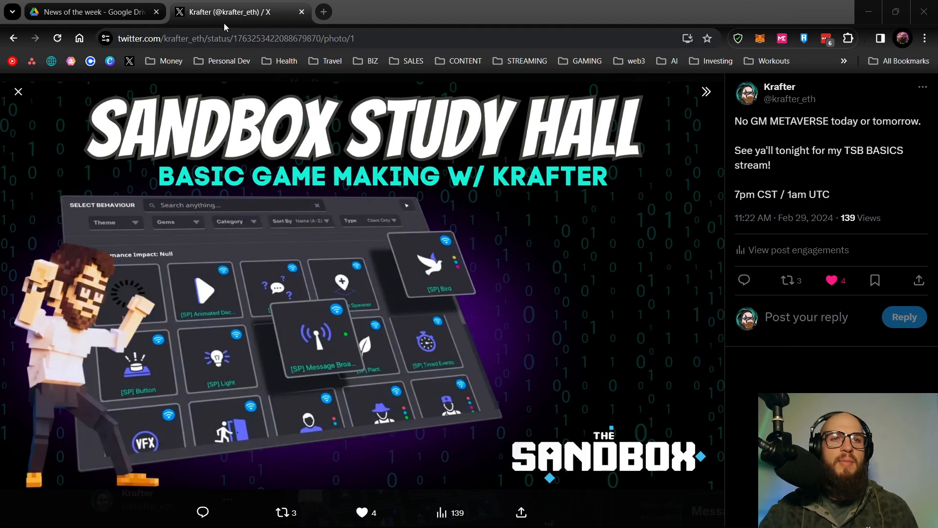
# Play the video news week 21st feb.mp4 from the News of the week folder in Google Drive
pyautogui.click(113, 16)
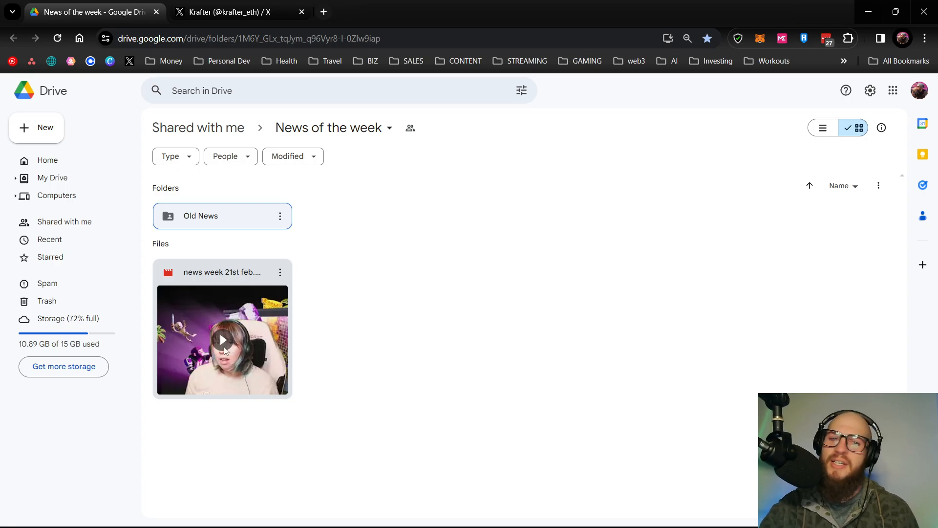
pyautogui.doubleClick(221, 342)
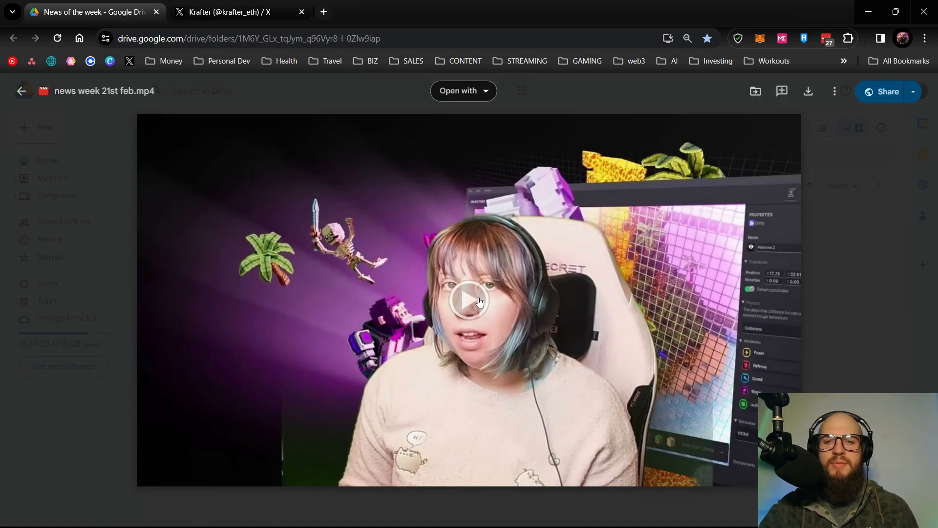
pyautogui.click(480, 302)
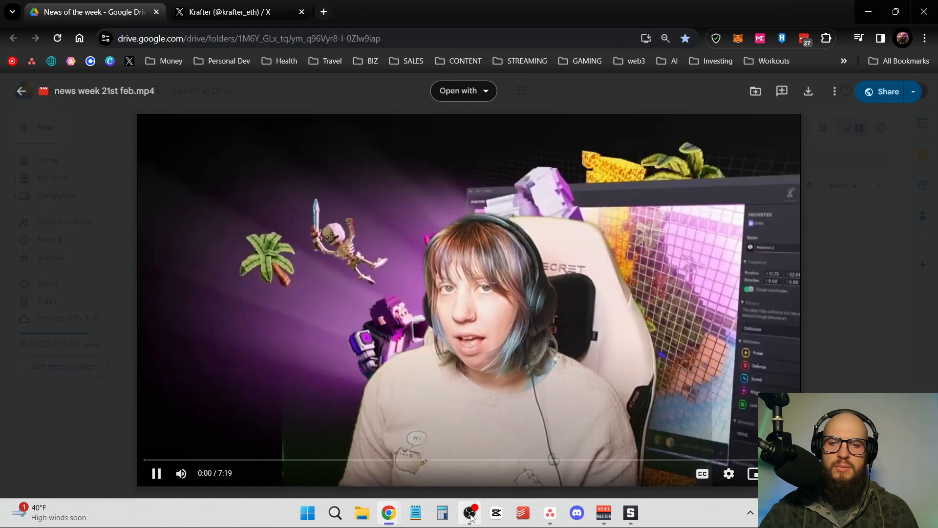
pyautogui.click(470, 517)
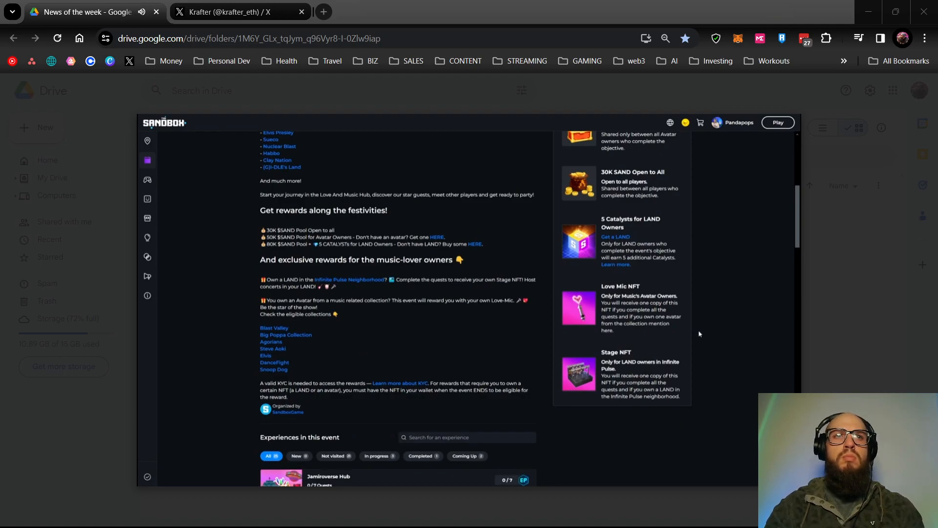
# Let the news video run through the event coverage and pause it at 1:39
pyautogui.scroll(-2, 510, 281)
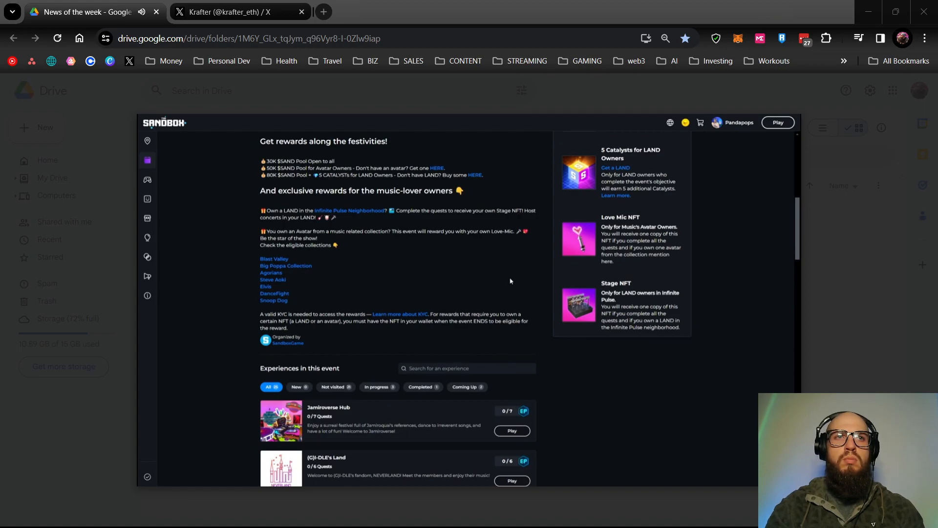
pyautogui.click(364, 211)
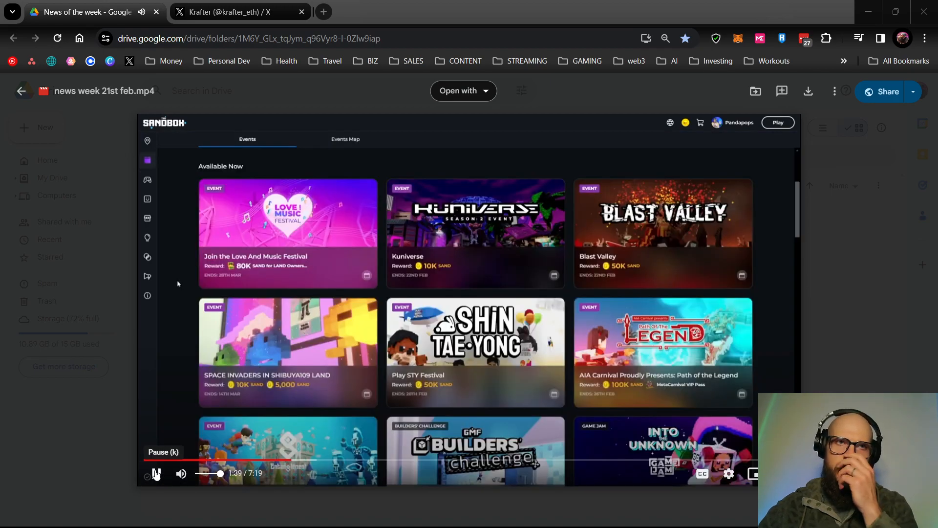
pyautogui.click(157, 473)
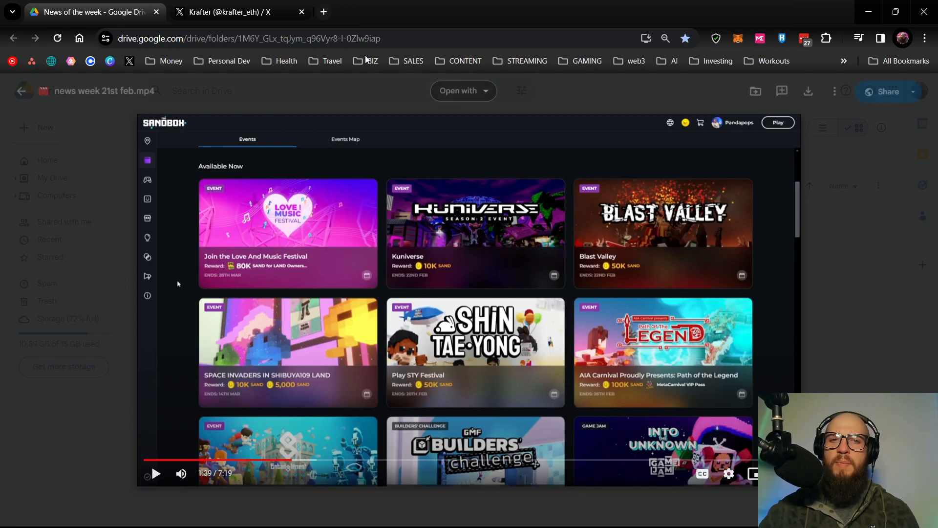
# Open The Sandbox website, sandbox.game, in a new browser tab and go to its Events page
pyautogui.click(324, 12)
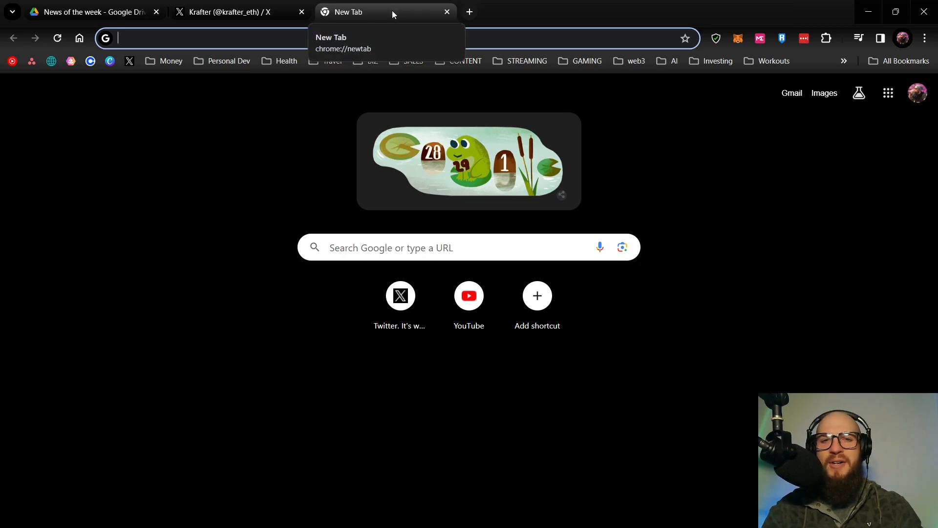
pyautogui.write('SAND')
pyautogui.press('Return')
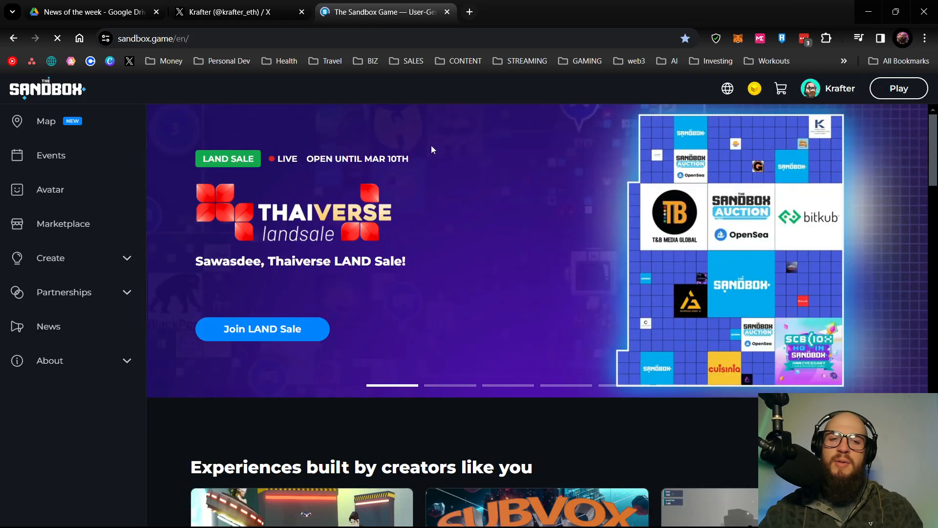
pyautogui.click(51, 156)
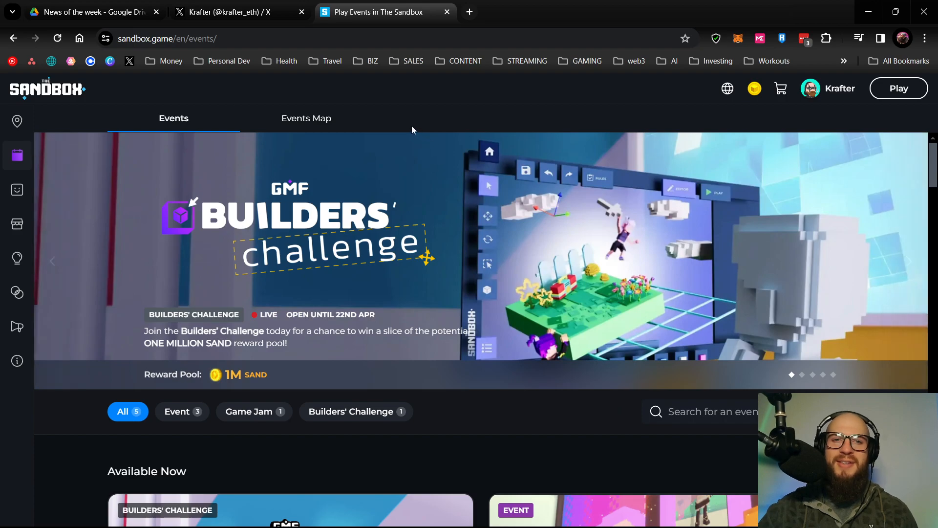
pyautogui.moveTo(22, 157)
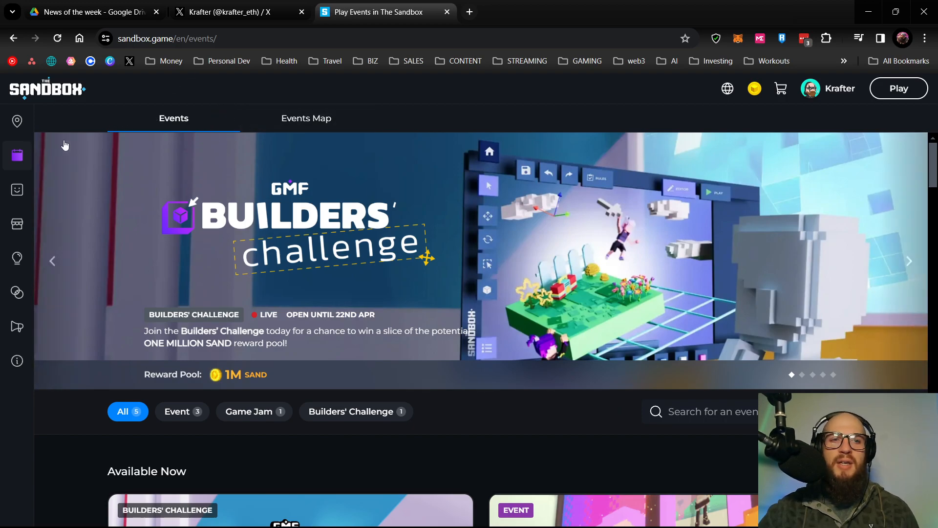
pyautogui.moveTo(43, 117)
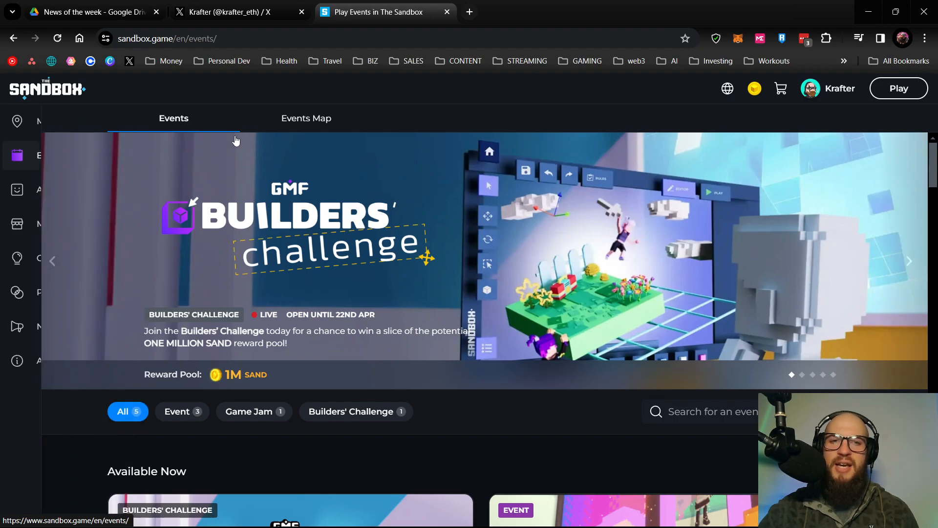
# Look through the events available now on The Sandbox site, checking their rewards and end dates
pyautogui.scroll(-3, 450, 149)
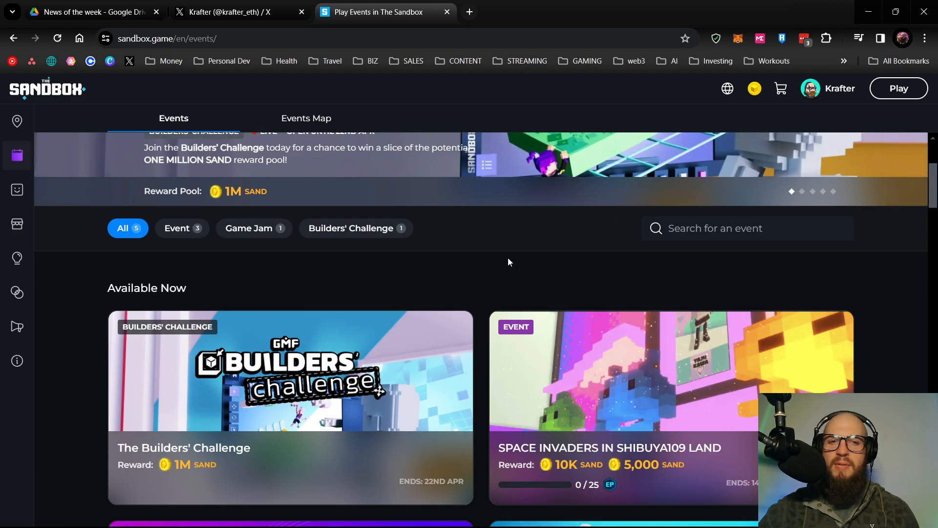
pyautogui.scroll(-2, 509, 262)
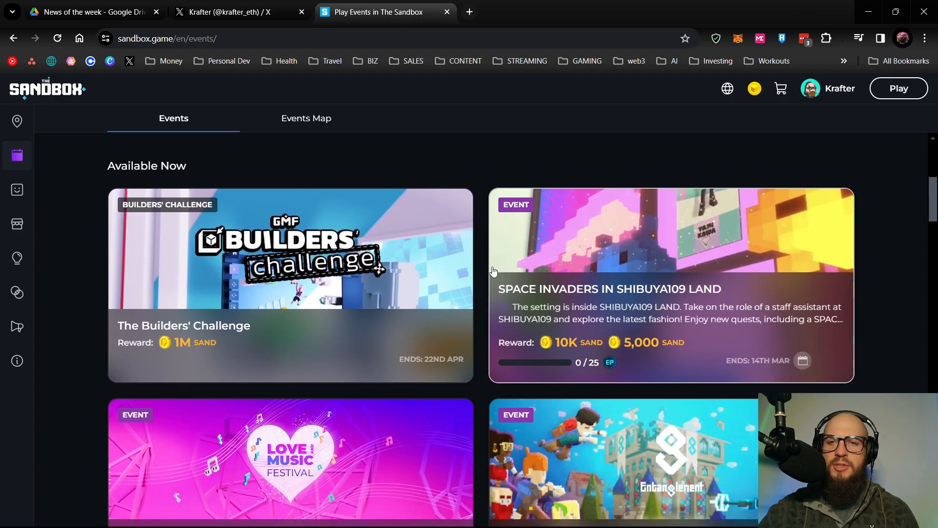
pyautogui.scroll(-5, 493, 271)
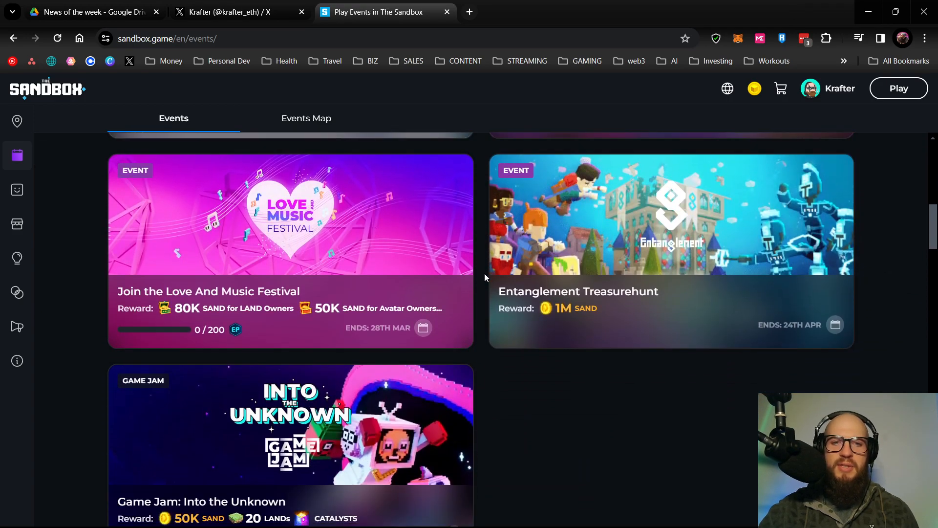
pyautogui.scroll(-1, 485, 275)
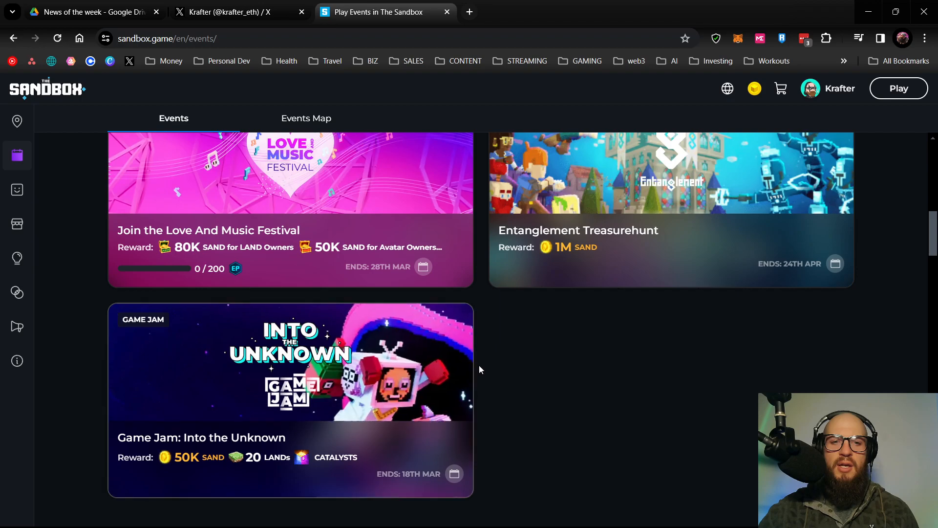
pyautogui.moveTo(292, 356)
pyautogui.scroll(3, 400, 380)
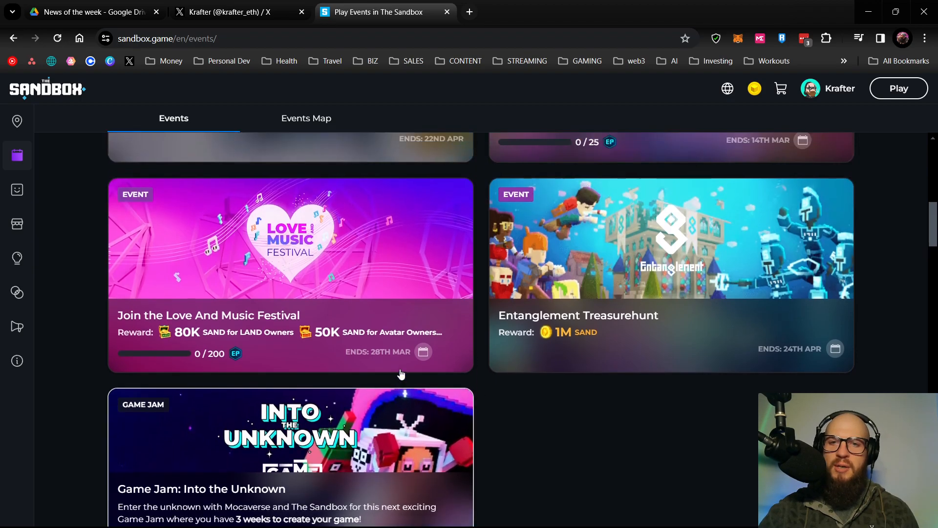
pyautogui.moveTo(620, 356)
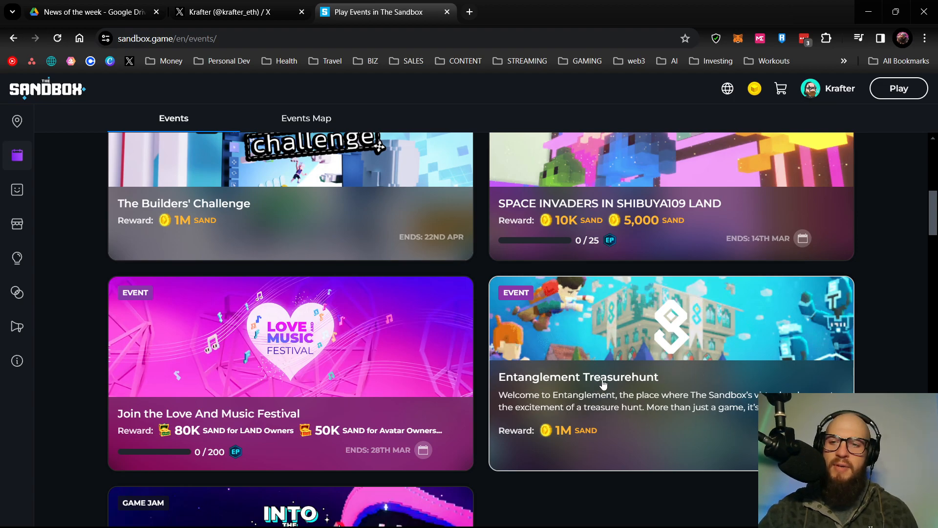
pyautogui.moveTo(399, 338)
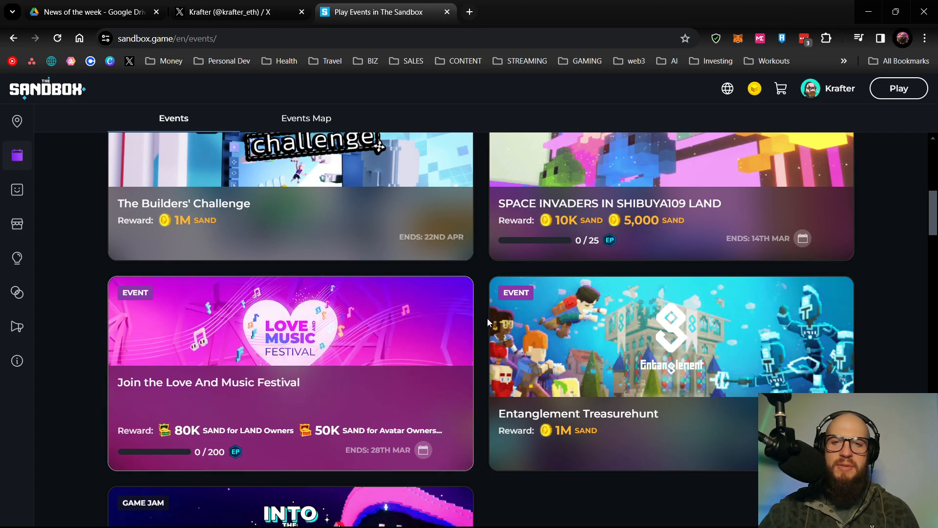
pyautogui.scroll(2, 484, 318)
pyautogui.scroll(1, 508, 322)
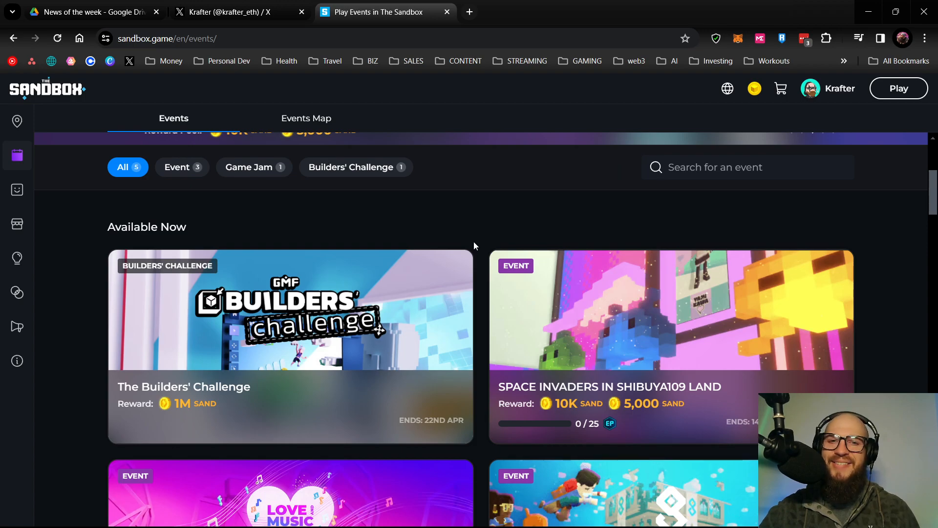
pyautogui.scroll(5, 477, 248)
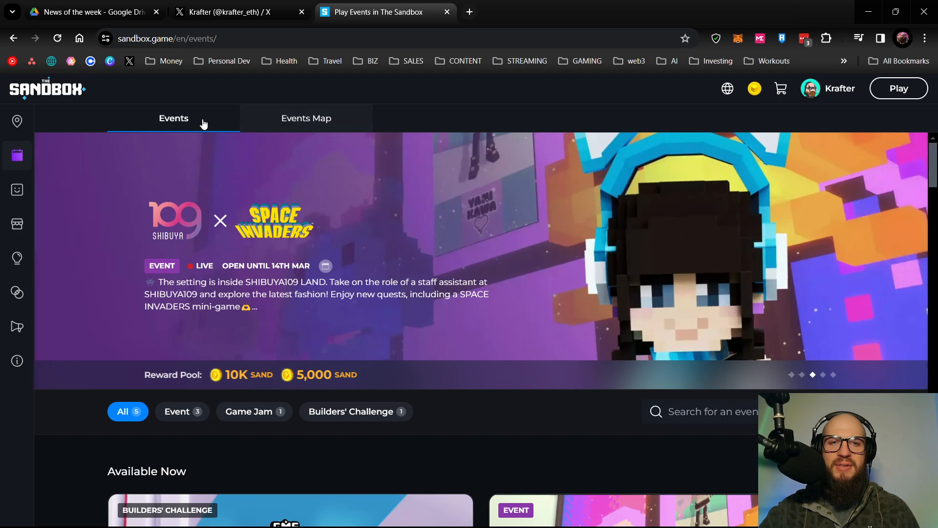
# Show the Events Map and look through the event details listed beside it
pyautogui.click(317, 124)
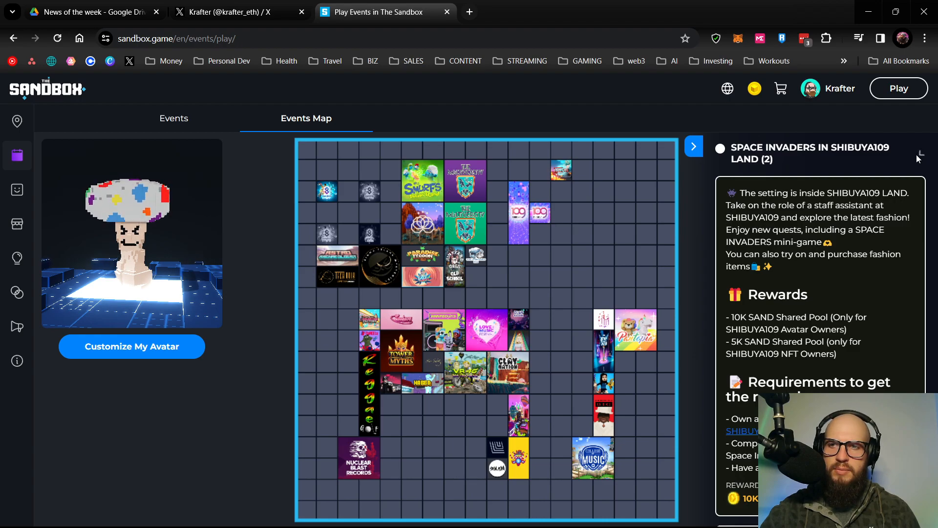
pyautogui.click(694, 146)
pyautogui.click(928, 146)
pyautogui.scroll(-7, 846, 256)
pyautogui.scroll(-5, 789, 285)
pyautogui.scroll(10, 782, 277)
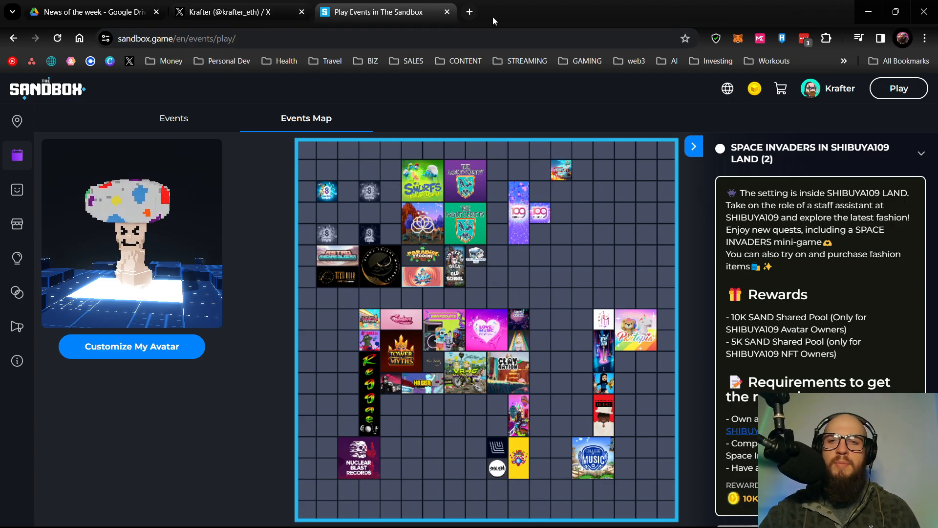
# Return to the Sandbox Study Hall announcement post on X
pyautogui.click(216, 12)
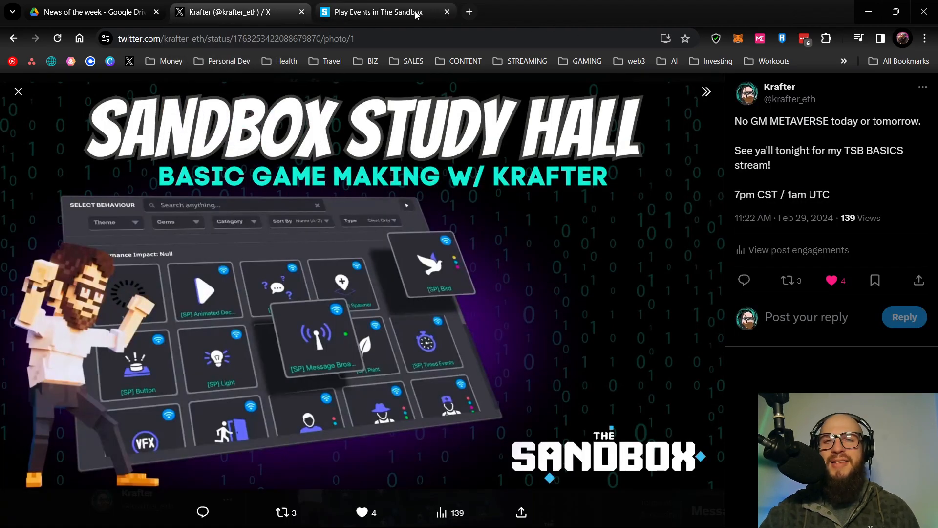
pyautogui.moveTo(411, 15)
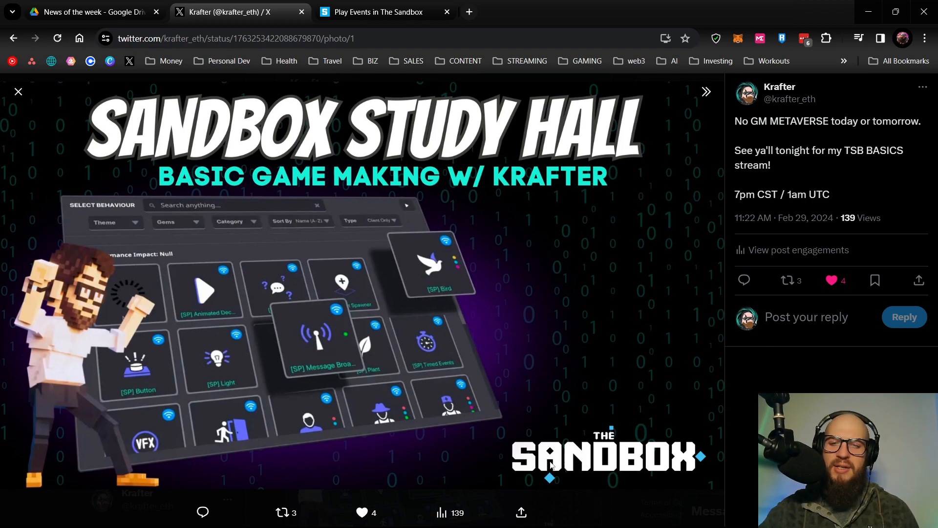
# Switch to The Sandbox Game Maker and open The Basics experience for editing from the workspaces
pyautogui.click(630, 513)
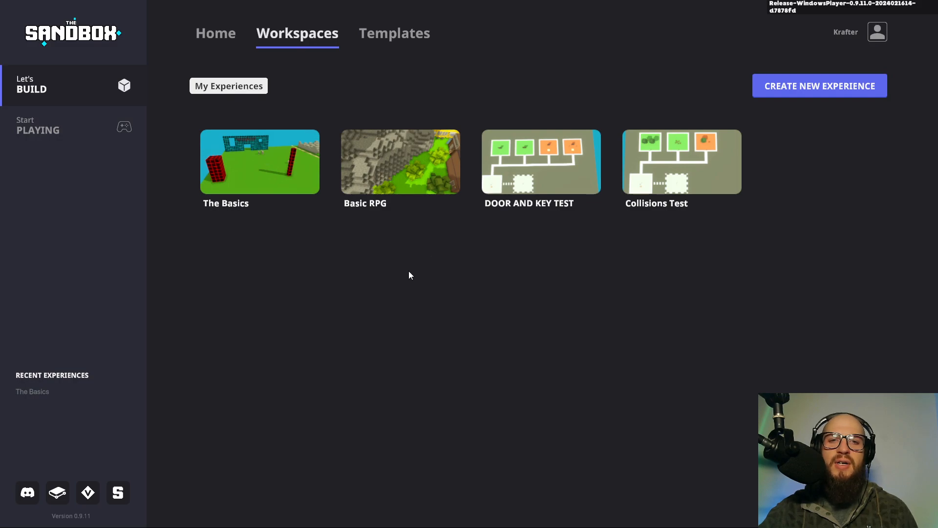
pyautogui.moveTo(259, 162)
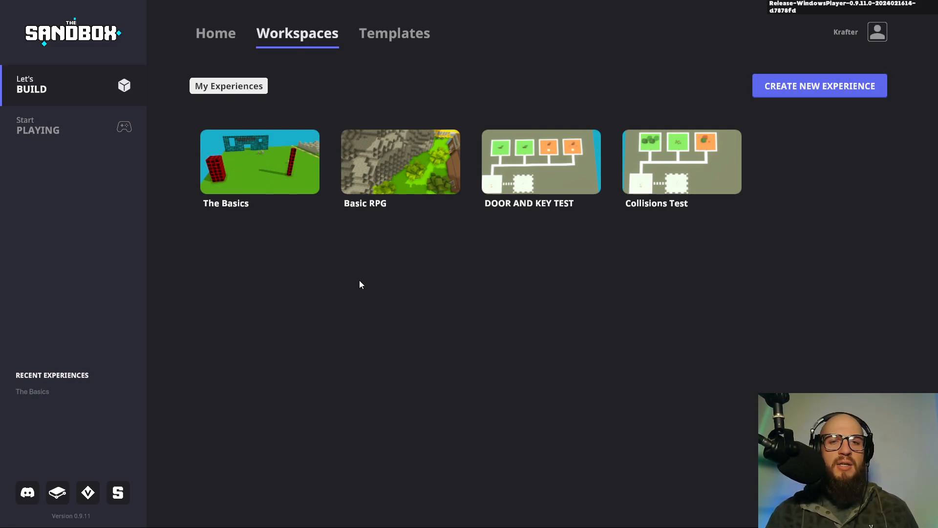
pyautogui.moveTo(250, 151)
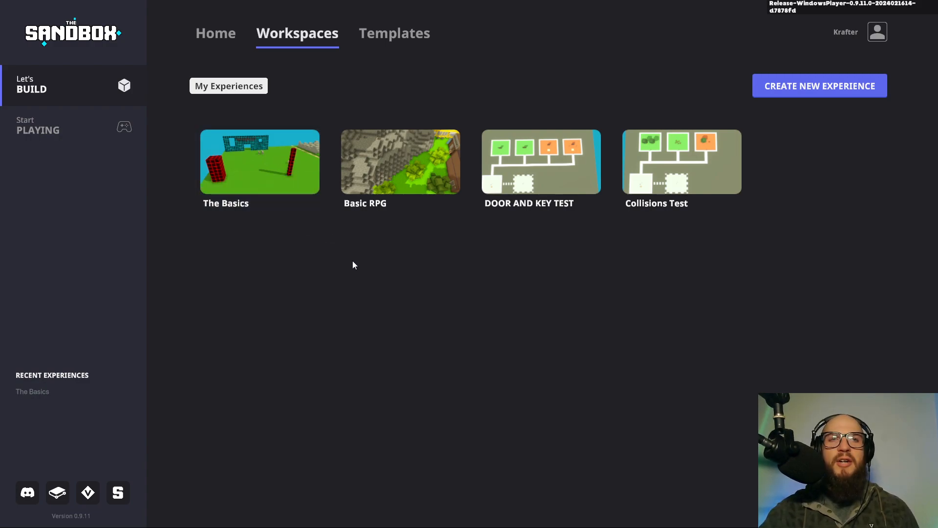
pyautogui.moveTo(299, 167)
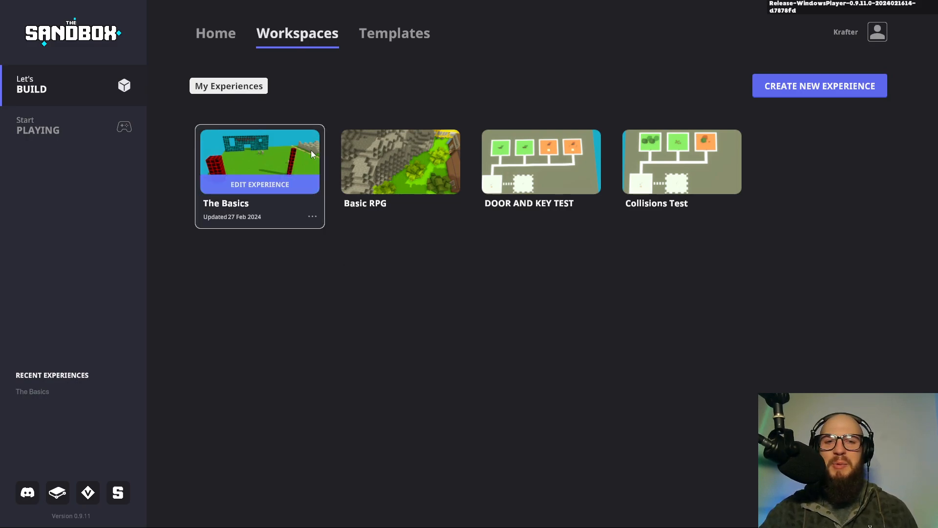
pyautogui.click(254, 157)
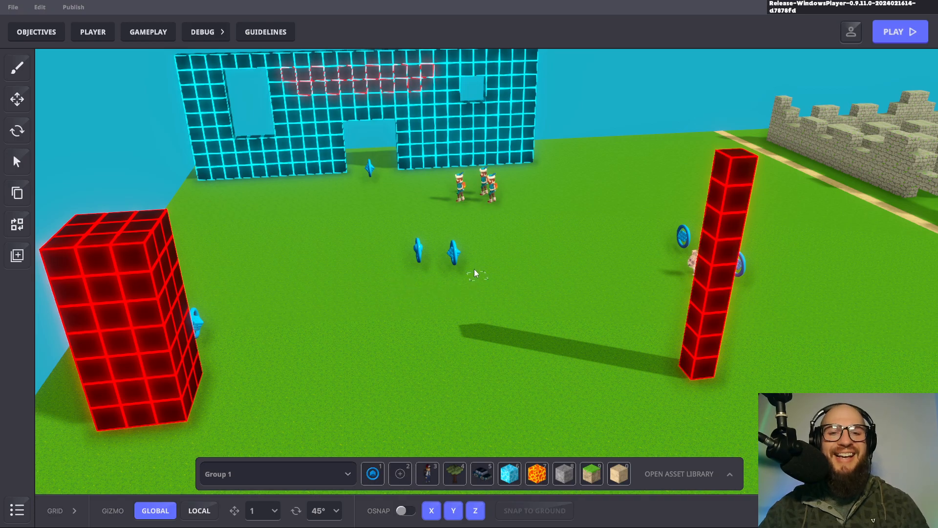
# Examine The Basics scene from several angles, including the block towers, the doorway wall, the characters and the logic assets
pyautogui.press('a')
pyautogui.press('d')
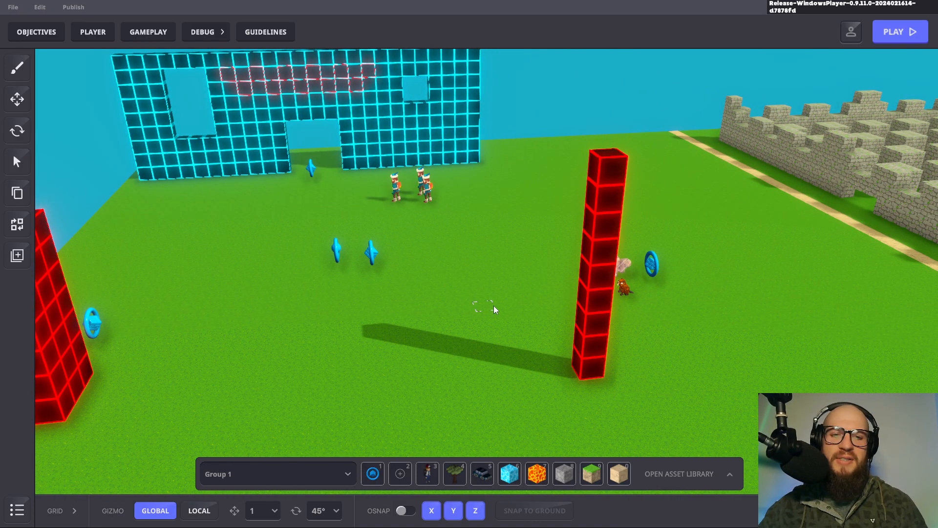
pyautogui.keyDown('alt'); pyautogui.moveTo(482, 303); pyautogui.dragTo(305, 297); pyautogui.keyUp('alt')
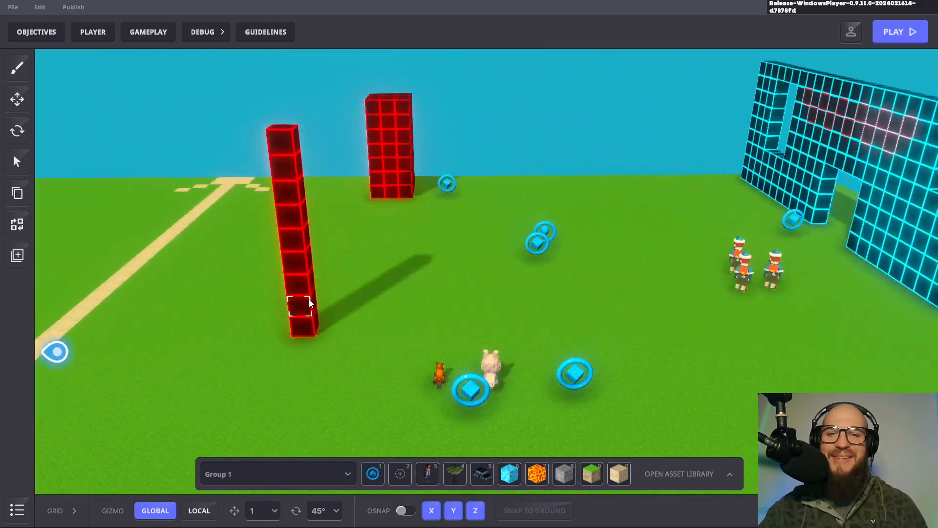
pyautogui.keyDown('alt'); pyautogui.moveTo(510, 289); pyautogui.dragTo(309, 300); pyautogui.keyUp('alt')
pyautogui.keyDown('alt'); pyautogui.moveTo(538, 254); pyautogui.dragTo(362, 248); pyautogui.keyUp('alt')
pyautogui.keyDown('alt'); pyautogui.moveTo(478, 324); pyautogui.dragTo(351, 381); pyautogui.keyUp('alt')
pyautogui.scroll(3, 359, 376)
pyautogui.moveTo(367, 371); pyautogui.dragTo(442, 392, button='middle')
pyautogui.scroll(1, 446, 391)
pyautogui.scroll(-4, 496, 360)
pyautogui.scroll(-2, 488, 359)
pyautogui.moveTo(497, 367); pyautogui.dragTo(440, 327, button='middle')
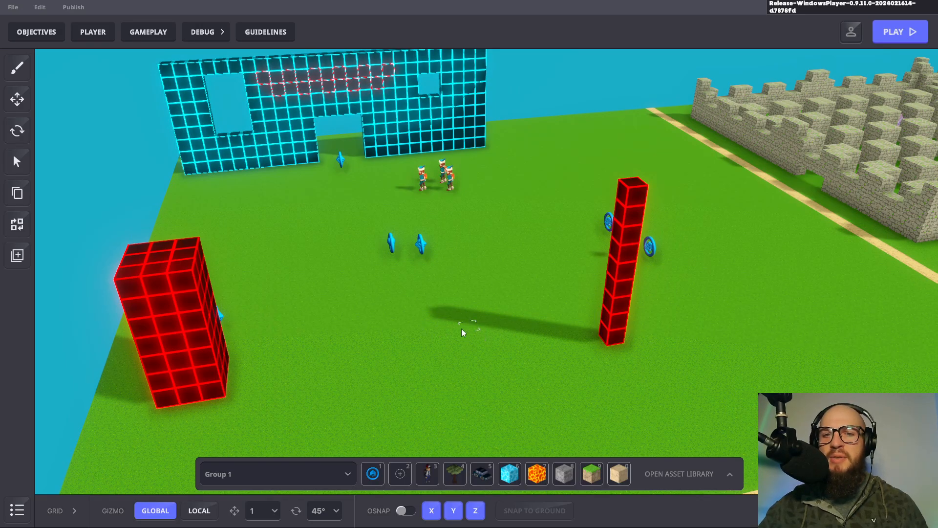
# Inspect the logic asset at the wall's doorway and the Logic Light Asset on the grass in front of it
pyautogui.click(341, 160)
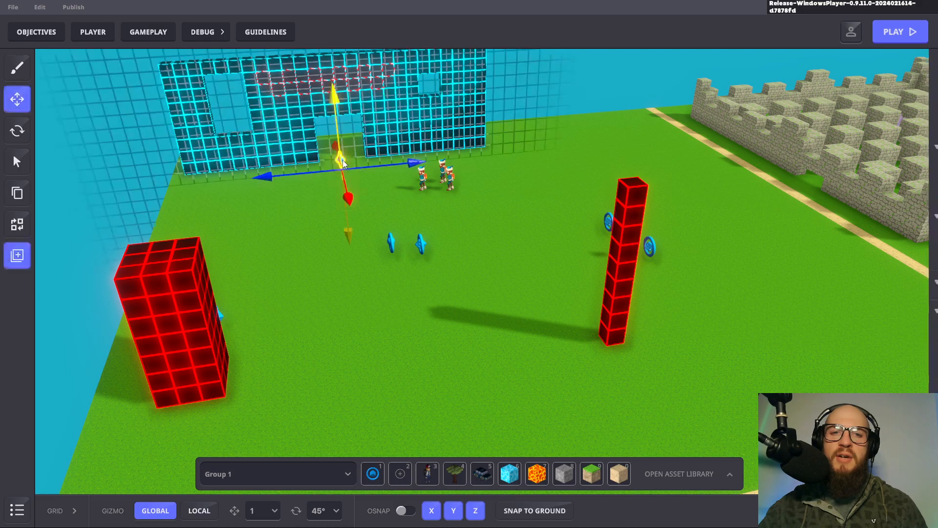
pyautogui.click(391, 247)
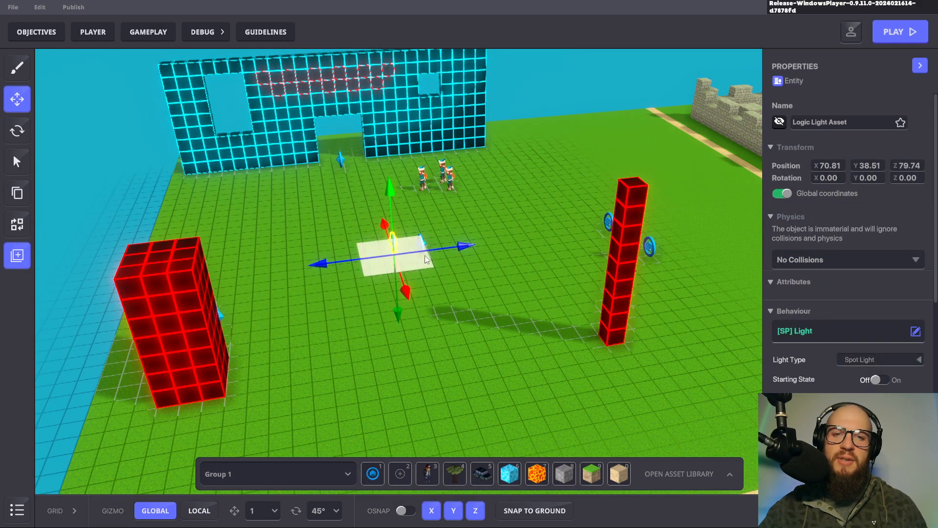
# Inspect the plain Logic Asset beside the Logic Light Asset and examine the grass area between the wall and the red towers
pyautogui.click(431, 237)
pyautogui.click(422, 244)
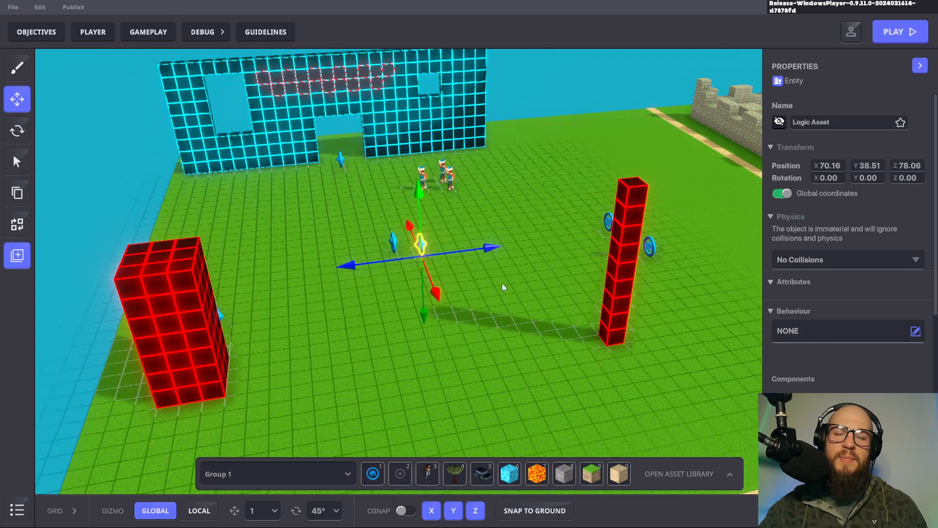
pyautogui.click(507, 302)
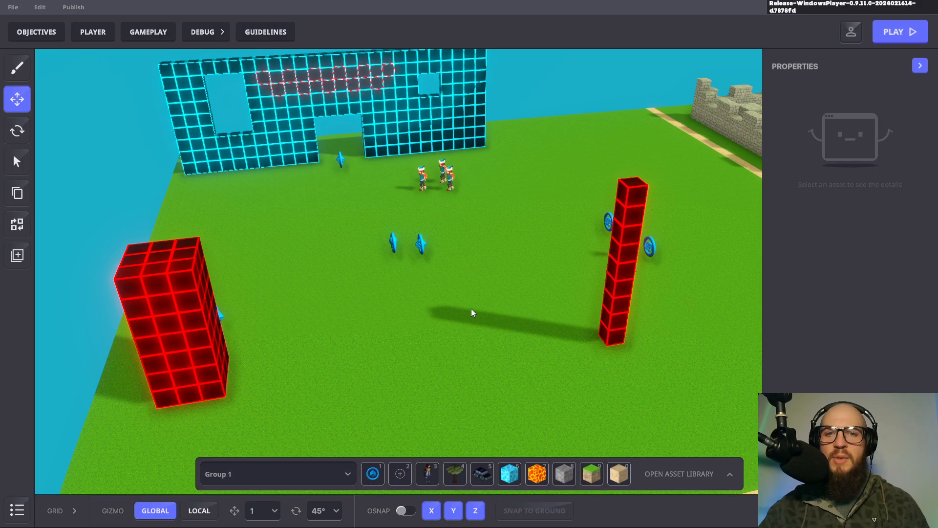
pyautogui.scroll(2, 479, 275)
pyautogui.moveTo(479, 274); pyautogui.dragTo(463, 305, button='middle')
pyautogui.moveTo(464, 305); pyautogui.dragTo(484, 321, button='right')
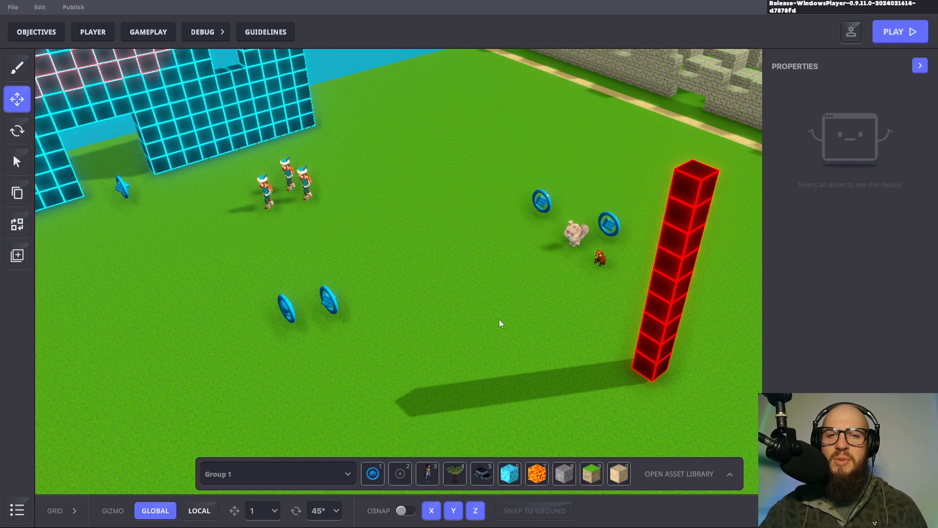
pyautogui.moveTo(478, 318); pyautogui.dragTo(428, 330, button='right')
pyautogui.moveTo(427, 330); pyautogui.dragTo(474, 306, button='middle')
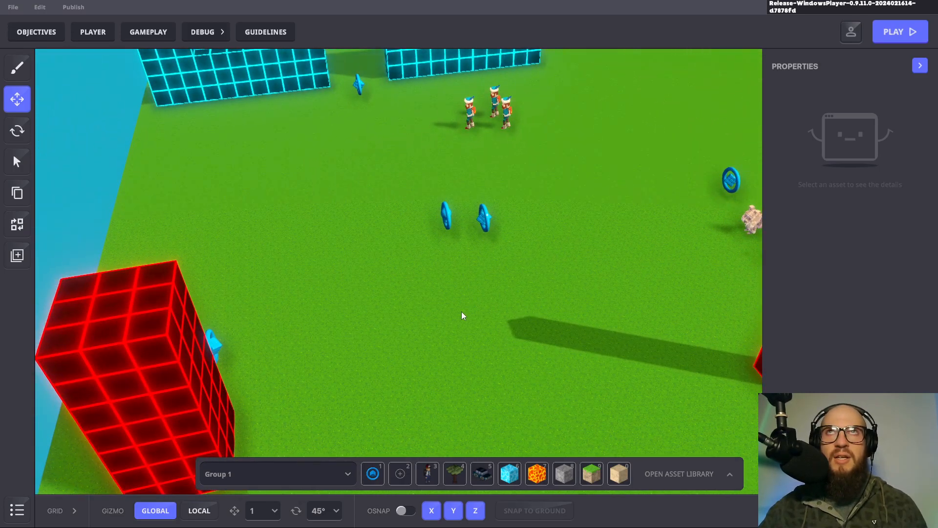
pyautogui.moveTo(509, 292); pyautogui.dragTo(515, 297, button='right')
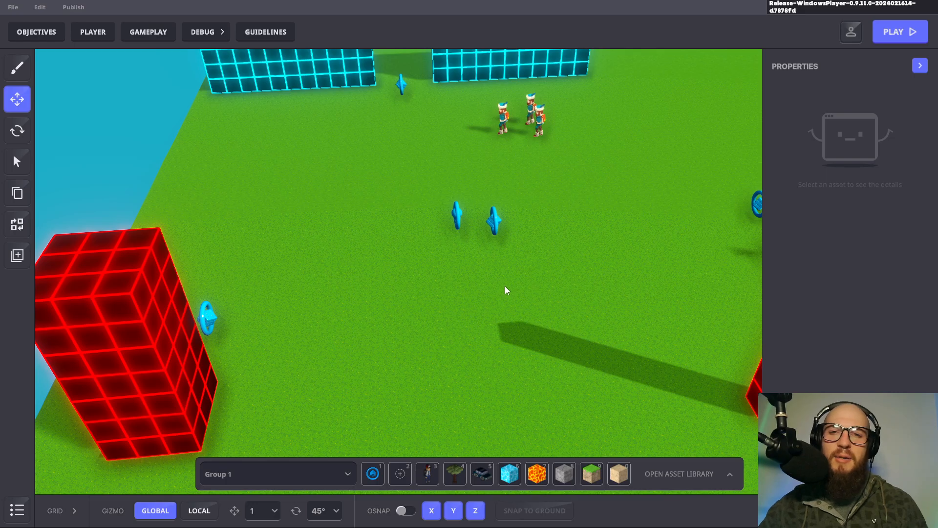
pyautogui.moveTo(506, 285); pyautogui.dragTo(512, 280, button='right')
# Start a playtest of The Basics and walk the avatar past the narrow red tower to the squirrel and its small companion
pyautogui.hotkey('ctrl', 'p')
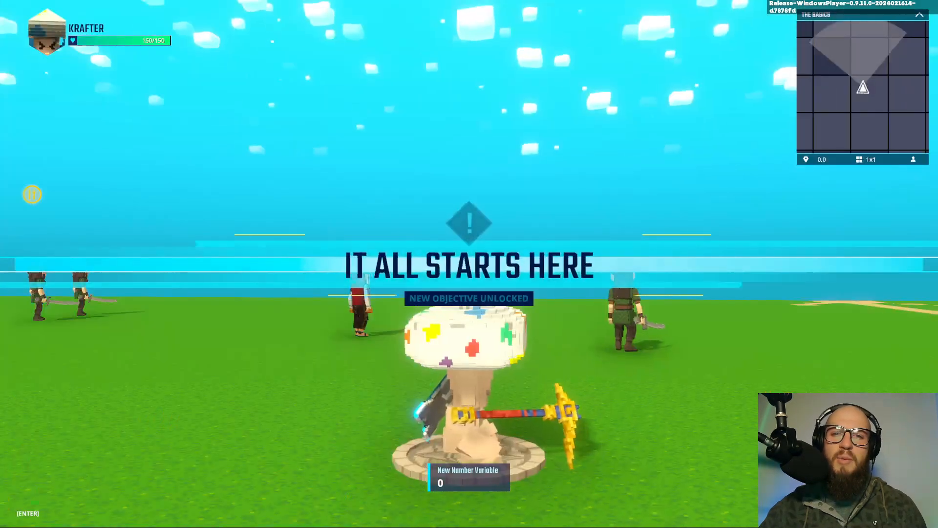
pyautogui.press('w')
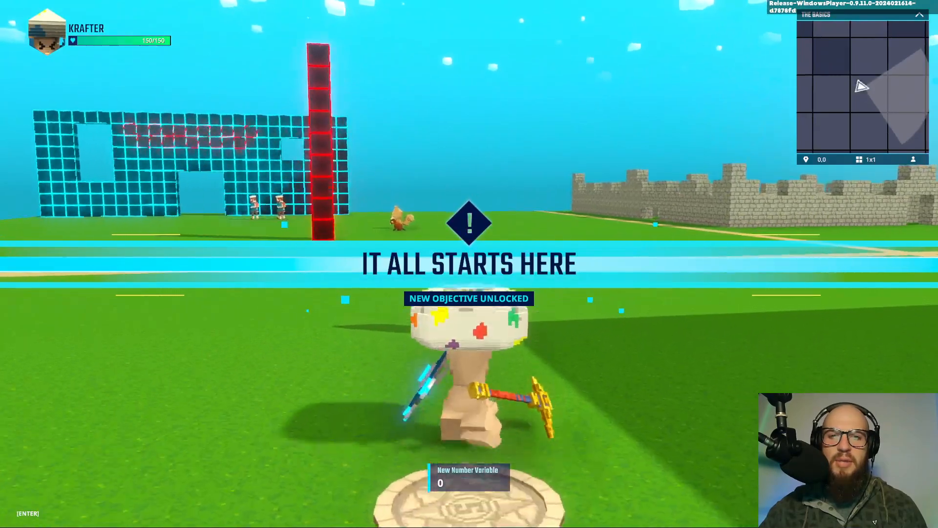
pyautogui.press('a')
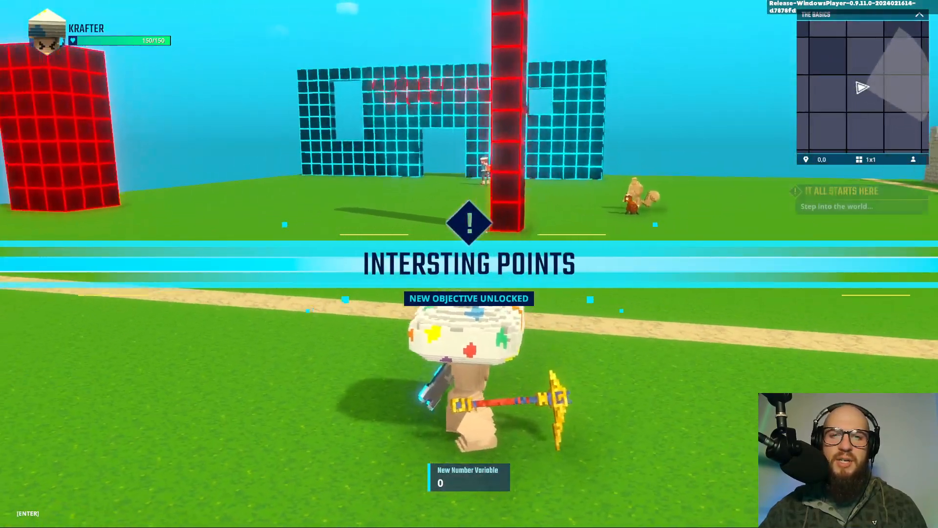
pyautogui.press('w')
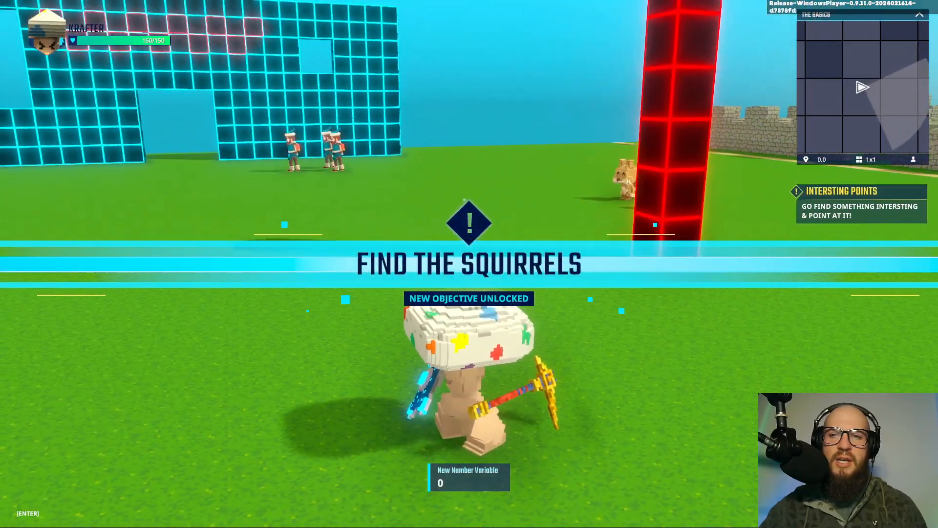
pyautogui.press('w')
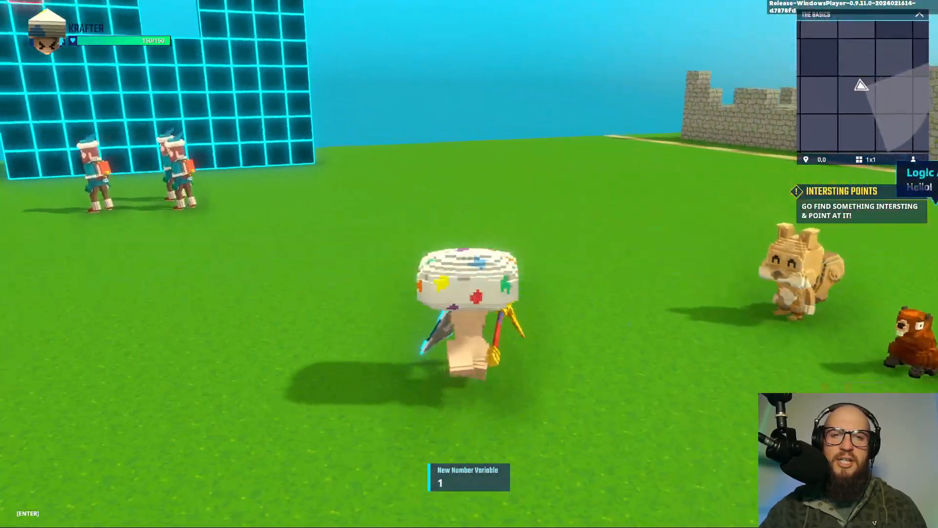
pyautogui.press('w')
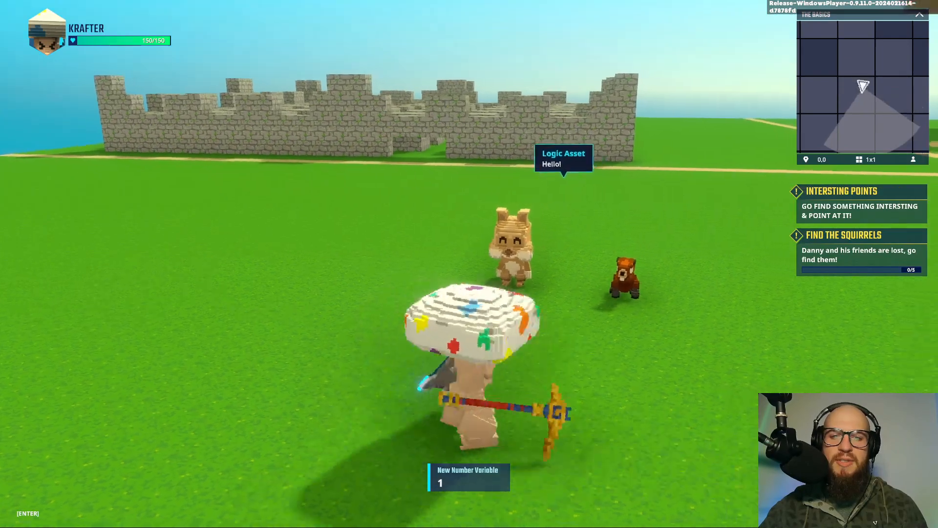
pyautogui.press('w')
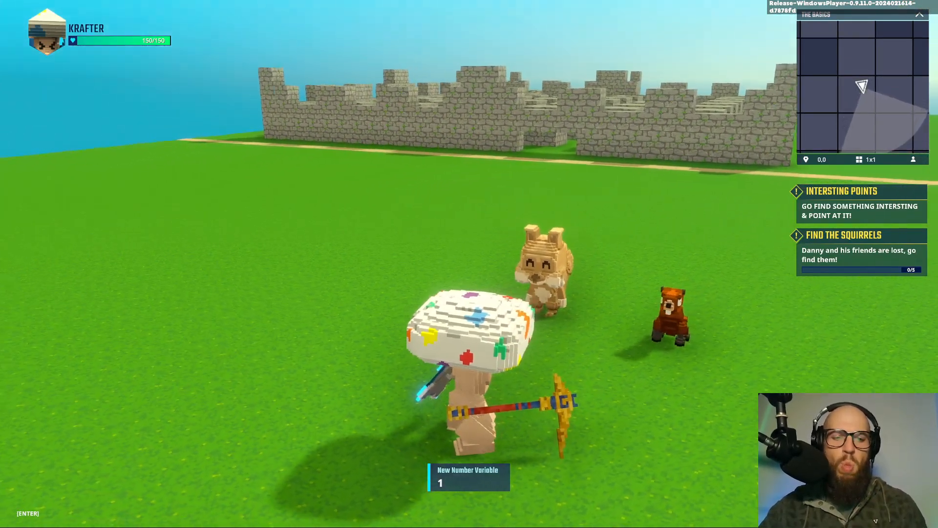
# Run the avatar past the bearded characters and the blue wall, around the wide red tower to the sand path
pyautogui.press('w')
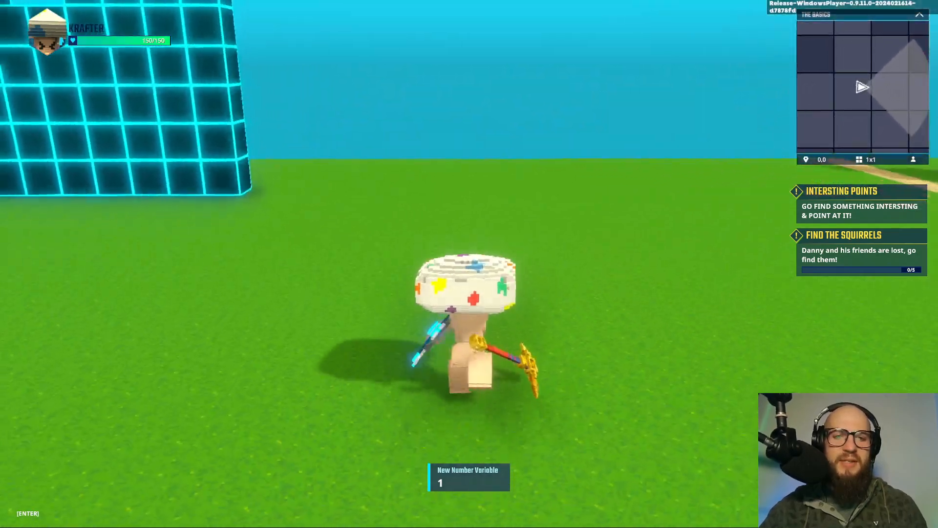
pyautogui.press('w')
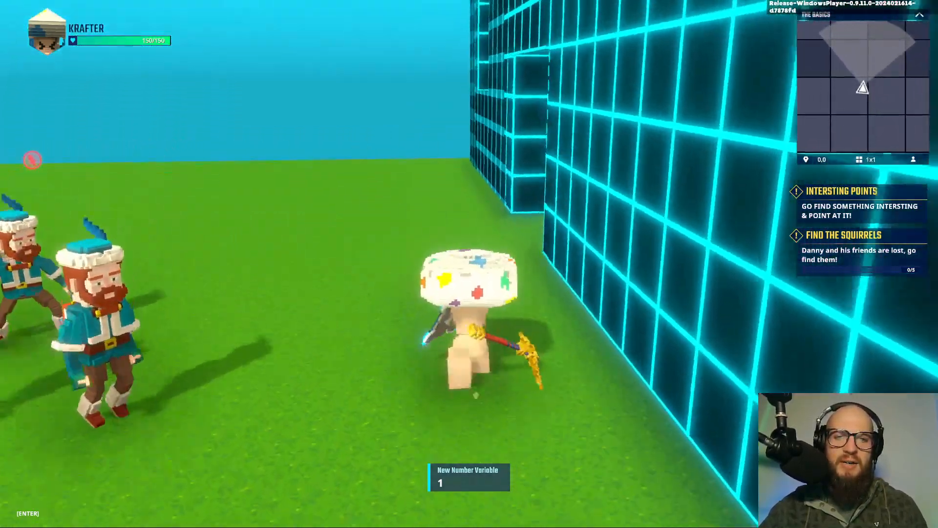
pyautogui.press('w')
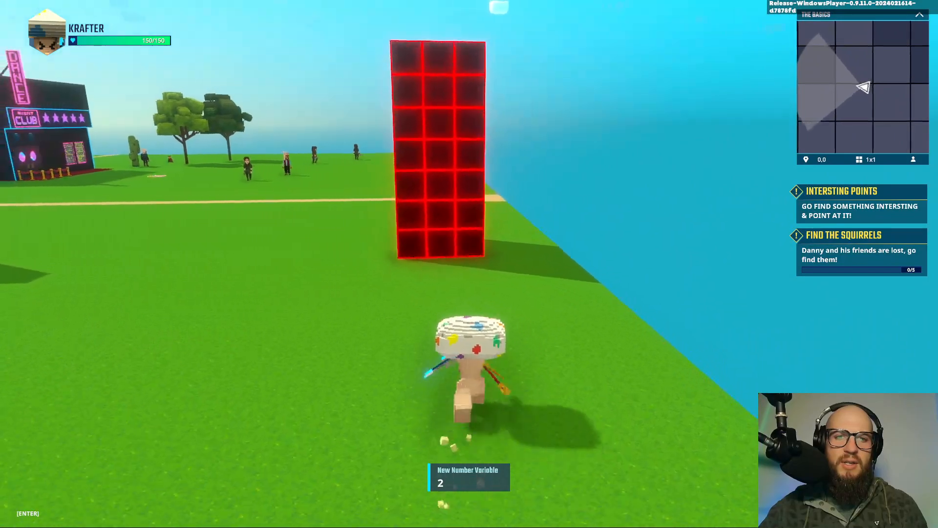
pyautogui.press('w')
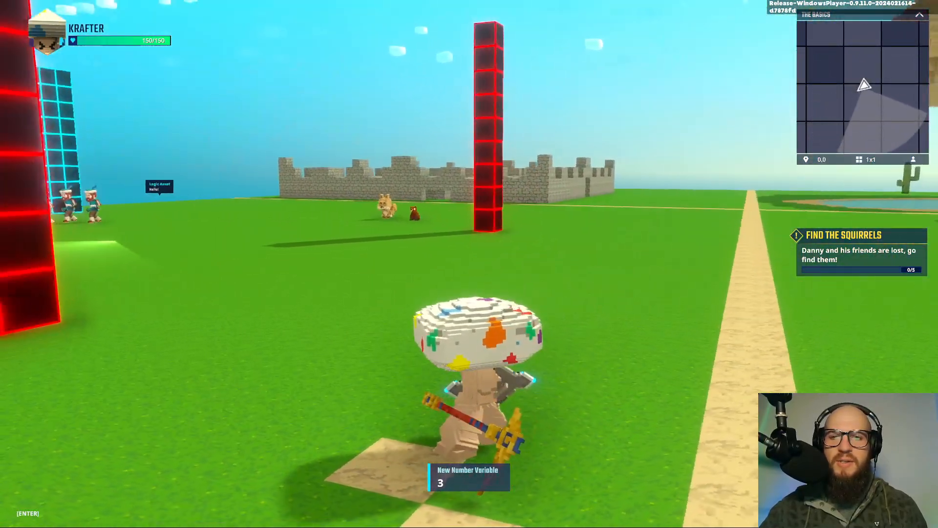
pyautogui.press('d')
pyautogui.press('w')
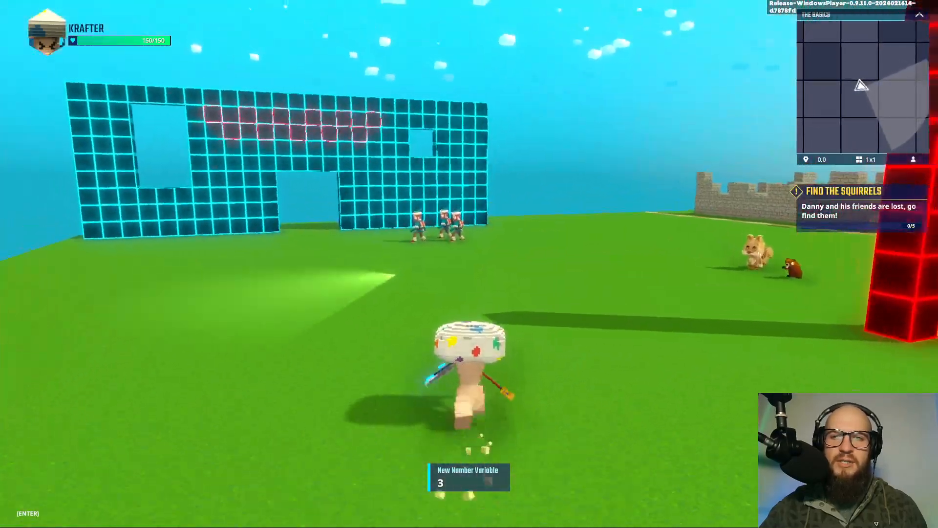
# Walk the avatar back between the red towers to view the spotlight on the grass
pyautogui.press('a')
pyautogui.press('w')
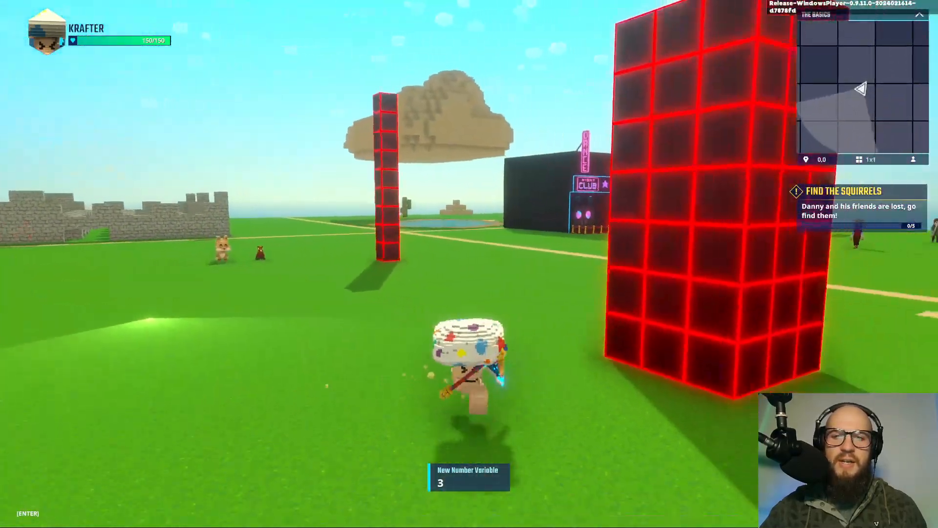
pyautogui.press('a')
pyautogui.press('w')
pyautogui.press('w')
pyautogui.press('d')
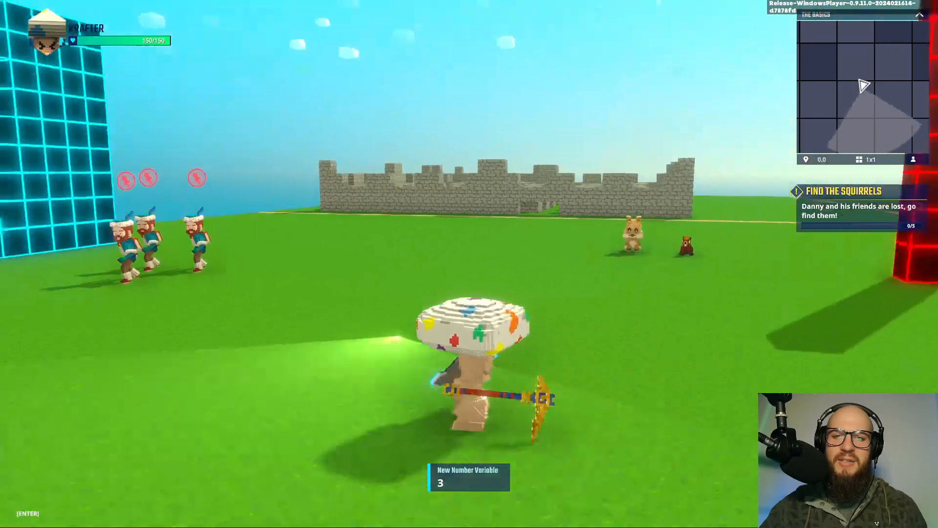
# Move and jump the avatar around the spotlit grass, and end the playtest to return to the editor
pyautogui.press('a')
pyautogui.press('a')
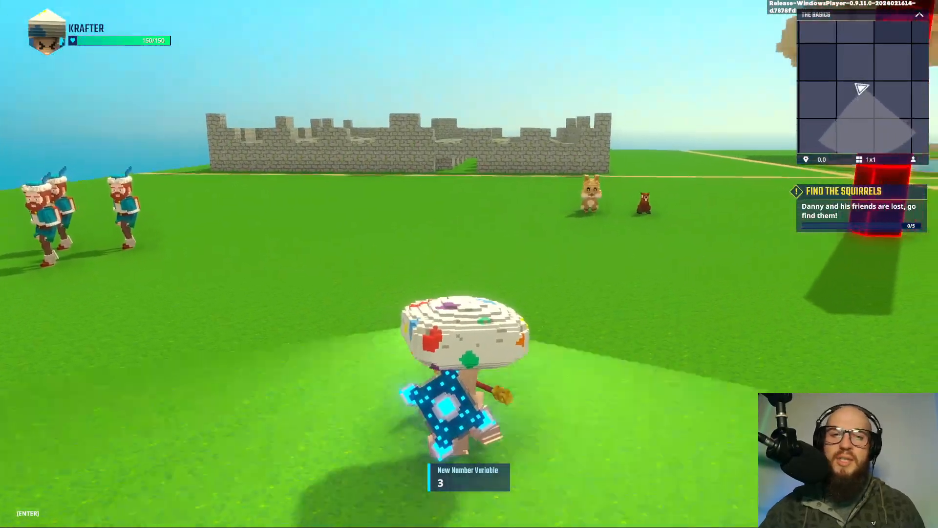
pyautogui.press('space')
pyautogui.press('w')
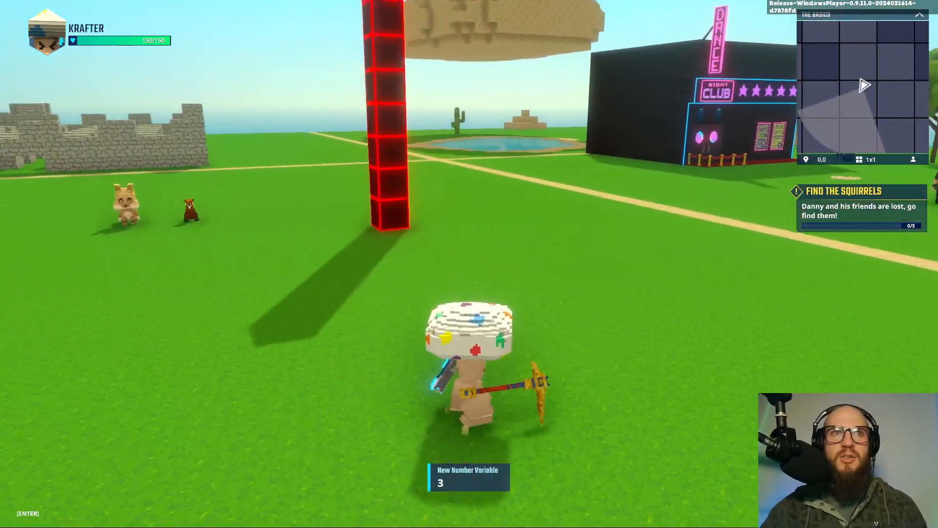
pyautogui.press('s')
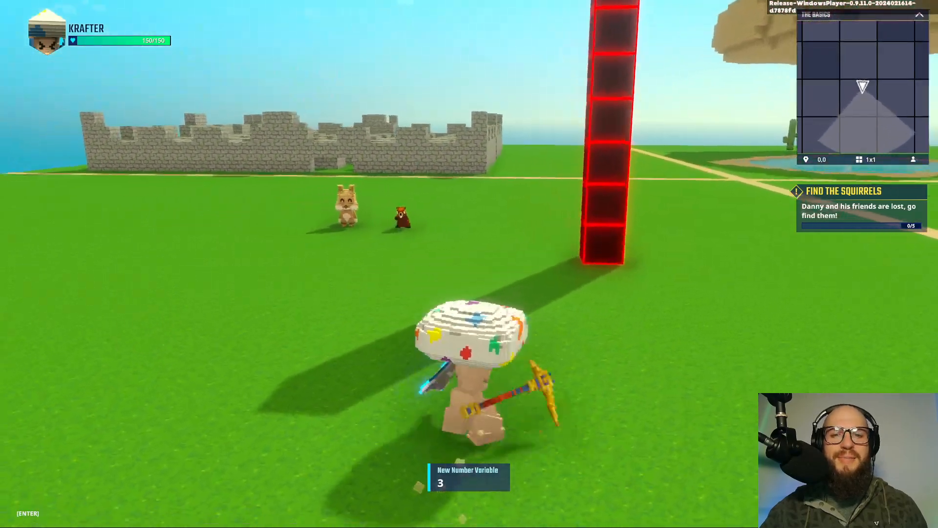
pyautogui.press('space')
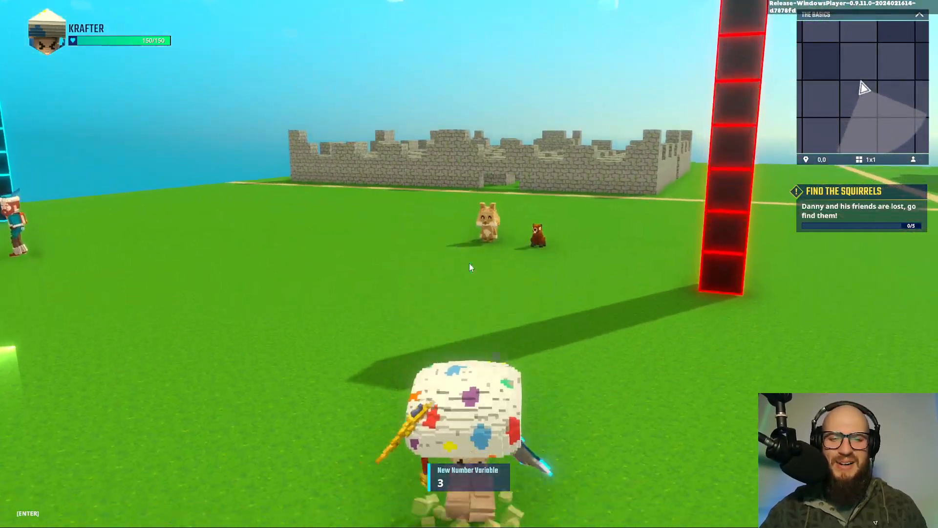
pyautogui.press('b')
pyautogui.click(373, 200)
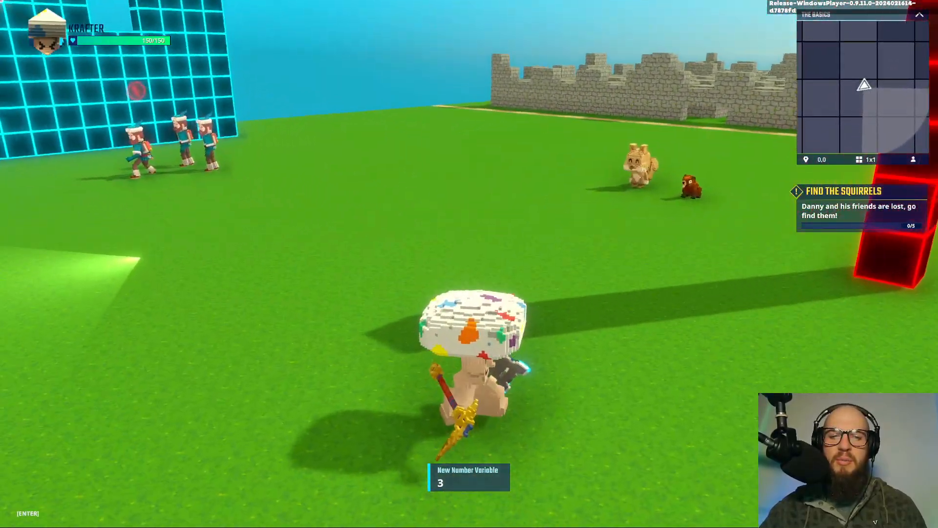
pyautogui.press('Tab')
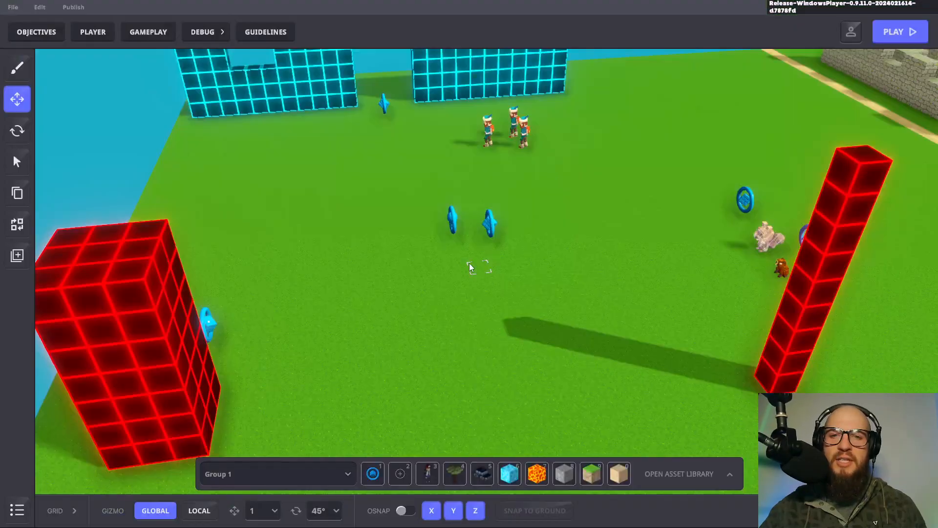
# Review the INTERSTING POINTS quest's unlock, launch, type, message and completion settings in the objectives, and close them
pyautogui.click(32, 32)
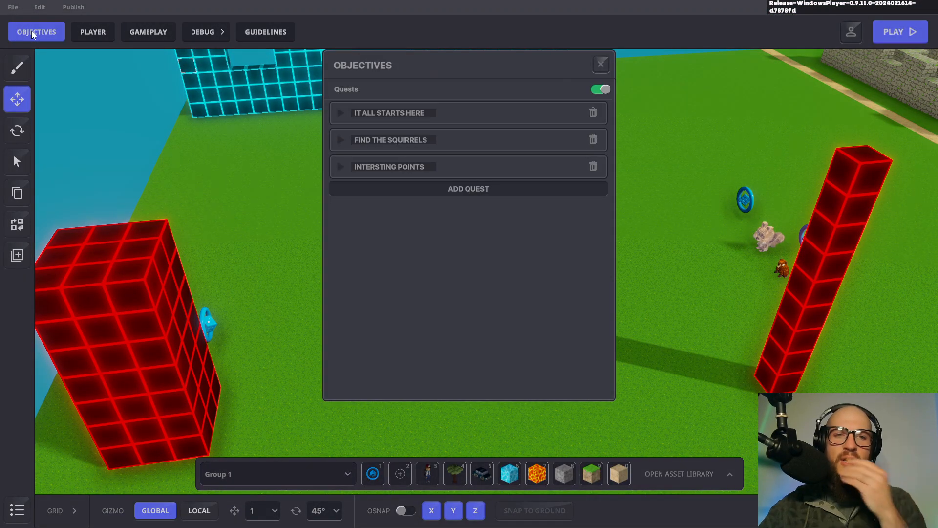
pyautogui.click(339, 169)
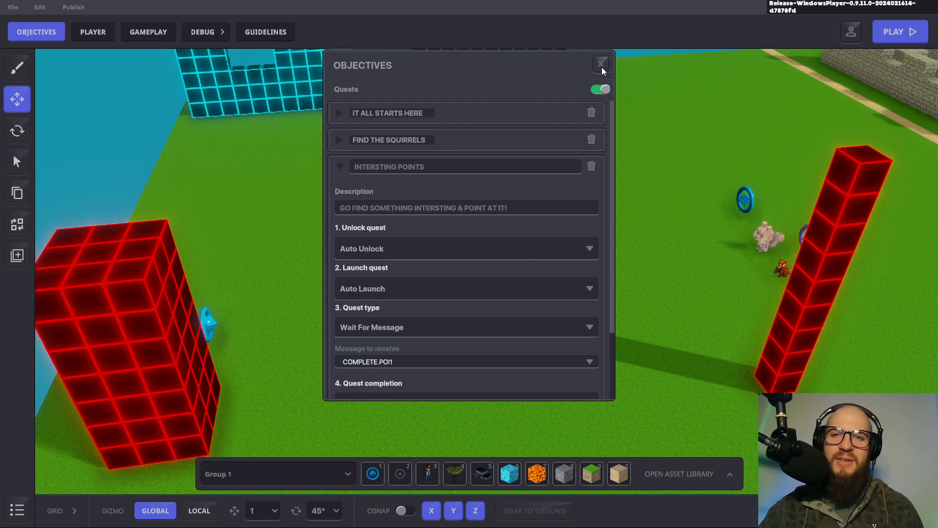
pyautogui.scroll(-2, 577, 161)
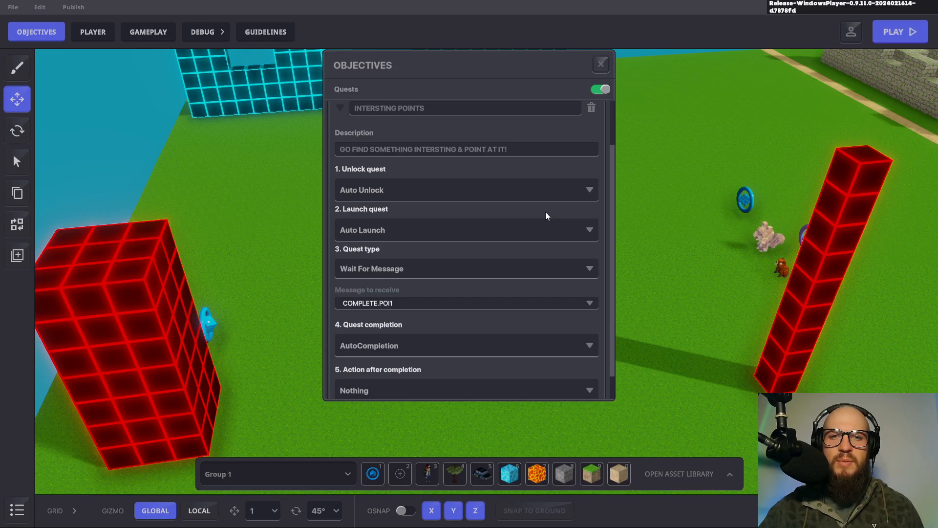
pyautogui.scroll(2, 546, 212)
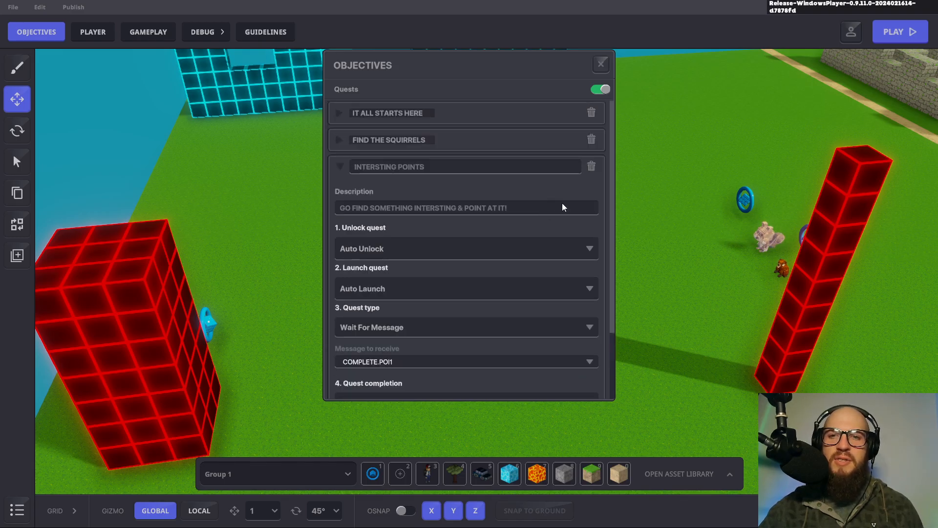
pyautogui.click(601, 65)
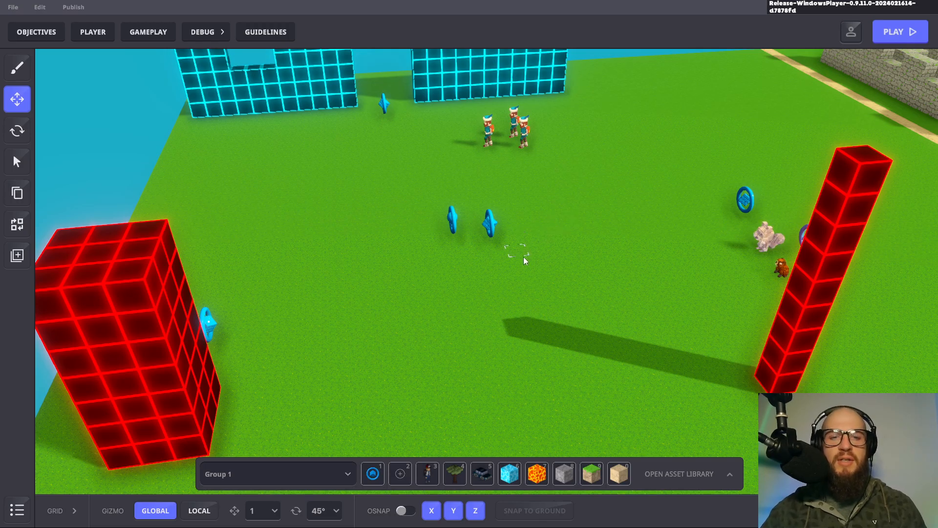
# Place a Logic Asset on the empty grass between the sand path and the stone castle walls
pyautogui.moveTo(485, 313); pyautogui.dragTo(515, 312, button='right')
pyautogui.scroll(3, 518, 325)
pyautogui.moveTo(518, 325); pyautogui.dragTo(468, 302, button='middle')
pyautogui.moveTo(469, 306); pyautogui.dragTo(450, 306, button='right')
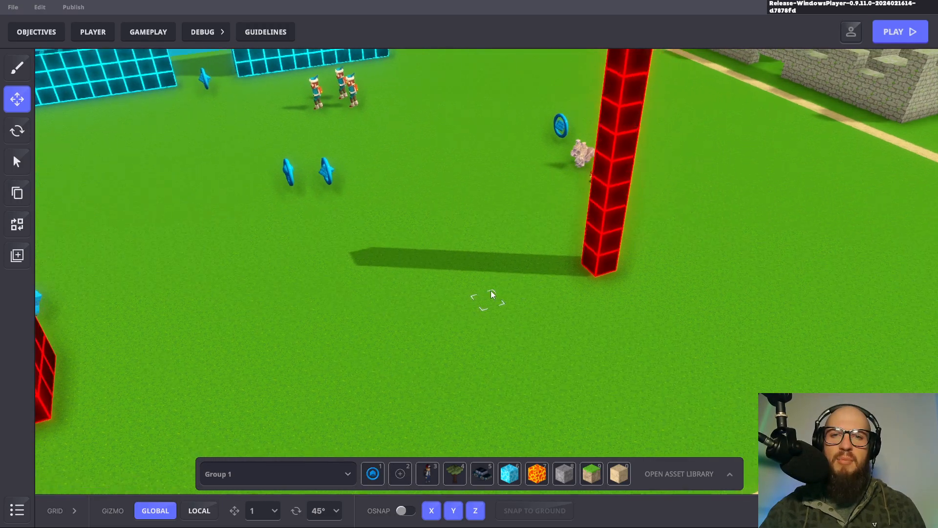
pyautogui.moveTo(491, 290); pyautogui.dragTo(570, 276, button='right')
pyautogui.moveTo(628, 266); pyautogui.dragTo(499, 300, button='middle')
pyautogui.moveTo(500, 300); pyautogui.dragTo(400, 295, button='right')
pyautogui.scroll(2, 532, 272)
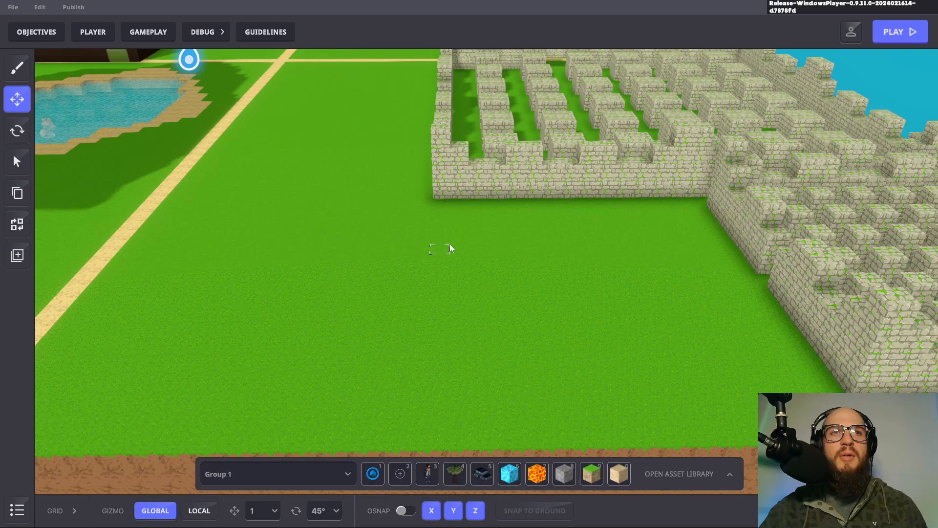
pyautogui.press('a')
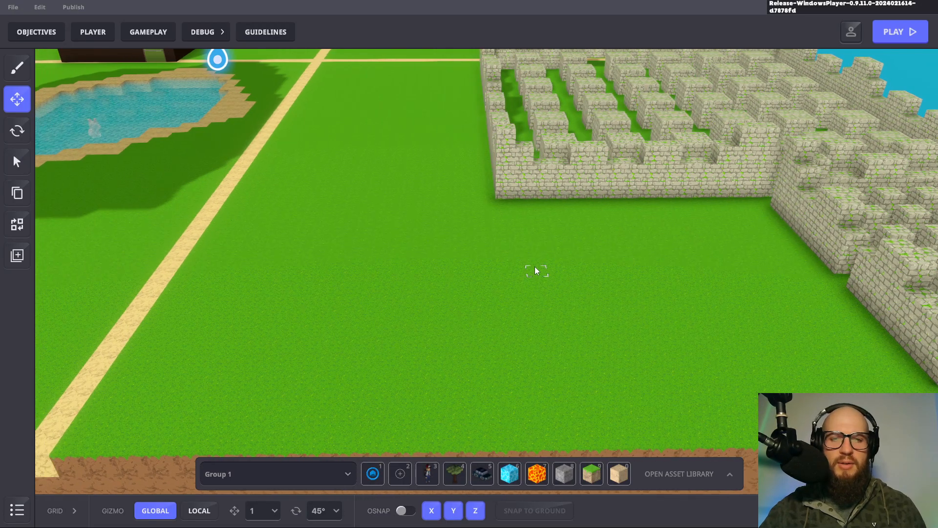
pyautogui.press('d')
pyautogui.press('a')
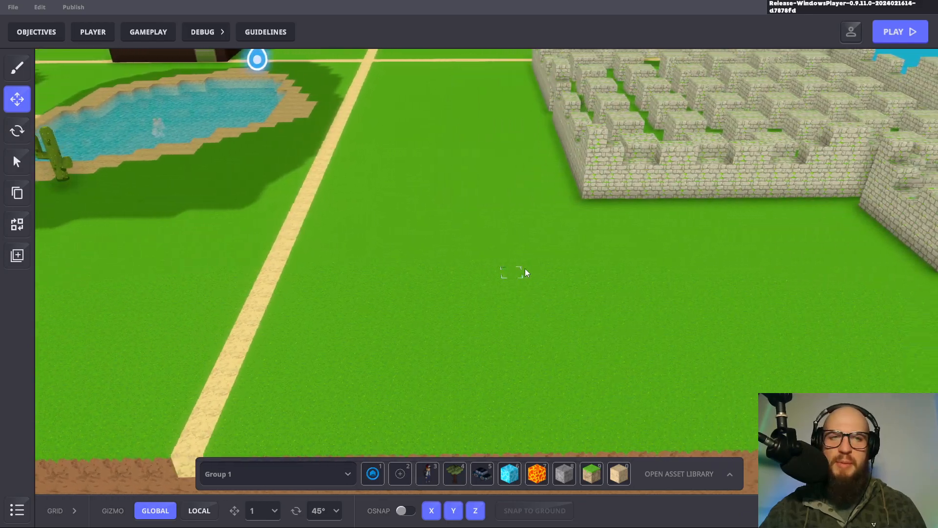
pyautogui.press('d')
pyautogui.click(373, 474)
pyautogui.click(465, 279)
# Open the objectives, collapse the expanded existing quests, and add a new quest
pyautogui.click(39, 33)
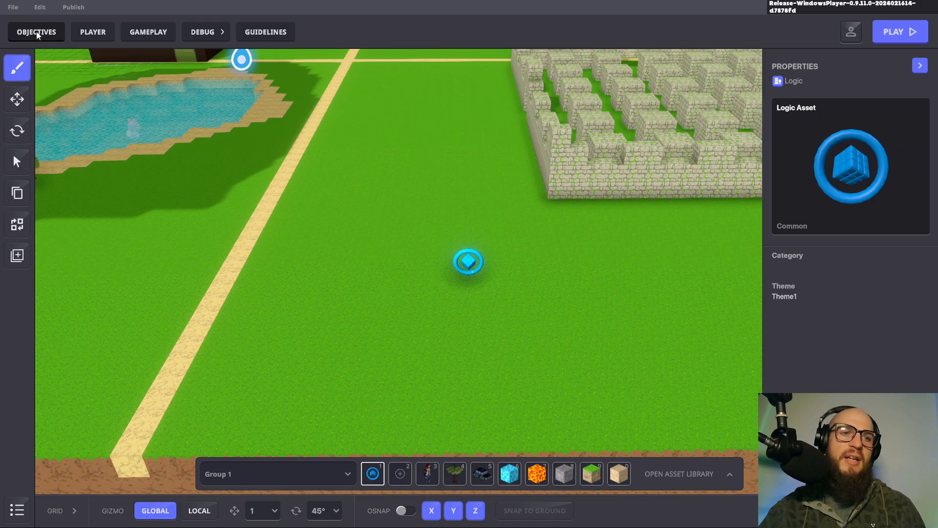
pyautogui.click(334, 113)
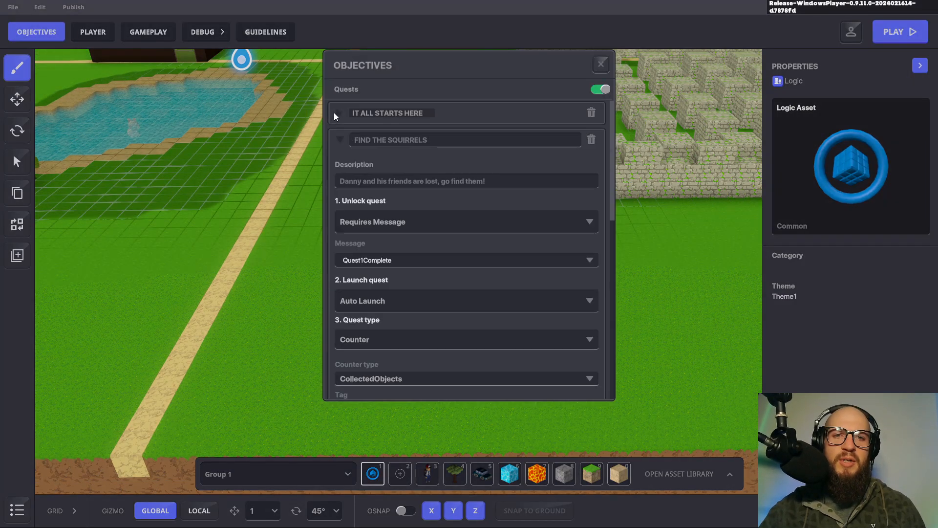
pyautogui.click(339, 140)
pyautogui.click(339, 167)
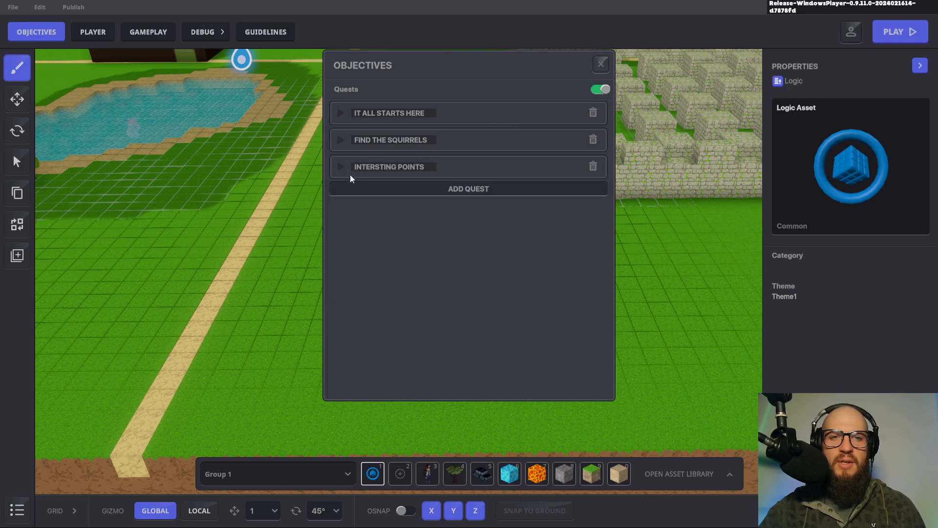
pyautogui.click(508, 190)
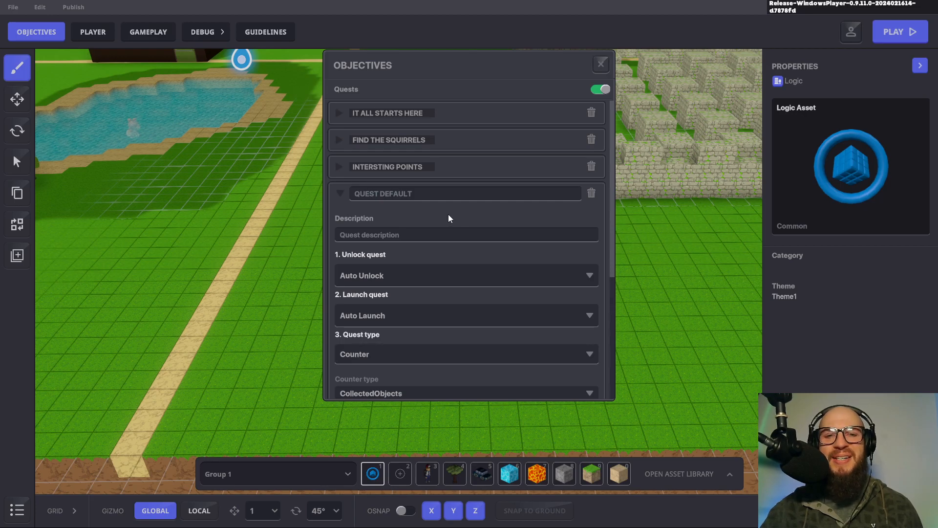
# Name the new quest "MORE INTERSTING..."
pyautogui.click(393, 192)
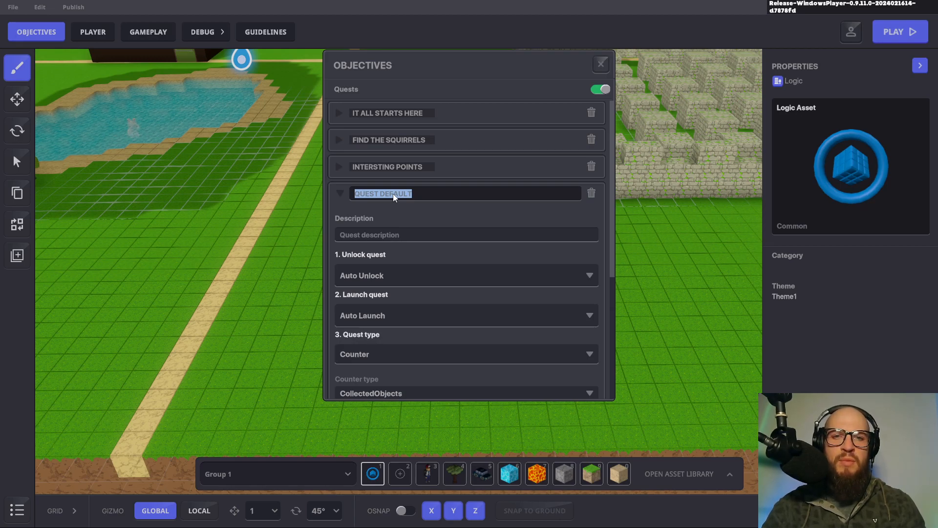
pyautogui.press('BackSpace')
pyautogui.write('INTE')
pyautogui.press('BackSpace')
pyautogui.press('BackSpace')
pyautogui.press('BackSpace')
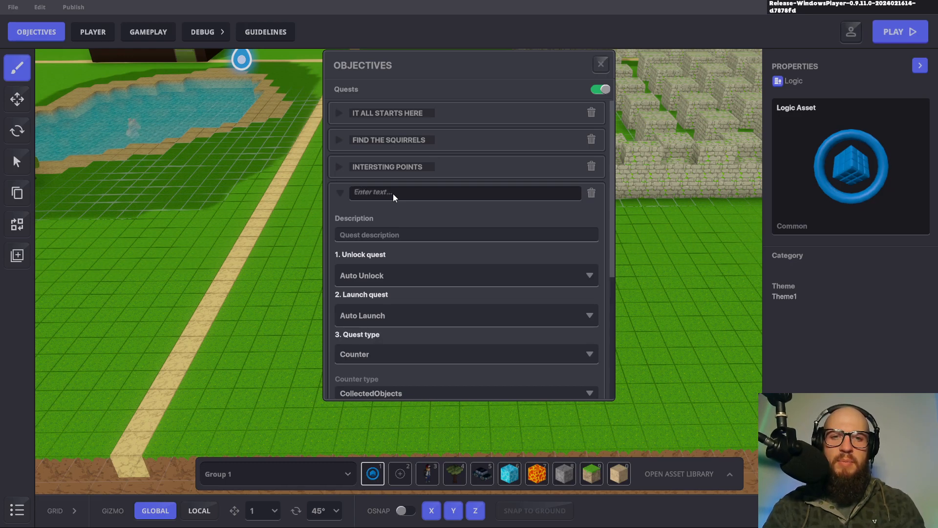
pyautogui.write('MORE')
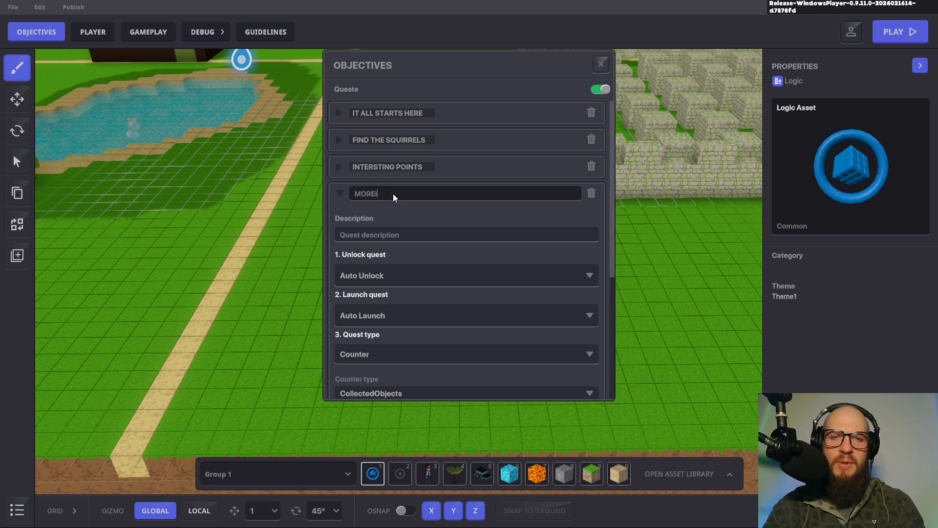
pyautogui.write(' INTERSTING POIN')
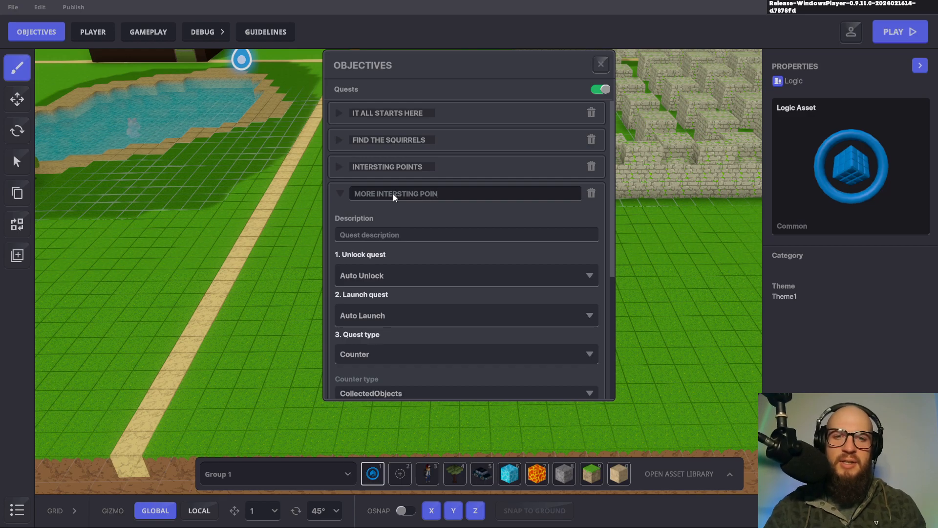
pyautogui.click(374, 193)
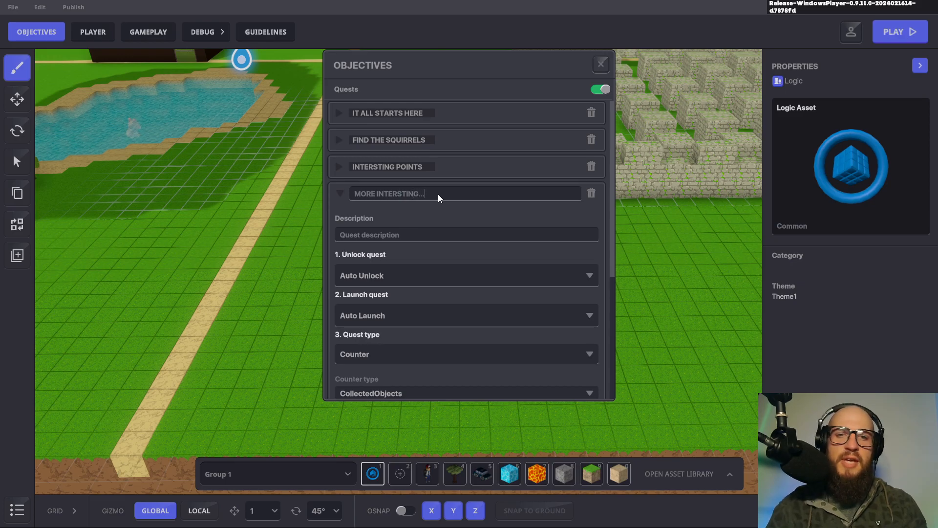
# Set the MORE INTERSTING... quest's description to "FIND MORE INTERSTING POINTS"
pyautogui.click(380, 236)
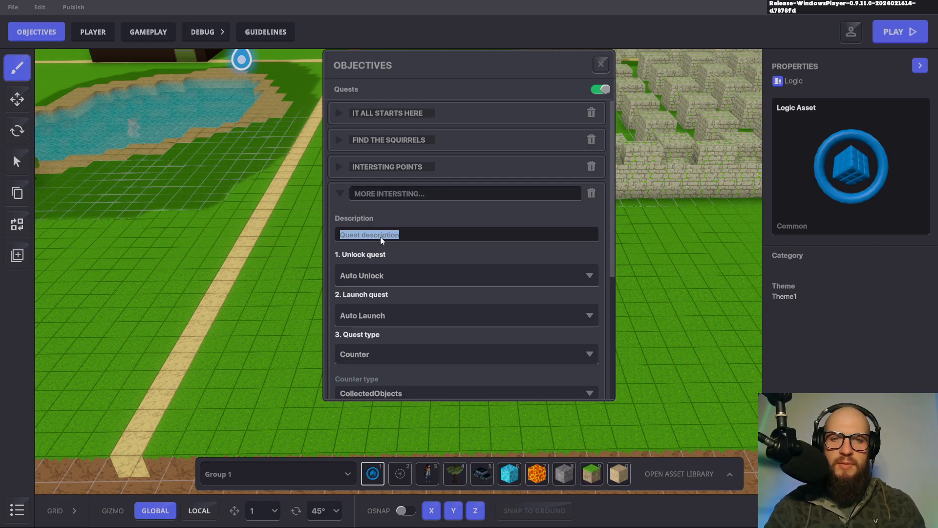
pyautogui.write('FIND')
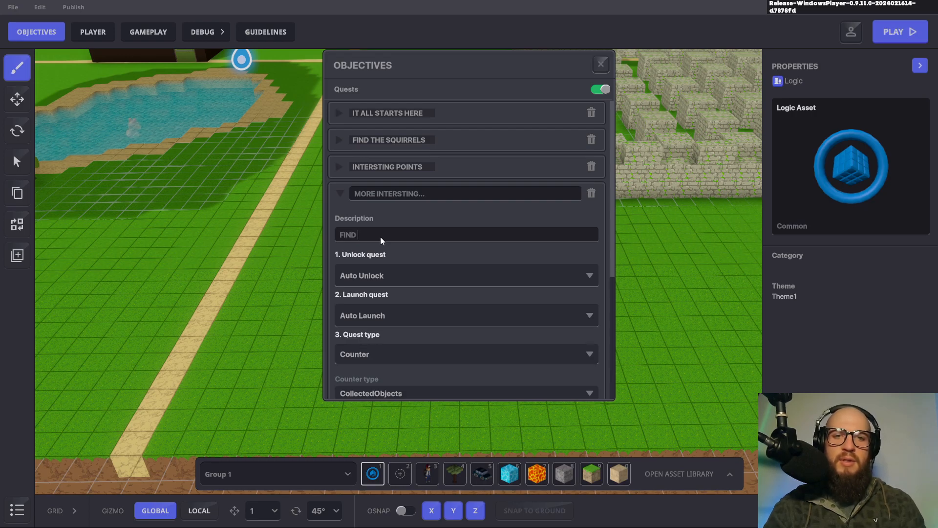
pyautogui.write('MORE INTERSTING POINTS')
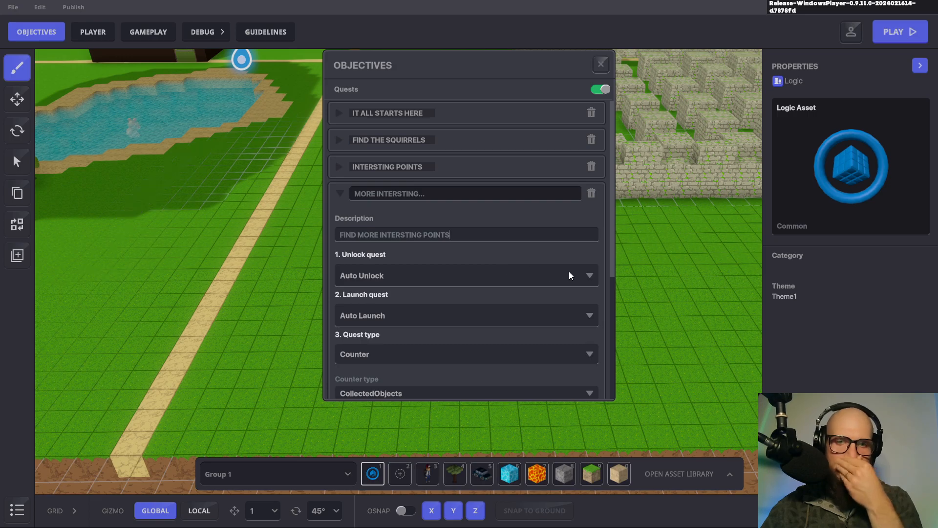
# Expand the INTERSTING POINTS quest, and create the message START.POI2.QUEST as the one MORE INTERSTING... sends after completion
pyautogui.click(336, 170)
pyautogui.click(335, 169)
pyautogui.scroll(-6, 460, 220)
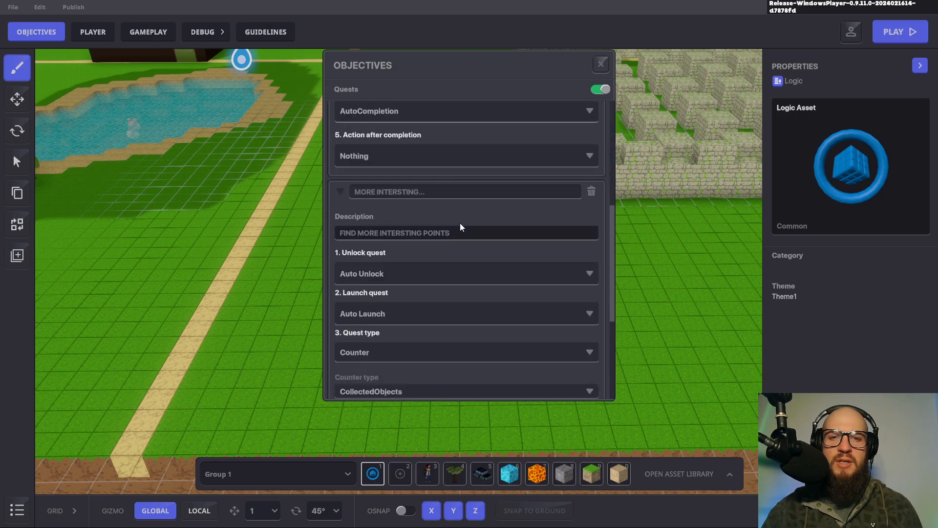
pyautogui.scroll(-2, 452, 244)
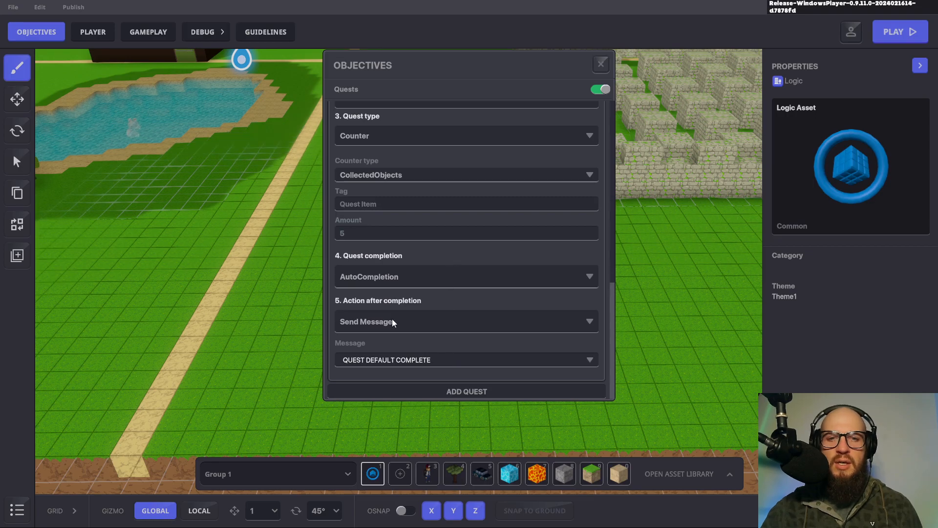
pyautogui.click(593, 360)
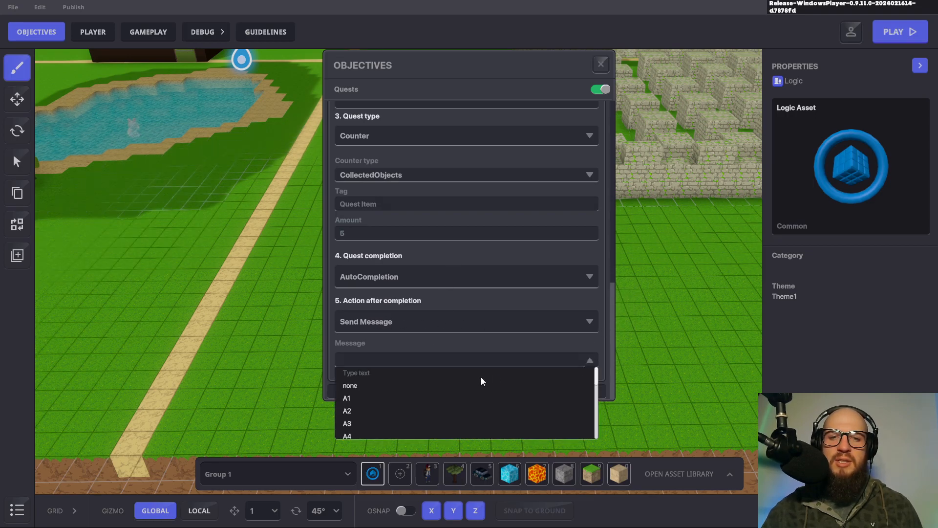
pyautogui.write('START.')
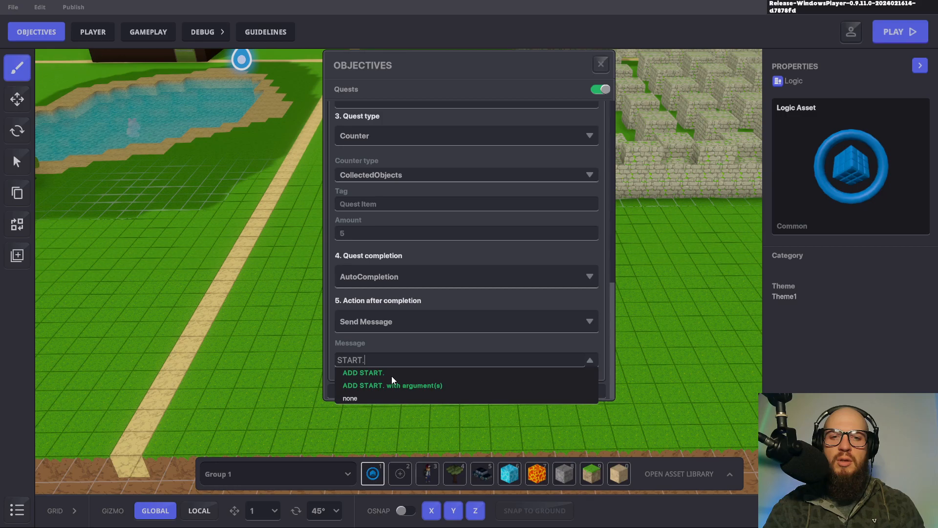
pyautogui.write('MI')
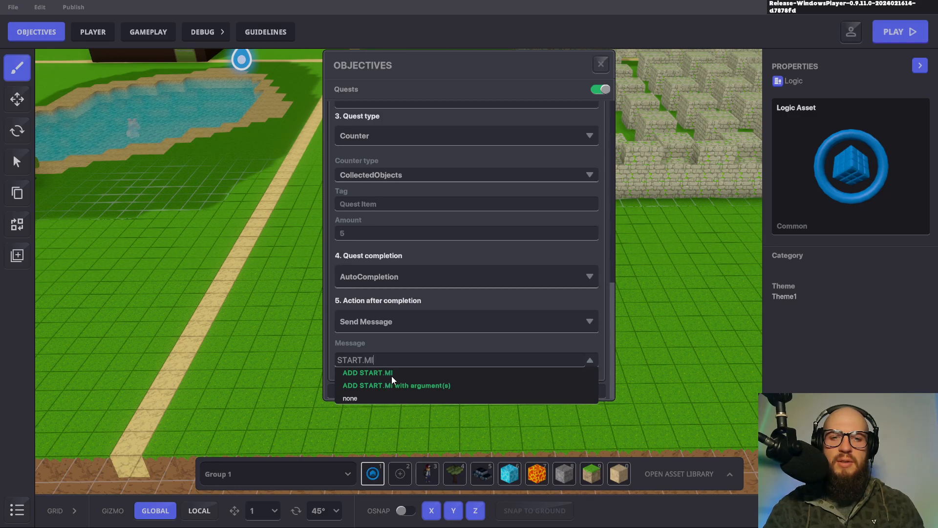
pyautogui.press('BackSpace')
pyautogui.press('BackSpace')
pyautogui.write('POI')
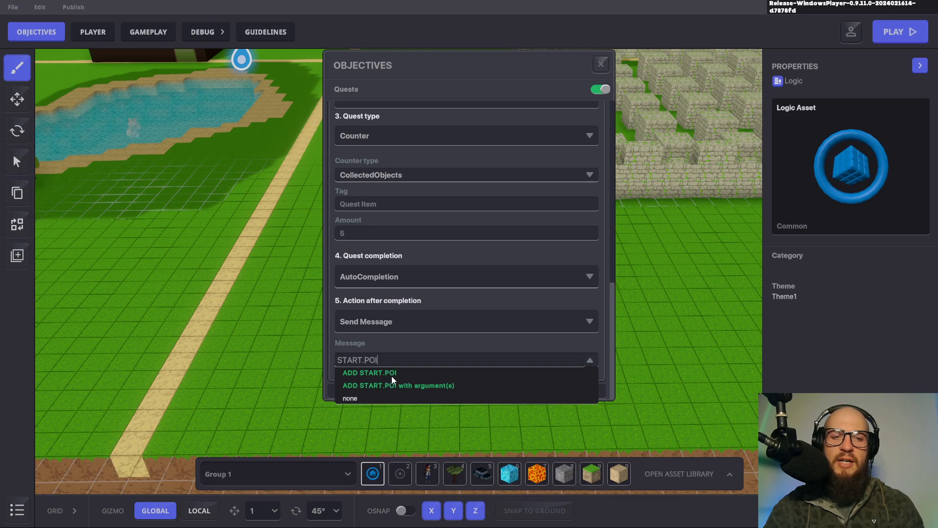
pyautogui.write('2')
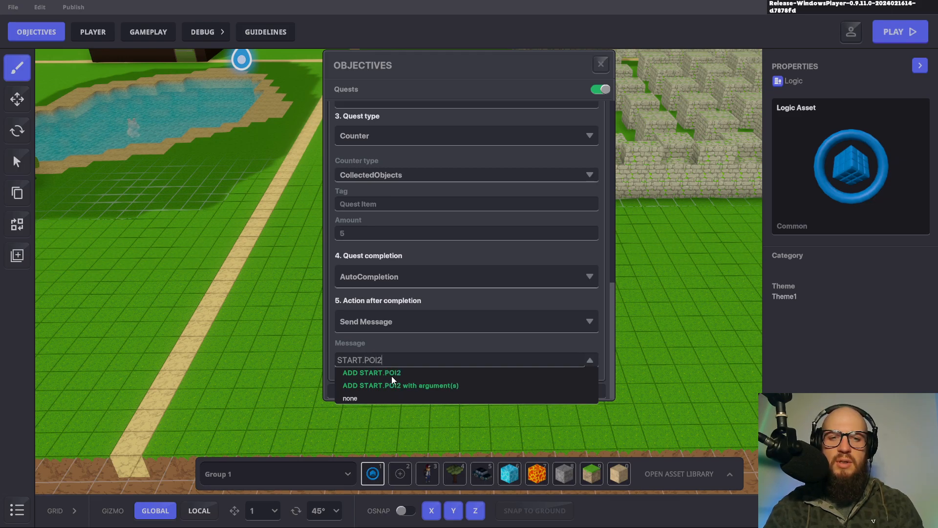
pyautogui.write('.')
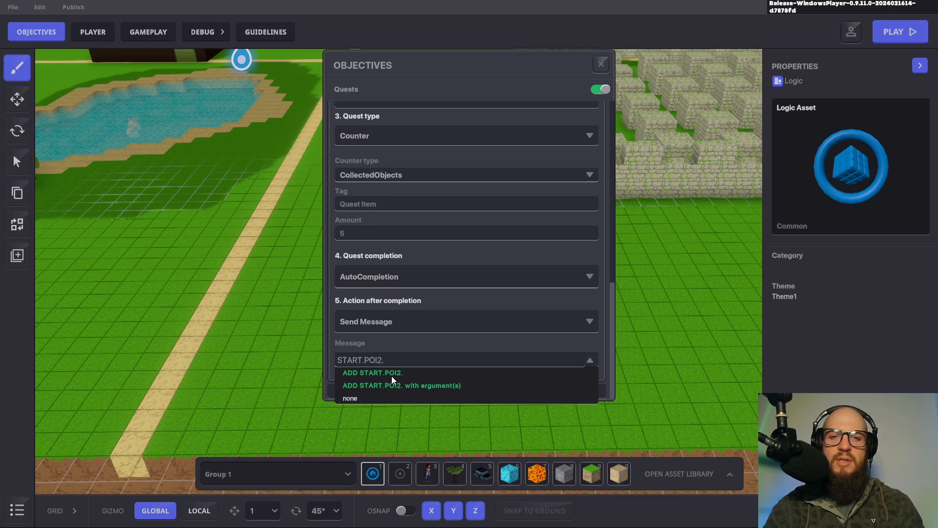
pyautogui.write('QUEST')
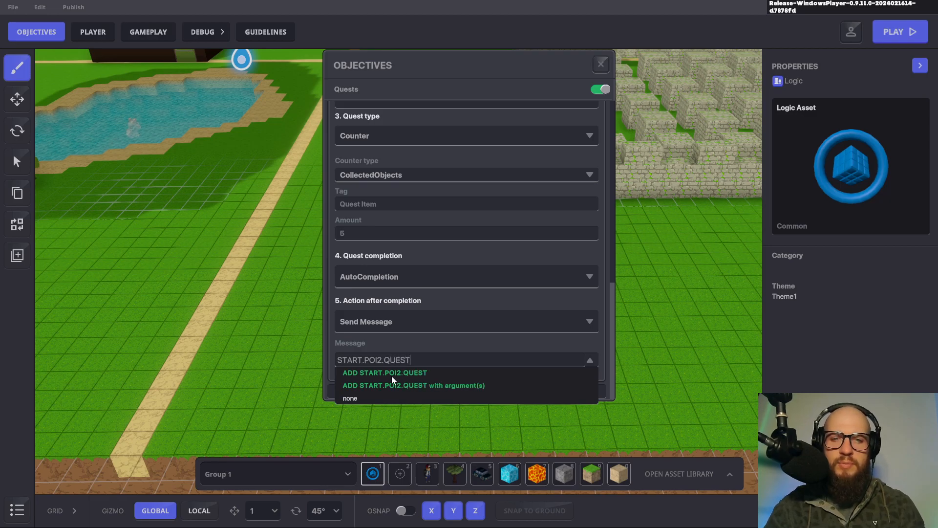
pyautogui.click(391, 375)
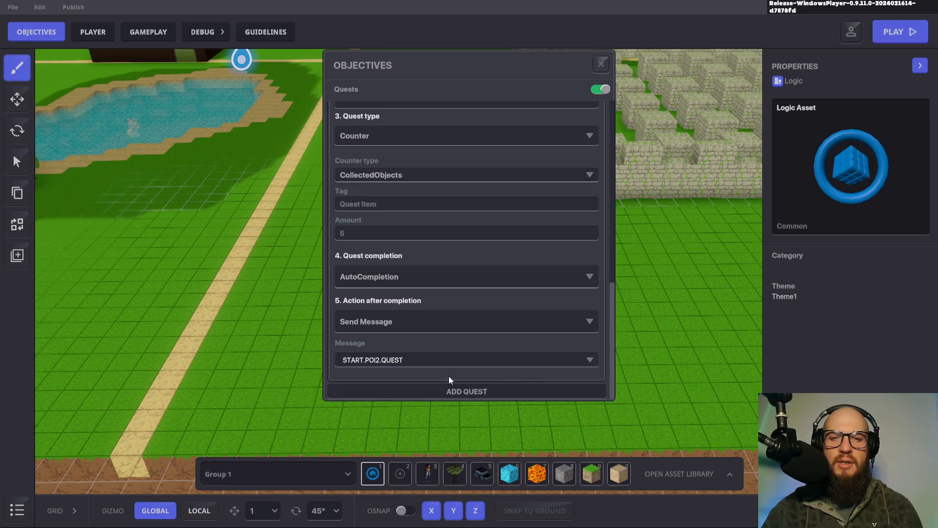
# Compare both quests' completion settings, and set the MORE INTERSTING... quest's completion message to none
pyautogui.scroll(8, 492, 338)
pyautogui.scroll(-1, 492, 338)
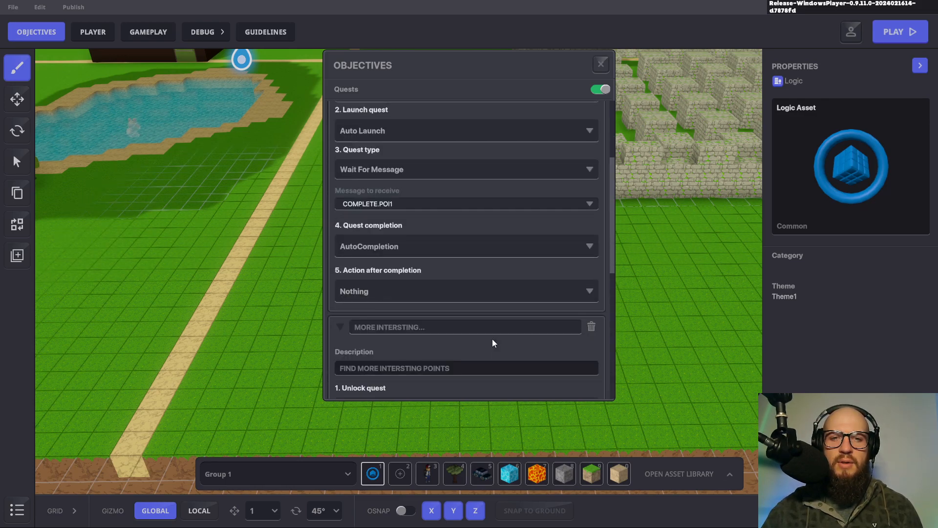
pyautogui.scroll(-8, 415, 340)
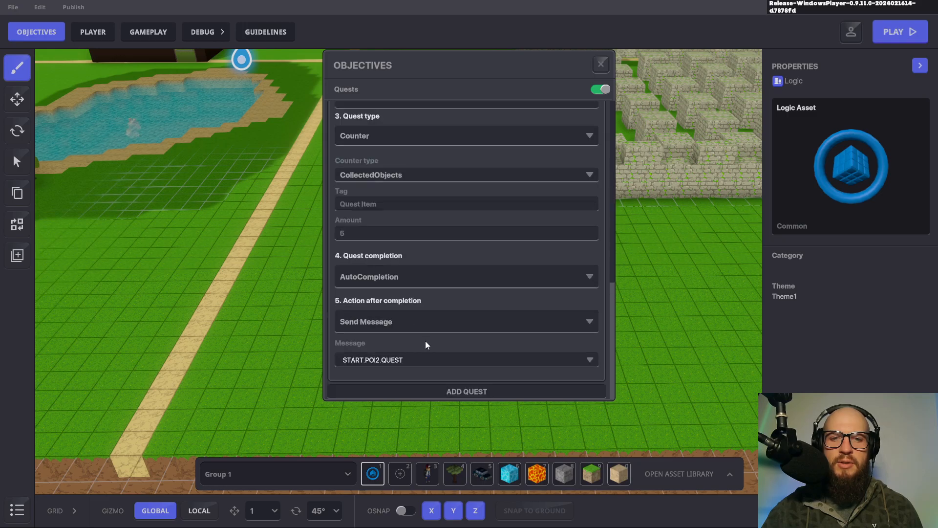
pyautogui.scroll(8, 462, 354)
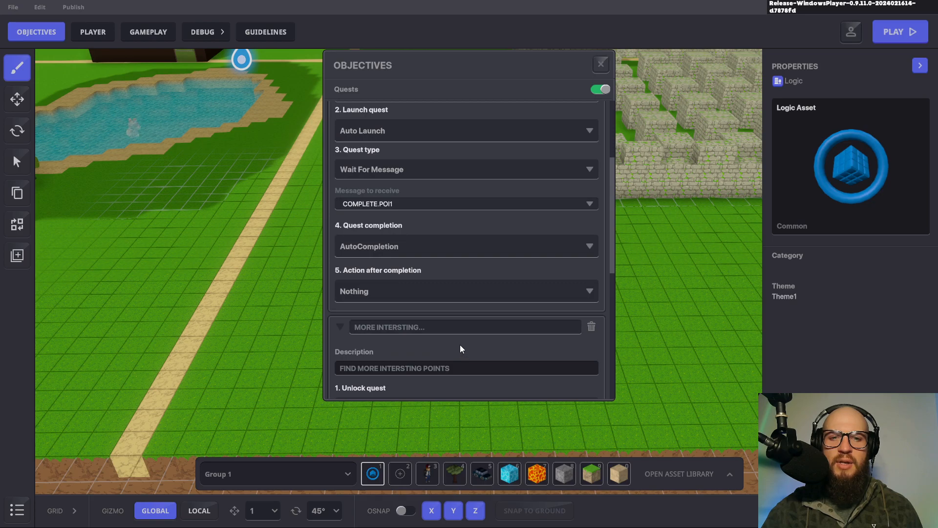
pyautogui.scroll(-8, 460, 348)
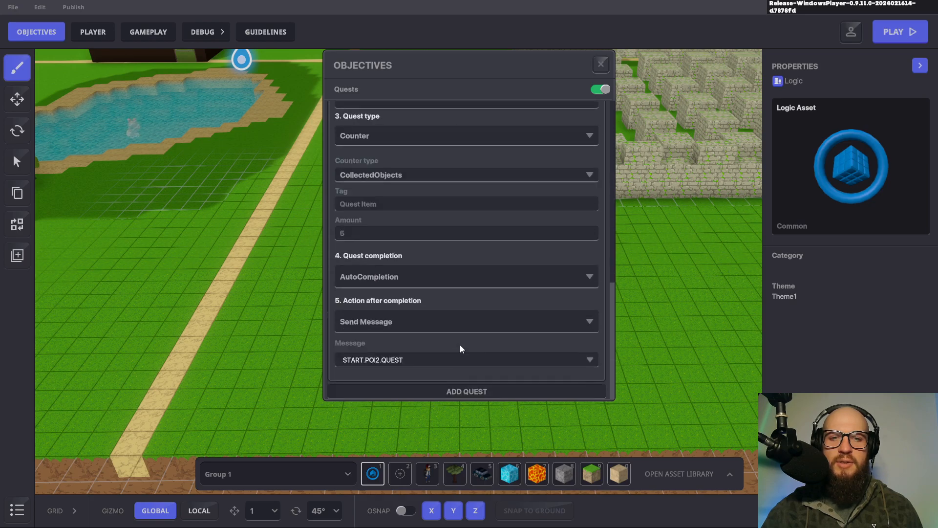
pyautogui.click(585, 363)
pyautogui.click(365, 386)
# Set the INTERSTING POINTS quest's action after completion to Send Message with the message START.POI2.QUEST
pyautogui.scroll(10, 492, 331)
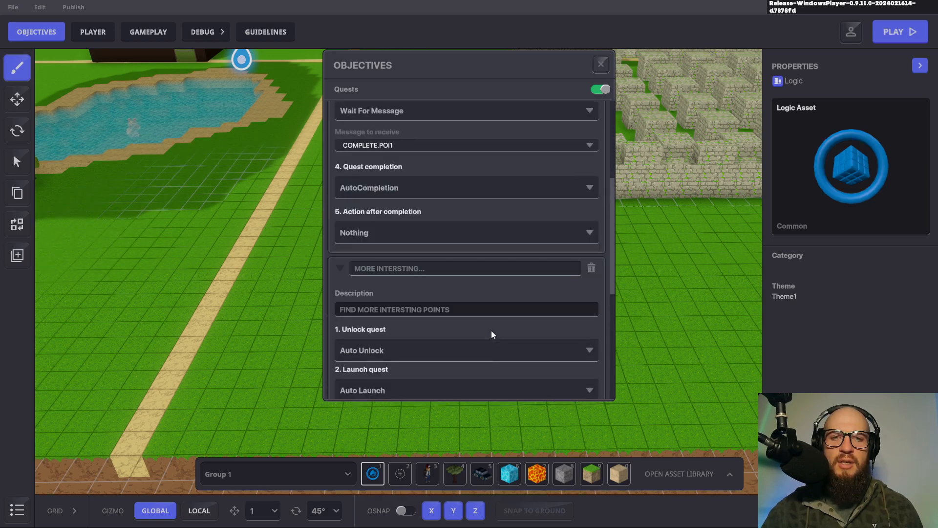
pyautogui.scroll(3, 491, 330)
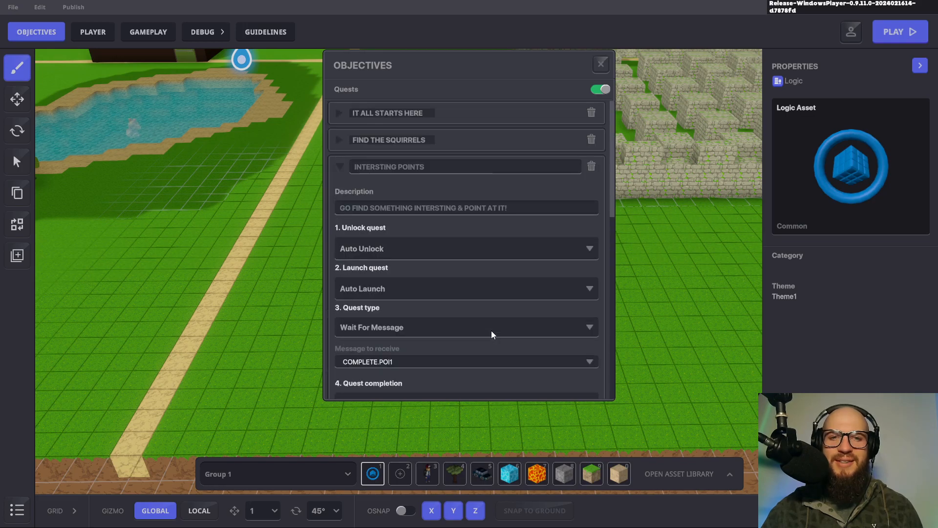
pyautogui.scroll(-1, 544, 246)
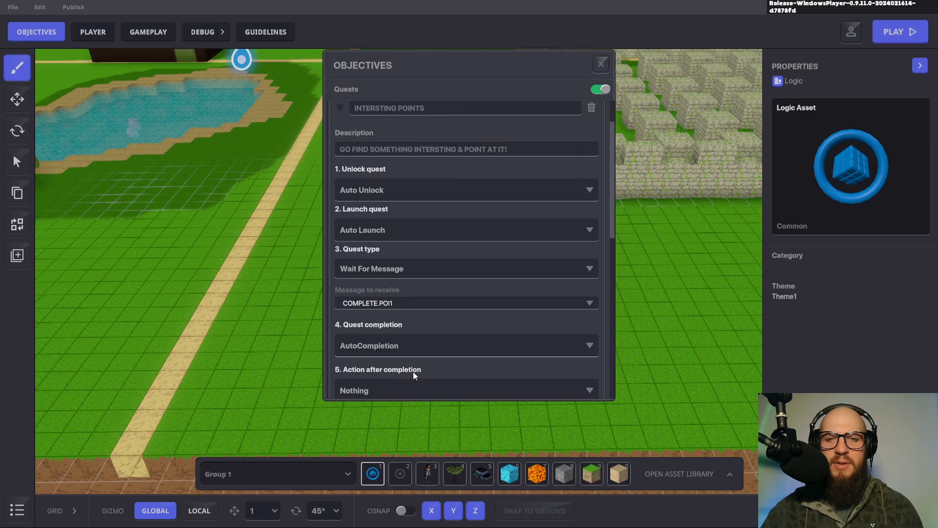
pyautogui.click(385, 391)
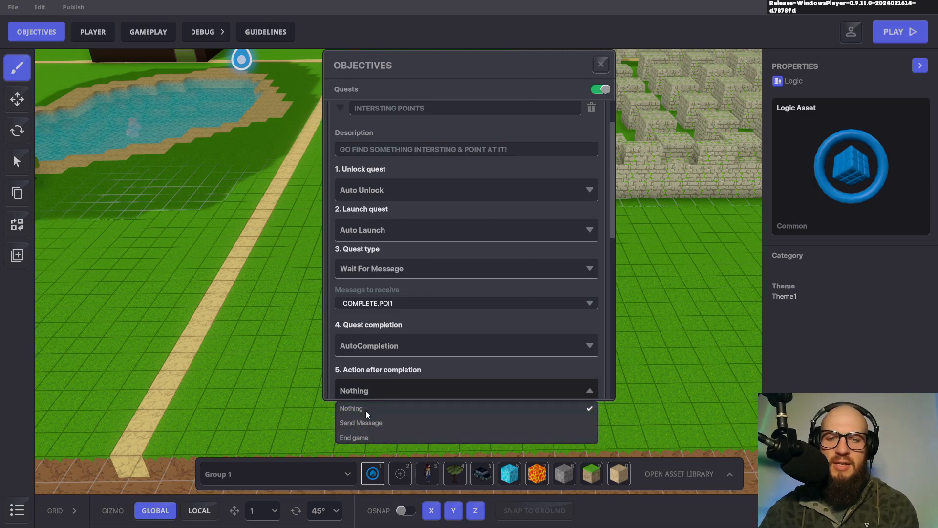
pyautogui.click(368, 424)
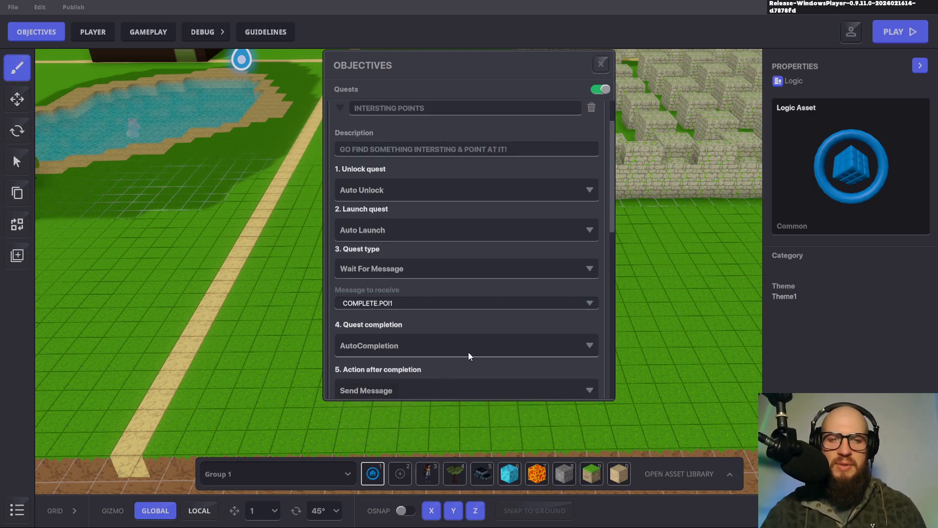
pyautogui.scroll(-3, 411, 387)
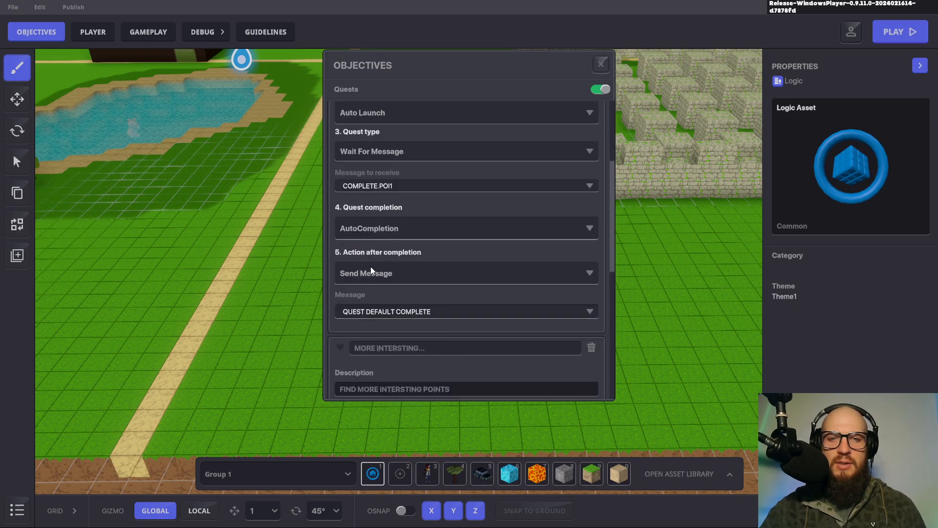
pyautogui.click(408, 312)
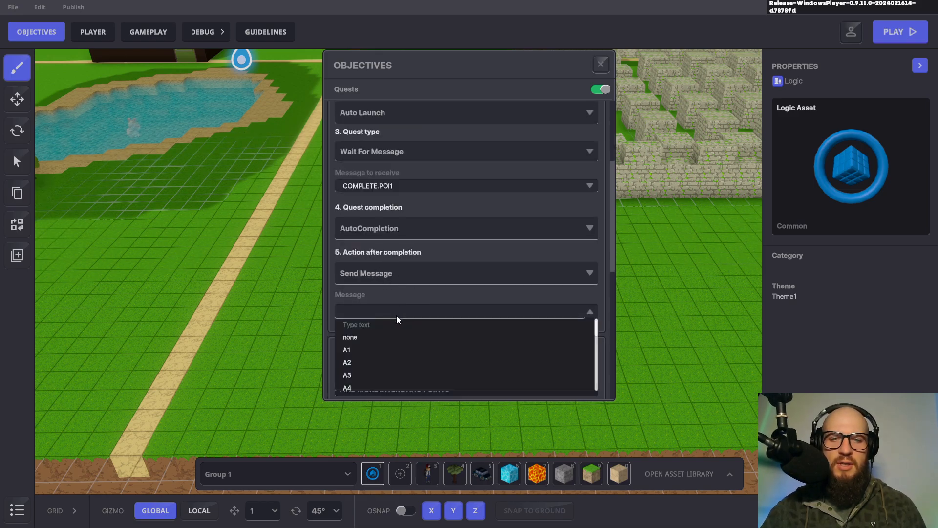
pyautogui.write('STAR')
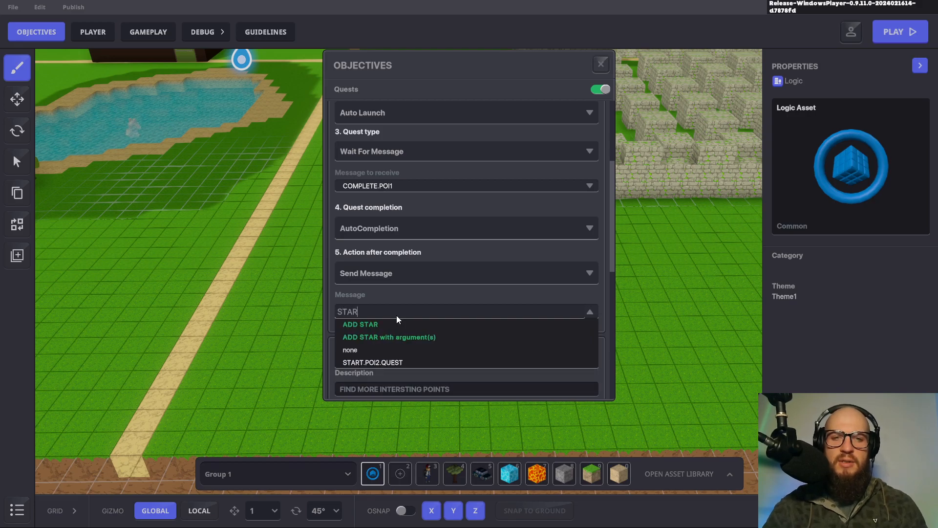
pyautogui.click(386, 362)
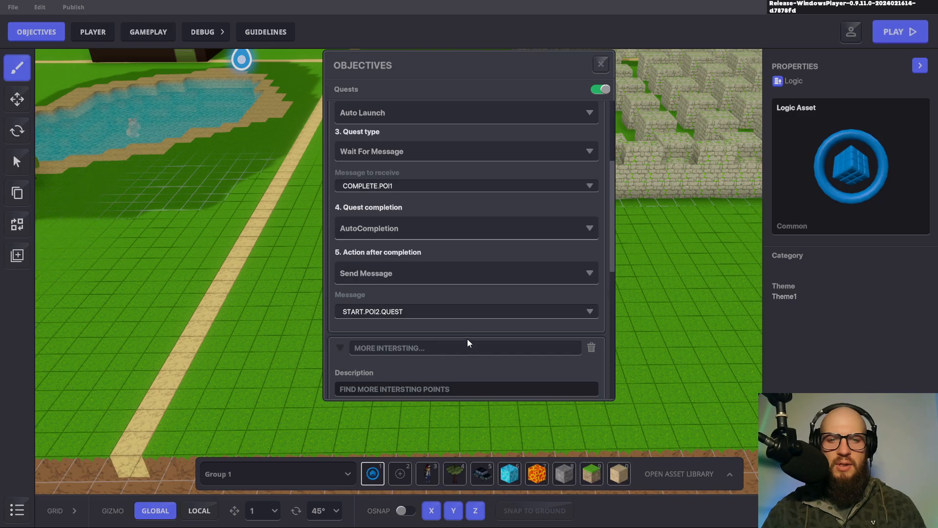
# Make the MORE INTERSTING... quest's unlock require a message, and choose START.POI2.QUEST as that message
pyautogui.scroll(-3, 459, 329)
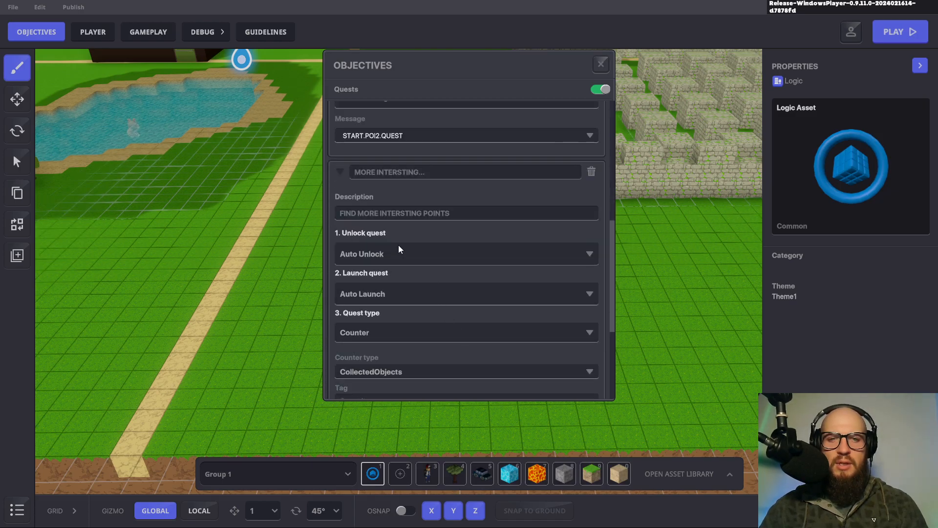
pyautogui.click(441, 254)
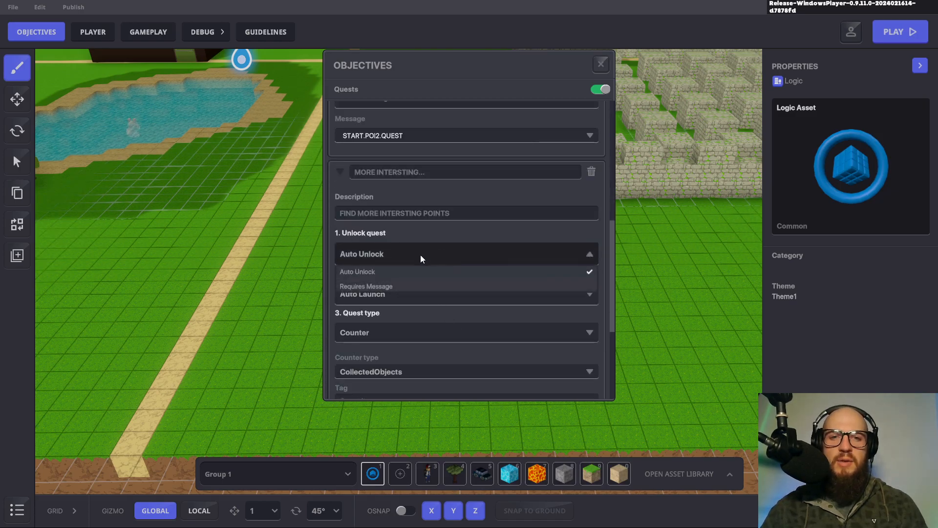
pyautogui.click(369, 286)
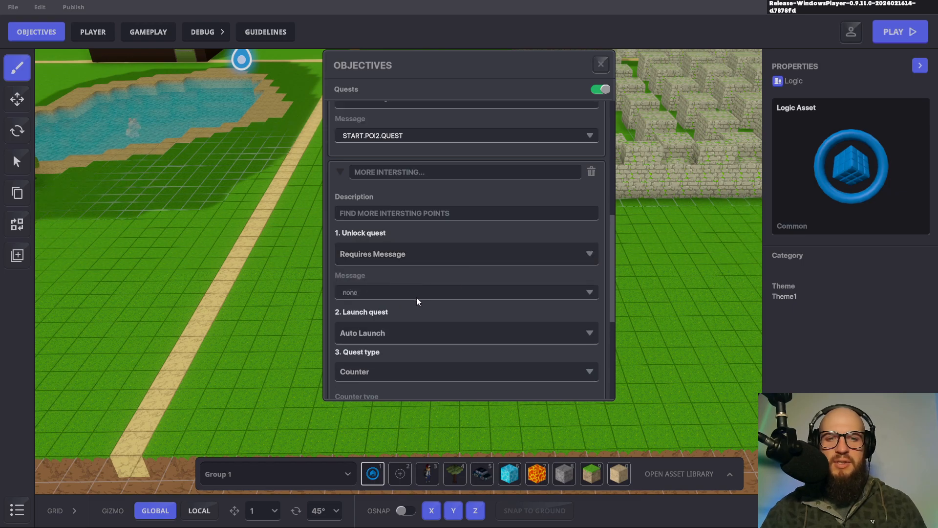
pyautogui.click(416, 293)
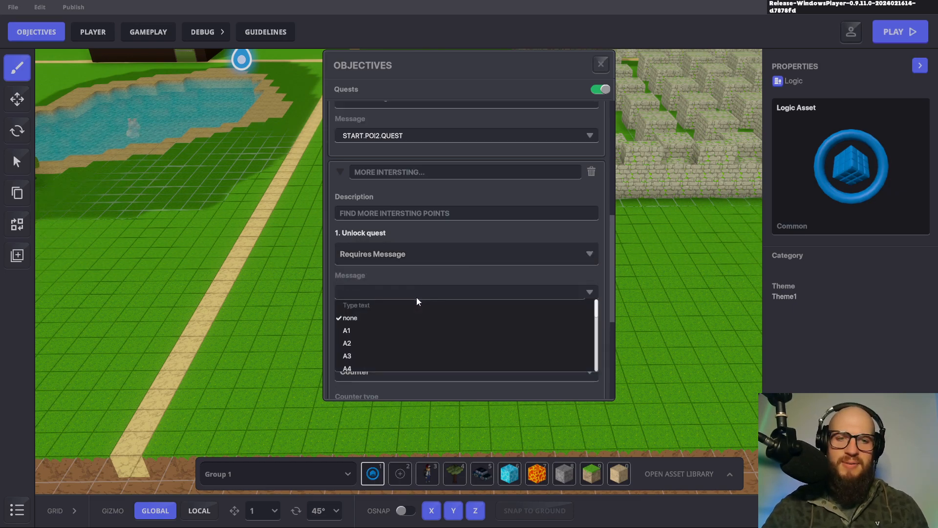
pyautogui.write('STAR')
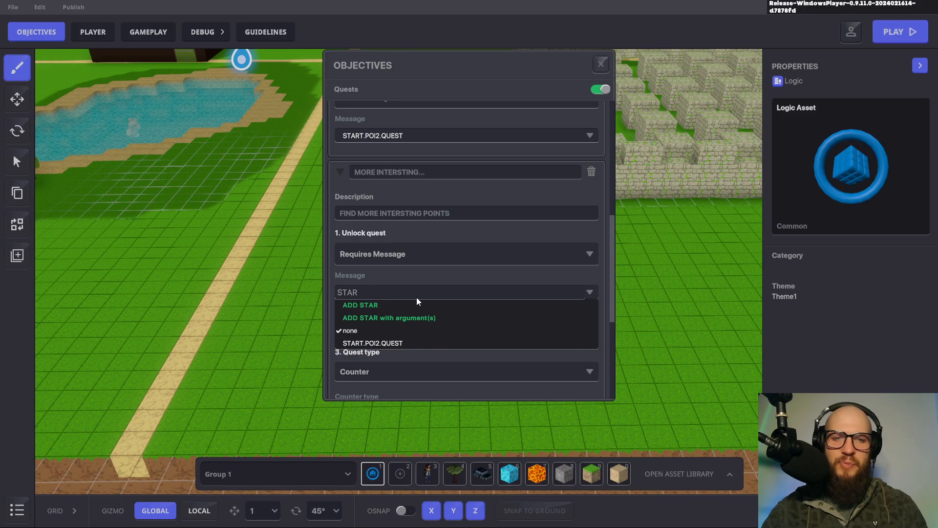
pyautogui.click(385, 343)
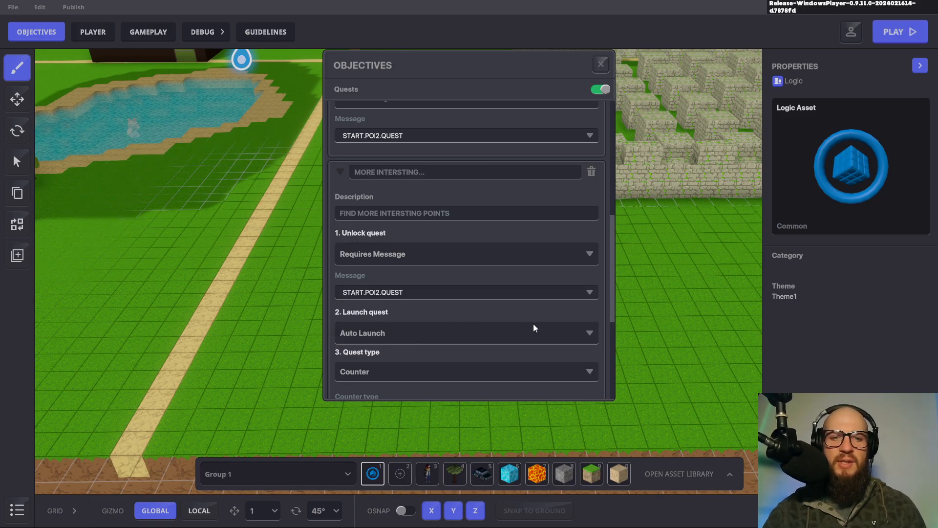
# Try the Asset Death type on the MORE INTERSTING... quest with Alpha Dragon as the asset to watch, and return the type to Counter
pyautogui.scroll(-2, 533, 328)
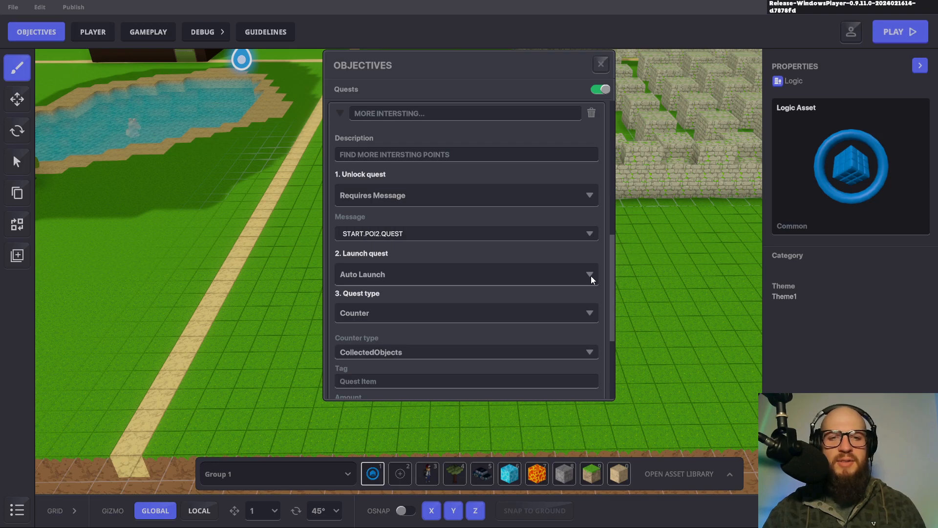
pyautogui.scroll(-2, 591, 276)
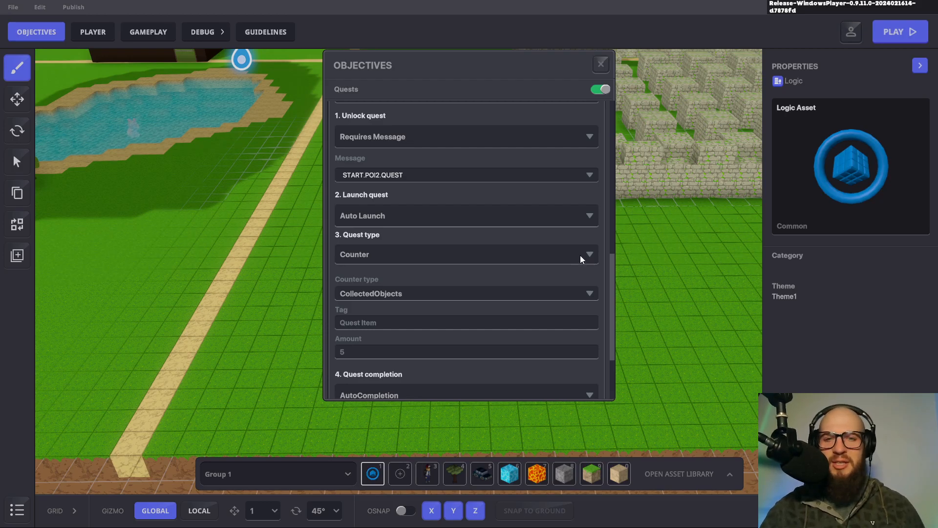
pyautogui.click(583, 254)
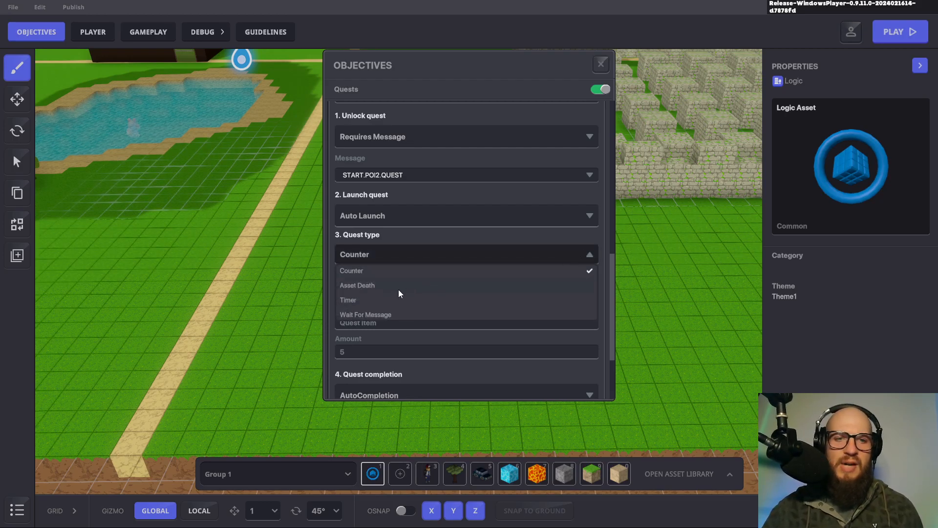
pyautogui.click(368, 286)
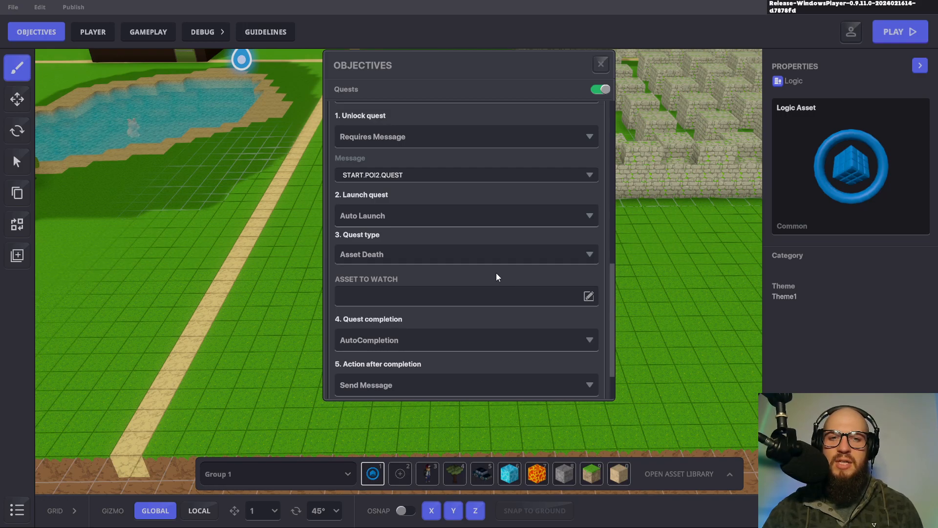
pyautogui.scroll(-1, 424, 284)
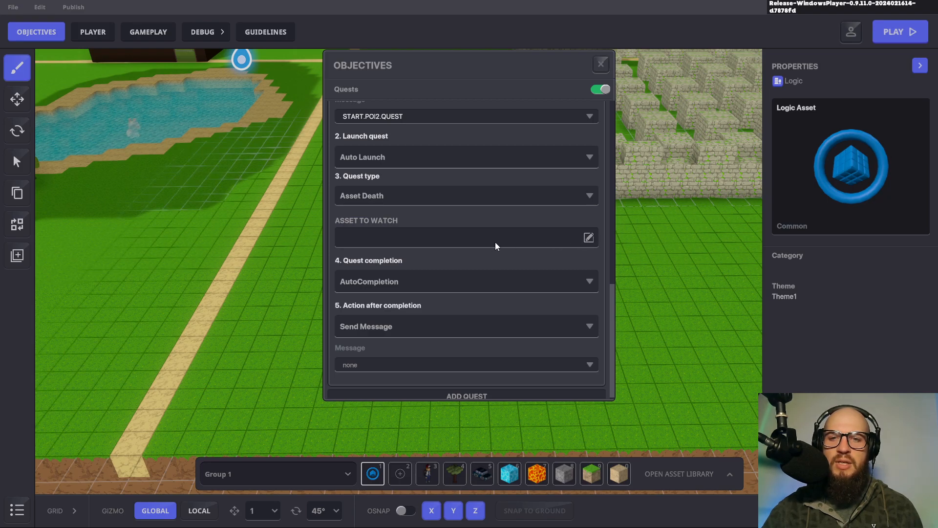
pyautogui.click(585, 238)
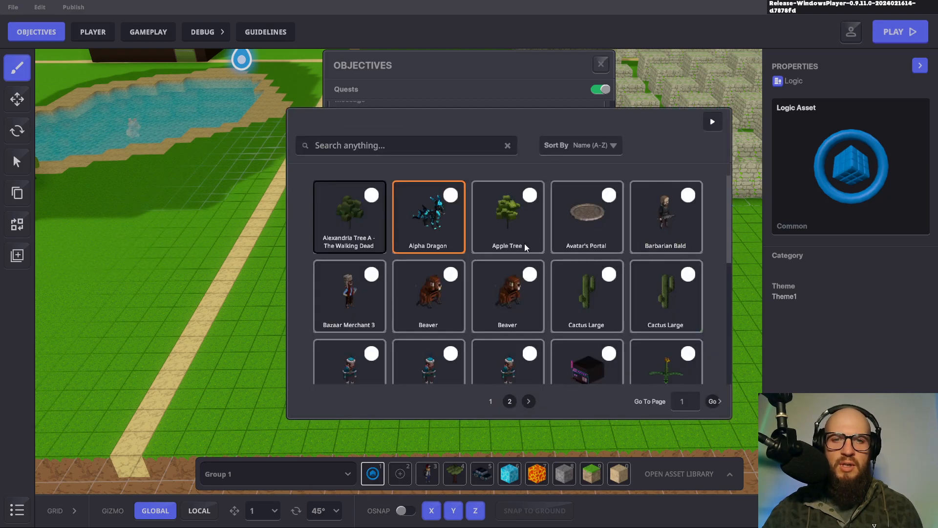
pyautogui.scroll(-5, 506, 247)
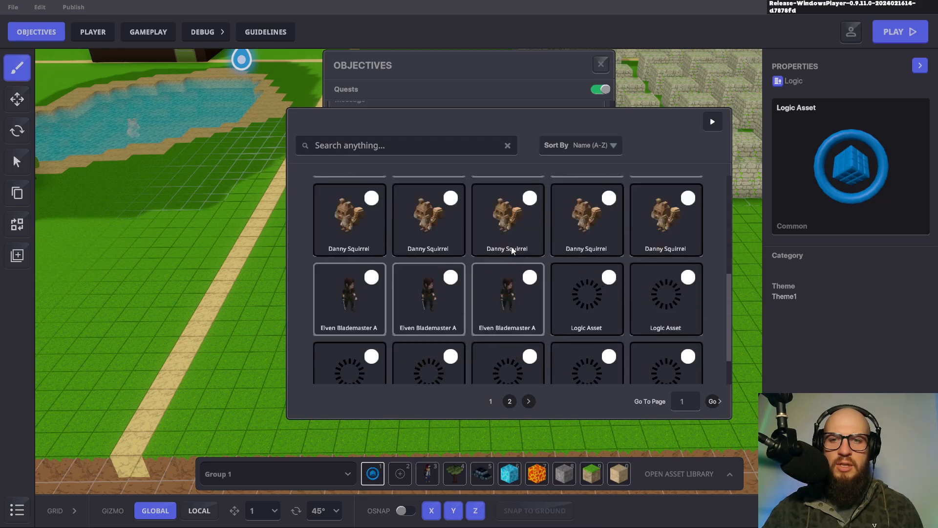
pyautogui.scroll(-1, 512, 250)
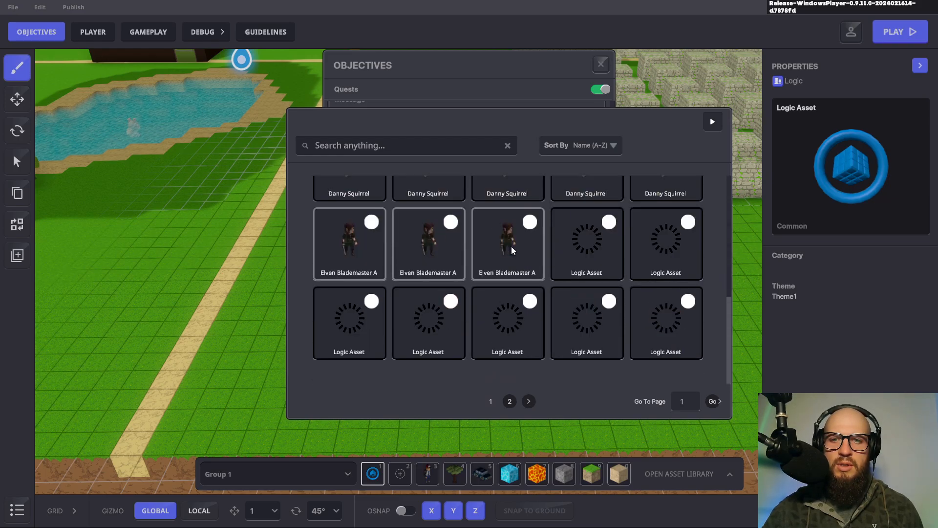
pyautogui.click(712, 122)
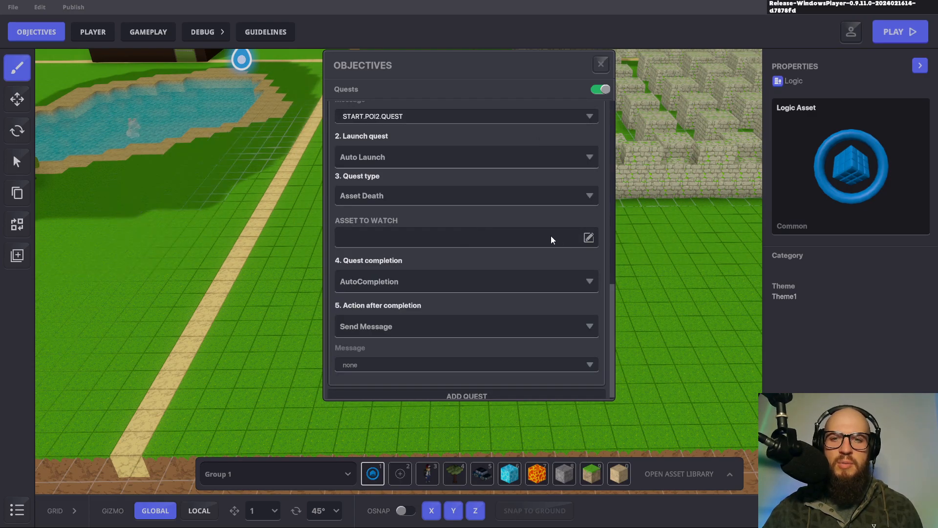
pyautogui.click(588, 238)
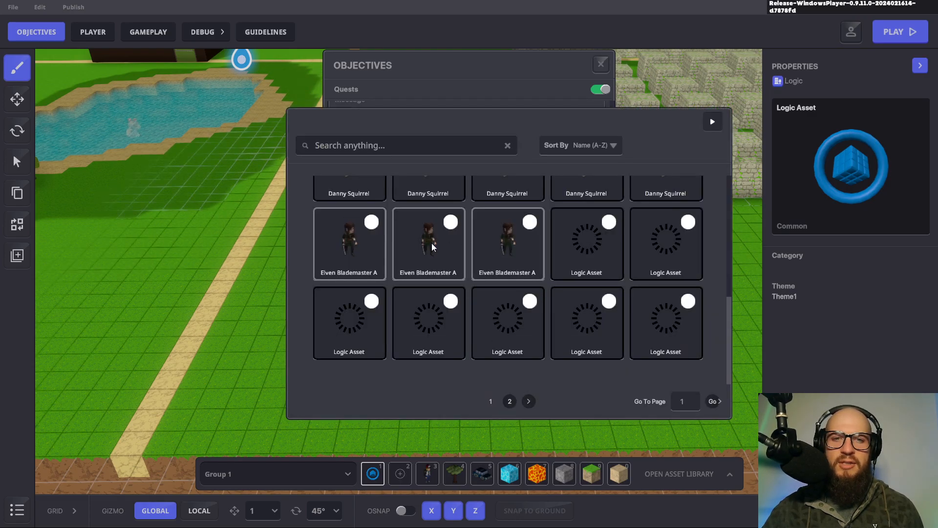
pyautogui.click(447, 198)
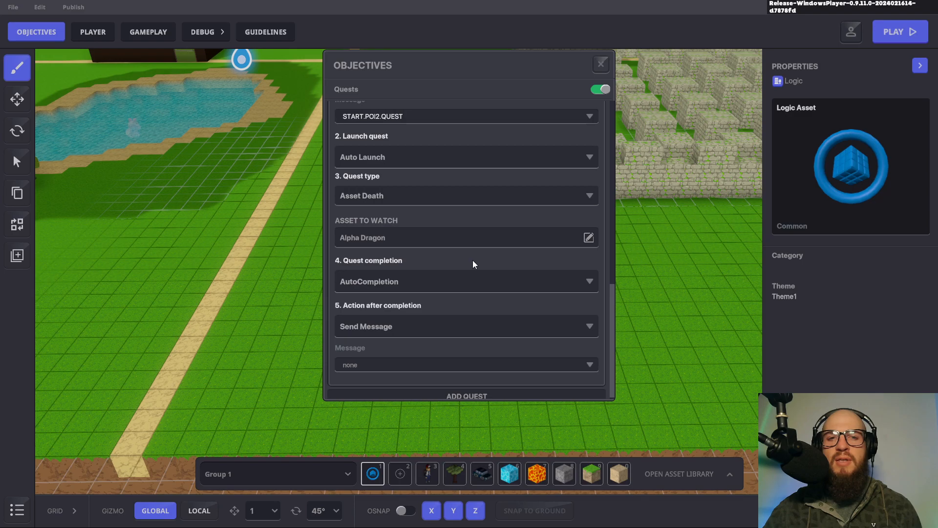
pyautogui.scroll(-1, 472, 265)
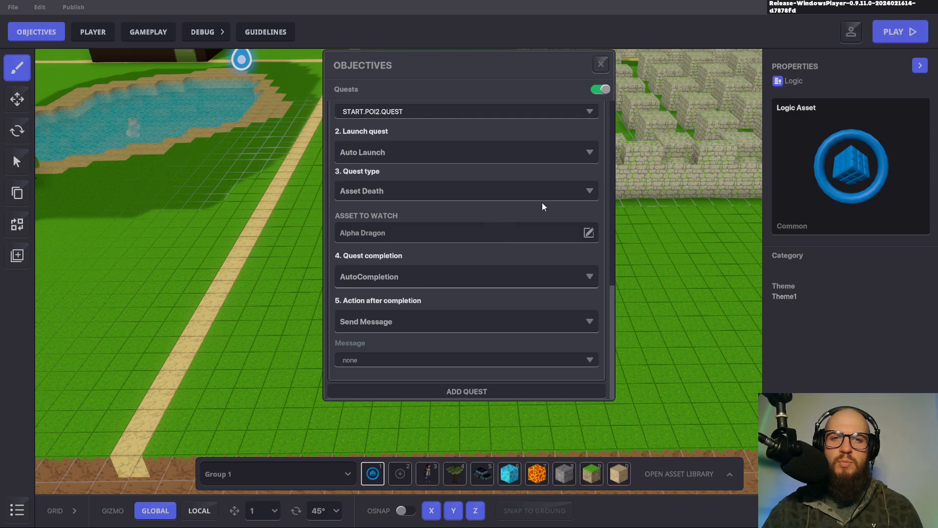
pyautogui.click(590, 191)
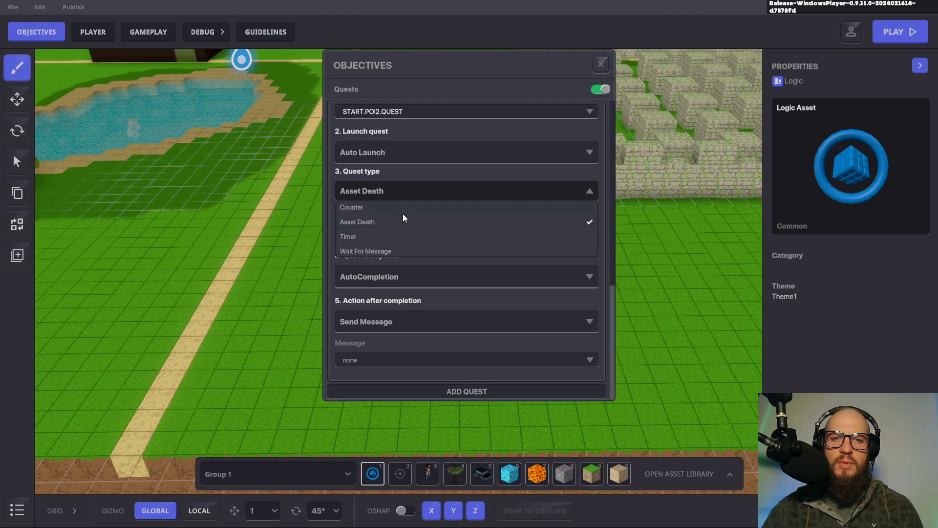
pyautogui.click(381, 209)
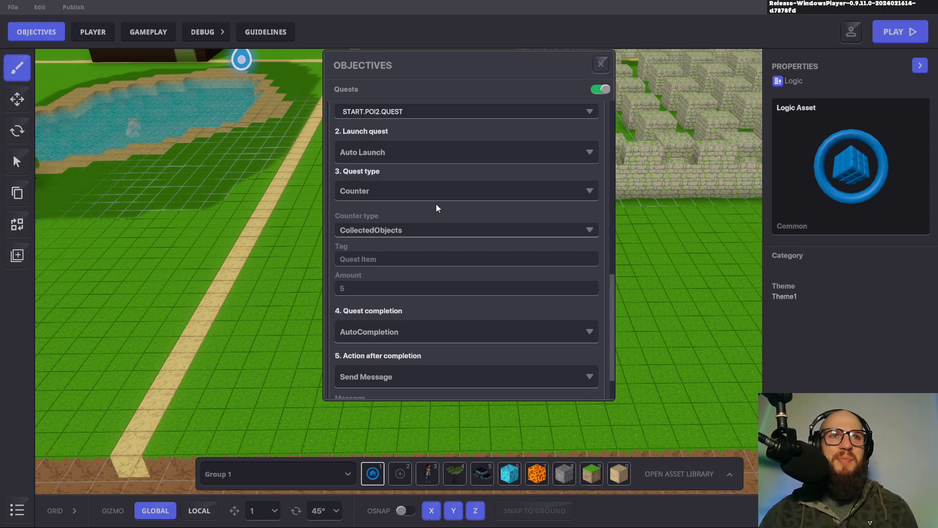
# Set the MORE INTERSTING... quest's counter type to Deaths, with the tag POI2 and an amount of 3
pyautogui.click(581, 230)
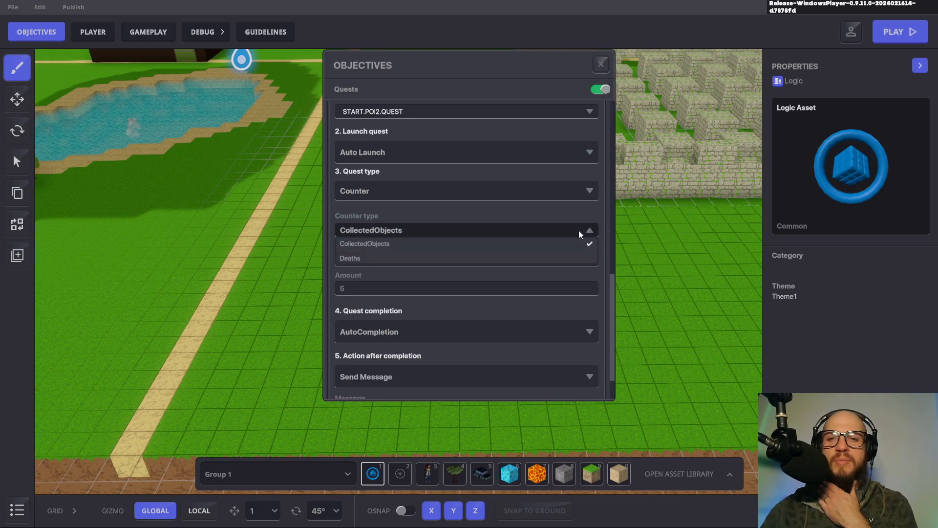
pyautogui.click(360, 259)
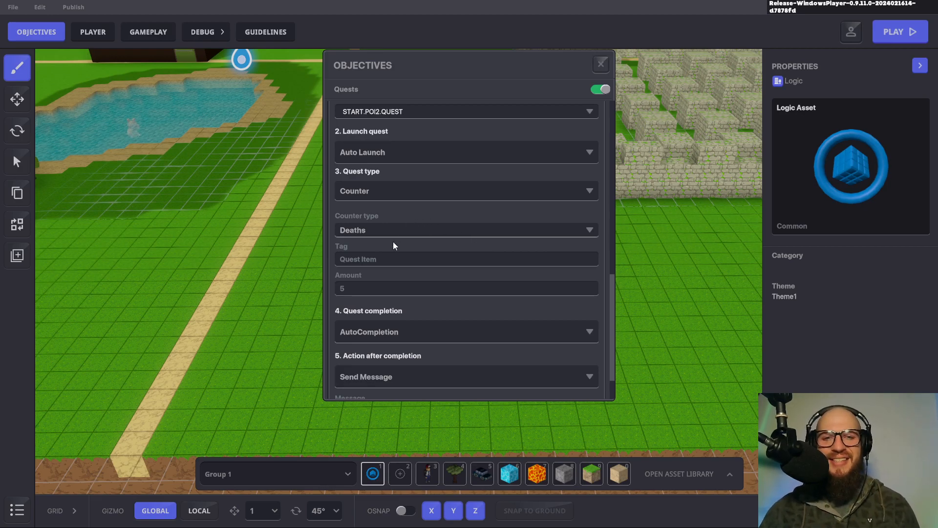
pyautogui.click(372, 260)
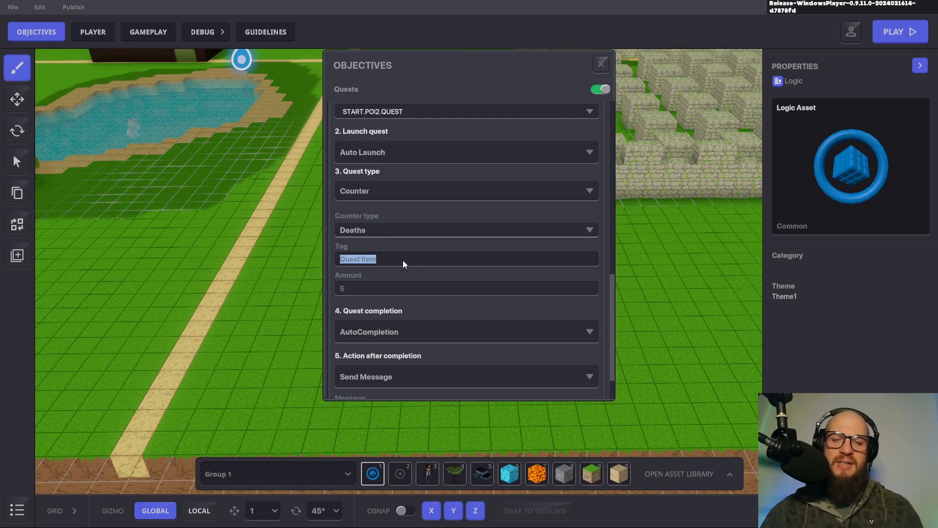
pyautogui.write('POI')
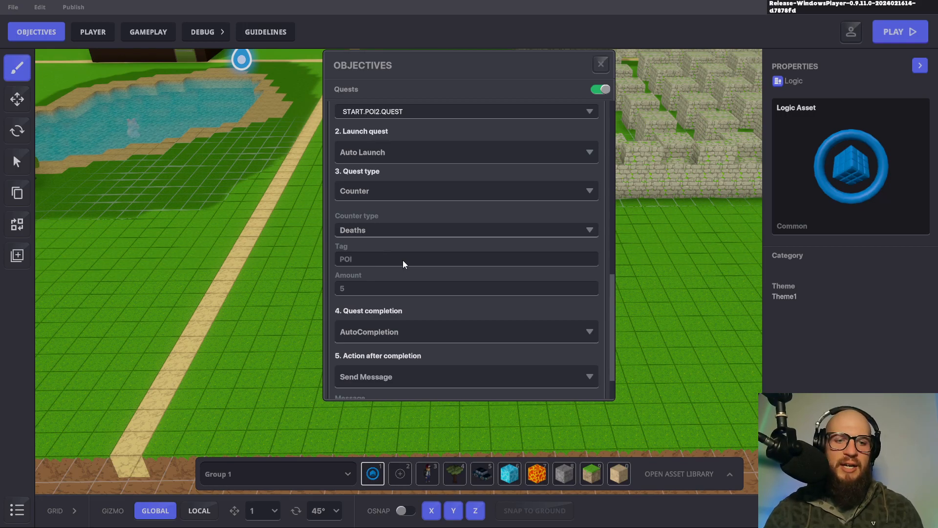
pyautogui.write('2')
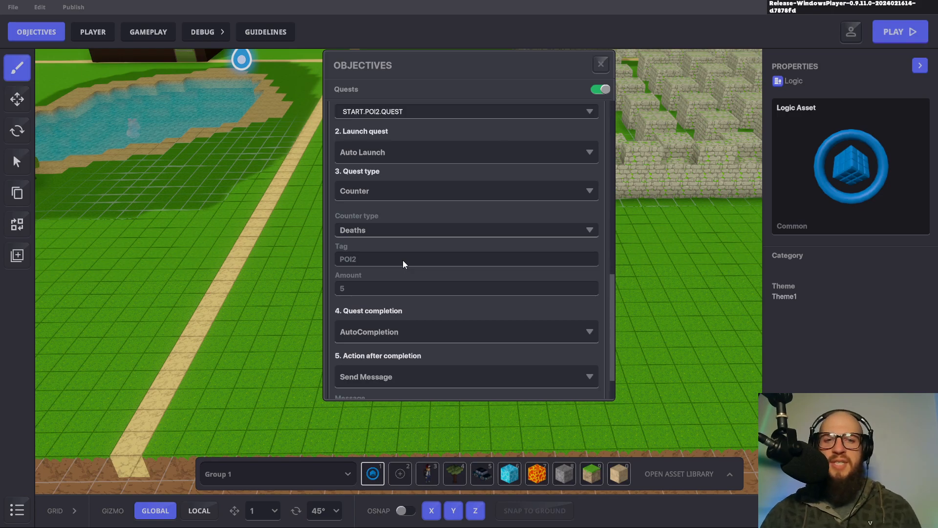
pyautogui.click(358, 289)
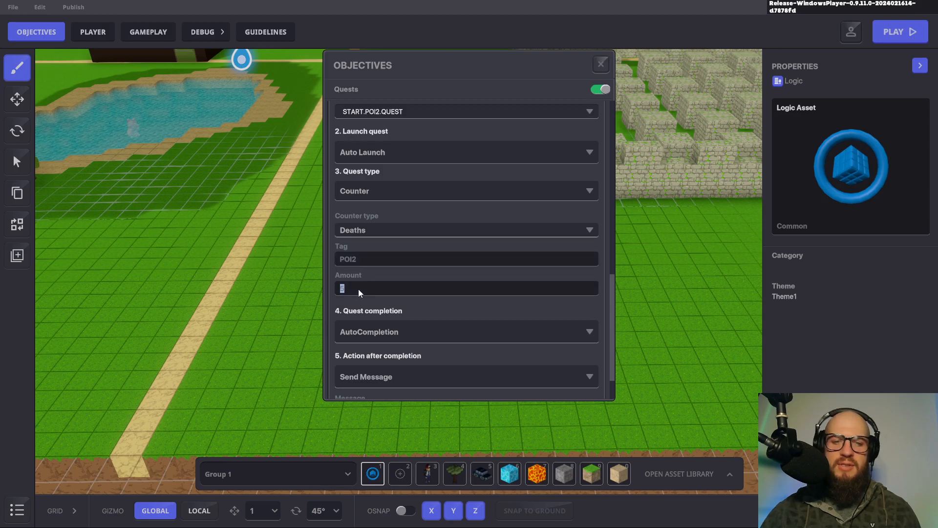
pyautogui.write('3')
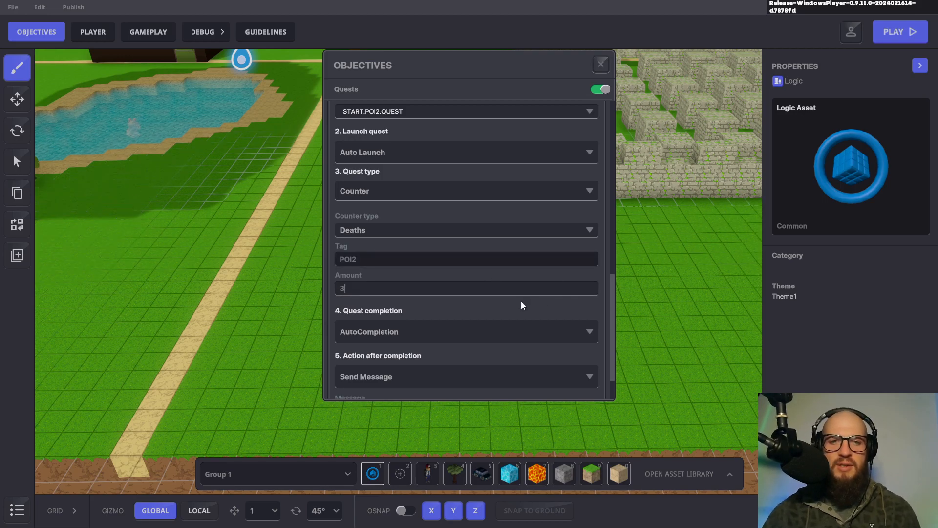
pyautogui.press('Return')
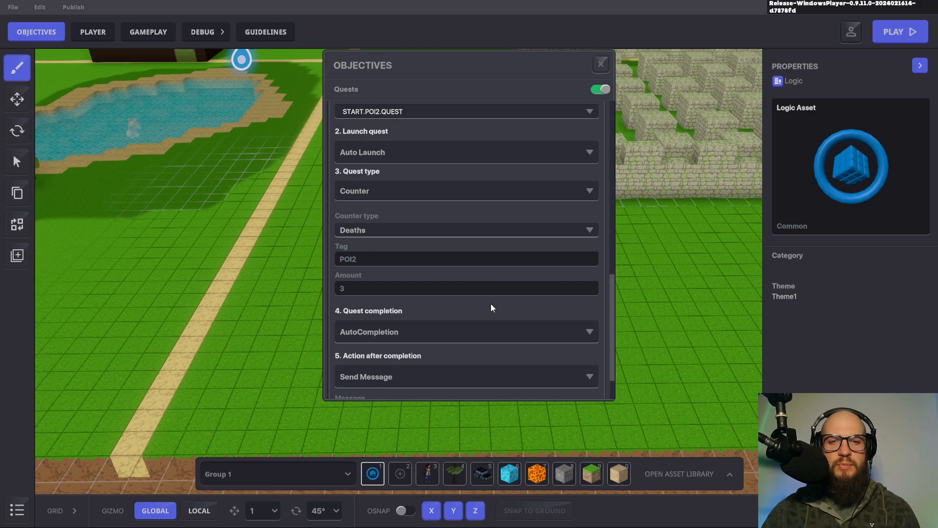
# Set the MORE INTERSTING... quest's action after completion to Nothing, review its settings, and close the objectives
pyautogui.scroll(-2, 492, 306)
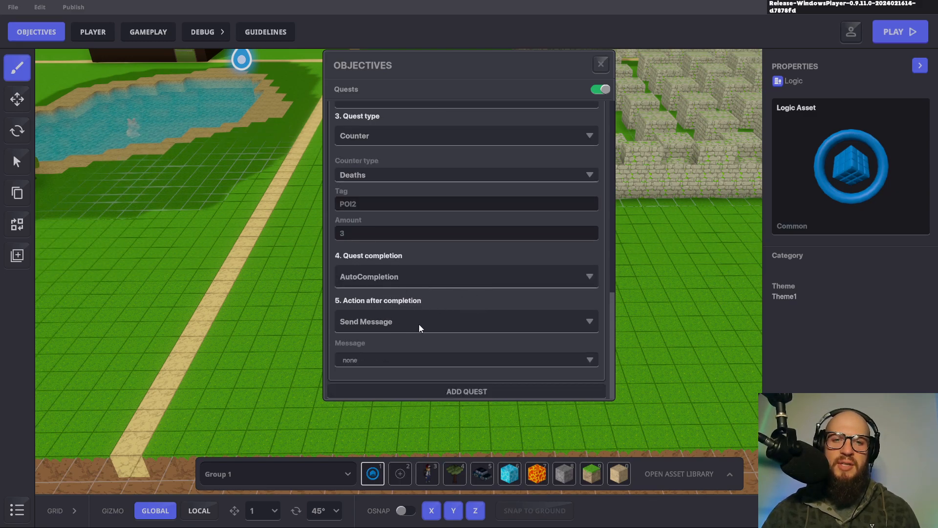
pyautogui.click(582, 321)
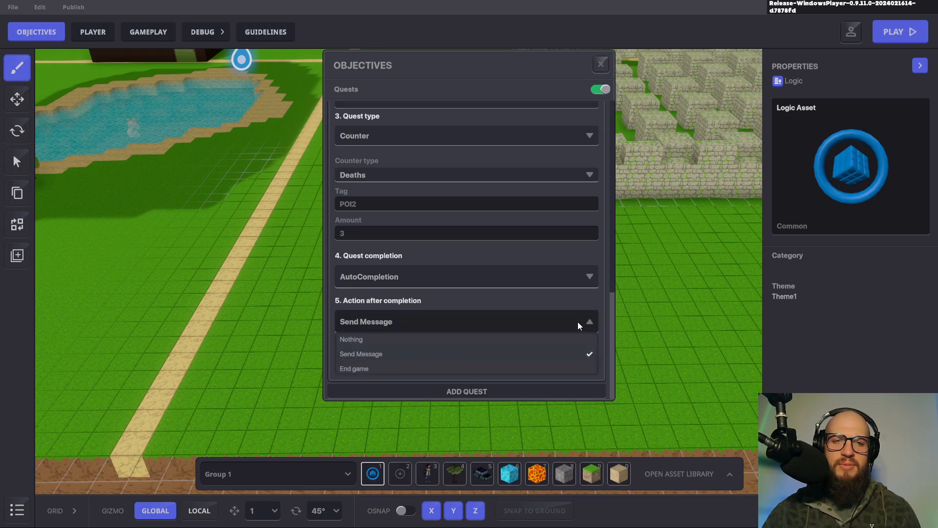
pyautogui.click(402, 343)
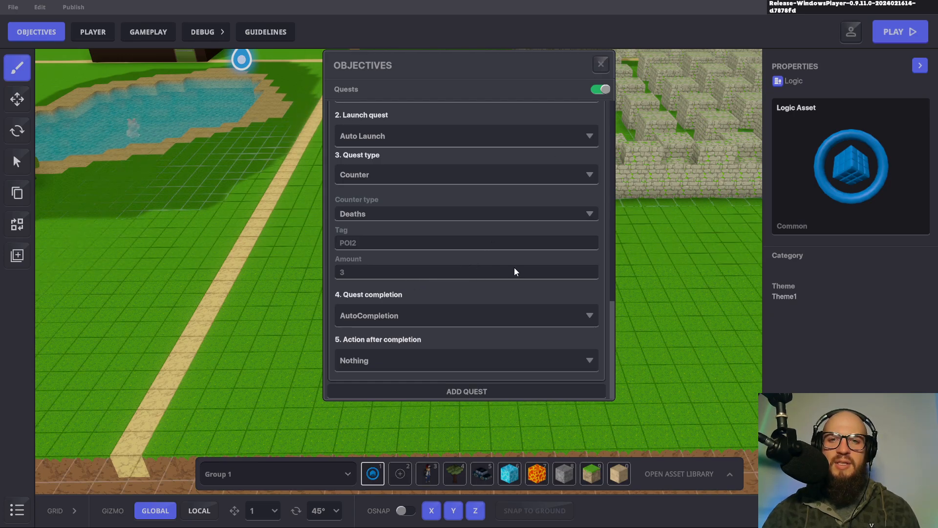
pyautogui.scroll(4, 553, 251)
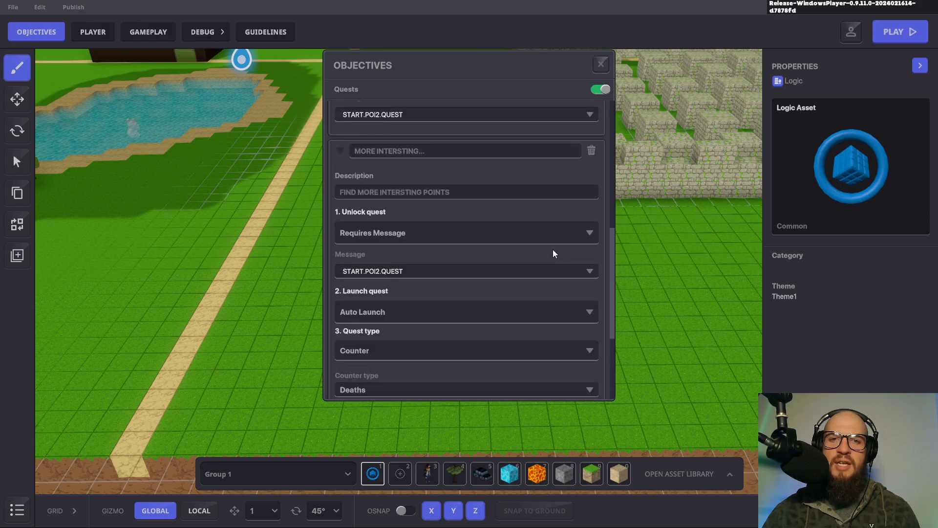
pyautogui.scroll(-4, 553, 252)
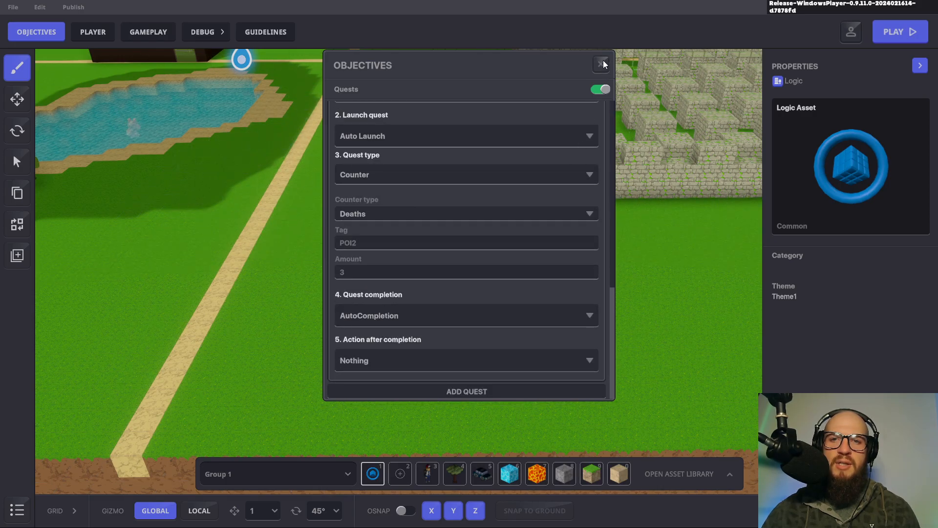
pyautogui.click(601, 64)
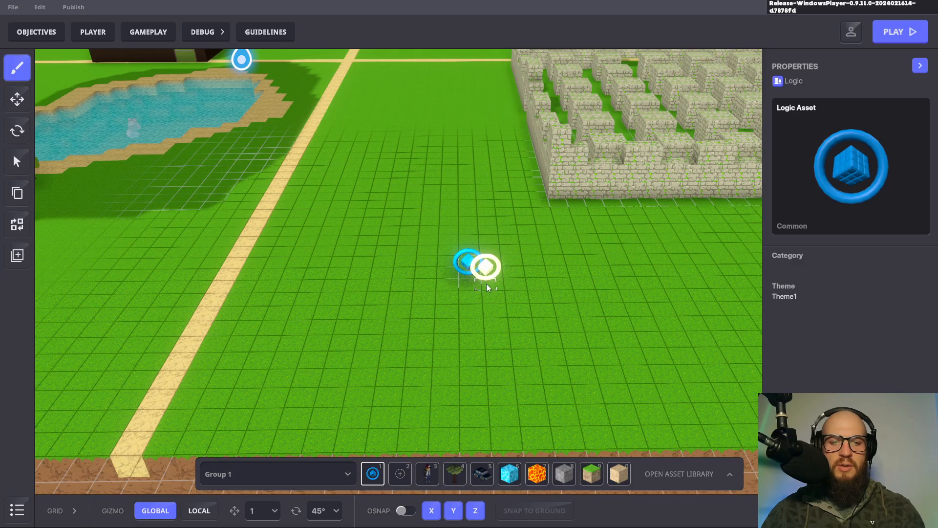
pyautogui.scroll(-4, 469, 319)
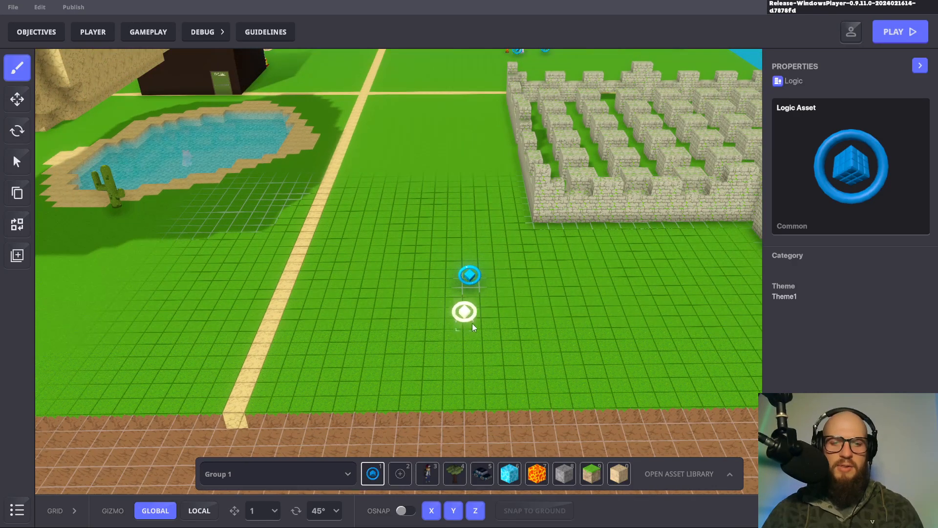
# Place two more Logic Assets, one at each of the two walled stone mazes
pyautogui.moveTo(493, 323); pyautogui.dragTo(295, 336, button='middle')
pyautogui.moveTo(328, 334); pyautogui.dragTo(460, 386, button='right')
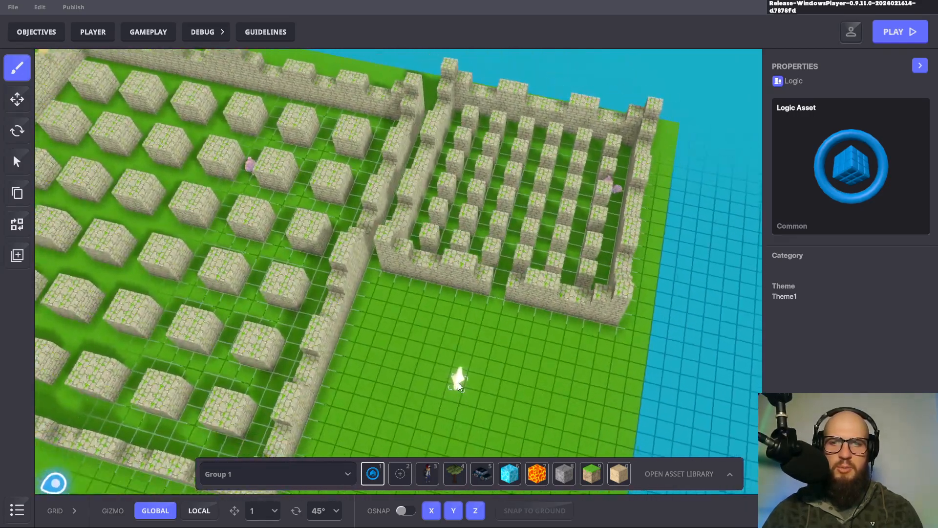
pyautogui.click(503, 280)
pyautogui.moveTo(445, 352); pyautogui.dragTo(527, 203, button='right')
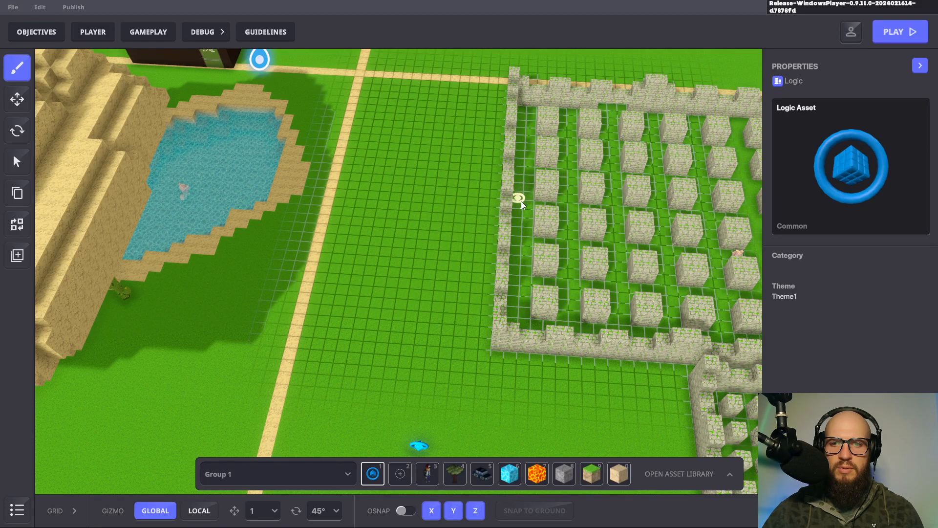
pyautogui.scroll(3, 523, 203)
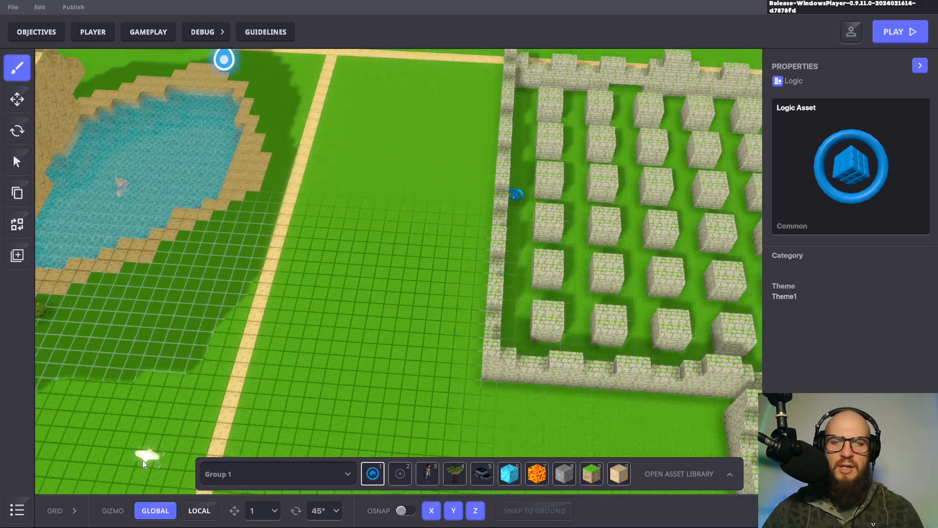
# Move the Logic Asset standing on the open lawn beside the large cactus at the pond, about X 34.24, Z 21.36
pyautogui.click(18, 101)
pyautogui.click(518, 196)
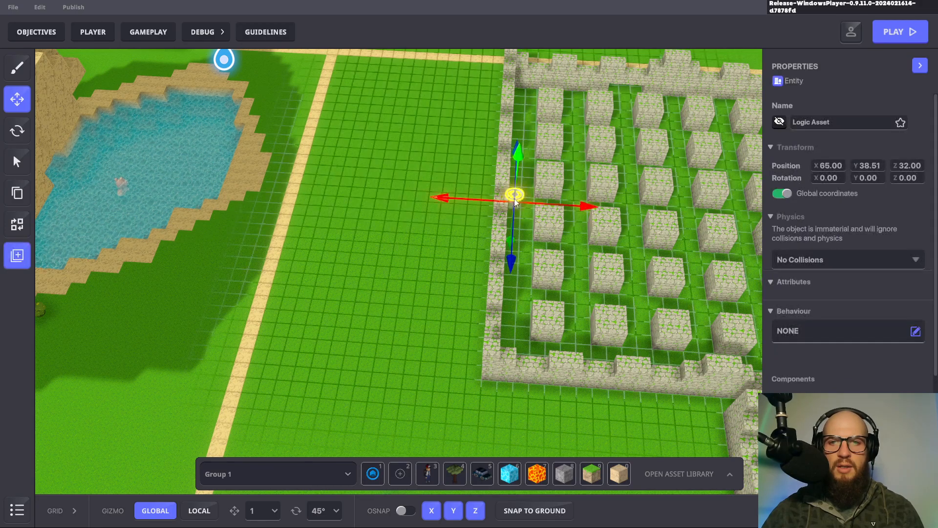
pyautogui.moveTo(372, 297); pyautogui.dragTo(441, 150, button='middle')
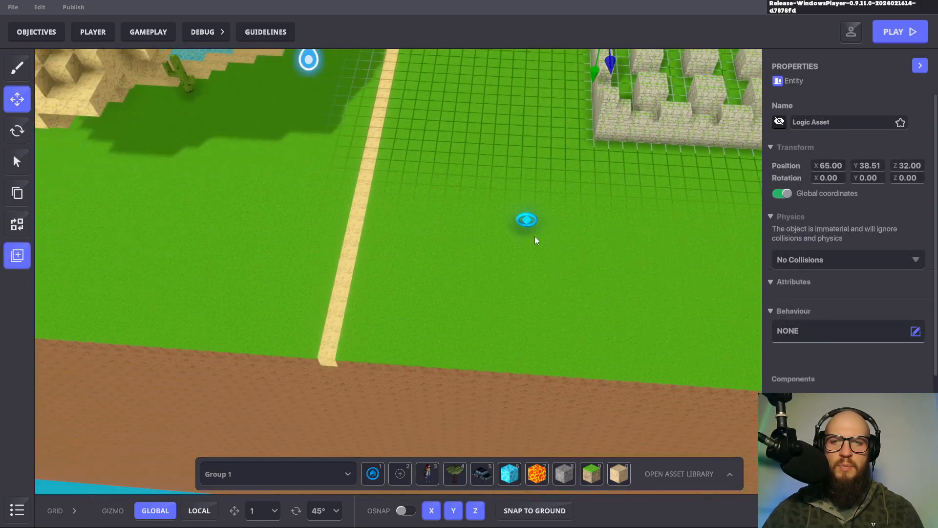
pyautogui.click(530, 220)
pyautogui.moveTo(504, 249); pyautogui.dragTo(201, 235)
pyautogui.moveTo(201, 234); pyautogui.dragTo(327, 263, button='middle')
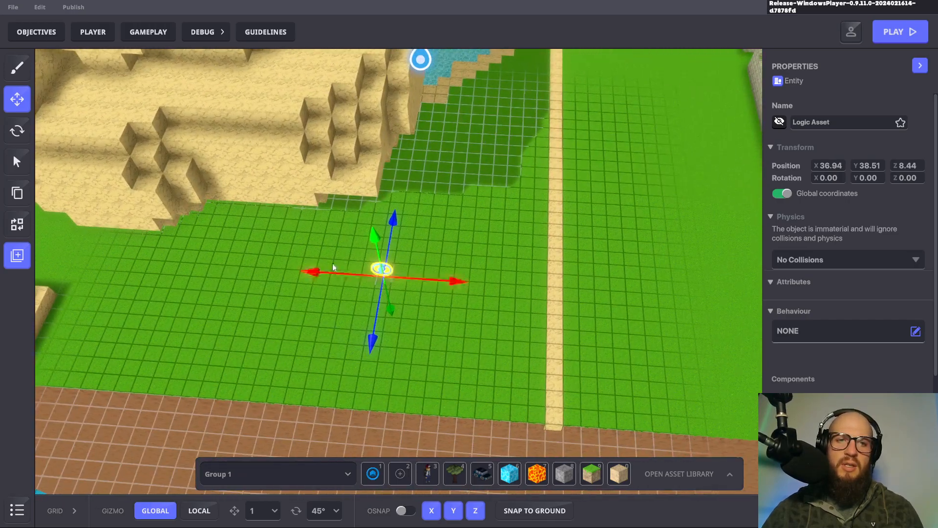
pyautogui.moveTo(239, 297); pyautogui.dragTo(267, 238, button='right')
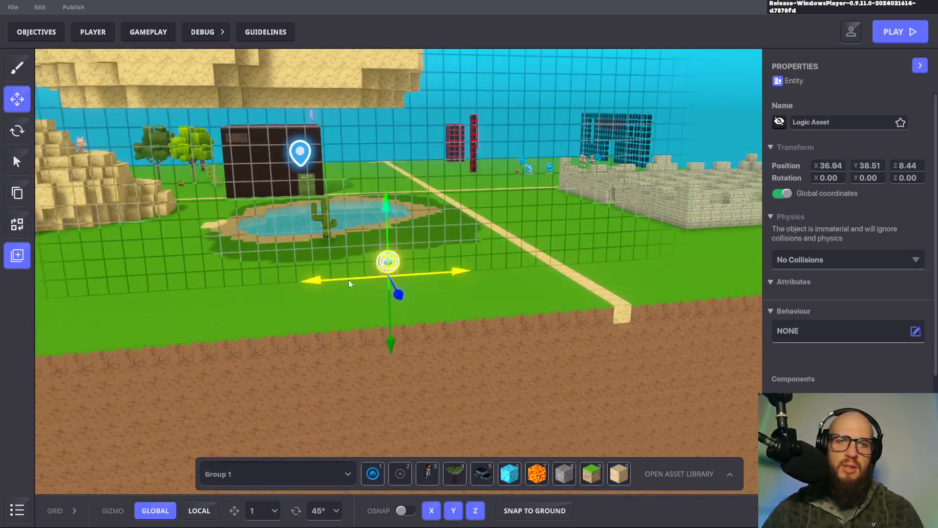
pyautogui.moveTo(376, 286); pyautogui.dragTo(317, 242)
pyautogui.moveTo(318, 242); pyautogui.dragTo(322, 326, button='right')
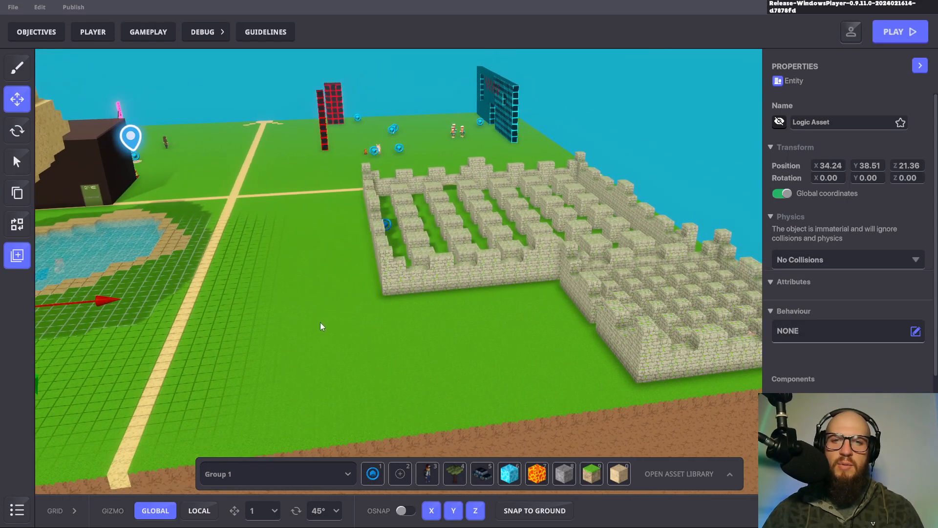
# Delete the two Logic Assets placed at the stone mazes
pyautogui.click(388, 222)
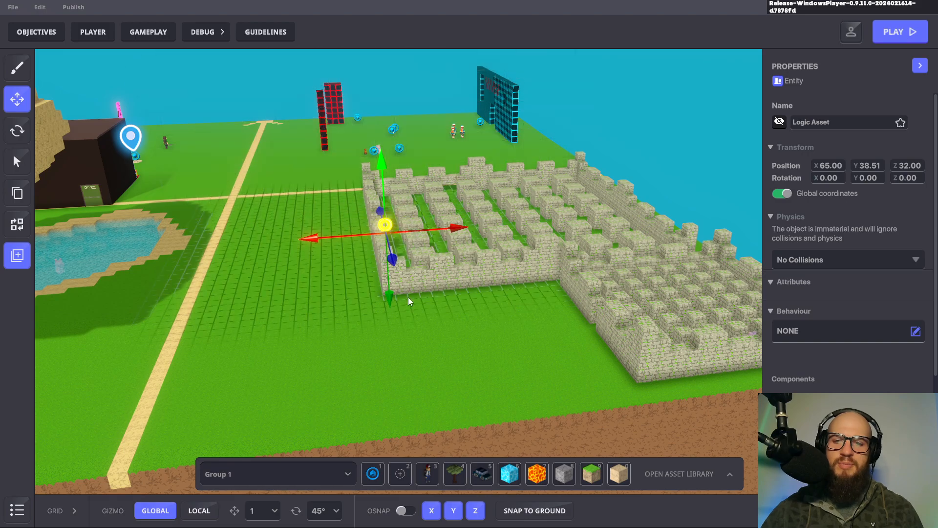
pyautogui.press('Delete')
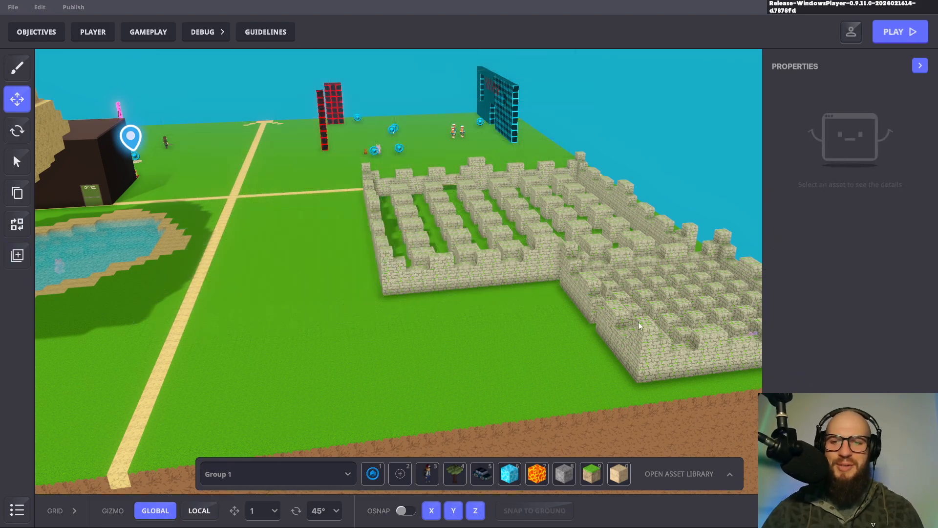
pyautogui.moveTo(639, 322); pyautogui.dragTo(635, 372, button='right')
pyautogui.click(606, 249)
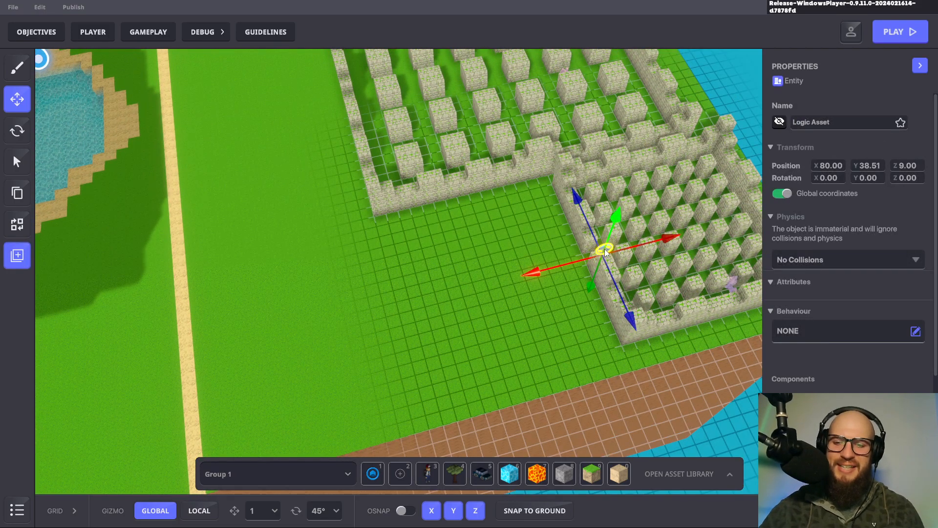
pyautogui.press('Delete')
# Move the Logic Asset near the large cactus out onto the open grass, to about X 44, Z 10.64
pyautogui.moveTo(105, 308); pyautogui.dragTo(391, 297, button='middle')
pyautogui.scroll(3, 361, 322)
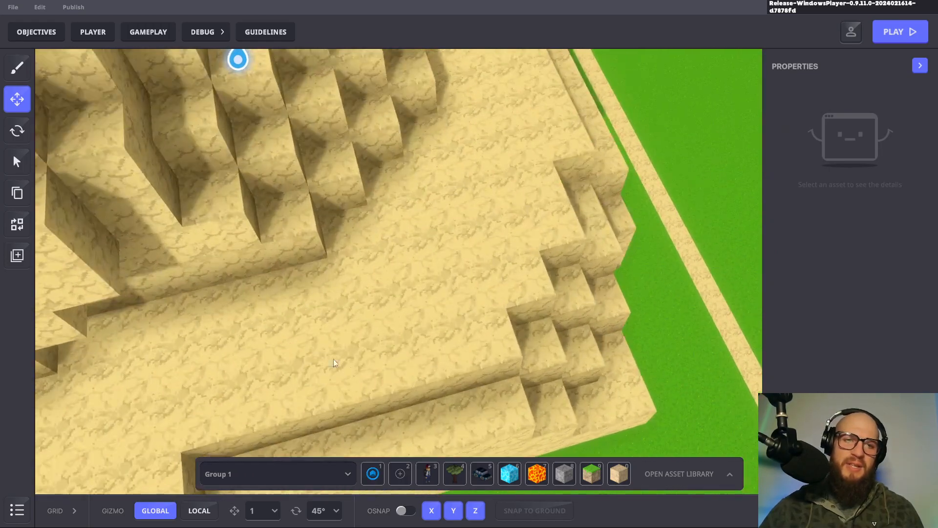
pyautogui.moveTo(324, 350); pyautogui.dragTo(369, 230, button='middle')
pyautogui.scroll(-2, 319, 178)
pyautogui.moveTo(319, 177); pyautogui.dragTo(396, 171, button='right')
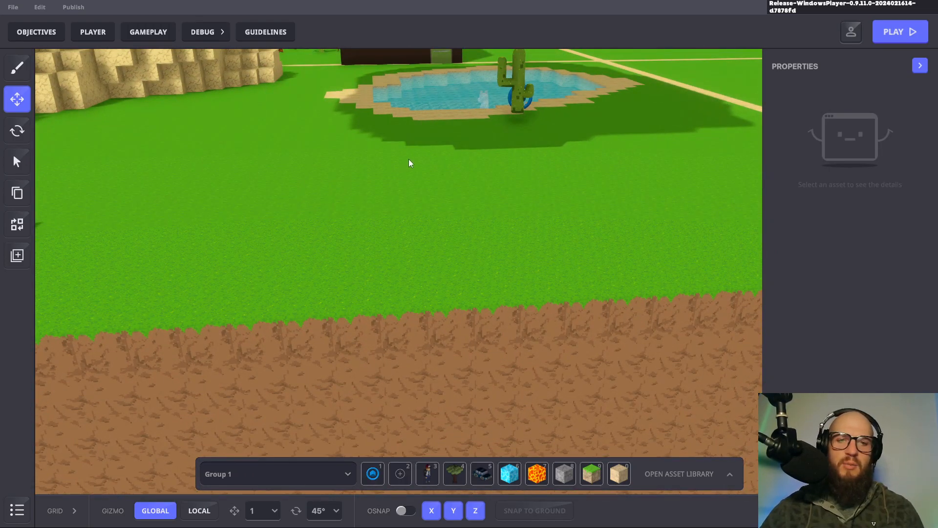
pyautogui.scroll(2, 497, 153)
pyautogui.click(517, 145)
pyautogui.moveTo(519, 159); pyautogui.dragTo(558, 163, button='right')
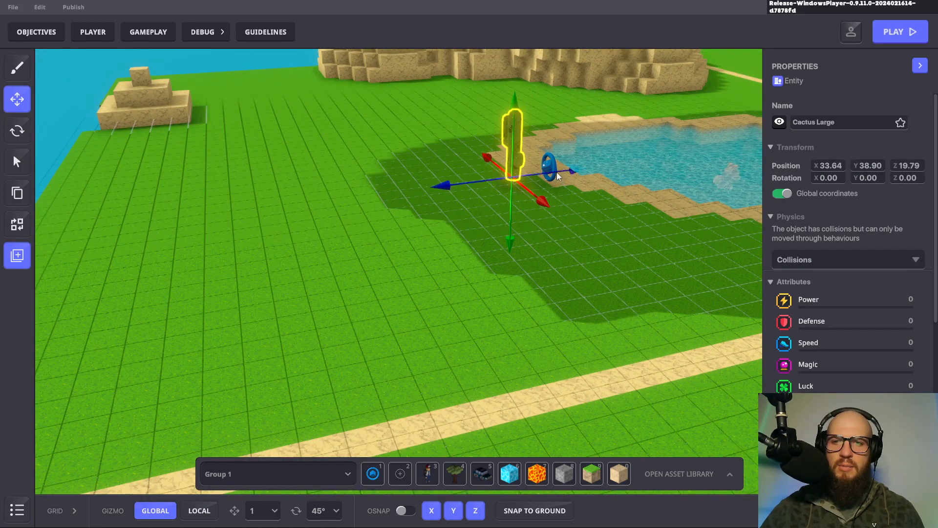
pyautogui.click(553, 164)
pyautogui.moveTo(529, 199); pyautogui.dragTo(333, 361)
pyautogui.moveTo(334, 362); pyautogui.dragTo(574, 345, button='right')
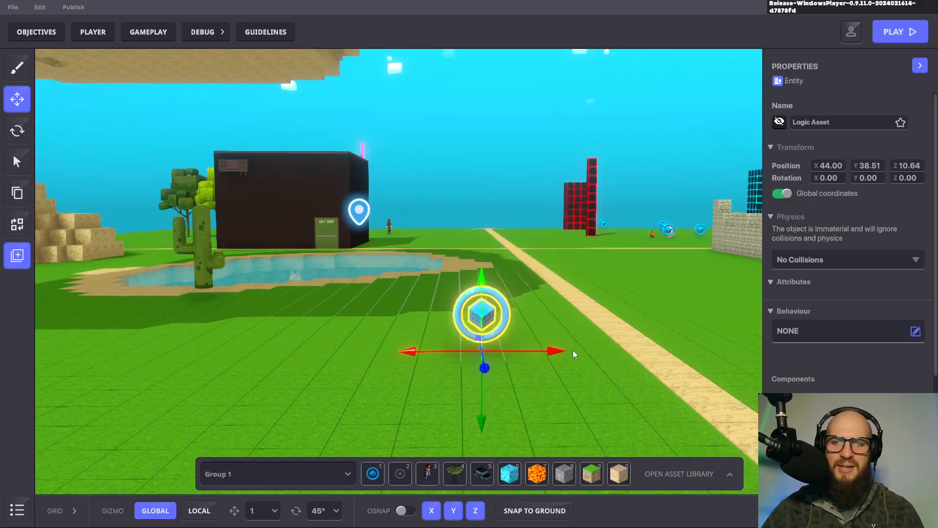
pyautogui.scroll(3, 574, 349)
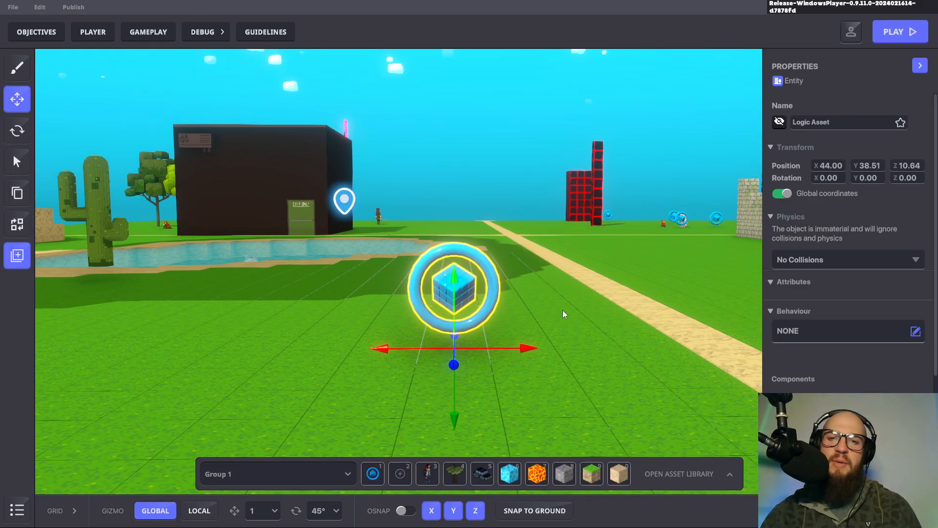
pyautogui.moveTo(658, 301); pyautogui.dragTo(596, 333, button='right')
pyautogui.moveTo(538, 344); pyautogui.dragTo(532, 421, button='right')
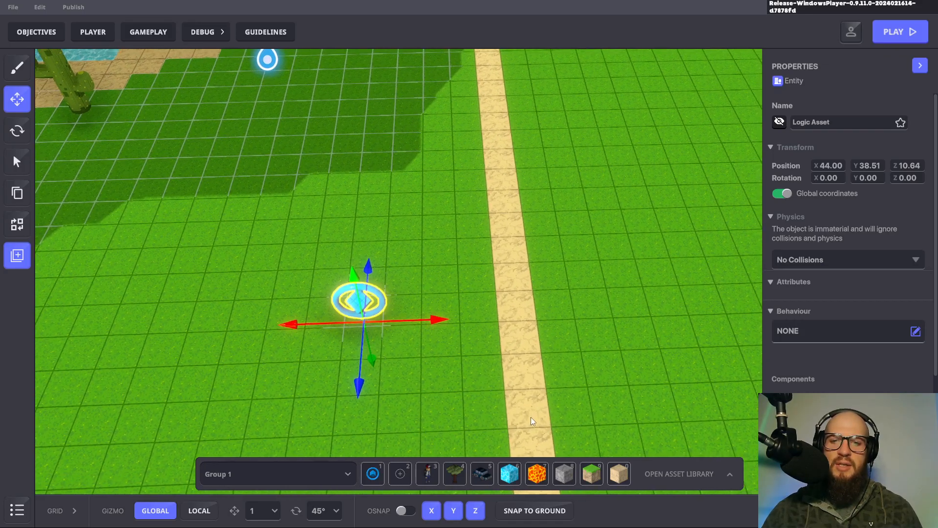
# Search the asset library's props for NUM and assign the NumPad Switch to slot 2 of Group 1
pyautogui.click(724, 477)
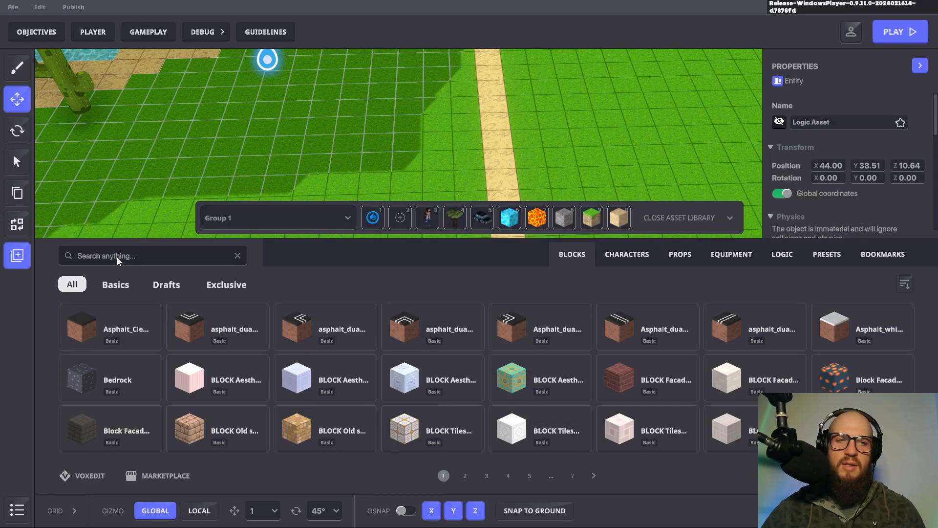
pyautogui.write('NUM')
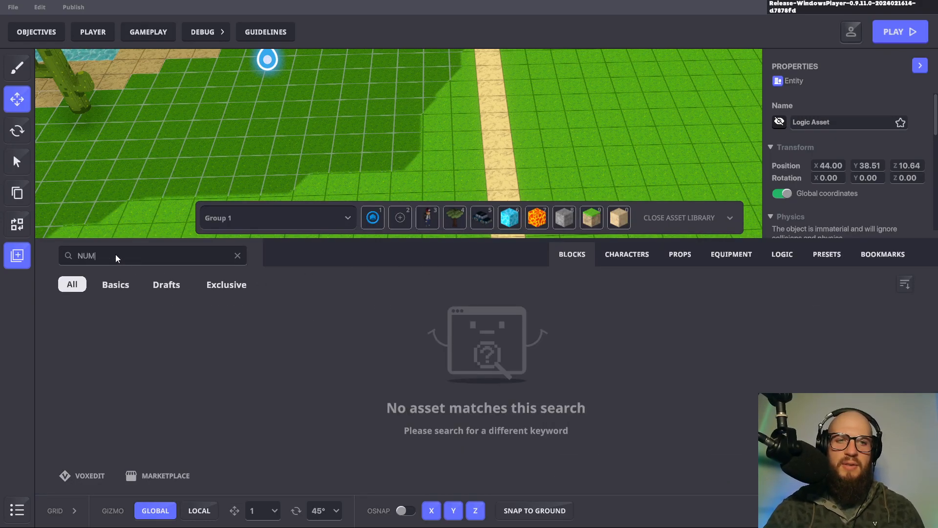
pyautogui.press('BackSpace')
pyautogui.press('BackSpace')
pyautogui.press('BackSpace')
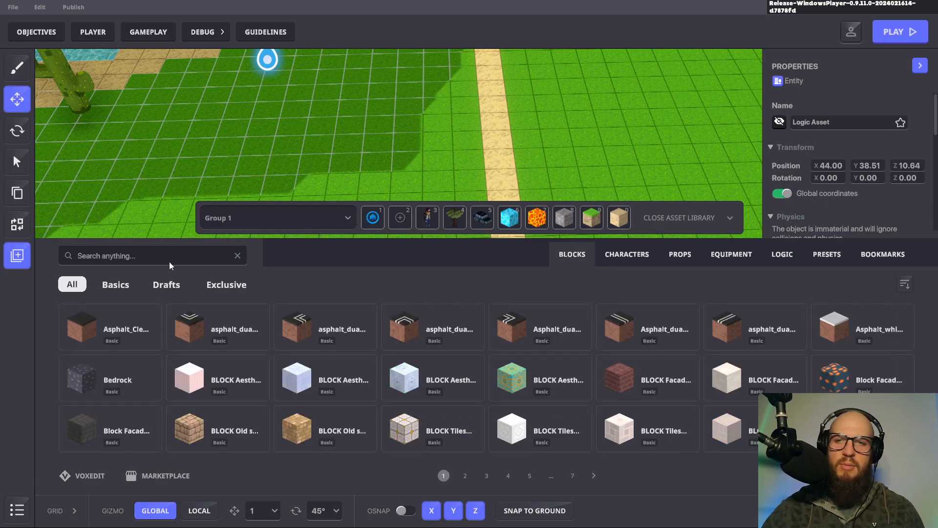
pyautogui.click(679, 255)
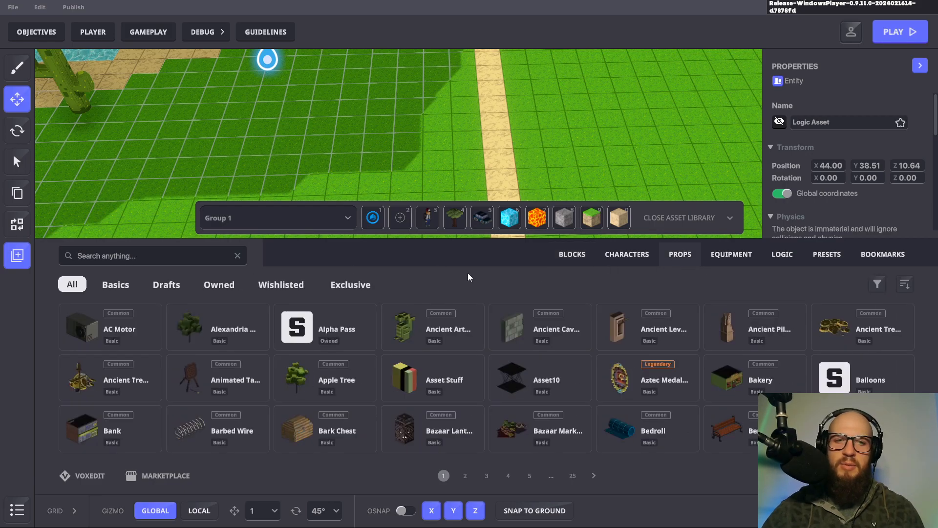
pyautogui.click(103, 256)
pyautogui.write('NUM')
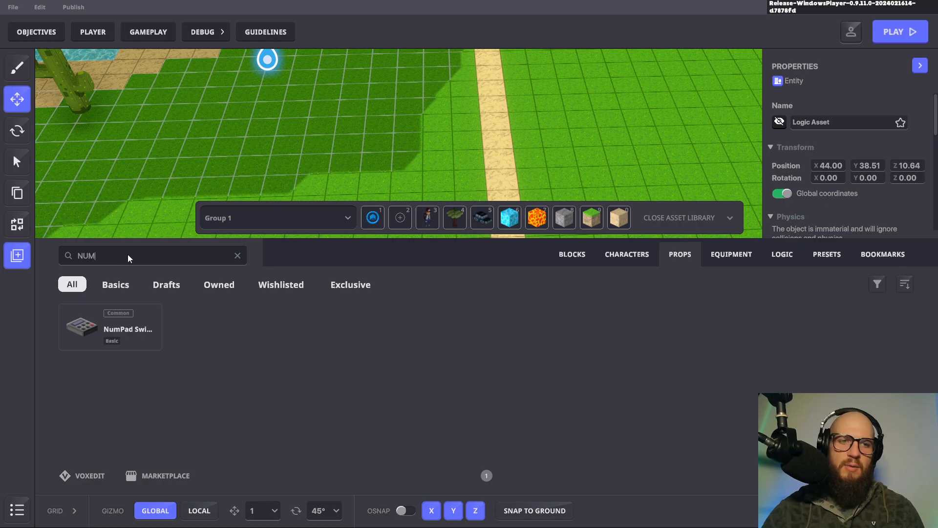
pyautogui.moveTo(110, 327); pyautogui.dragTo(401, 228)
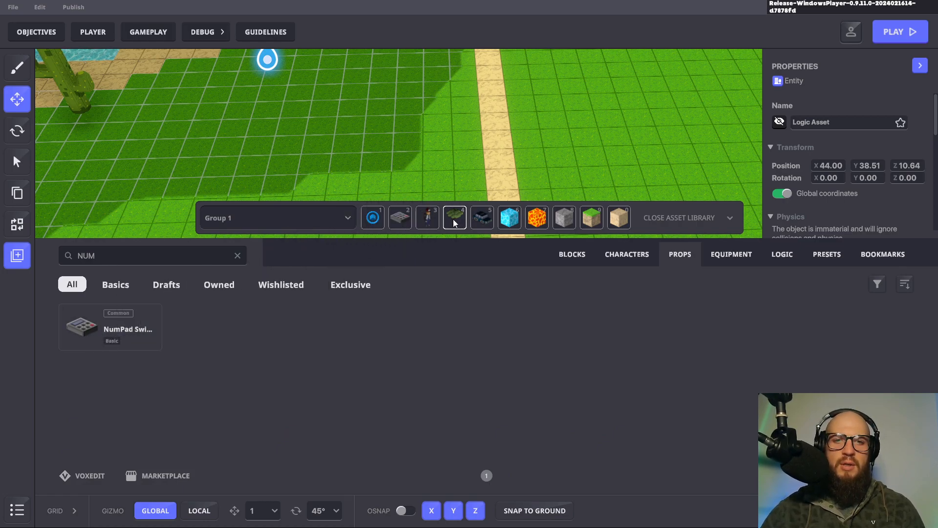
pyautogui.click(730, 218)
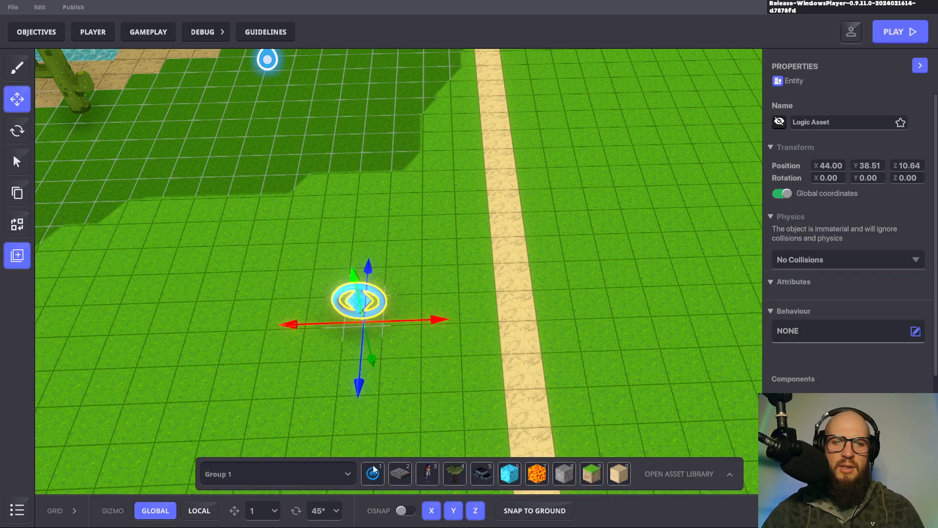
# Place one NumPad Switch on the grass right beside the Logic Asset, at X 45, Z 11
pyautogui.click(401, 473)
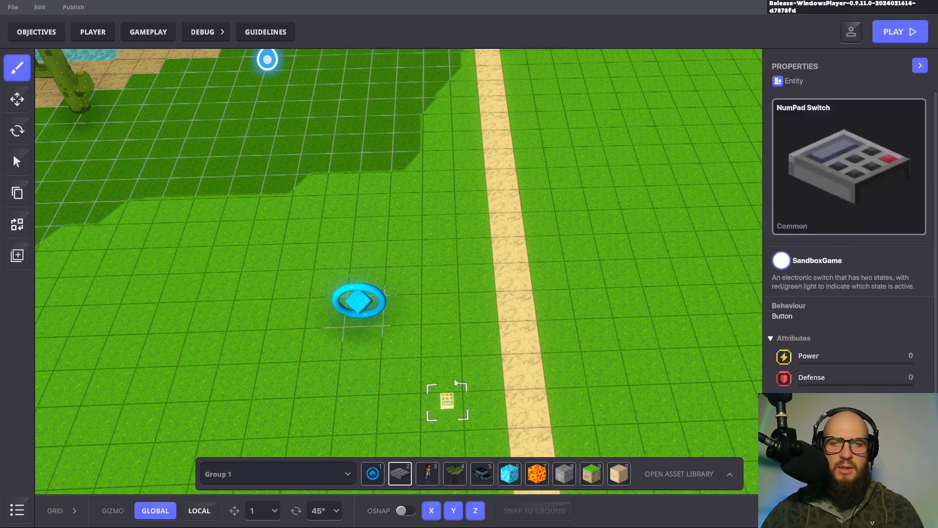
pyautogui.click(412, 324)
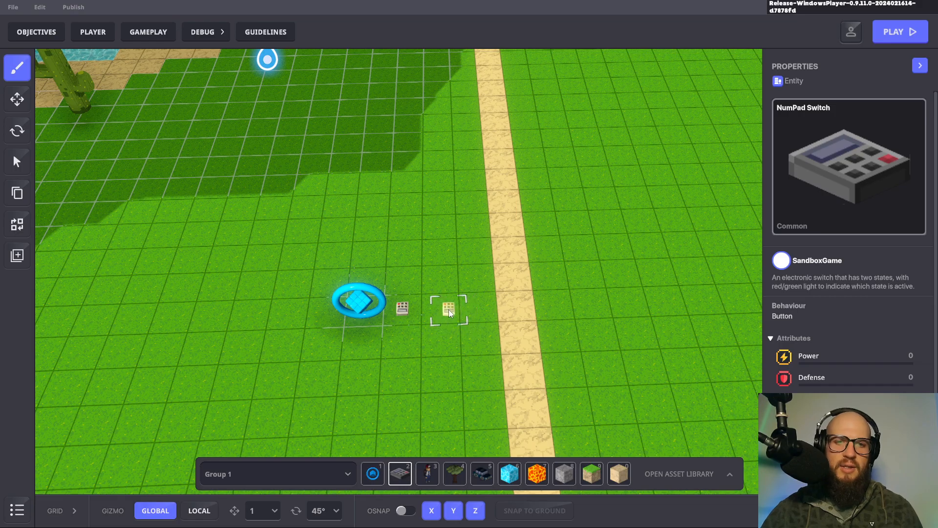
pyautogui.moveTo(409, 294); pyautogui.dragTo(104, 235, button='right')
pyautogui.moveTo(476, 271); pyautogui.dragTo(424, 364, button='middle')
pyautogui.moveTo(424, 360); pyautogui.dragTo(433, 406, button='right')
pyautogui.moveTo(433, 406); pyautogui.dragTo(453, 359, button='middle')
pyautogui.moveTo(453, 359); pyautogui.dragTo(442, 409, button='right')
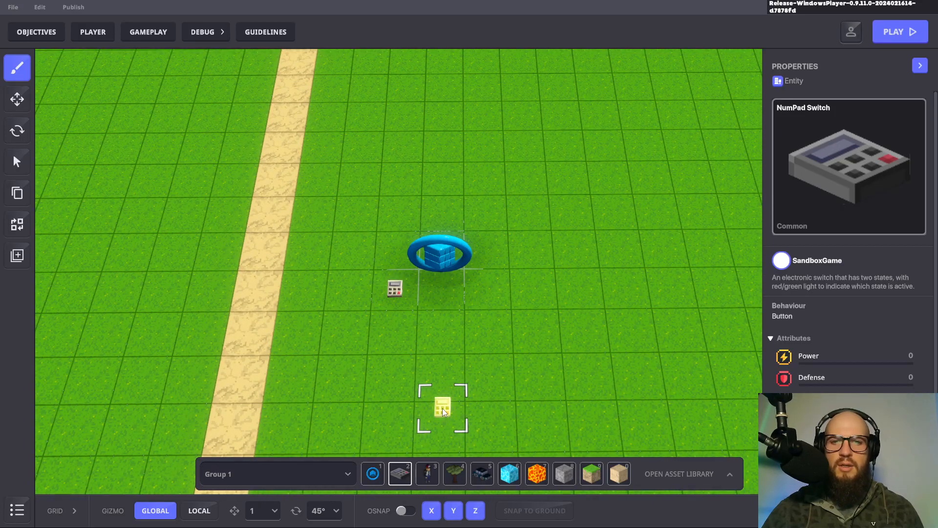
# Add the tag POI2 to the NumPad Switch
pyautogui.click(19, 100)
pyautogui.click(441, 254)
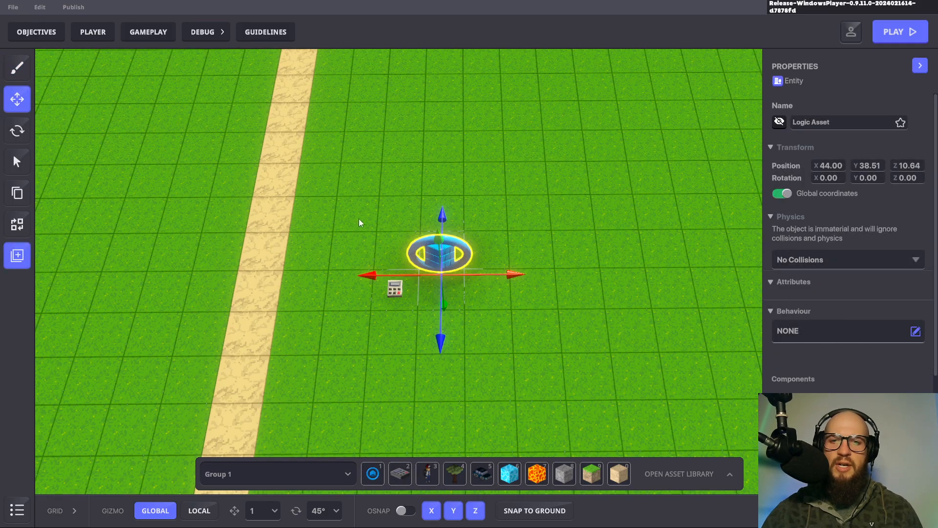
pyautogui.click(395, 289)
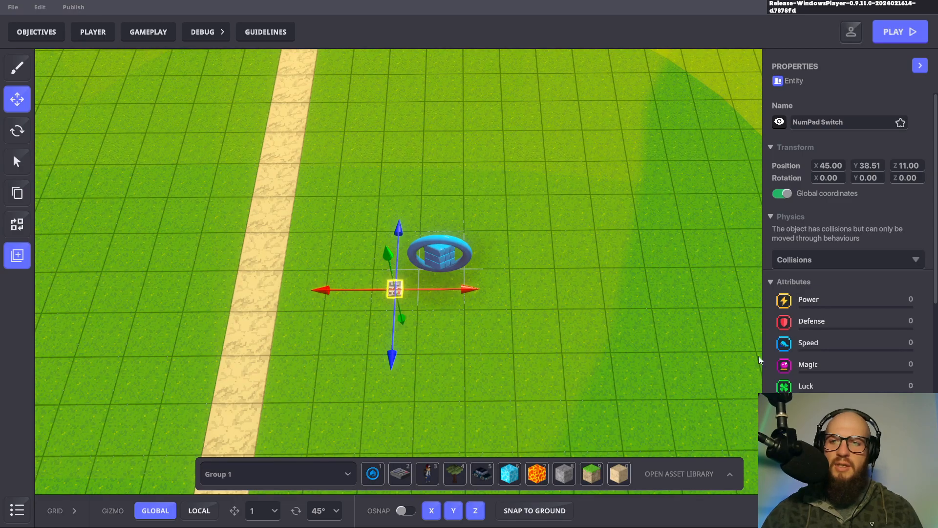
pyautogui.scroll(-10, 837, 373)
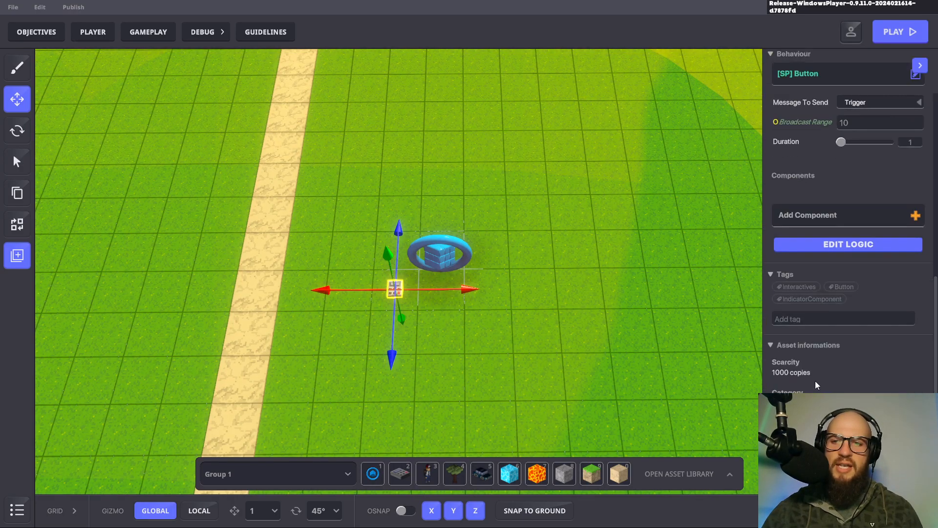
pyautogui.click(802, 319)
pyautogui.write('POI')
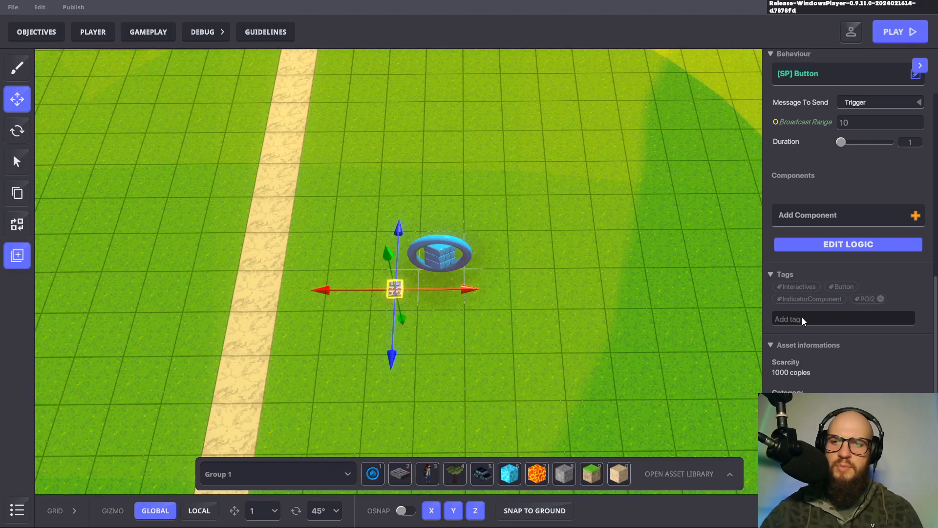
pyautogui.write('2')
pyautogui.press('Return')
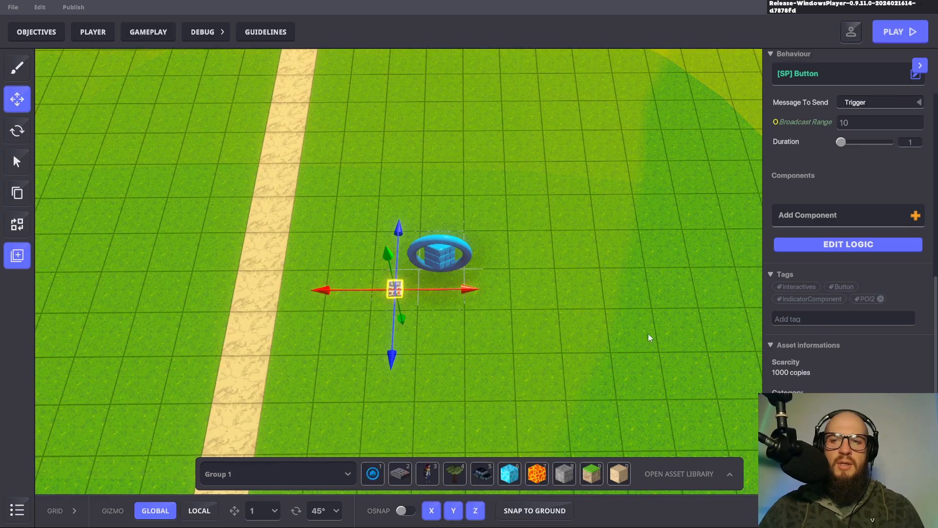
pyautogui.moveTo(593, 301); pyautogui.dragTo(549, 287, button='right')
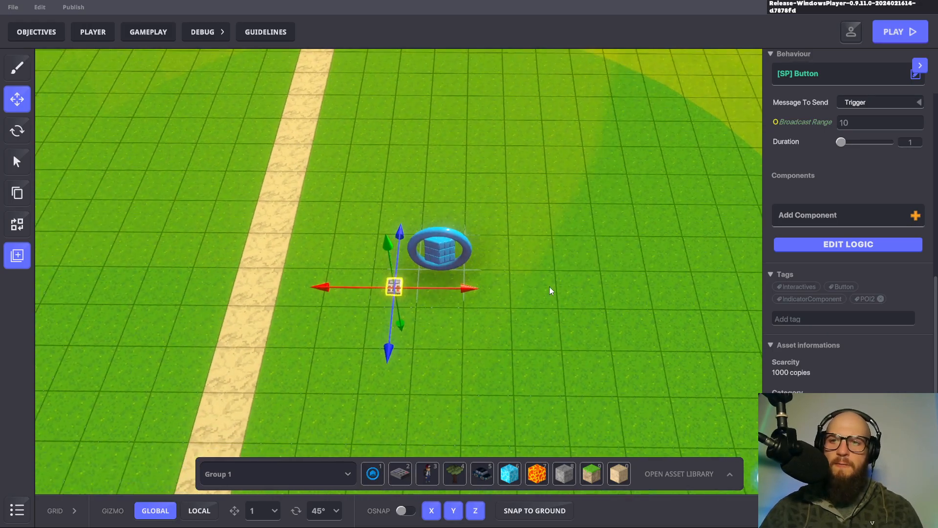
pyautogui.click(444, 249)
pyautogui.click(393, 286)
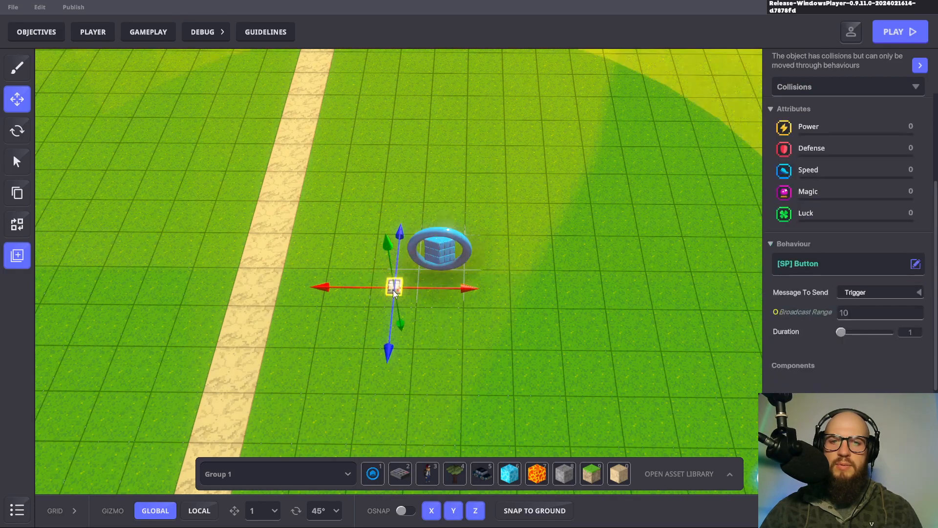
pyautogui.scroll(4, 856, 121)
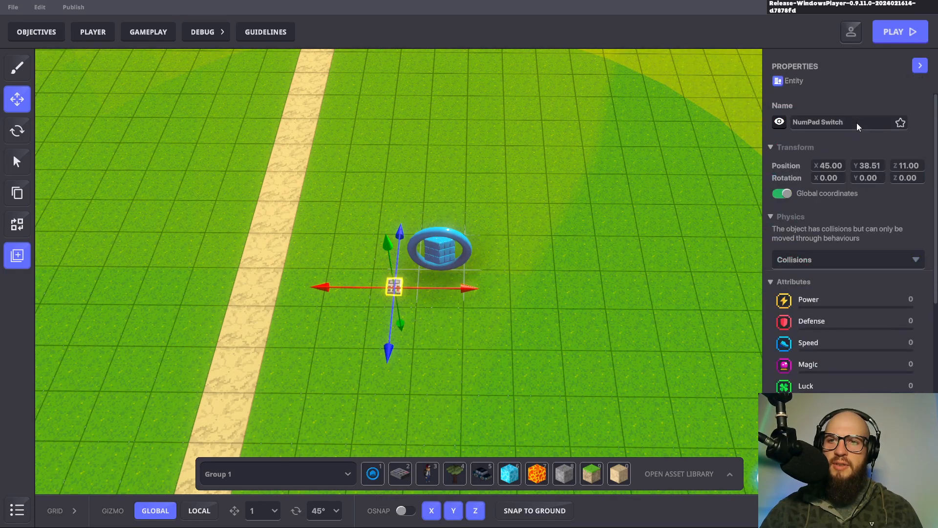
pyautogui.click(570, 289)
# Add the single-player Speaker component to the Logic Asset beside the NumPad Switch
pyautogui.click(453, 249)
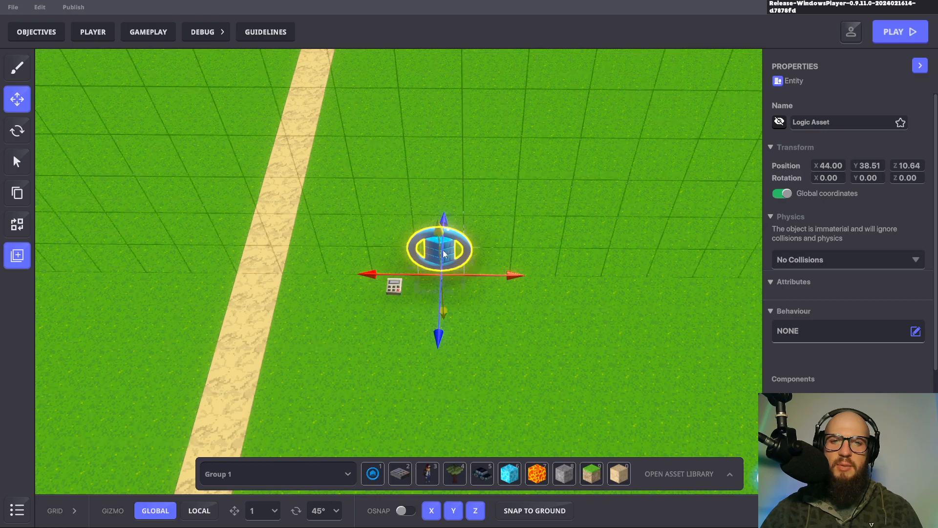
pyautogui.scroll(-3, 860, 305)
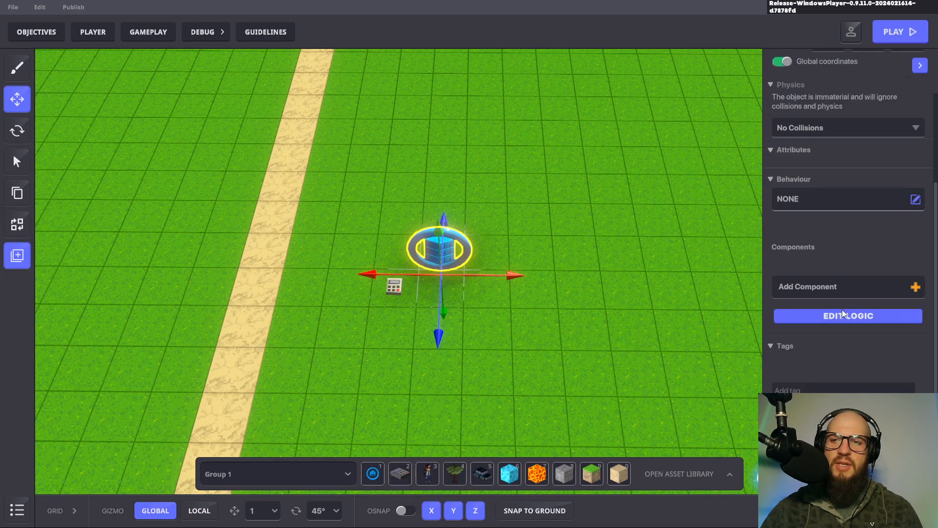
pyautogui.click(832, 286)
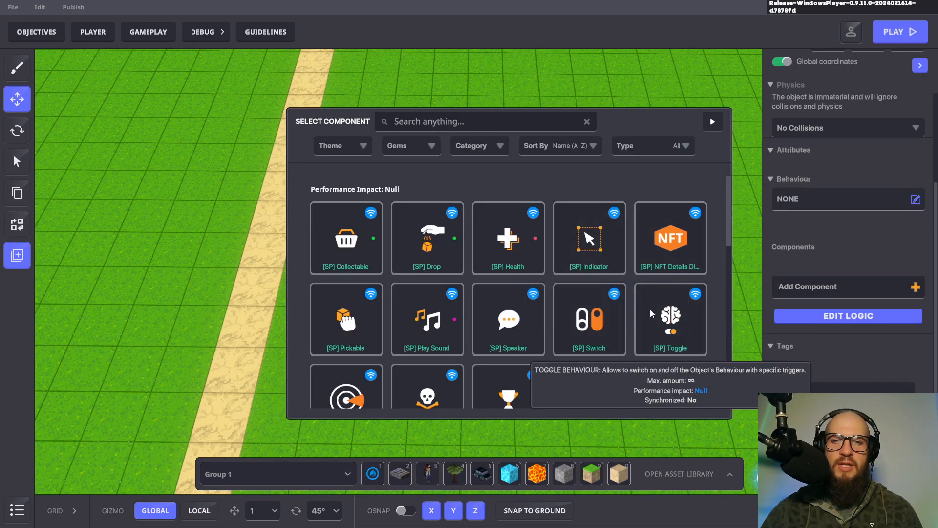
pyautogui.scroll(-2, 646, 279)
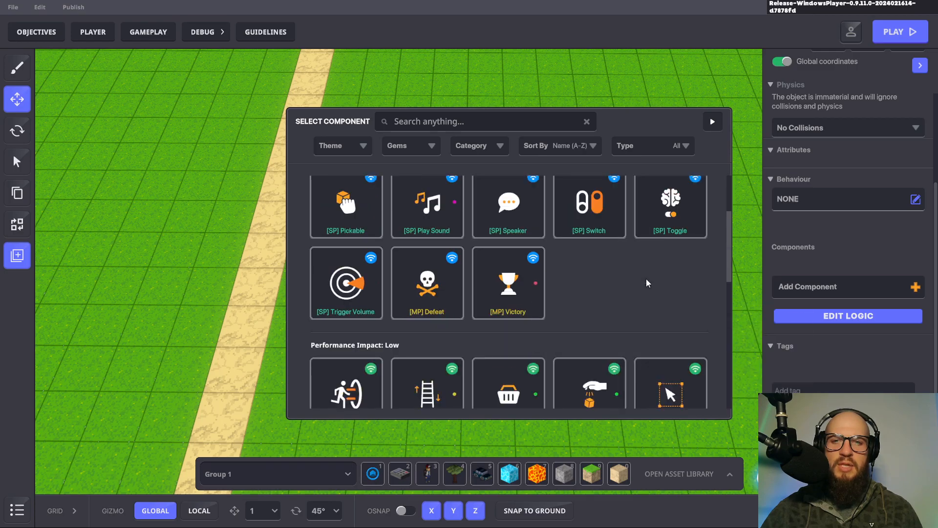
pyautogui.scroll(1, 580, 286)
pyautogui.click(507, 259)
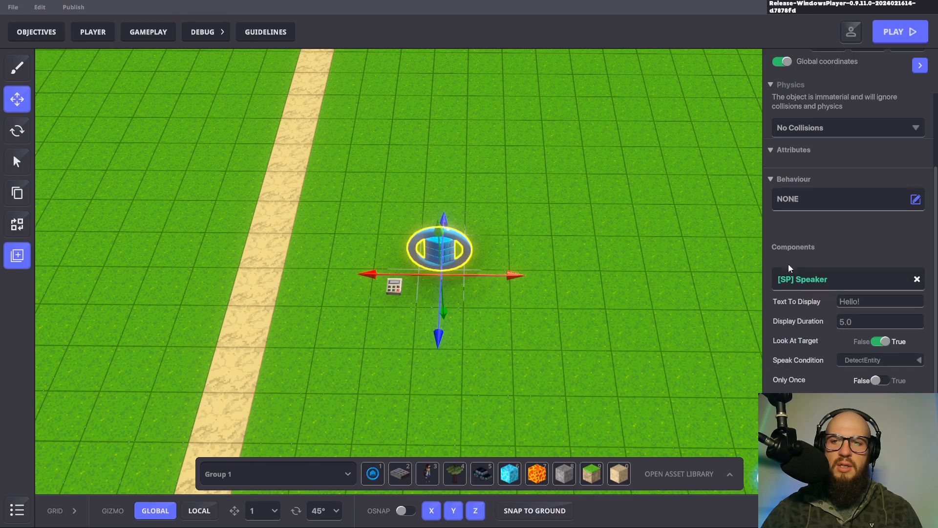
# In the Logic Asset's logic settings, set the Speaker's Detection Range to 2
pyautogui.scroll(-2, 843, 267)
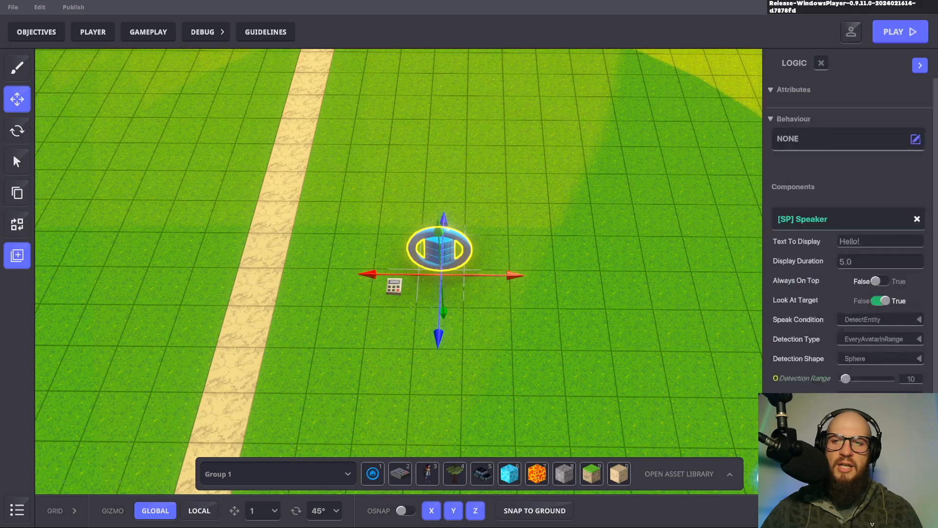
pyautogui.scroll(-1, 816, 361)
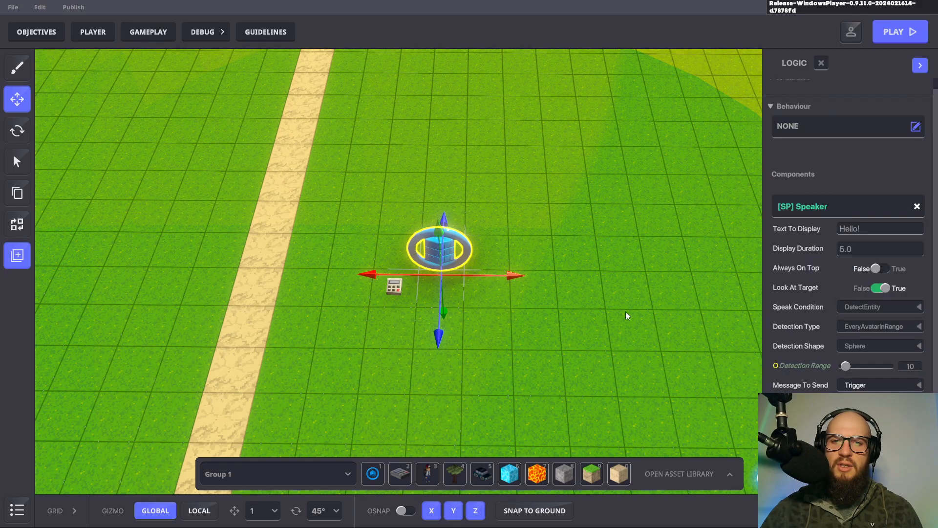
pyautogui.scroll(-5, 624, 315)
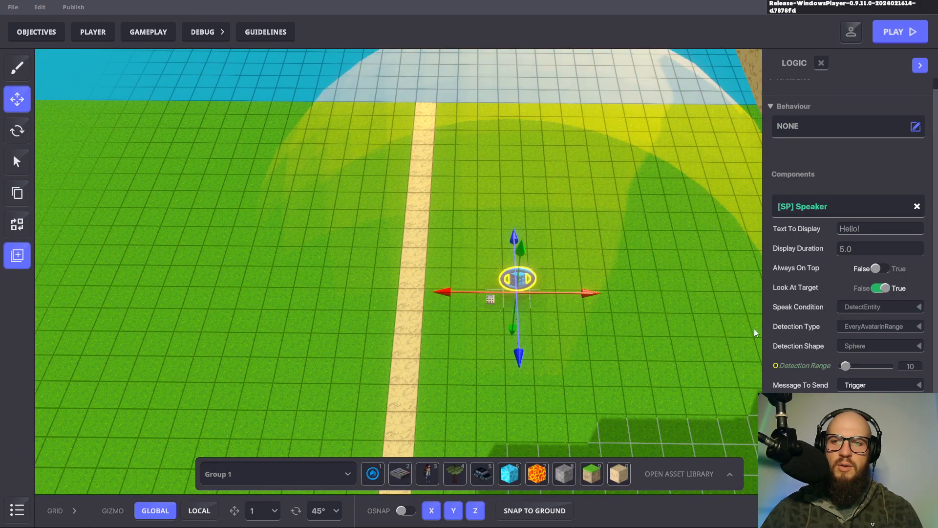
pyautogui.scroll(-1, 813, 295)
pyautogui.scroll(1, 815, 294)
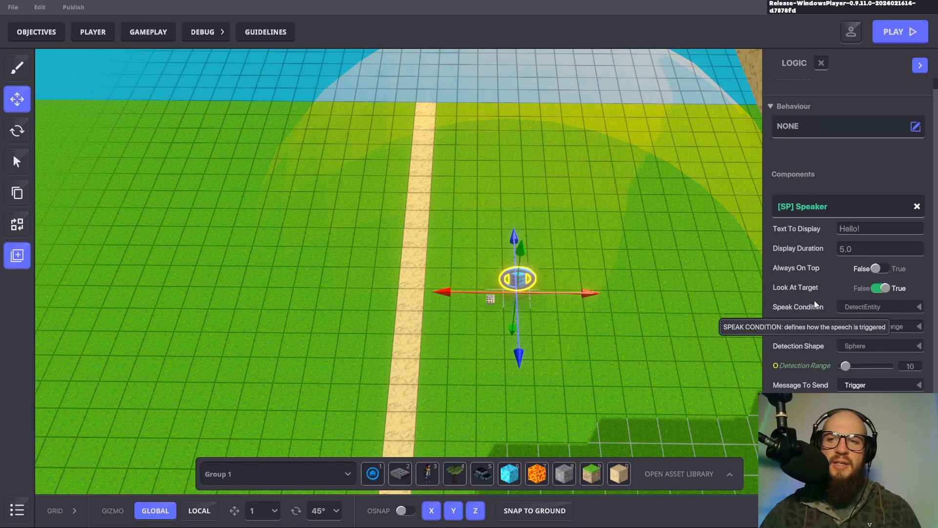
pyautogui.scroll(-1, 817, 315)
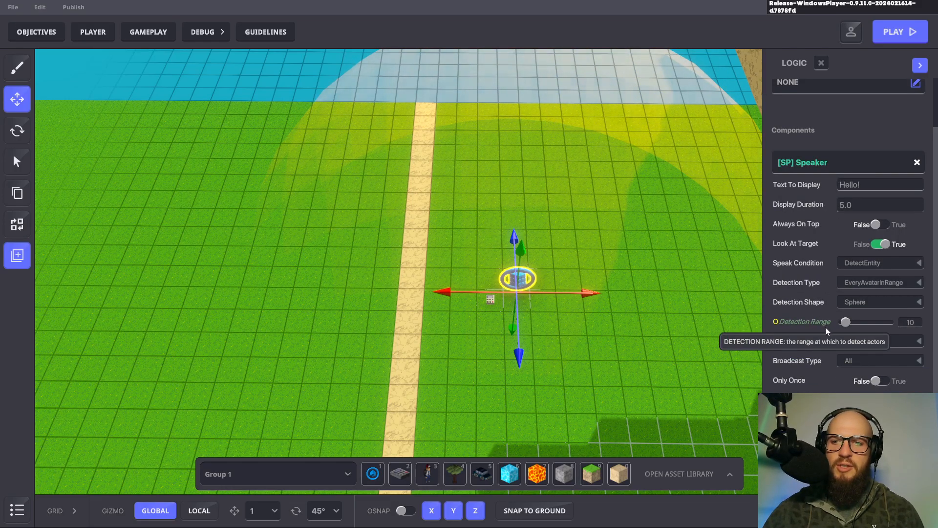
pyautogui.click(918, 325)
pyautogui.write('2')
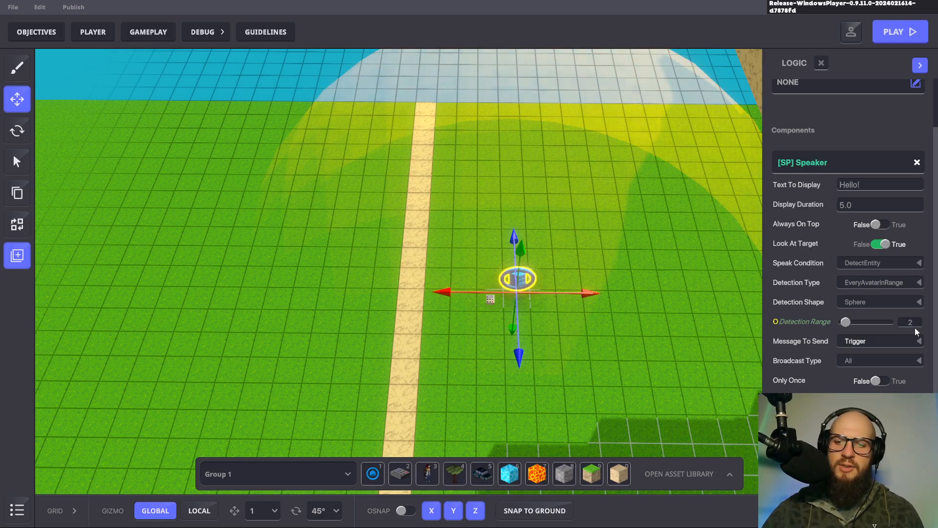
pyautogui.press('Return')
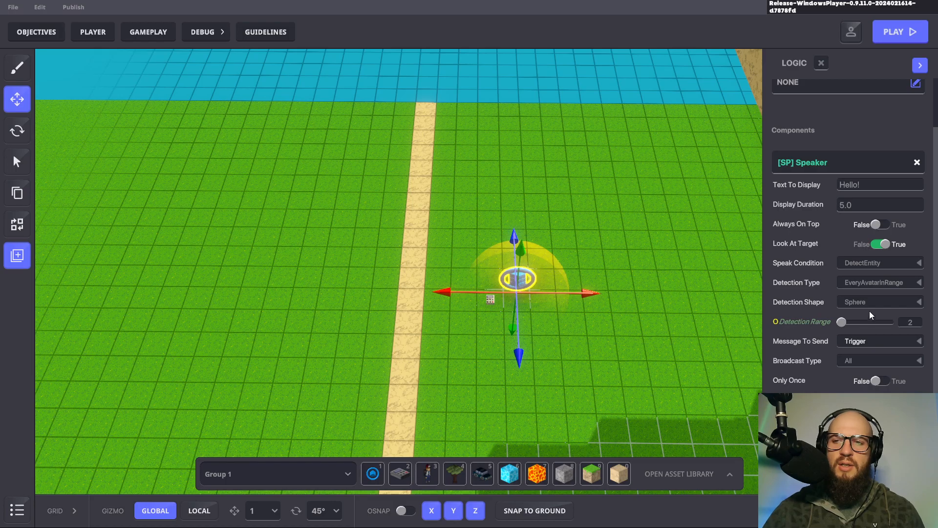
# Clear the Speaker's display text, turn off Look At Target, and set the Display Duration to 0
pyautogui.click(868, 184)
pyautogui.press('BackSpace')
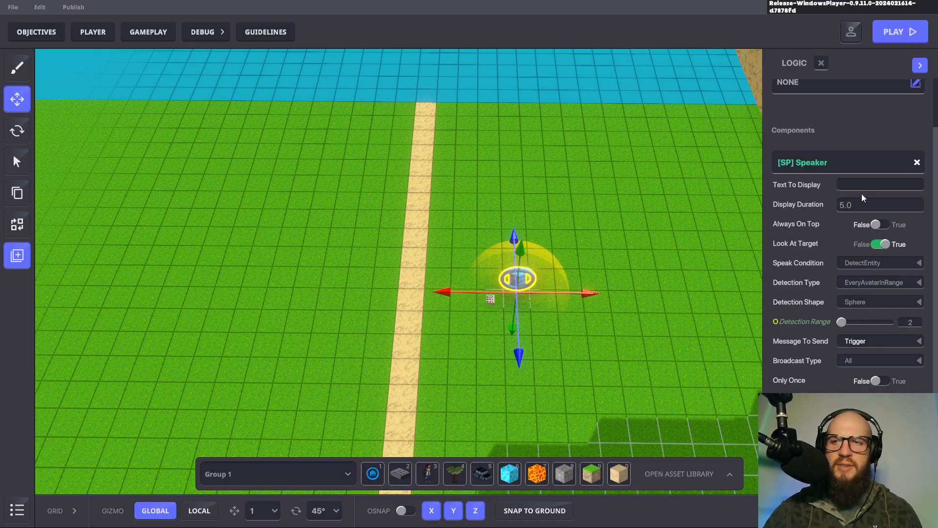
pyautogui.moveTo(823, 209)
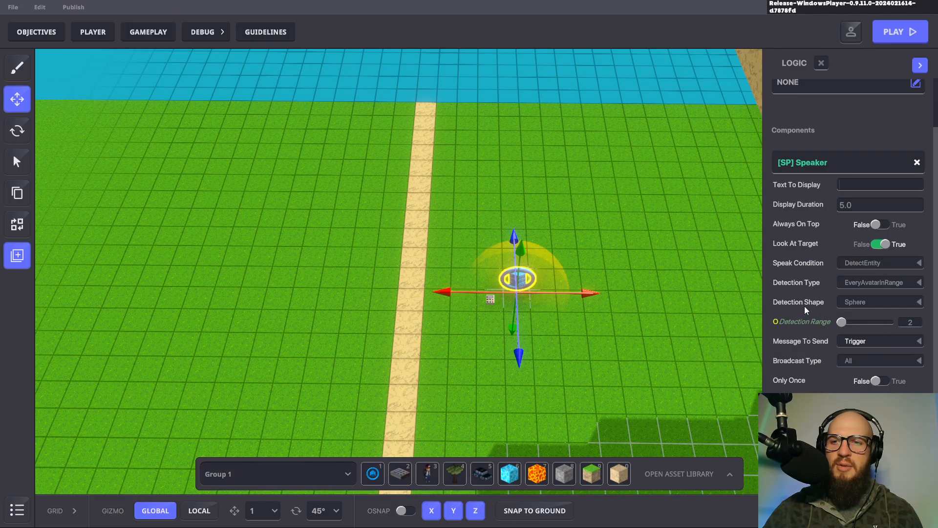
pyautogui.click(881, 244)
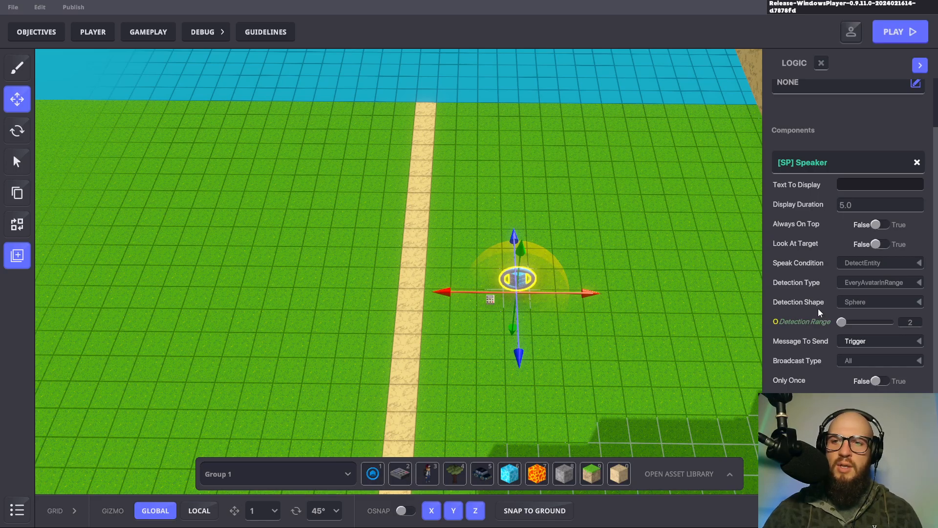
pyautogui.click(856, 204)
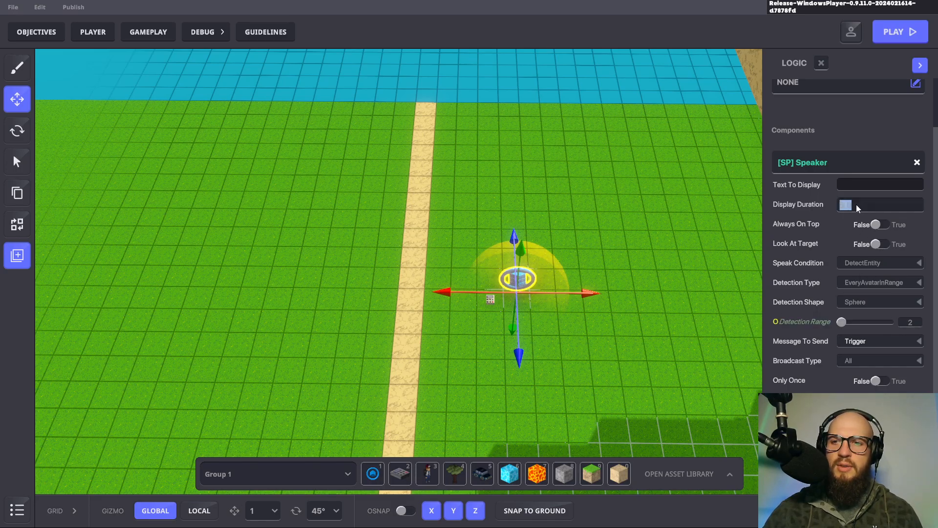
pyautogui.write('0')
pyautogui.press('Return')
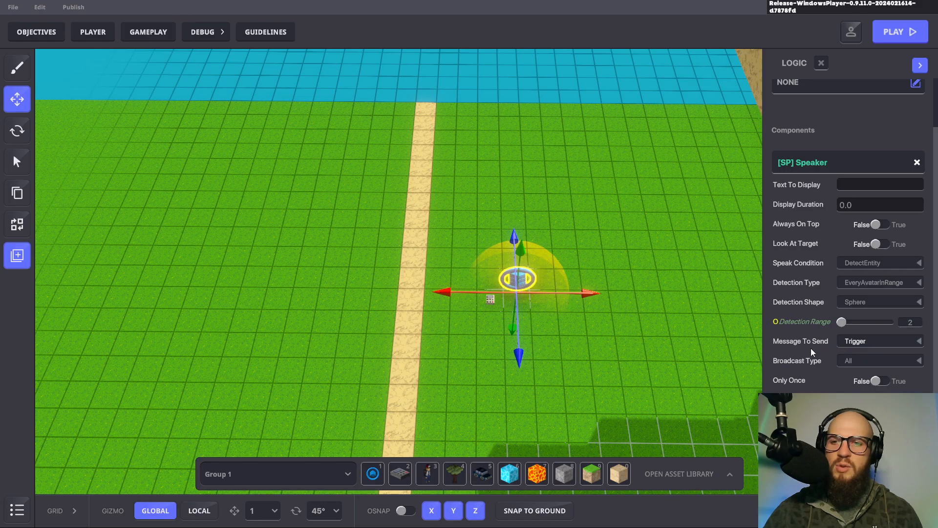
# Add the message KILL.PAD.POI2 as the Speaker's Message To Send
pyautogui.click(919, 343)
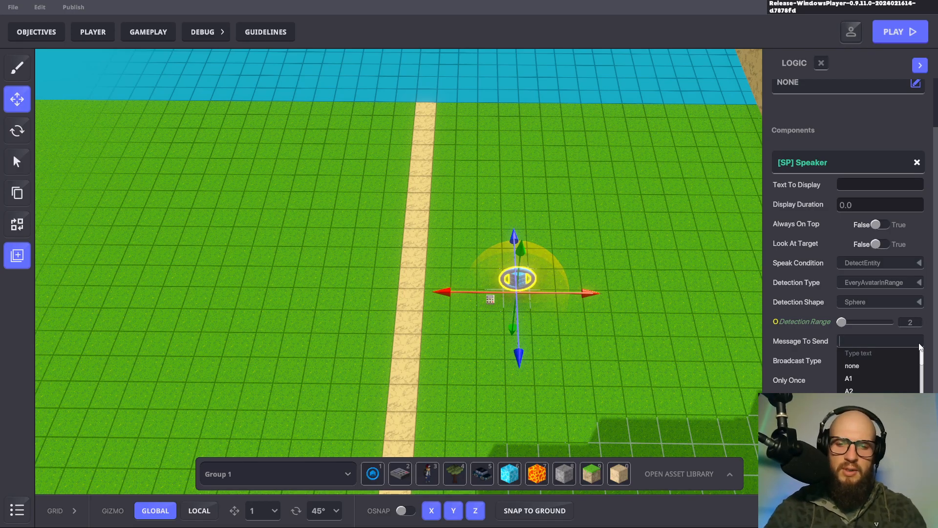
pyautogui.write('KILL.')
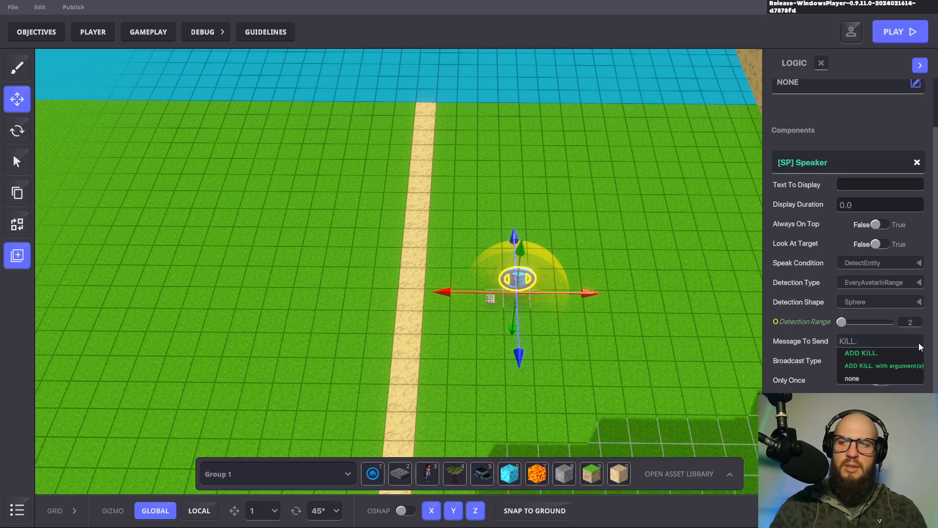
pyautogui.write('POI2')
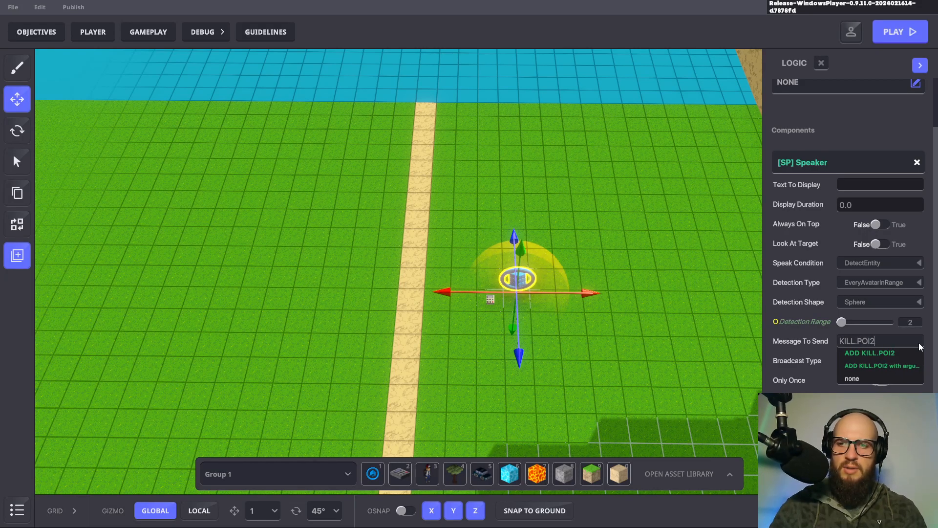
pyautogui.write('PAD')
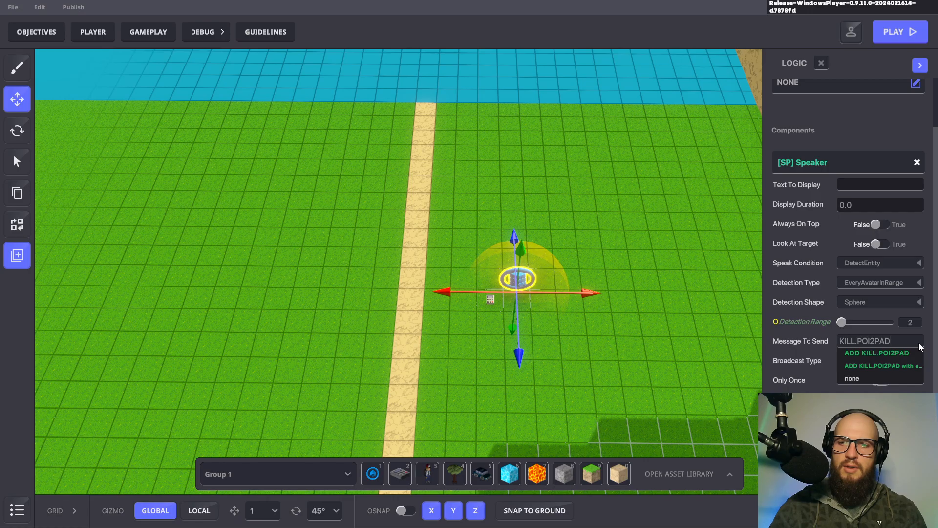
pyautogui.press('BackSpace')
pyautogui.press('BackSpace')
pyautogui.press('BackSpace')
pyautogui.write('.PAD')
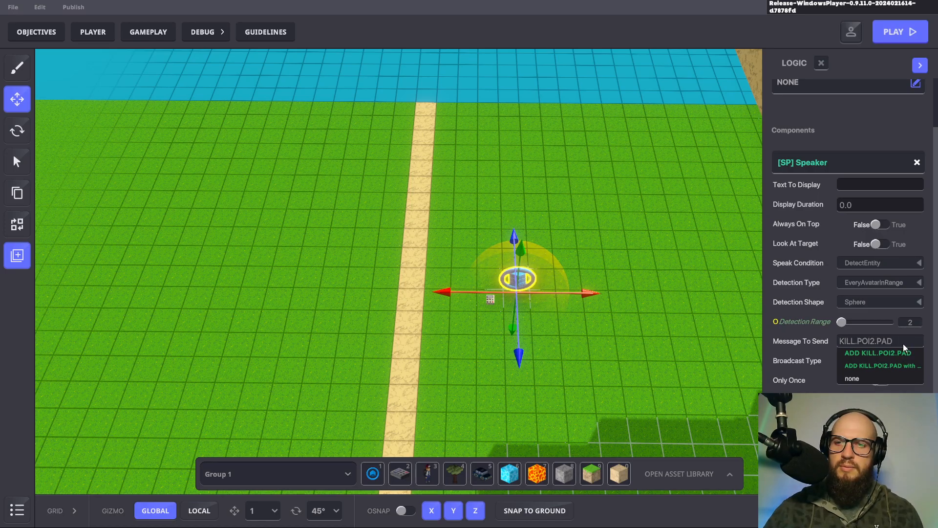
pyautogui.press('BackSpace')
pyautogui.press('BackSpace')
pyautogui.press('BackSpace')
pyautogui.press('BackSpace')
pyautogui.press('BackSpace')
pyautogui.press('BackSpace')
pyautogui.press('BackSpace')
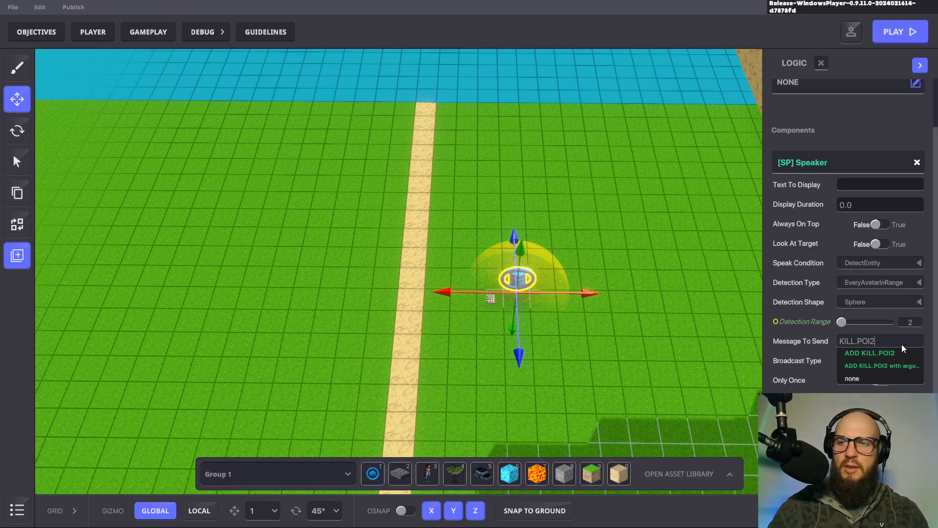
pyautogui.write('AD.')
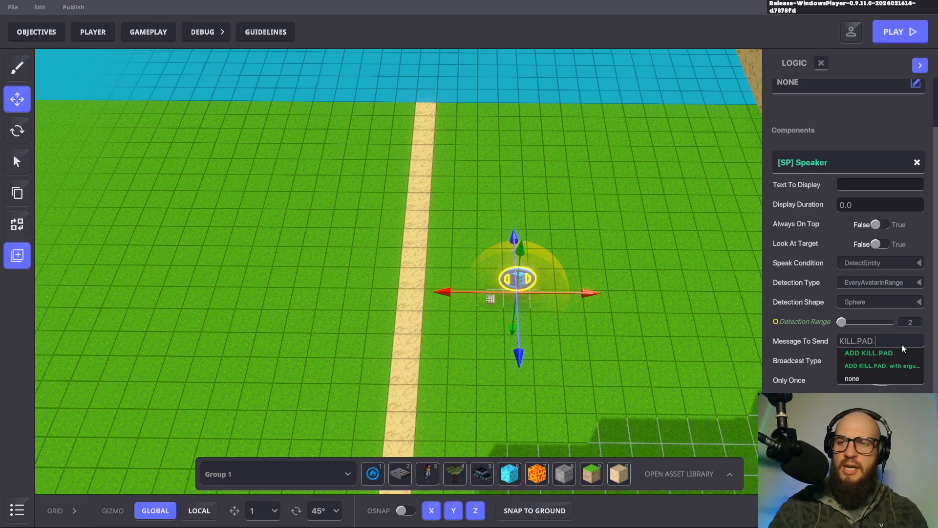
pyautogui.write('POI2')
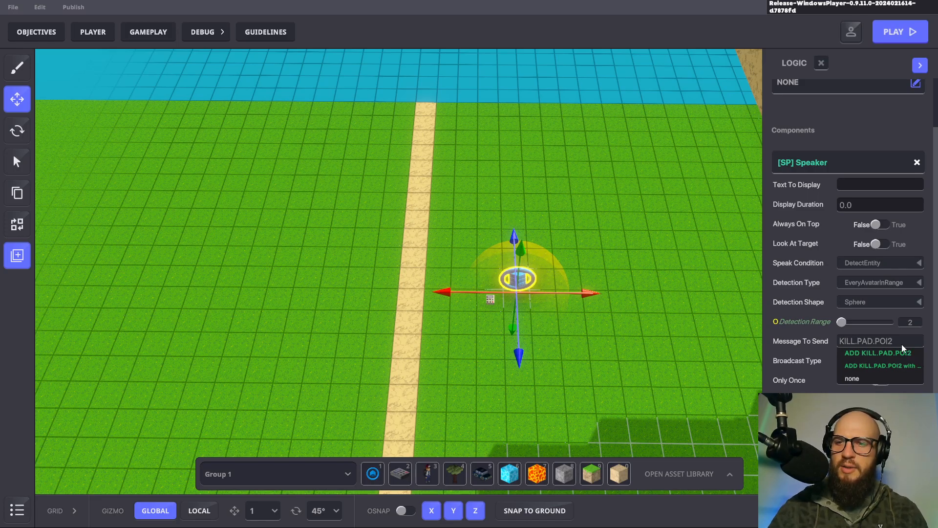
pyautogui.press('Return')
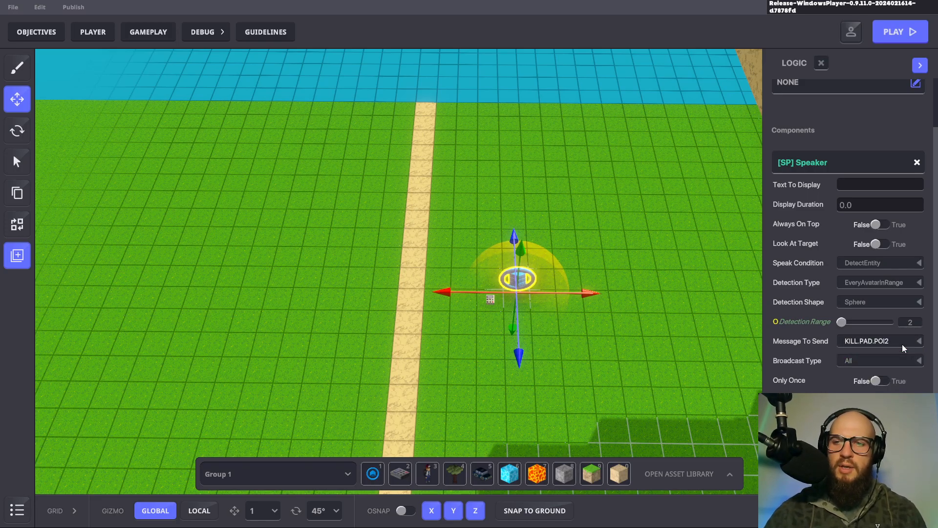
# Replace the NumPad Switch's Button behaviour with None
pyautogui.scroll(5, 491, 303)
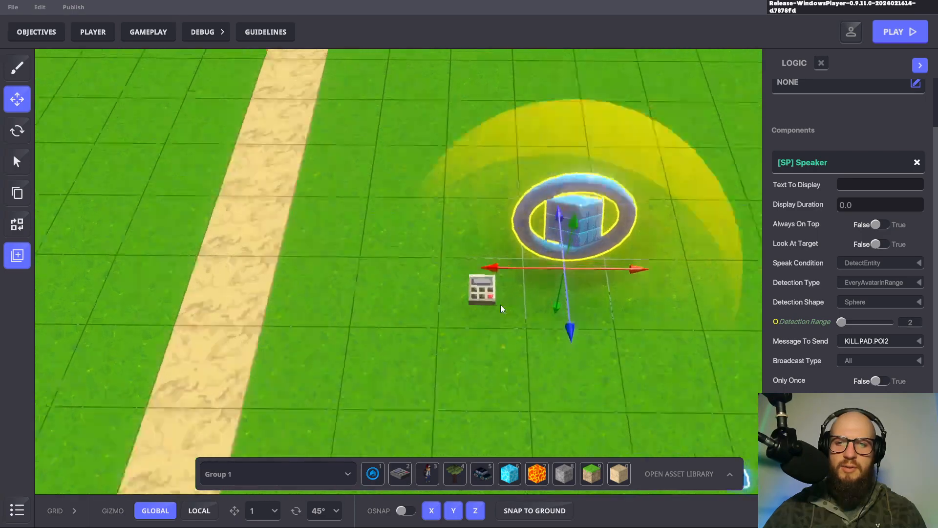
pyautogui.click(485, 297)
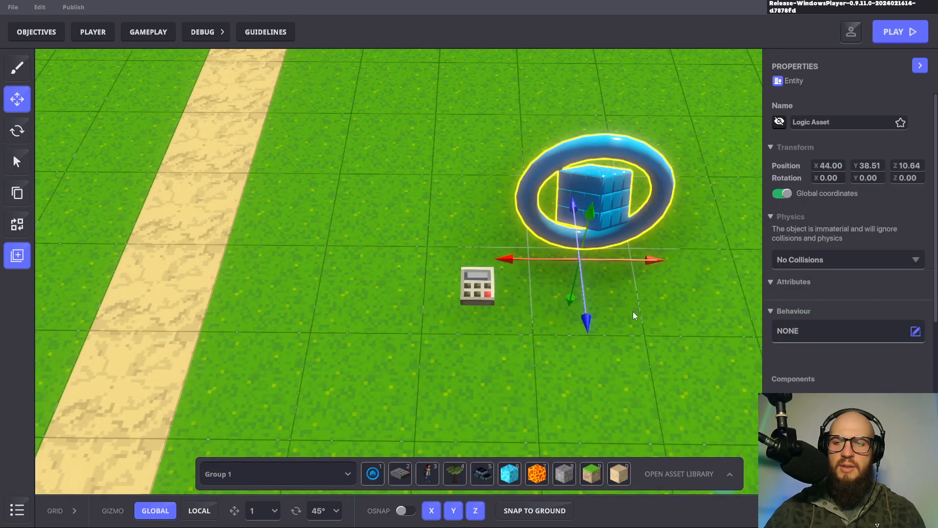
pyautogui.click(487, 298)
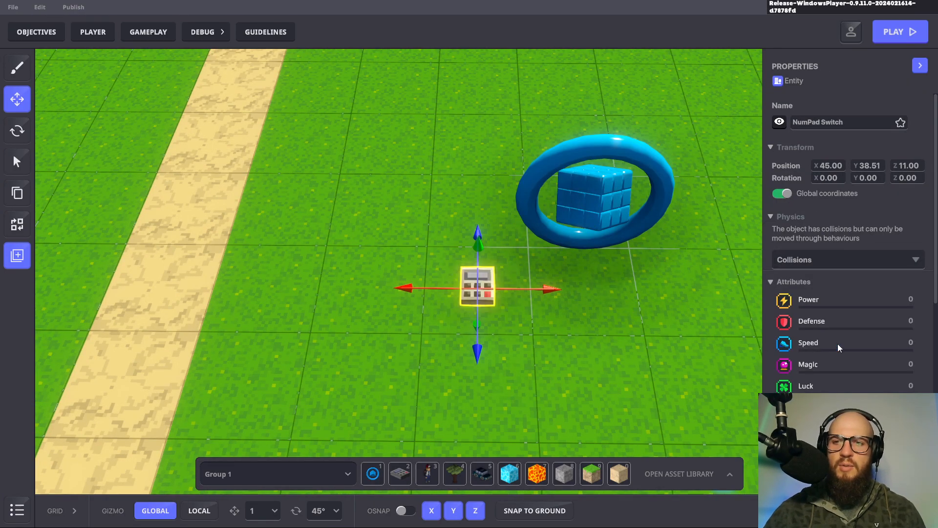
pyautogui.scroll(-3, 838, 344)
pyautogui.click(912, 305)
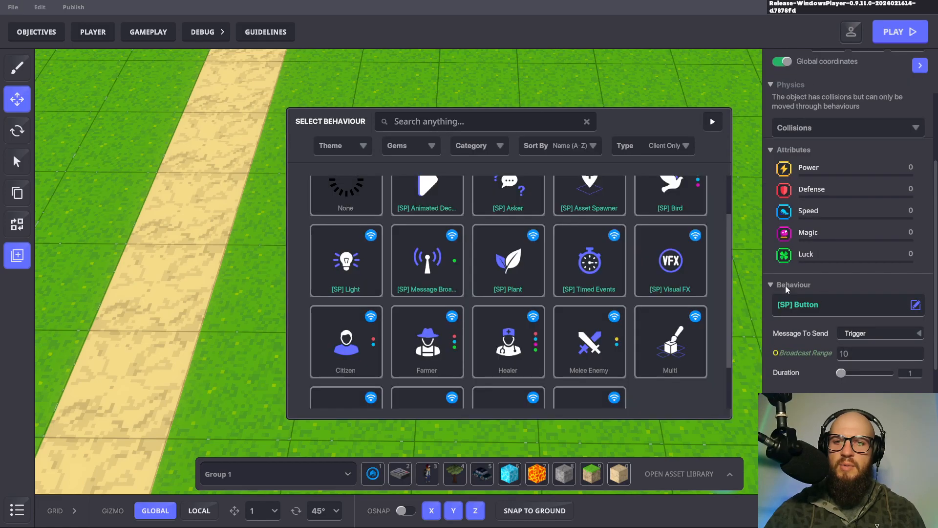
pyautogui.click(356, 184)
pyautogui.scroll(-2, 864, 326)
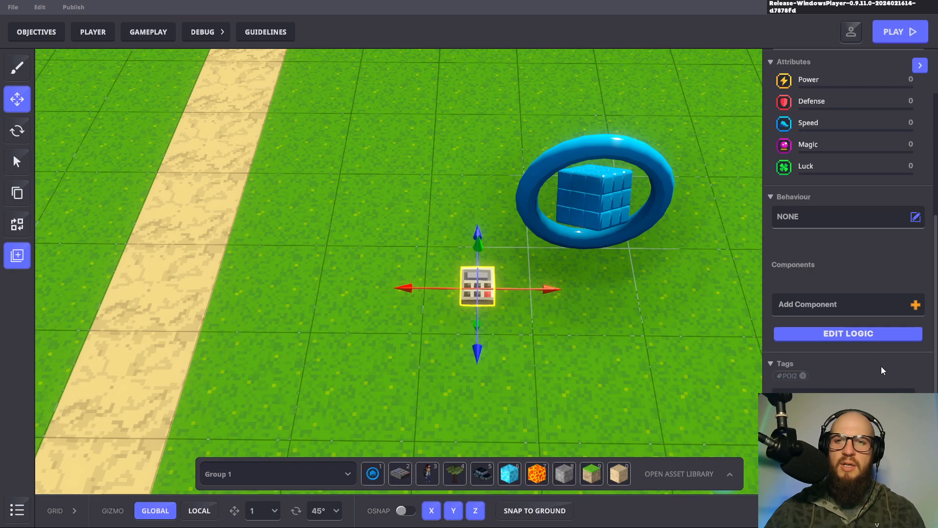
pyautogui.scroll(1, 882, 365)
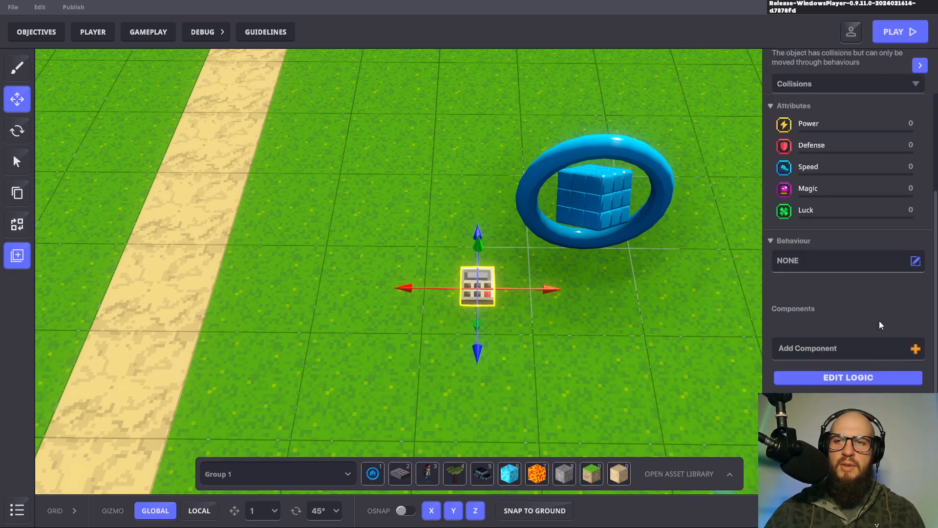
# Assign the [SP] Plant behaviour to the NumPad Switch
pyautogui.click(896, 267)
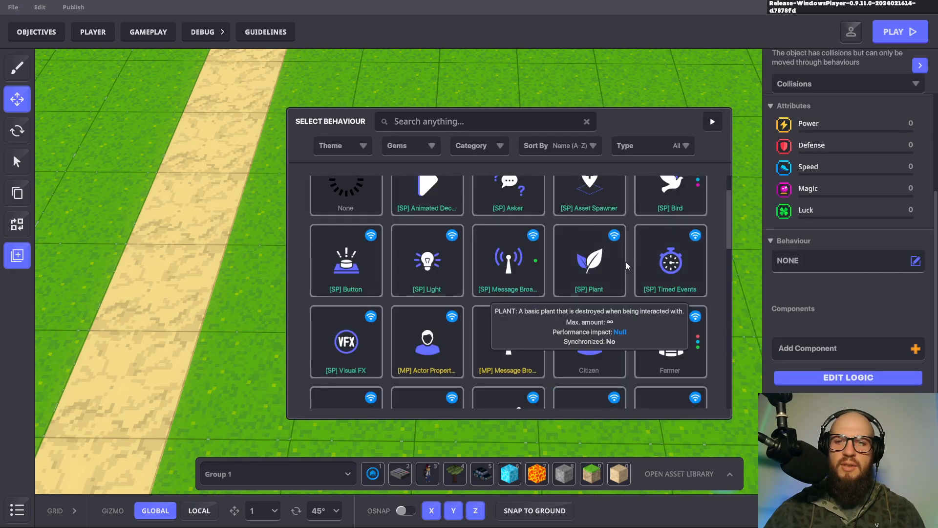
pyautogui.scroll(-2, 716, 243)
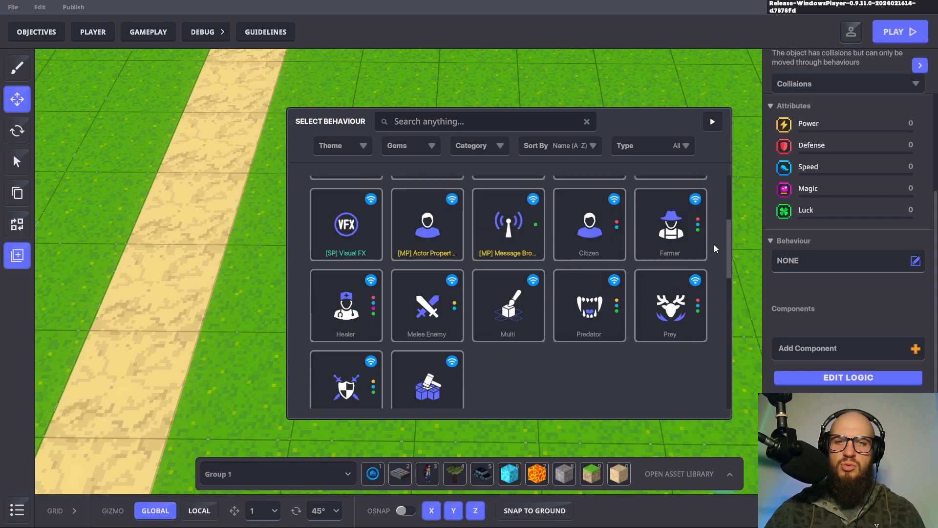
pyautogui.scroll(-1, 714, 249)
pyautogui.scroll(3, 714, 249)
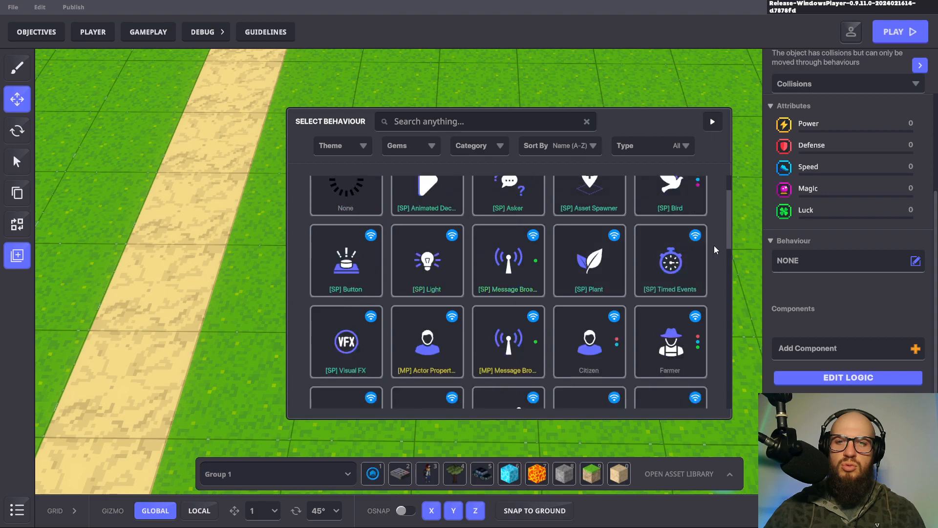
pyautogui.scroll(1, 714, 249)
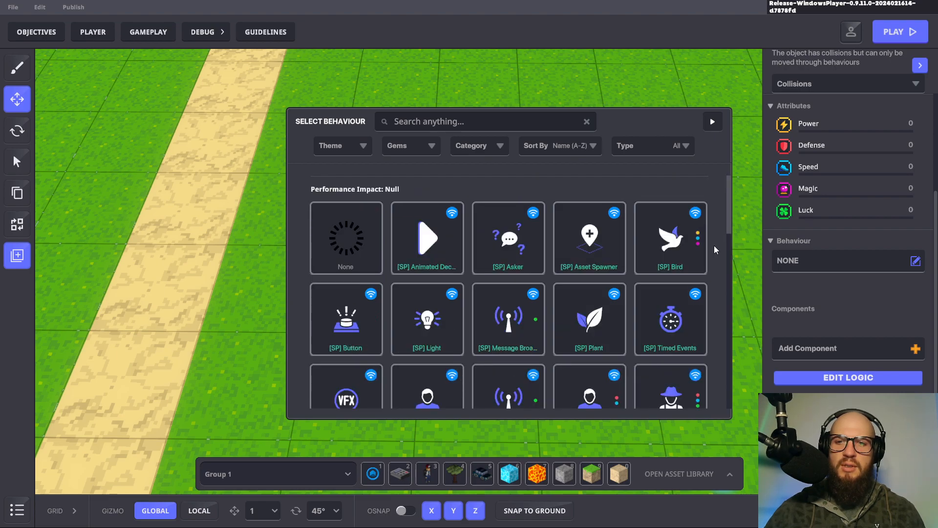
pyautogui.click(594, 320)
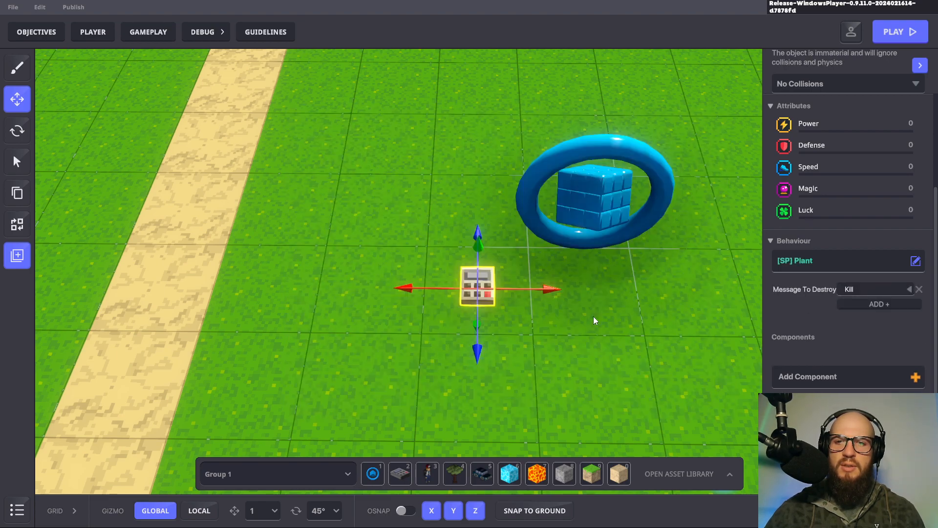
# Set the Plant behaviour's Message To Destroy to KILL.PAD.POI2 on the NumPad Switch
pyautogui.scroll(-1, 806, 294)
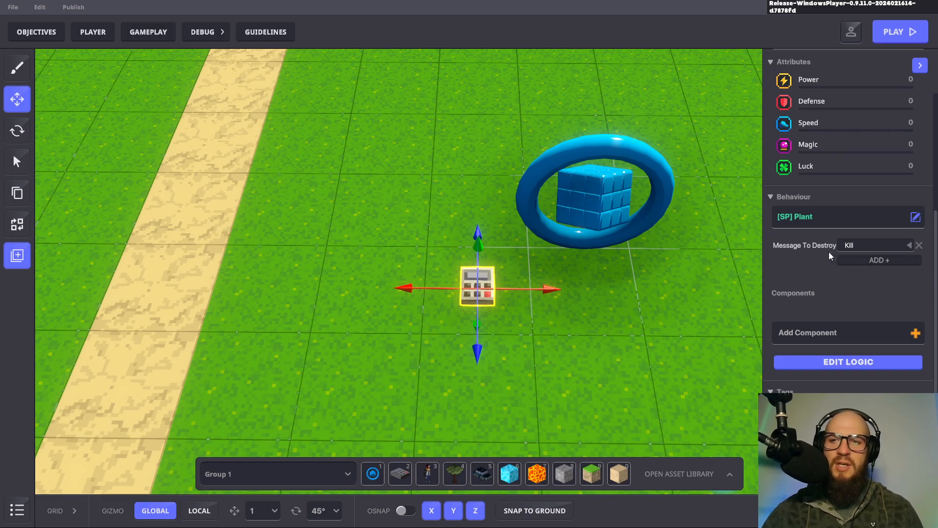
pyautogui.click(909, 245)
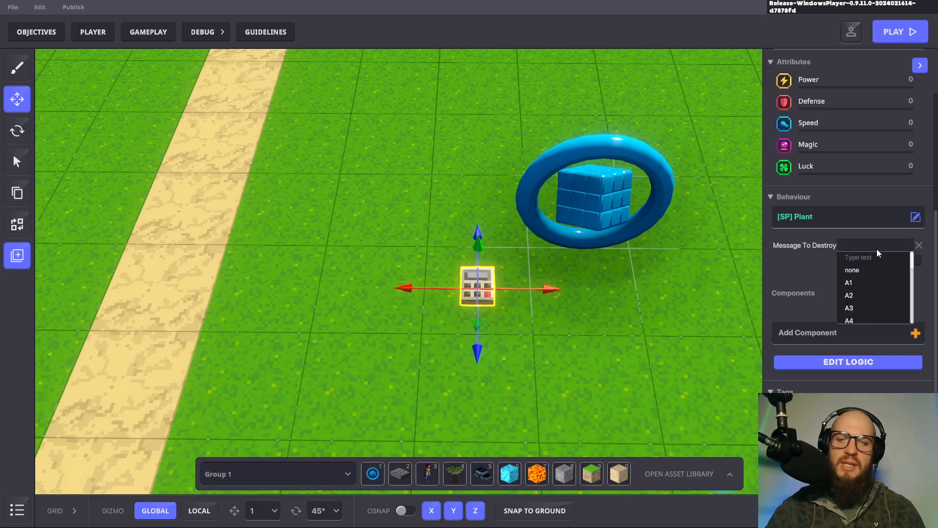
pyautogui.write('KILL')
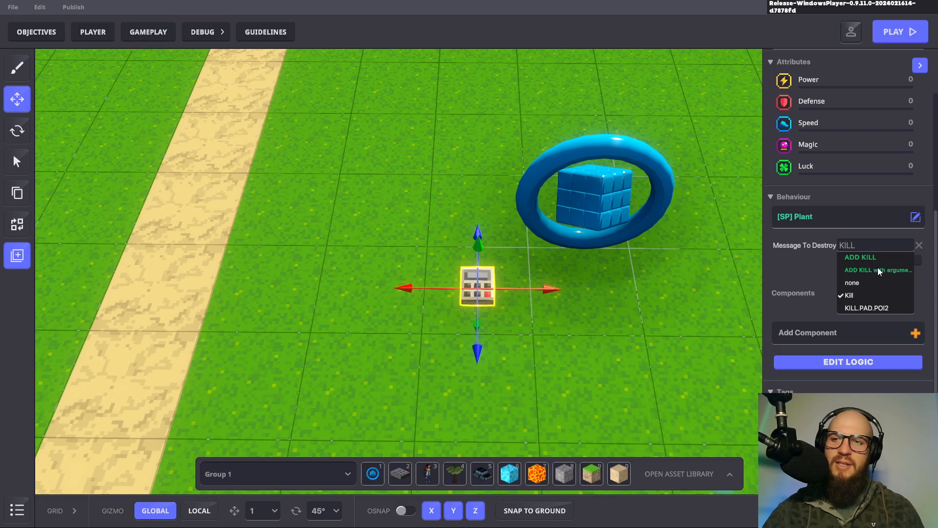
pyautogui.click(879, 308)
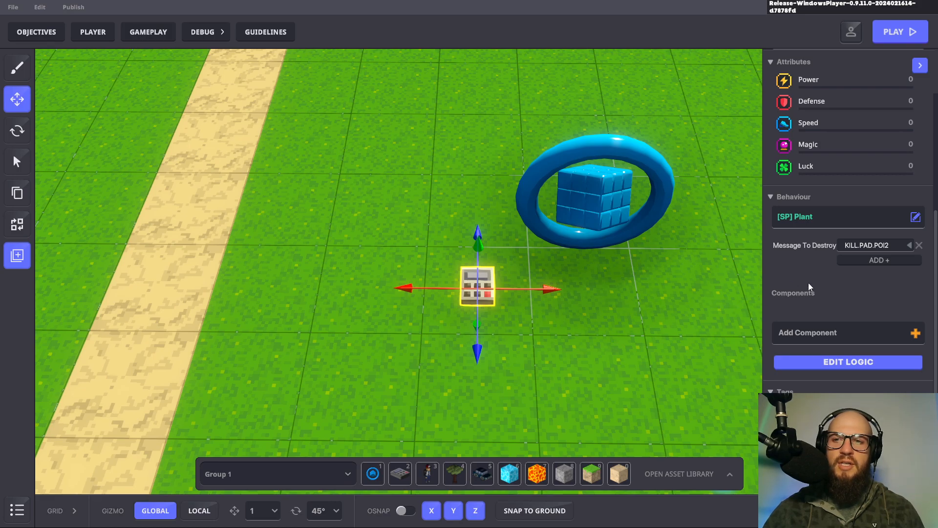
pyautogui.scroll(-1, 807, 284)
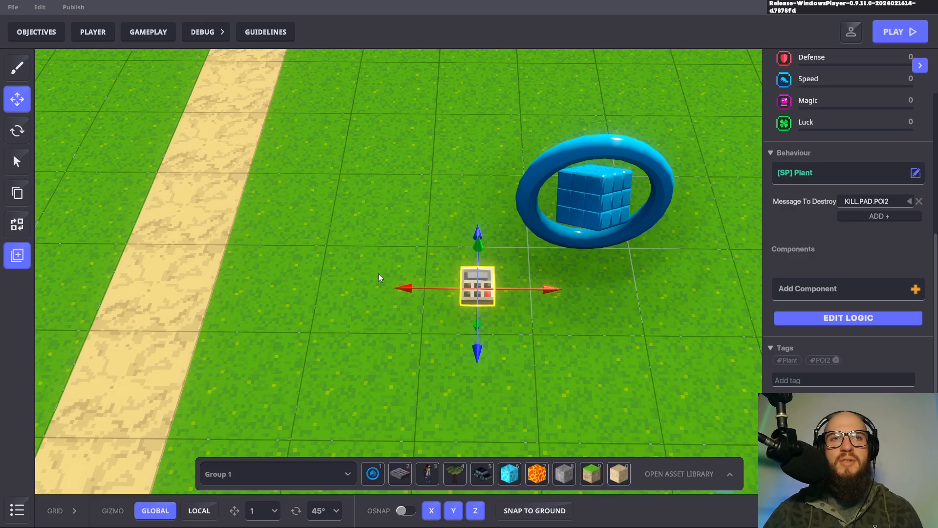
pyautogui.moveTo(733, 267); pyautogui.dragTo(628, 281, button='middle')
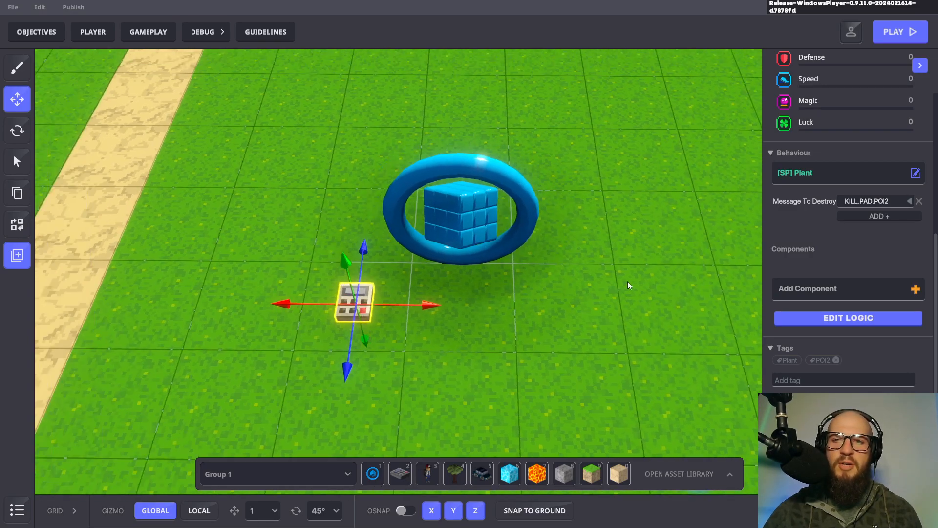
pyautogui.scroll(-3, 626, 281)
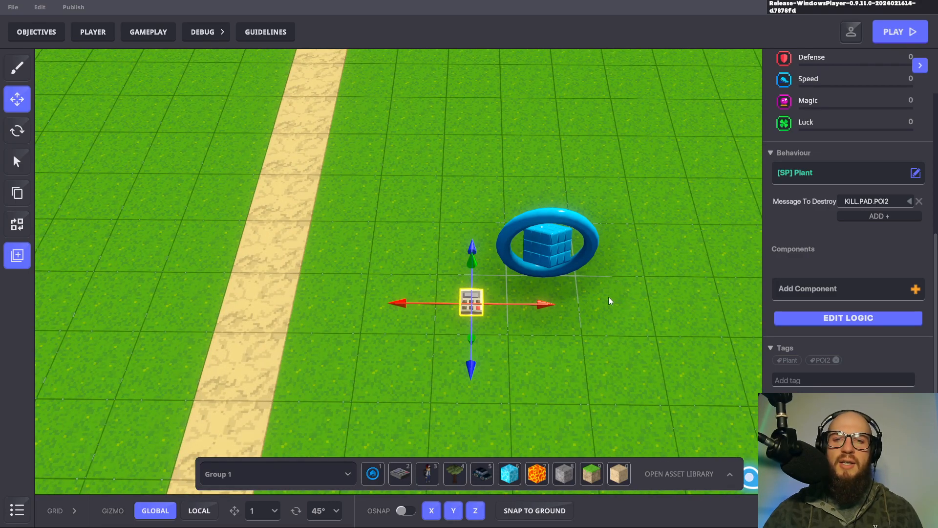
pyautogui.scroll(-2, 610, 296)
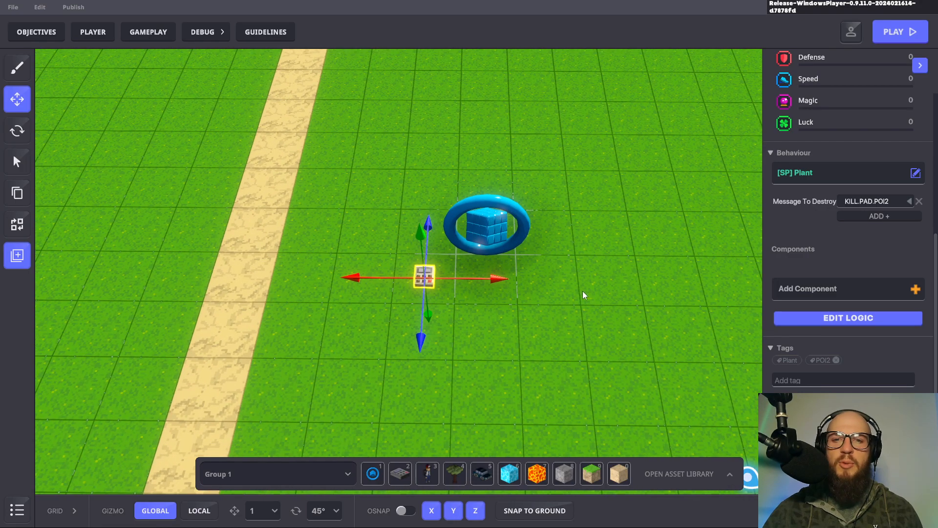
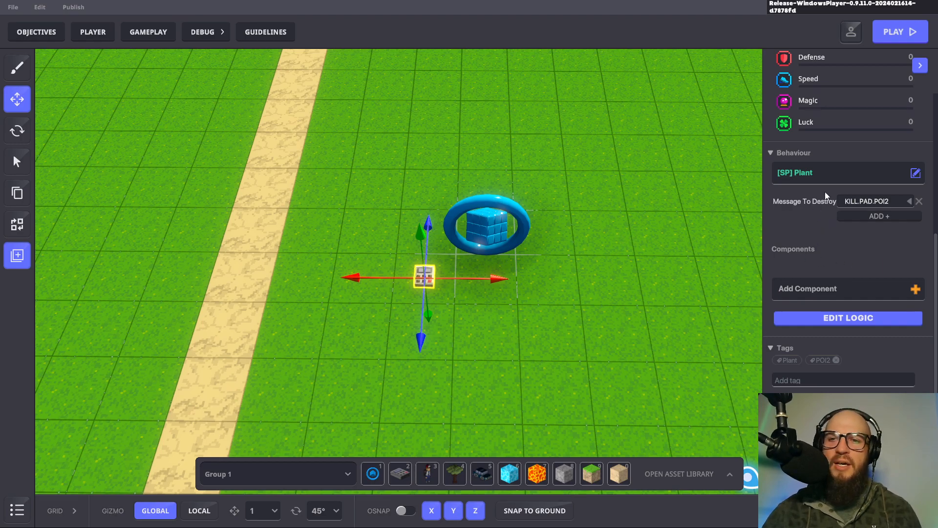
pyautogui.moveTo(607, 280); pyautogui.dragTo(565, 308, button='middle')
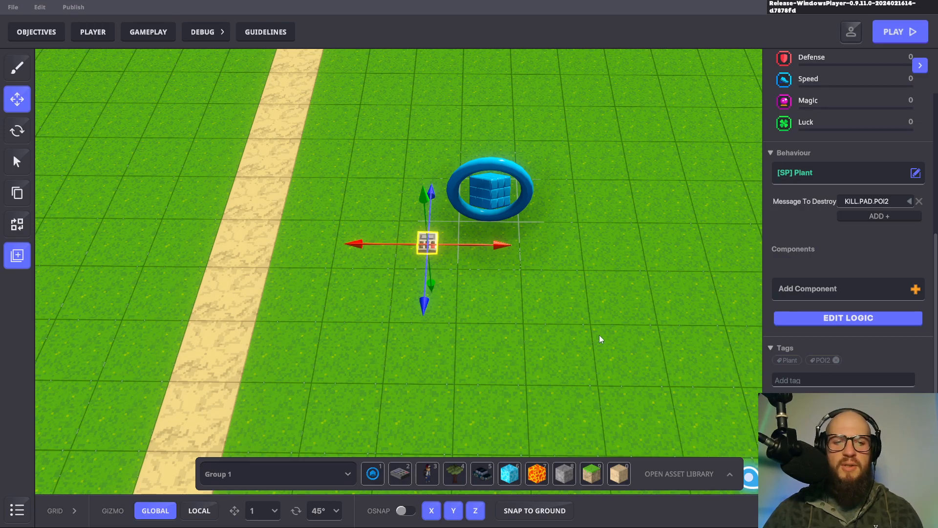
# Playtest the experience and run through the opening objectives at the blue and red block structures
pyautogui.hotkey('ctrl', 'p')
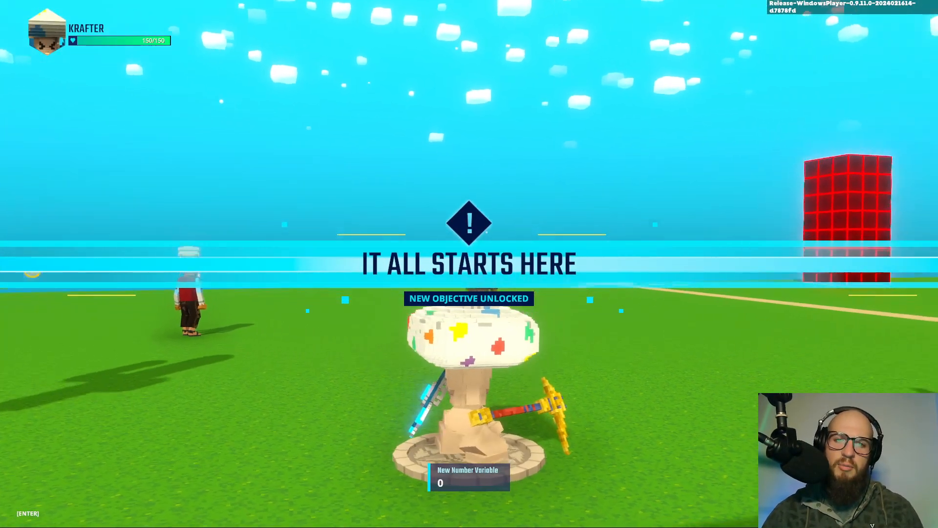
pyautogui.press('w')
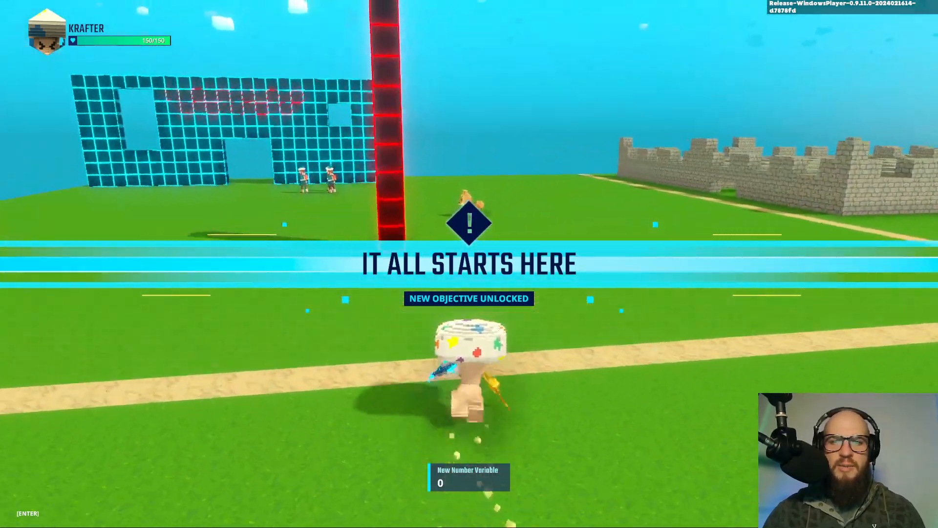
pyautogui.press('w')
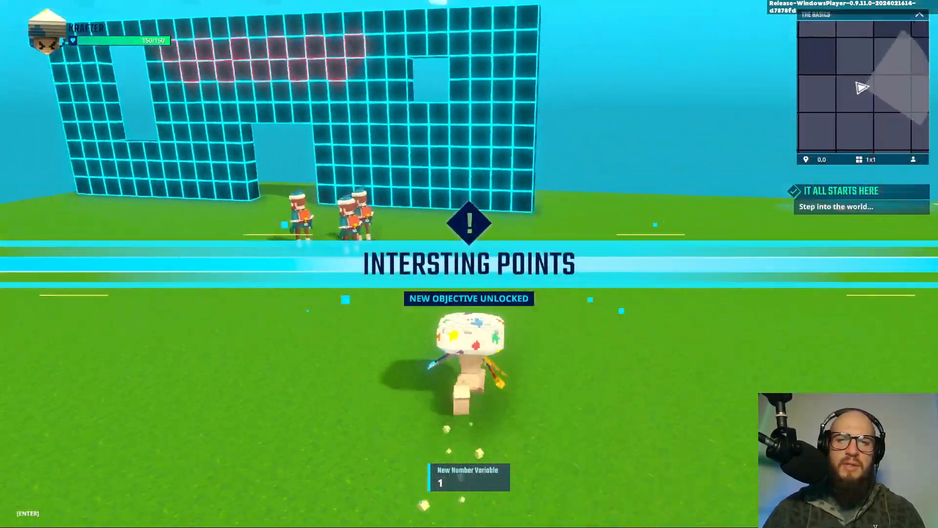
pyautogui.press('w')
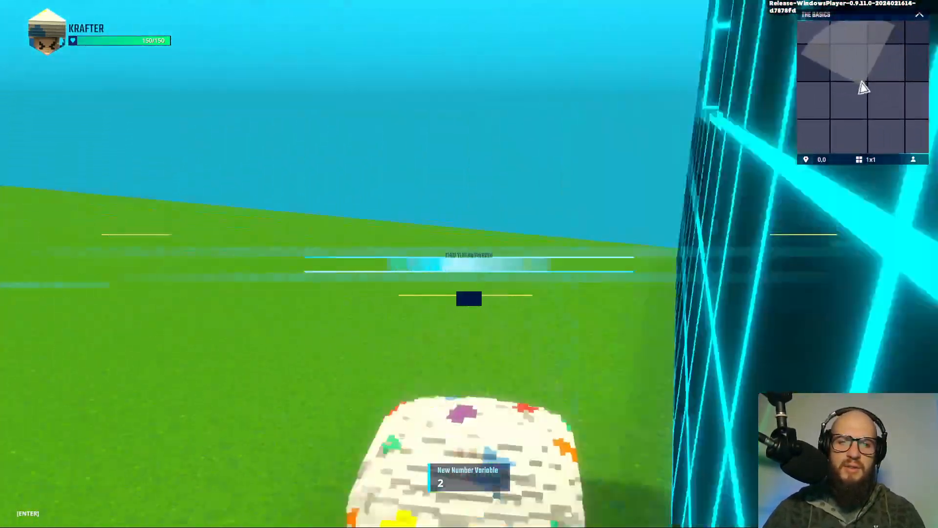
pyautogui.press('w')
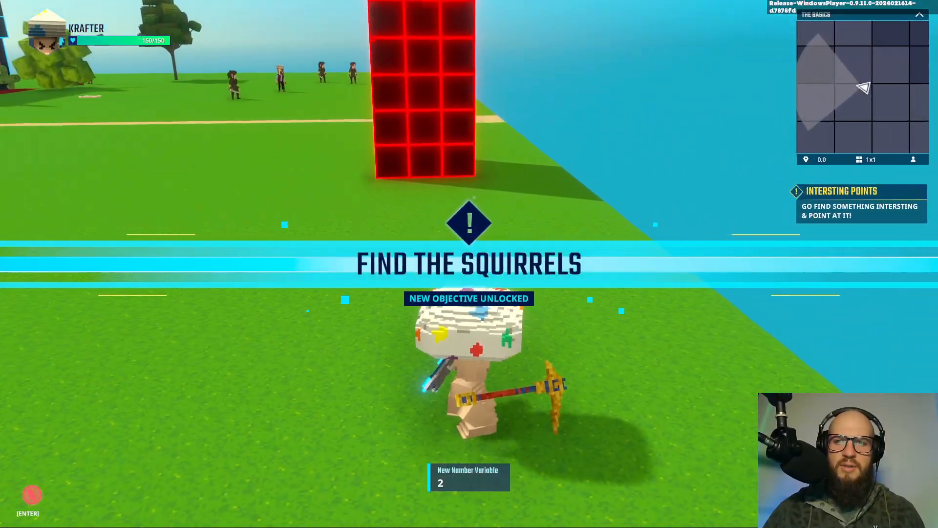
pyautogui.press('w')
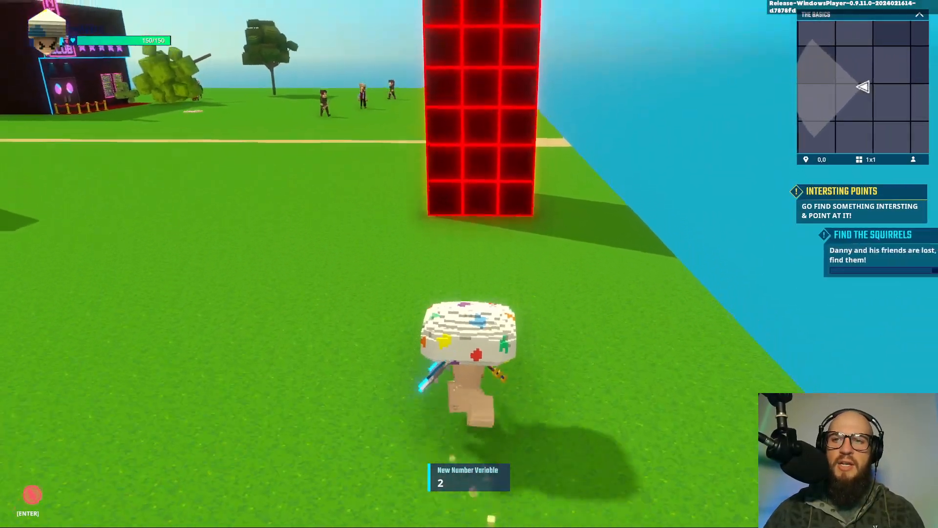
pyautogui.press('w')
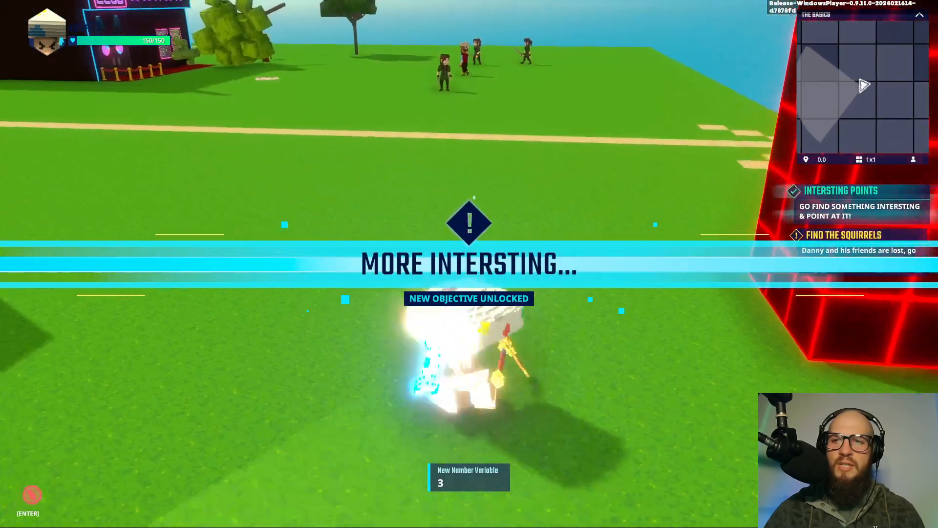
# Run along the path past the pond to the NumPad Switch to test the POI2 objective, and return to the editor
pyautogui.press('w')
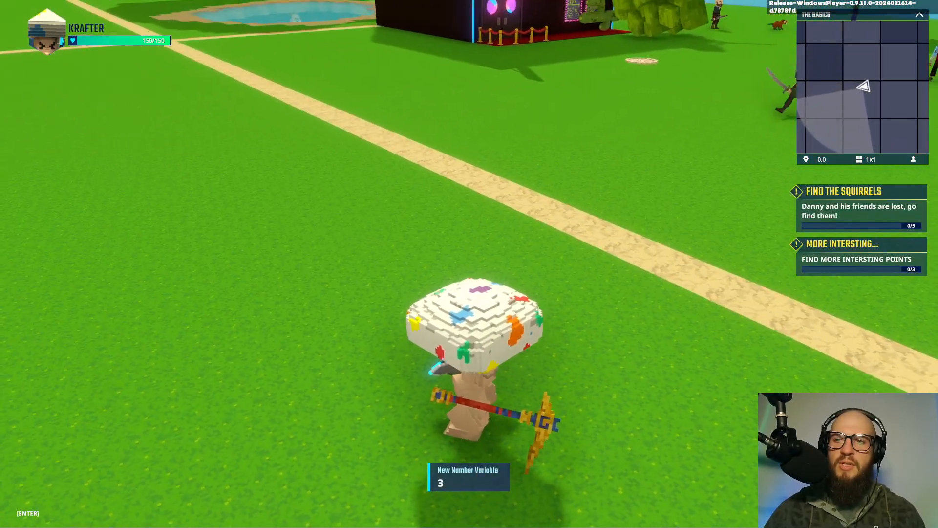
pyautogui.press('w')
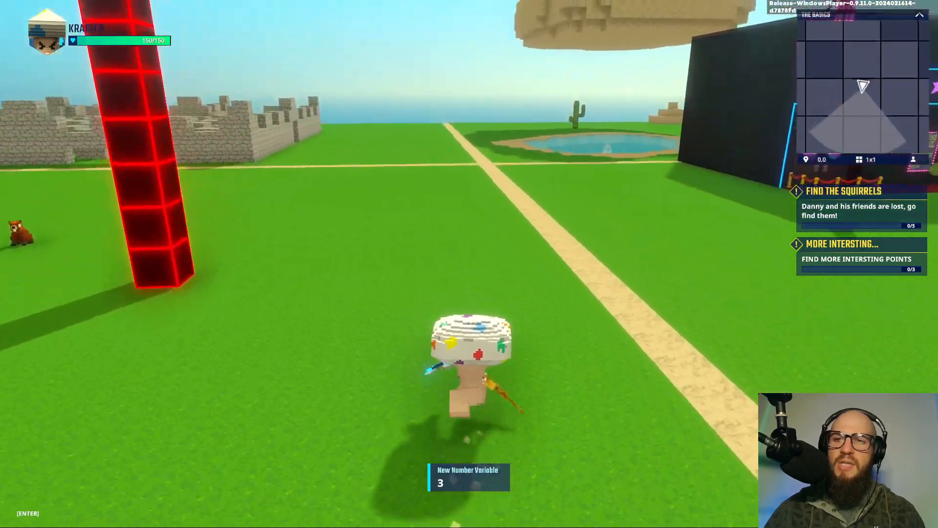
pyautogui.press('w')
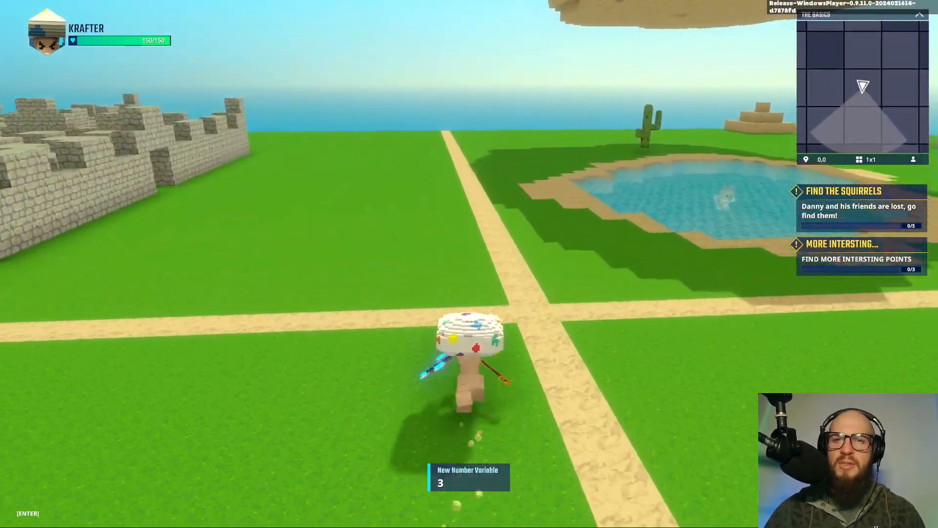
pyautogui.press('w')
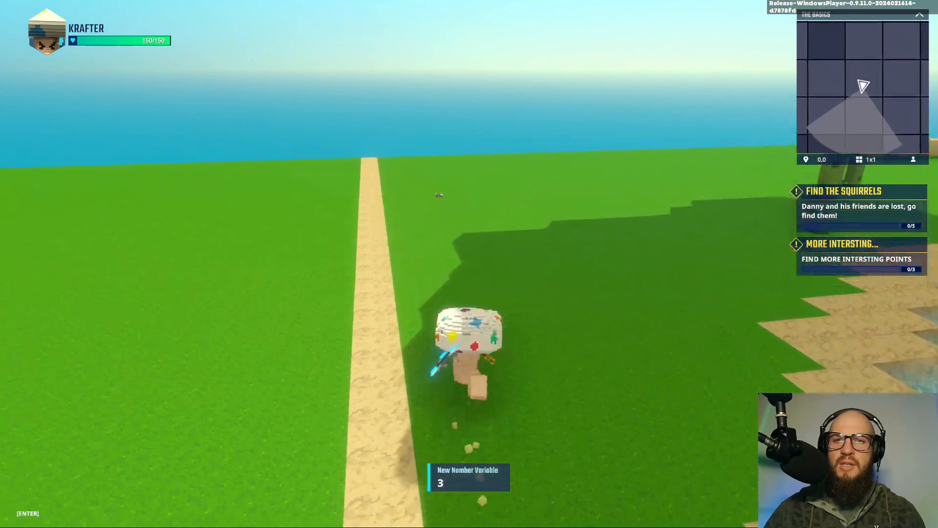
pyautogui.press('w')
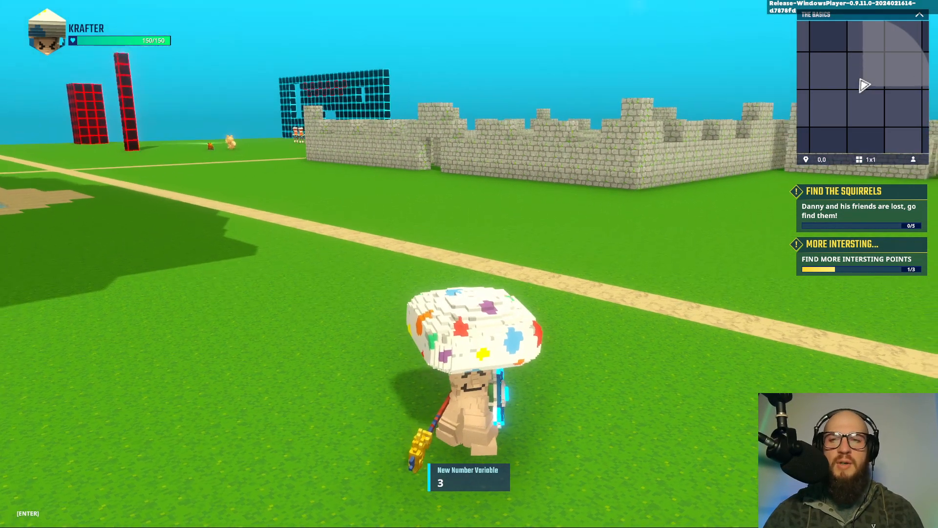
pyautogui.press('Escape')
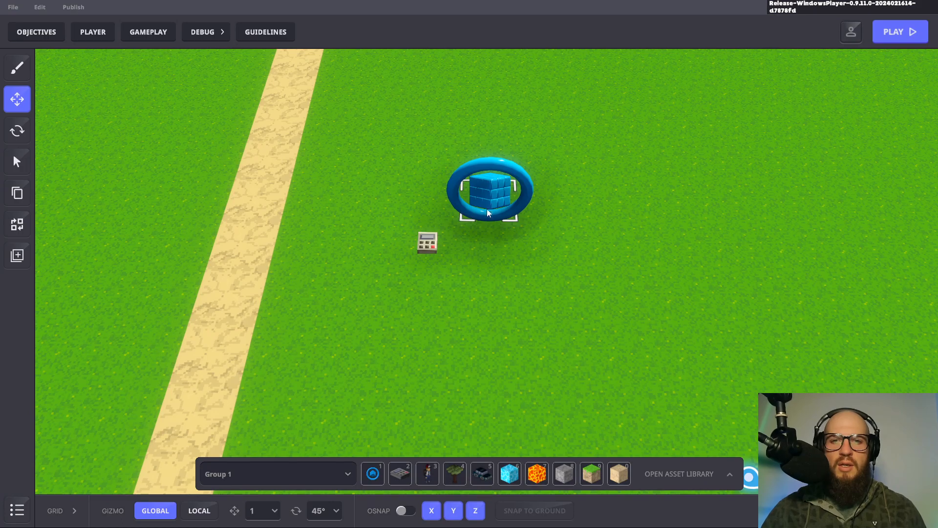
# Make the NumPad Switch invisible in play mode
pyautogui.click(433, 249)
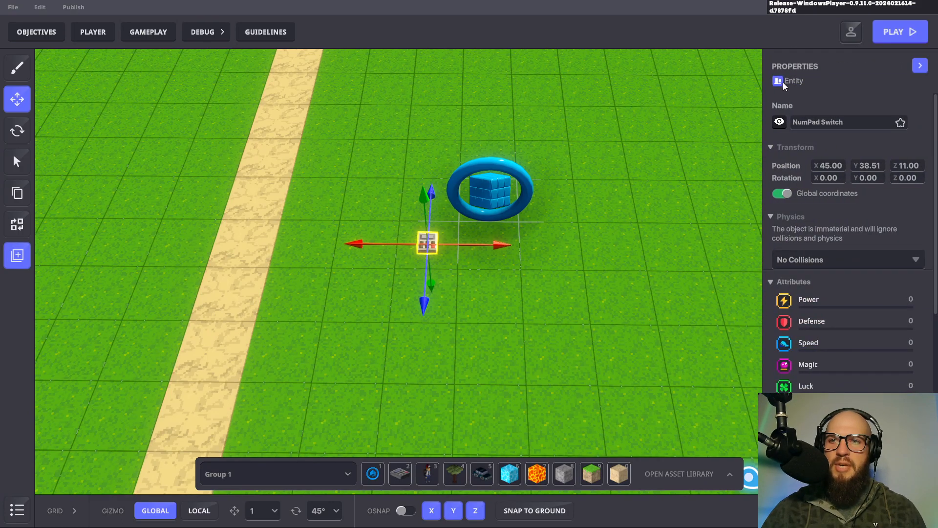
pyautogui.click(780, 123)
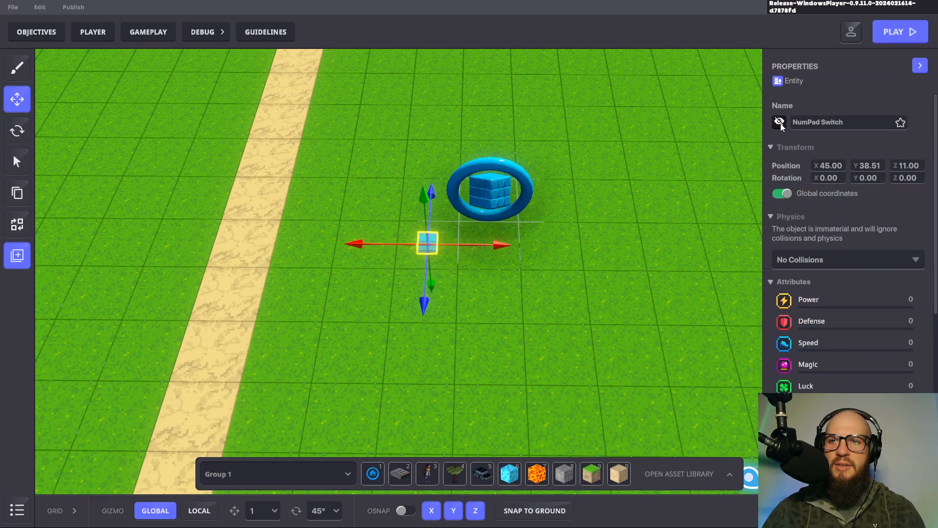
pyautogui.click(592, 257)
pyautogui.moveTo(597, 130); pyautogui.dragTo(406, 264)
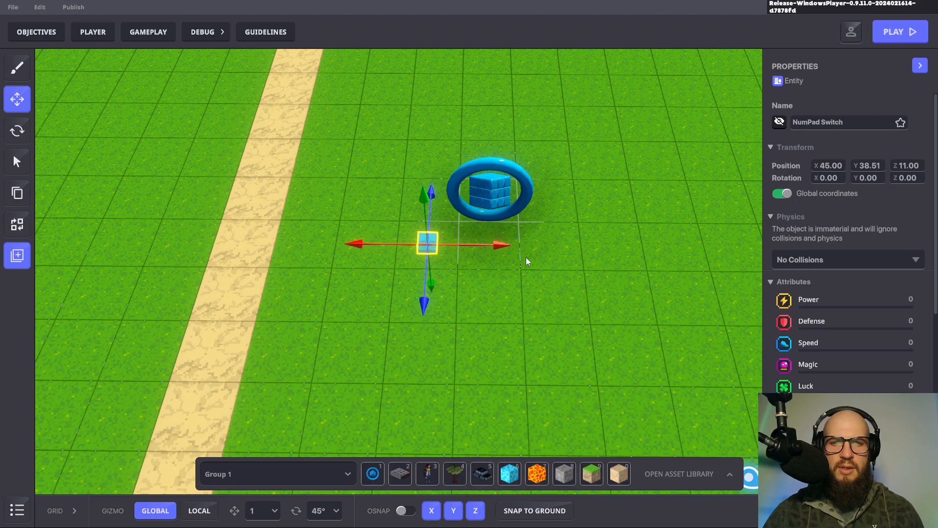
pyautogui.press('Down')
pyautogui.press('Down')
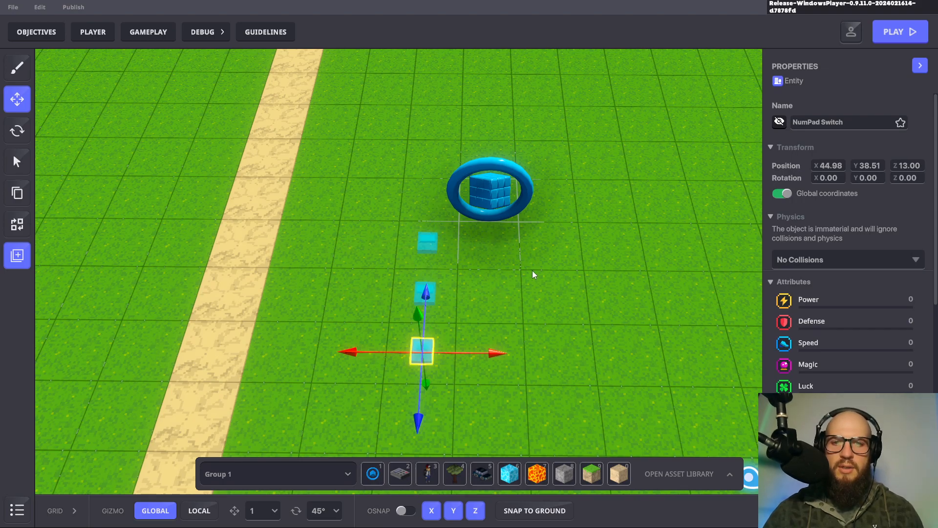
pyautogui.hotkey('ctrl', 'z')
pyautogui.hotkey('ctrl', 'z')
# Select the hidden NumPad Switch together with the Logic Asset and place a duplicate of the pair one grid cell in front
pyautogui.moveTo(598, 146); pyautogui.dragTo(406, 264)
pyautogui.moveTo(492, 301); pyautogui.dragTo(513, 233, button='right')
pyautogui.click(544, 125)
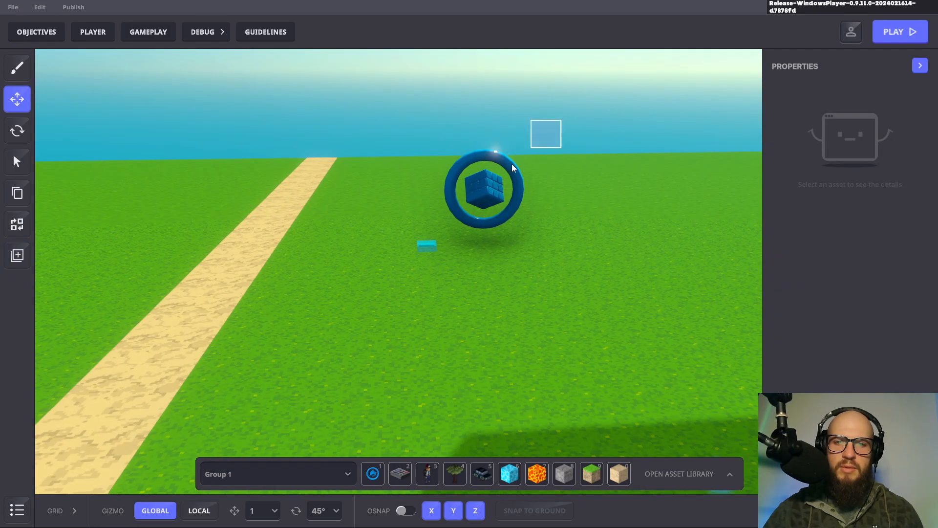
pyautogui.moveTo(450, 223); pyautogui.dragTo(419, 264)
pyautogui.keyDown('shift'); pyautogui.click(492, 198); pyautogui.keyUp('shift')
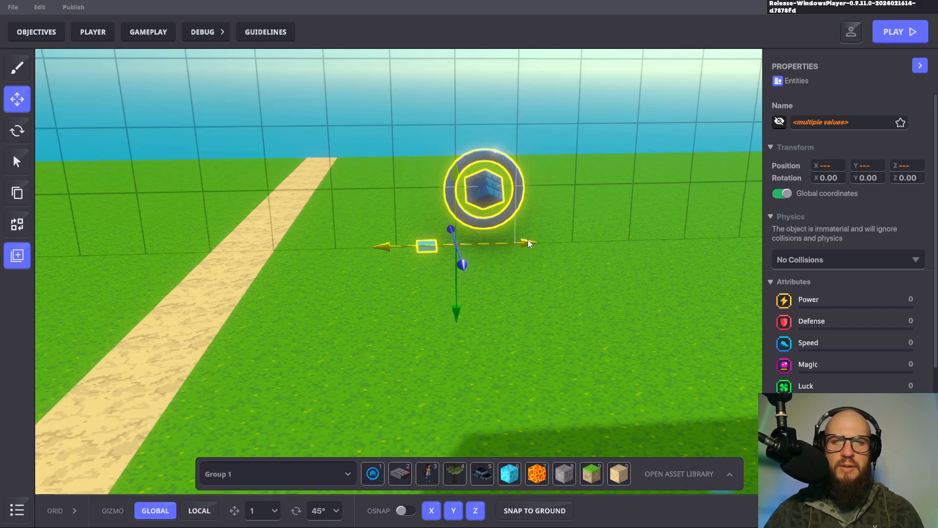
pyautogui.moveTo(528, 239); pyautogui.dragTo(556, 275)
pyautogui.moveTo(570, 312); pyautogui.dragTo(561, 357, button='right')
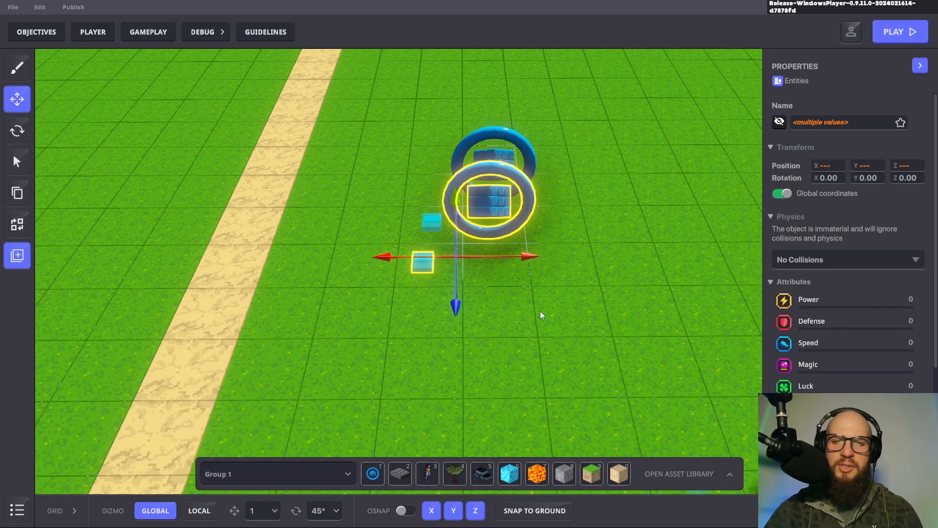
# Move the duplicated pair farther forward and place a third Logic Asset and NumPad Switch pair in front of it, forming a row
pyautogui.moveTo(458, 306); pyautogui.dragTo(460, 388)
pyautogui.hotkey('ctrl', 'd')
pyautogui.moveTo(536, 357); pyautogui.dragTo(544, 379, button='right')
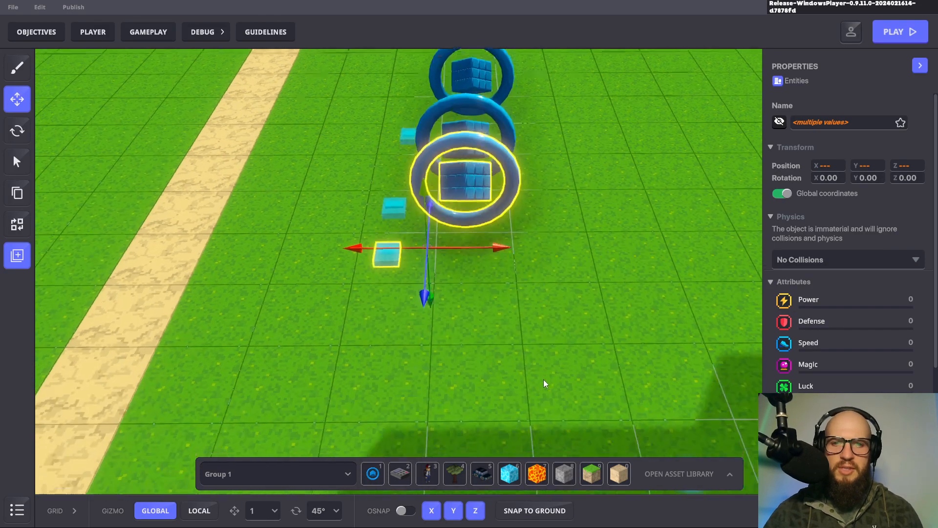
pyautogui.scroll(-3, 543, 380)
pyautogui.moveTo(467, 344); pyautogui.dragTo(469, 387)
pyautogui.moveTo(596, 318); pyautogui.dragTo(581, 334, button='right')
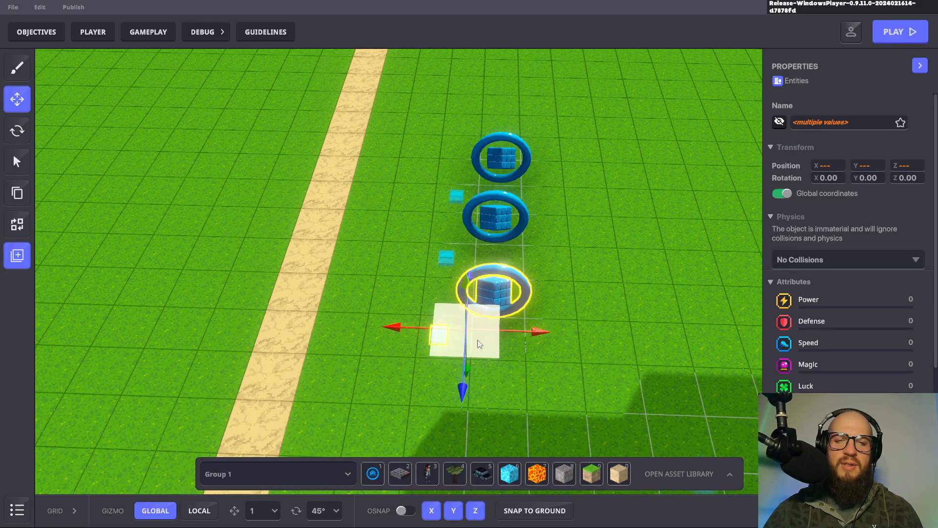
# Select the front Logic Asset and its NumPad Switch one at a time to check them as separate entities
pyautogui.click(655, 292)
pyautogui.click(509, 304)
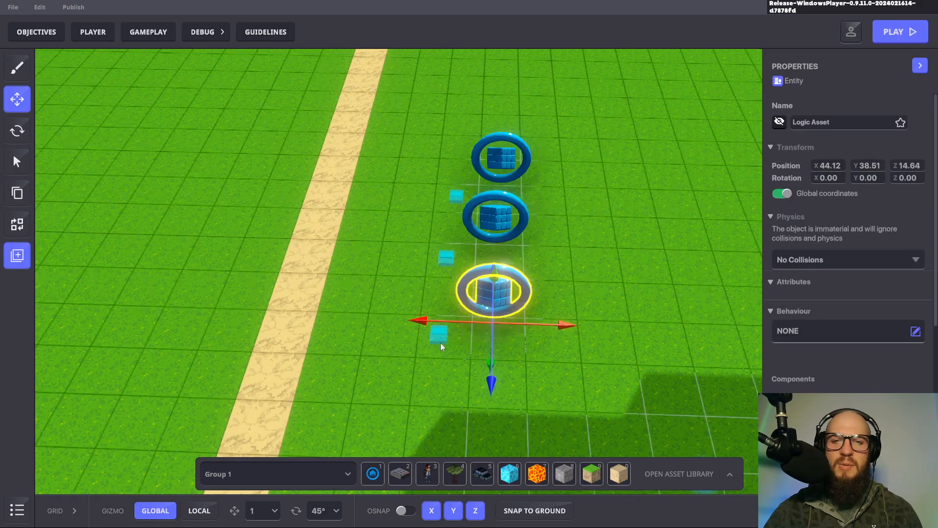
pyautogui.click(403, 384)
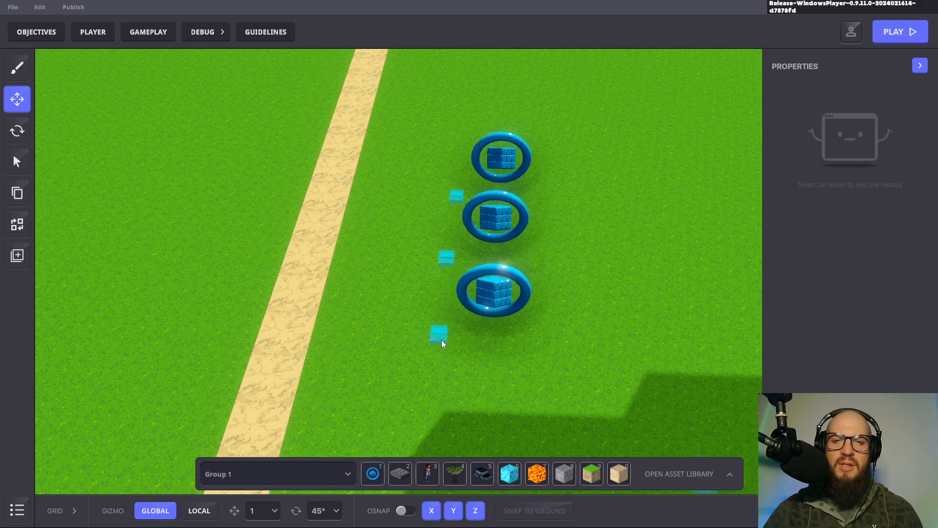
pyautogui.click(441, 339)
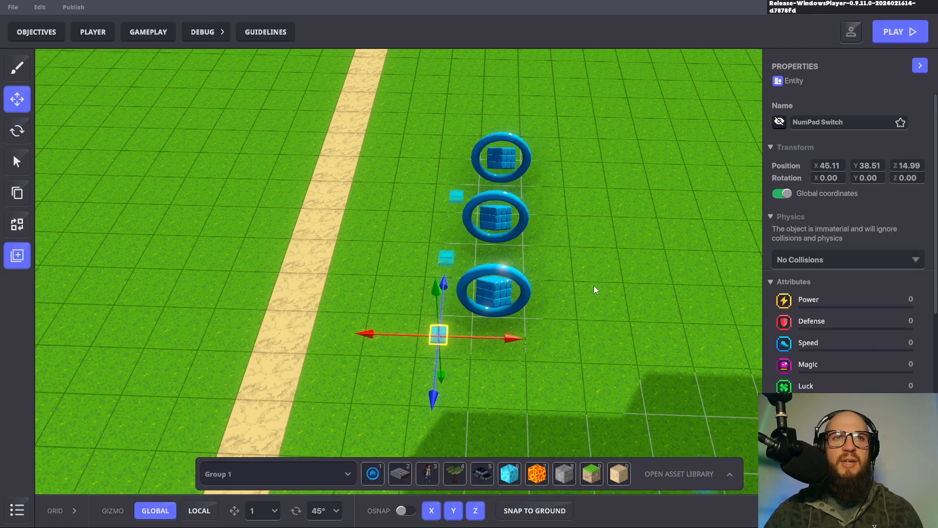
pyautogui.moveTo(585, 273)
pyautogui.mouseDown(button='right')
pyautogui.moveTo(584, 303)
pyautogui.moveTo(606, 330)
pyautogui.moveTo(589, 265)
pyautogui.moveTo(495, 255)
pyautogui.moveTo(601, 263)
pyautogui.moveTo(585, 254)
pyautogui.mouseUp(button='right')
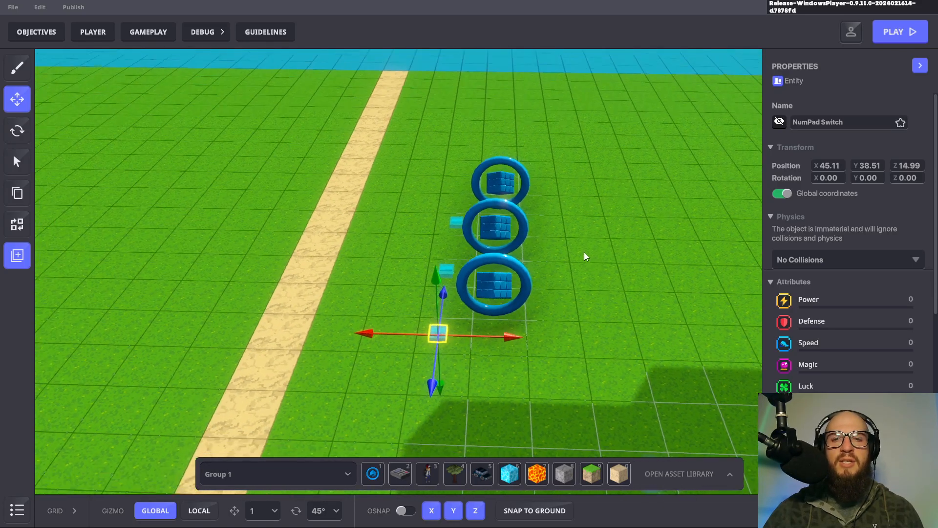
# Show the hierarchy, locate the entries for the front Logic Asset and NumPad Switch, and focus the view on the switch
pyautogui.click(21, 513)
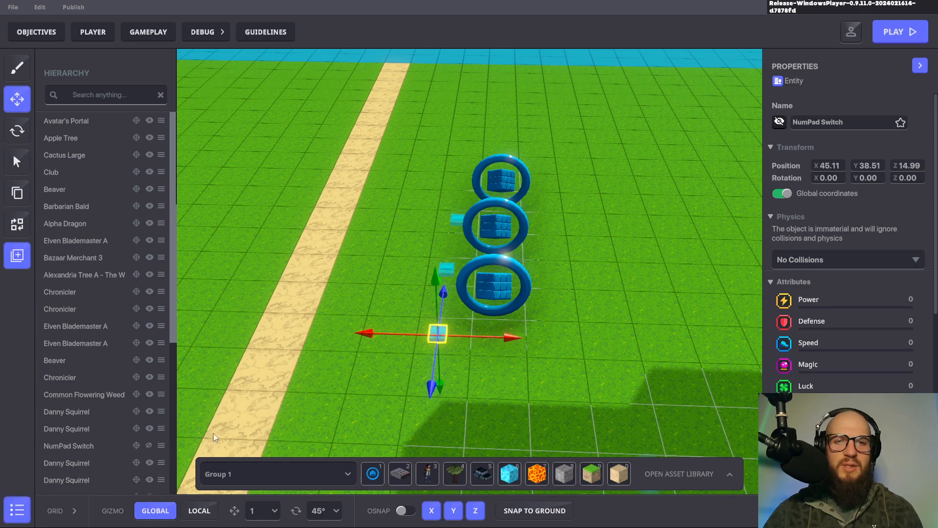
pyautogui.keyDown('shift'); pyautogui.click(503, 288); pyautogui.keyUp('shift')
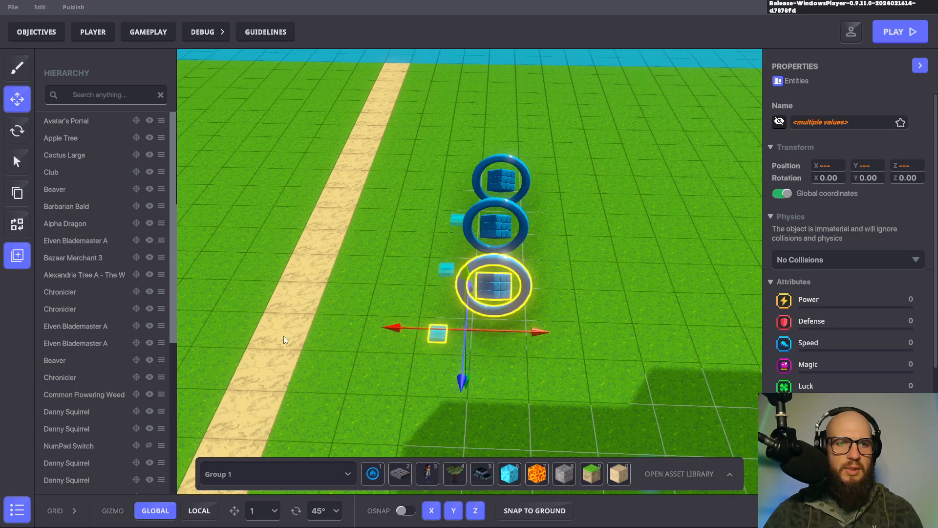
pyautogui.scroll(-5, 135, 274)
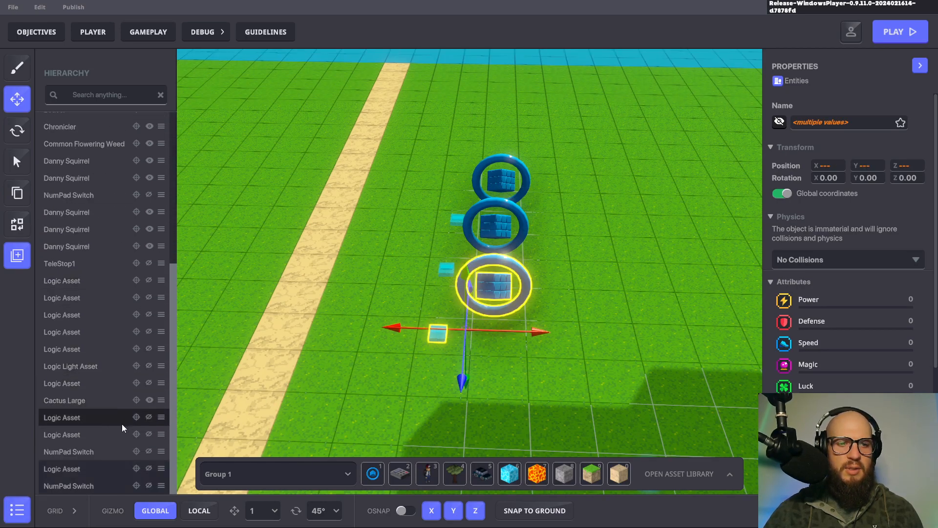
pyautogui.click(162, 485)
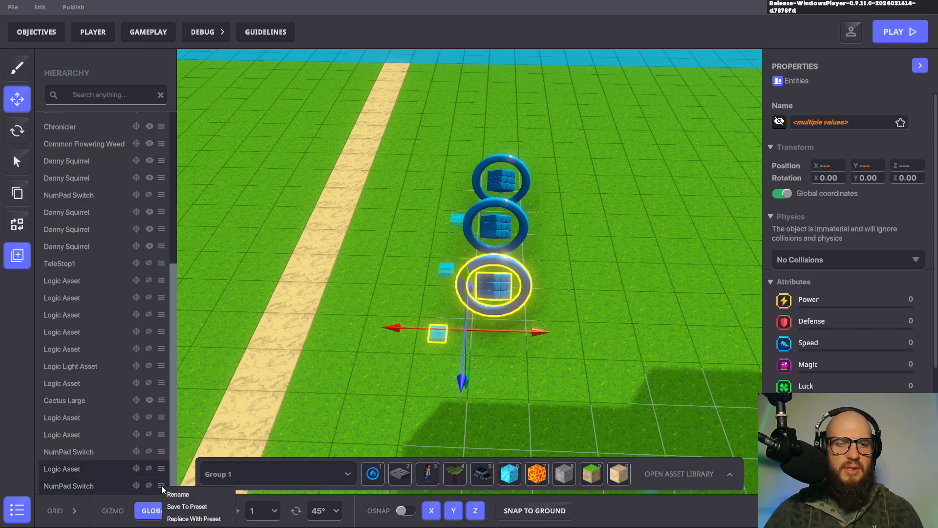
pyautogui.click(105, 486)
pyautogui.click(104, 485)
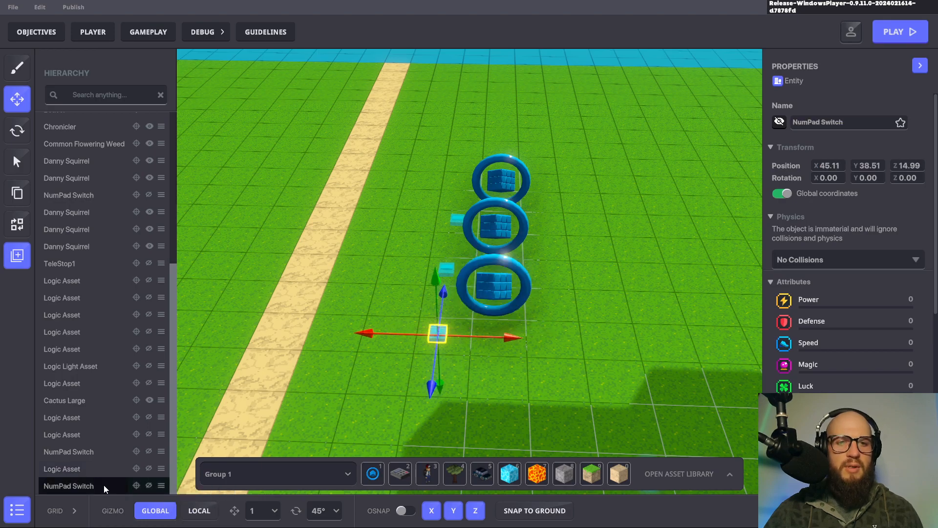
pyautogui.click(101, 472)
pyautogui.click(107, 487)
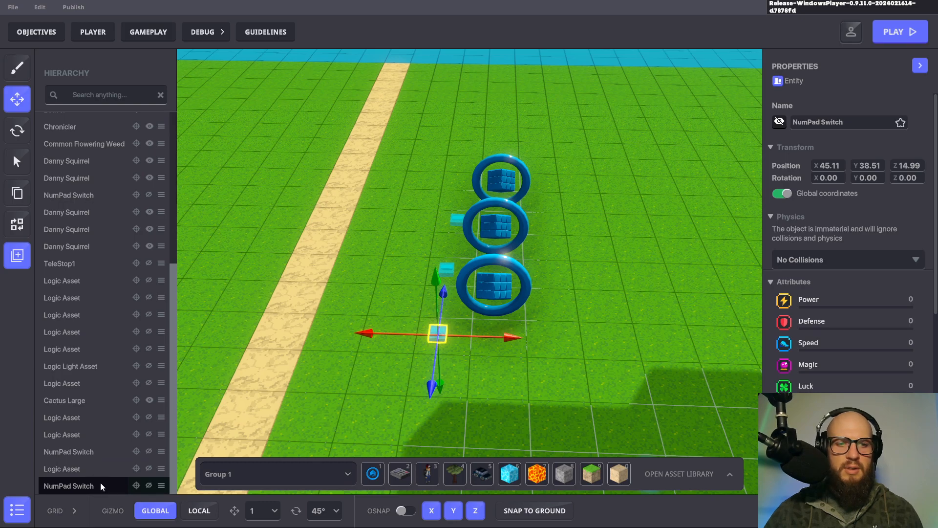
pyautogui.click(137, 485)
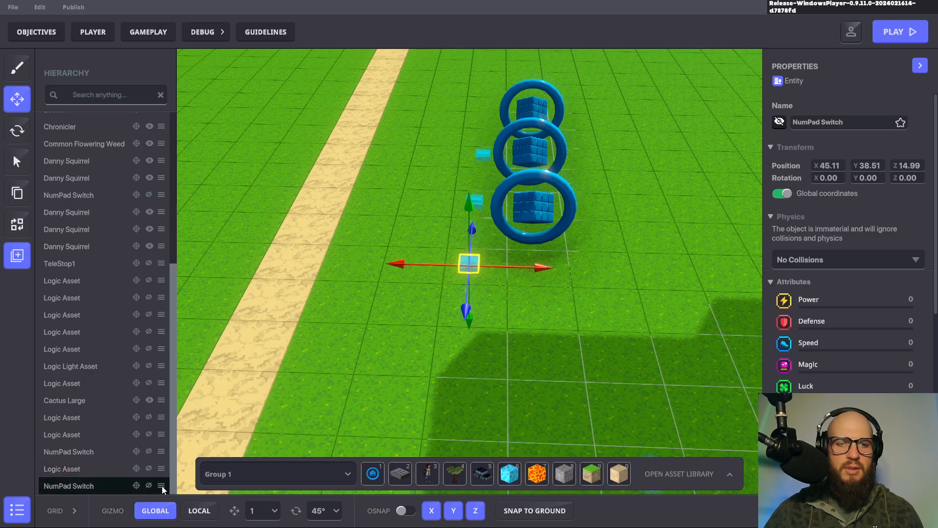
pyautogui.click(161, 486)
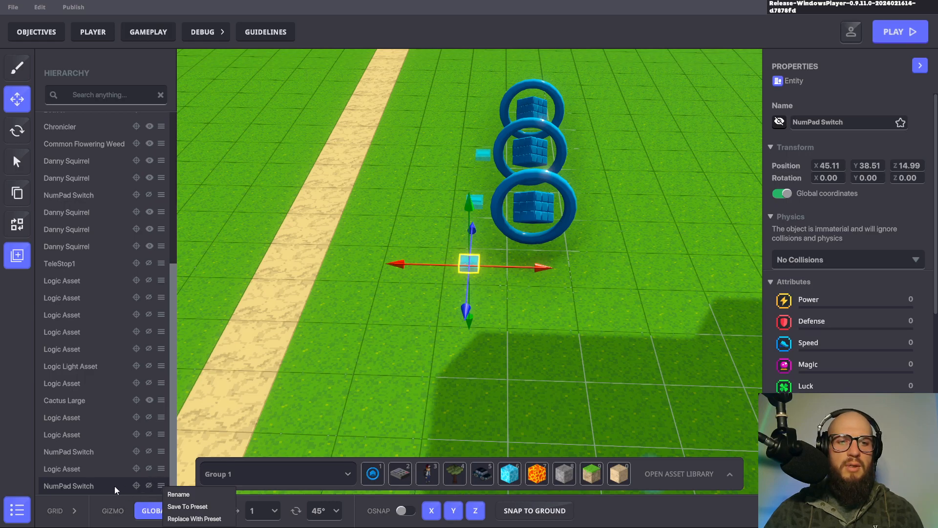
pyautogui.click(150, 485)
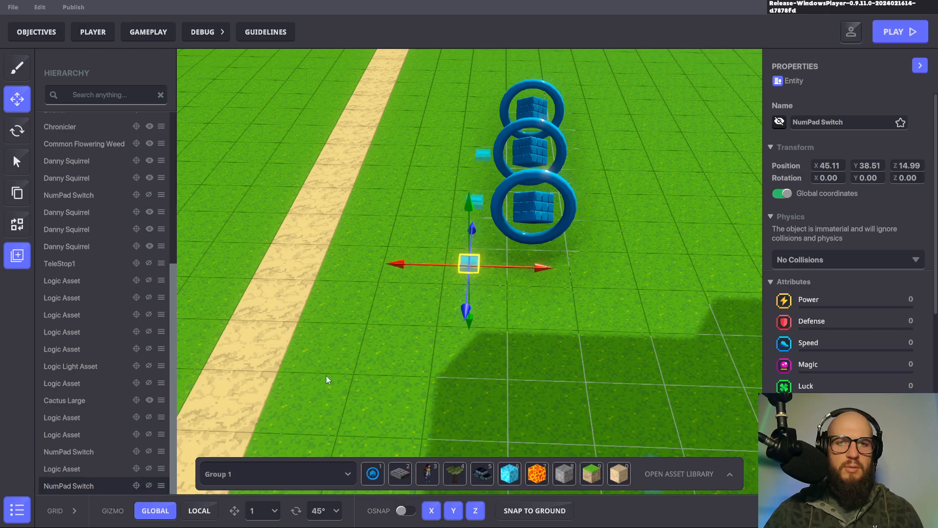
pyautogui.click(415, 346)
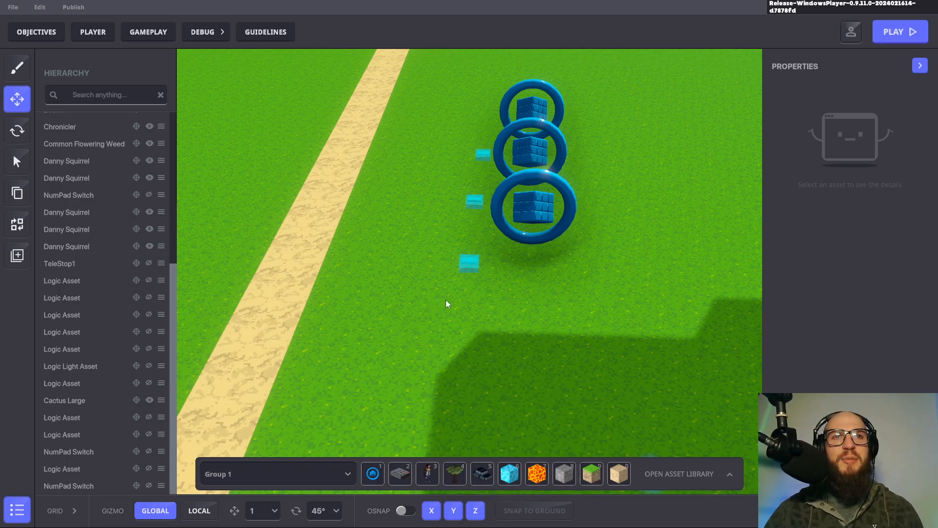
# Parent the front NumPad Switch to its Logic Asset in the hierarchy and select the parent
pyautogui.moveTo(471, 267); pyautogui.dragTo(473, 324, button='right')
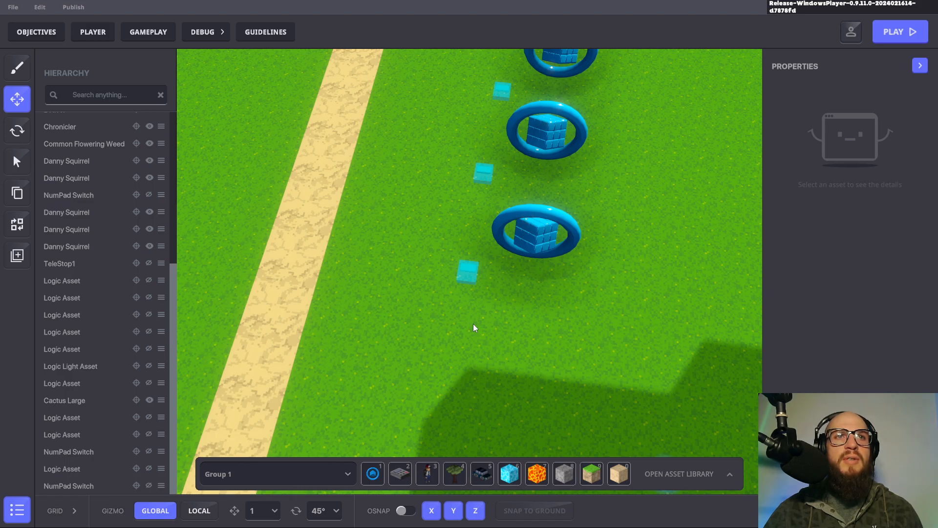
pyautogui.moveTo(473, 324)
pyautogui.mouseDown(button='right')
pyautogui.moveTo(450, 339)
pyautogui.moveTo(458, 329)
pyautogui.moveTo(490, 329)
pyautogui.moveTo(480, 329)
pyautogui.mouseUp(button='right')
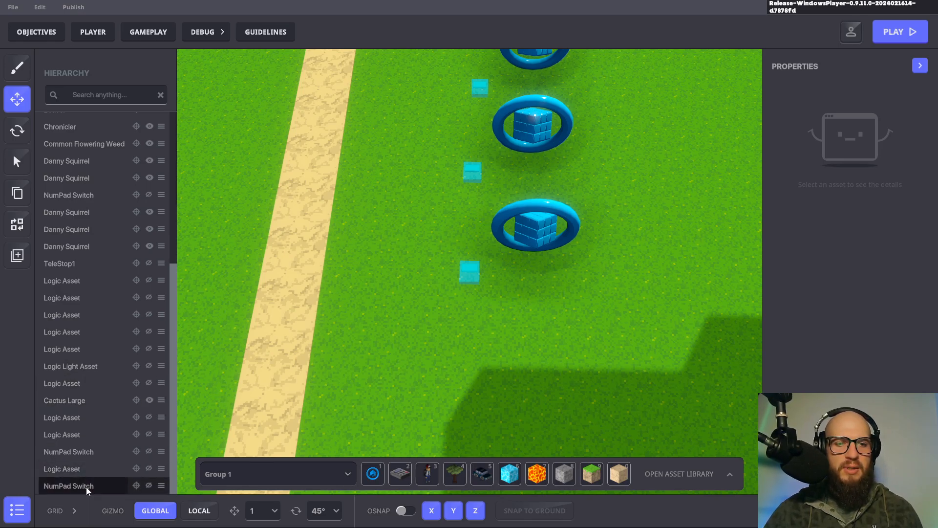
pyautogui.moveTo(86, 487); pyautogui.dragTo(82, 469)
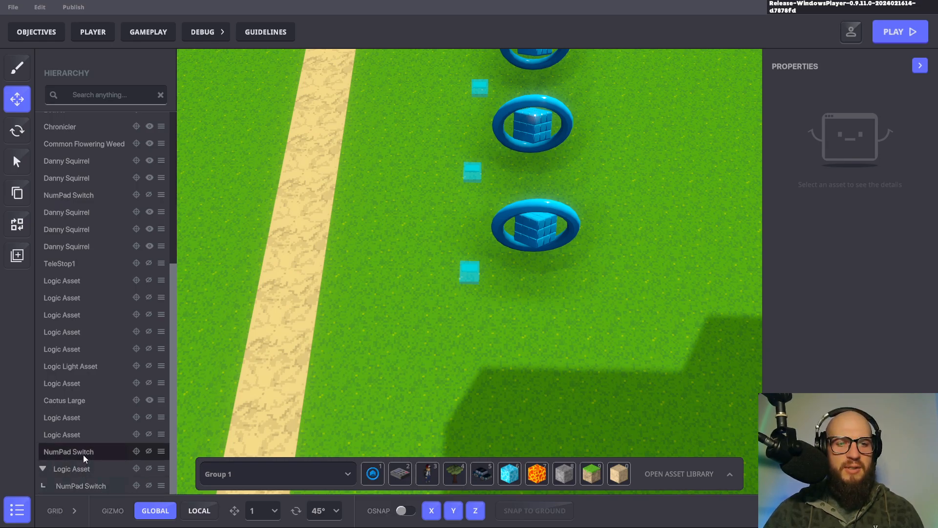
pyautogui.click(77, 468)
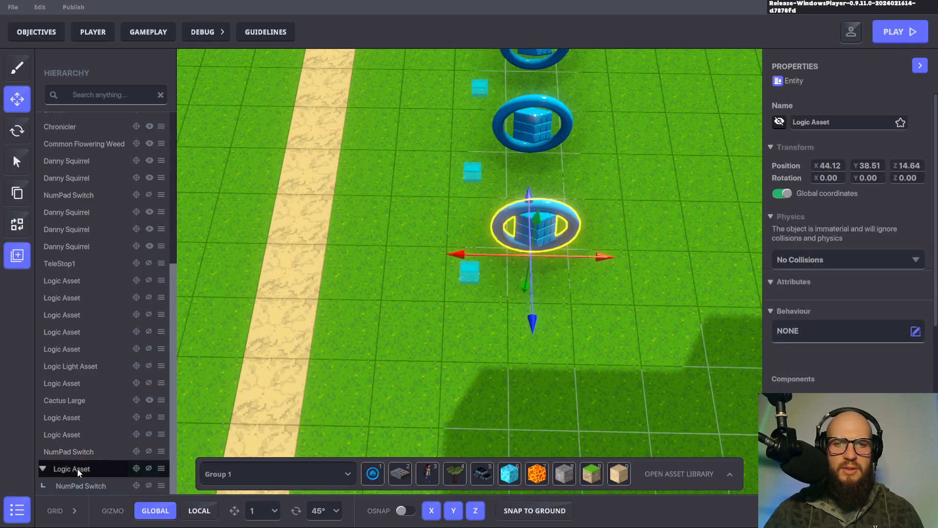
# Test moving the parent Logic Asset together with its NumPad Switch, undo the move, and leave the pair near its original spot
pyautogui.click(343, 383)
pyautogui.click(539, 236)
pyautogui.moveTo(538, 236); pyautogui.dragTo(529, 280)
pyautogui.hotkey('ctrl', 'z')
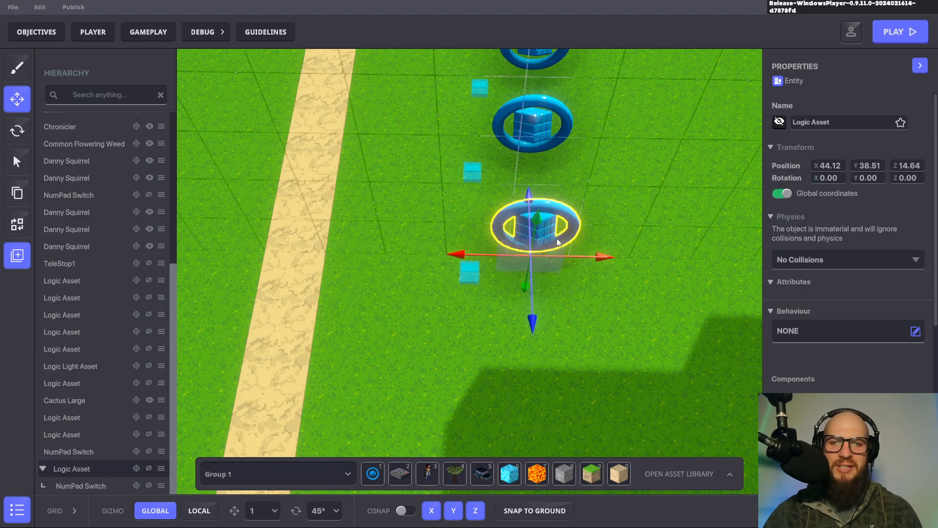
pyautogui.moveTo(545, 270); pyautogui.dragTo(547, 271)
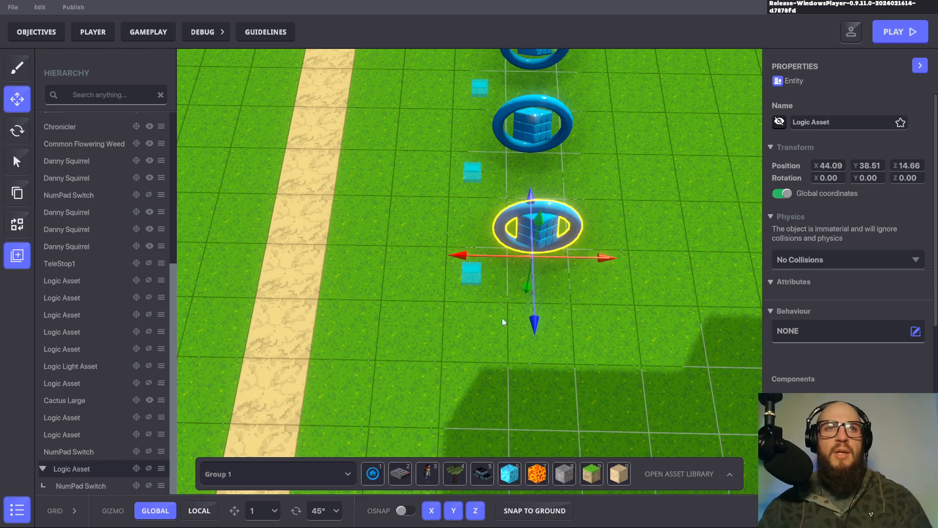
# Delete the two unparented NumPad Switches and their two Logic Assets behind the parented pair
pyautogui.moveTo(577, 311); pyautogui.dragTo(641, 350, button='middle')
pyautogui.moveTo(415, 134); pyautogui.dragTo(642, 328)
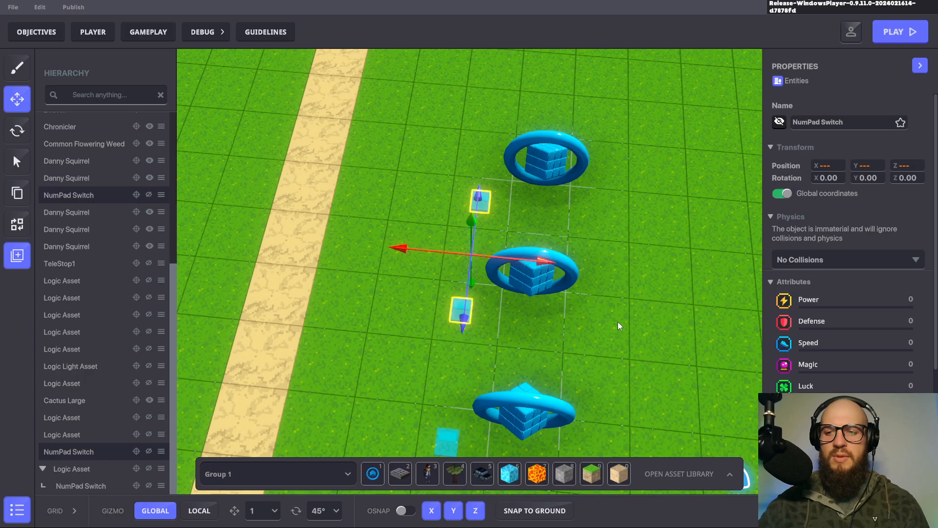
pyautogui.press('Delete')
pyautogui.click(562, 160)
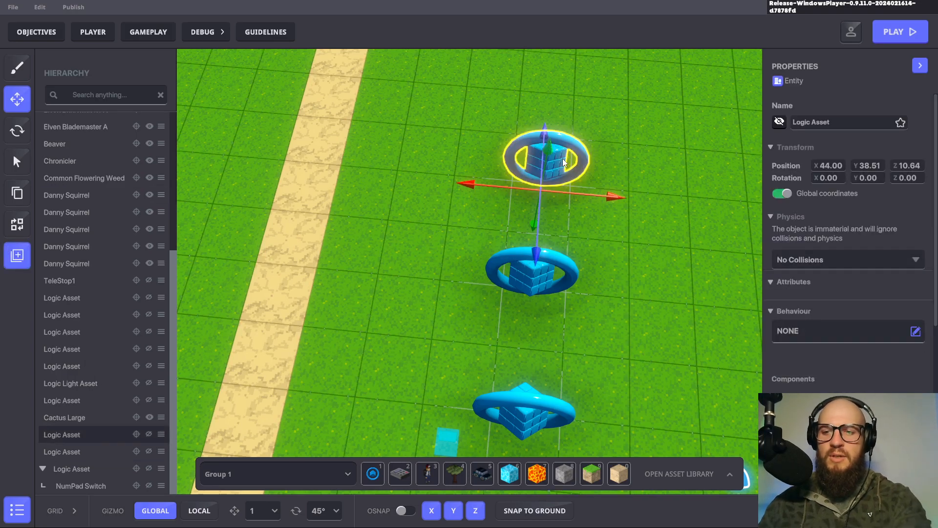
pyautogui.press('Delete')
pyautogui.scroll(-2, 596, 293)
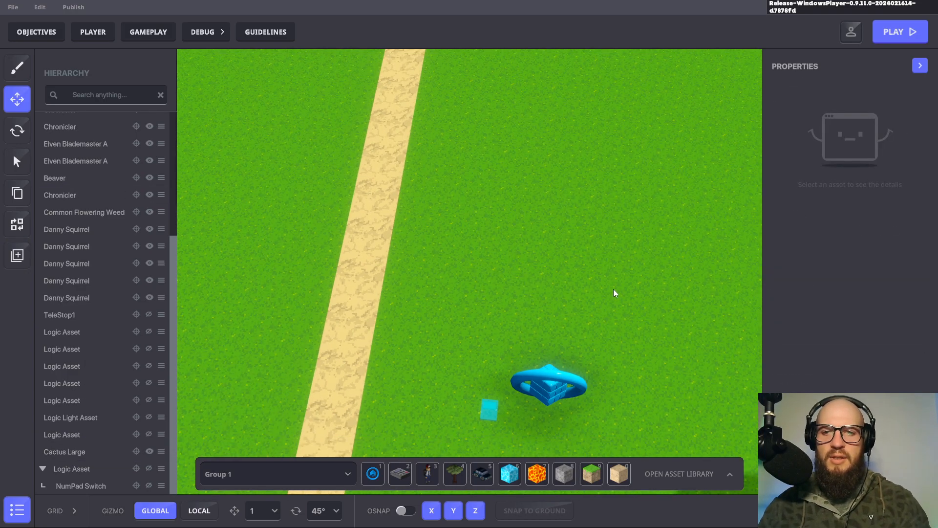
# Duplicate the parented Logic Asset with its NumPad Switch twice, placing the copies in a row beside the path
pyautogui.click(550, 391)
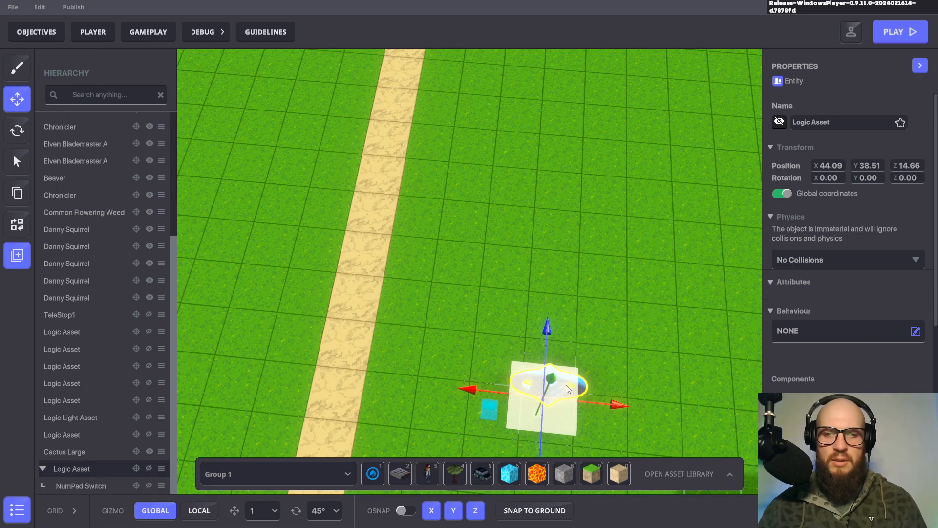
pyautogui.hotkey('ctrl', 'd')
pyautogui.moveTo(624, 386); pyautogui.dragTo(624, 347, button='middle')
pyautogui.hotkey('ctrl', 'd')
pyautogui.moveTo(611, 403); pyautogui.dragTo(568, 422, button='middle')
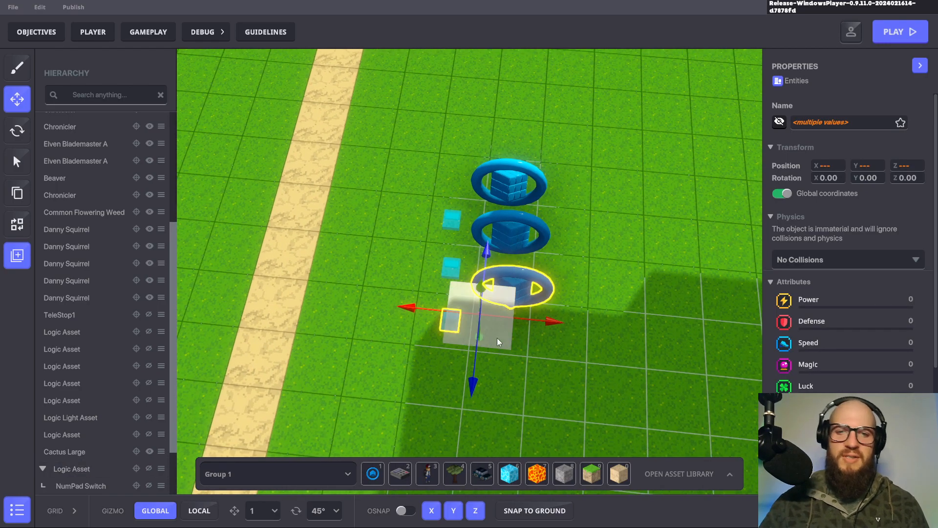
# Move the front Logic Asset and NumPad Switch pair from beside the path into the stone maze, between the blocks near the wall
pyautogui.moveTo(500, 348); pyautogui.dragTo(535, 391, button='right')
pyautogui.moveTo(536, 391); pyautogui.dragTo(546, 359, button='middle')
pyautogui.scroll(-5, 544, 372)
pyautogui.moveTo(494, 391); pyautogui.dragTo(460, 306, button='right')
pyautogui.scroll(-4, 575, 301)
pyautogui.moveTo(459, 307); pyautogui.dragTo(580, 327, button='middle')
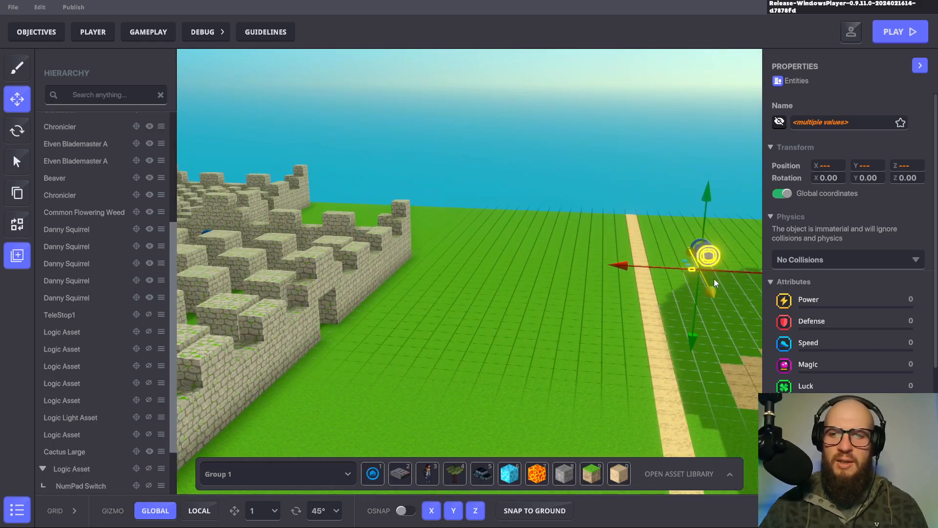
pyautogui.moveTo(714, 275); pyautogui.dragTo(285, 334)
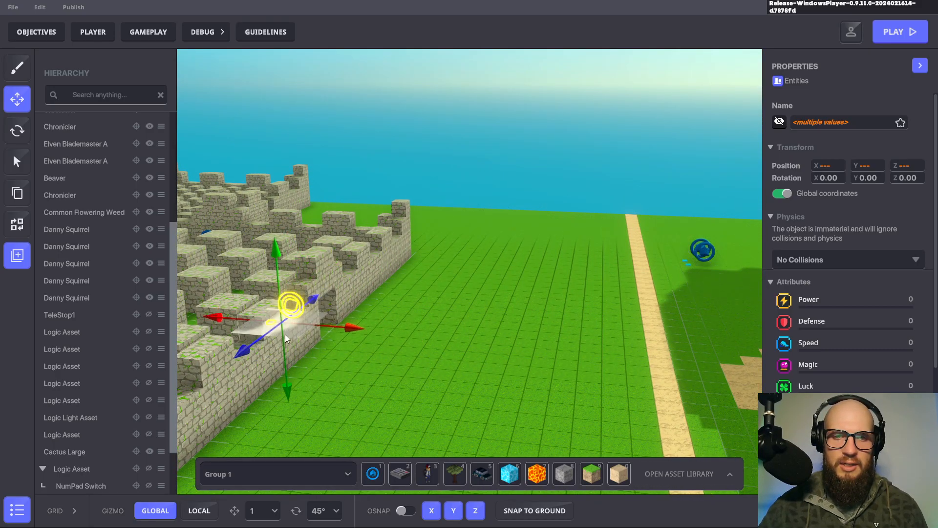
pyautogui.moveTo(363, 300); pyautogui.dragTo(494, 371, button='middle')
pyautogui.moveTo(473, 412); pyautogui.dragTo(491, 426)
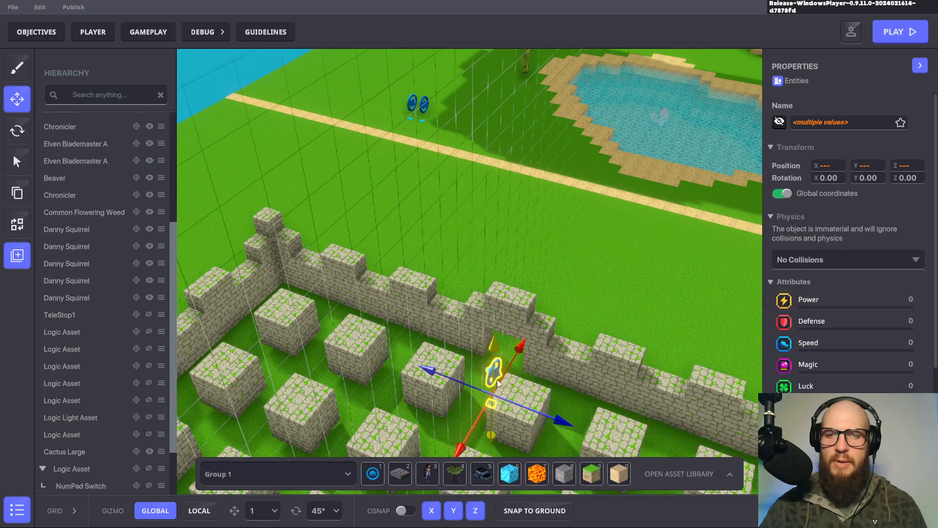
# Select only the Logic Asset in the maze and examine its Speaker component and logic settings
pyautogui.moveTo(567, 267); pyautogui.dragTo(420, 317, button='middle')
pyautogui.moveTo(613, 289); pyautogui.dragTo(605, 300, button='middle')
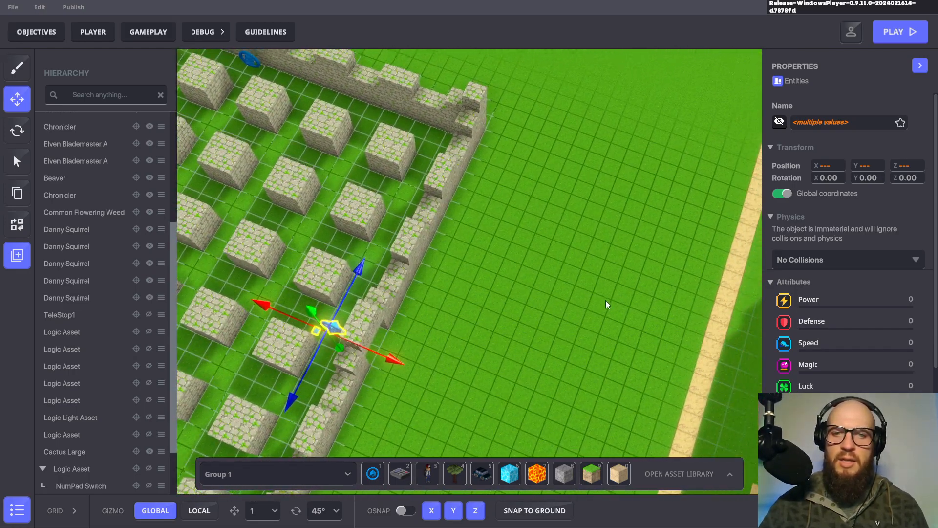
pyautogui.click(428, 323)
pyautogui.click(334, 327)
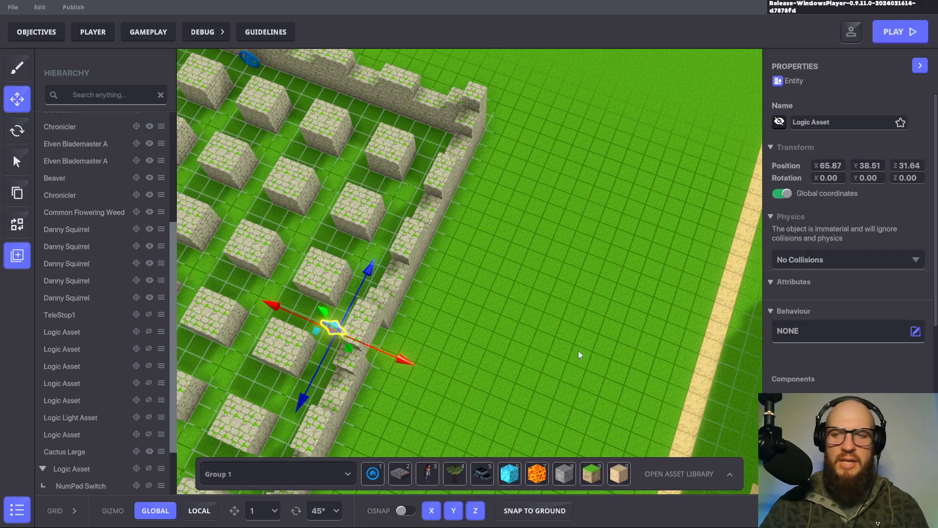
pyautogui.scroll(-4, 841, 367)
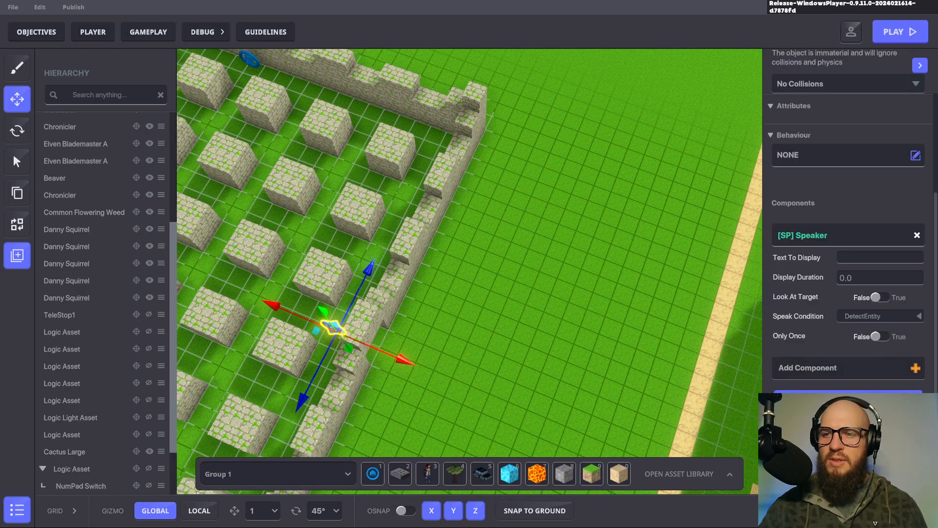
pyautogui.scroll(-1, 899, 327)
pyautogui.moveTo(607, 382); pyautogui.dragTo(575, 456, button='middle')
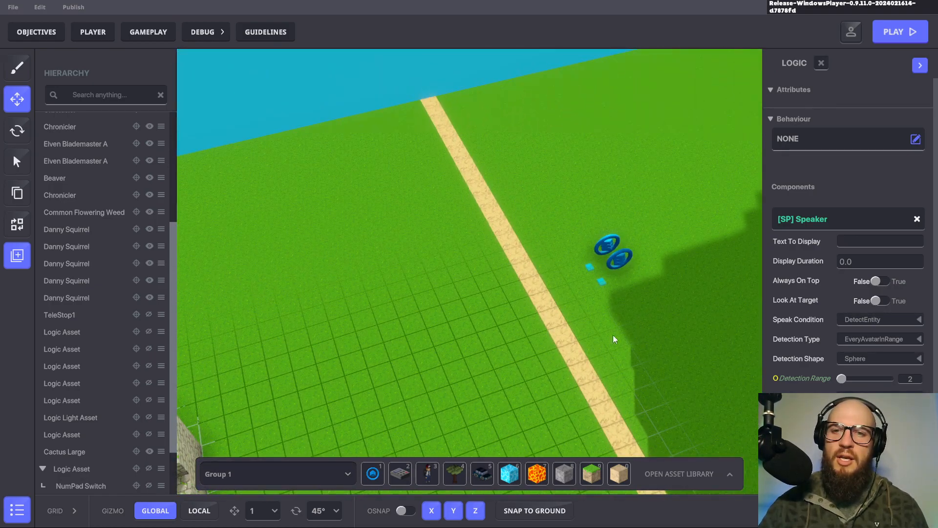
# Move one of the Logic Asset and NumPad Switch pairs from beside the path to the stone maze's outer wall
pyautogui.click(620, 261)
pyautogui.moveTo(609, 283); pyautogui.dragTo(237, 323)
pyautogui.moveTo(320, 333); pyautogui.dragTo(530, 282, button='middle')
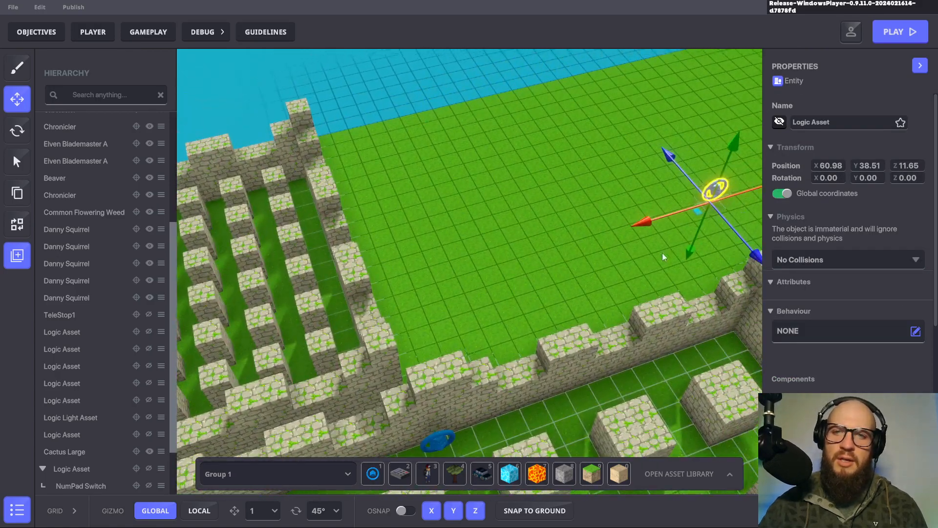
pyautogui.moveTo(709, 224); pyautogui.dragTo(298, 290)
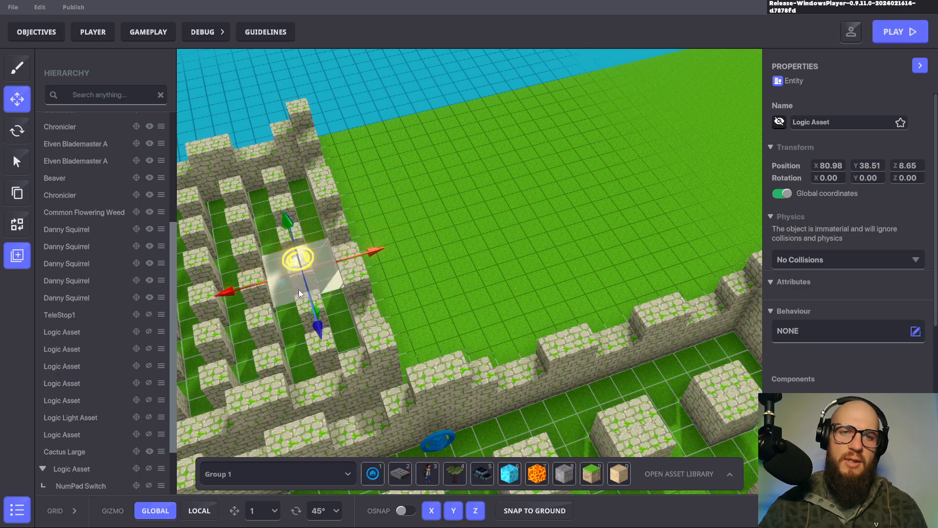
# Set the move snap to 0.5, centre the Logic Asset in the maze wall's entrance gap and check its Speaker settings
pyautogui.moveTo(298, 289); pyautogui.dragTo(364, 239, button='middle')
pyautogui.moveTo(364, 239); pyautogui.dragTo(248, 212, button='right')
pyautogui.scroll(3, 526, 214)
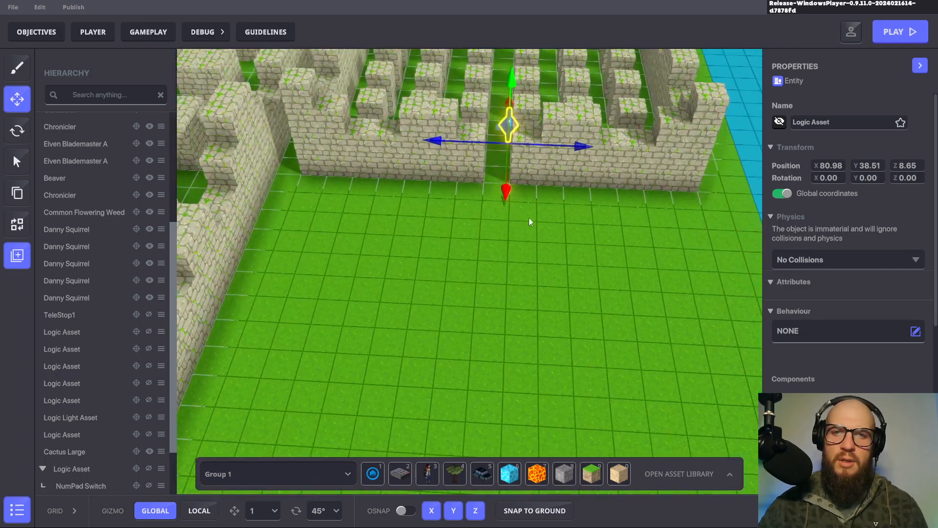
pyautogui.moveTo(526, 214); pyautogui.dragTo(534, 286, button='middle')
pyautogui.moveTo(535, 292); pyautogui.dragTo(509, 214, button='right')
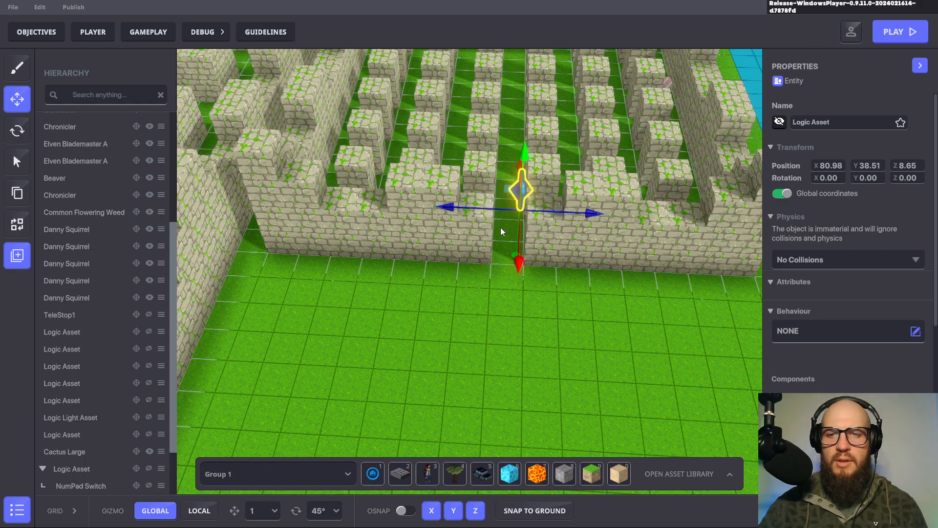
pyautogui.click(271, 511)
pyautogui.click(255, 450)
pyautogui.moveTo(518, 230)
pyautogui.mouseDown()
pyautogui.moveTo(488, 218)
pyautogui.moveTo(517, 244)
pyautogui.mouseUp()
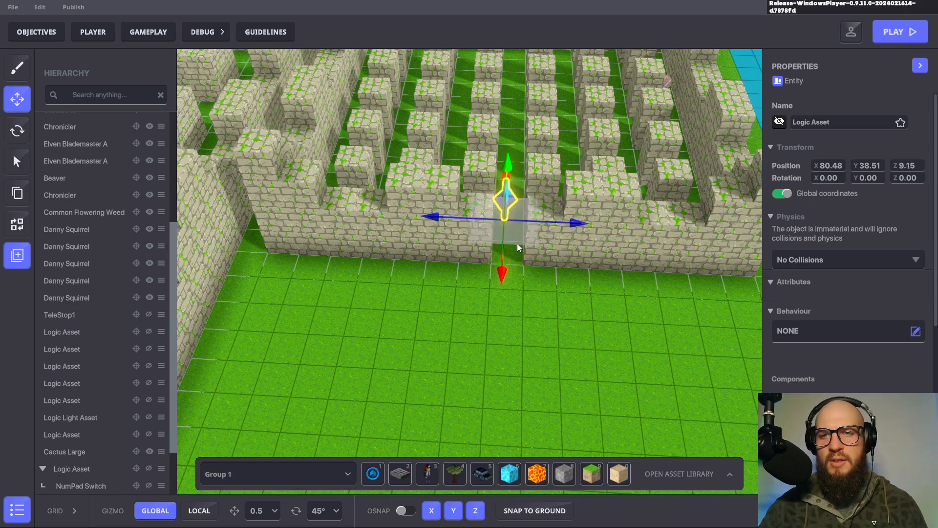
pyautogui.scroll(-5, 860, 348)
pyautogui.click(861, 348)
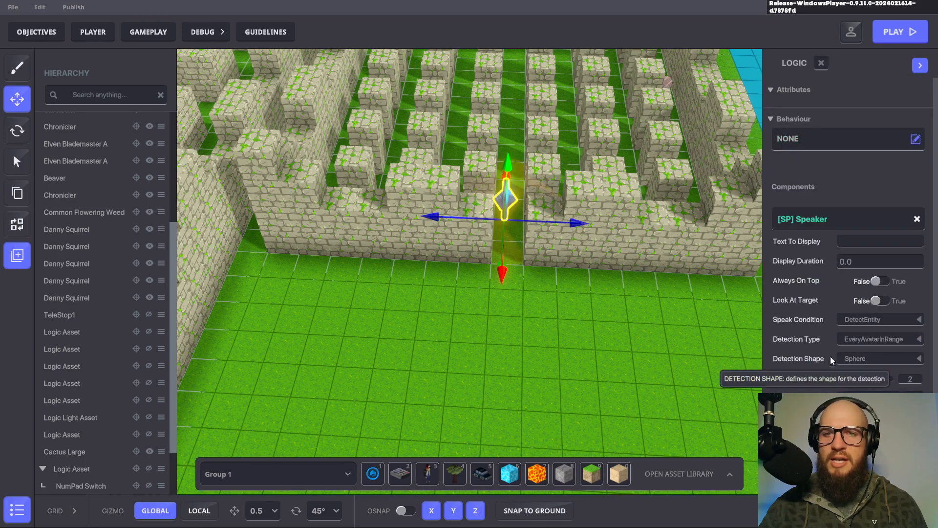
# Move the remaining Logic Asset and NumPad Switch pair from beside the path to above the small sandstone pyramid beyond the pond
pyautogui.moveTo(555, 315); pyautogui.dragTo(486, 229, button='right')
pyautogui.scroll(-5, 506, 319)
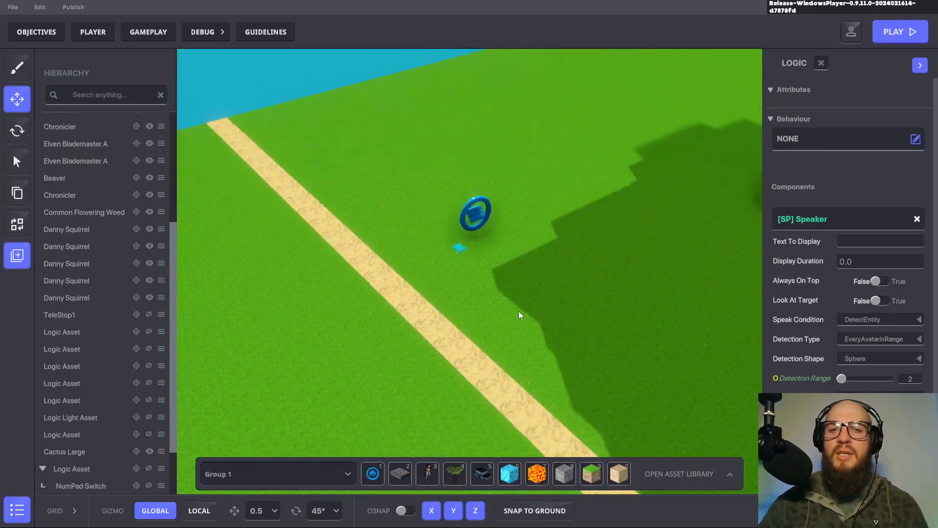
pyautogui.click(573, 266)
pyautogui.click(518, 254)
pyautogui.moveTo(662, 272); pyautogui.dragTo(530, 291, button='right')
pyautogui.press('d')
pyautogui.scroll(-2, 260, 261)
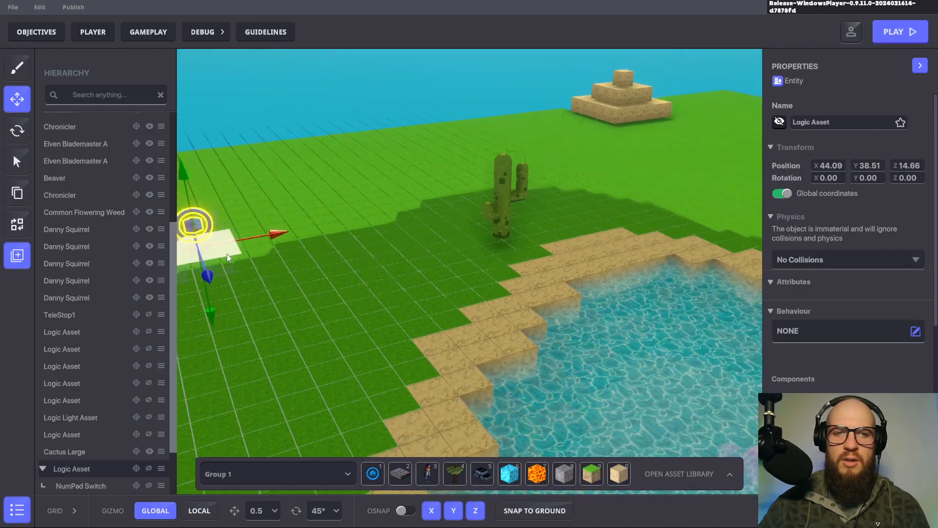
pyautogui.moveTo(236, 242); pyautogui.dragTo(610, 121)
pyautogui.moveTo(610, 122); pyautogui.dragTo(506, 234, button='right')
pyautogui.moveTo(421, 207); pyautogui.dragTo(423, 124)
pyautogui.moveTo(409, 180); pyautogui.dragTo(369, 211)
# Lower the Logic Asset pair over the pyramid to a Y position of 41.51
pyautogui.moveTo(370, 211); pyautogui.dragTo(481, 181, button='right')
pyautogui.scroll(6, 477, 191)
pyautogui.scroll(-6, 415, 237)
pyautogui.moveTo(408, 240); pyautogui.dragTo(525, 247, button='right')
pyautogui.scroll(4, 509, 298)
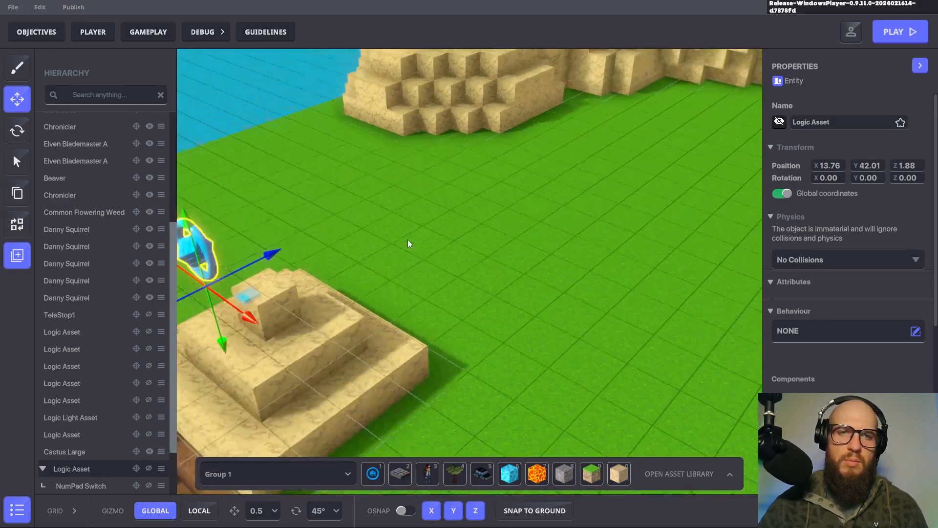
pyautogui.moveTo(509, 298); pyautogui.dragTo(408, 332, button='right')
pyautogui.moveTo(405, 241)
pyautogui.mouseDown()
pyautogui.moveTo(403, 264)
pyautogui.moveTo(403, 252)
pyautogui.mouseUp()
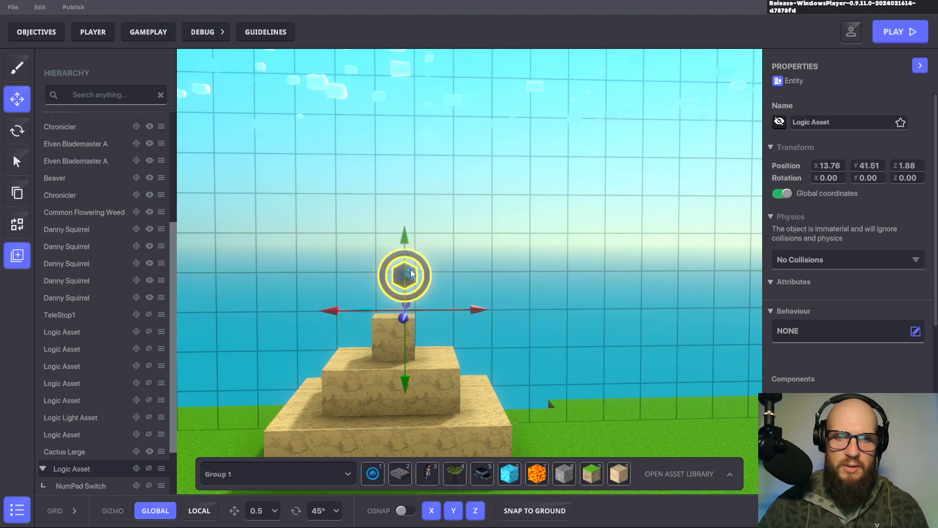
pyautogui.moveTo(471, 311); pyautogui.dragTo(462, 313)
# Centre the Logic Asset pair over the pyramid's top block at X 13.76 and Z 2.88
pyautogui.moveTo(462, 313); pyautogui.dragTo(324, 464, button='right')
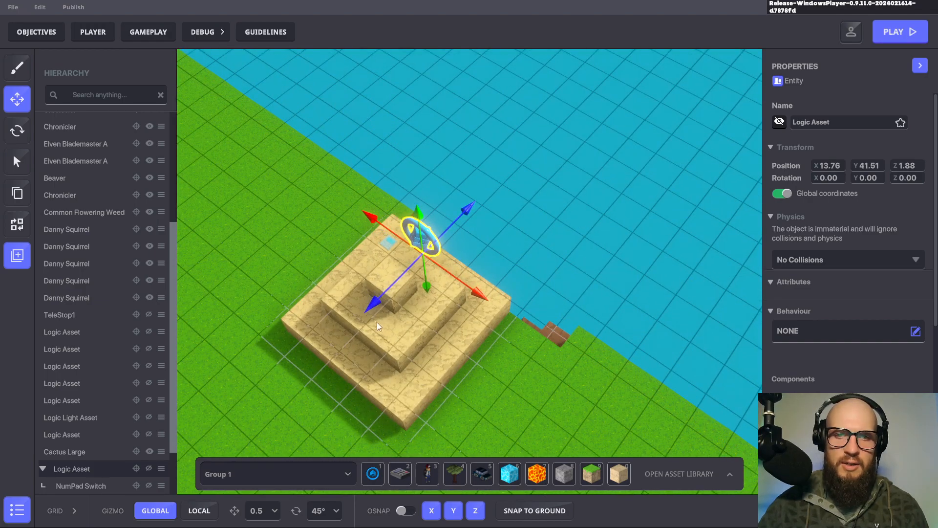
pyautogui.moveTo(371, 314); pyautogui.dragTo(352, 335)
pyautogui.moveTo(381, 336); pyautogui.dragTo(490, 385, button='right')
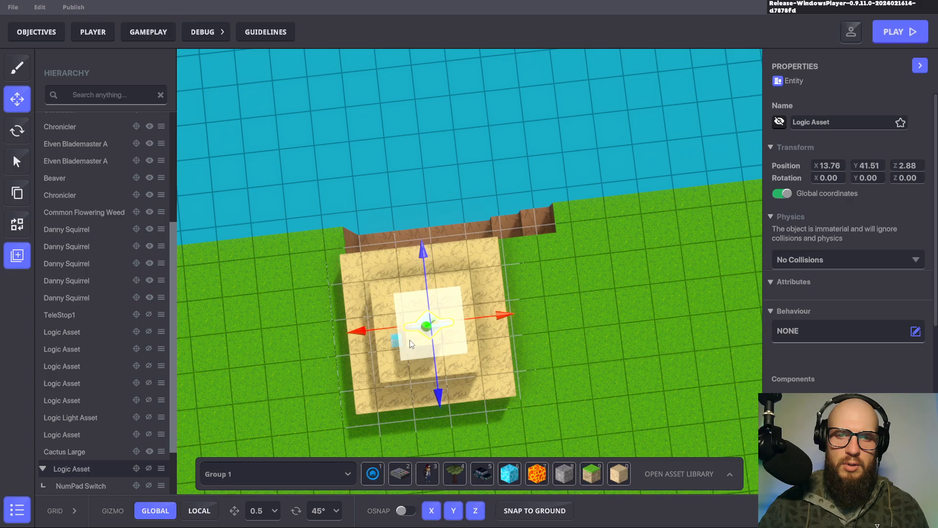
pyautogui.moveTo(410, 344); pyautogui.dragTo(420, 342)
pyautogui.moveTo(420, 342); pyautogui.dragTo(118, 286, button='right')
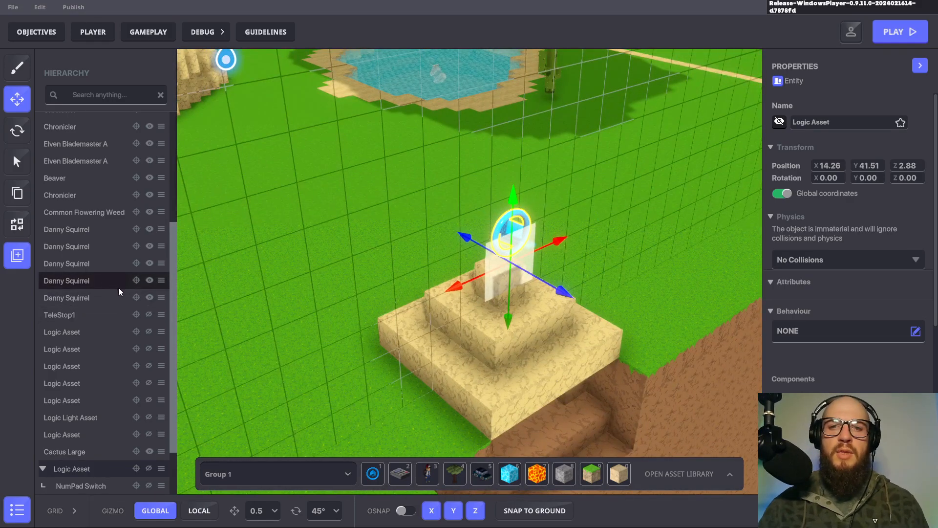
pyautogui.moveTo(459, 291); pyautogui.dragTo(449, 294)
# Save the changes to the experience
pyautogui.moveTo(449, 294); pyautogui.dragTo(185, 239, button='right')
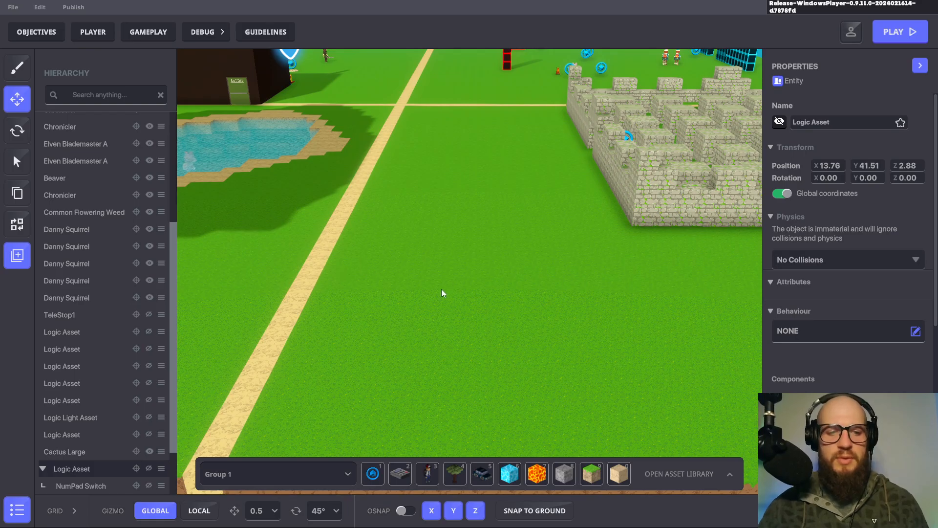
pyautogui.hotkey('ctrl', 's')
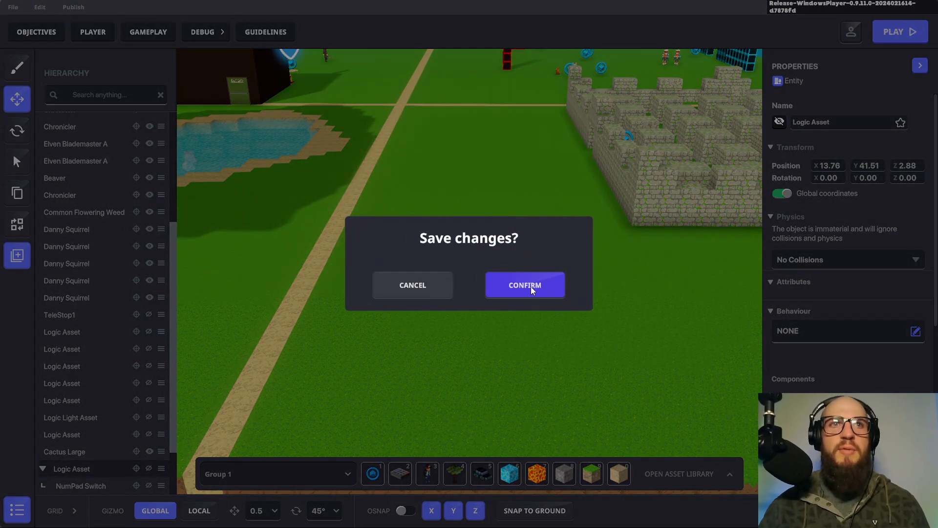
pyautogui.click(531, 286)
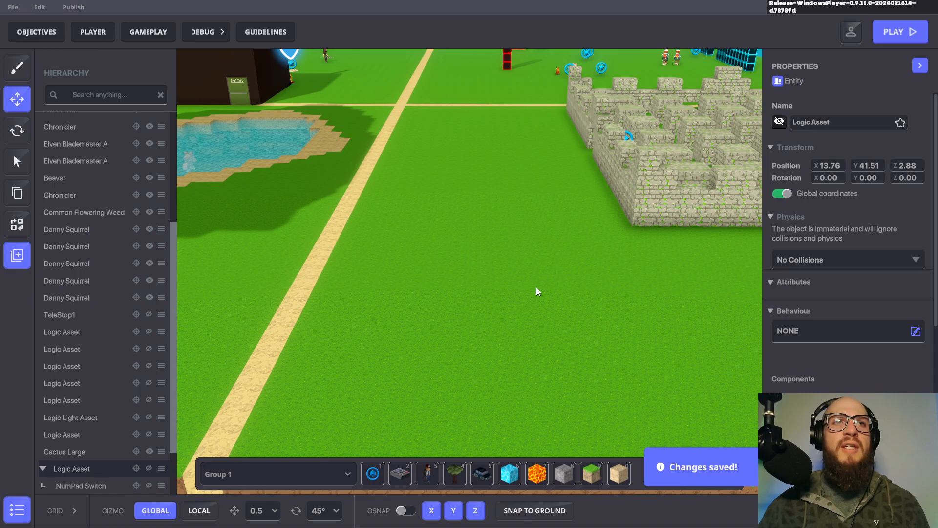
# Reorder the first nested NumPad Switch above its Logic Asset in the hierarchy and try to nest it back underneath
pyautogui.scroll(-2, 97, 347)
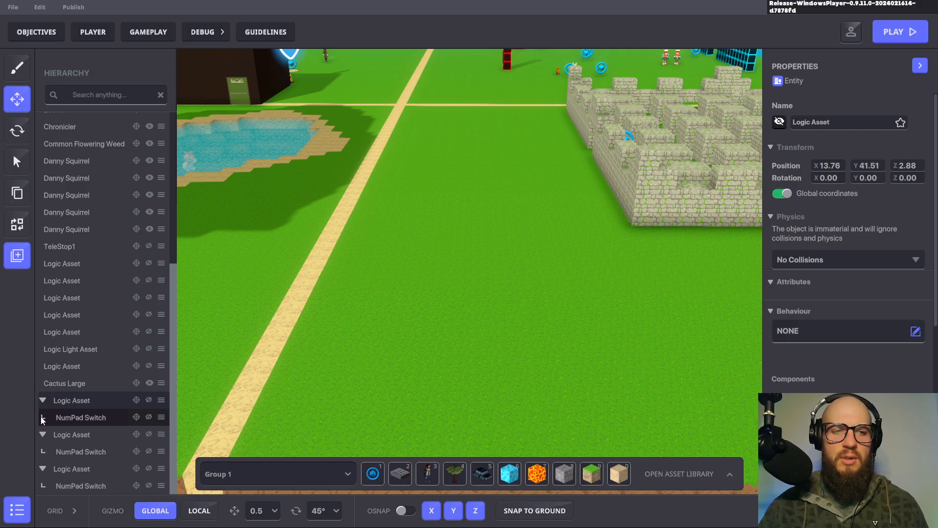
pyautogui.moveTo(42, 419); pyautogui.dragTo(51, 427)
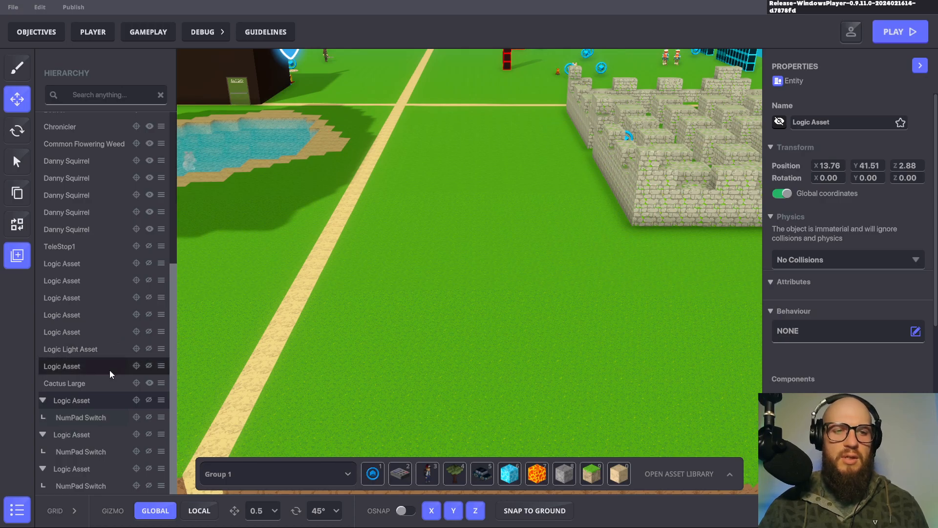
pyautogui.moveTo(75, 418); pyautogui.dragTo(95, 393)
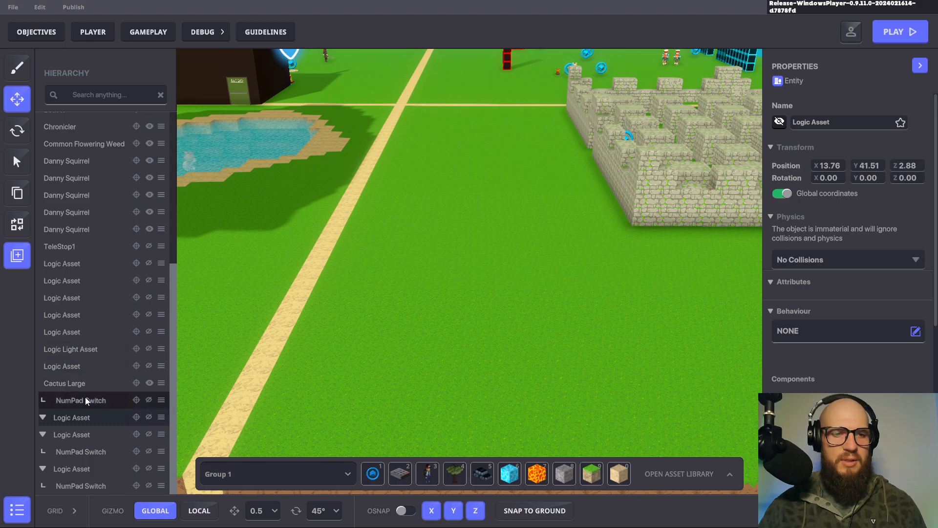
pyautogui.moveTo(87, 400); pyautogui.dragTo(77, 423)
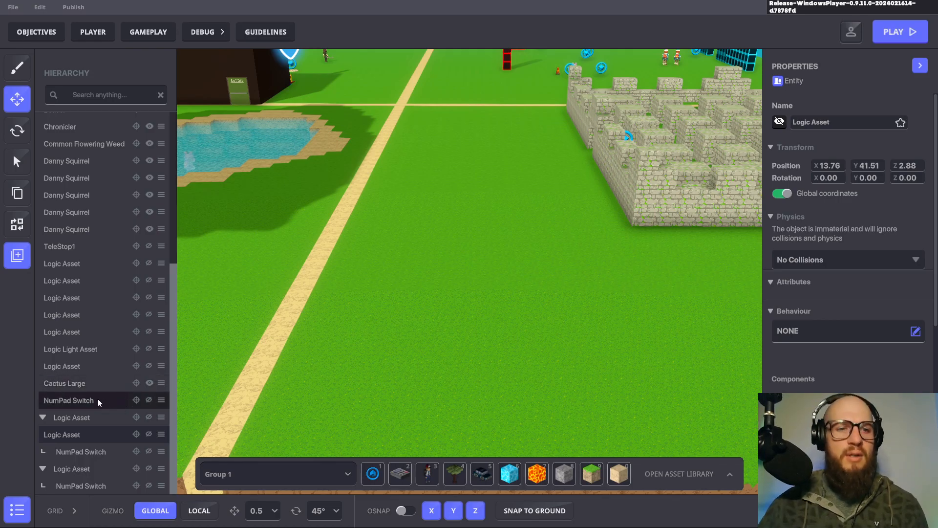
# Check the reordered Logic Asset's available options and nested children in the hierarchy, and clear the selection
pyautogui.click(162, 418)
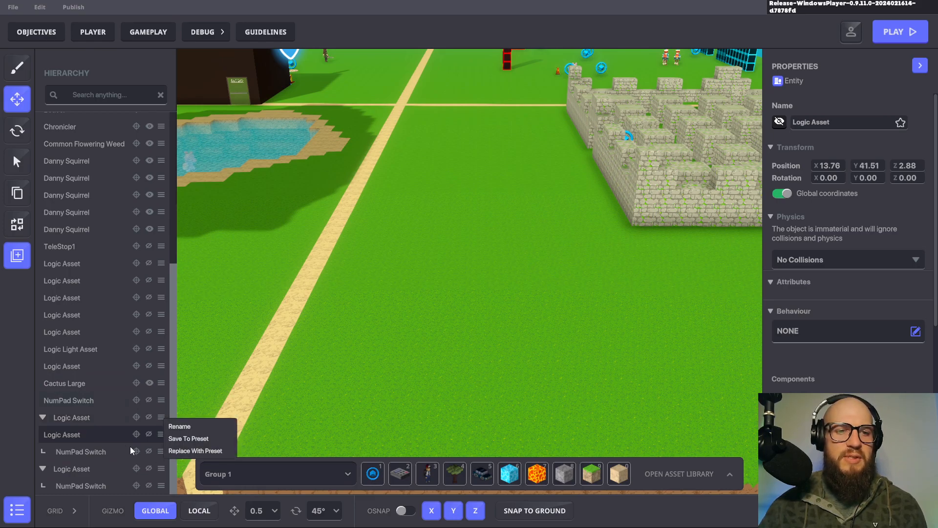
pyautogui.click(96, 432)
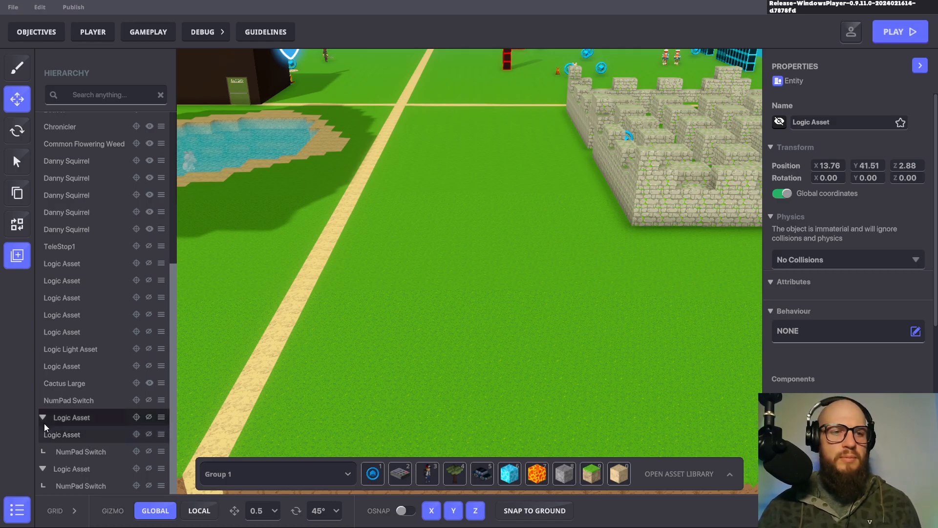
pyautogui.scroll(1, 44, 417)
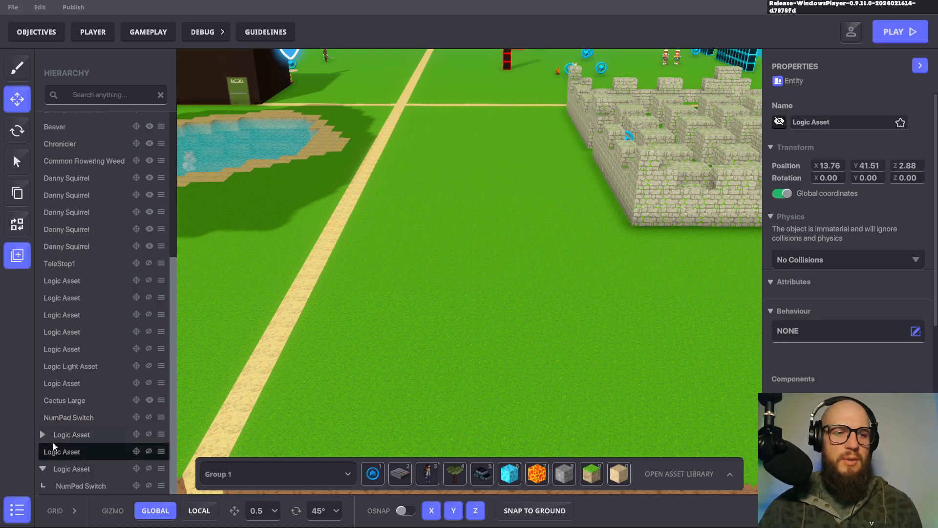
pyautogui.scroll(-1, 43, 433)
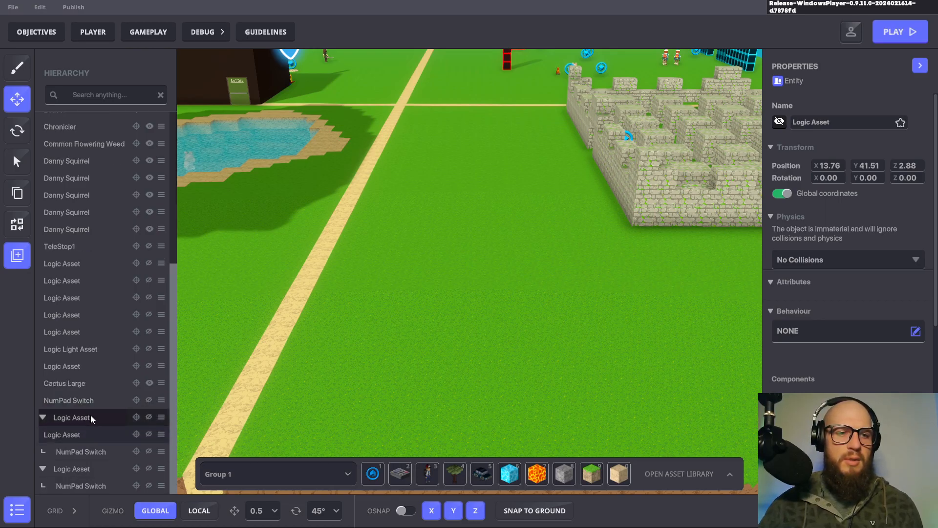
pyautogui.scroll(3, 81, 429)
pyautogui.scroll(-3, 81, 429)
pyautogui.click(382, 309)
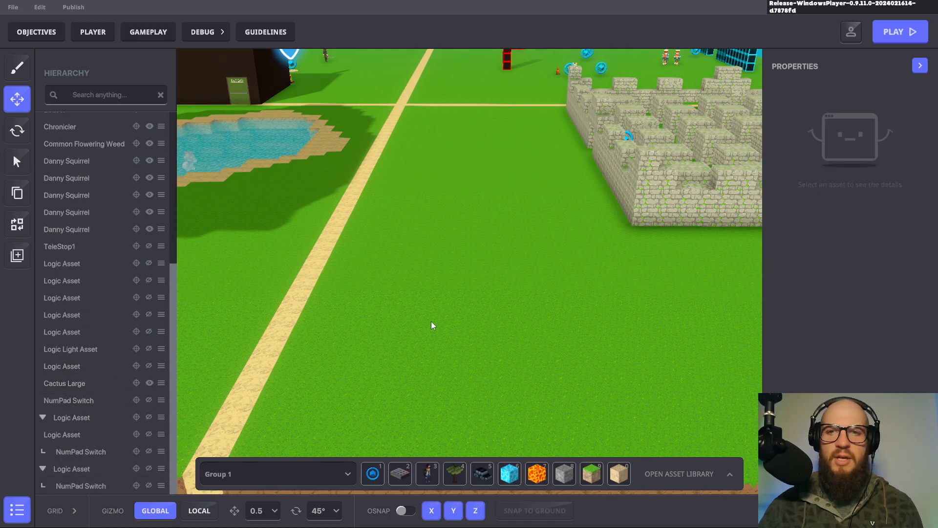
# Hide the asset properties and the hierarchy to give the map view more room
pyautogui.click(920, 67)
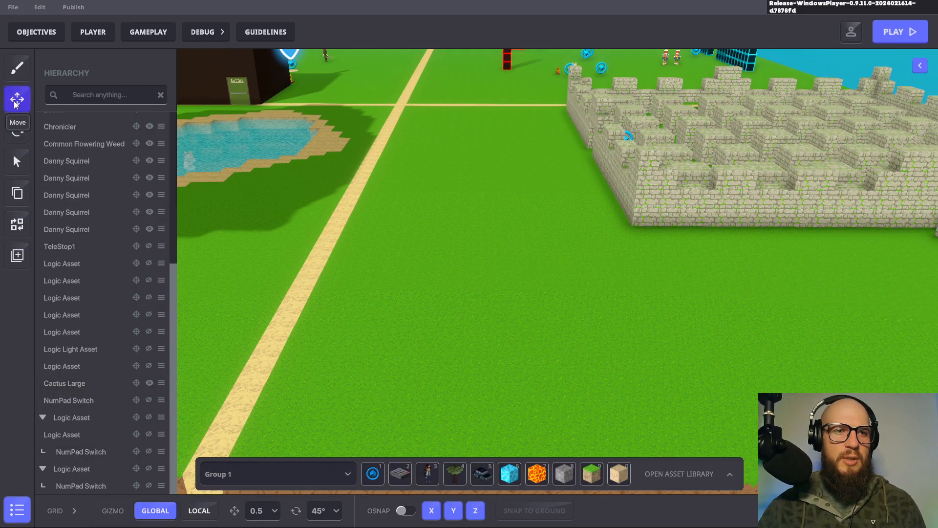
pyautogui.click(18, 510)
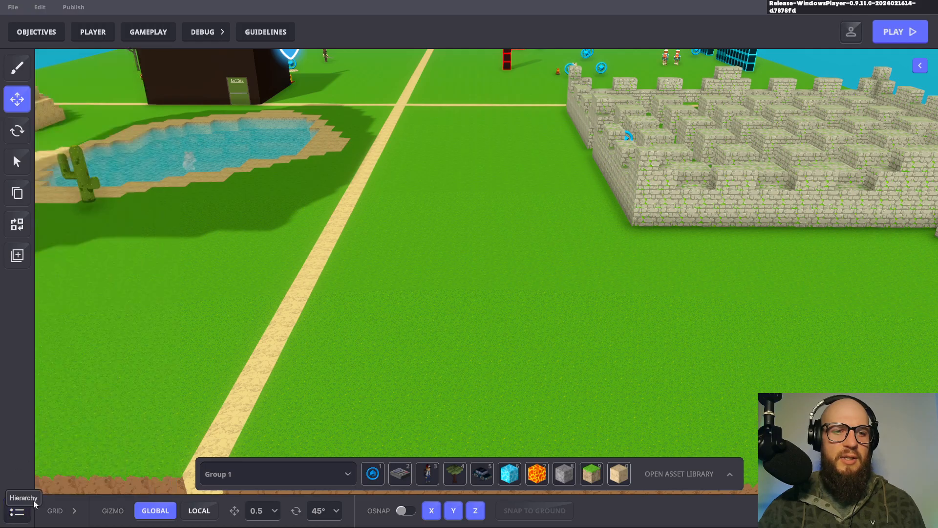
pyautogui.moveTo(437, 319); pyautogui.dragTo(448, 334, button='middle')
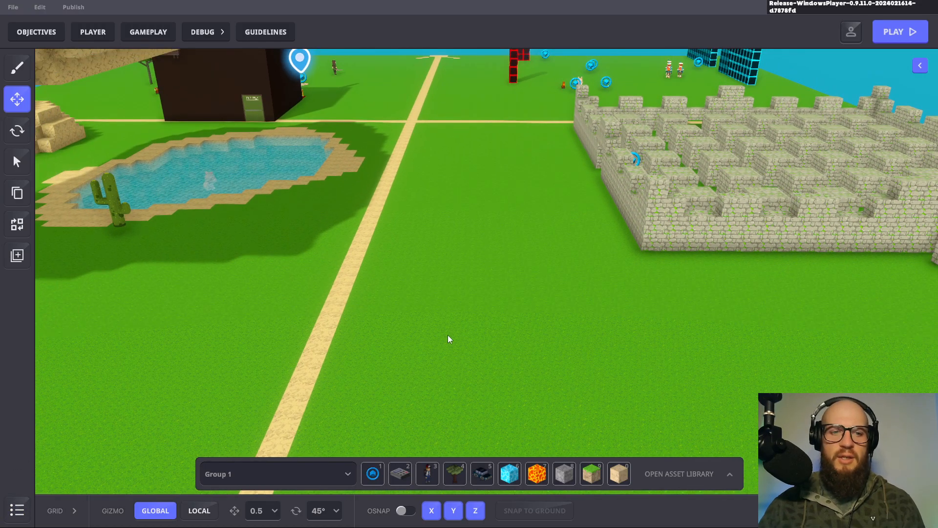
# Start a playtest and run the character past the squirrel and the blue grid gate to the red tower
pyautogui.hotkey('ctrl', 'p')
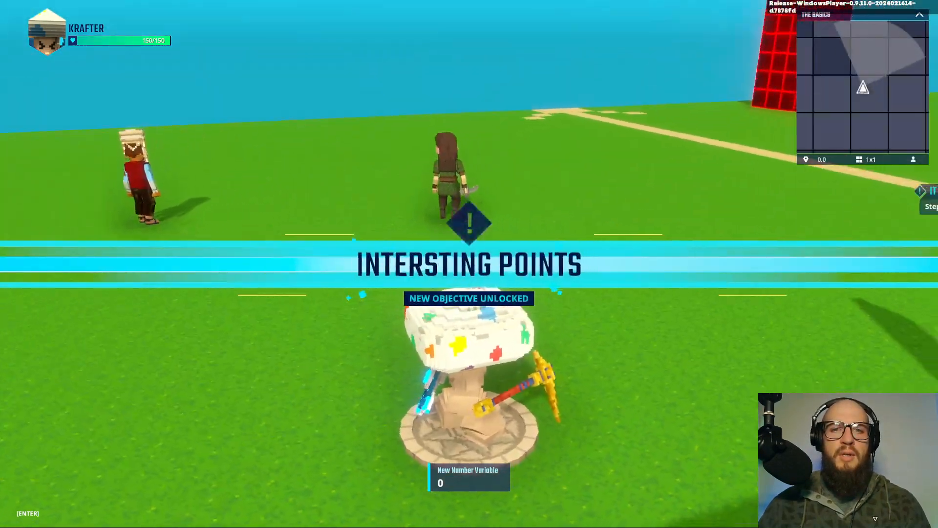
pyautogui.press('w')
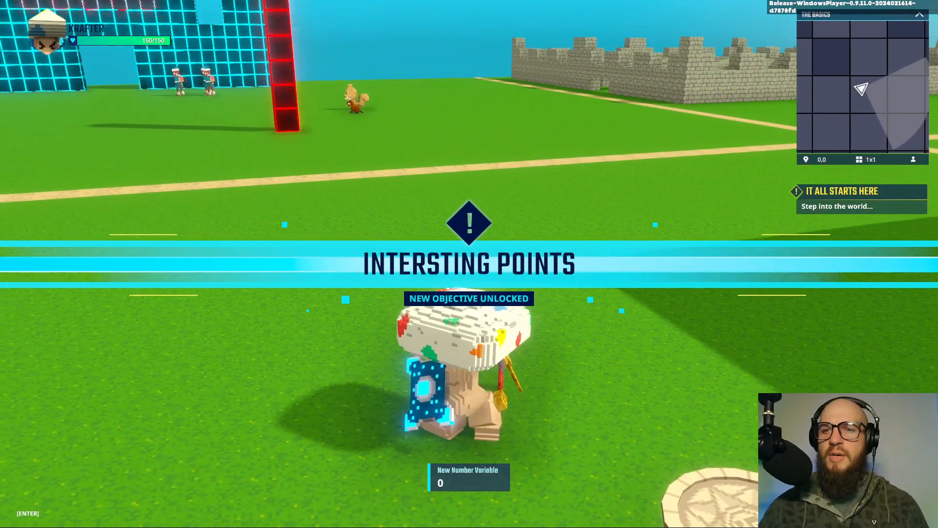
pyautogui.press('w')
pyautogui.press('w')
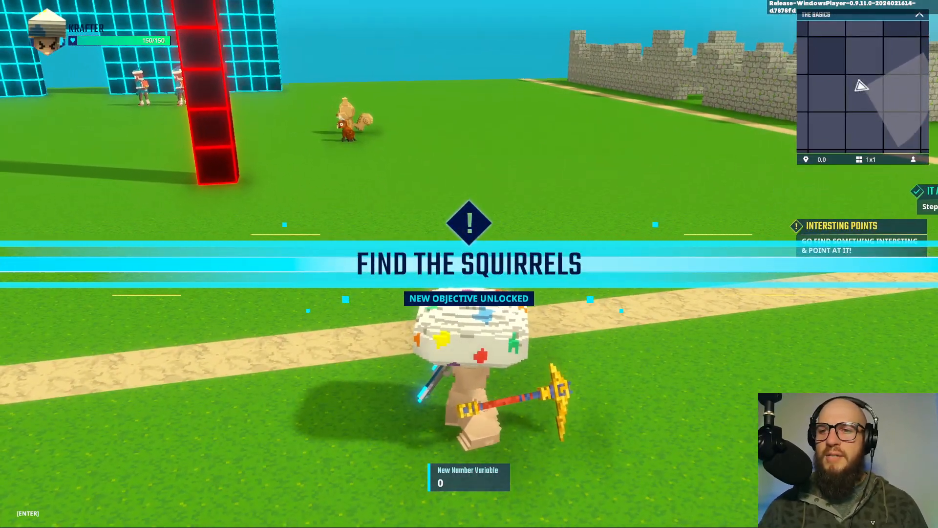
pyautogui.press('w')
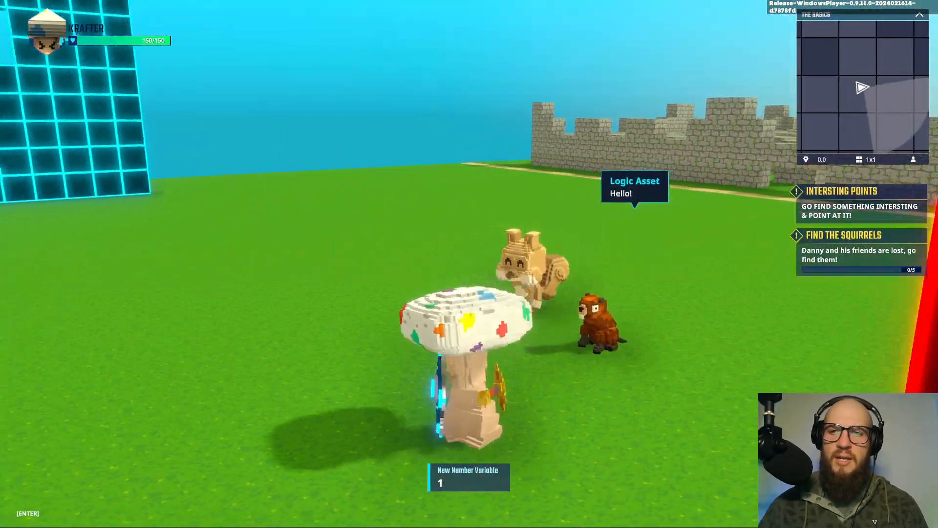
pyautogui.press('w')
pyautogui.press('w')
pyautogui.press('w')
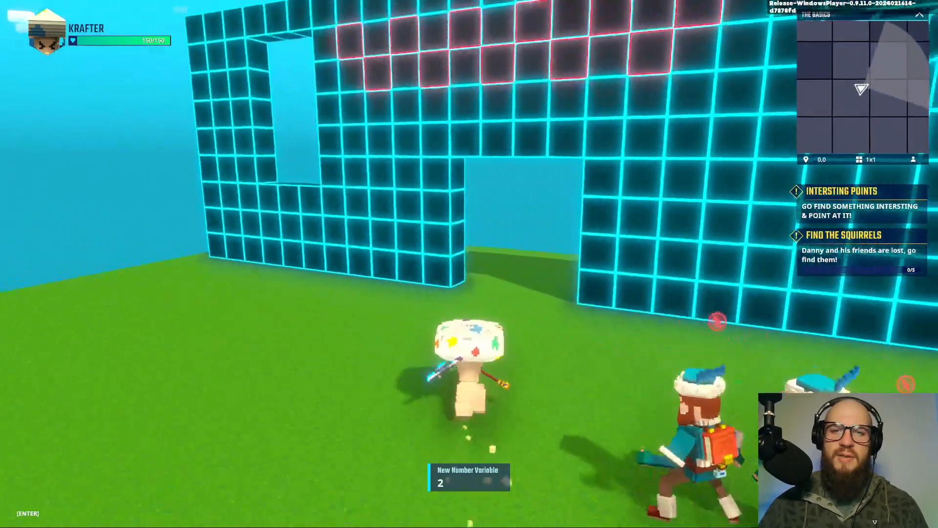
pyautogui.press('w')
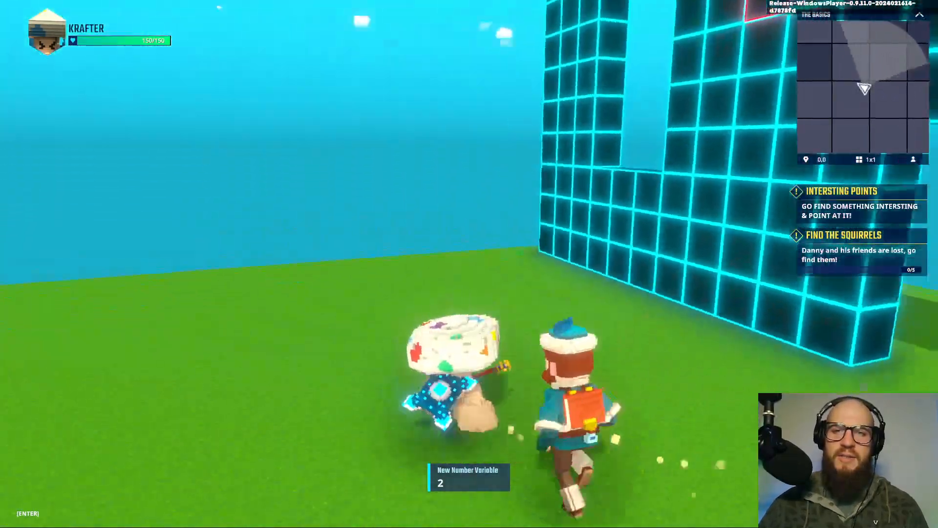
pyautogui.press('w')
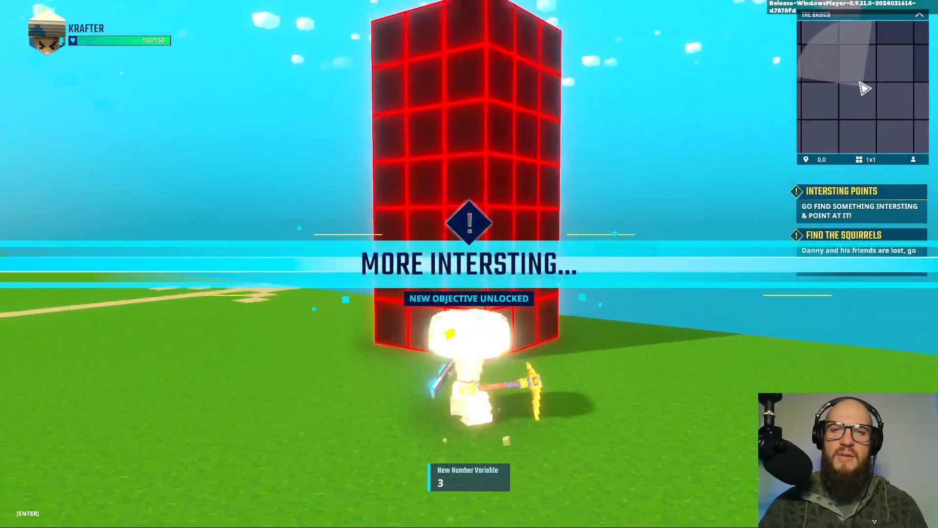
# Run the character across the field into the stone maze to test its points of interest, and end the playtest
pyautogui.press('s')
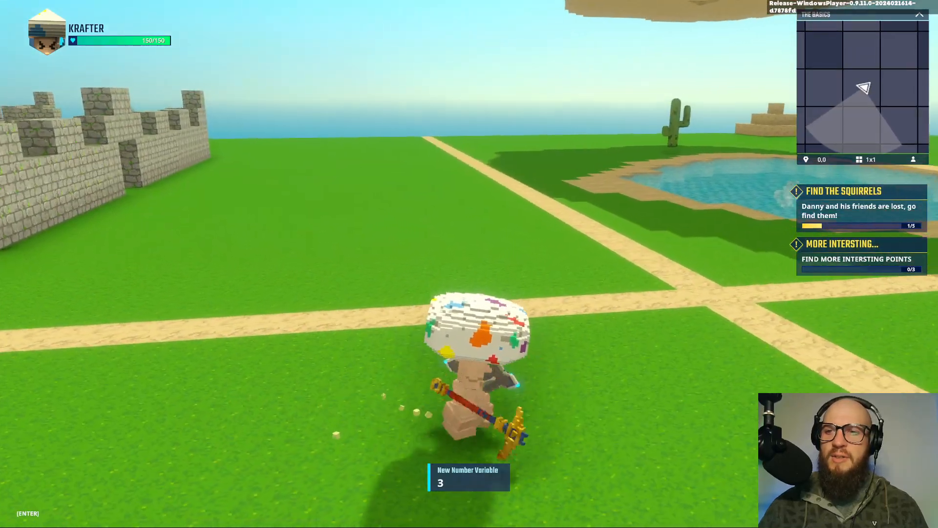
pyautogui.press('w')
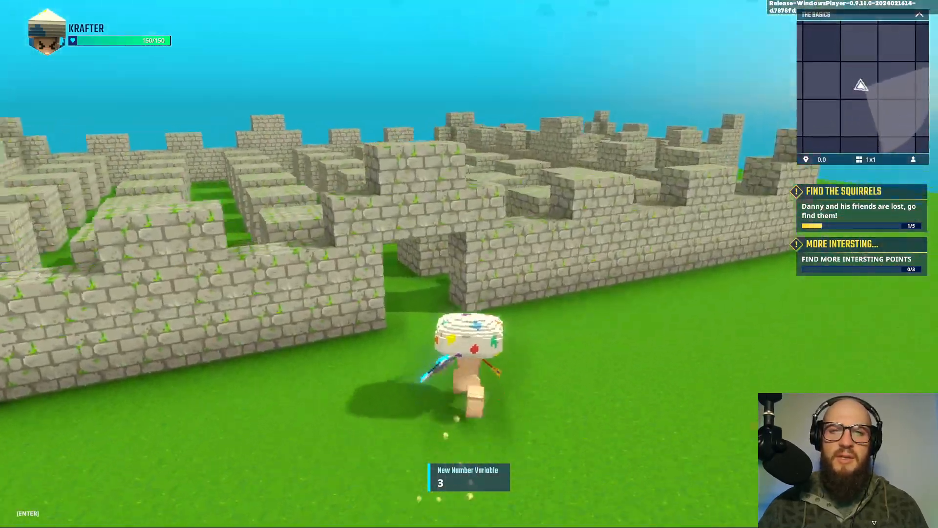
pyautogui.press('w')
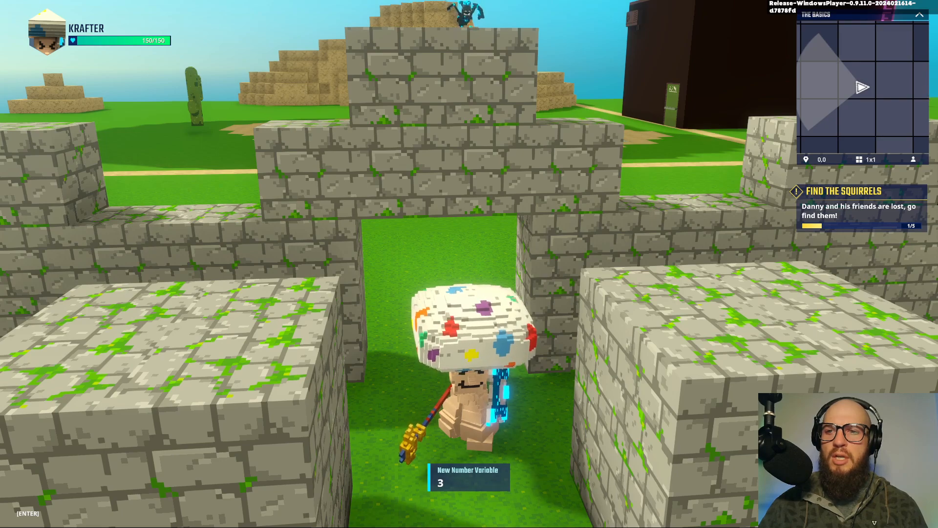
pyautogui.press('Escape')
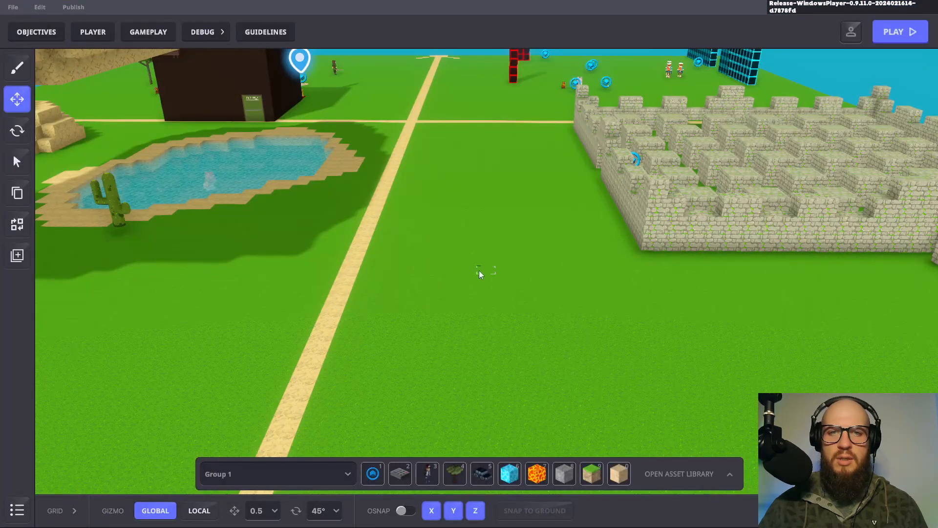
# Select the Logic Asset at the stone maze and open the logic settings of its Speaker component
pyautogui.moveTo(437, 281); pyautogui.dragTo(527, 384, button='middle')
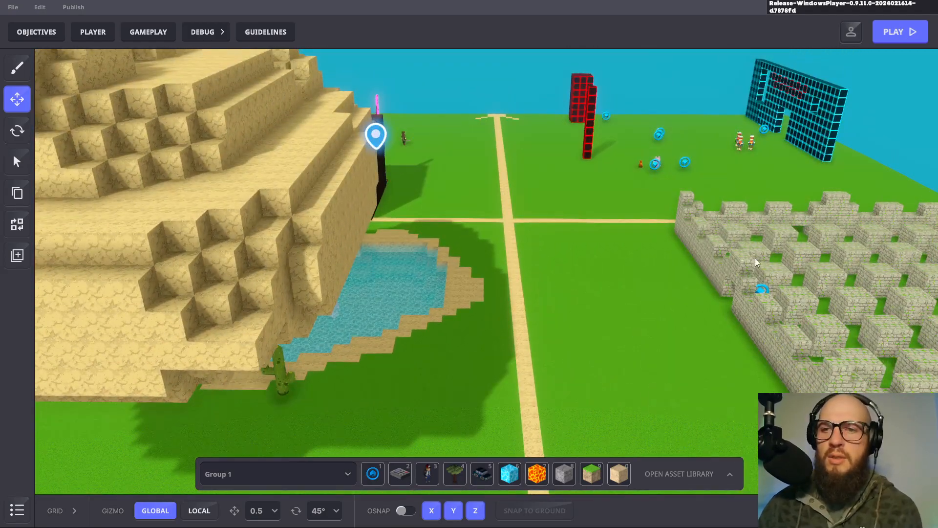
pyautogui.click(761, 294)
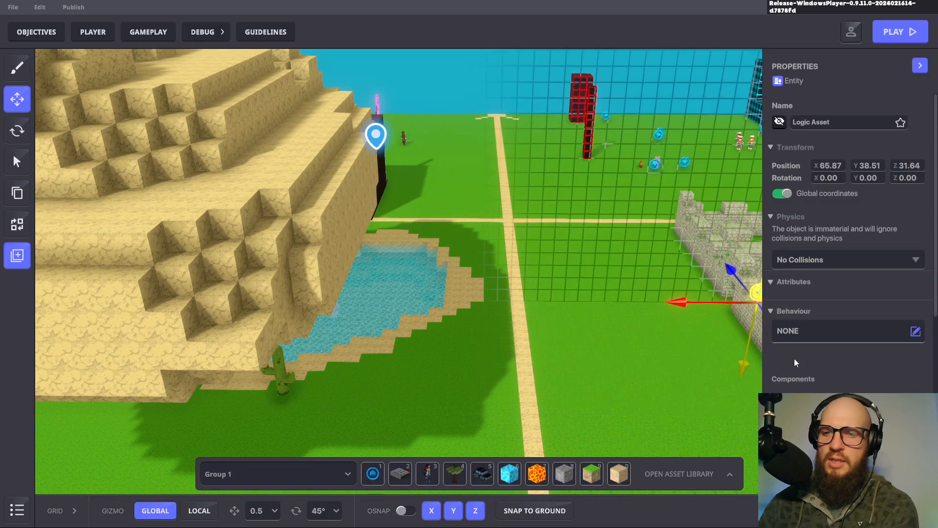
pyautogui.scroll(-5, 808, 384)
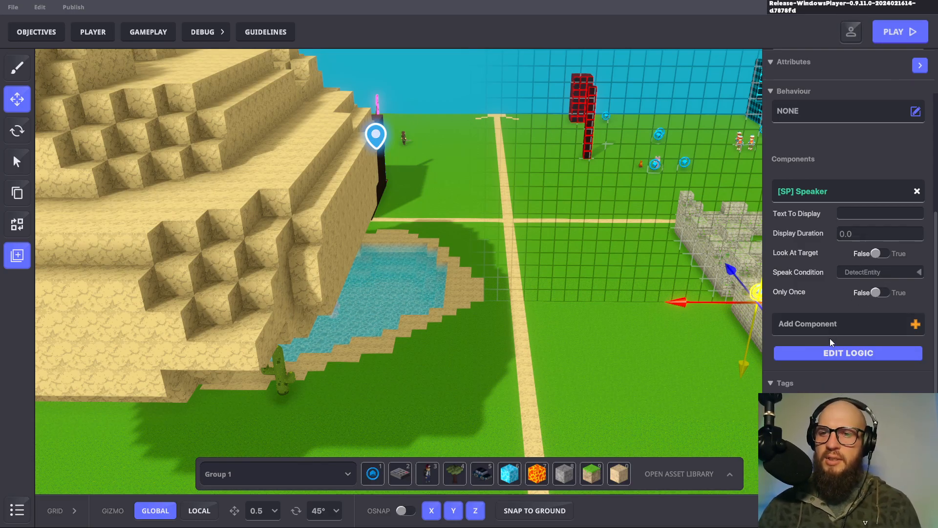
pyautogui.click(832, 352)
pyautogui.scroll(-1, 820, 339)
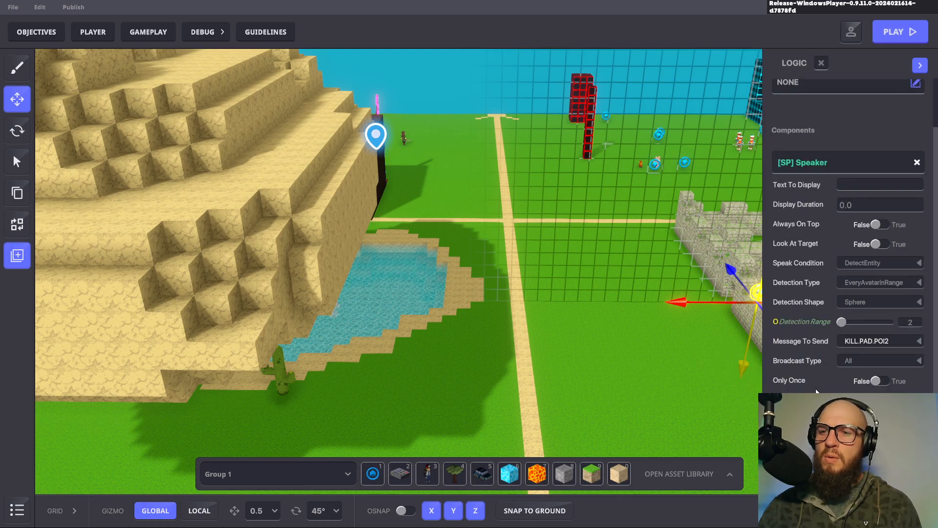
pyautogui.click(905, 342)
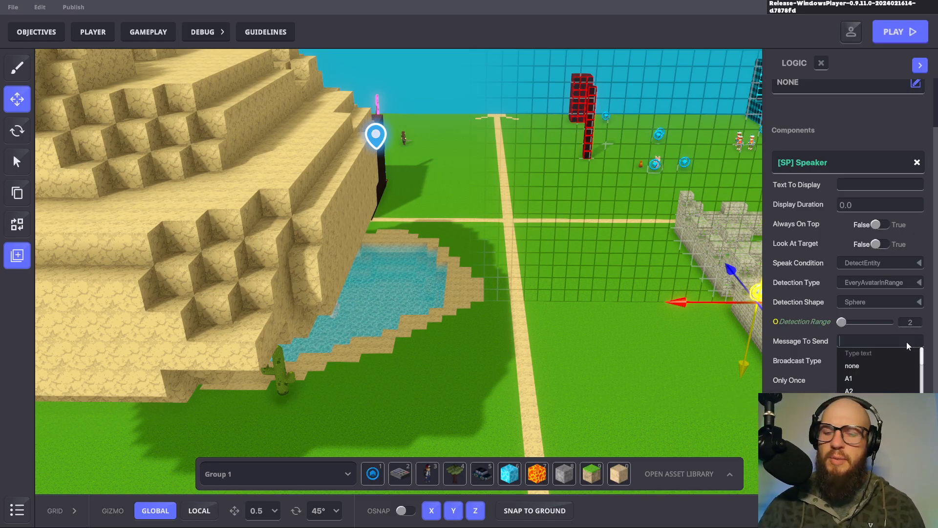
pyautogui.write('KILL')
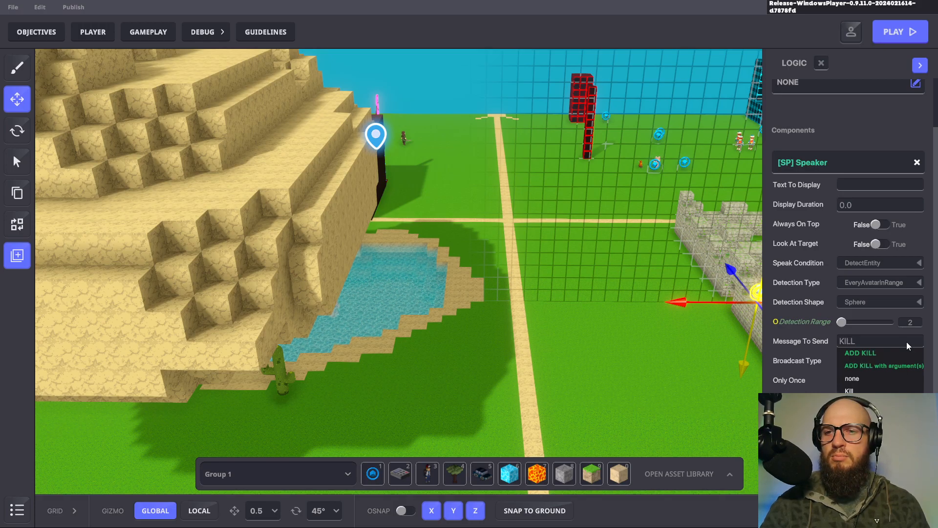
pyautogui.press('BackSpace')
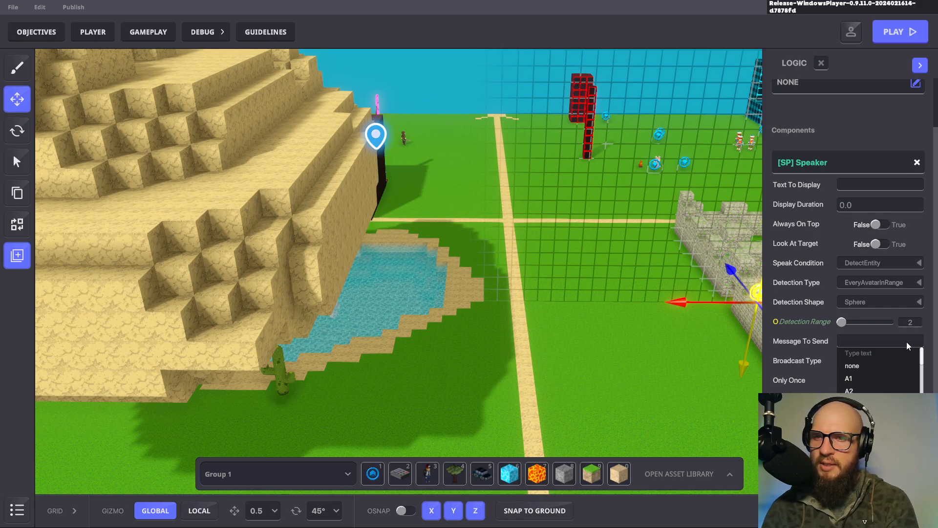
pyautogui.click(828, 300)
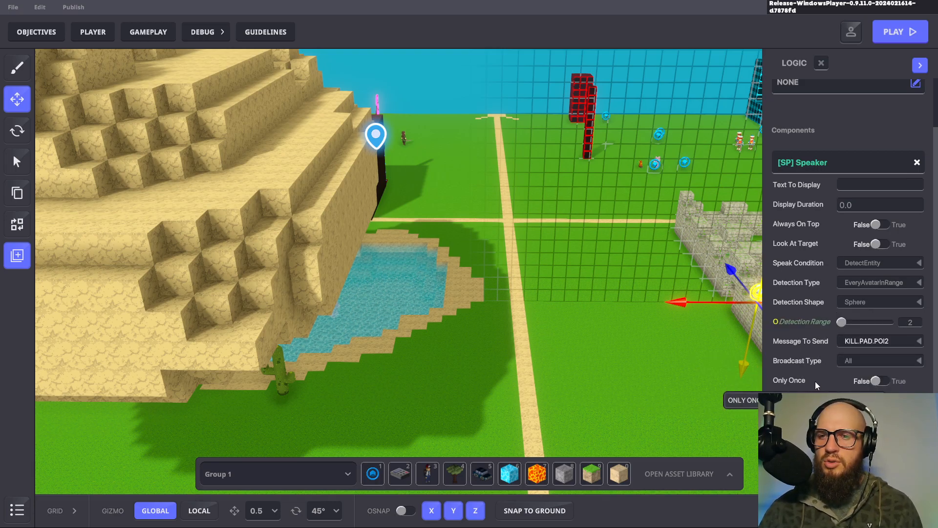
# Set the Speaker's Broadcast Type to SpecificTagsInRange
pyautogui.click(918, 361)
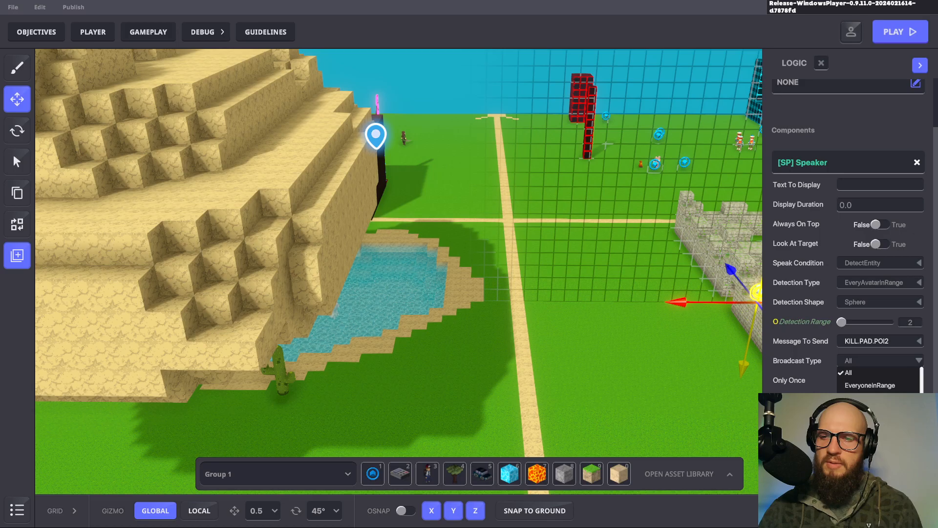
pyautogui.click(876, 410)
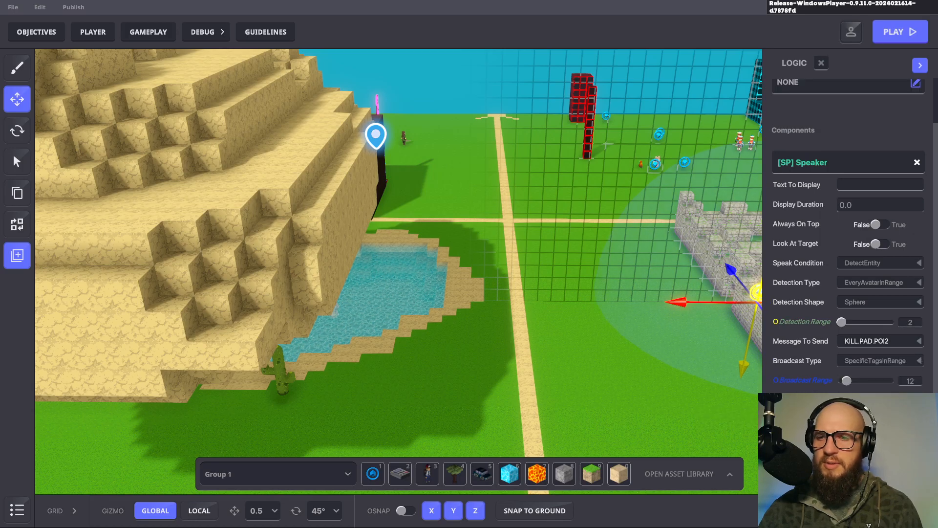
# Set the Speaker's broadcast range to 4 and add an empty broadcast tag entry
pyautogui.moveTo(849, 382); pyautogui.dragTo(844, 383)
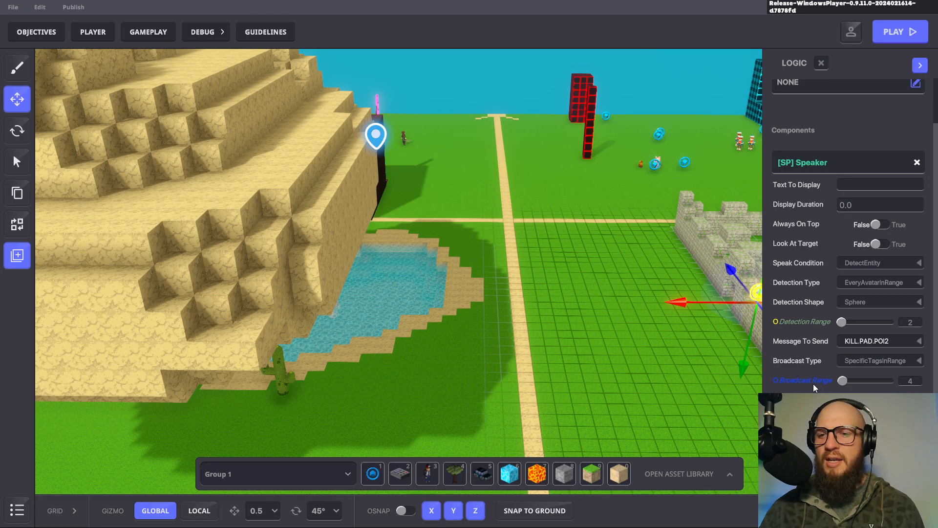
pyautogui.scroll(-1, 808, 384)
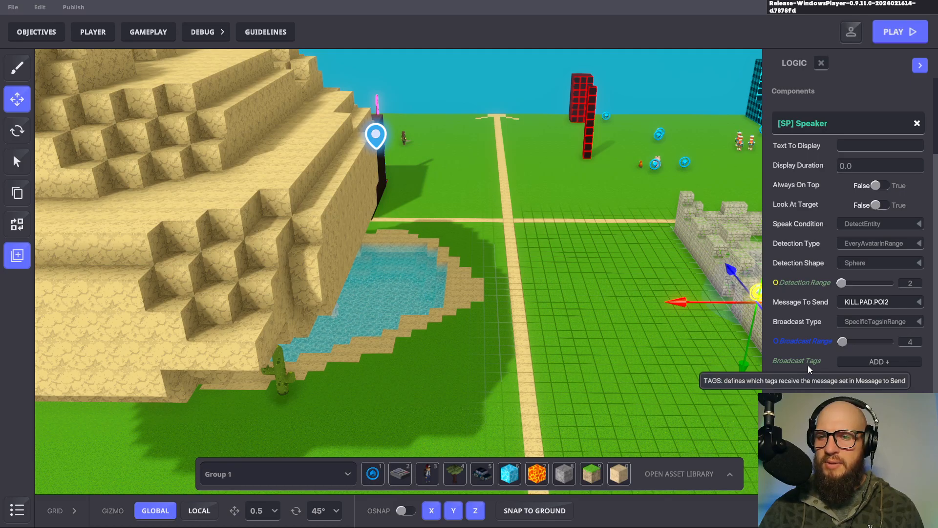
pyautogui.click(875, 362)
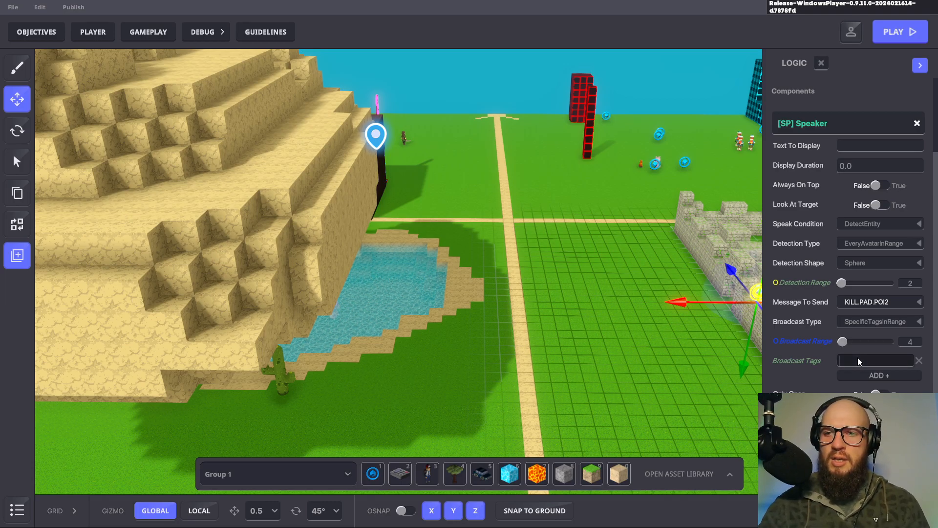
pyautogui.write('PO12')
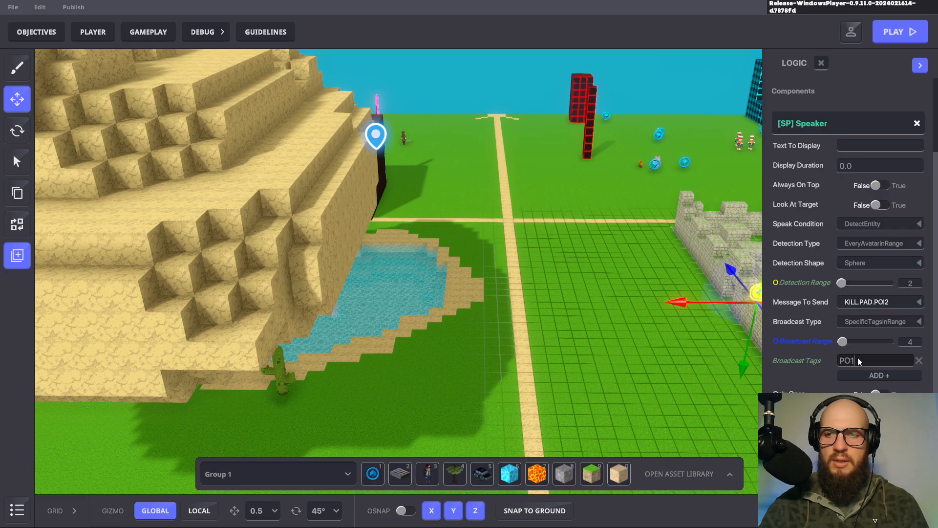
pyautogui.write('.PAD')
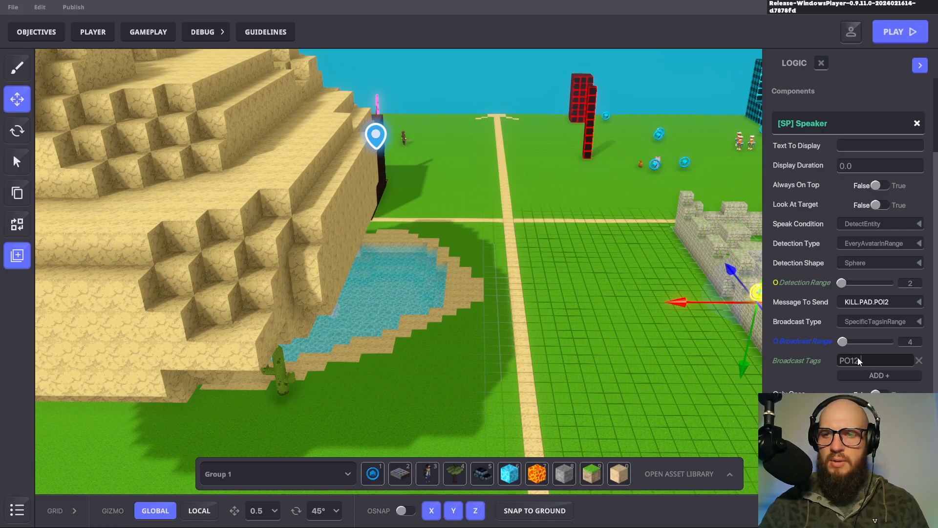
pyautogui.press('BackSpace')
pyautogui.press('BackSpace')
pyautogui.press('BackSpace')
pyautogui.press('BackSpace')
pyautogui.press('BackSpace')
pyautogui.press('BackSpace')
pyautogui.press('BackSpace')
pyautogui.press('BackSpace')
# Enter PAD.POI2.1 as the Speaker's broadcast tag
pyautogui.write('PAD.POI2')
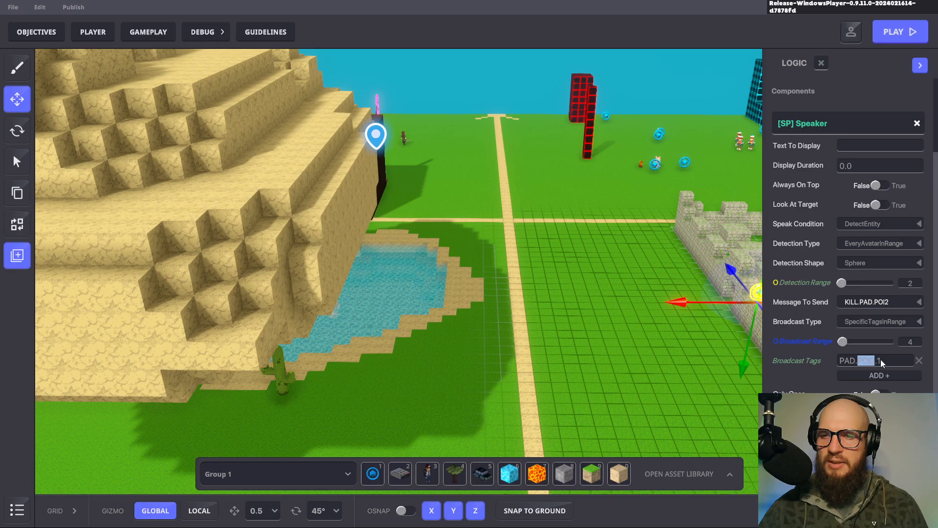
pyautogui.write('1')
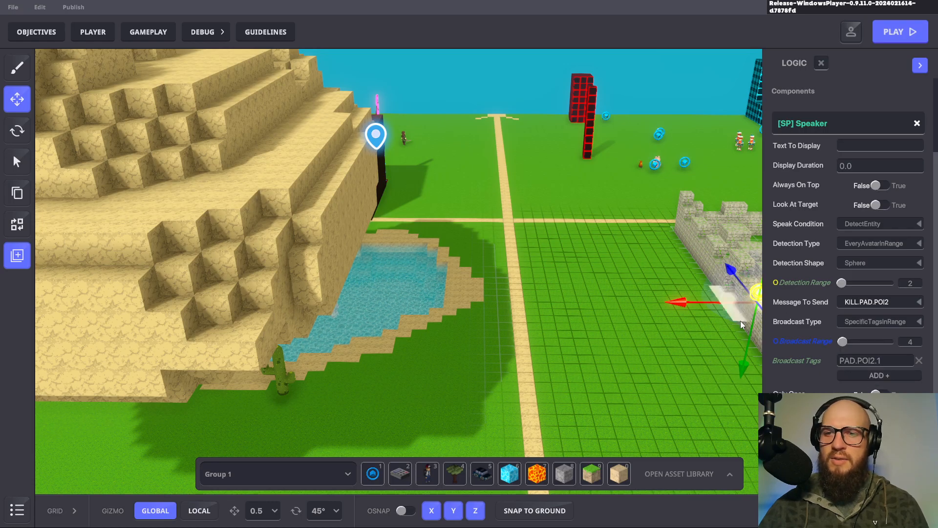
# Add the tag PAD.POI1.1 to the small pad beside the logic asset in the stone block maze
pyautogui.scroll(3, 691, 347)
pyautogui.moveTo(691, 347); pyautogui.dragTo(595, 379, button='middle')
pyautogui.scroll(4, 595, 379)
pyautogui.moveTo(531, 325); pyautogui.dragTo(569, 365, button='middle')
pyautogui.moveTo(568, 364); pyautogui.dragTo(625, 339, button='right')
pyautogui.hotkey('ctrl', 'd')
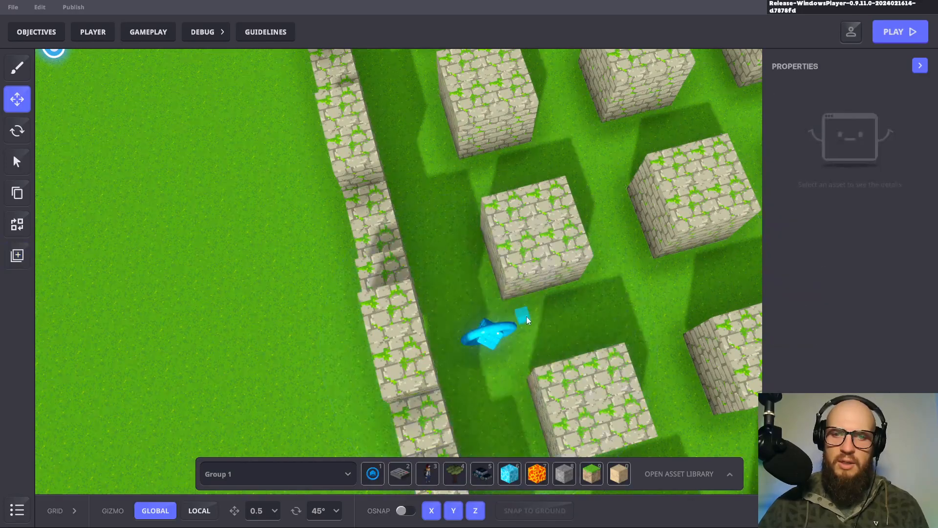
pyautogui.moveTo(541, 309); pyautogui.dragTo(465, 342, button='right')
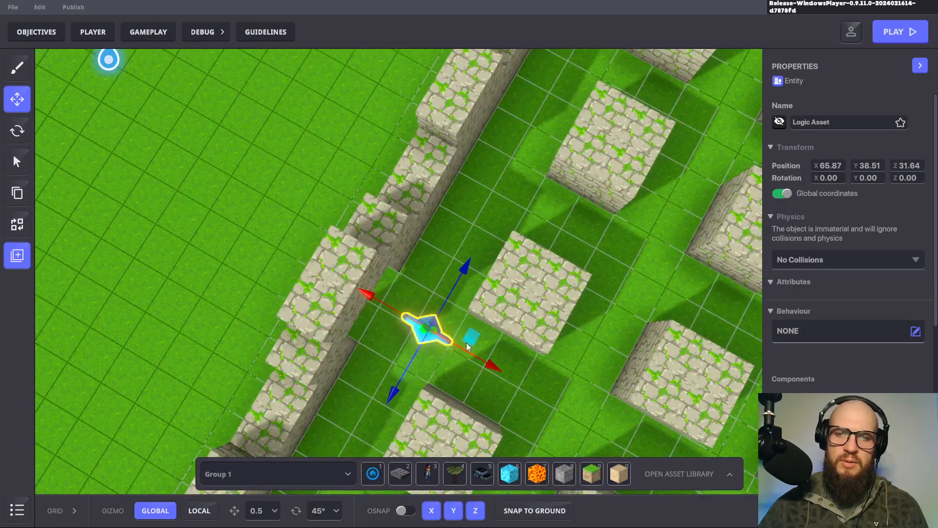
pyautogui.click(473, 339)
pyautogui.scroll(-5, 796, 382)
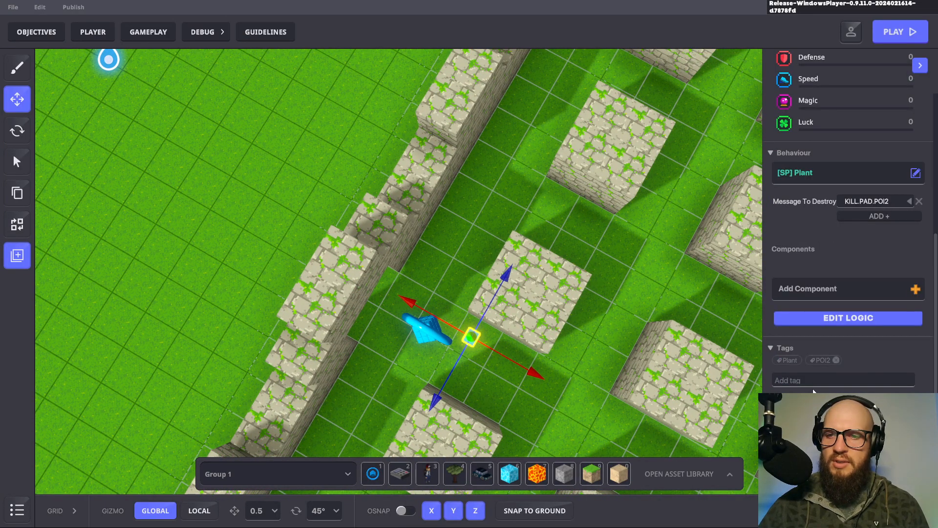
pyautogui.click(796, 382)
pyautogui.write('P')
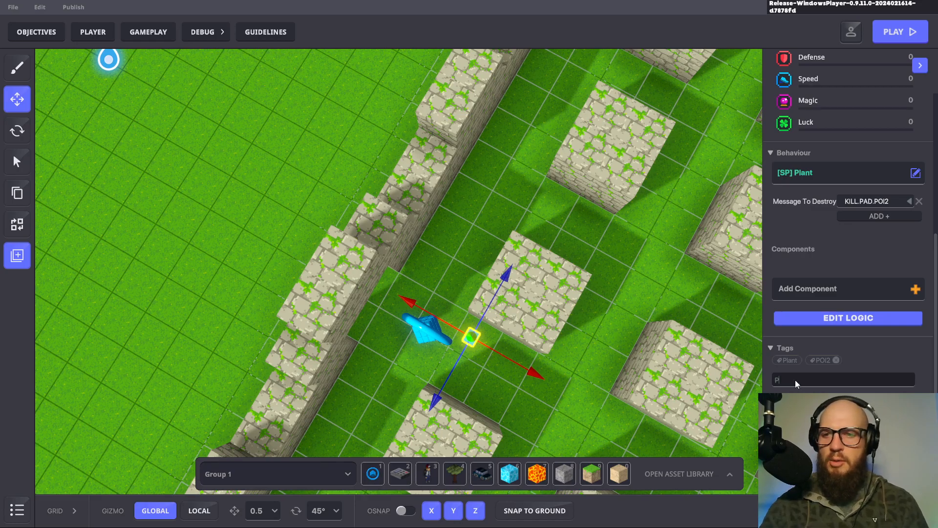
pyautogui.write('AD.PO')
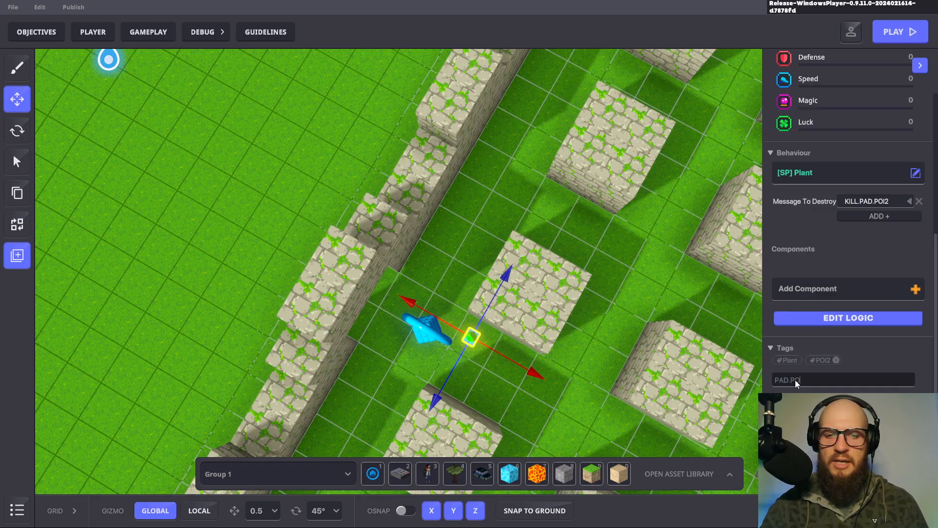
pyautogui.write('I')
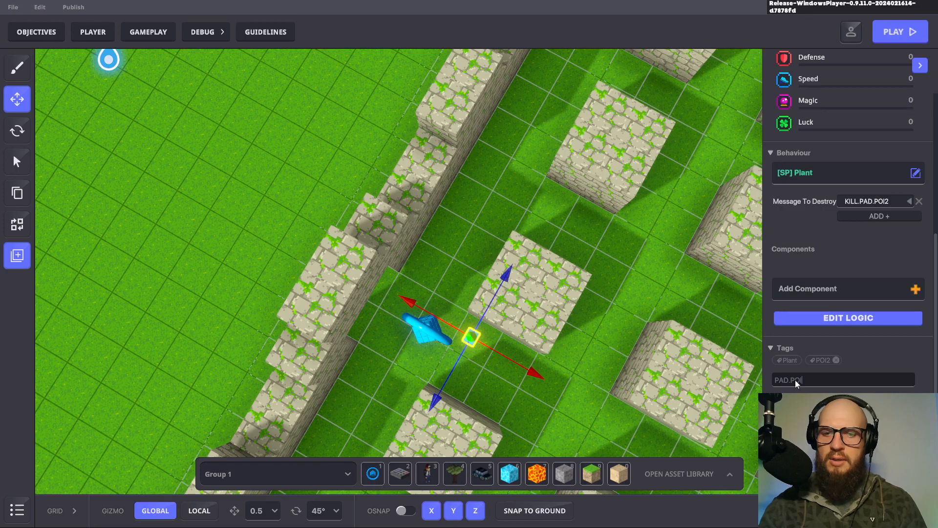
pyautogui.write('1.1')
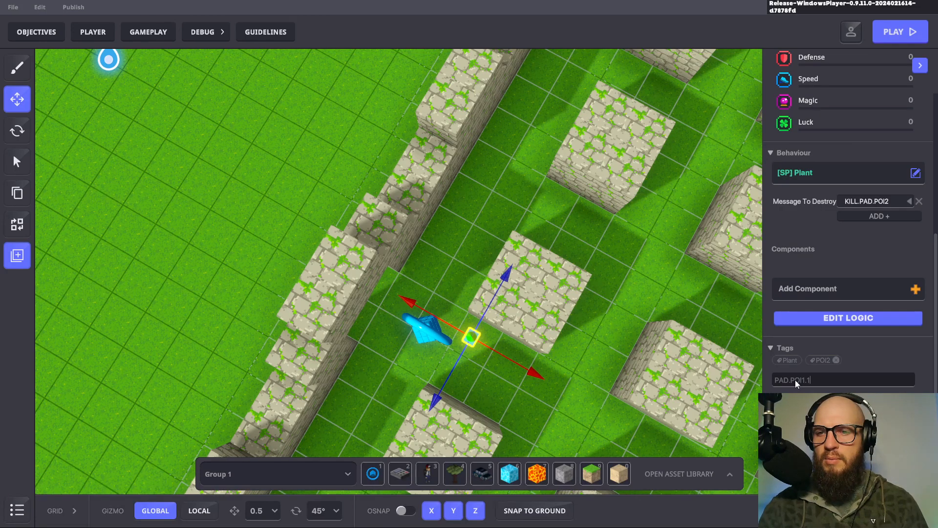
pyautogui.press('Return')
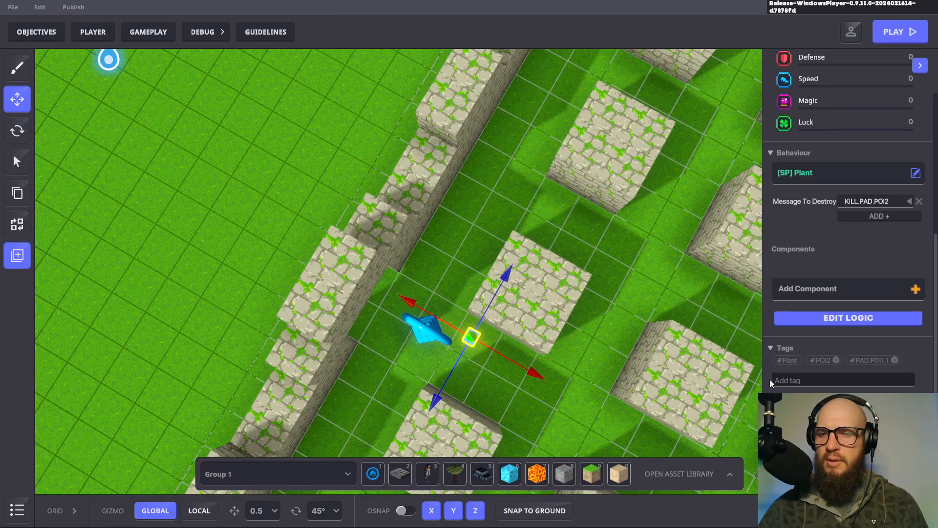
# Review the Speaker's message and broadcast tag settings on the maze logic asset beside that pad
pyautogui.click(424, 336)
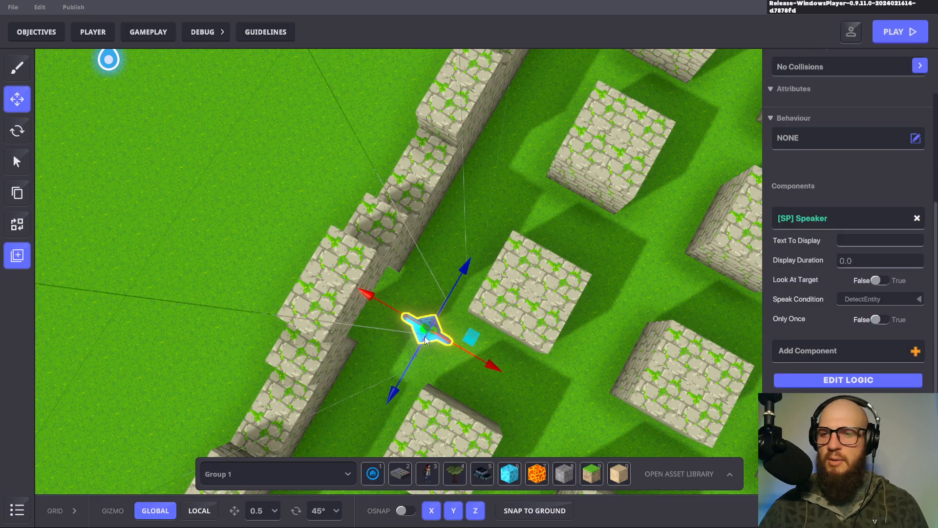
pyautogui.click(849, 379)
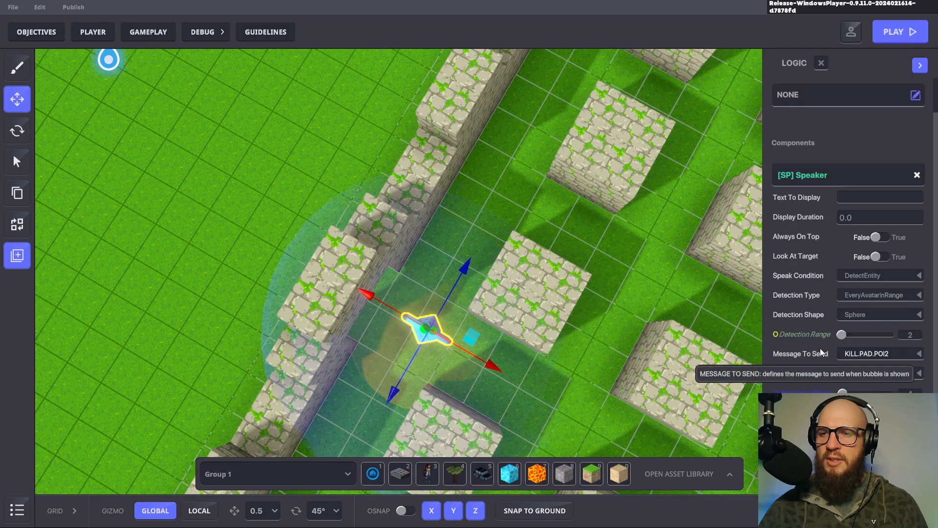
pyautogui.scroll(-3, 820, 349)
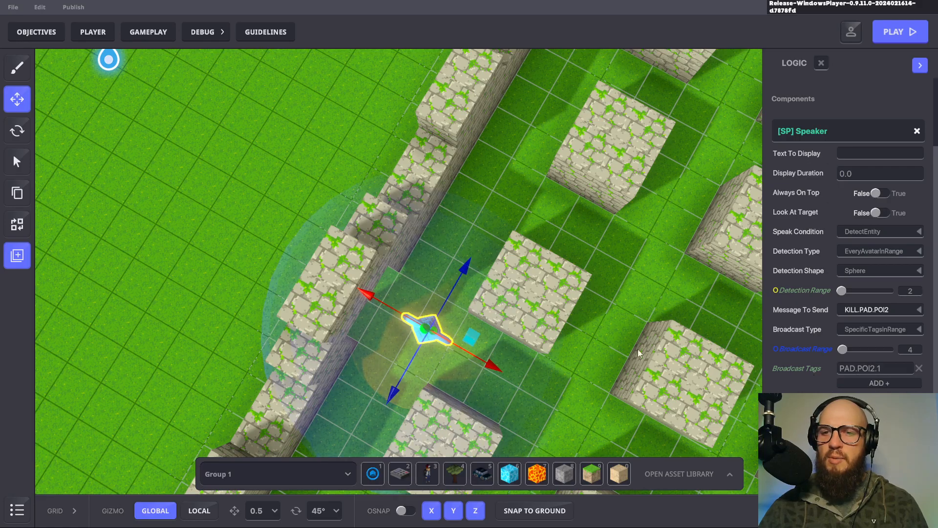
# Set the Speaker on the sandstone pyramid's logic asset to broadcast type SpecificTagsInRange with a broadcast range of 3
pyautogui.moveTo(423, 242); pyautogui.dragTo(724, 187, button='middle')
pyautogui.scroll(-3, 725, 188)
pyautogui.moveTo(626, 251); pyautogui.dragTo(677, 244, button='middle')
pyautogui.moveTo(558, 210); pyautogui.dragTo(652, 251, button='middle')
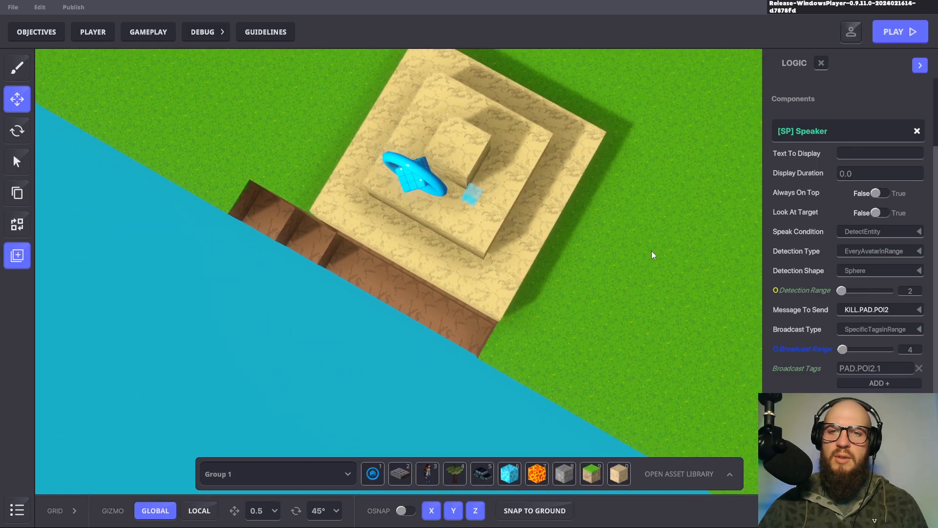
pyautogui.click(415, 171)
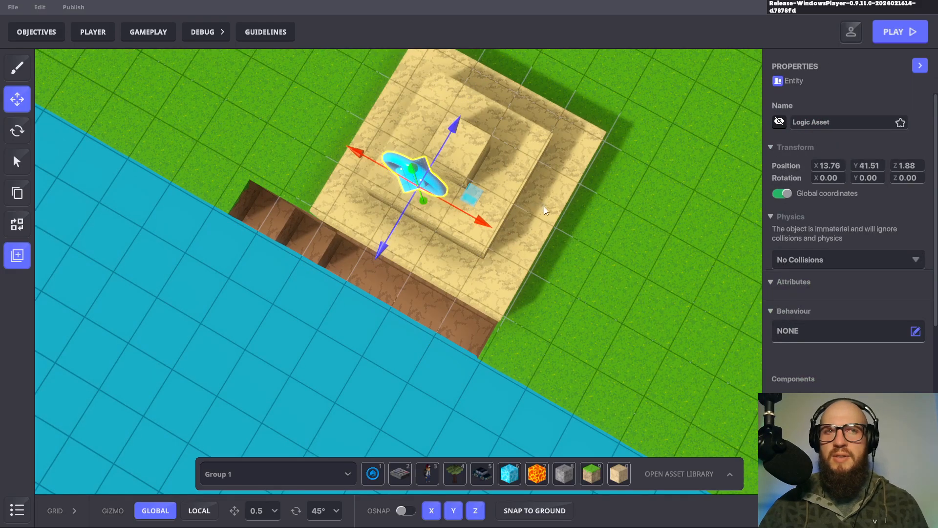
pyautogui.scroll(-2, 529, 217)
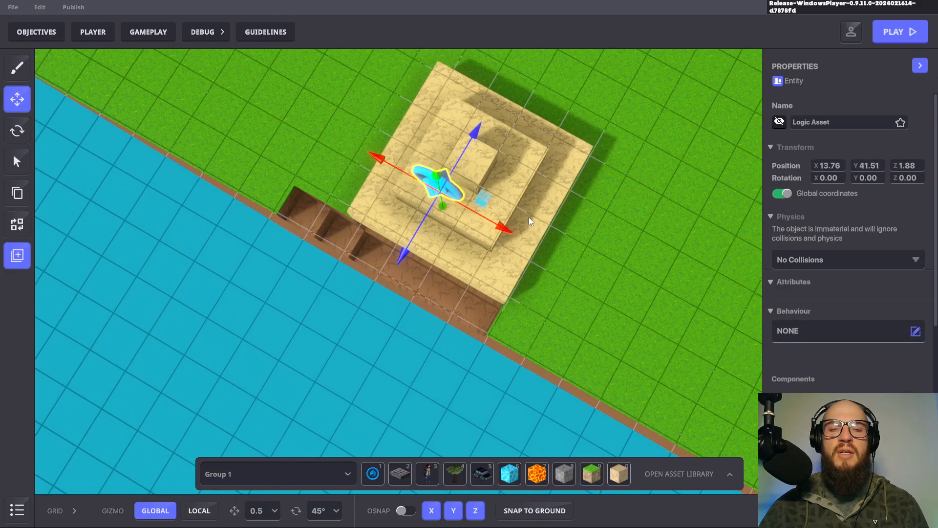
pyautogui.scroll(-3, 809, 366)
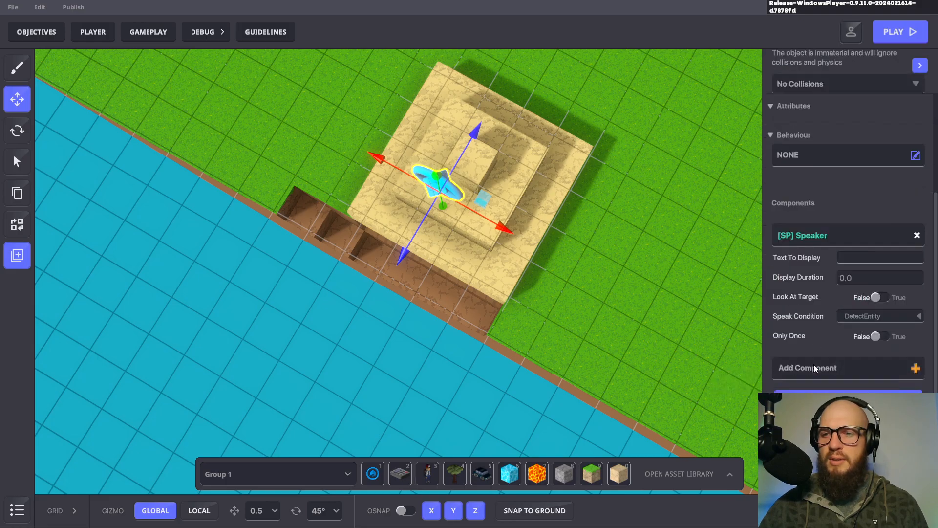
pyautogui.scroll(-2, 816, 362)
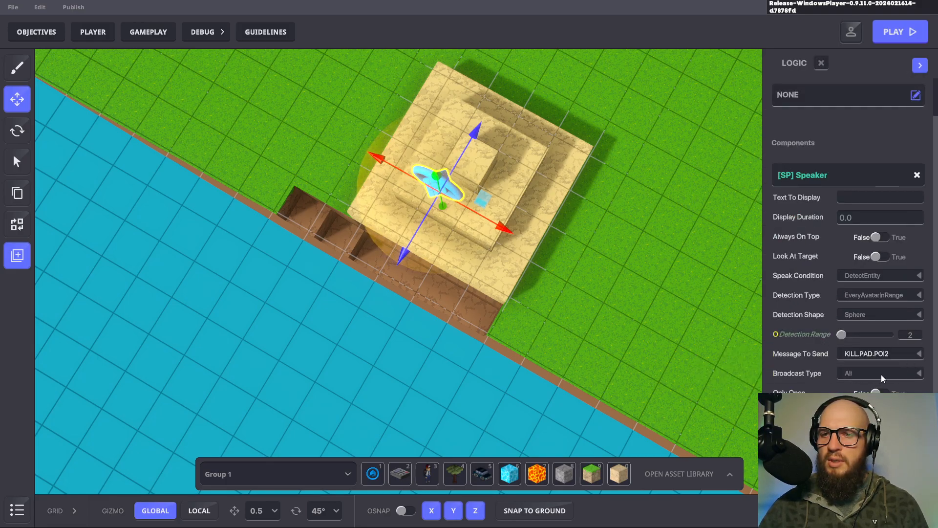
pyautogui.click(881, 375)
pyautogui.click(875, 422)
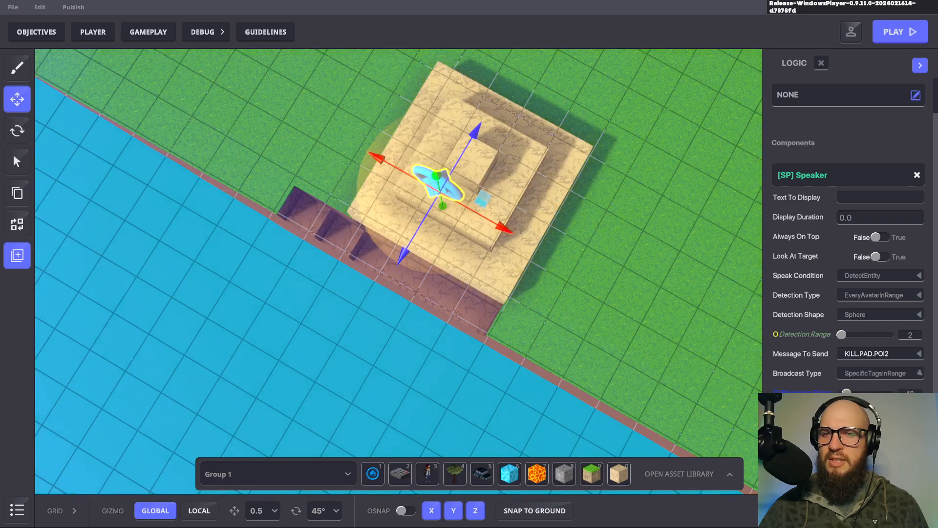
pyautogui.moveTo(847, 393); pyautogui.dragTo(842, 394)
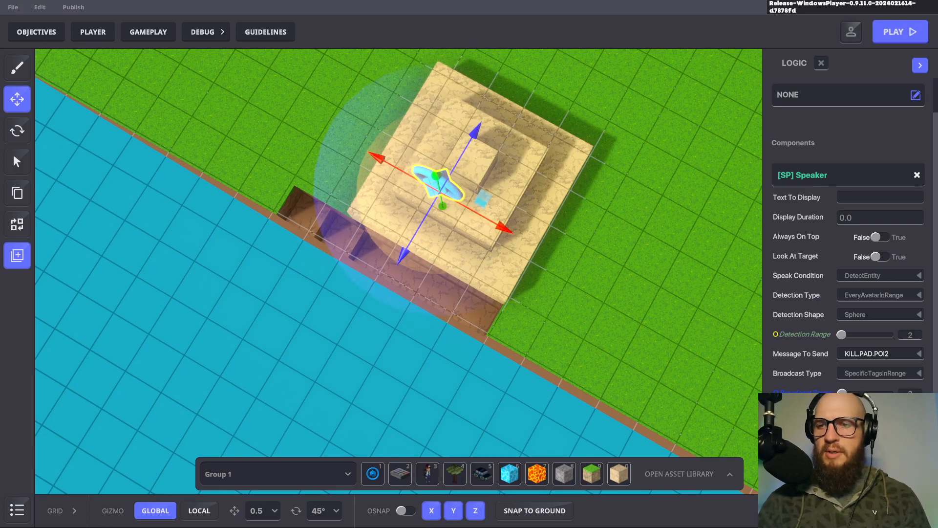
# Inspect the behaviour settings of the NumPad Switch beside the logic asset on the sandstone pyramid
pyautogui.click(503, 203)
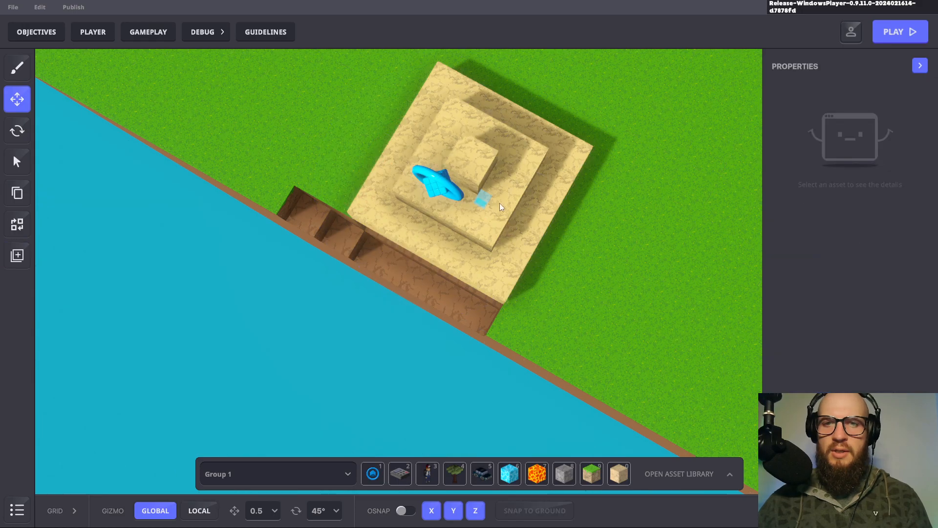
pyautogui.click(484, 195)
pyautogui.click(484, 197)
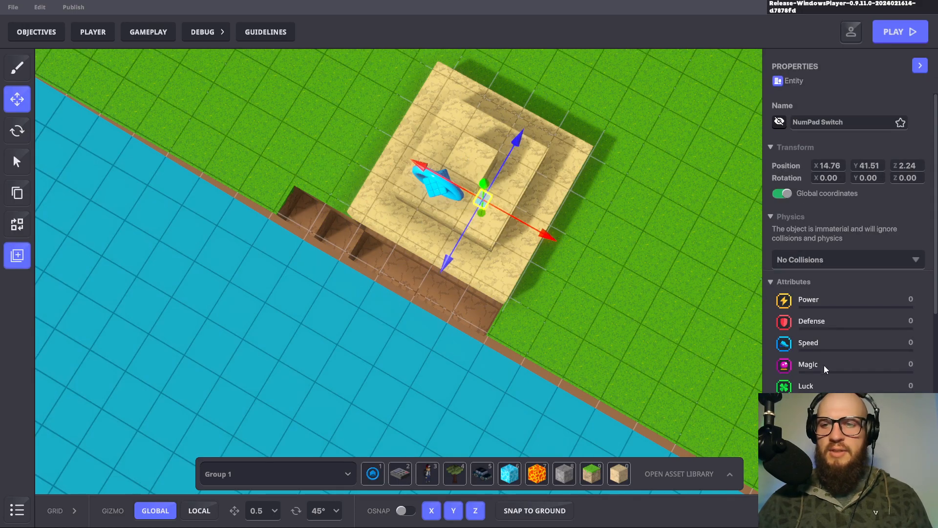
pyautogui.scroll(-2, 822, 364)
pyautogui.scroll(-3, 845, 365)
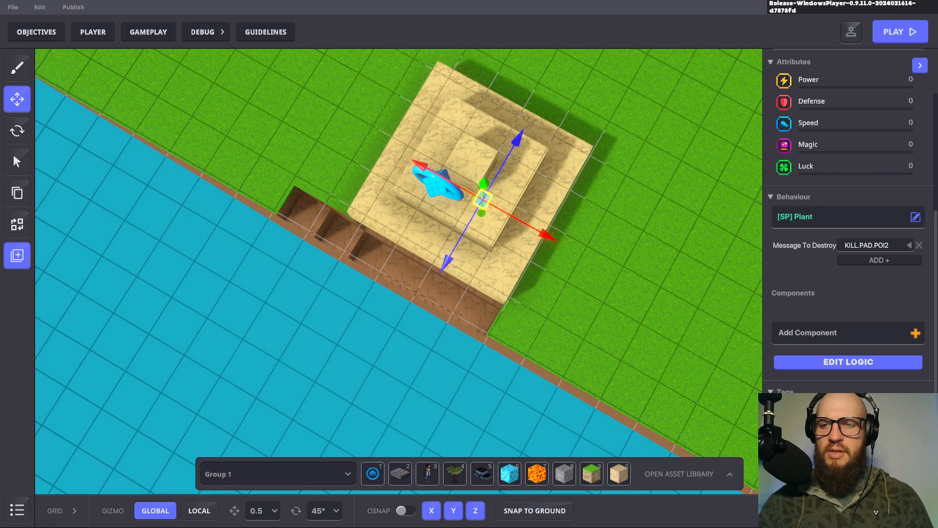
# Set the Speaker on the logic asset at the maze wall's gap to broadcast type SpecificTagsInRange with a broadcast range of 3
pyautogui.click(667, 279)
pyautogui.moveTo(699, 313); pyautogui.dragTo(151, 84, button='middle')
pyautogui.moveTo(345, 168); pyautogui.dragTo(305, 145, button='middle')
pyautogui.moveTo(305, 142); pyautogui.dragTo(372, 178, button='right')
pyautogui.scroll(1, 372, 179)
pyautogui.moveTo(371, 178); pyautogui.dragTo(384, 182, button='middle')
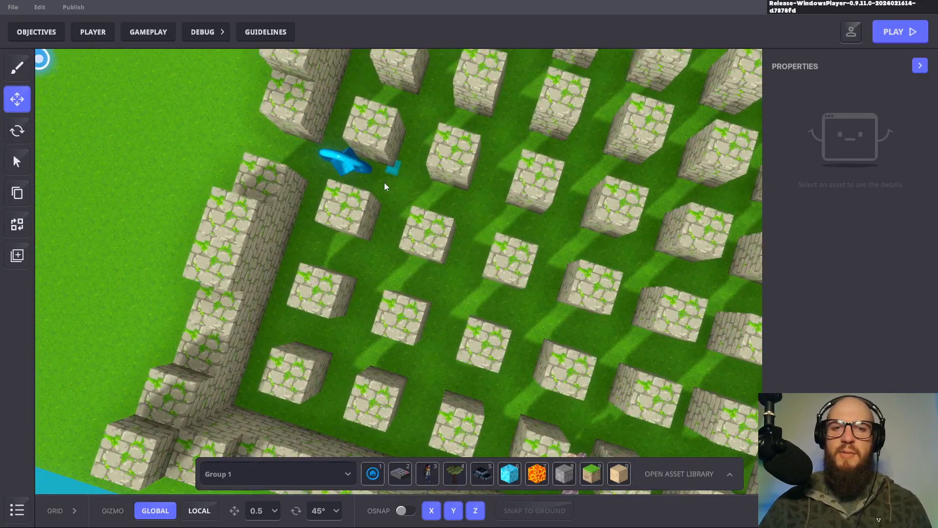
pyautogui.scroll(1, 459, 199)
pyautogui.moveTo(459, 199); pyautogui.dragTo(465, 203, button='middle')
pyautogui.scroll(-2, 465, 204)
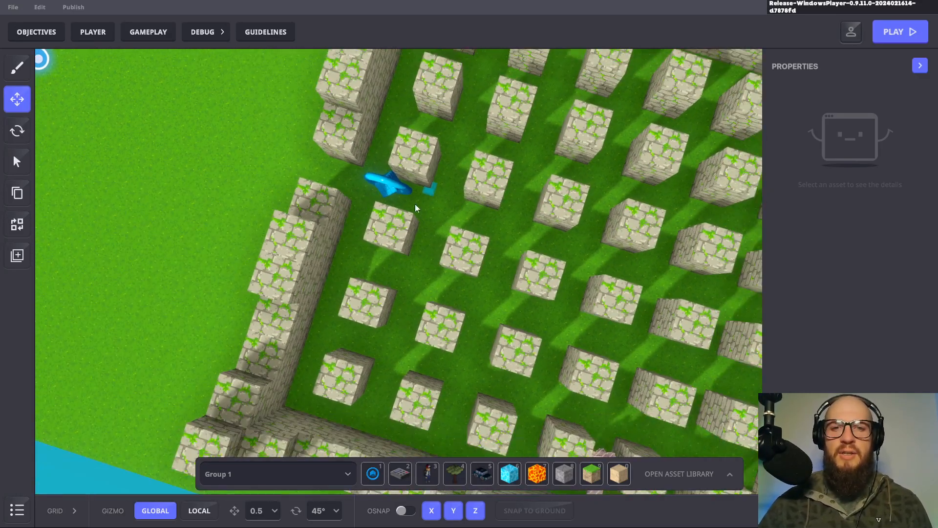
pyautogui.click(391, 186)
pyautogui.scroll(-4, 849, 361)
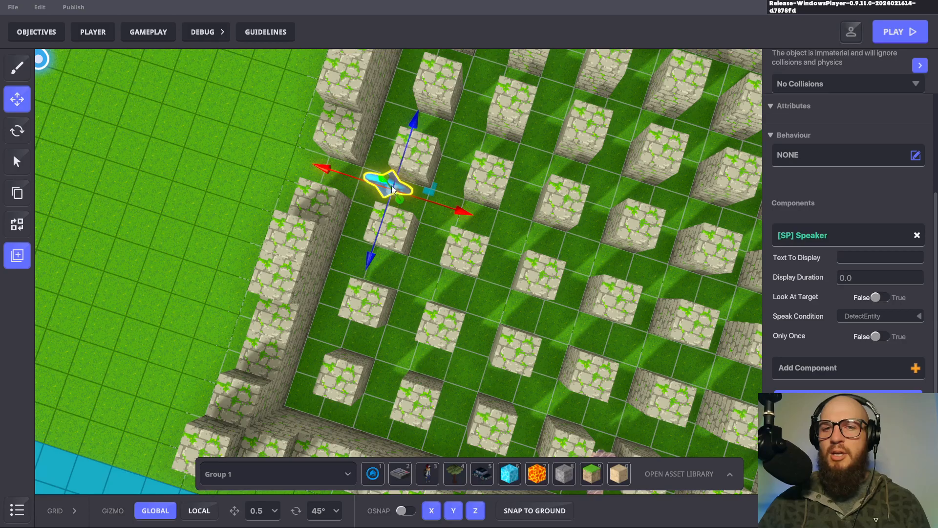
pyautogui.moveTo(392, 187); pyautogui.dragTo(394, 183)
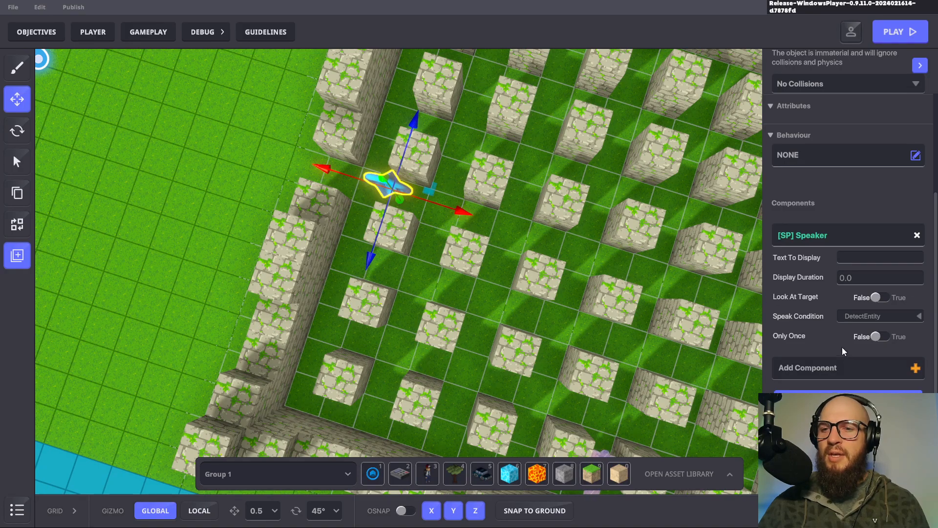
pyautogui.scroll(-2, 826, 350)
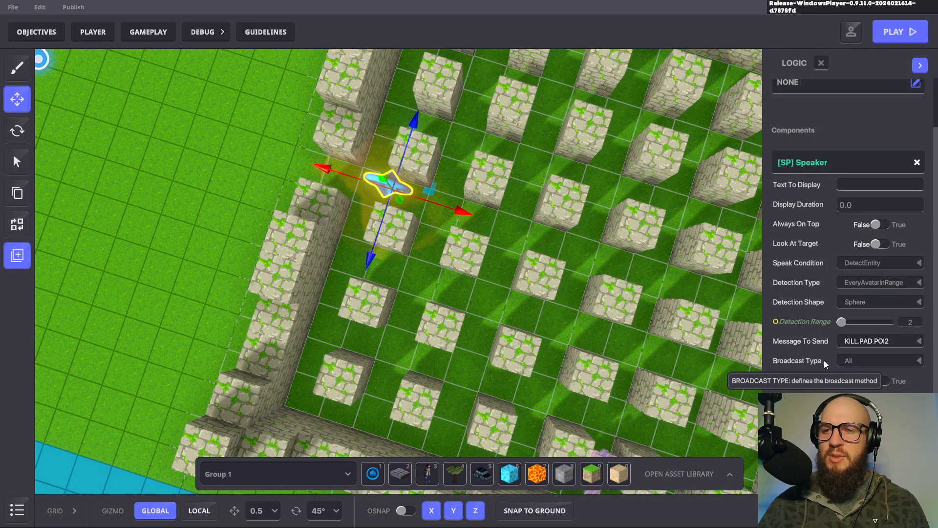
pyautogui.click(878, 362)
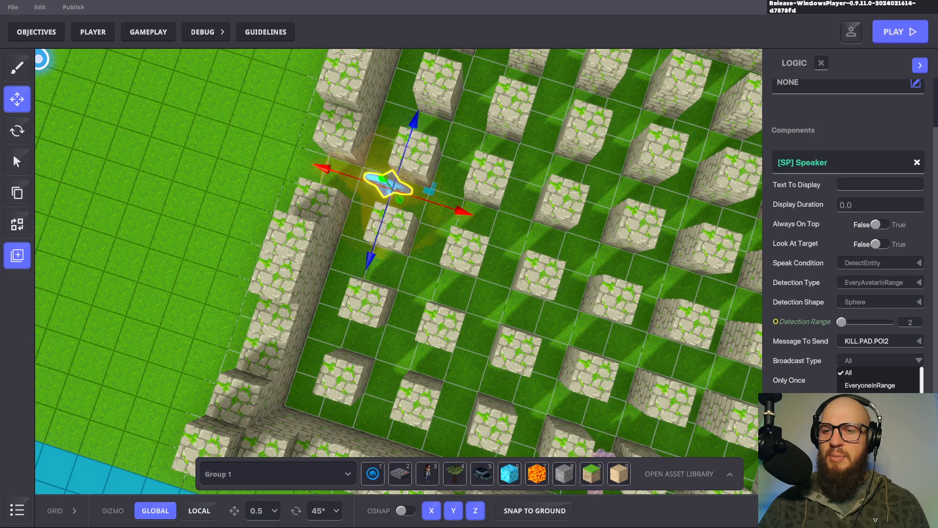
pyautogui.click(875, 397)
pyautogui.moveTo(847, 381); pyautogui.dragTo(844, 385)
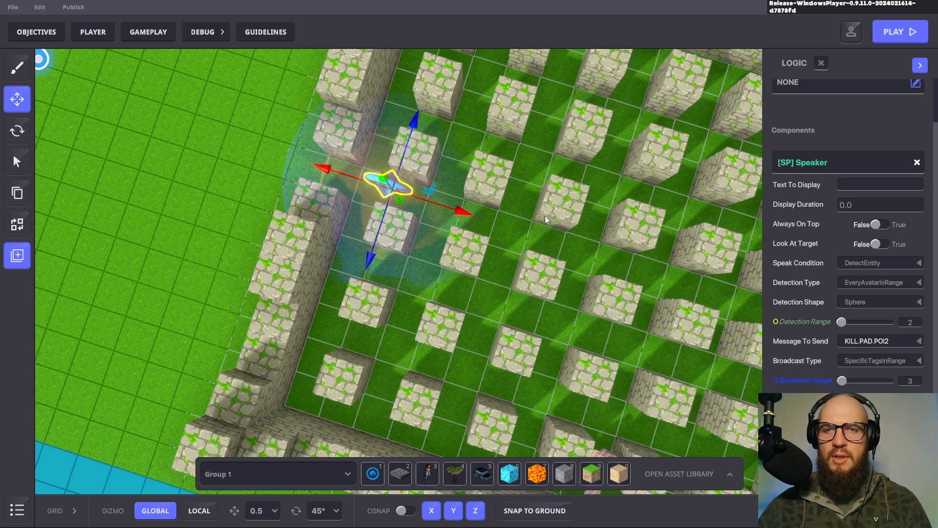
# Inspect the behaviour settings and destroy message of the number pad beside the logic asset at the maze wall's gap
pyautogui.click(431, 195)
pyautogui.click(430, 194)
pyautogui.scroll(-5, 811, 385)
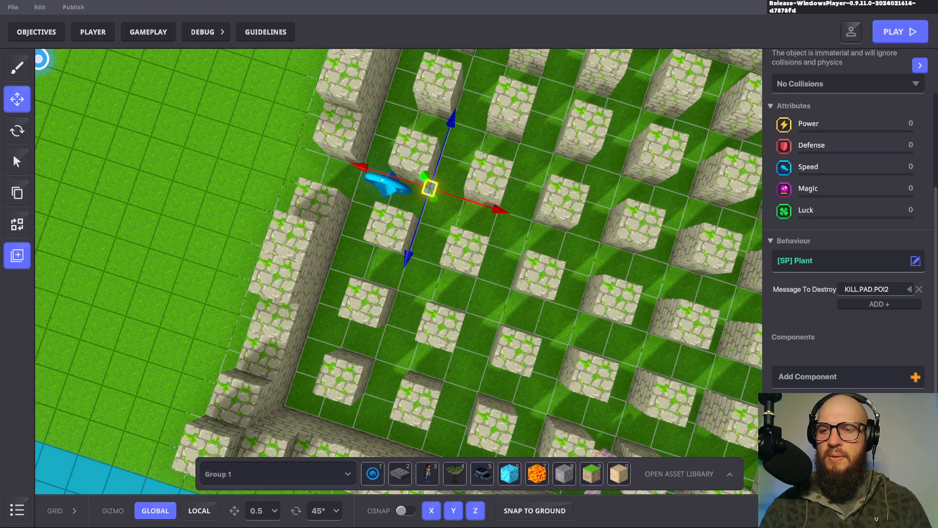
# Deselect the number pad and save the changes to the experience
pyautogui.click(263, 140)
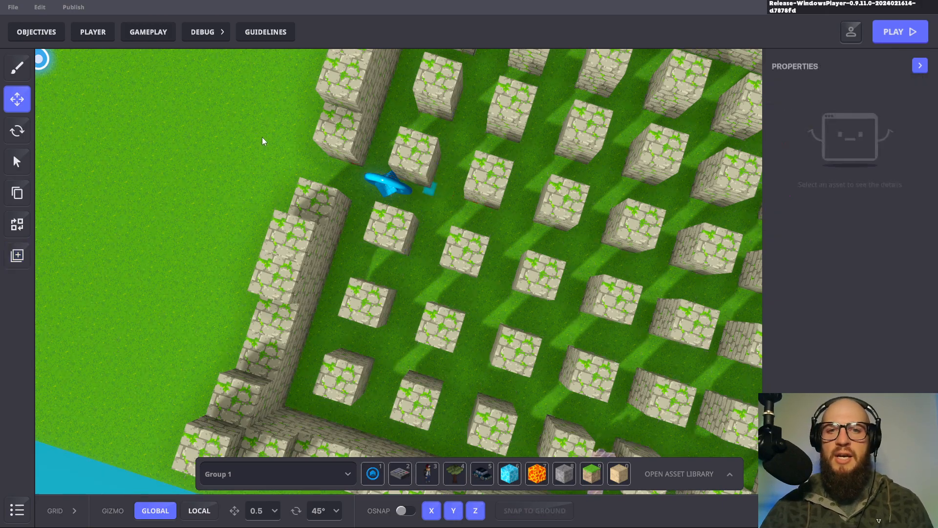
pyautogui.moveTo(265, 162); pyautogui.dragTo(385, 211, button='right')
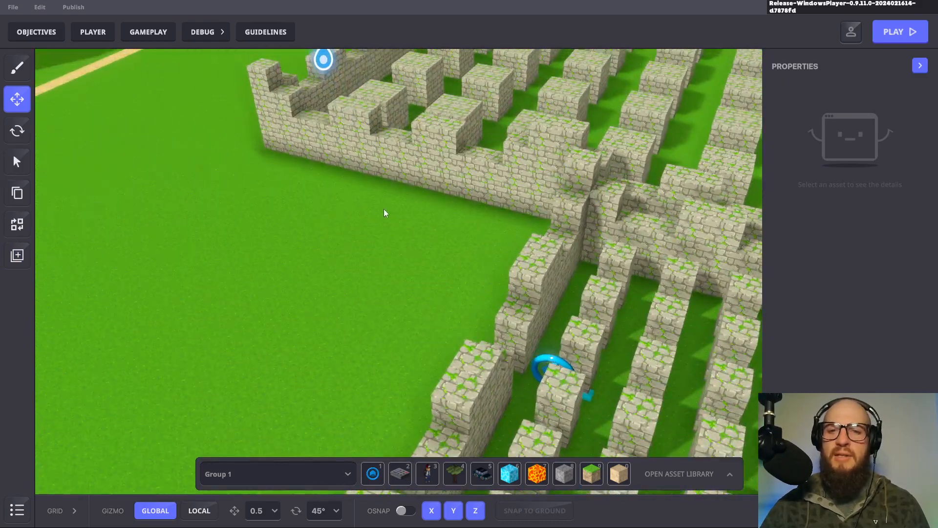
pyautogui.hotkey('ctrl', 's')
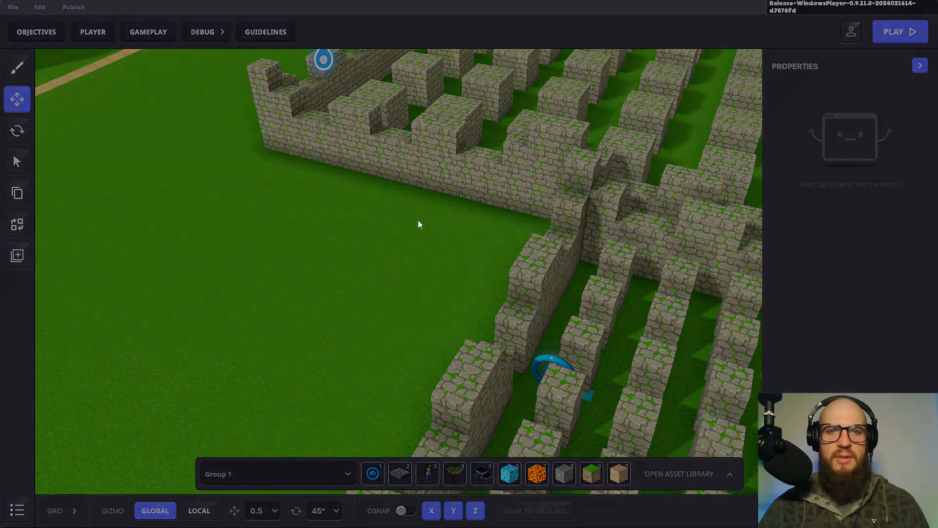
pyautogui.click(532, 283)
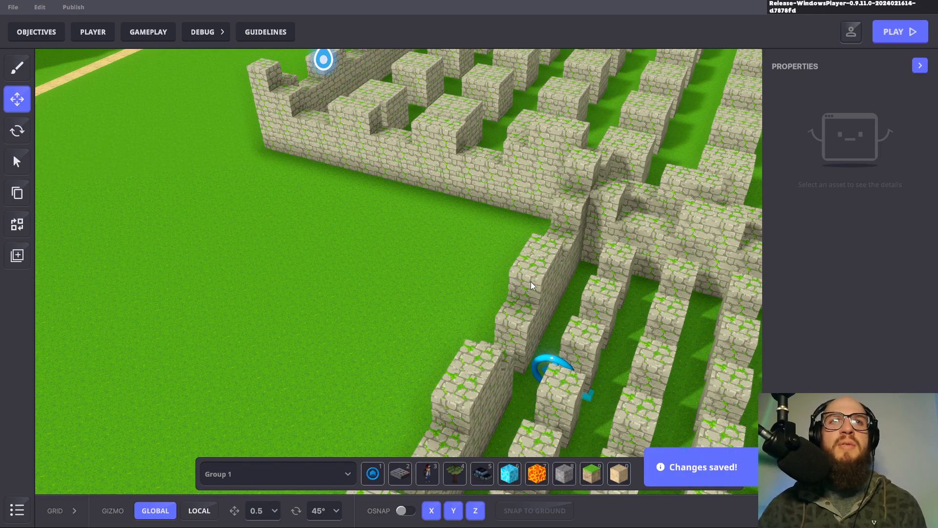
# Open the quest objectives, collapse IT ALL STARTS HERE and FIND THE SQUIRRELS, and expand the INTERSTING POINTS quest
pyautogui.click(36, 33)
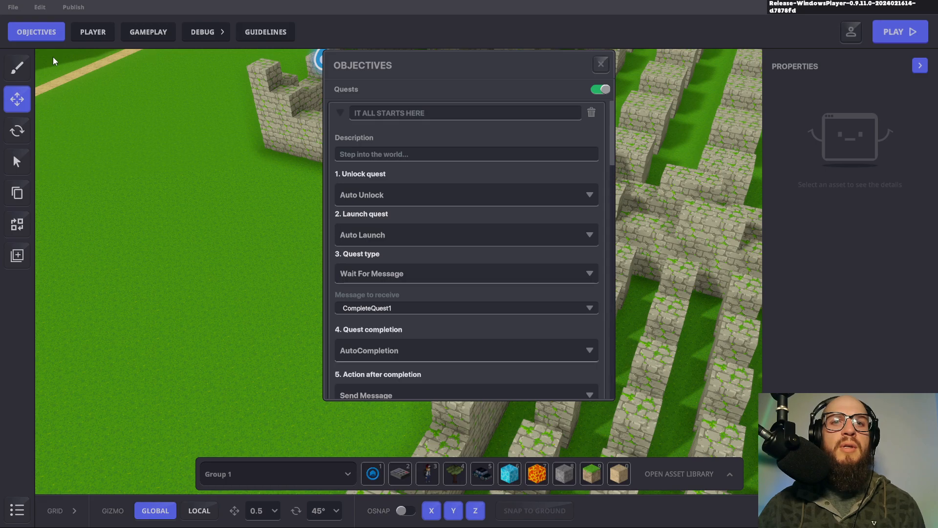
pyautogui.click(340, 111)
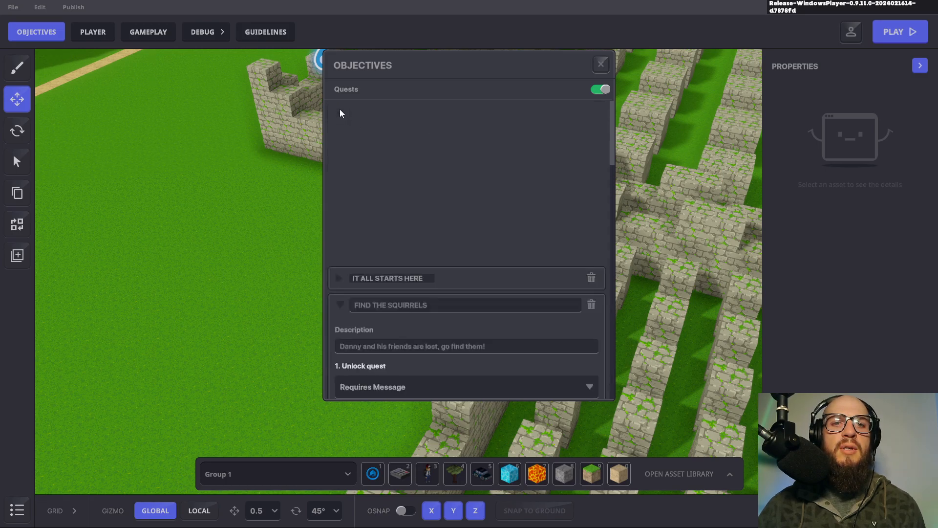
pyautogui.click(341, 141)
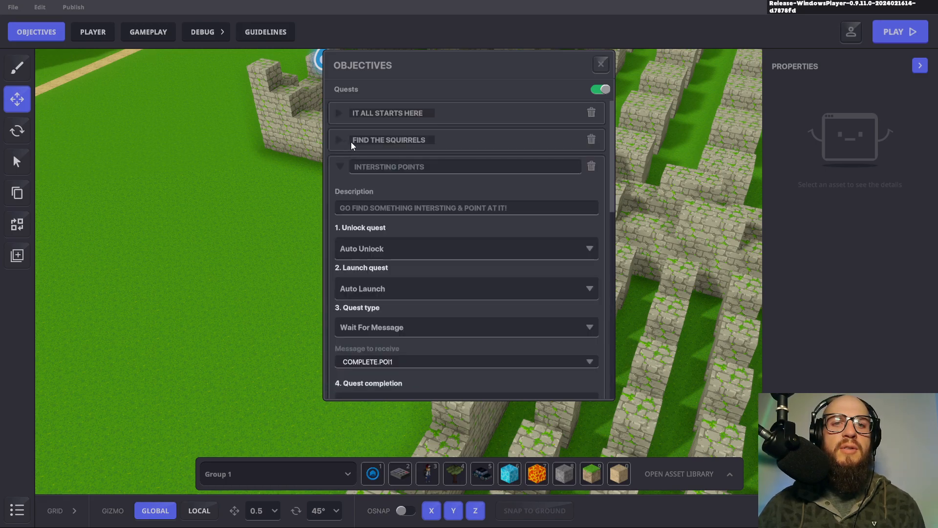
pyautogui.click(343, 166)
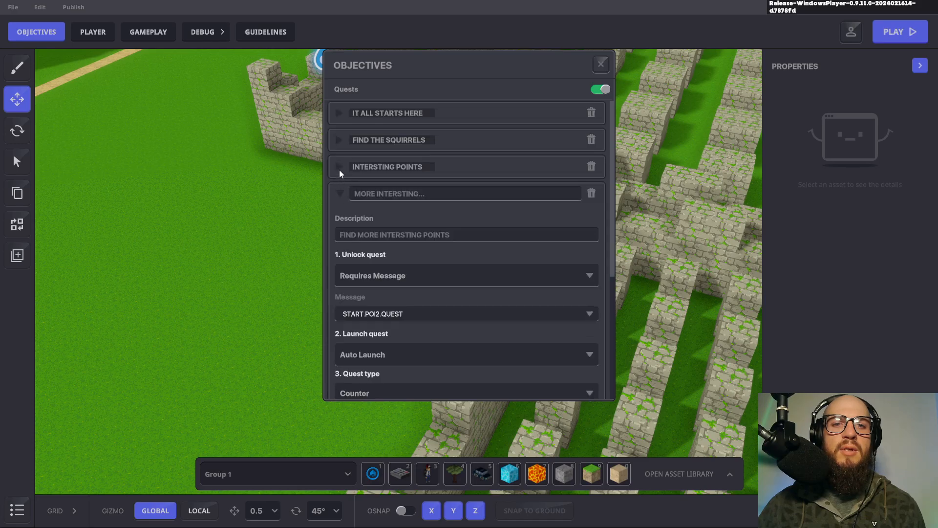
pyautogui.click(340, 168)
pyautogui.click(341, 166)
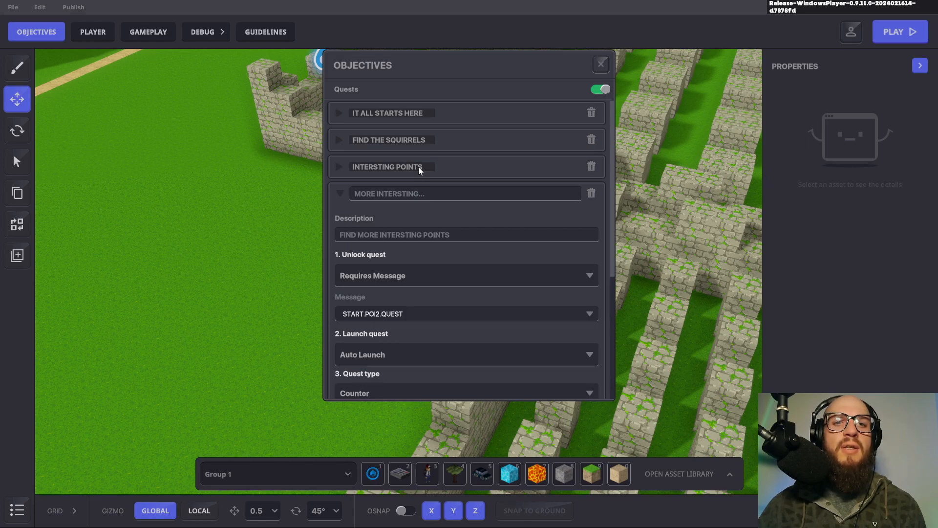
pyautogui.click(342, 168)
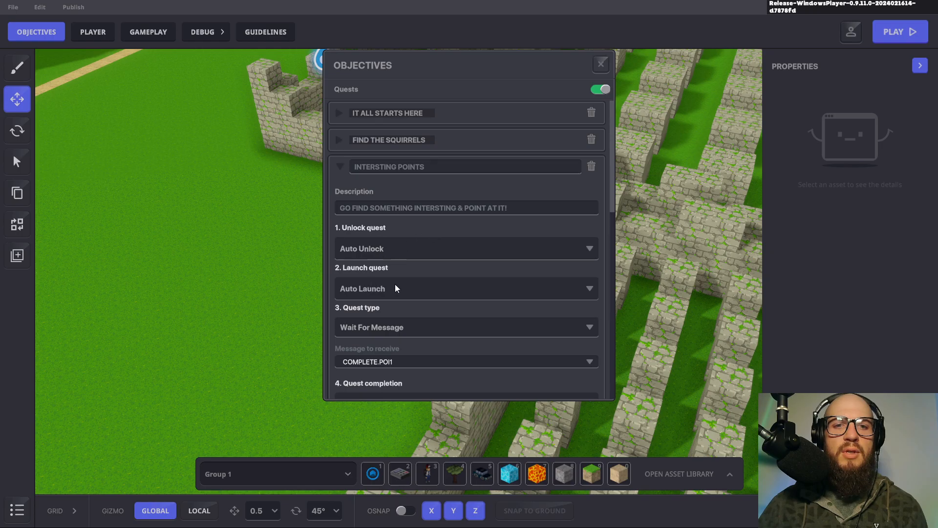
# Review the INTERSTING POINTS quest's launch, type and message settings, including the available quest types, and close the objectives
pyautogui.scroll(-2, 396, 285)
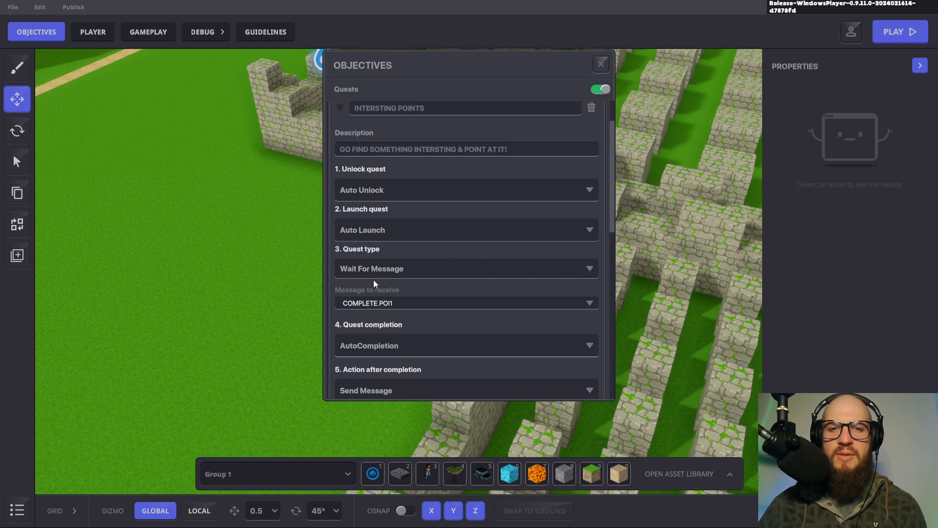
pyautogui.scroll(-2, 456, 300)
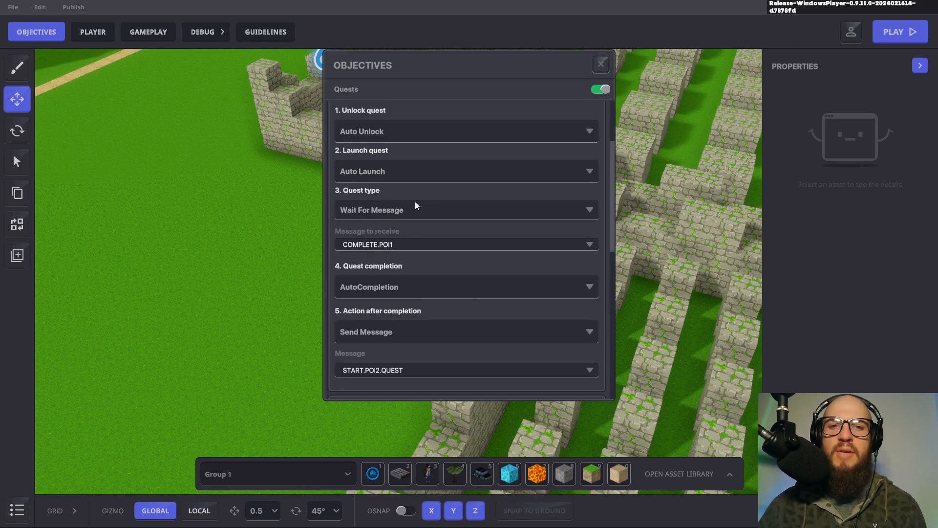
pyautogui.click(590, 211)
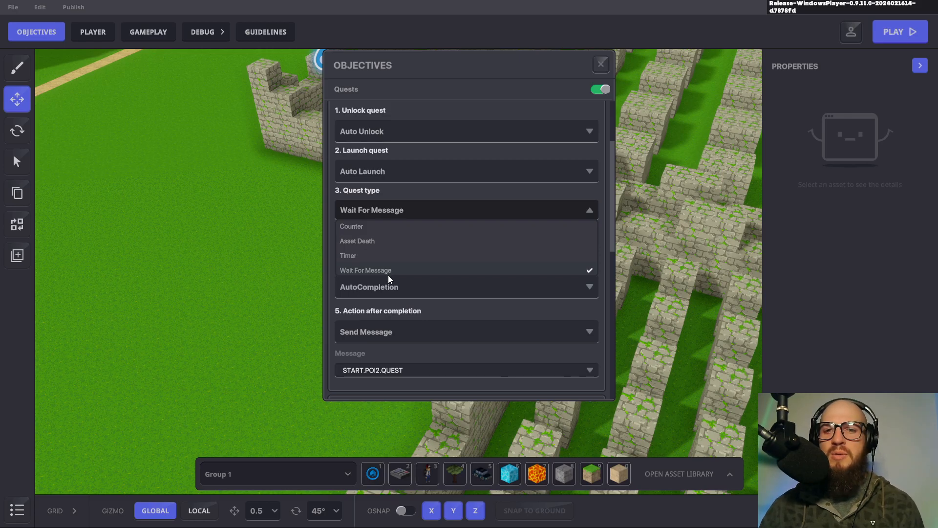
pyautogui.click(591, 209)
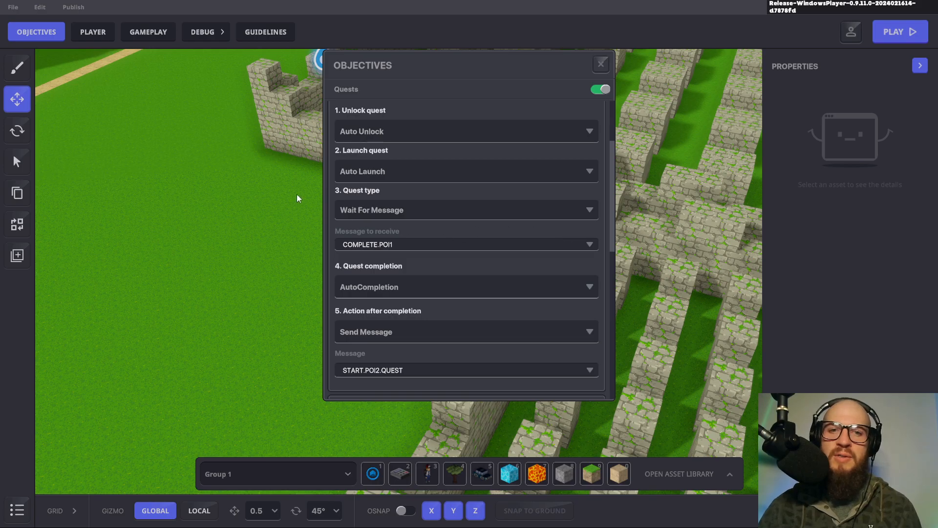
pyautogui.scroll(2, 415, 188)
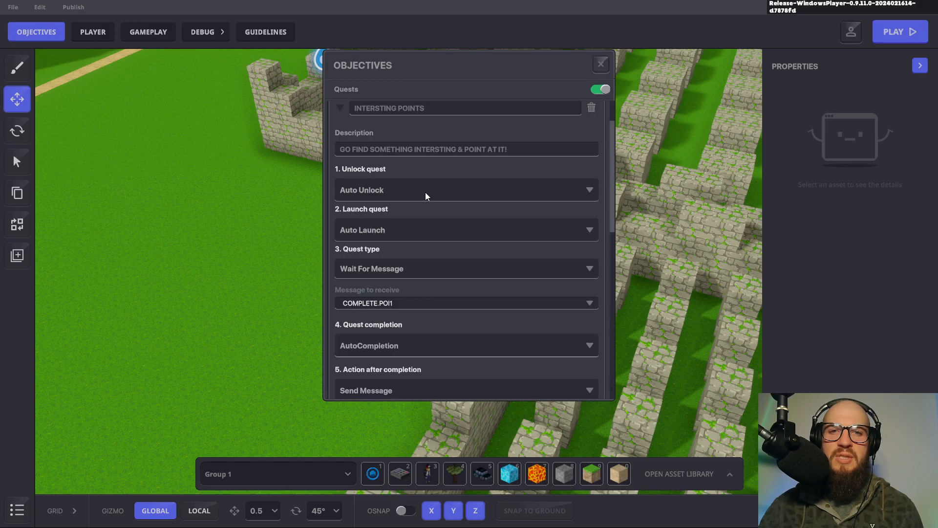
pyautogui.scroll(-2, 421, 195)
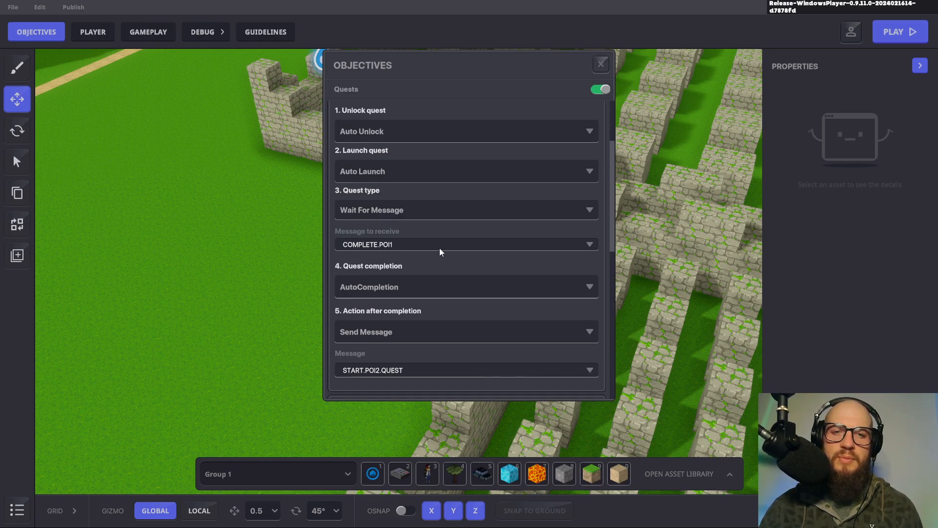
pyautogui.click(602, 65)
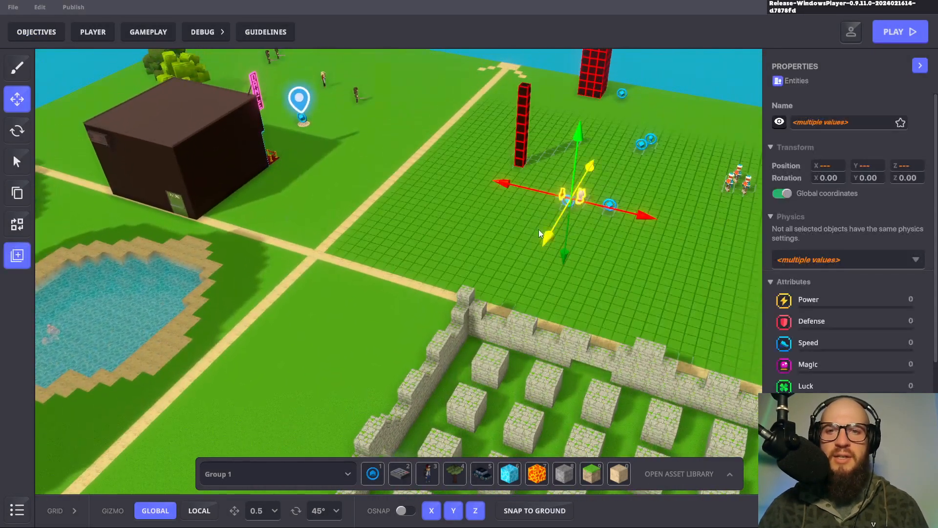
# Deselect the selected assets and look over the logic assets around the two red towers
pyautogui.click(505, 221)
pyautogui.moveTo(505, 221); pyautogui.dragTo(631, 207, button='right')
pyautogui.moveTo(436, 206); pyautogui.dragTo(558, 316, button='middle')
pyautogui.moveTo(558, 317); pyautogui.dragTo(514, 286, button='right')
pyautogui.scroll(3, 393, 260)
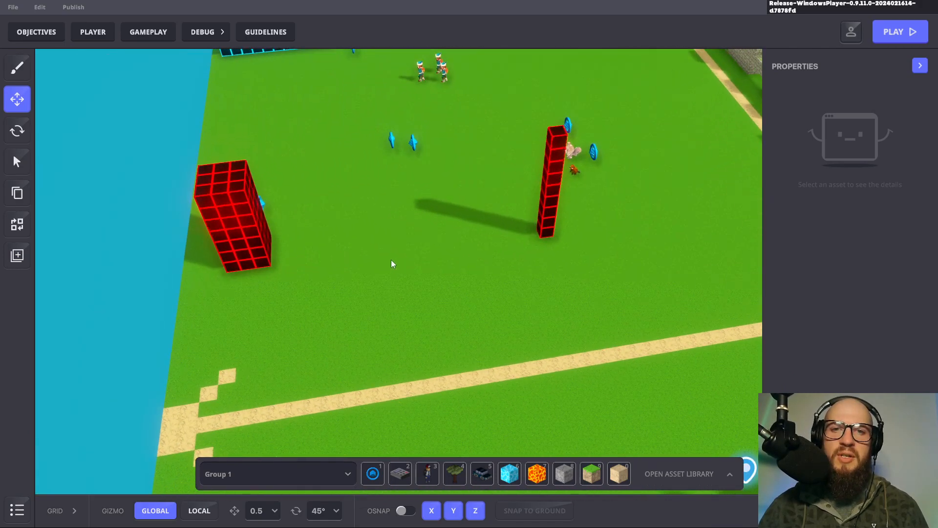
pyautogui.moveTo(393, 261); pyautogui.dragTo(395, 266, button='middle')
pyautogui.moveTo(395, 266); pyautogui.dragTo(378, 268, button='right')
pyautogui.scroll(2, 406, 259)
pyautogui.moveTo(406, 259); pyautogui.dragTo(414, 283, button='middle')
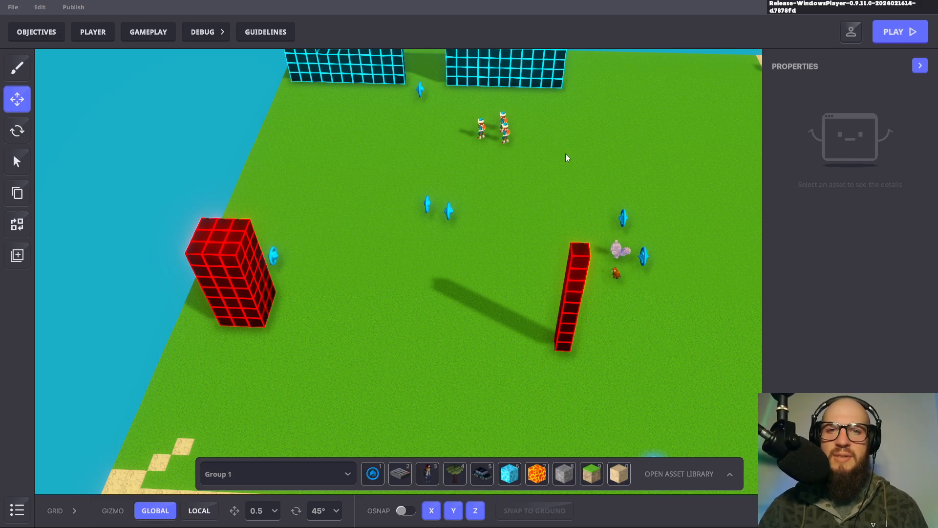
# Review the Add/Subtract number and Compare numbers game rules for the VAR.COLLECTIBLES variable, then close the gameplay settings
pyautogui.click(168, 31)
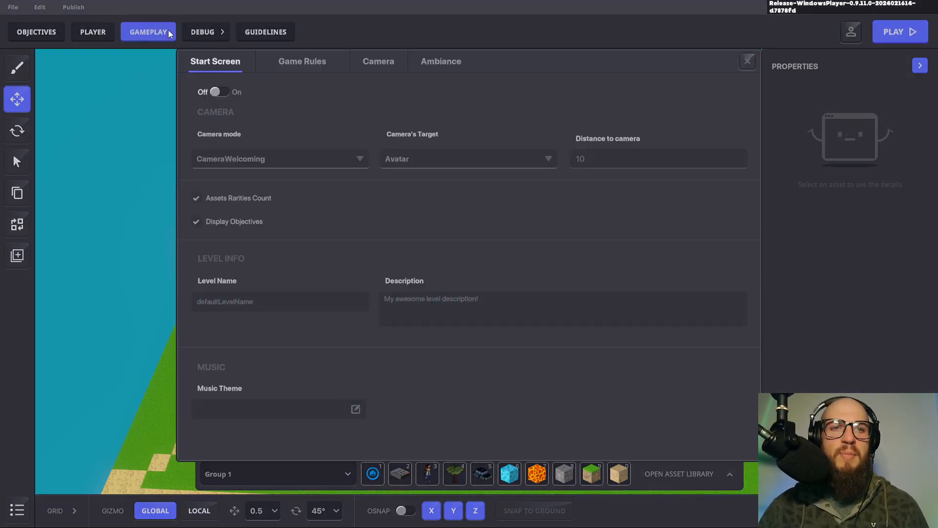
pyautogui.click(316, 62)
pyautogui.moveTo(428, 191); pyautogui.dragTo(327, 200)
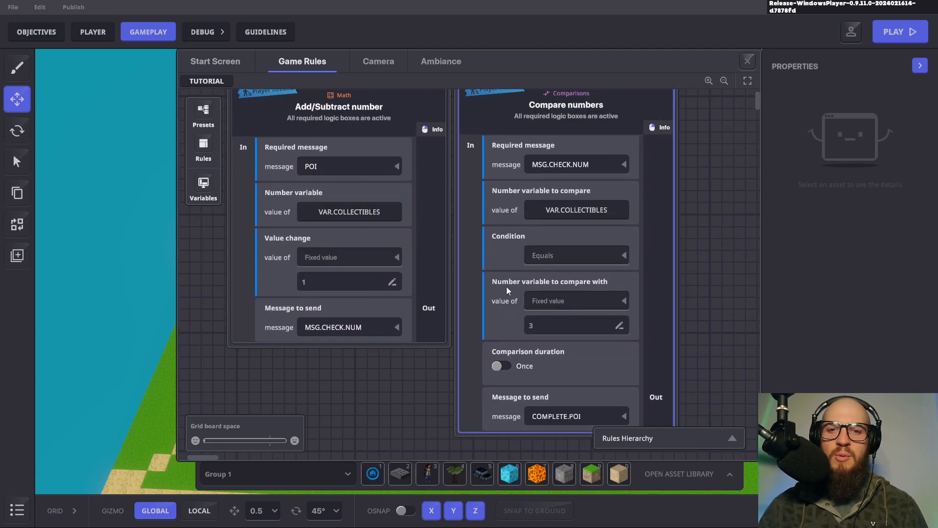
pyautogui.scroll(-2, 505, 283)
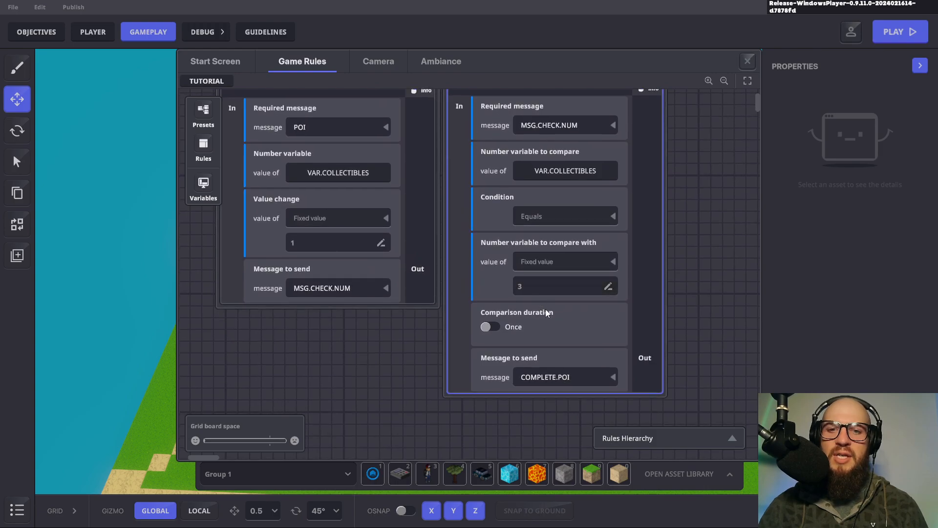
pyautogui.scroll(-2, 553, 312)
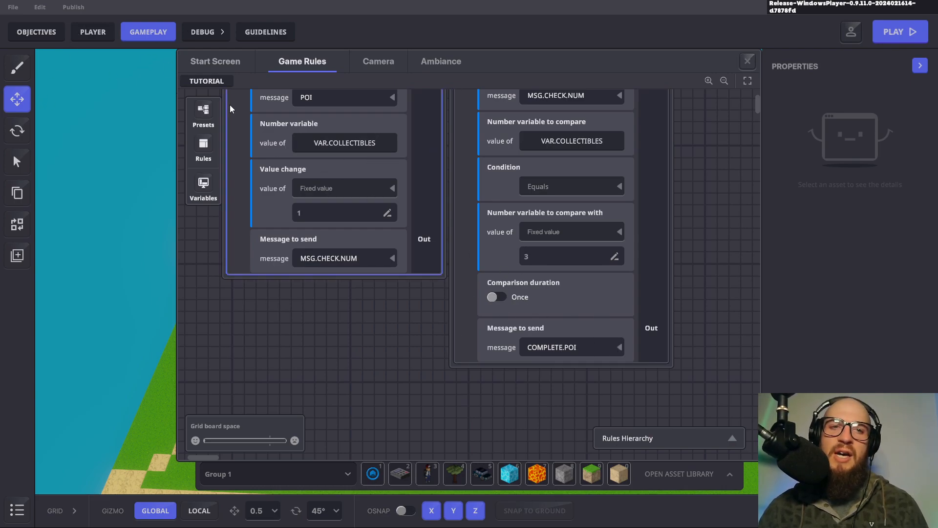
pyautogui.click(748, 61)
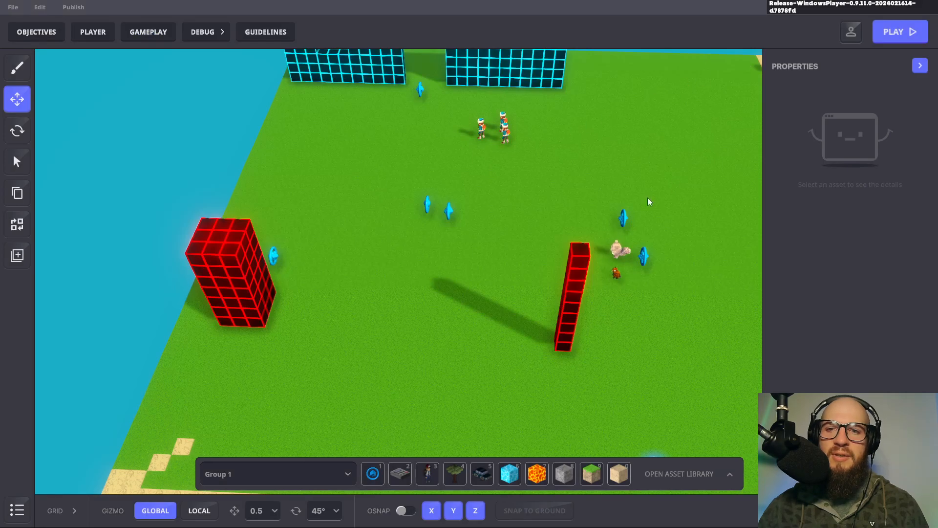
# Inspect the required message, message to send and broadcast type of the Speaker on the middle logic asset nearer the thin red tower
pyautogui.click(448, 212)
pyautogui.scroll(-3, 836, 280)
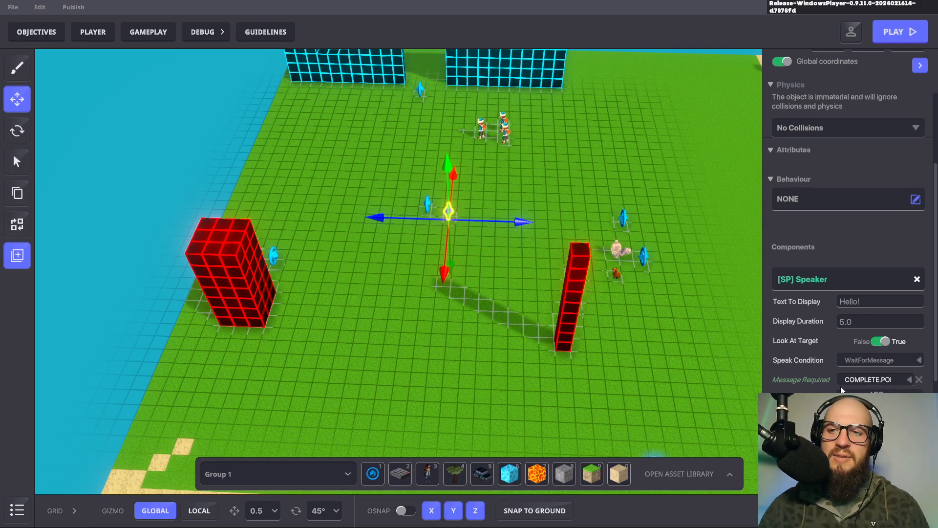
pyautogui.scroll(-2, 848, 245)
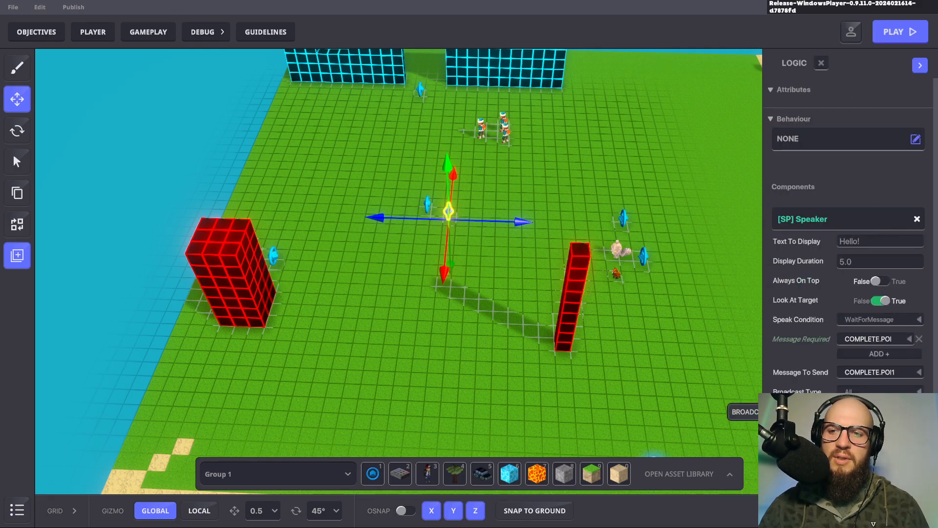
pyautogui.scroll(-1, 848, 245)
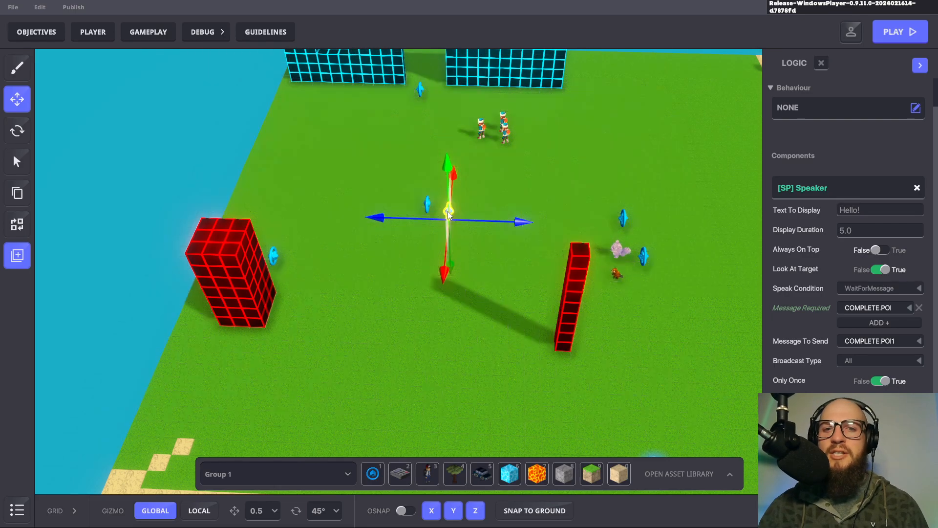
# Reopen the objectives and examine the INTERSTING POINTS quest's completion options and the message sent after completion
pyautogui.click(32, 38)
pyautogui.click(338, 118)
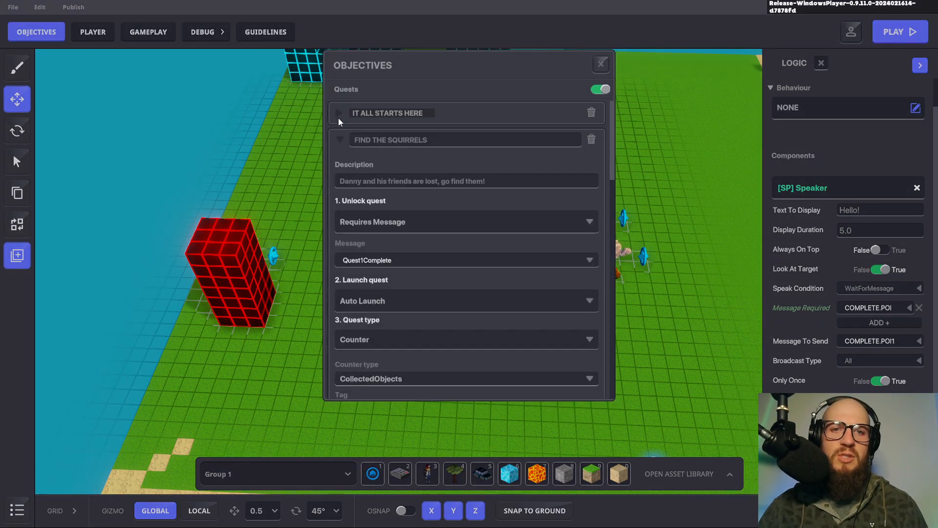
pyautogui.click(341, 139)
pyautogui.scroll(-3, 444, 216)
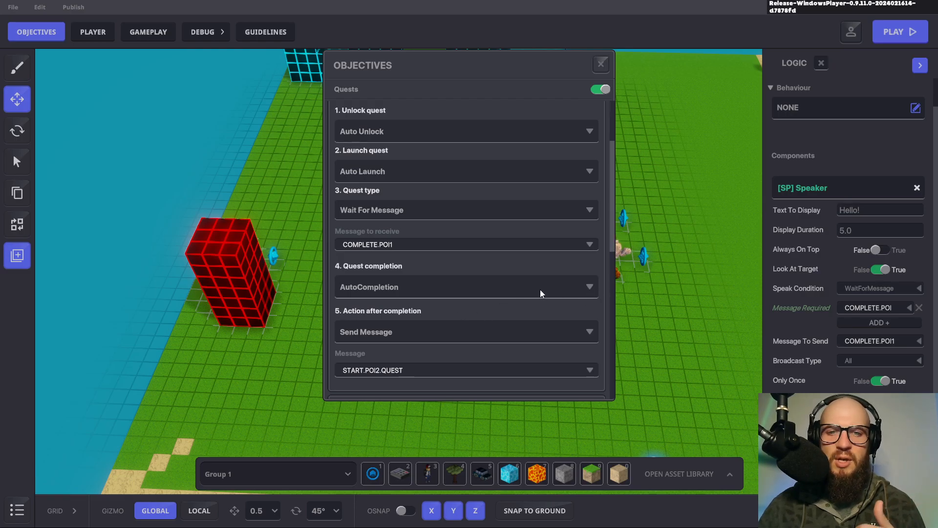
pyautogui.click(571, 288)
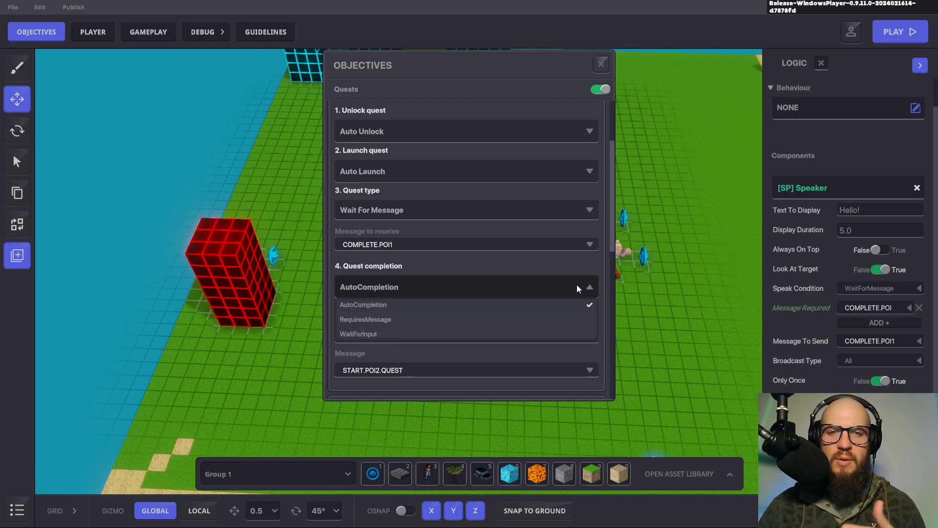
pyautogui.click(576, 284)
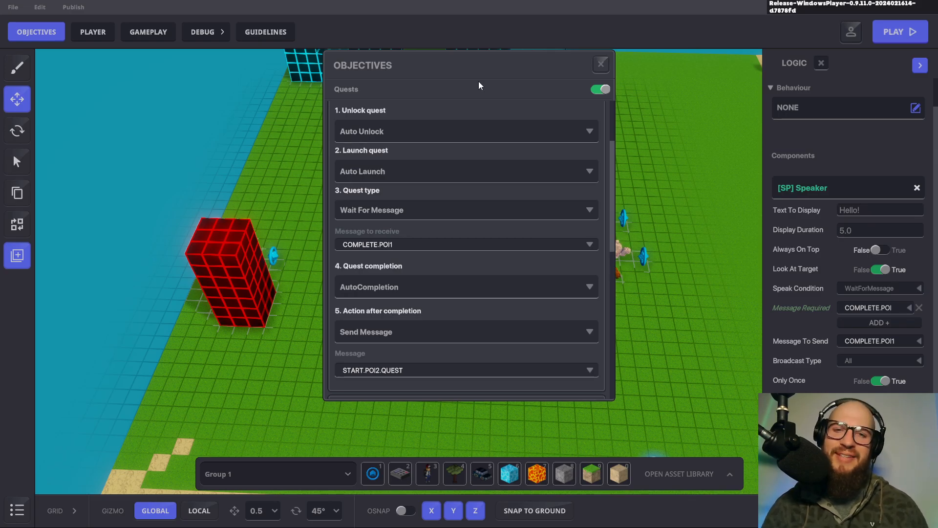
pyautogui.click(602, 64)
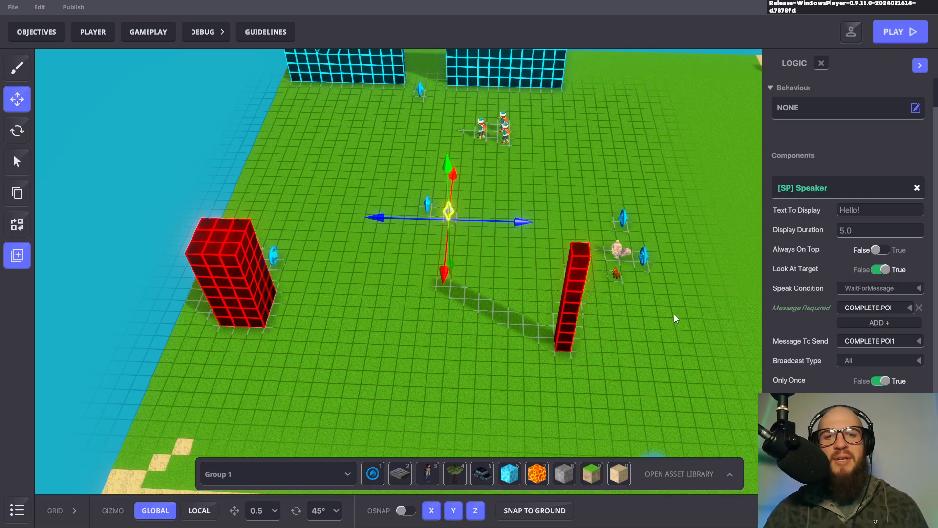
# Start a playtest and visit the squirrel beside the thin red tower, the cyan block structure and the wide red tower
pyautogui.hotkey('ctrl', 'p')
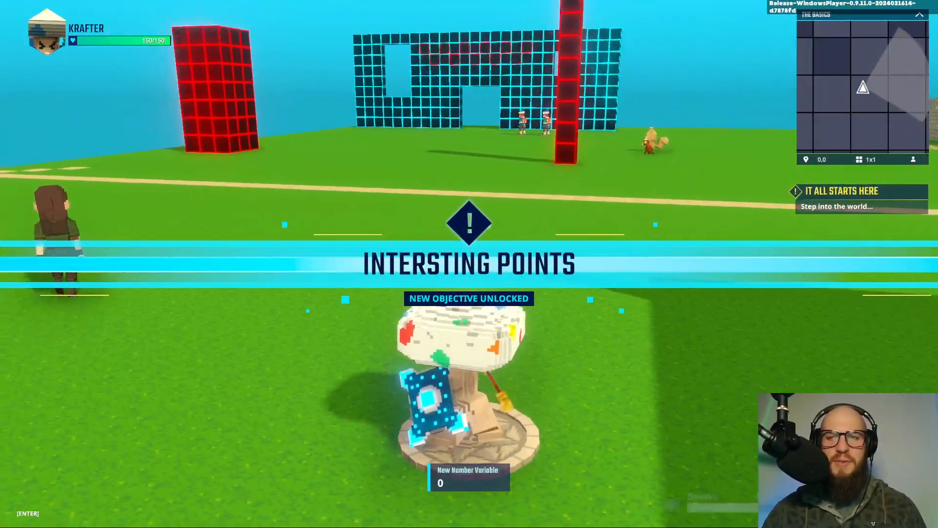
pyautogui.press('w')
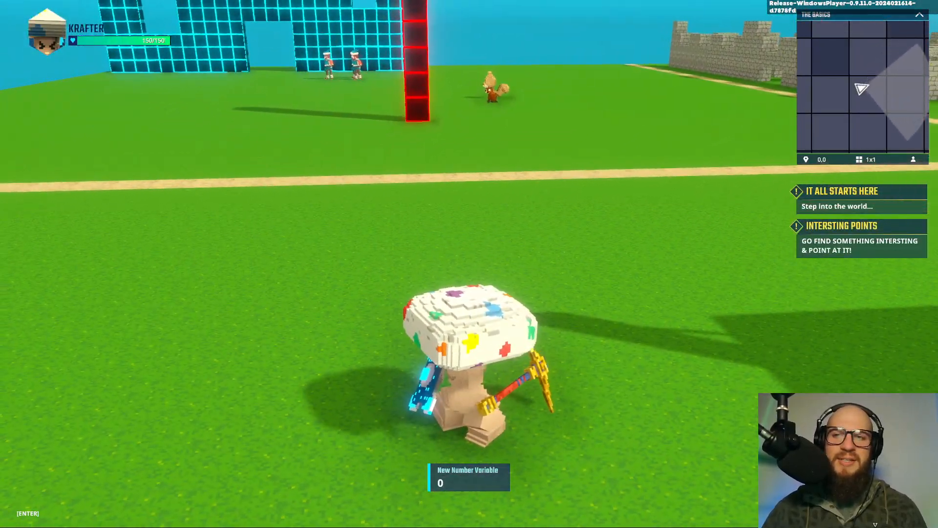
pyautogui.press('w')
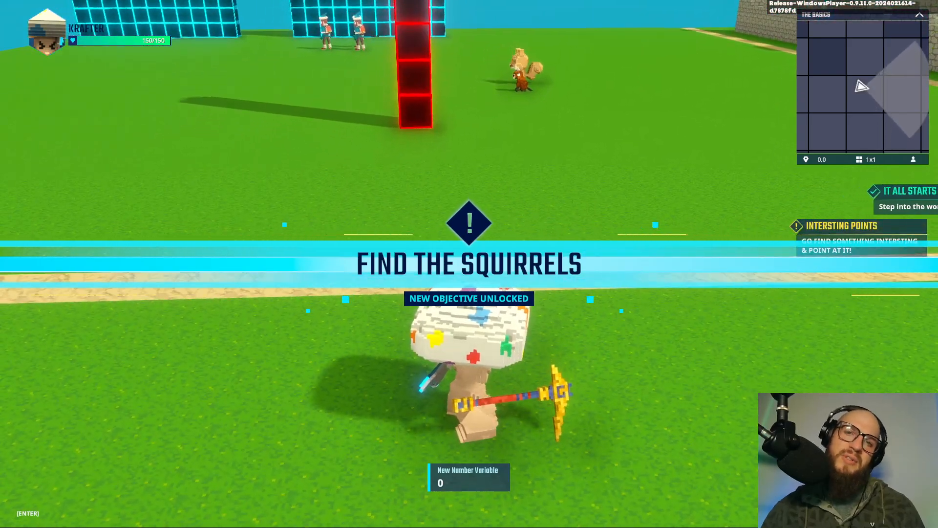
pyautogui.press('w')
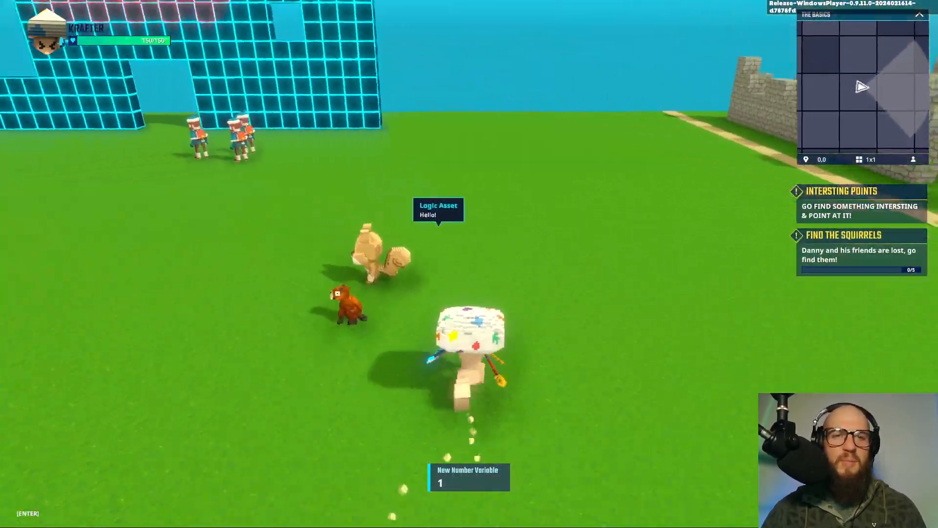
pyautogui.press('w')
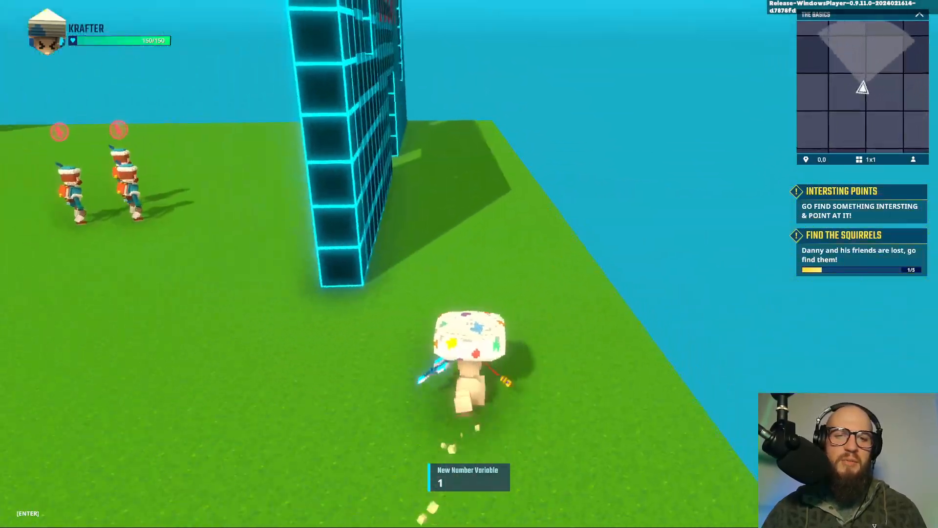
pyautogui.press('w')
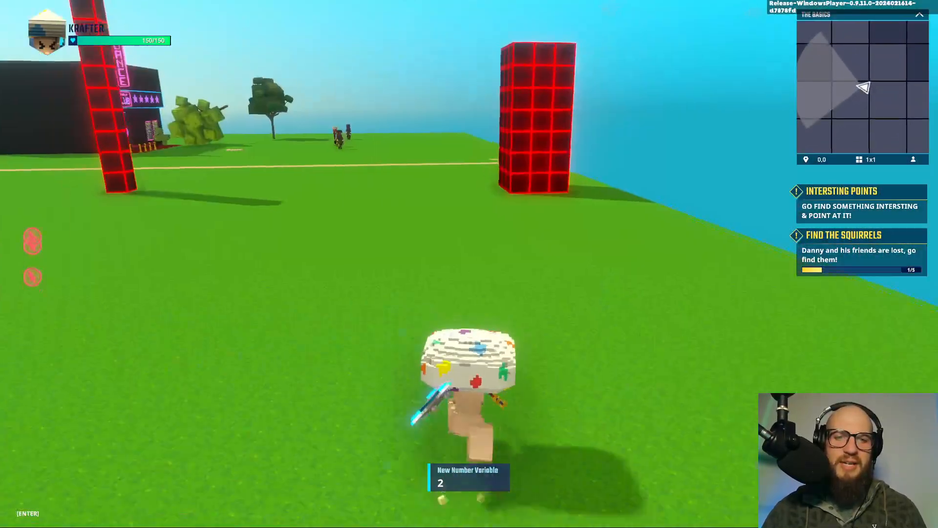
pyautogui.press('w')
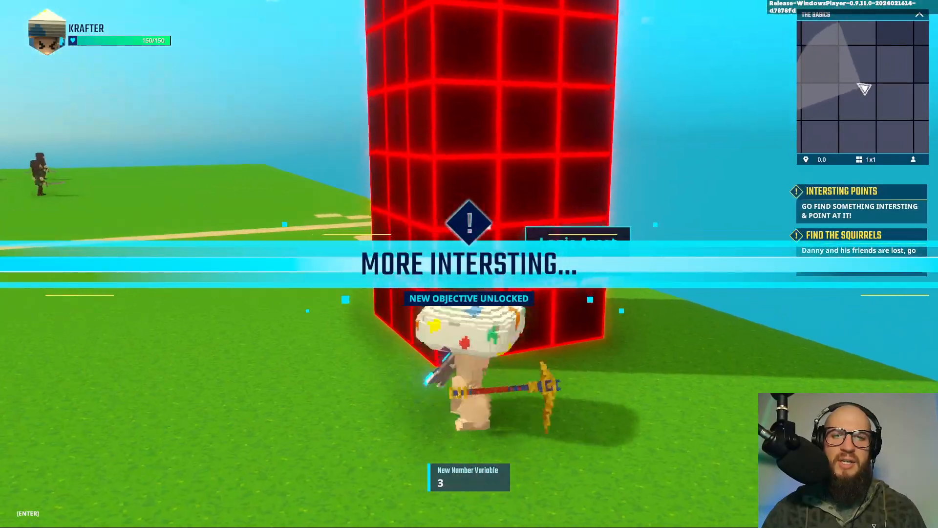
# Run into the mossy stone maze and pass between its blocks to test the squirrel and point-of-interest objectives
pyautogui.press('d')
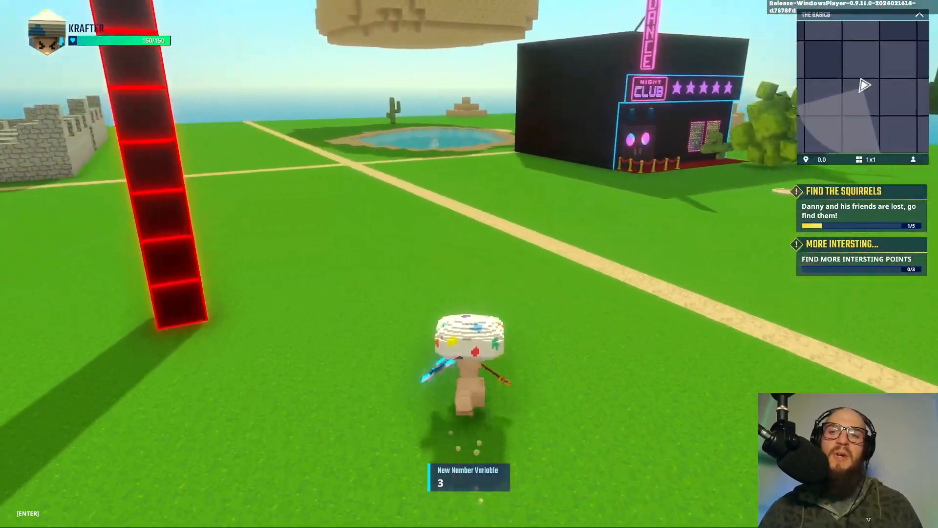
pyautogui.press('w')
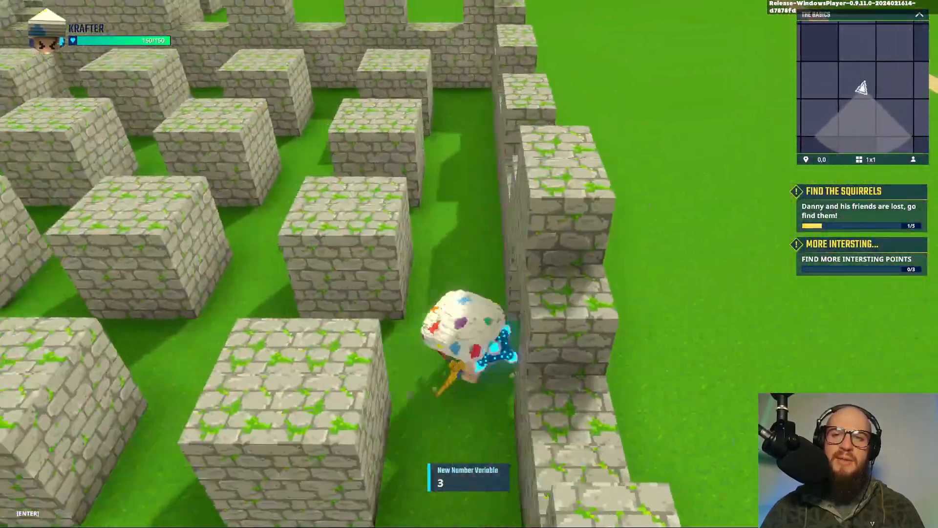
pyautogui.press('a')
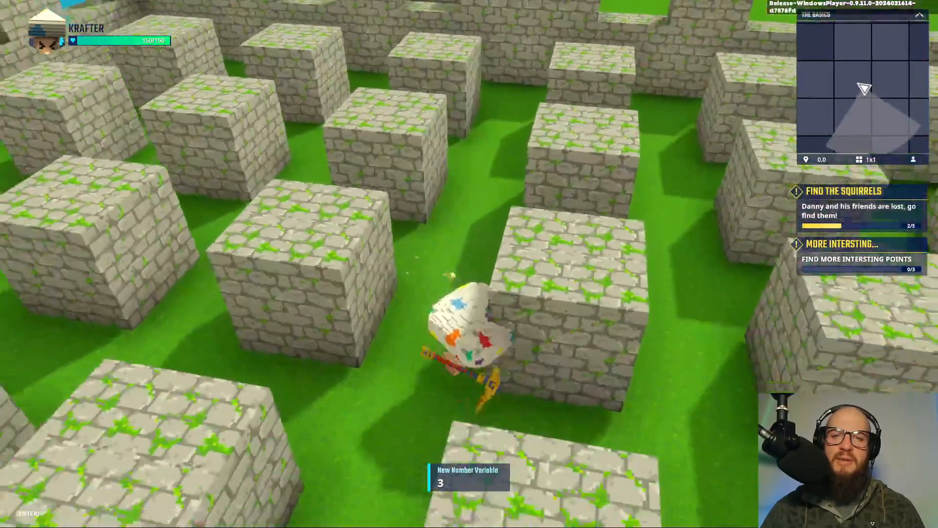
pyautogui.press('w')
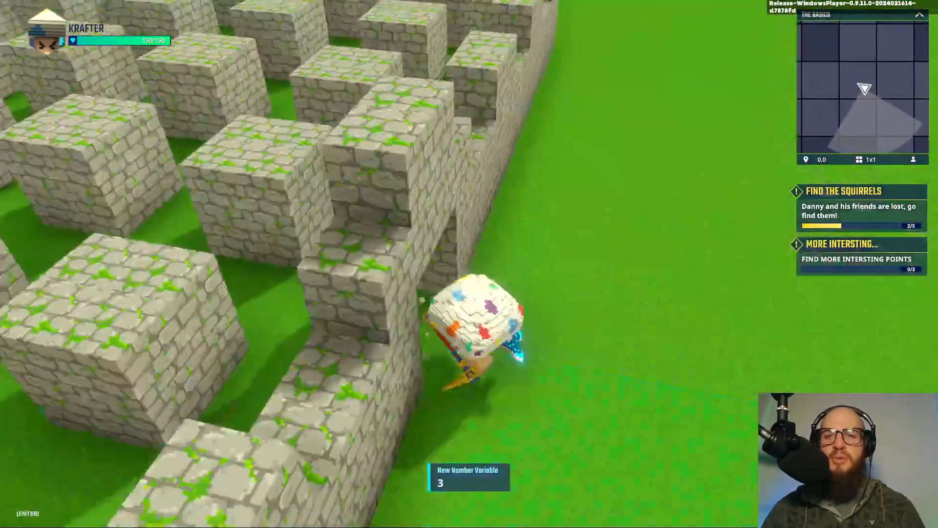
# Run along the island's edge to the small stepped sand pyramid and climb it to test its point of interest
pyautogui.press('w')
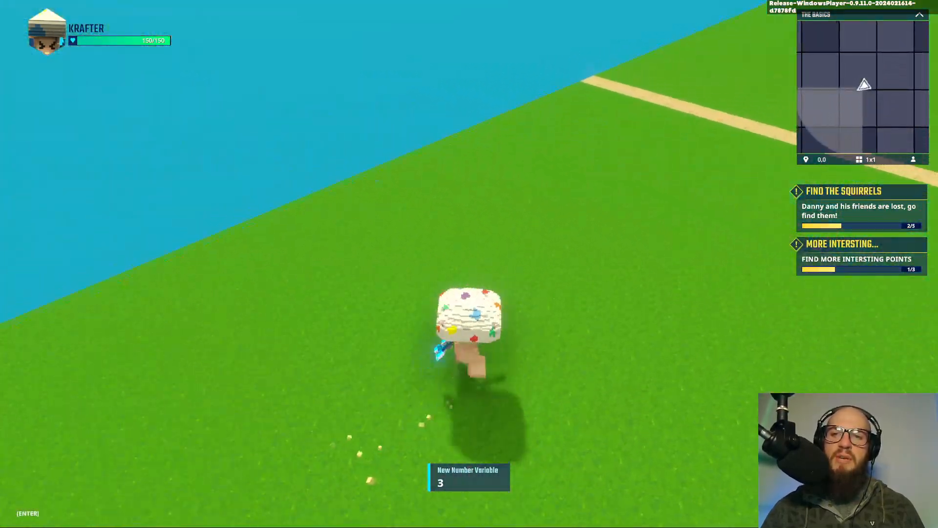
pyautogui.press('w')
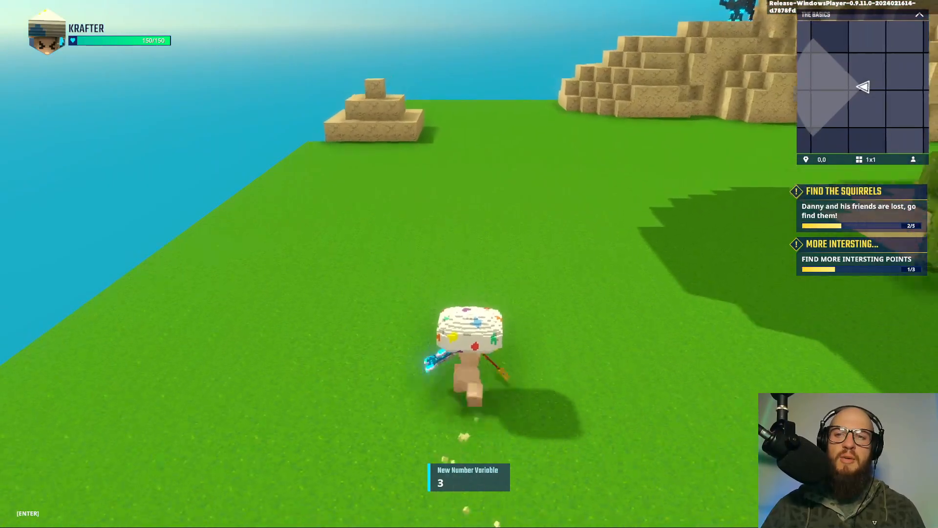
pyautogui.press('w')
pyautogui.press('space')
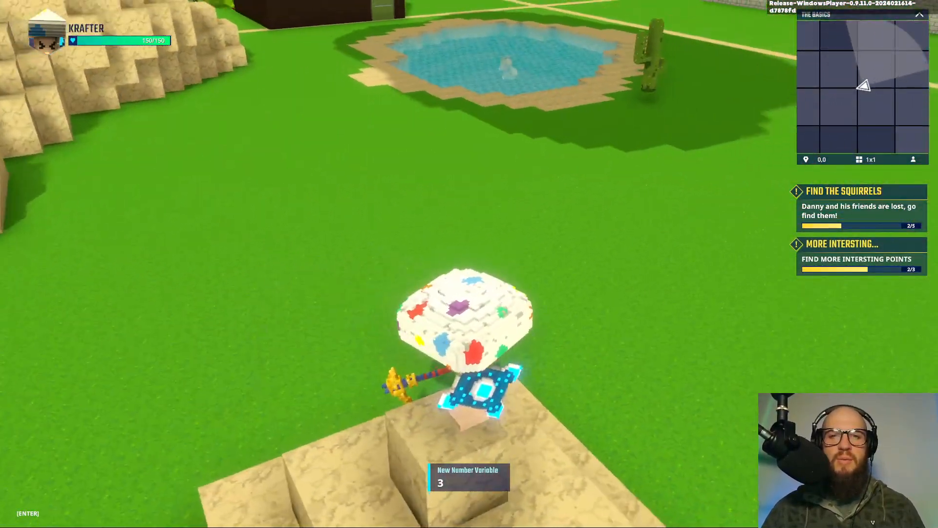
# Cross the pond, passing through the squirrel in the water to test the FIND THE SQUIRRELS objective
pyautogui.press('w')
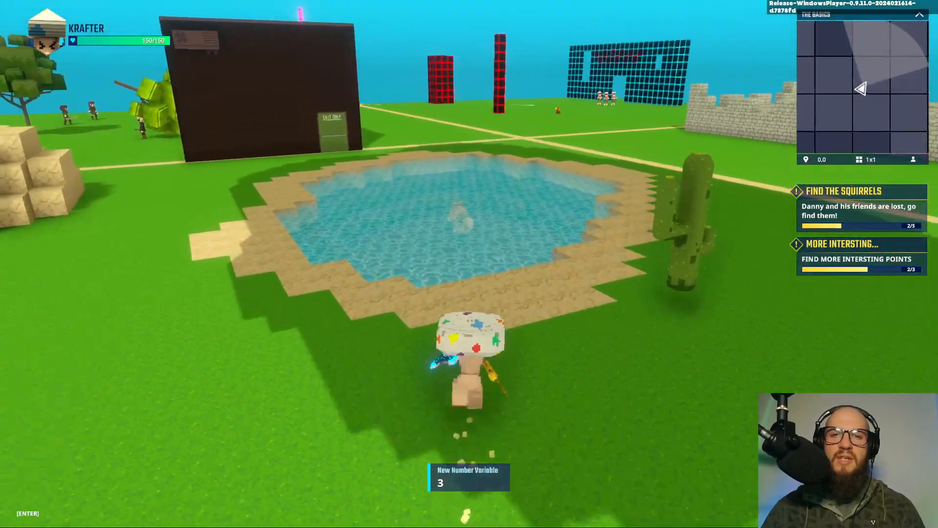
pyautogui.press('w')
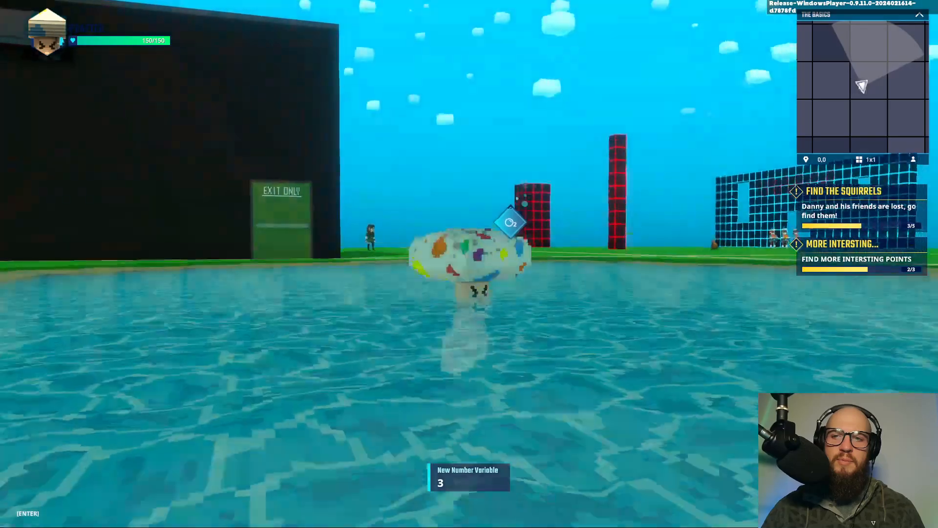
pyautogui.press('w')
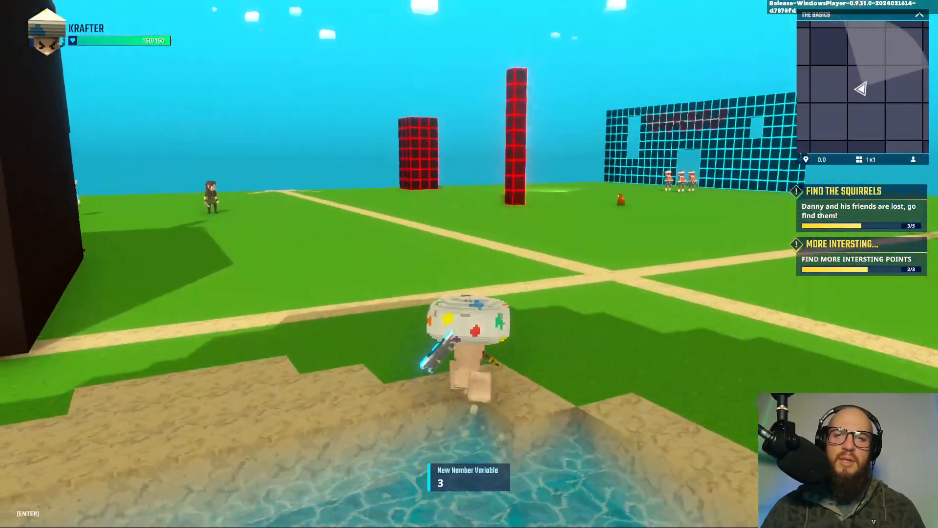
# Run past the back of the night club and climb the sand hill to reach the squirrel on it
pyautogui.press('w')
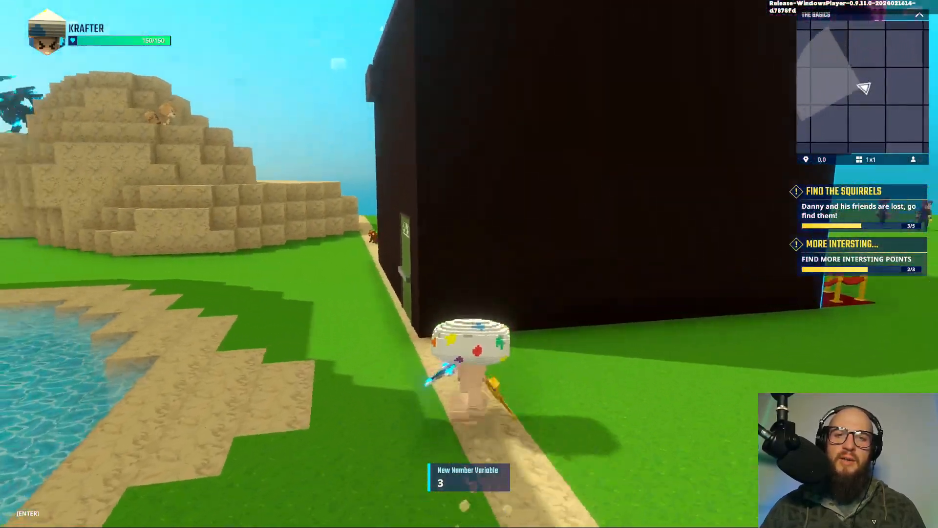
pyautogui.press('w')
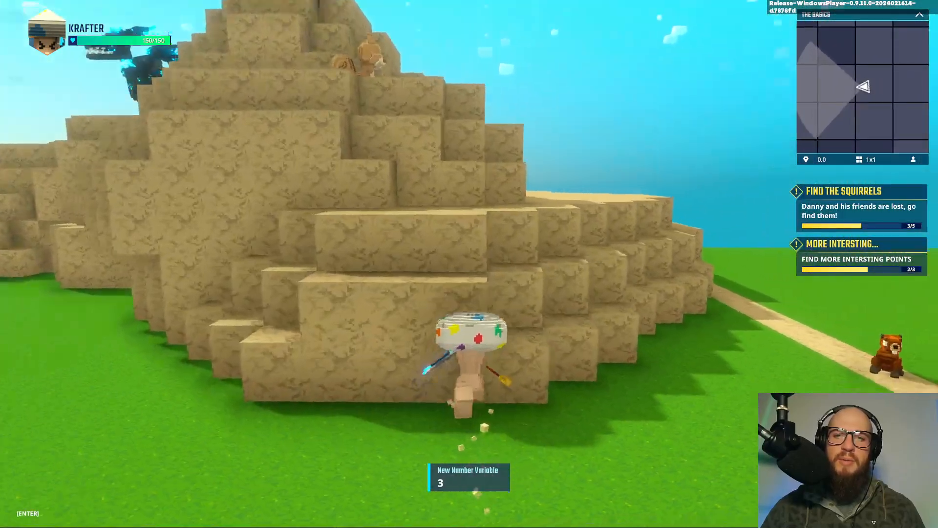
pyautogui.press('w')
pyautogui.press('space')
pyautogui.press('space')
pyautogui.press('space')
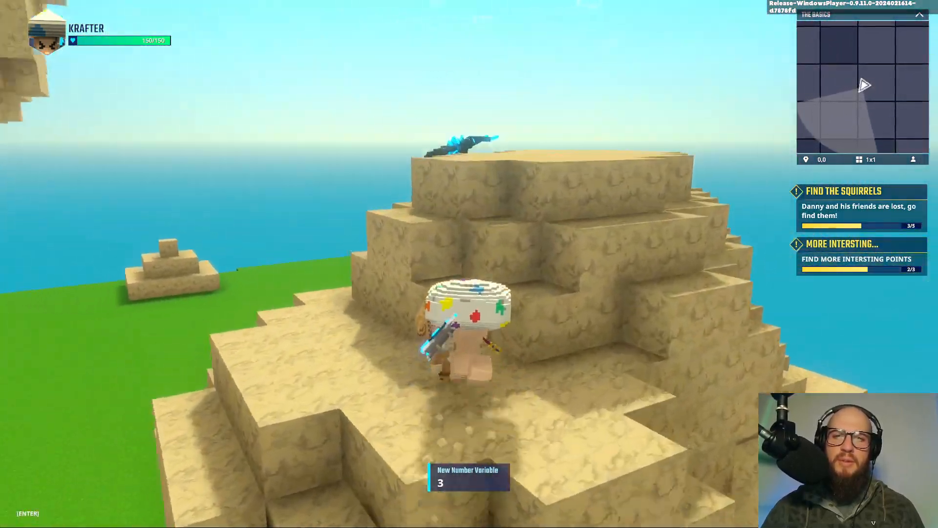
# Search around the night club and the path crossing for the remaining objectives, and end the playtest
pyautogui.press('w')
pyautogui.press('w')
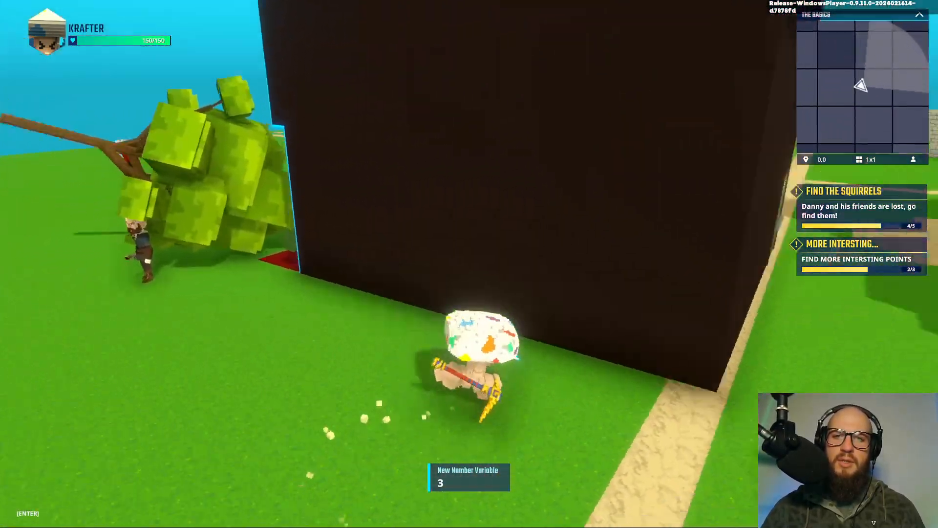
pyautogui.press('w')
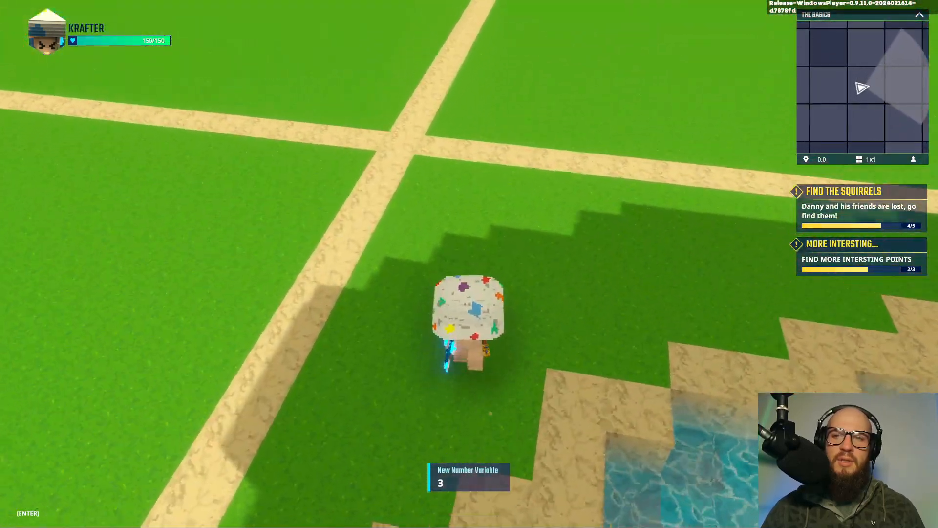
pyautogui.press('w')
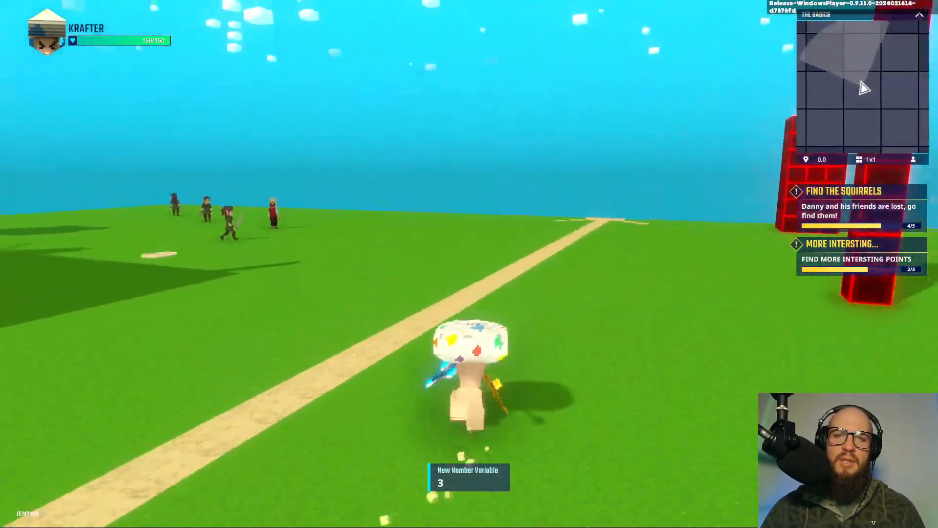
pyautogui.press('w')
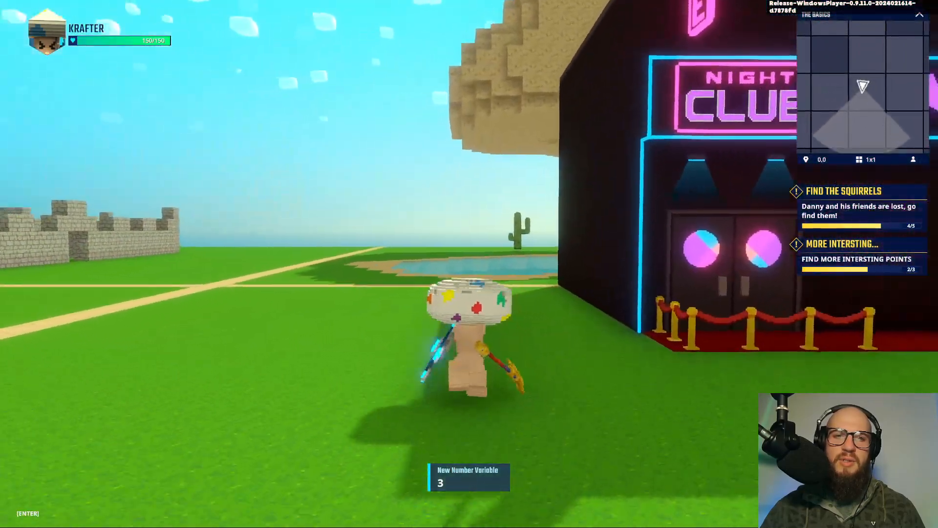
pyautogui.press('w')
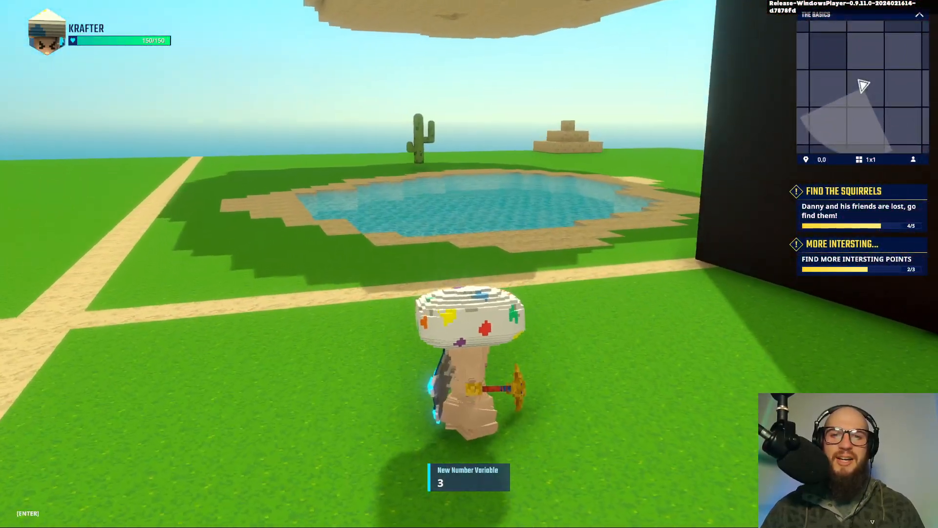
pyautogui.press('Escape')
# Inspect the Speaker on the logic asset at the maze's wall opening, including its detection, message to send and broadcast tags
pyautogui.moveTo(670, 303); pyautogui.dragTo(235, 313, button='middle')
pyautogui.scroll(2, 429, 314)
pyautogui.moveTo(431, 318); pyautogui.dragTo(313, 345, button='right')
pyautogui.moveTo(507, 245); pyautogui.dragTo(484, 304, button='middle')
pyautogui.scroll(4, 484, 303)
pyautogui.moveTo(484, 307); pyautogui.dragTo(338, 336, button='right')
pyautogui.scroll(3, 338, 336)
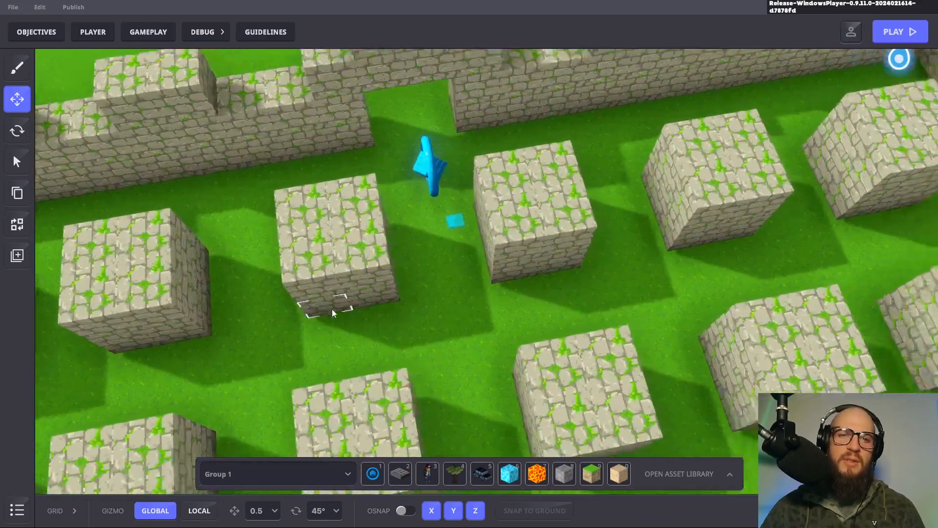
pyautogui.moveTo(337, 309); pyautogui.dragTo(169, 346, button='middle')
pyautogui.click(278, 223)
pyautogui.scroll(-4, 827, 336)
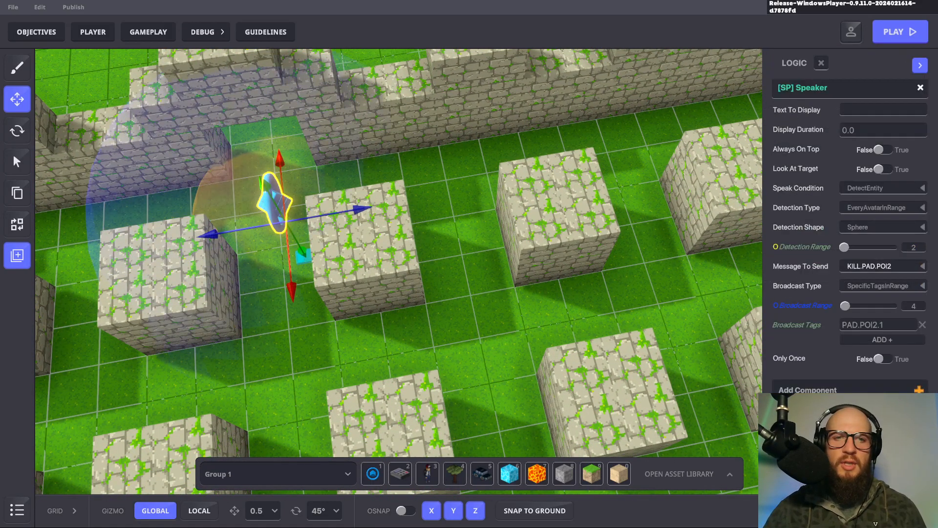
pyautogui.scroll(3, 831, 336)
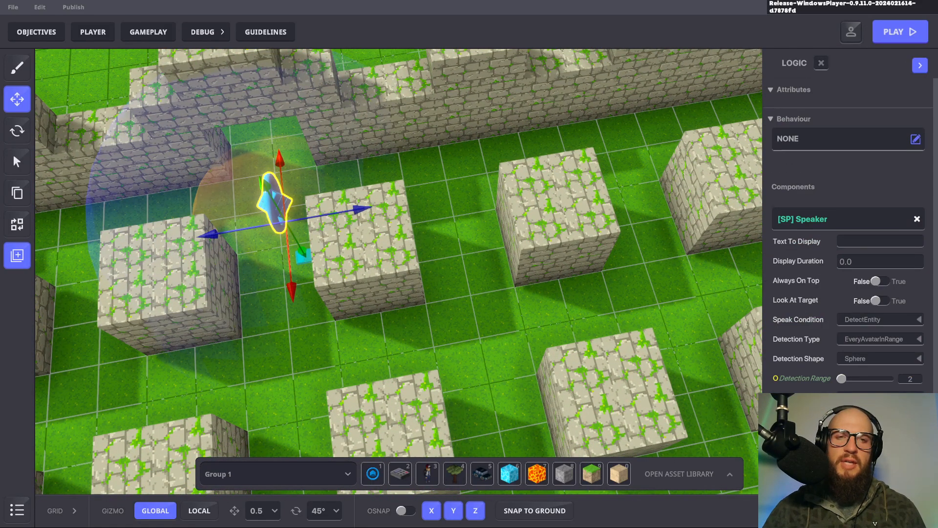
pyautogui.moveTo(441, 354); pyautogui.dragTo(741, 352, button='right')
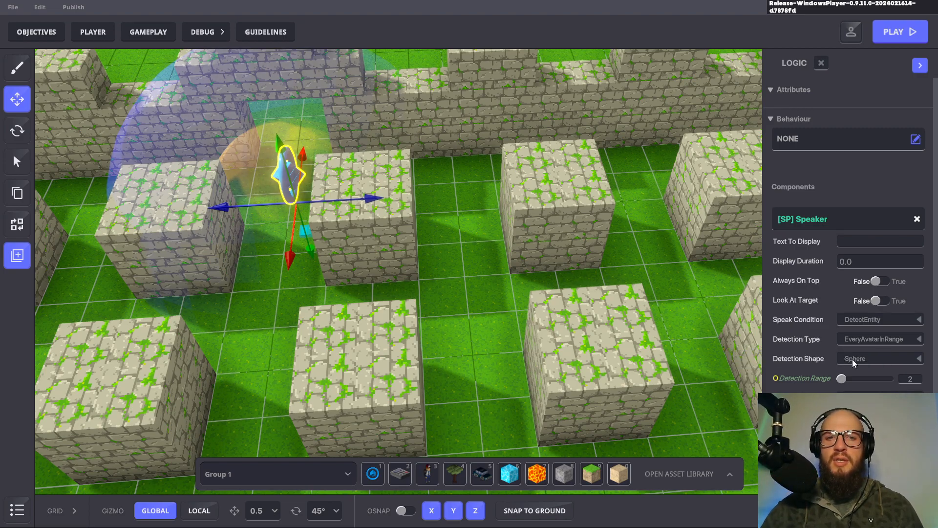
pyautogui.scroll(-3, 864, 380)
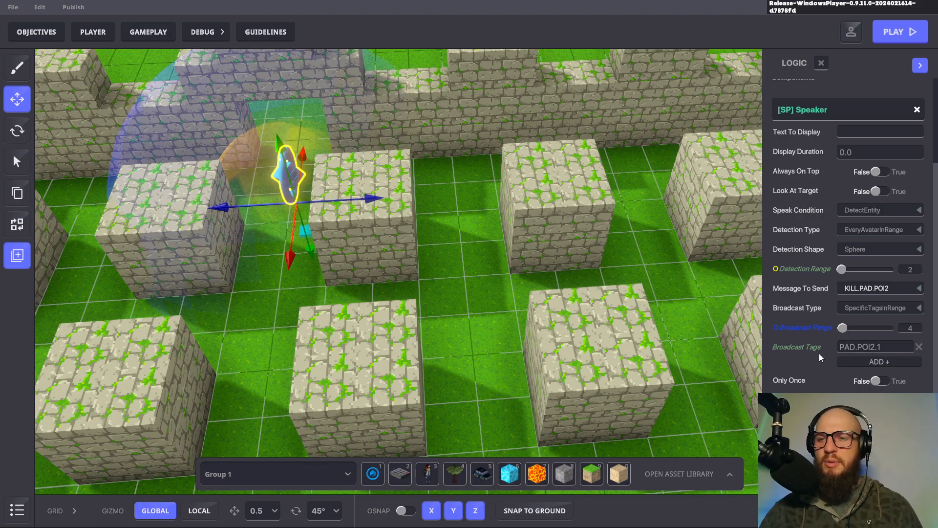
pyautogui.moveTo(824, 352)
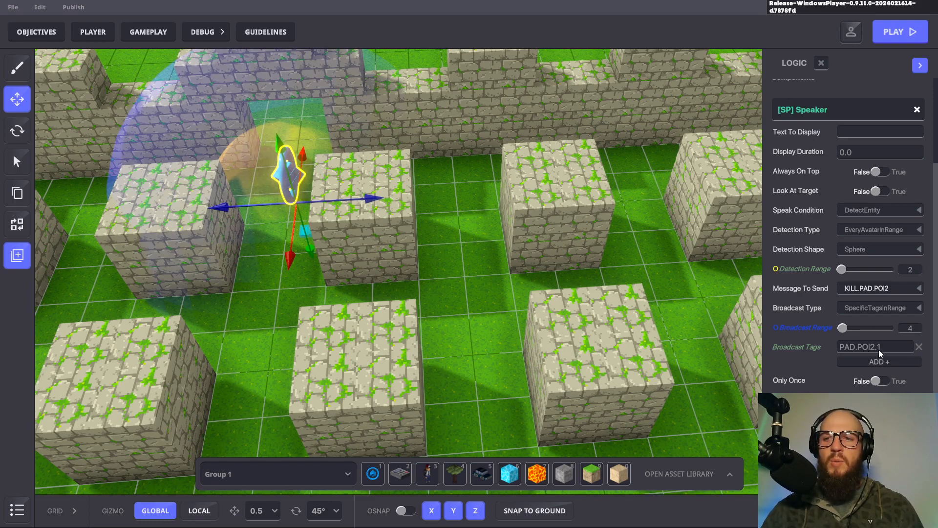
# Replace the PAD.POI1.1 tag with PAD.POI2.1 on the NumPad Switch by the maze's wall opening, and save the changes
pyautogui.click(285, 289)
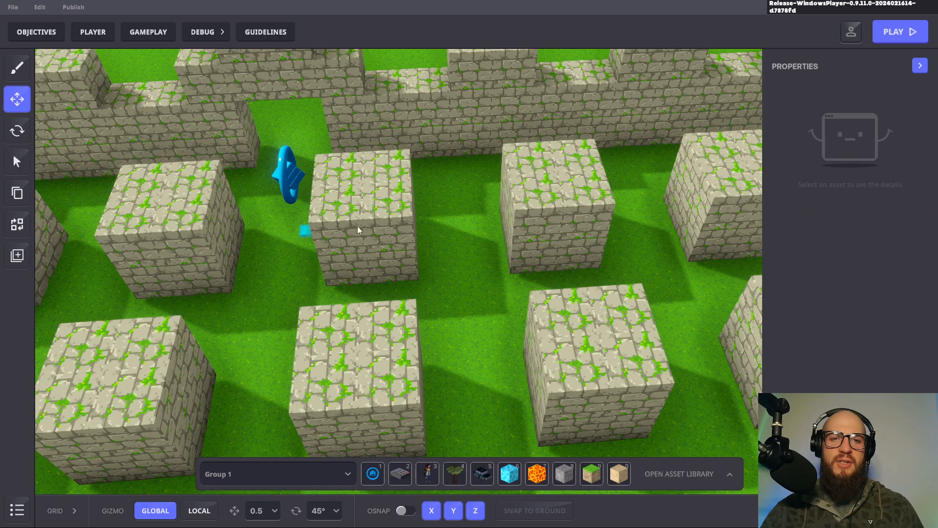
pyautogui.click(307, 232)
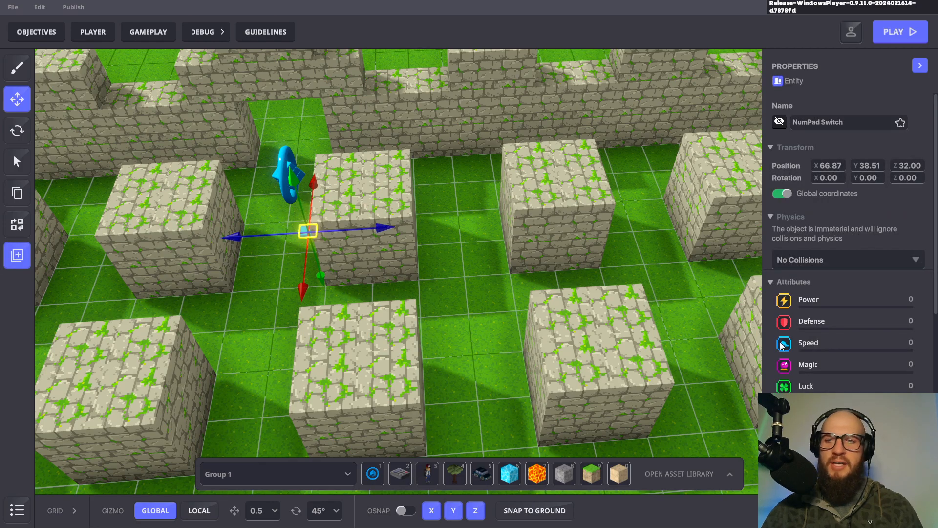
pyautogui.scroll(-5, 830, 388)
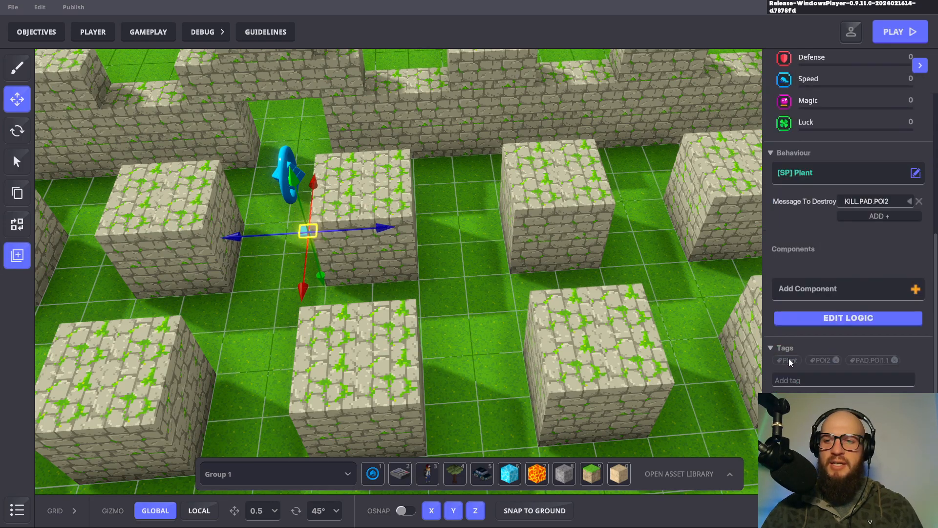
pyautogui.click(895, 360)
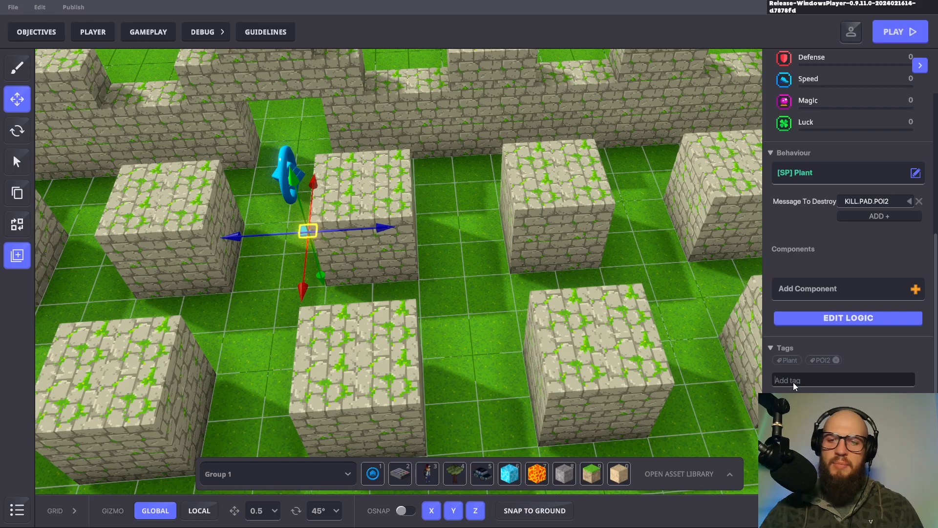
pyautogui.click(794, 381)
pyautogui.write('PAD.POI')
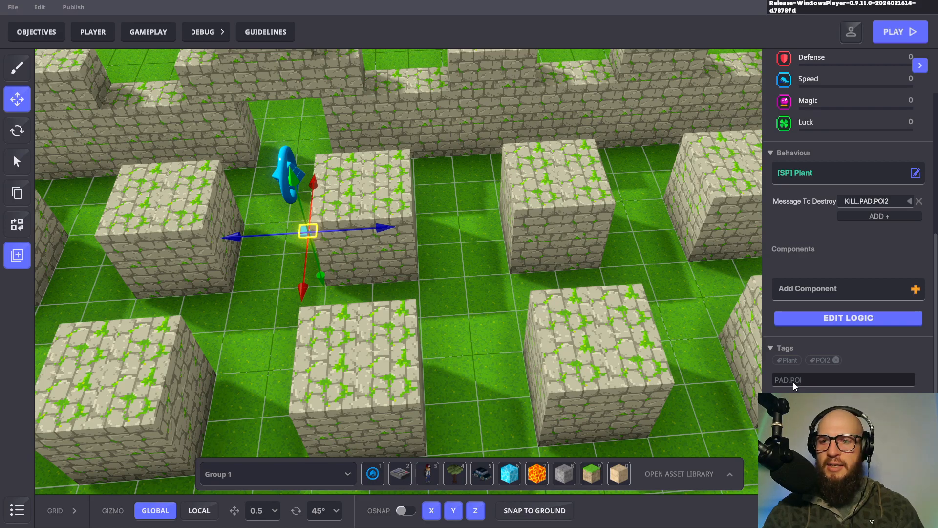
pyautogui.write('2.1')
pyautogui.press('Return')
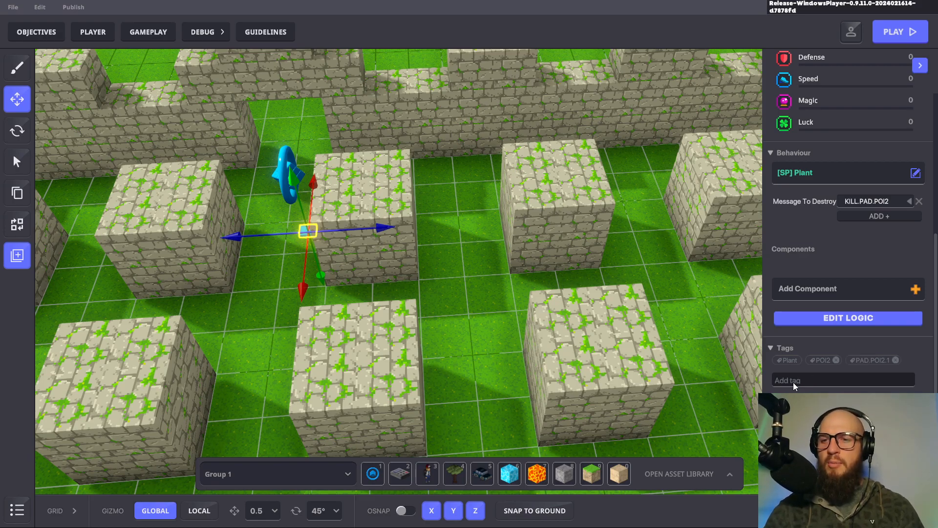
pyautogui.click(659, 262)
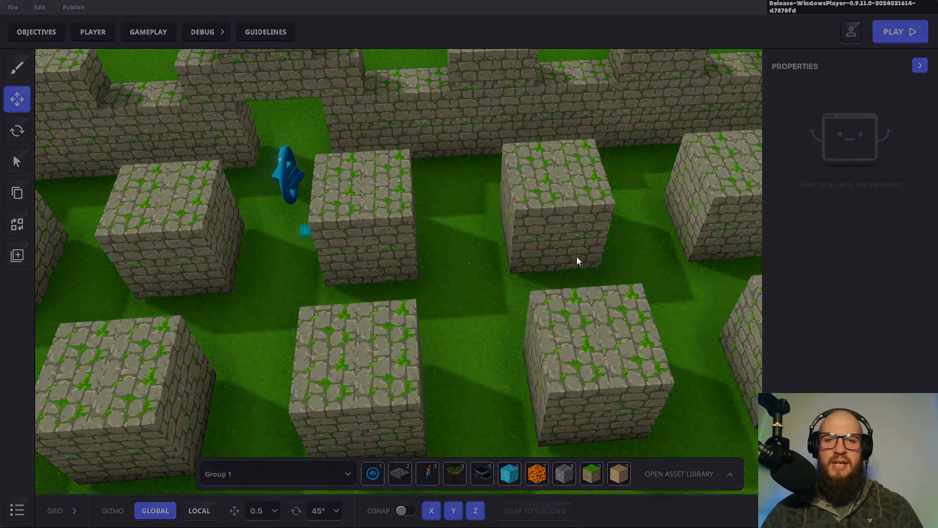
pyautogui.hotkey('ctrl', 's')
pyautogui.click(526, 281)
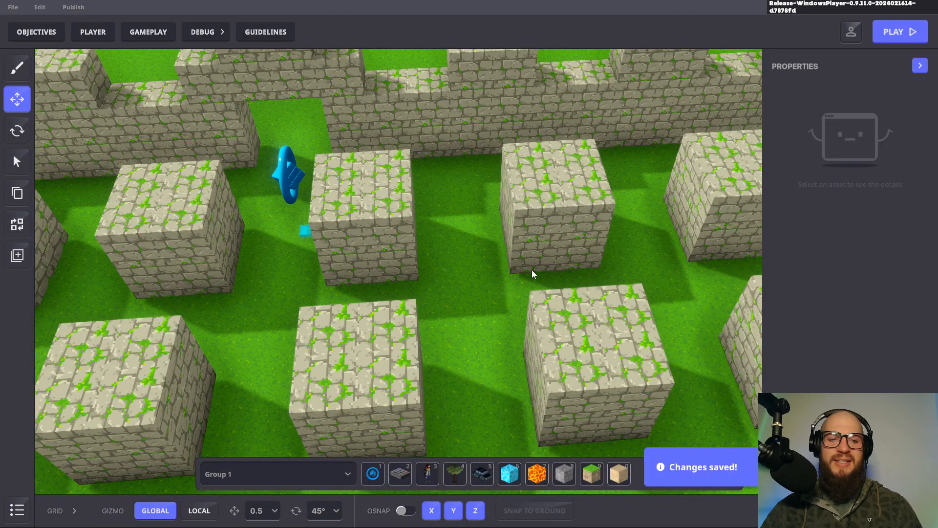
# Start a playtest and run past the red tower to test unlocking the INTERSTING POINTS, FIND THE SQUIRRELS and MORE INTERSTING objectives
pyautogui.hotkey('ctrl', 'p')
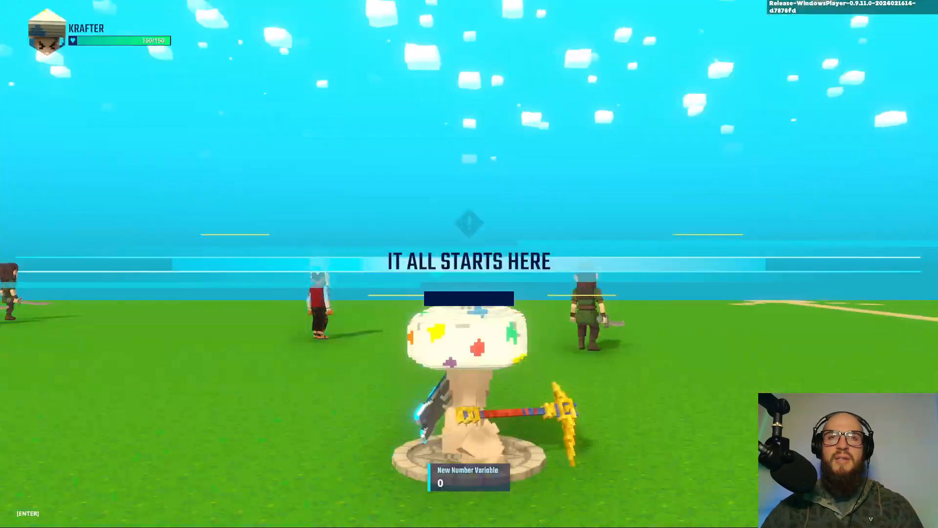
pyautogui.press('w')
pyautogui.press('w')
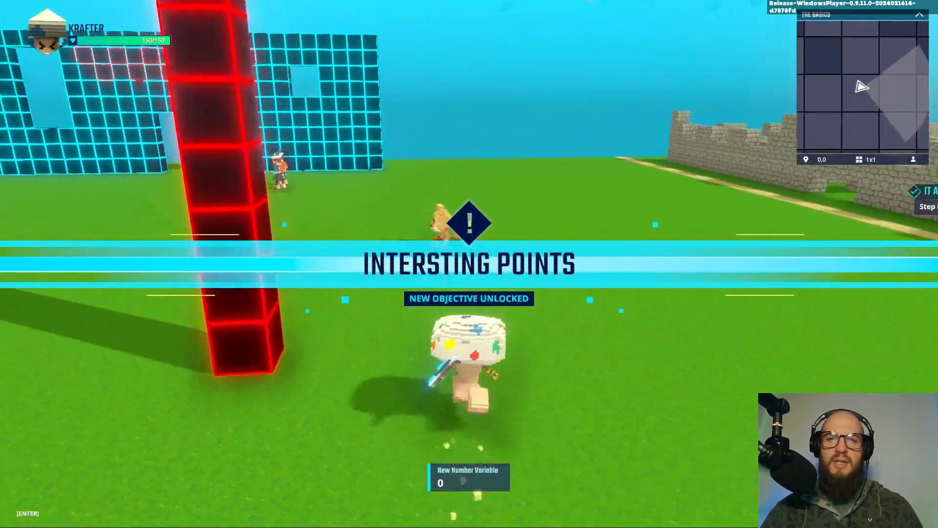
pyautogui.press('w')
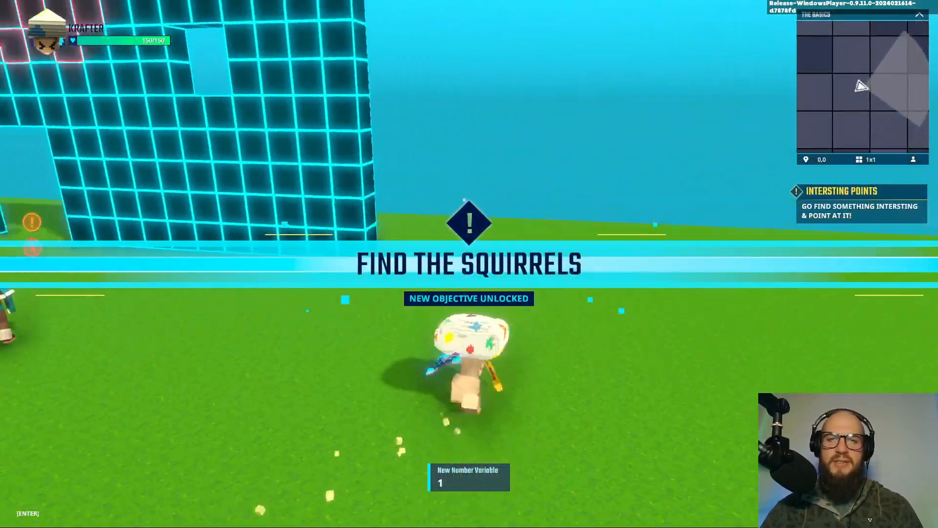
pyautogui.press('w')
pyautogui.press('w')
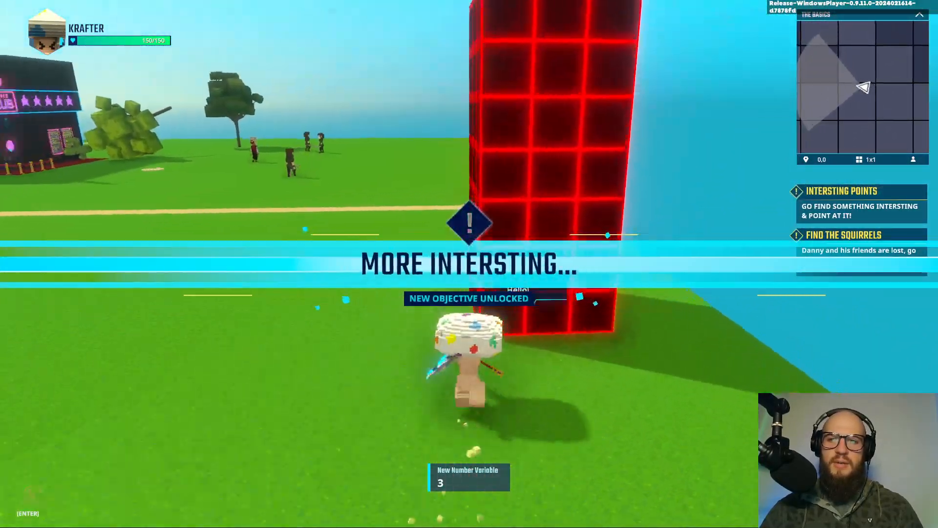
pyautogui.press('w')
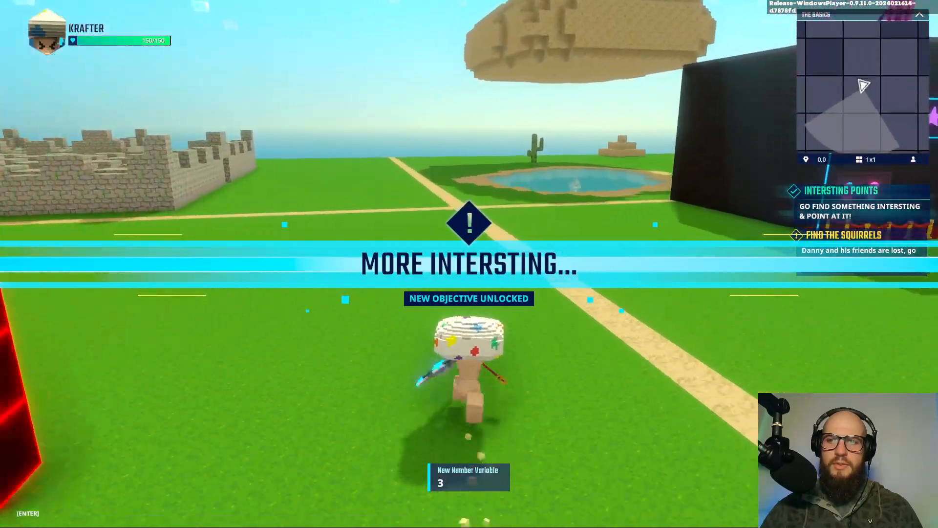
# Run into the maze through its wall opening to test the corrected number pad, and leave the maze again
pyautogui.press('w')
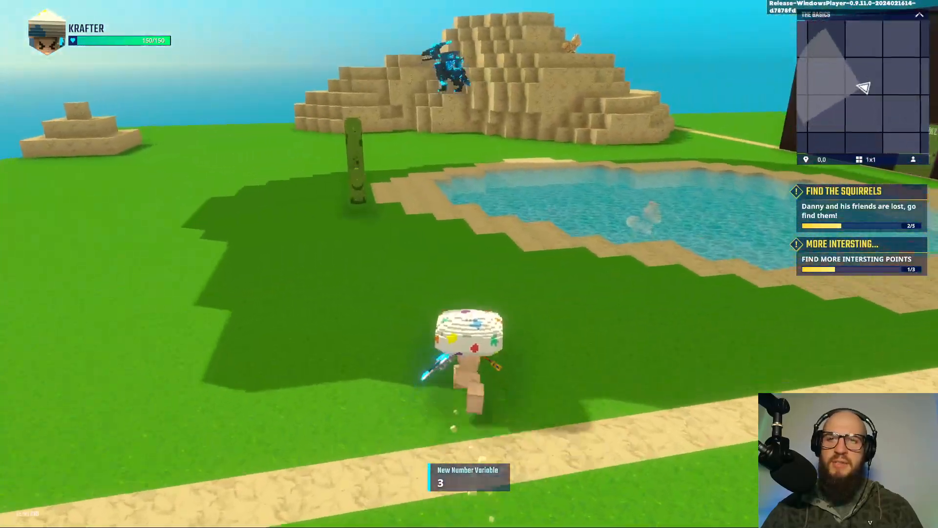
pyautogui.press('w')
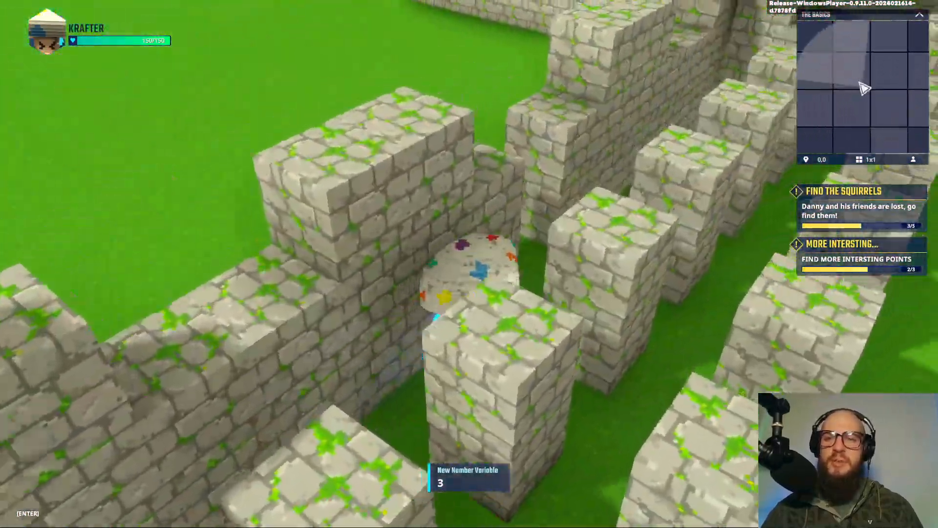
pyautogui.press('w')
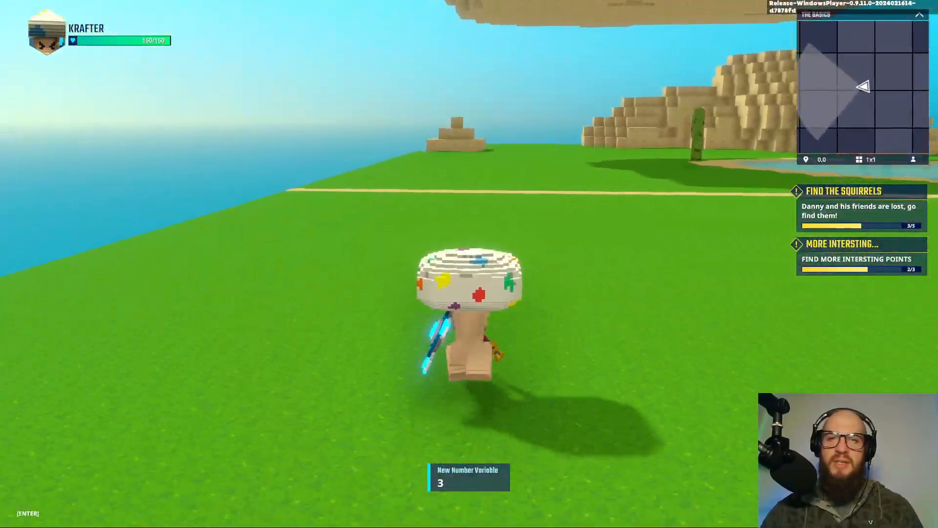
# Run to the pond and swim through the squirrel in the water to test the FIND THE SQUIRRELS objective
pyautogui.press('w')
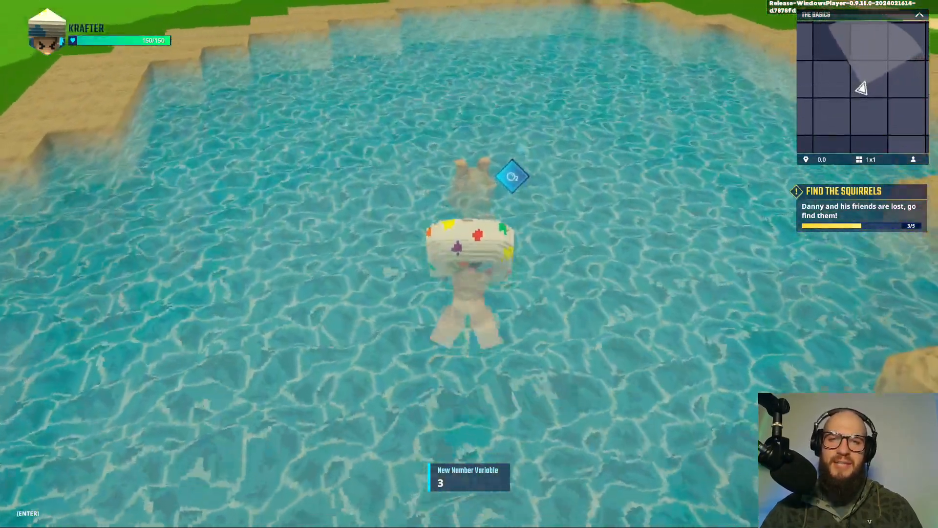
pyautogui.press('w')
pyautogui.press('w')
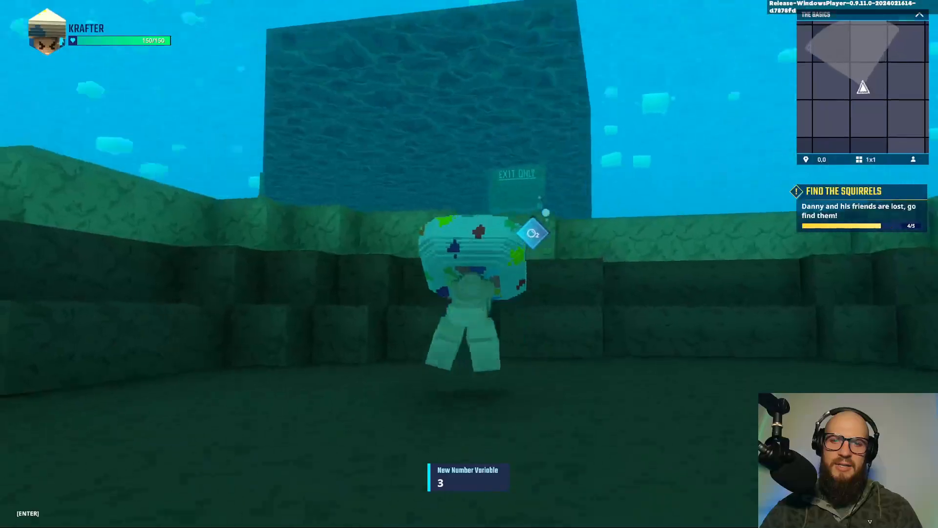
pyautogui.press('space')
# Climb the sand hill and pass the squirrel on it to test the last part of the FIND THE SQUIRRELS objective
pyautogui.press('w')
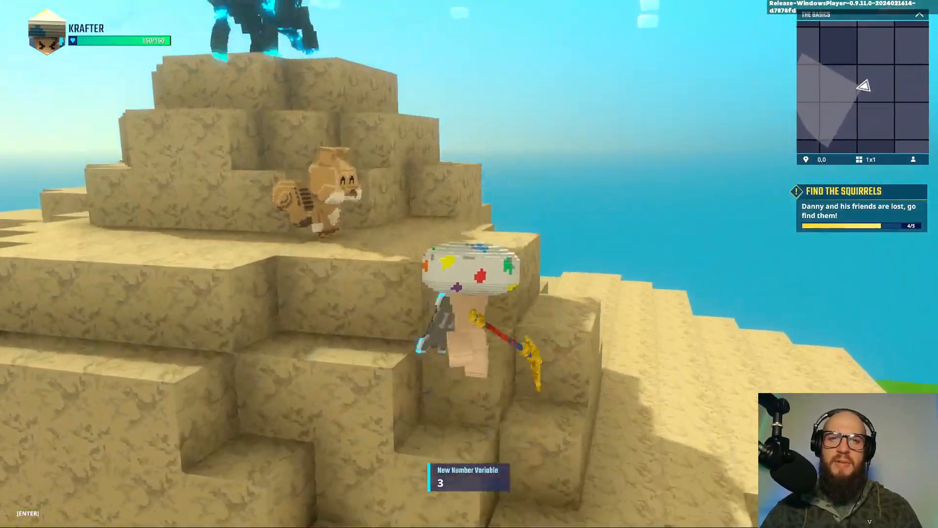
pyautogui.press('w')
pyautogui.press('w')
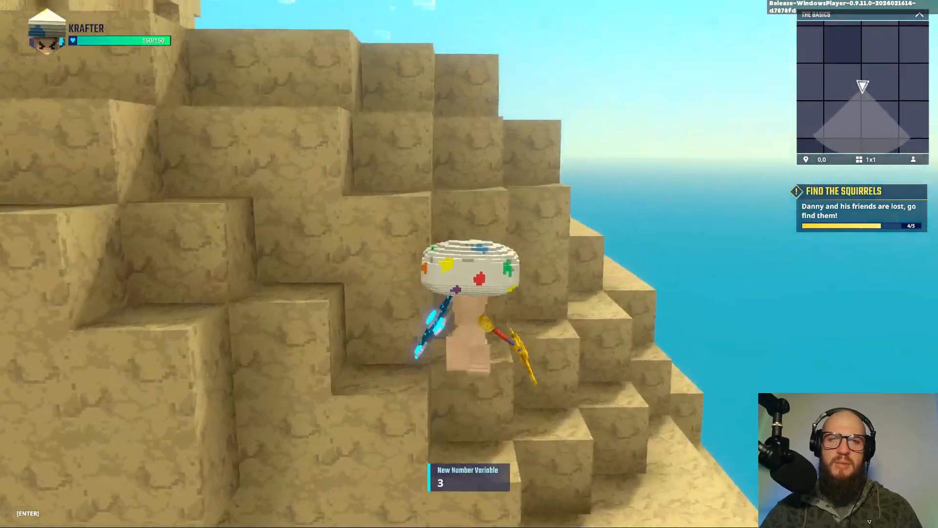
pyautogui.press('w')
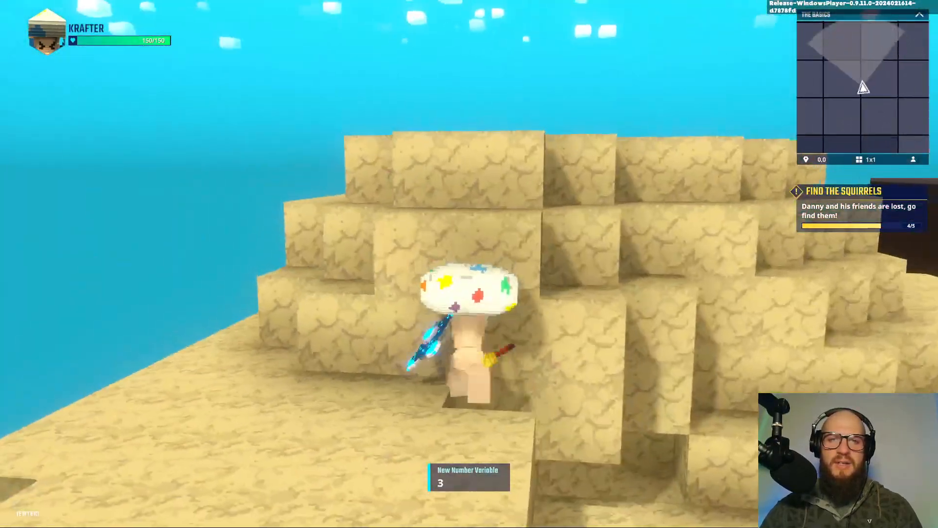
pyautogui.press('space')
pyautogui.press('w')
pyautogui.press('space')
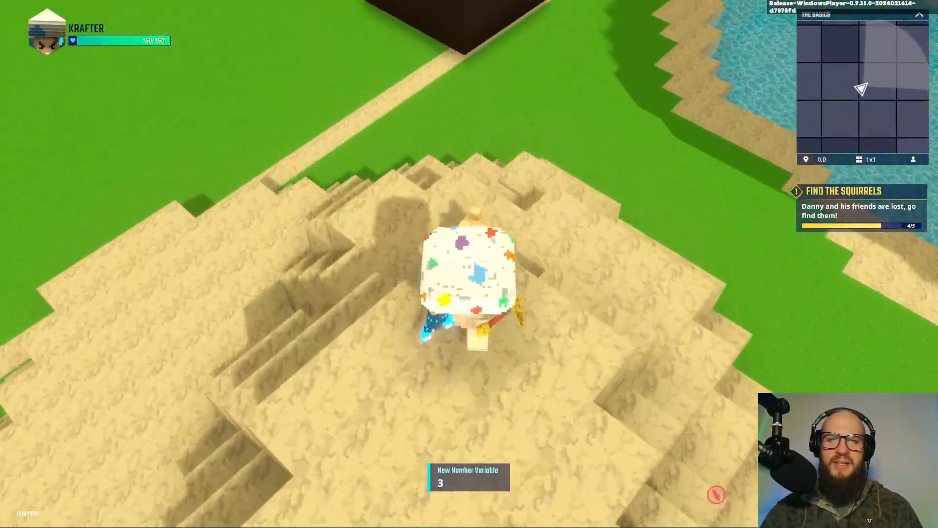
pyautogui.press('w')
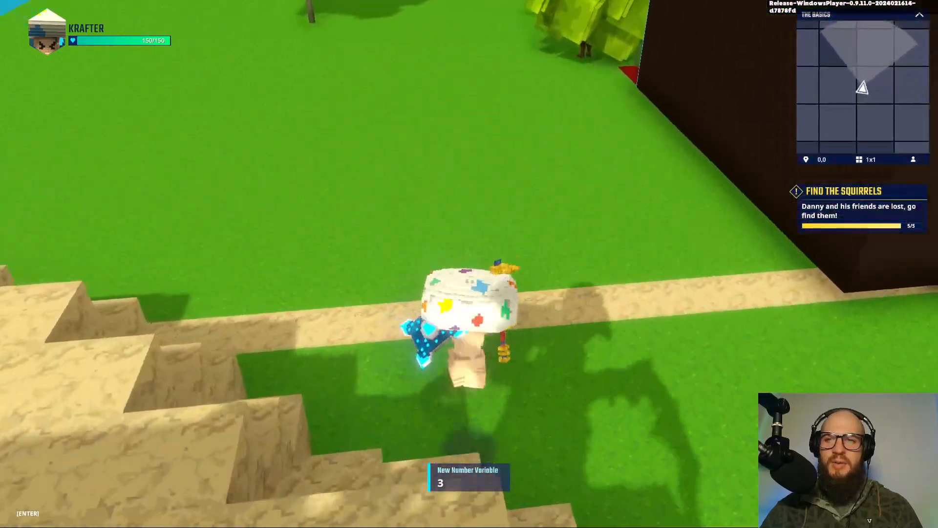
# Run past the trees beside the night club into the open field, and end the playtest
pyautogui.press('w')
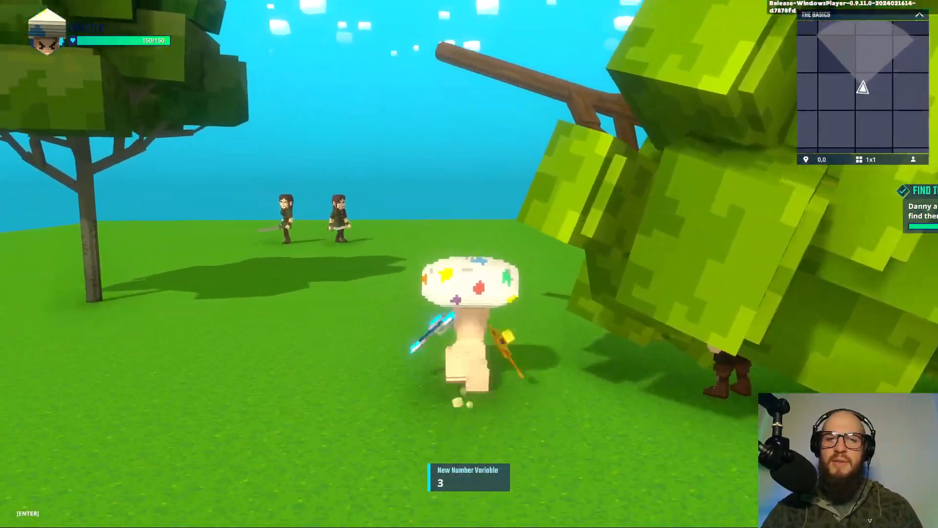
pyautogui.press('w')
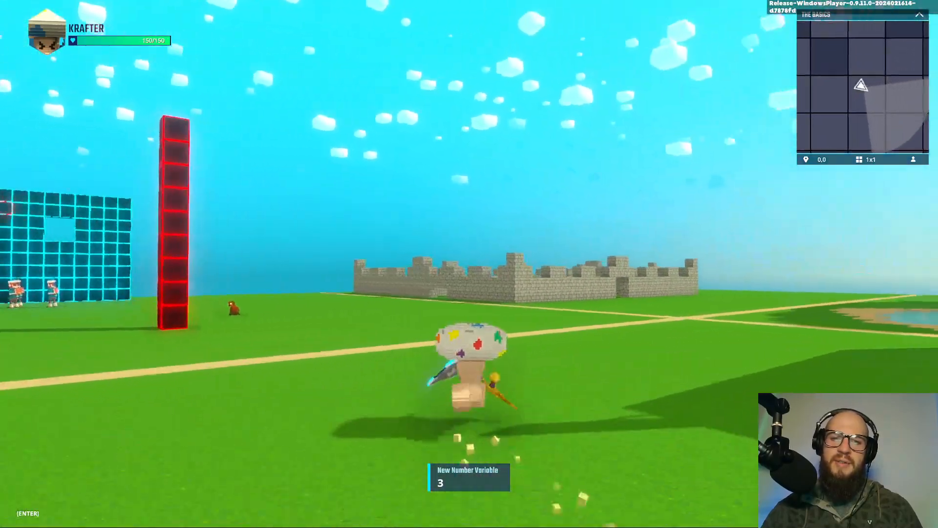
pyautogui.press('s')
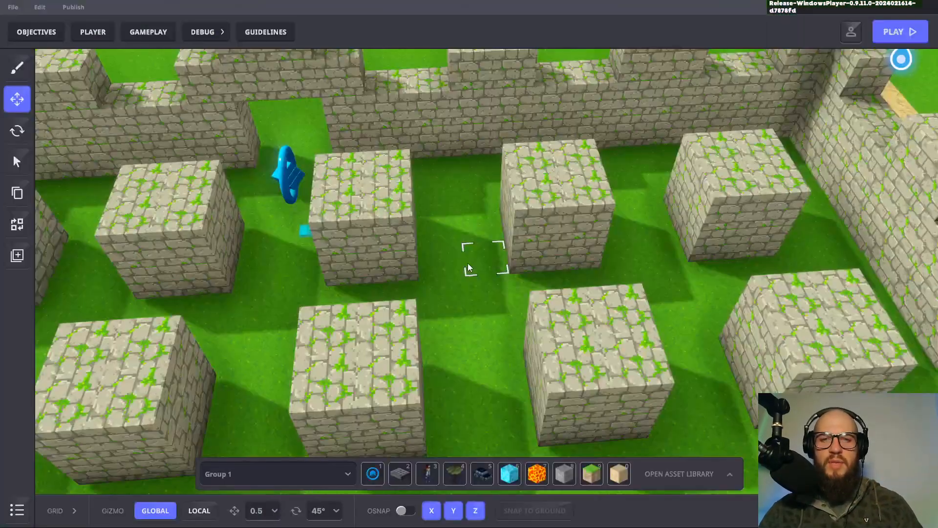
# Look over the map around the maze, pond, red towers and night club to review the quest layout
pyautogui.moveTo(473, 249); pyautogui.dragTo(339, 258, button='right')
pyautogui.scroll(-3, 387, 268)
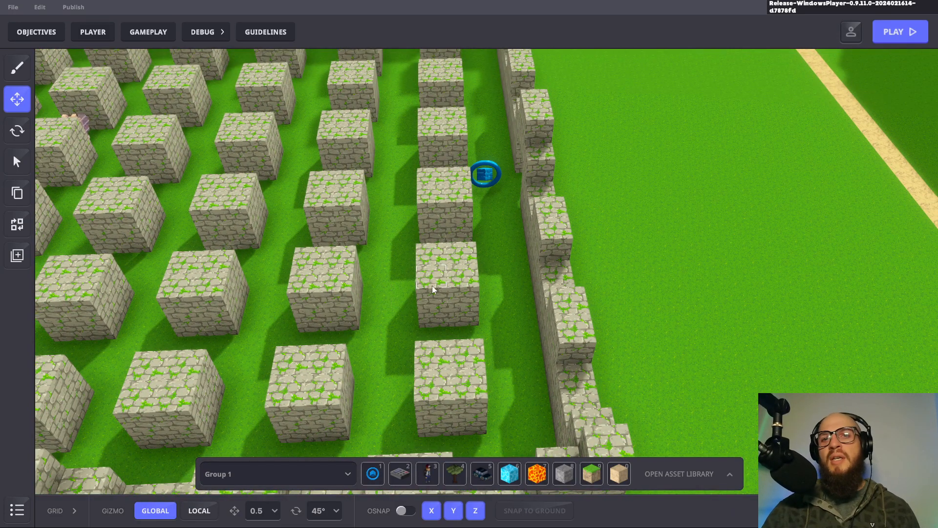
pyautogui.moveTo(432, 287); pyautogui.dragTo(321, 331, button='right')
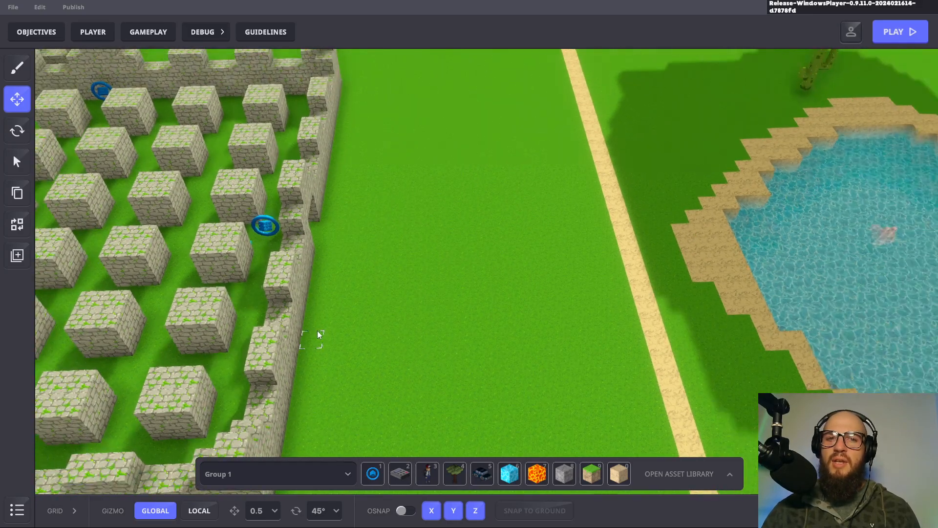
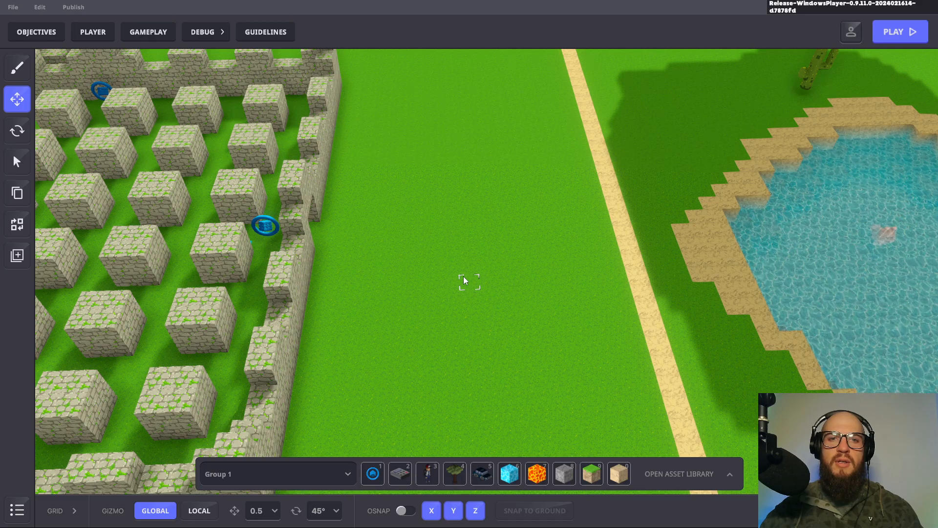
pyautogui.moveTo(463, 277); pyautogui.dragTo(165, 268, button='right')
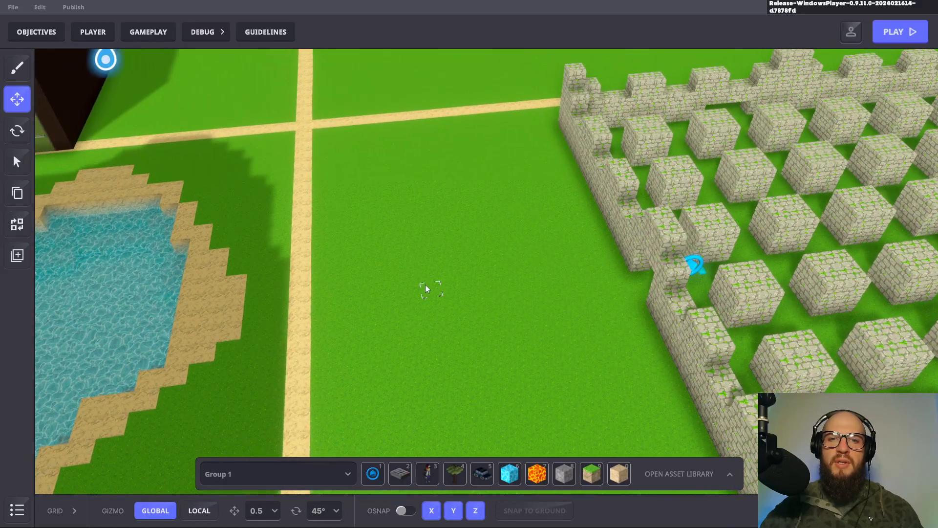
pyautogui.moveTo(463, 243); pyautogui.dragTo(281, 251, button='right')
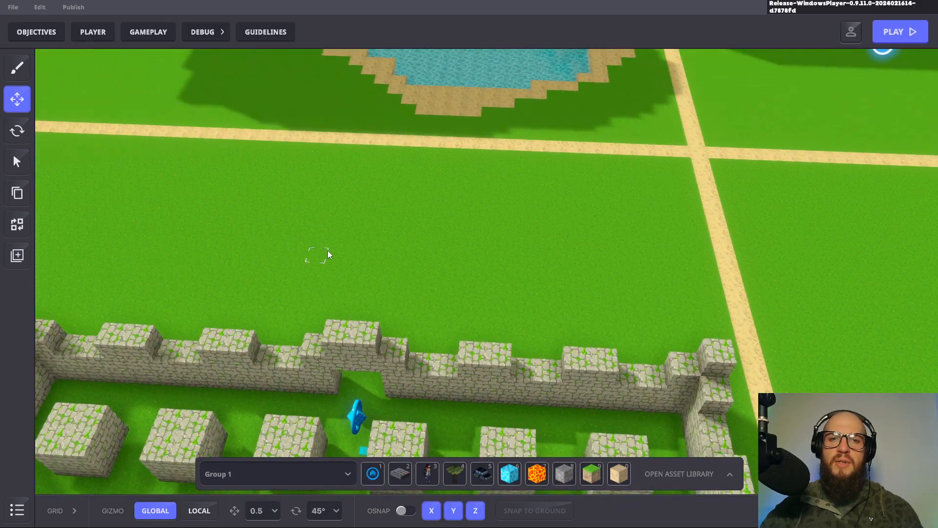
pyautogui.scroll(2, 327, 250)
pyautogui.press('w')
pyautogui.moveTo(362, 330); pyautogui.dragTo(424, 331, button='right')
pyautogui.press('d')
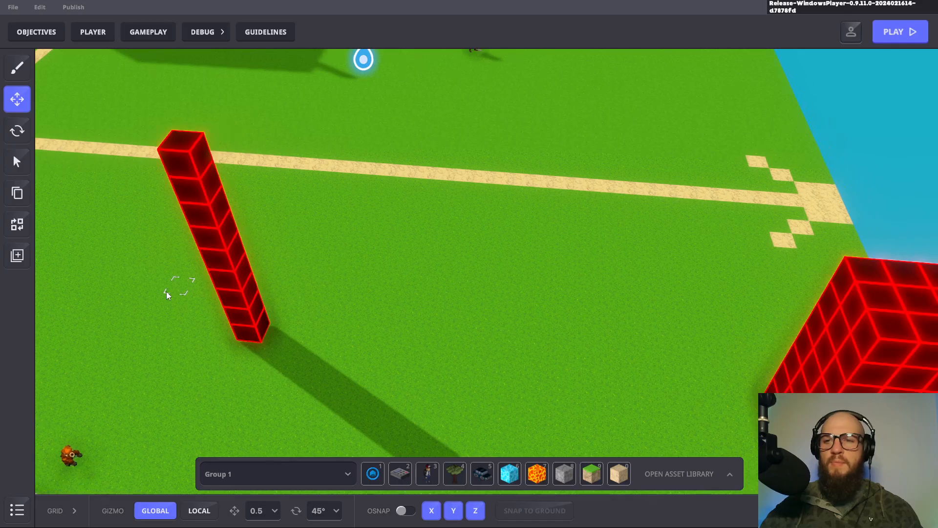
pyautogui.moveTo(185, 298); pyautogui.dragTo(647, 254, button='right')
pyautogui.press('d')
pyautogui.press('s')
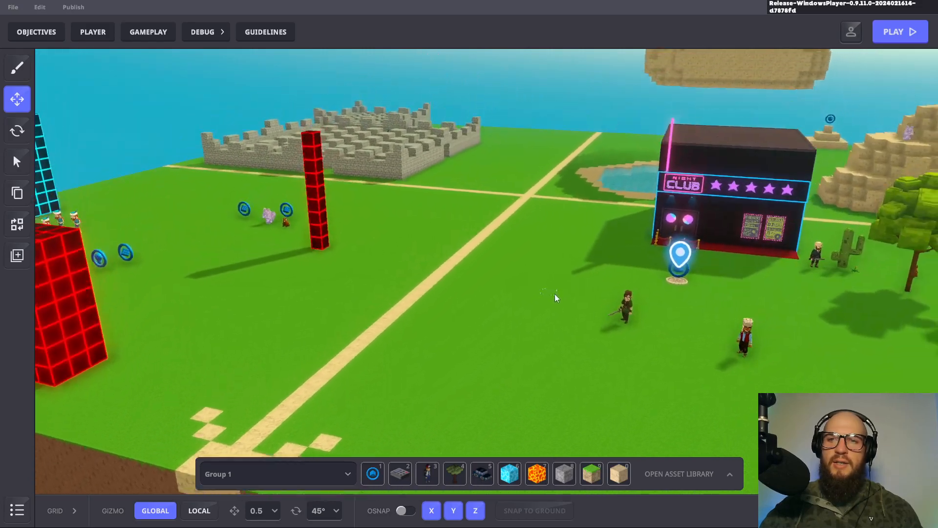
pyautogui.moveTo(556, 291); pyautogui.dragTo(556, 311, button='middle')
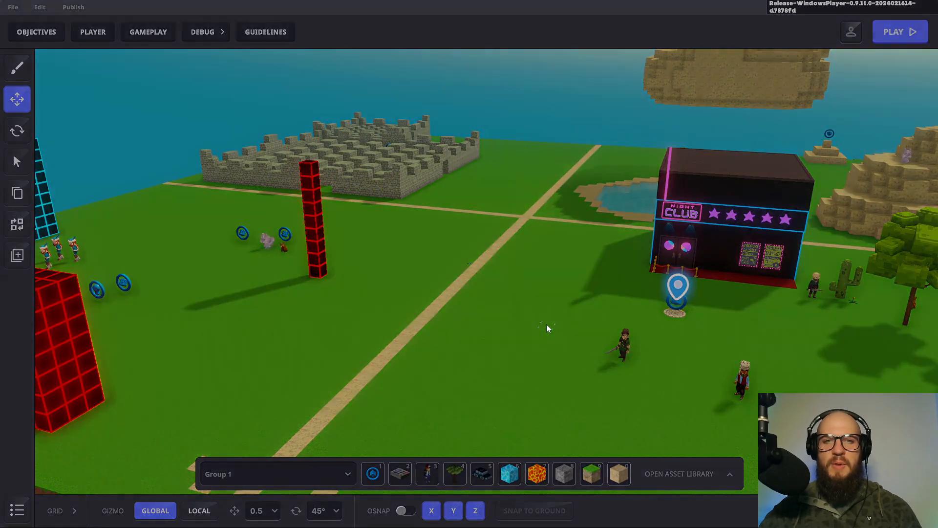
# Save the game experience
pyautogui.hotkey('ctrl', 's')
pyautogui.click(525, 285)
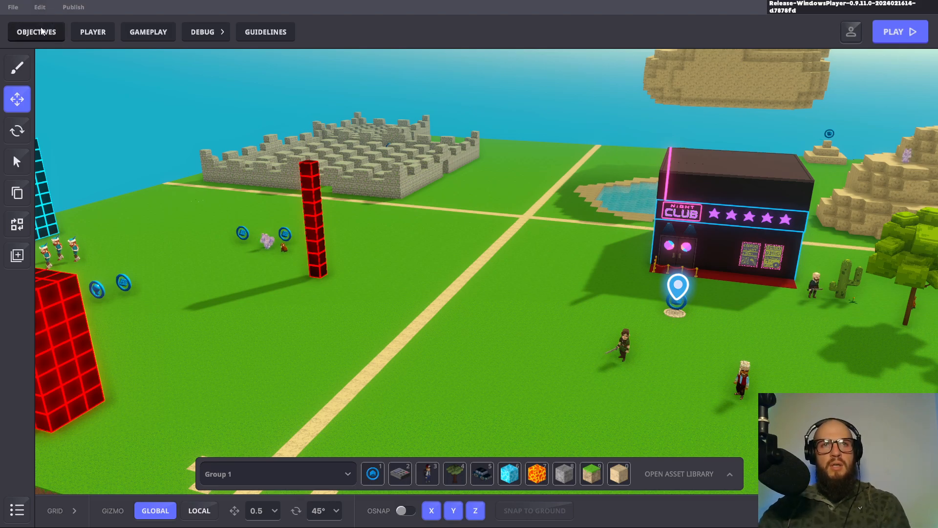
# Leave the current experience for the main menu and open the Basic RPG experience from the workspaces for editing
pyautogui.click(14, 7)
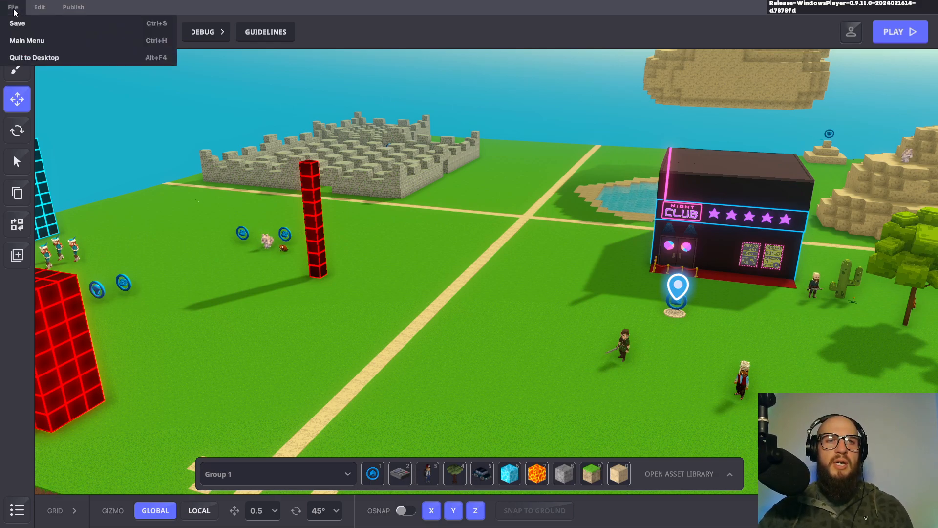
pyautogui.click(56, 44)
pyautogui.click(541, 298)
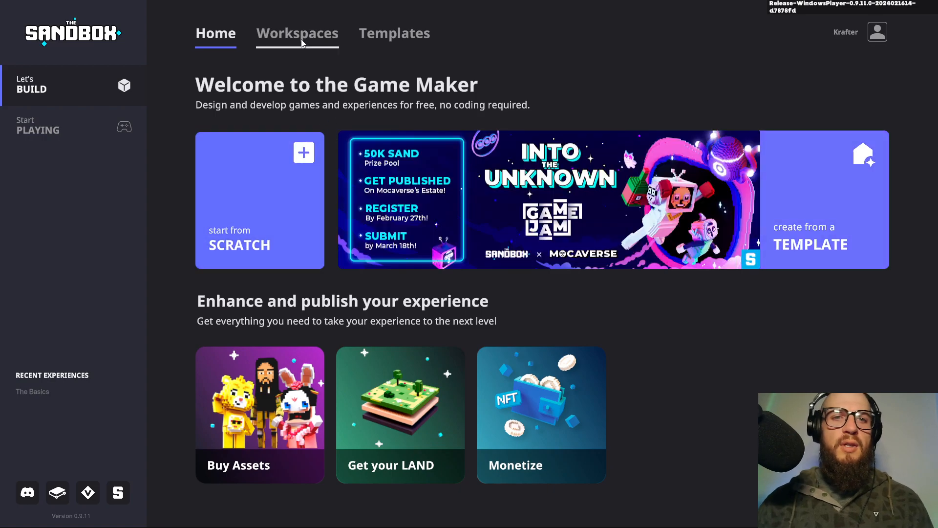
pyautogui.click(302, 41)
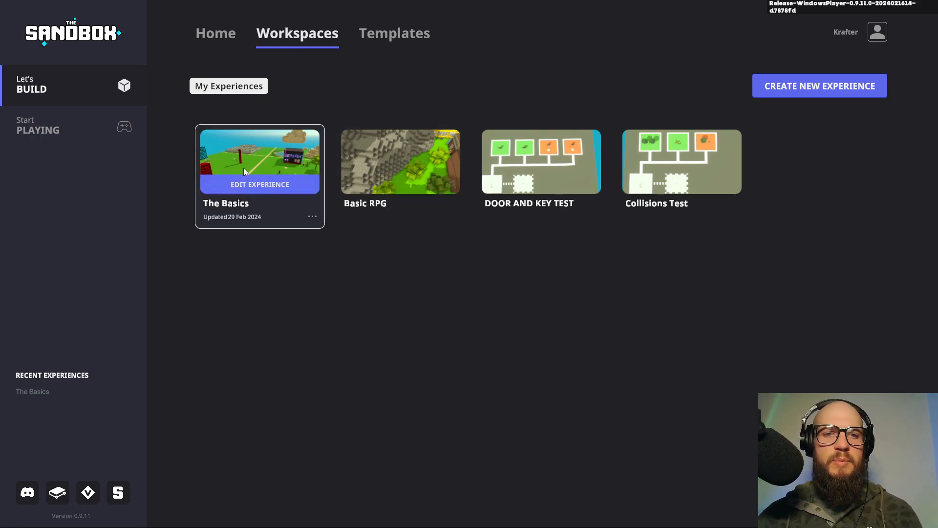
pyautogui.click(414, 157)
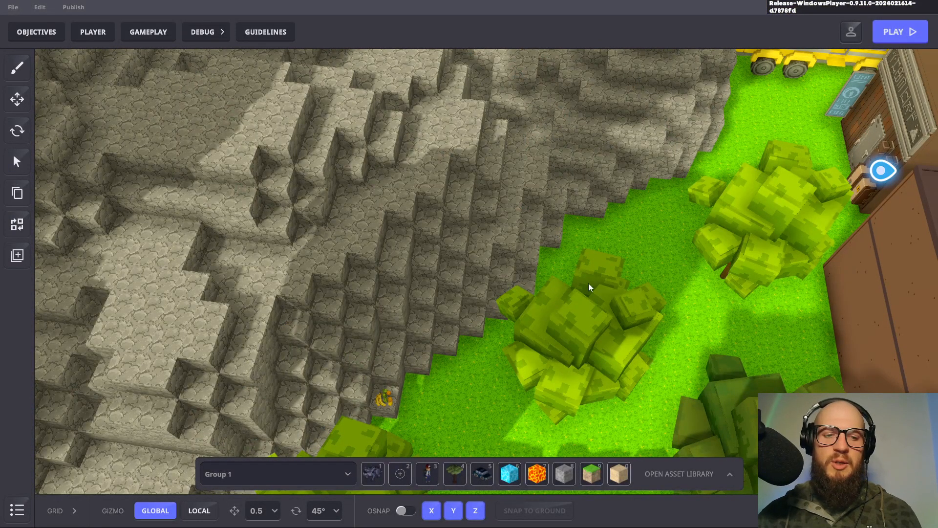
# Look over the Basic RPG map from the rocky mountain and forest to the player spawn beside the bench
pyautogui.moveTo(683, 290); pyautogui.dragTo(598, 258, button='right')
pyautogui.scroll(-3, 553, 290)
pyautogui.moveTo(572, 335); pyautogui.dragTo(540, 327, button='right')
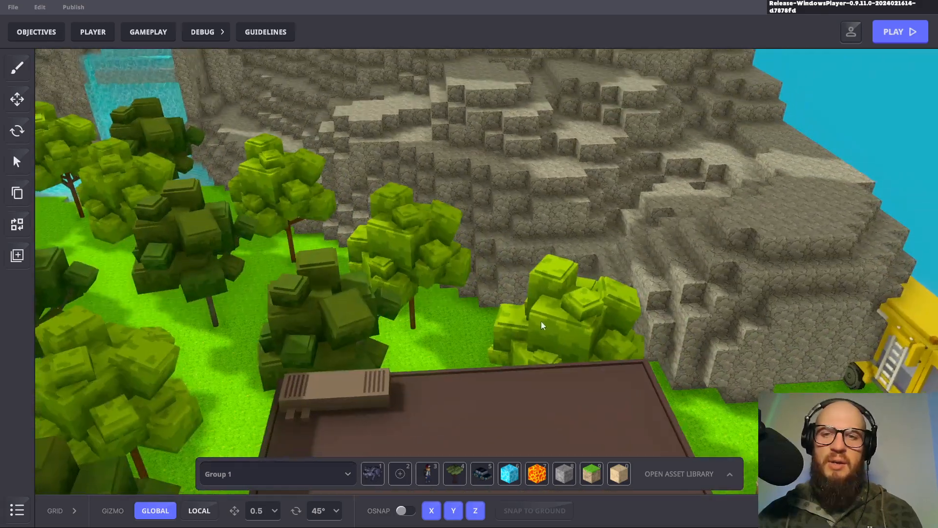
pyautogui.moveTo(540, 327); pyautogui.dragTo(549, 226, button='middle')
pyautogui.scroll(-3, 553, 227)
pyautogui.scroll(-1, 537, 325)
pyautogui.scroll(-2, 540, 325)
pyautogui.moveTo(539, 325); pyautogui.dragTo(517, 283, button='middle')
pyautogui.scroll(-2, 517, 283)
pyautogui.moveTo(532, 290); pyautogui.dragTo(542, 227, button='right')
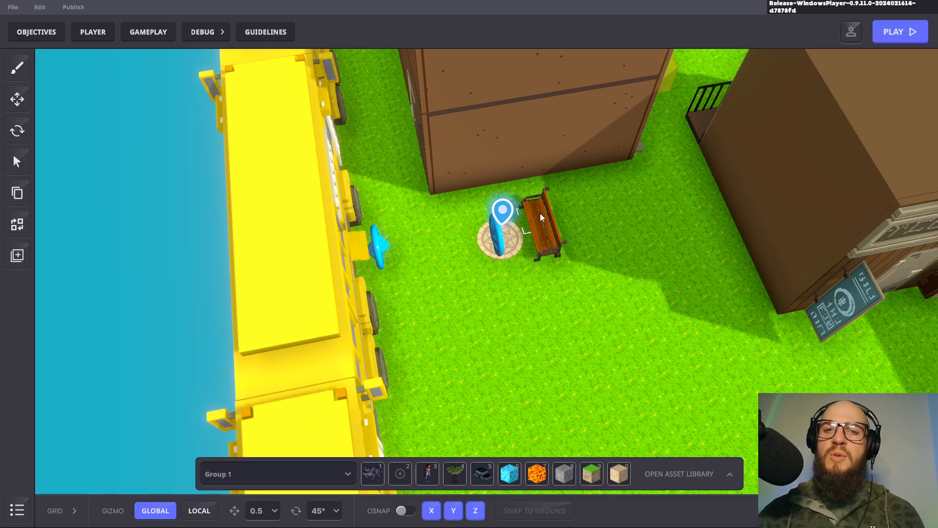
# Examine the village layout around the yellow vehicles, wooden houses, Sand-Bank buildings and the Zoo Keeper
pyautogui.moveTo(677, 275); pyautogui.dragTo(741, 272, button='right')
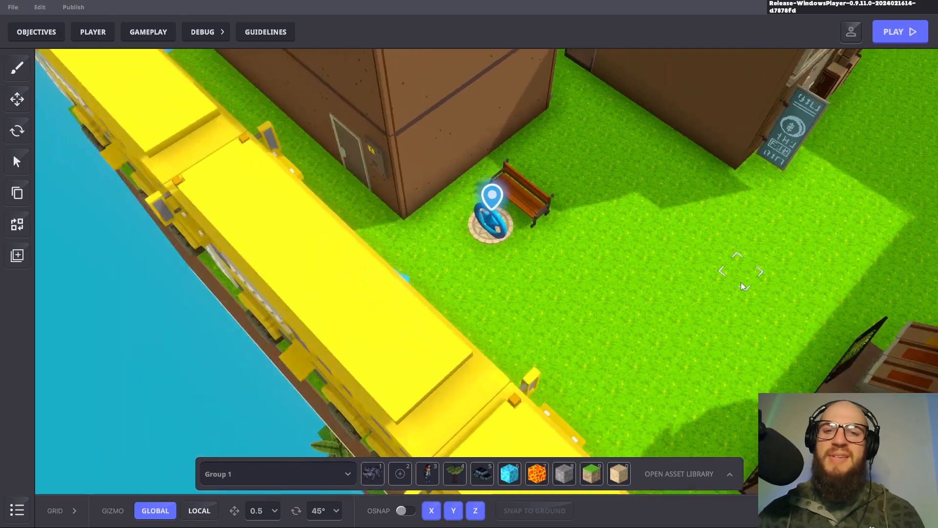
pyautogui.moveTo(652, 224); pyautogui.dragTo(605, 269, button='middle')
pyautogui.moveTo(605, 270); pyautogui.dragTo(498, 390, button='right')
pyautogui.moveTo(419, 230); pyautogui.dragTo(575, 293, button='right')
pyautogui.moveTo(576, 294); pyautogui.dragTo(528, 307, button='middle')
pyautogui.moveTo(489, 368); pyautogui.dragTo(482, 346, button='middle')
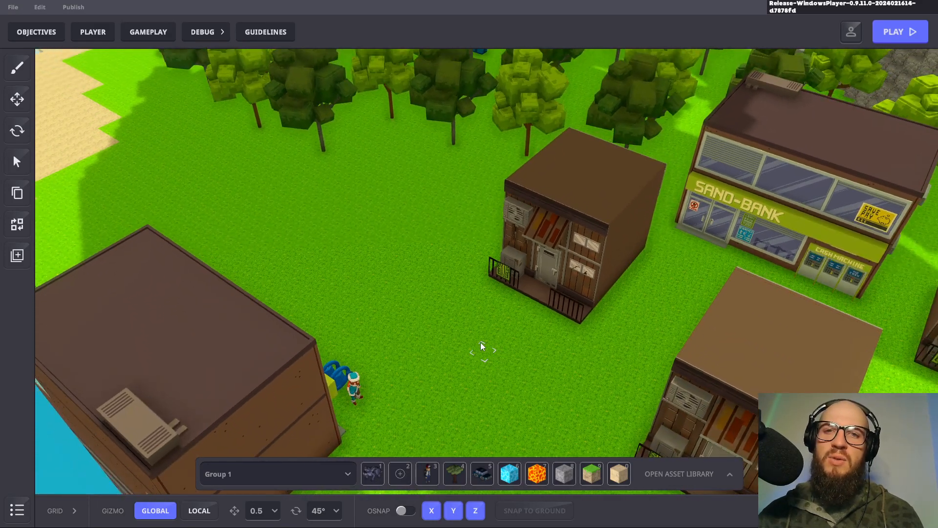
pyautogui.moveTo(481, 346); pyautogui.dragTo(430, 334, button='right')
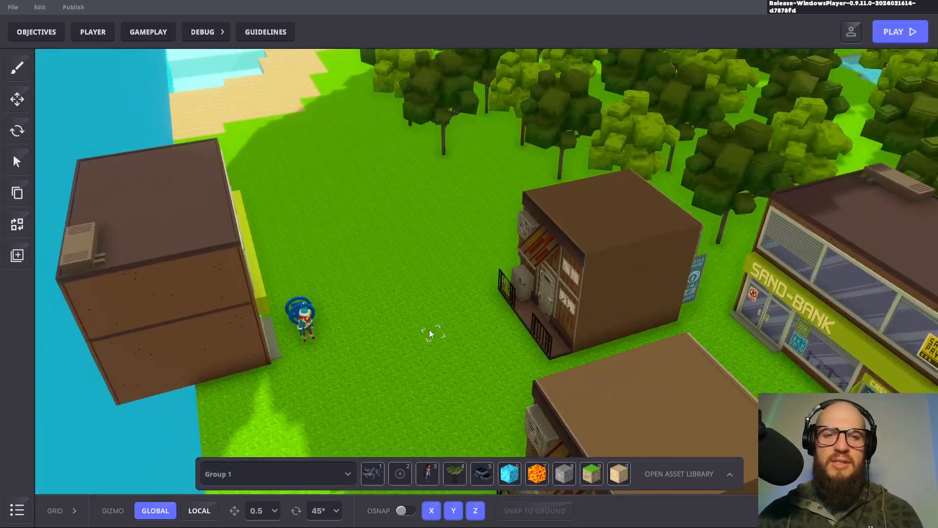
# Start a playtest and run between the houses to the Zoo Keeper outside the Sand-Bank
pyautogui.hotkey('ctrl', 'p')
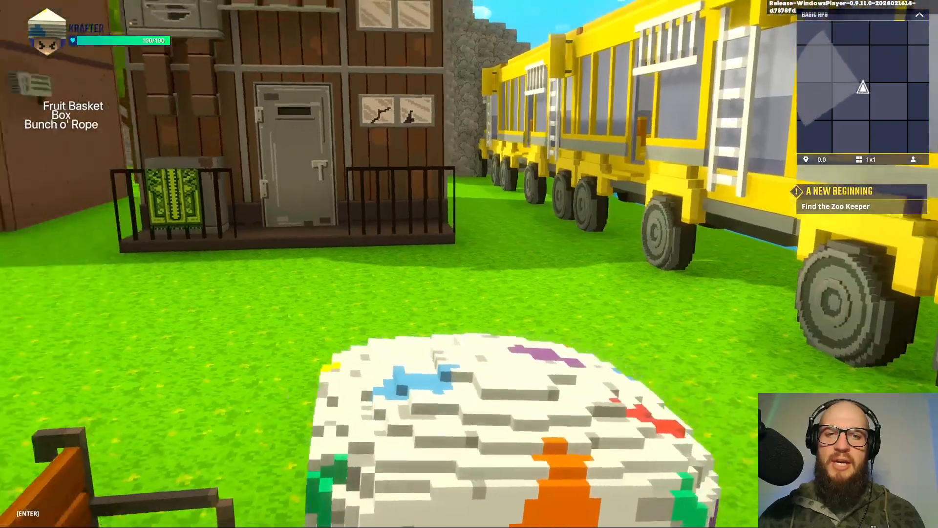
pyautogui.press('w')
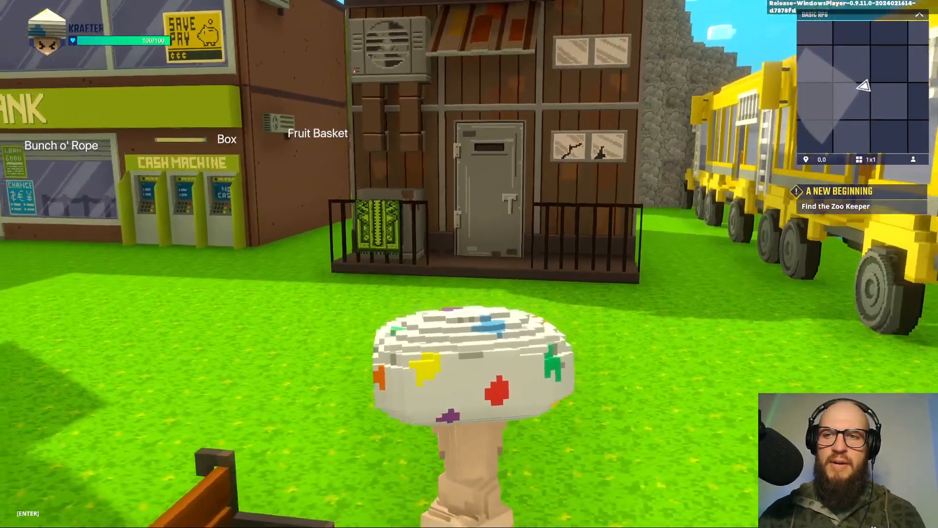
pyautogui.press('w')
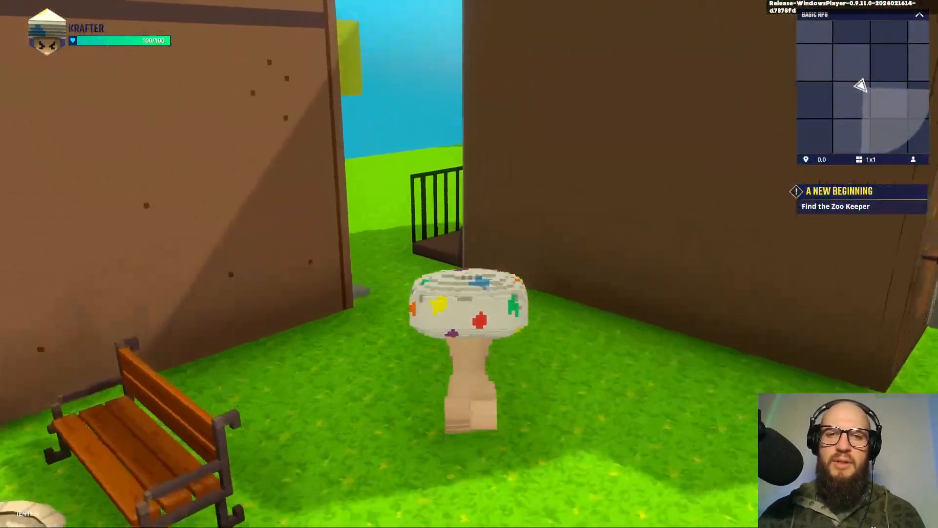
pyautogui.press('w')
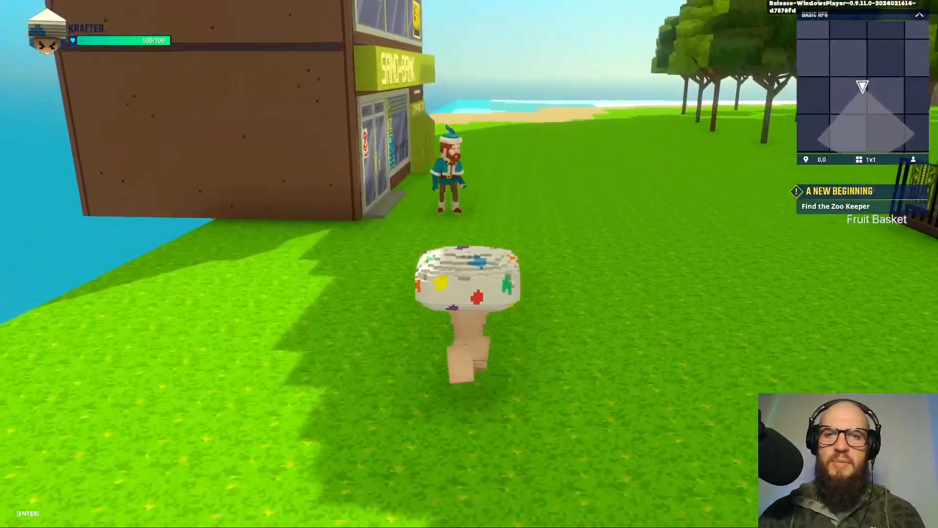
pyautogui.press('w')
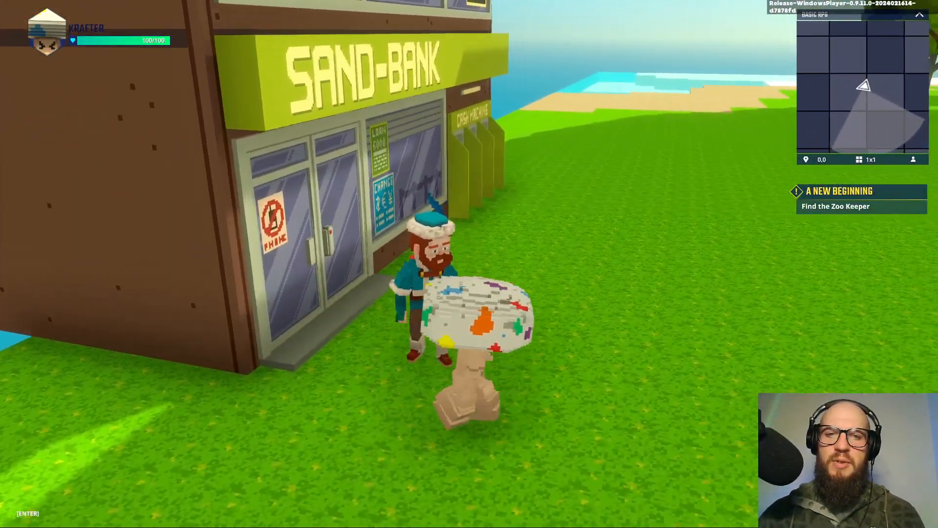
# Talk to the Zoo Keeper, answering "I did! When can I start?", "Ok. What do I need?" and "I'm on it!"
pyautogui.press('e')
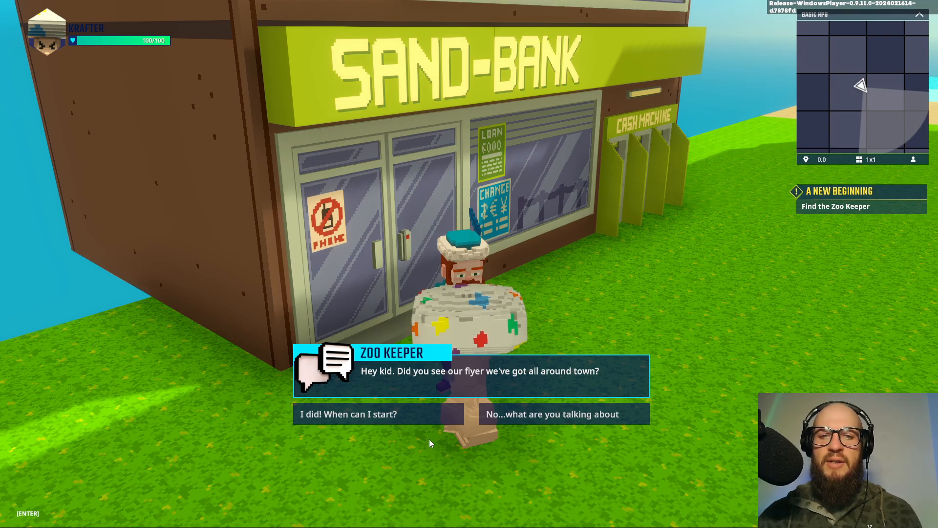
pyautogui.click(418, 414)
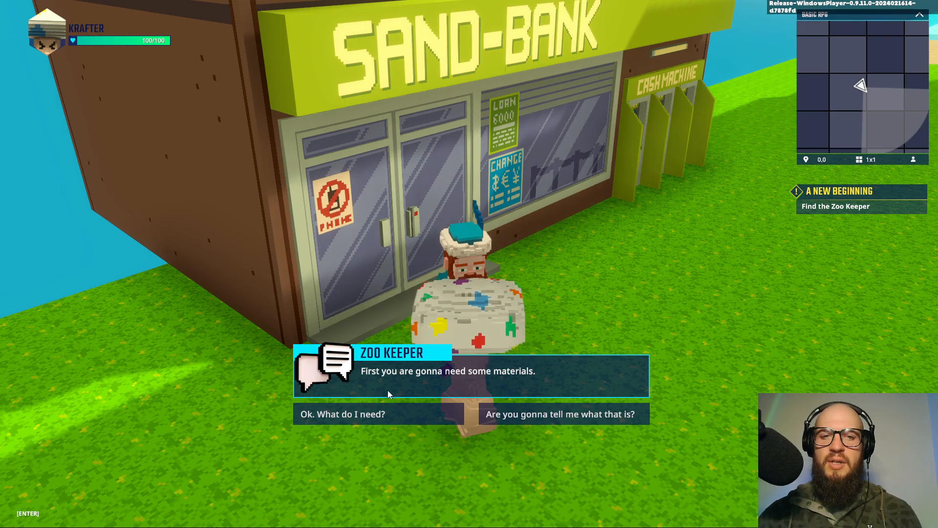
pyautogui.click(421, 415)
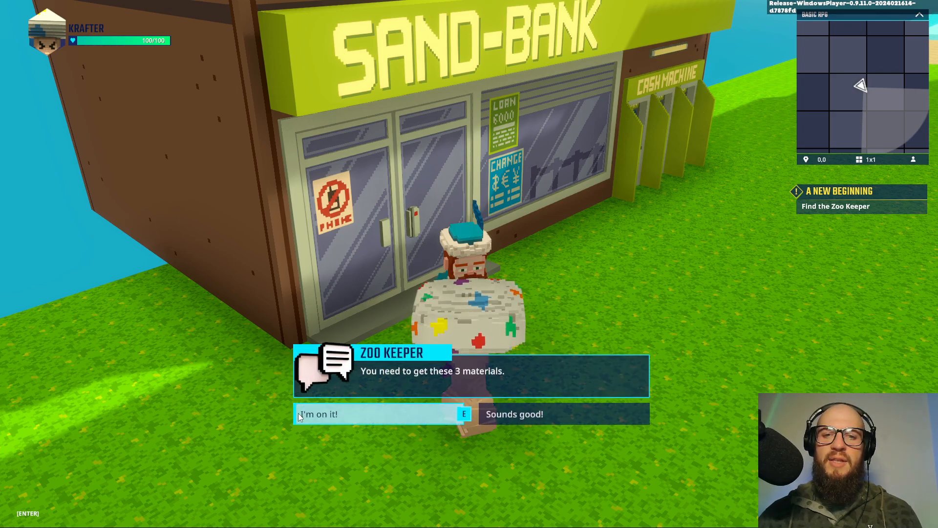
pyautogui.click(394, 418)
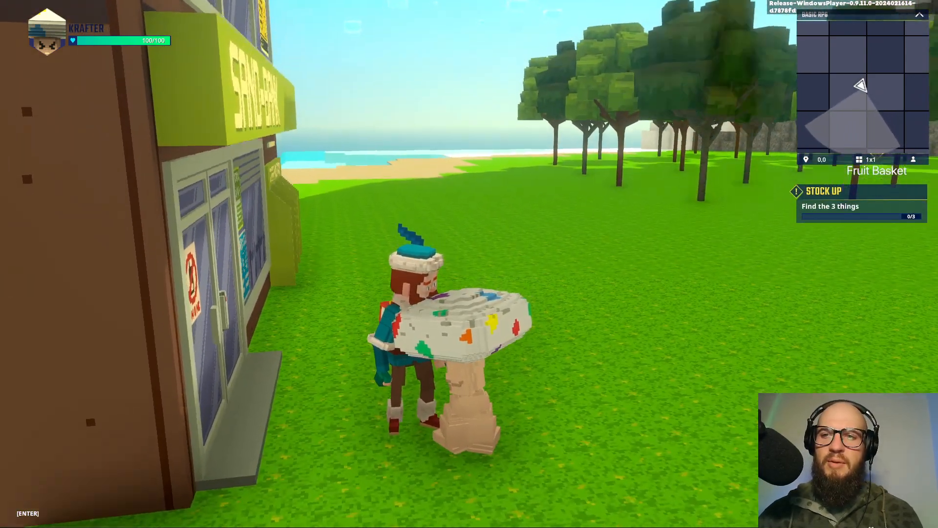
# Collect the Bunch o' Rope among the trees and the Fruit Basket at the rock wall for the STOCK UP objective
pyautogui.press('d')
pyautogui.press('w')
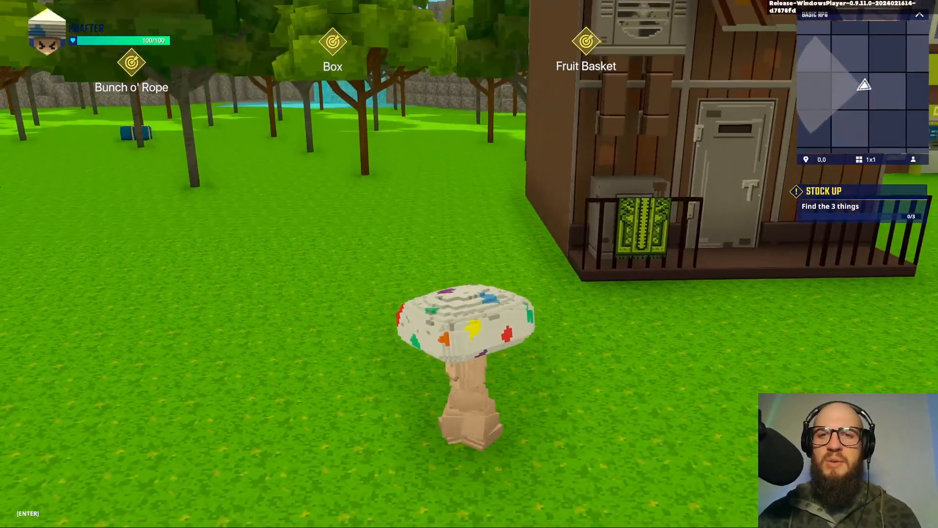
pyautogui.press('w')
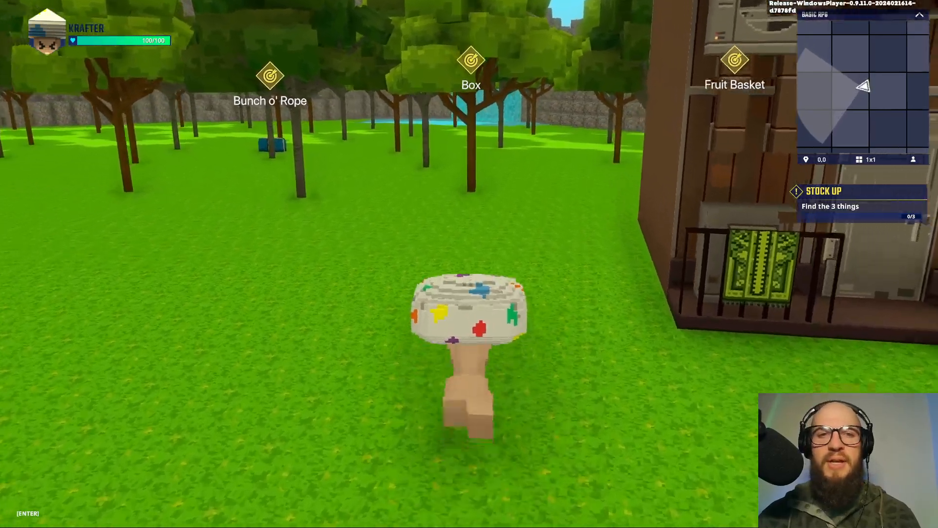
pyautogui.press('w')
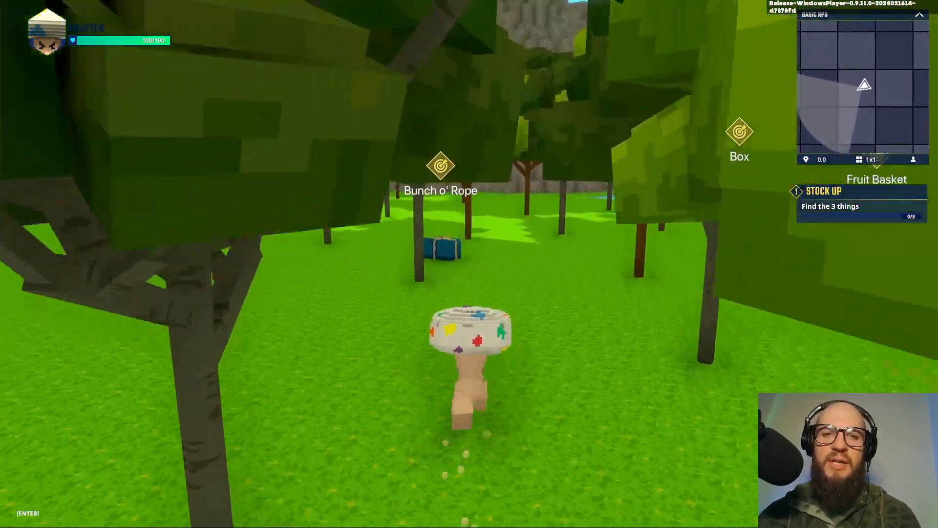
pyautogui.press('w')
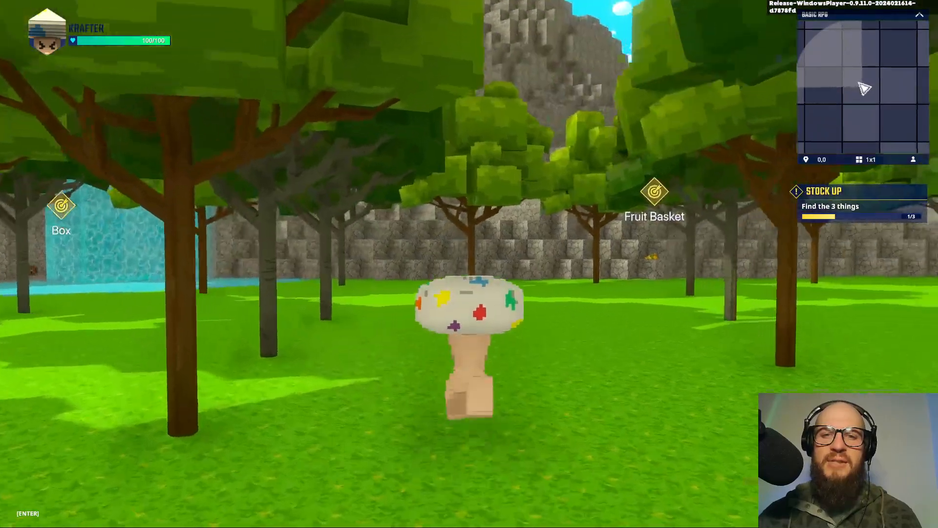
pyautogui.press('w')
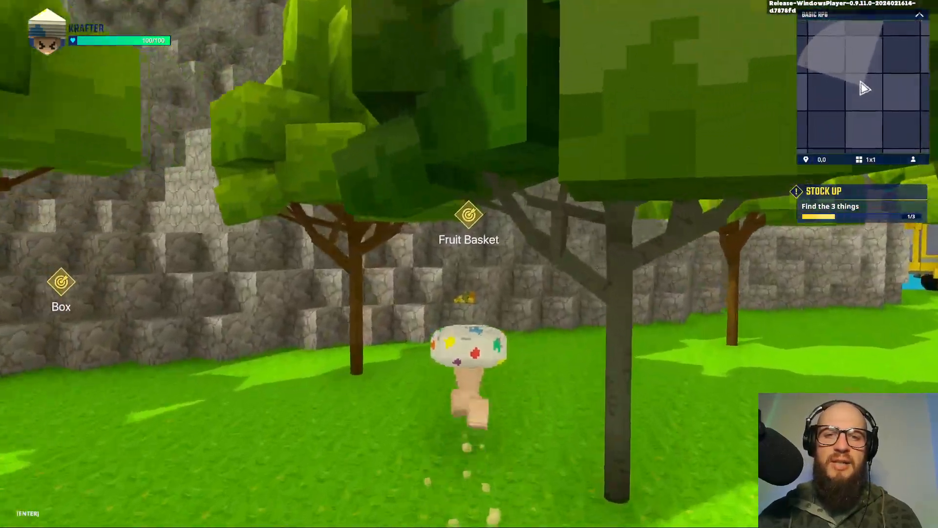
pyautogui.press('w')
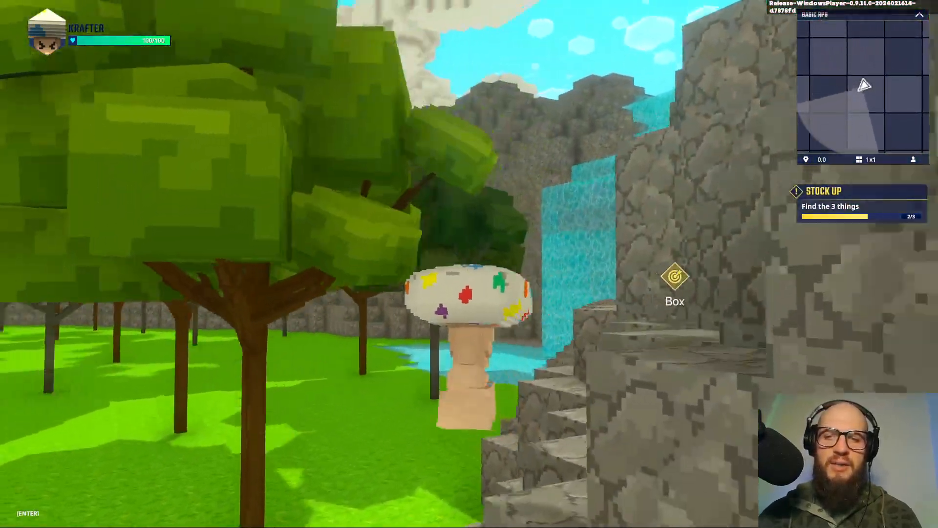
# Run through the forest and the waterfall to collect the Box for the STOCK UP objective
pyautogui.press('w')
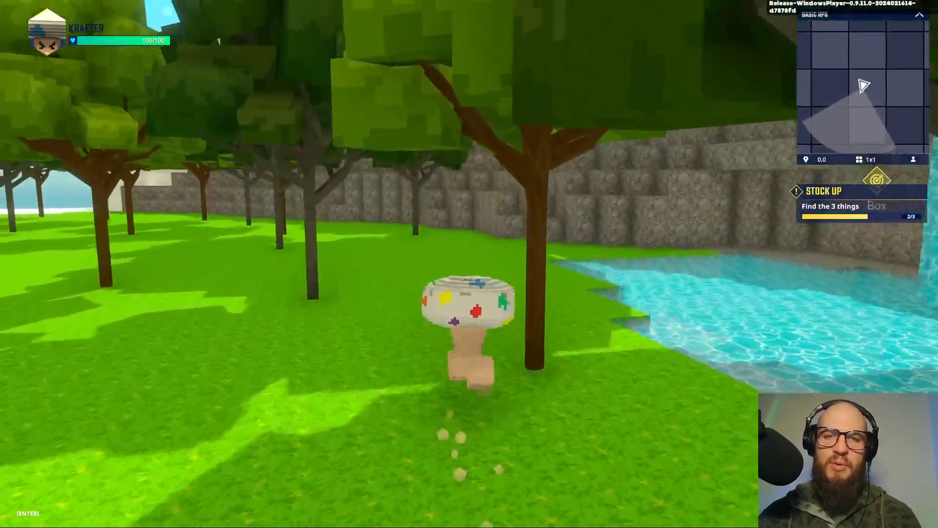
pyautogui.press('w')
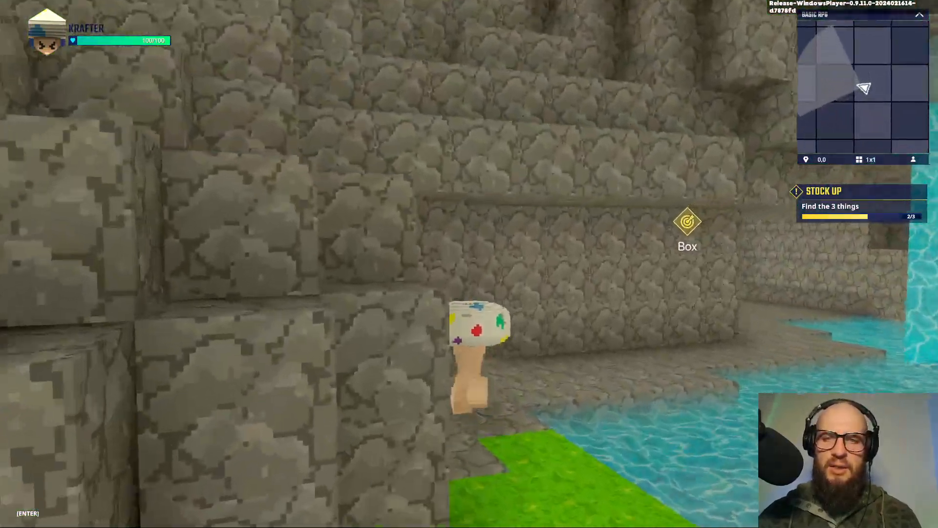
pyautogui.press('w')
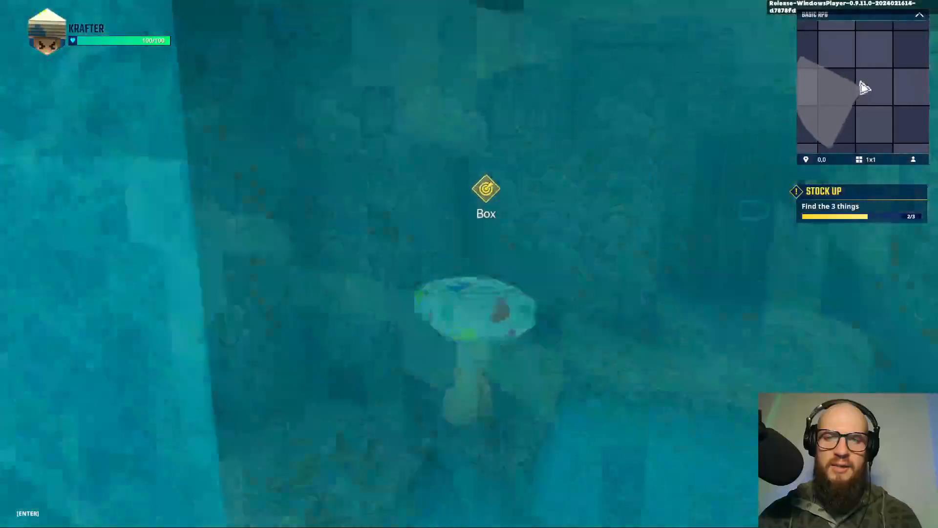
pyautogui.press('w')
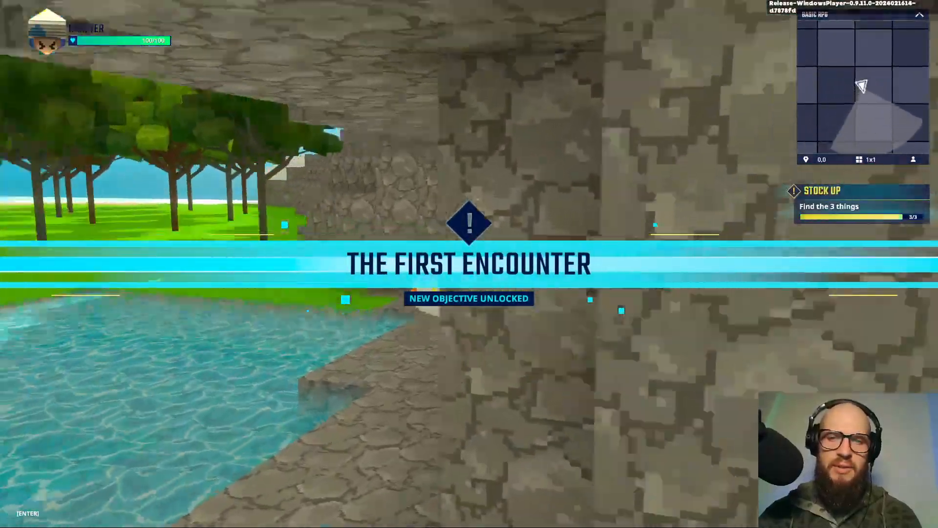
# Leave the waterfall cave, return to the village and run around the houses and the Sand-Bank
pyautogui.press('w')
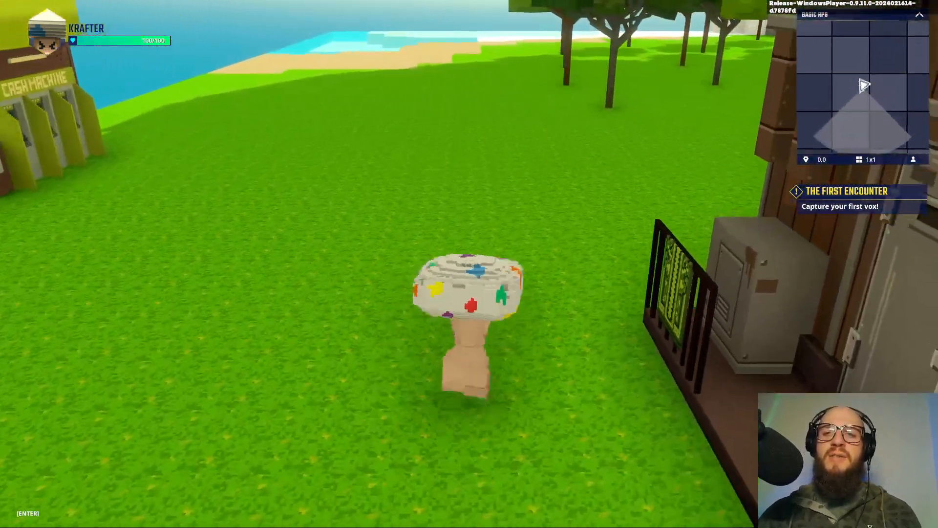
pyautogui.press('w')
pyautogui.press('w')
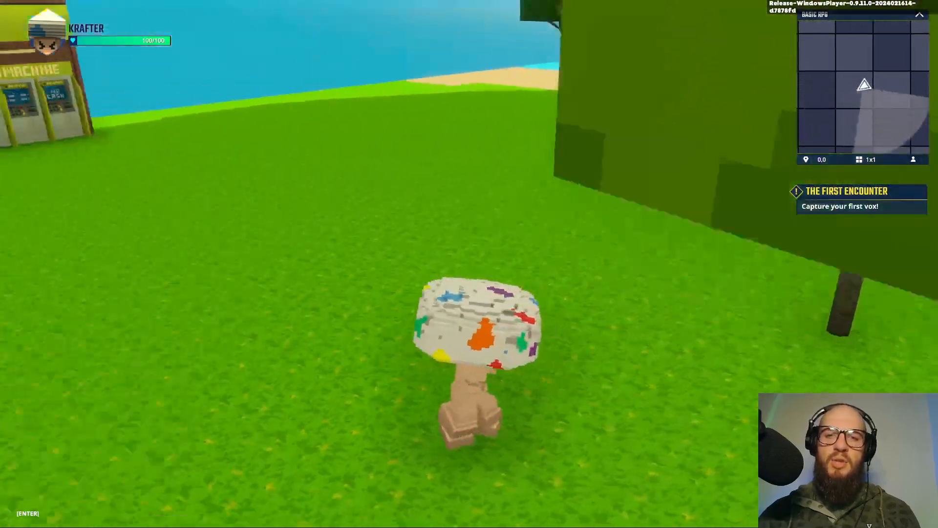
pyautogui.press('w')
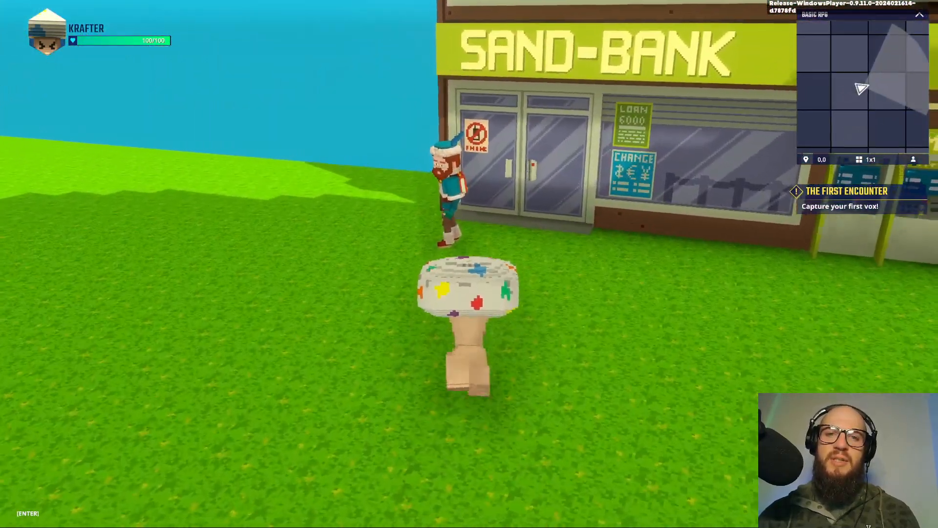
pyautogui.press('w')
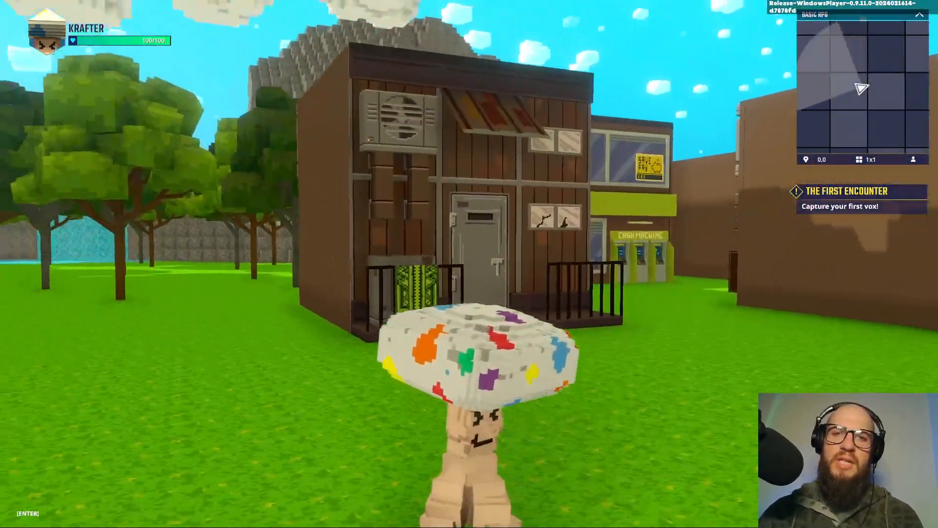
pyautogui.press('w')
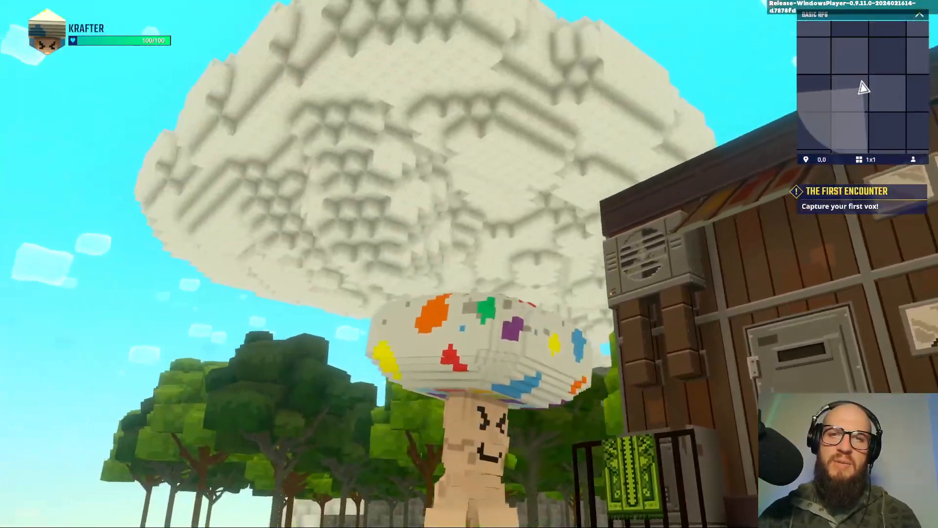
pyautogui.press('w')
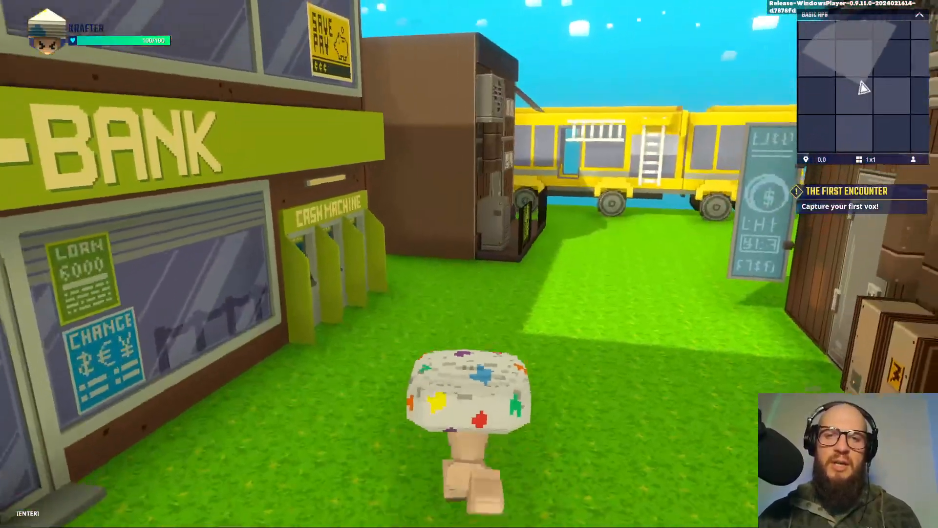
# Climb the stepped rock mountain beside the trees up to the rim above the lava crater
pyautogui.press('w')
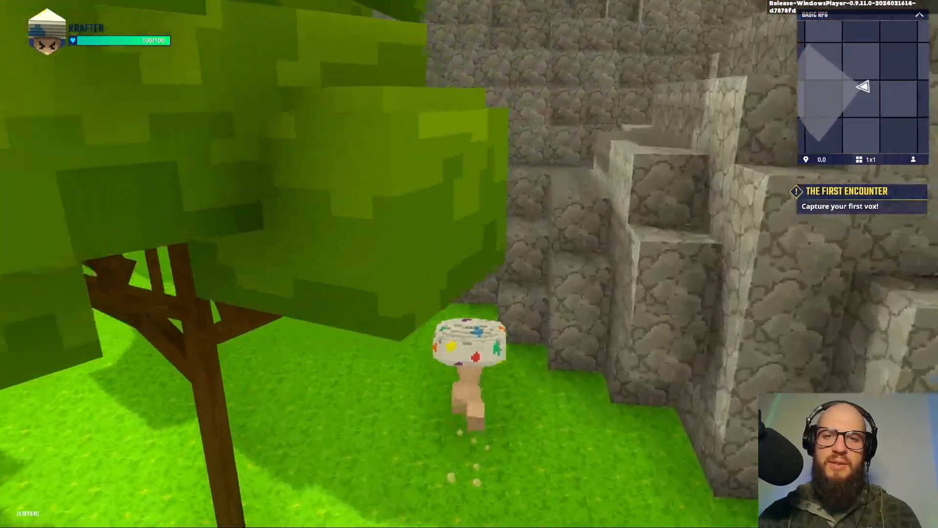
pyautogui.press('w')
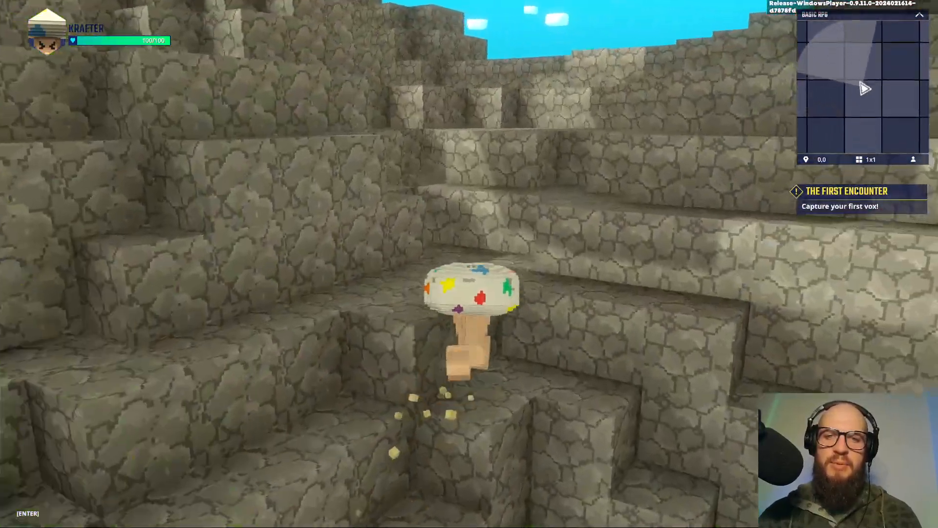
pyautogui.press('w')
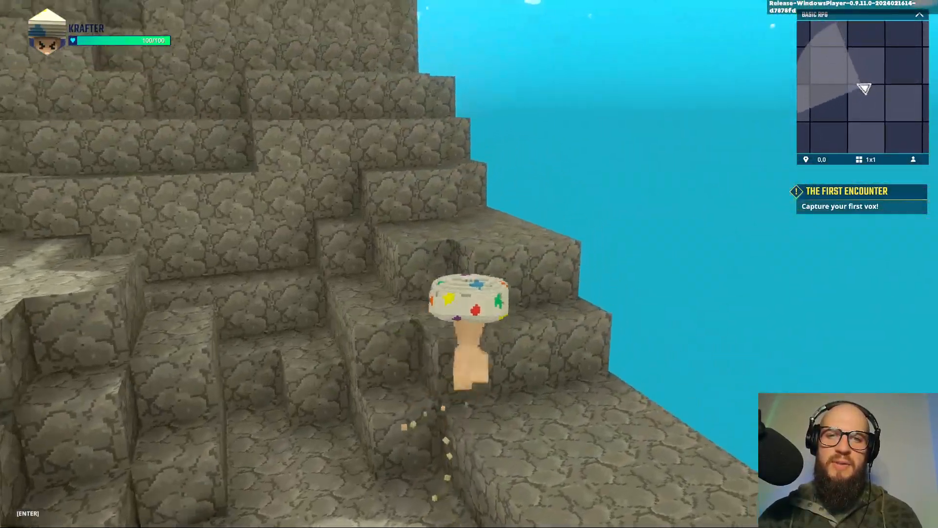
pyautogui.press('w')
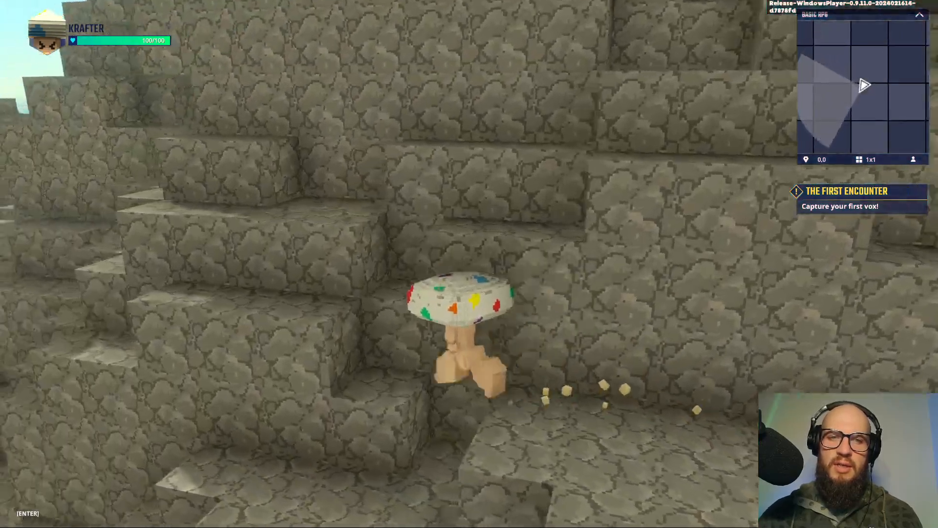
pyautogui.press('w')
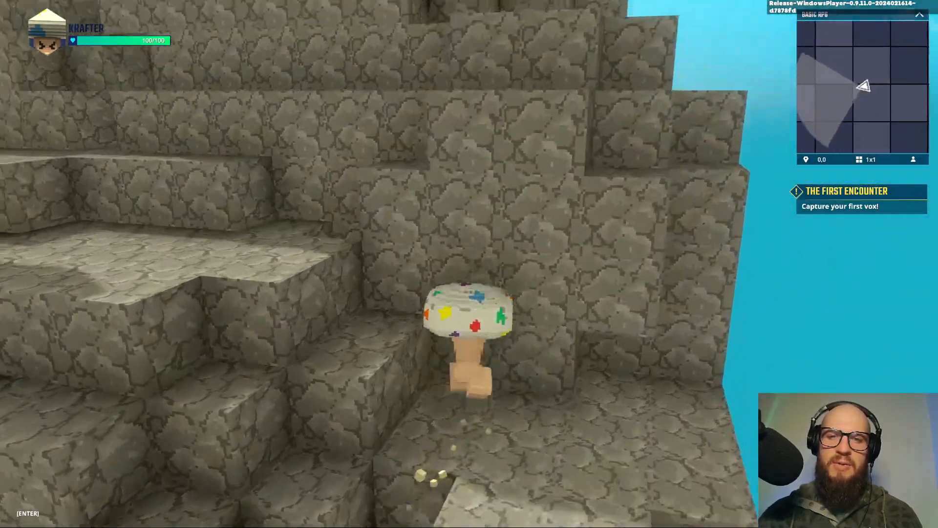
pyautogui.press('w')
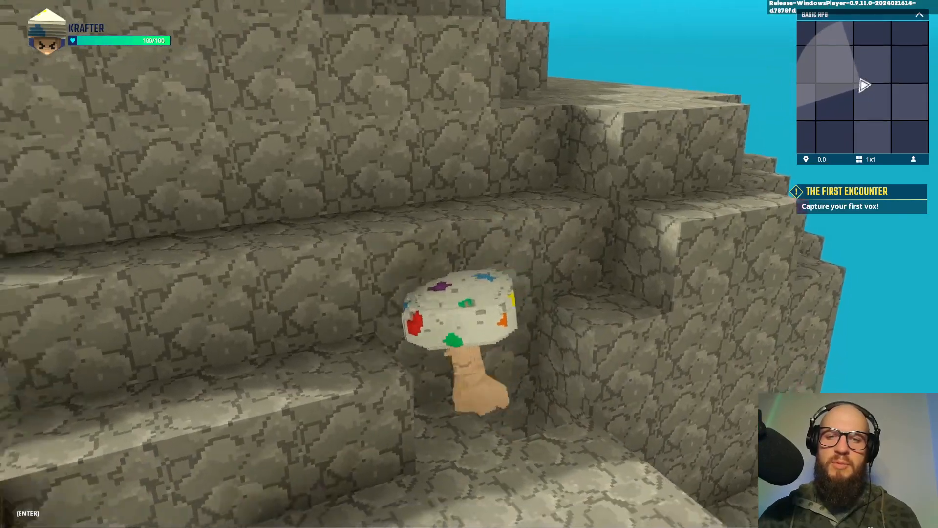
pyautogui.press('w')
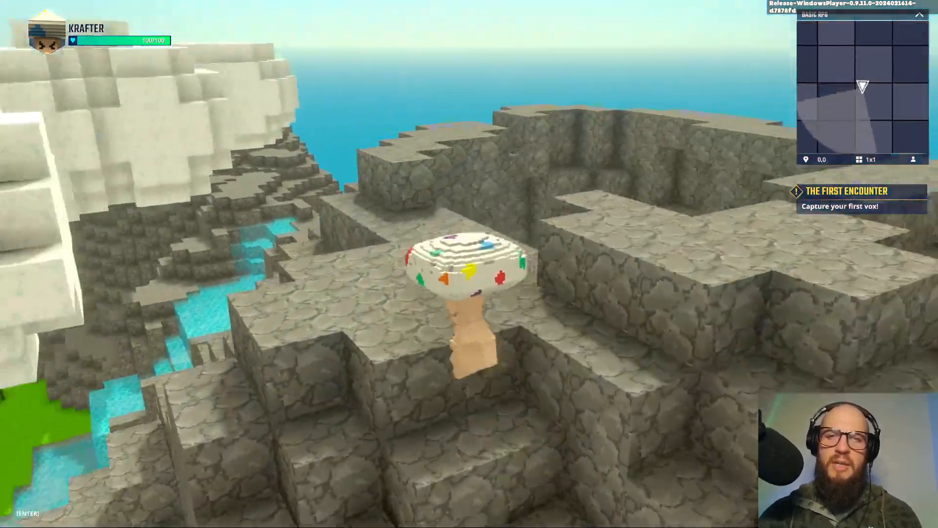
pyautogui.press('w')
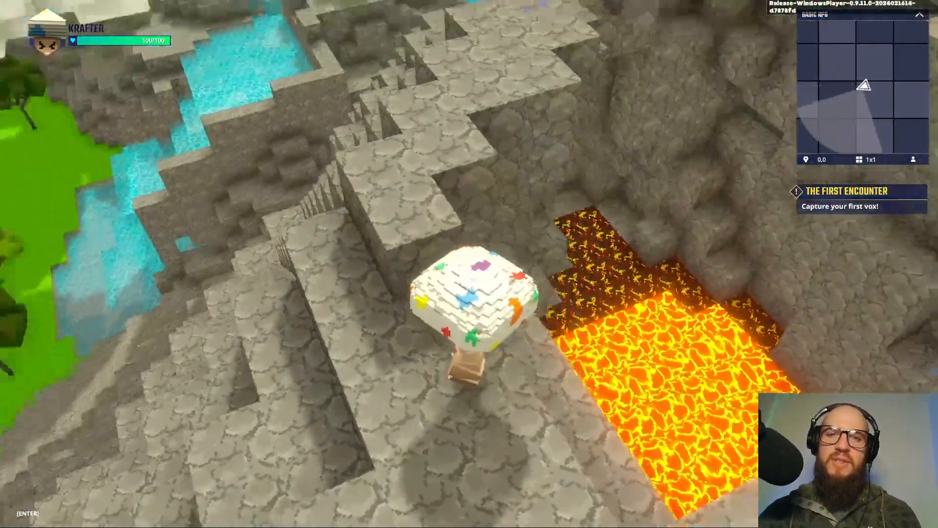
# Run and jump across the cloud tops above the village, forest and rock ravine
pyautogui.press('w')
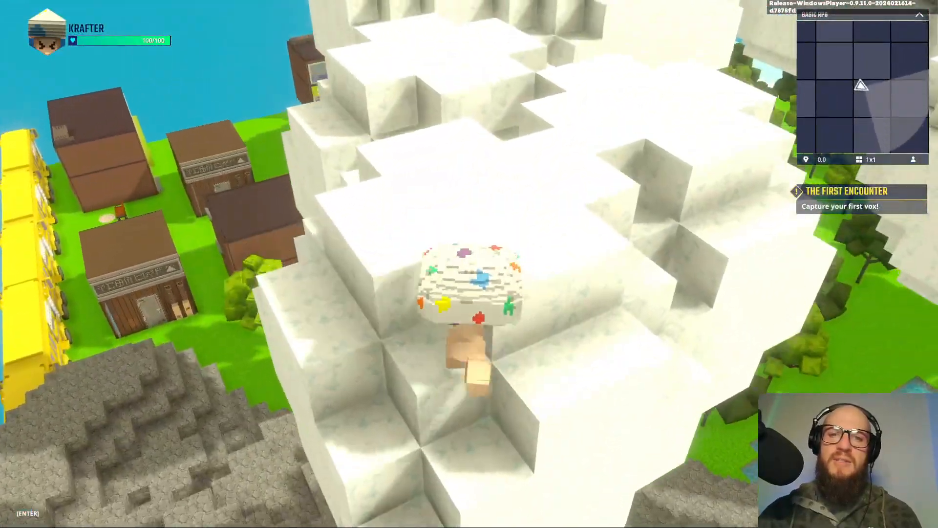
pyautogui.press('w')
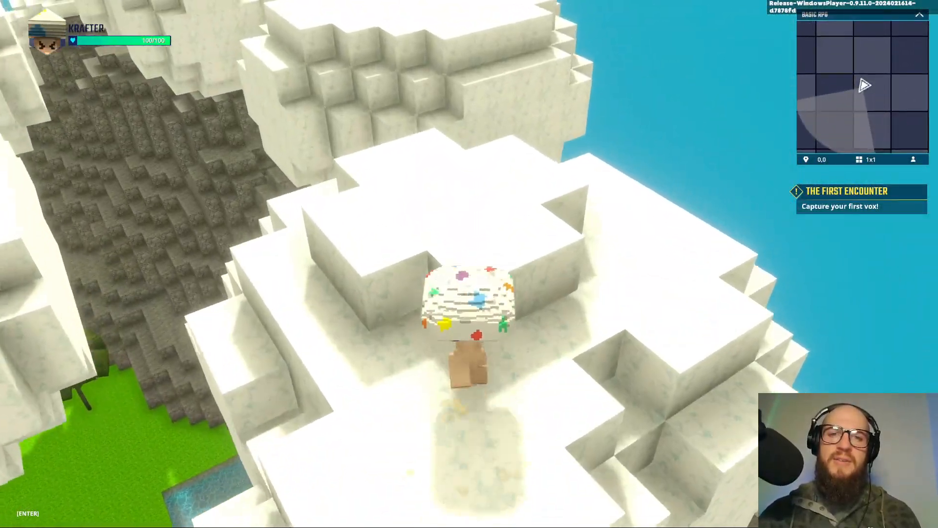
pyautogui.press('w')
pyautogui.press('space')
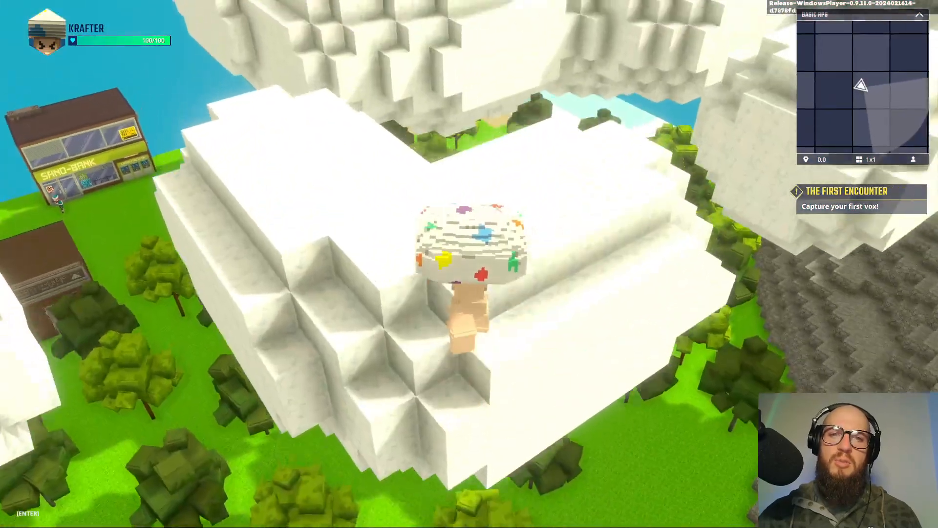
pyautogui.press('space')
pyautogui.press('w')
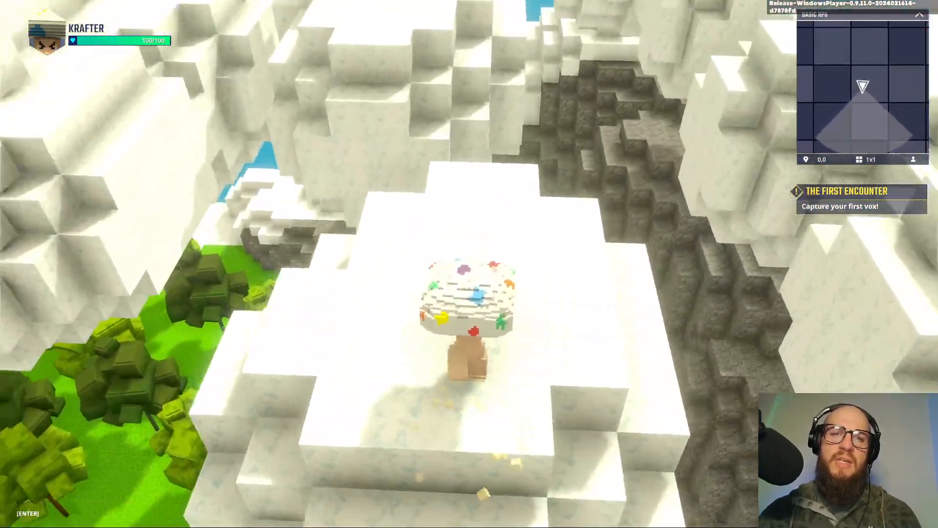
pyautogui.press('w')
pyautogui.press('space')
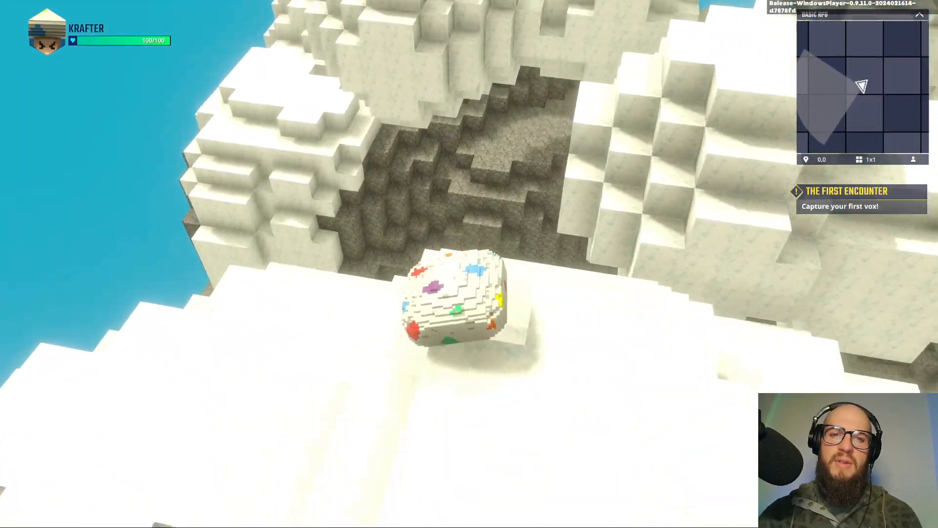
pyautogui.press('w')
pyautogui.press('a')
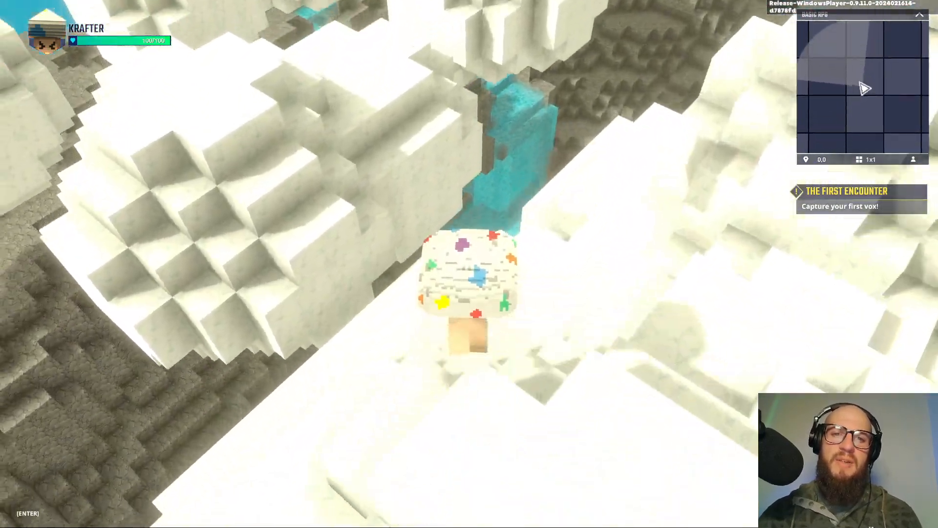
# Pass through the waterfall and go through the wooden door into the large brown-floored chamber for THE FIRST ENCOUNTER
pyautogui.press('w')
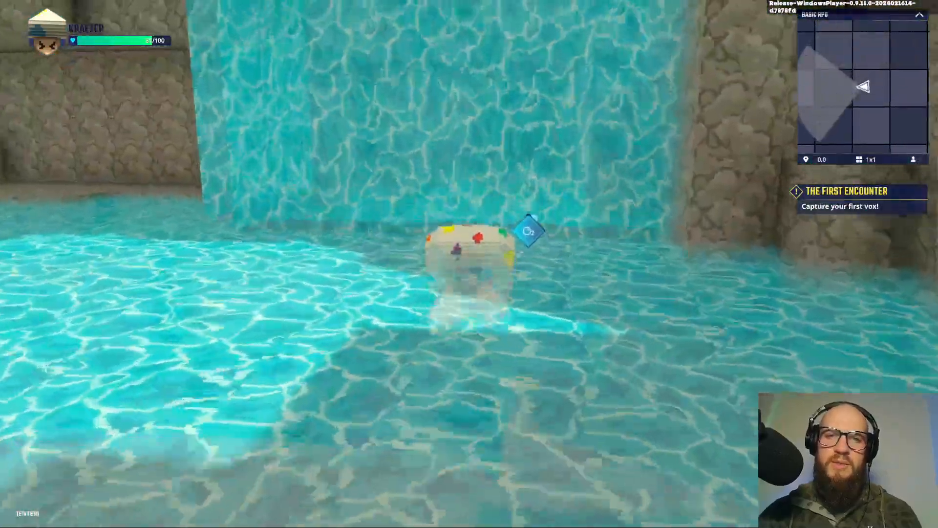
pyautogui.press('w')
pyautogui.press('w')
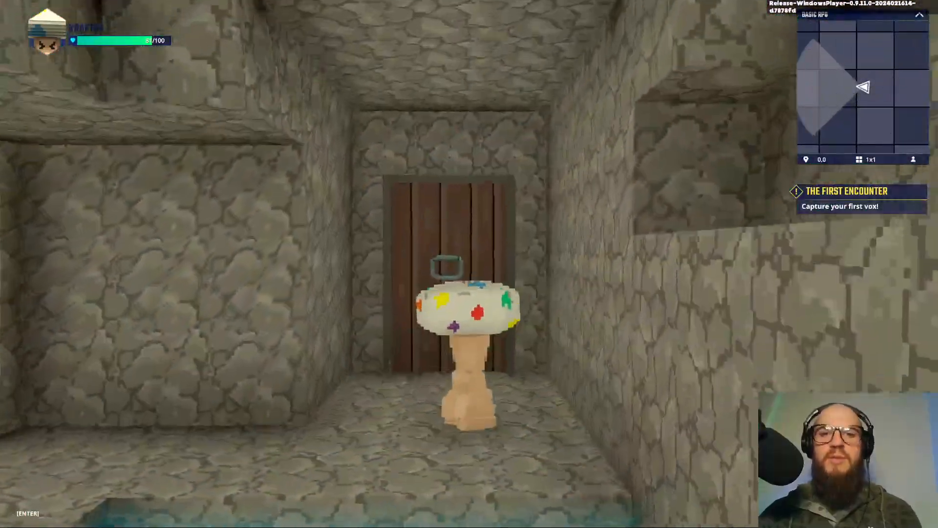
pyautogui.press('a')
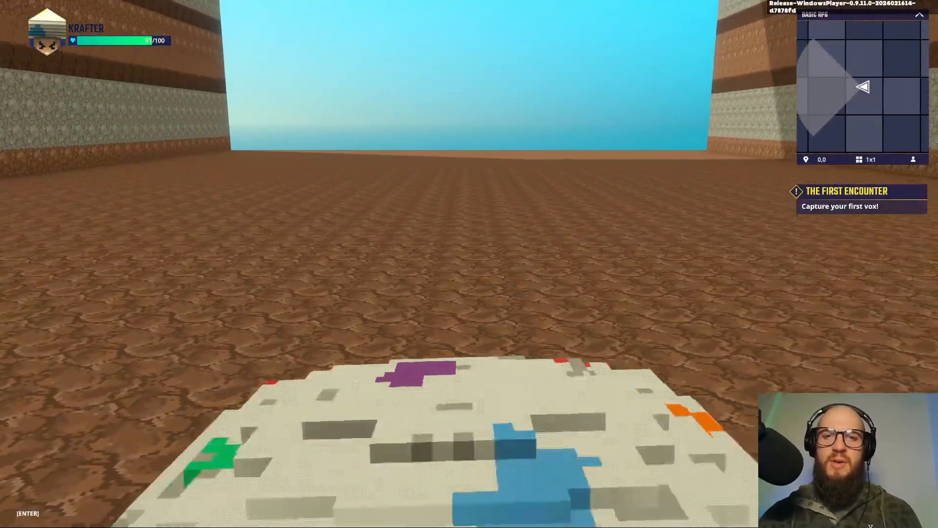
pyautogui.press('w')
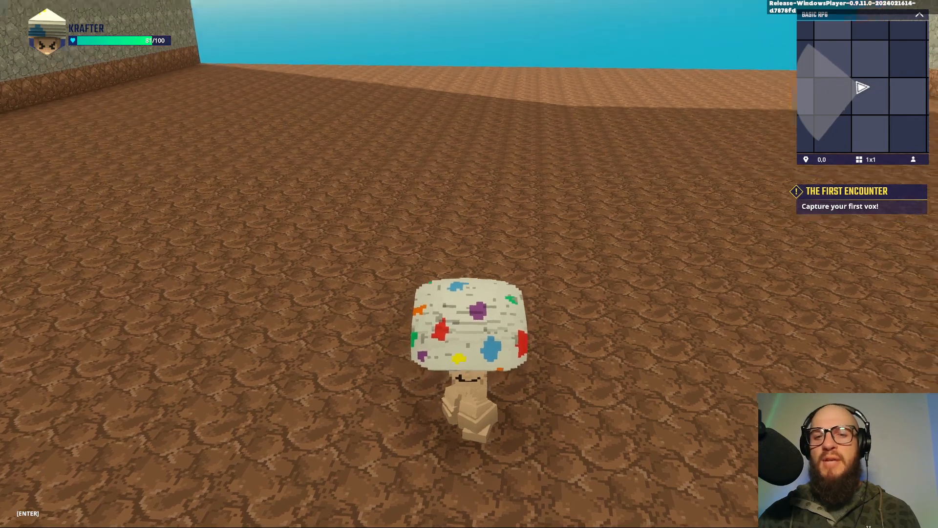
pyautogui.press('d')
pyautogui.press('s')
pyautogui.press('w')
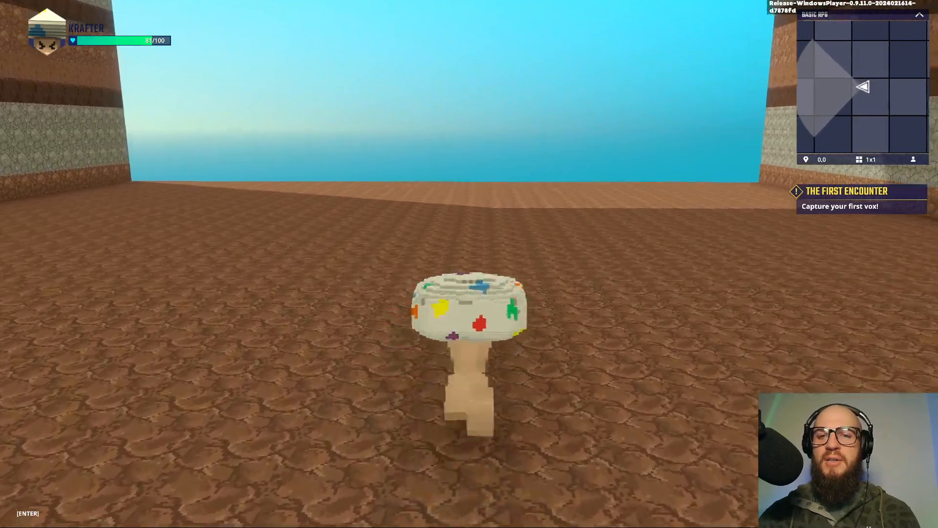
pyautogui.press('s')
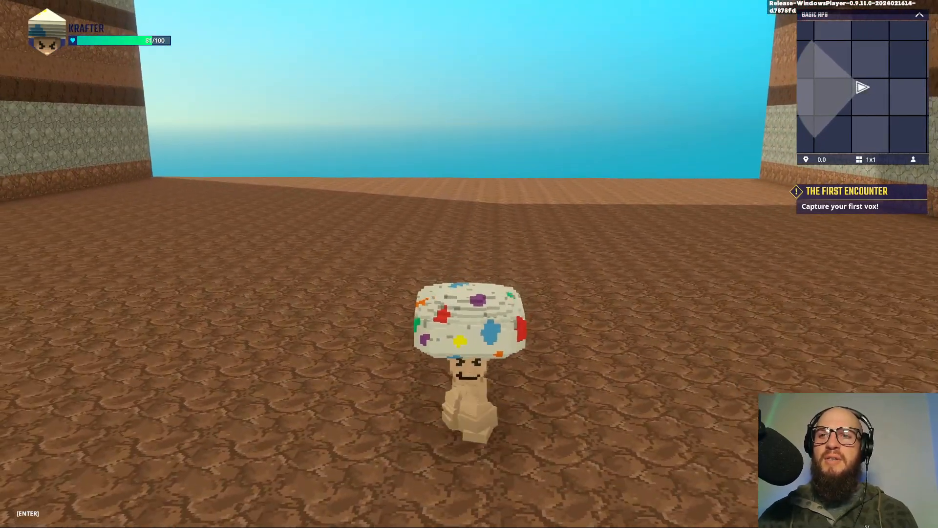
pyautogui.press('w')
pyautogui.press('s')
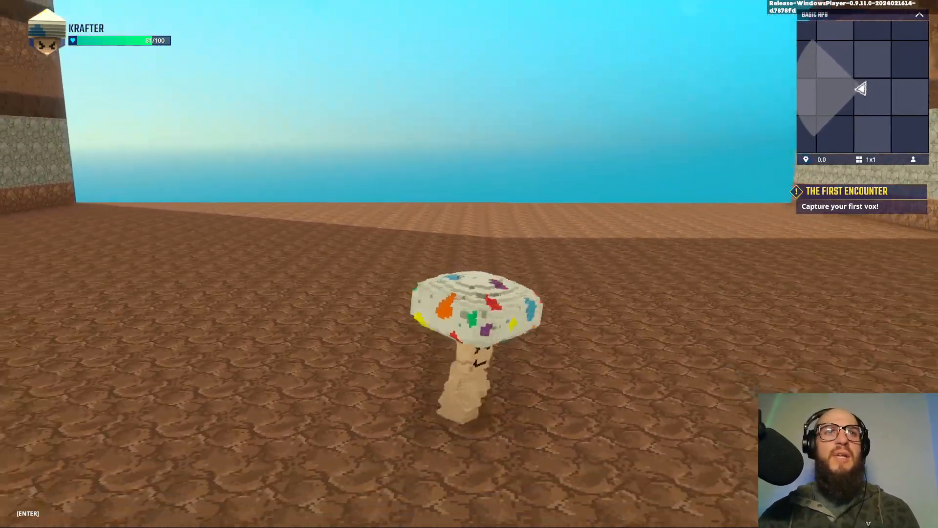
pyautogui.press('a')
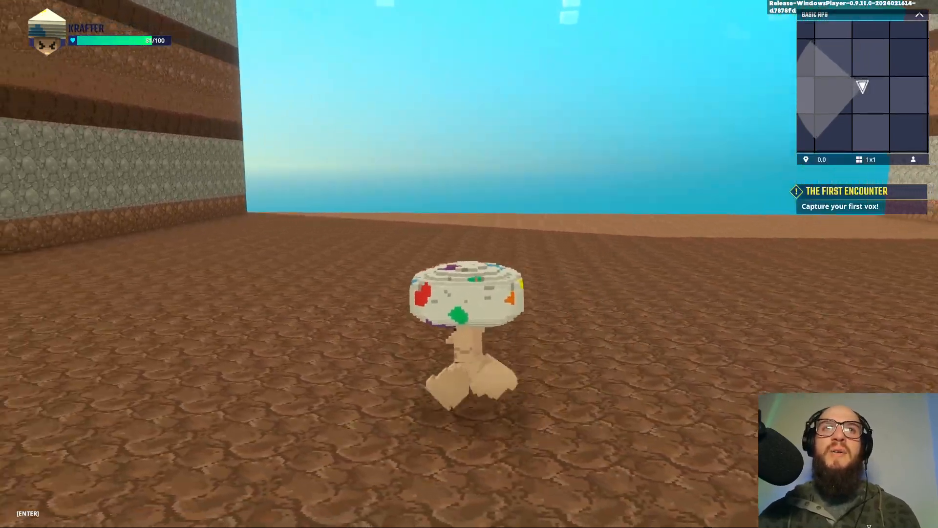
pyautogui.press('d')
pyautogui.press('s')
pyautogui.press('a')
pyautogui.press('d')
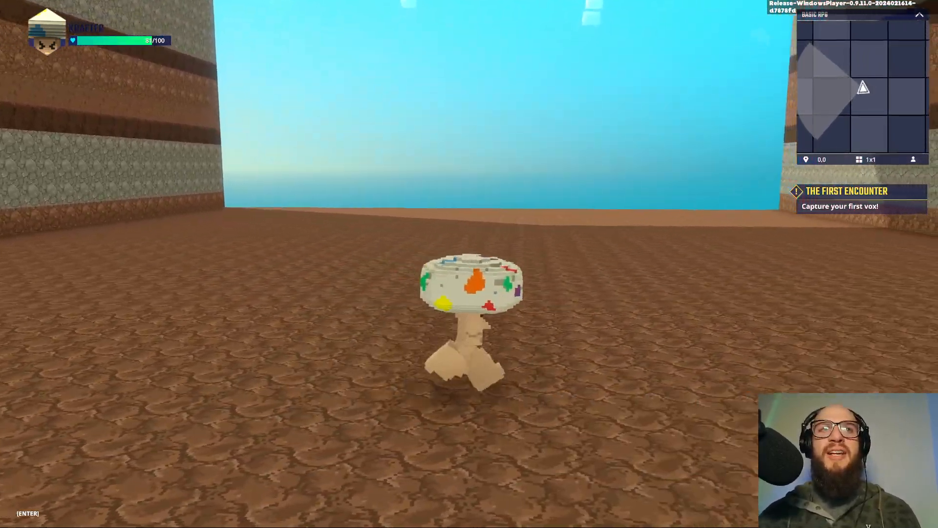
pyautogui.press('a')
pyautogui.press('d')
pyautogui.press('a')
pyautogui.press('d')
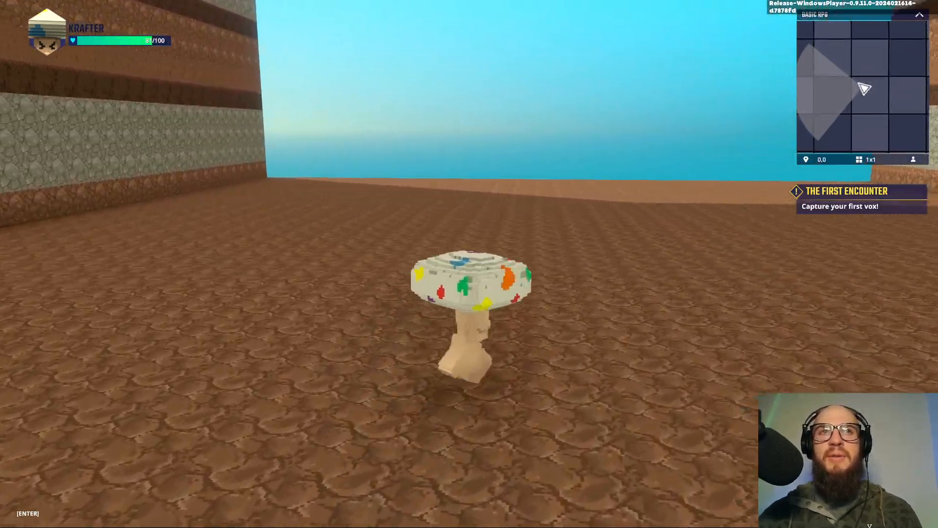
pyautogui.press('s')
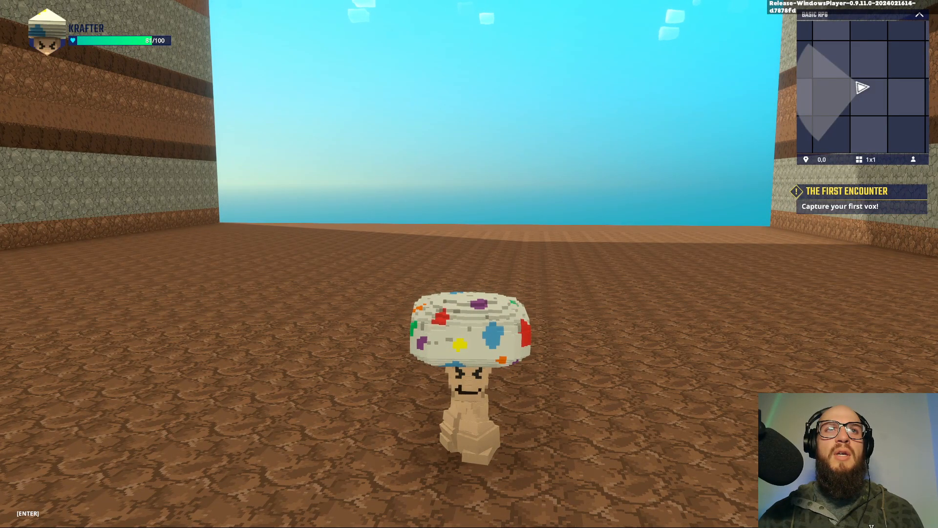
# Turn back toward the chamber's wooden door, end the playtest and view the village houses from above in the editor
pyautogui.press('w')
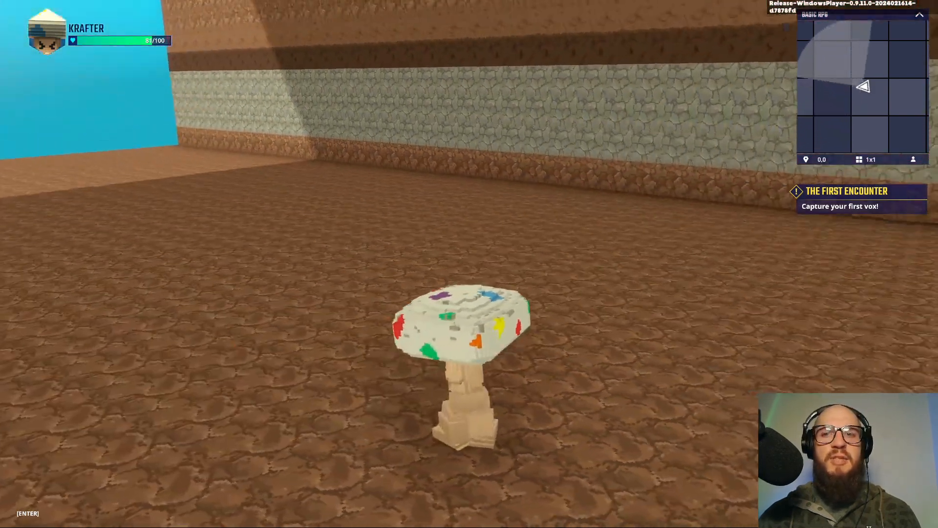
pyautogui.press('d')
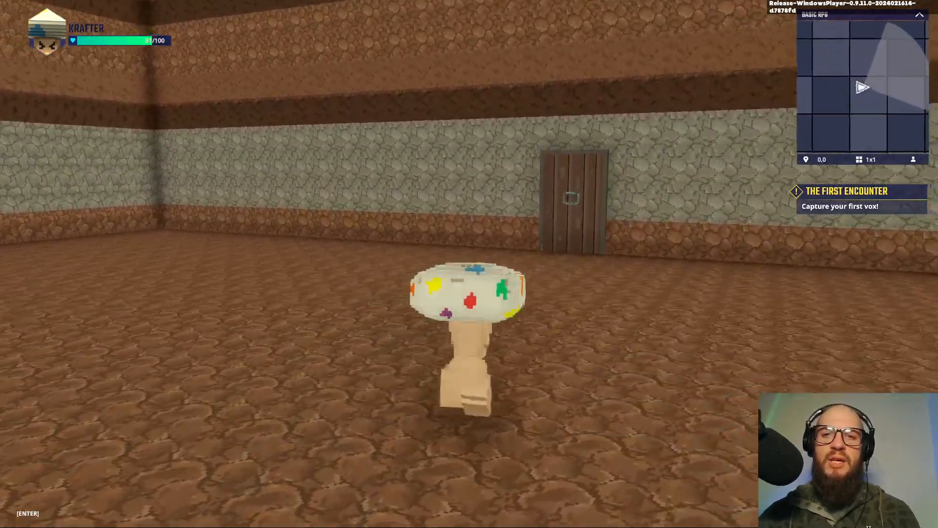
pyautogui.press('Escape')
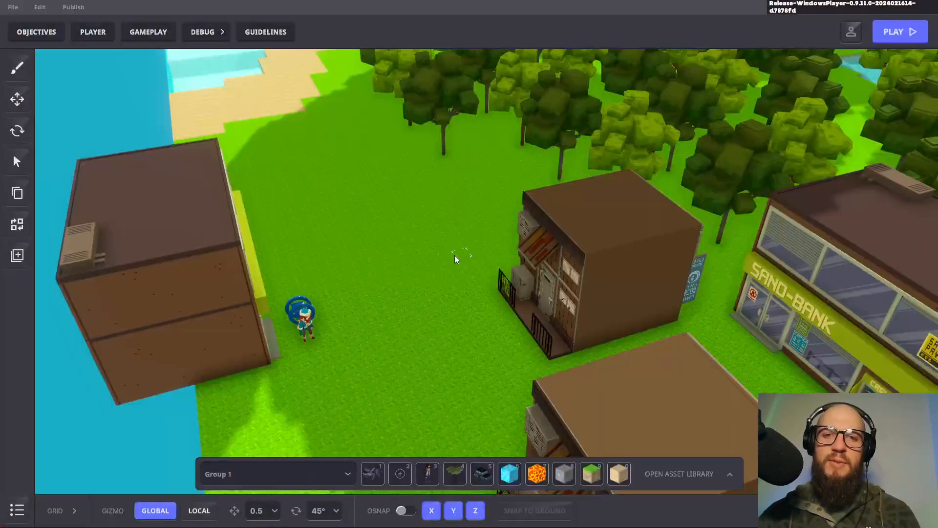
pyautogui.moveTo(408, 280); pyautogui.dragTo(529, 335, button='right')
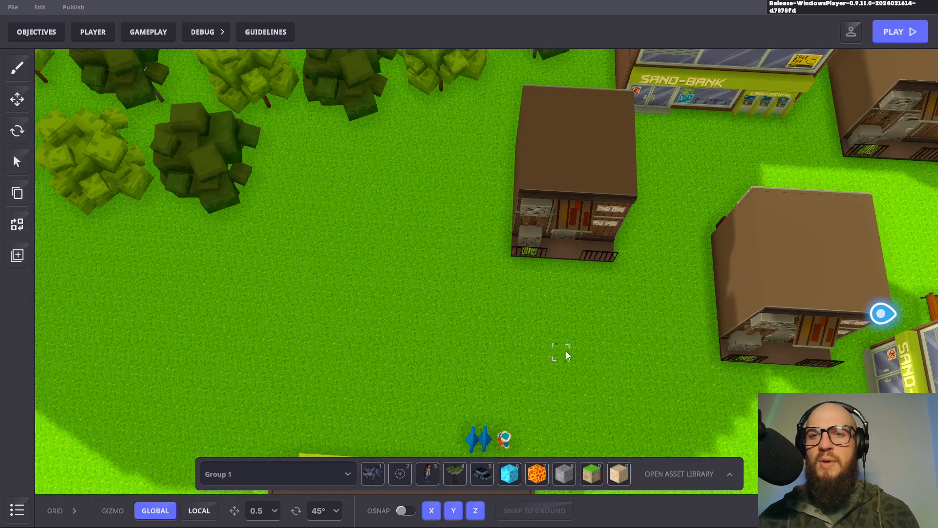
# Examine the villager character and the houses around it from above in the village
pyautogui.moveTo(567, 356); pyautogui.dragTo(531, 340, button='middle')
pyautogui.moveTo(533, 334); pyautogui.dragTo(419, 289, button='right')
pyautogui.scroll(3, 462, 298)
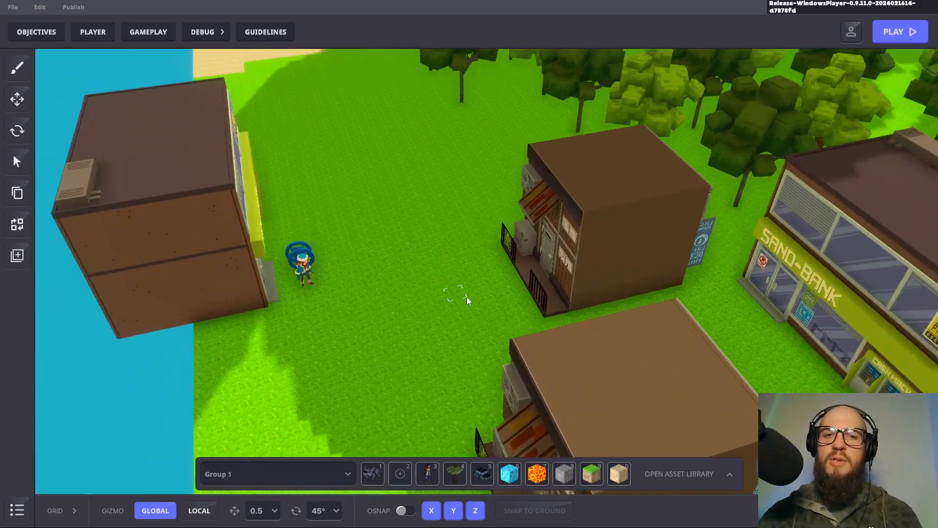
pyautogui.moveTo(465, 300); pyautogui.dragTo(494, 308, button='middle')
pyautogui.moveTo(462, 310); pyautogui.dragTo(540, 314, button='right')
pyautogui.moveTo(597, 311); pyautogui.dragTo(543, 306, button='middle')
pyautogui.moveTo(542, 306); pyautogui.dragTo(473, 280, button='right')
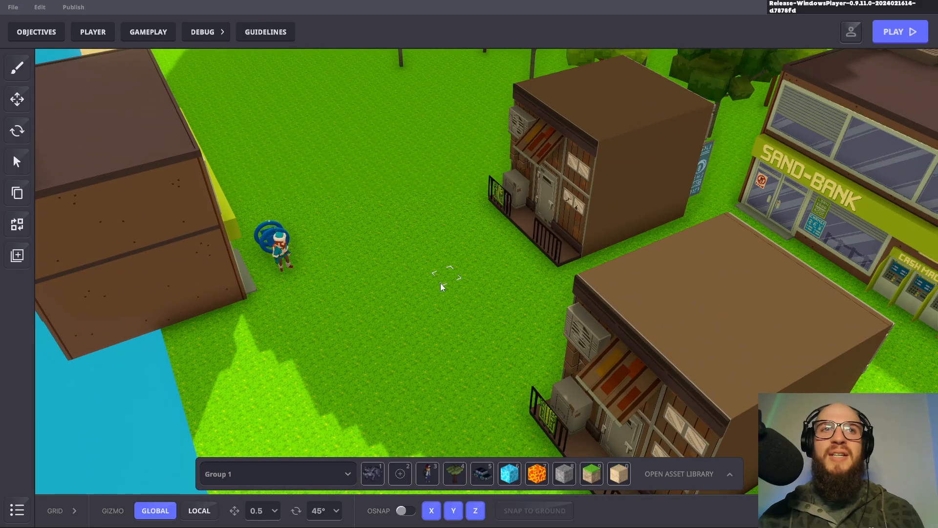
pyautogui.moveTo(433, 285); pyautogui.dragTo(408, 309, button='right')
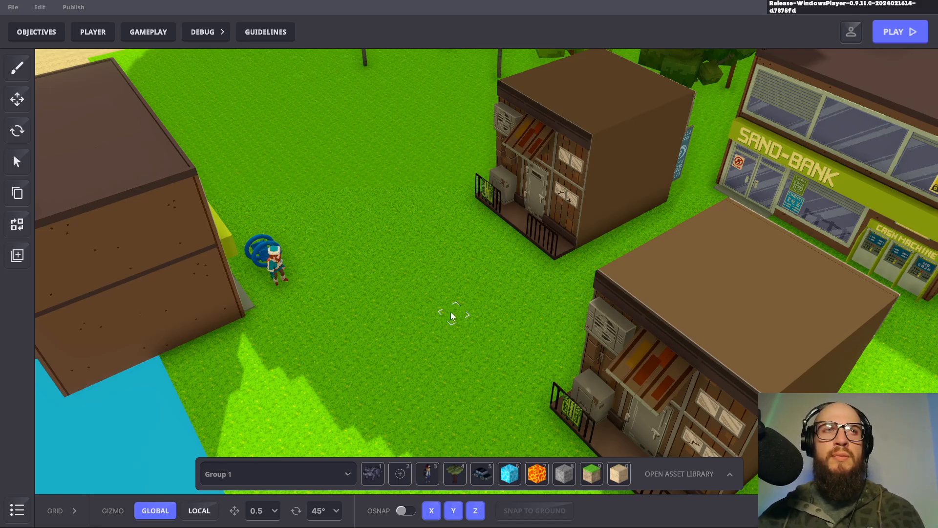
# Open the settings of THE FIRST ENCOUNTER quest in the objectives
pyautogui.moveTo(449, 273); pyautogui.dragTo(424, 271, button='right')
pyautogui.click(29, 34)
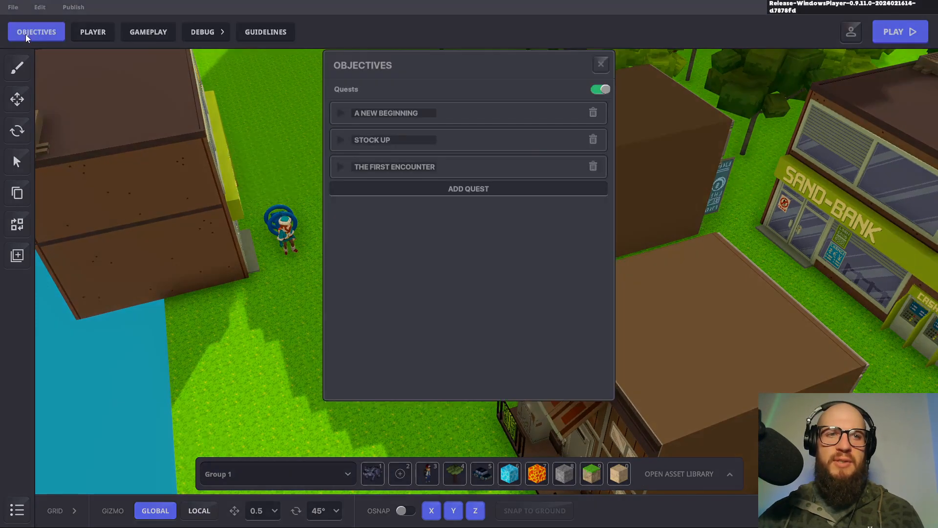
pyautogui.click(341, 166)
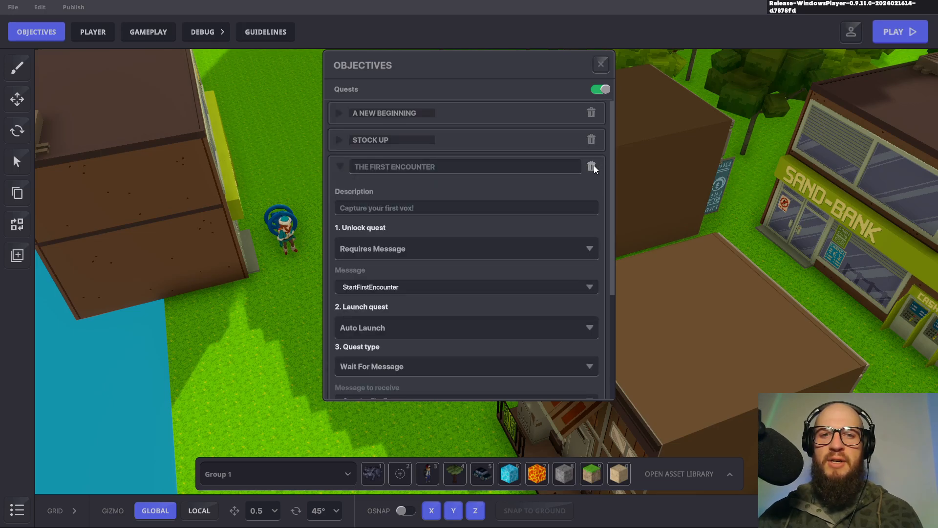
pyautogui.click(448, 168)
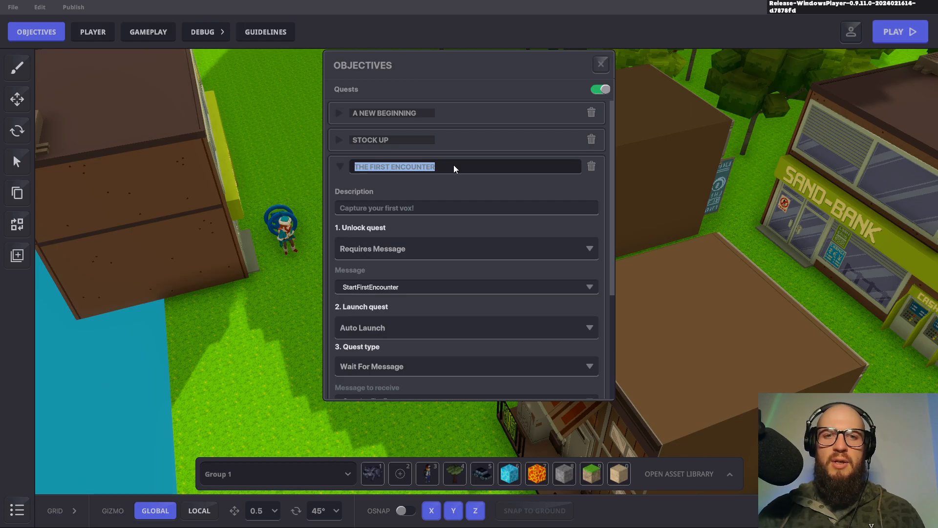
pyautogui.write('RE')
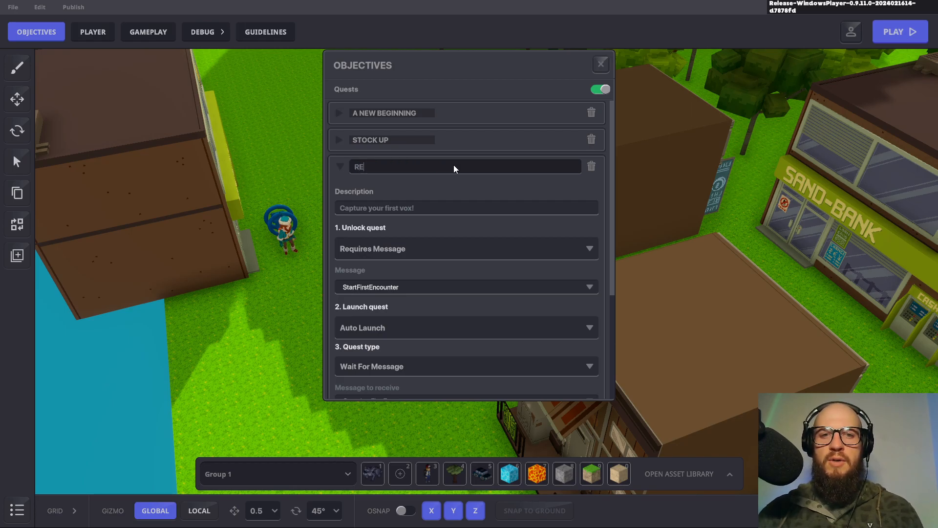
pyautogui.write('TURN TO')
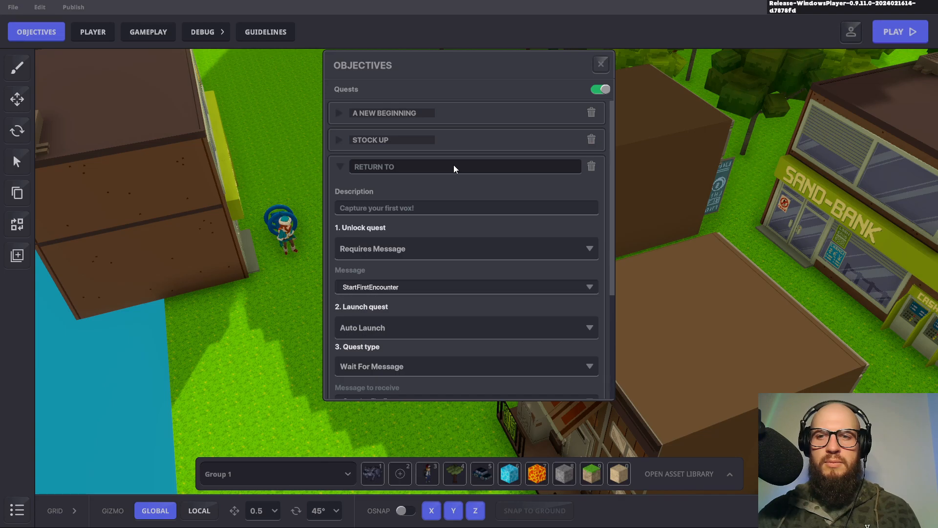
pyautogui.write('THE ZOO KE')
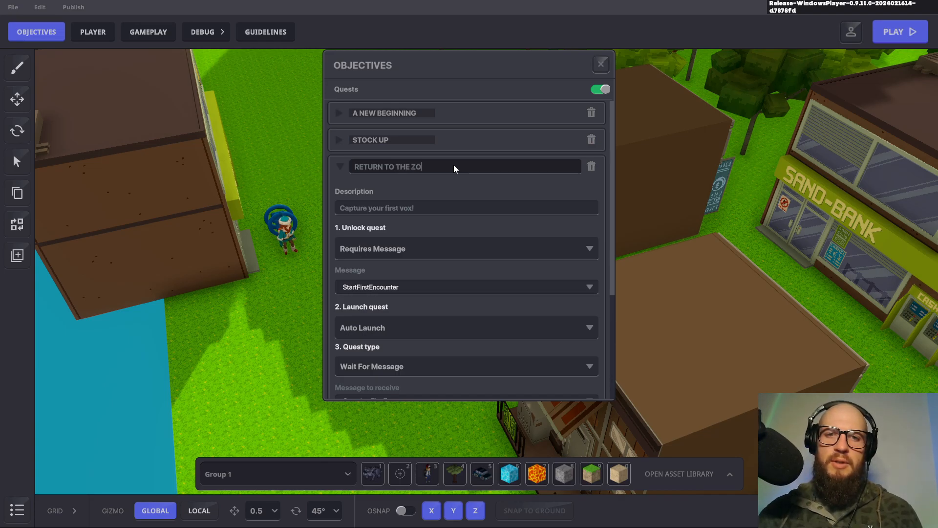
pyautogui.press('BackSpace')
pyautogui.press('BackSpace')
pyautogui.press('BackSpace')
pyautogui.press('BackSpace')
pyautogui.press('BackSpace')
pyautogui.press('BackSpace')
pyautogui.press('BackSpace')
pyautogui.press('BackSpace')
pyautogui.press('BackSpace')
pyautogui.press('BackSpace')
pyautogui.press('BackSpace')
pyautogui.press('BackSpace')
pyautogui.press('BackSpace')
pyautogui.press('BackSpace')
pyautogui.press('BackSpace')
pyautogui.press('BackSpace')
pyautogui.press('BackSpace')
pyautogui.press('BackSpace')
pyautogui.press('BackSpace')
pyautogui.press('BackSpace')
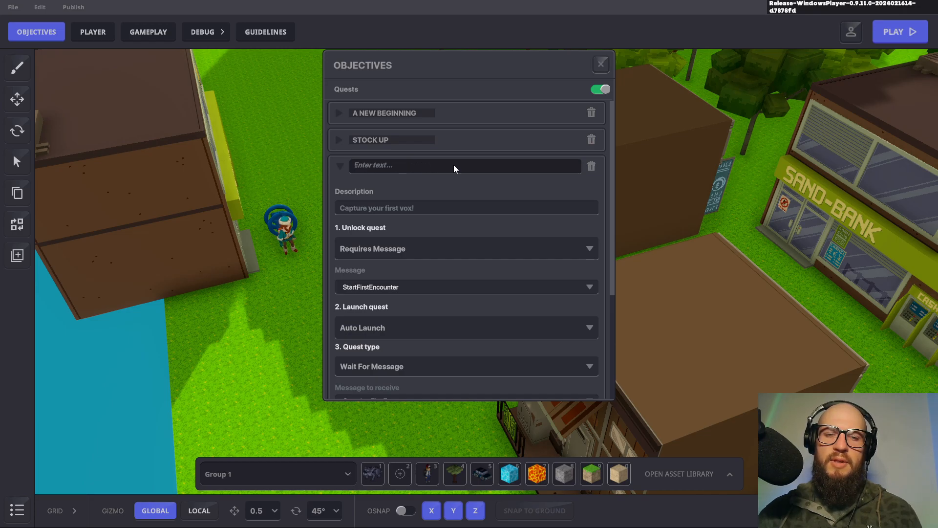
# Set the quest's description to RETURN TO THE ZOO KEEPER and its name to BACK 2 THE ZOO
pyautogui.click(355, 209)
pyautogui.write('RETURN TO THE ZOO KEEPER')
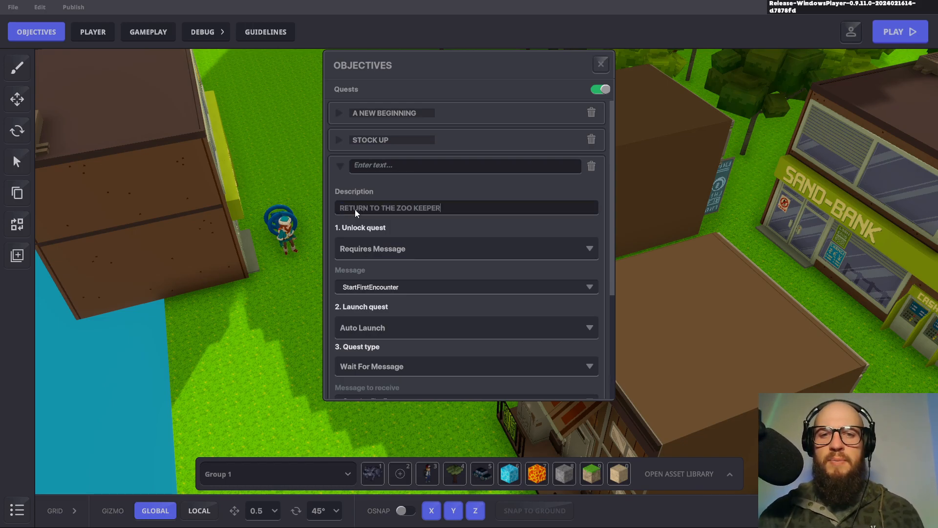
pyautogui.click(373, 166)
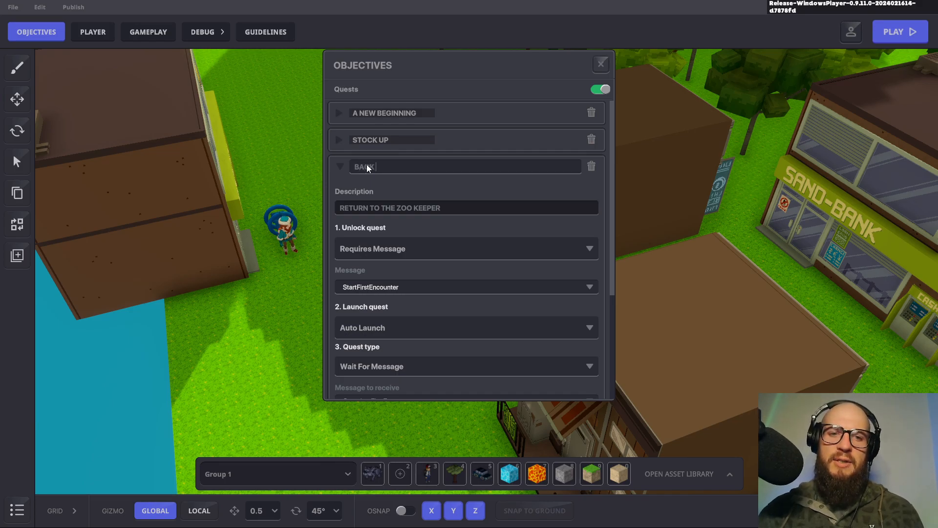
pyautogui.write('2 THE ZOO')
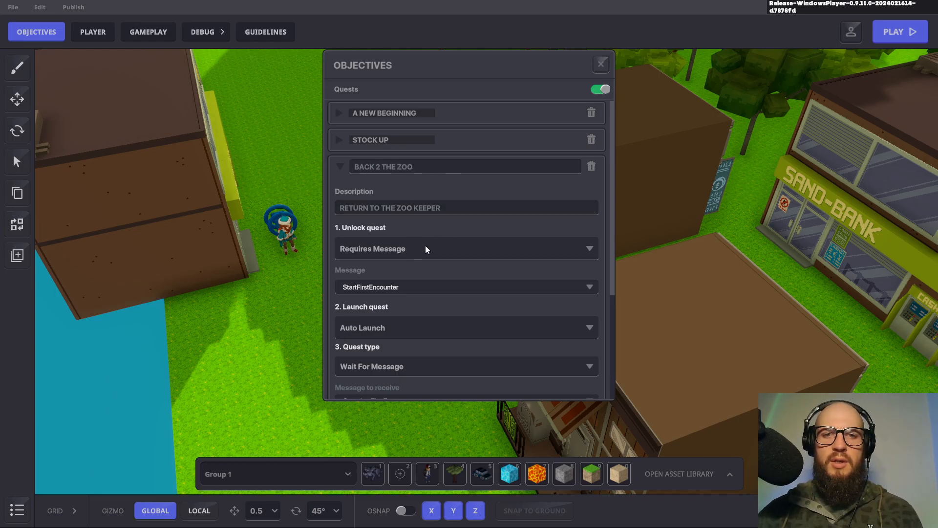
# Review the BACK 2 THE ZOO quest's unlock, launch, type, completion and after-completion settings
pyautogui.scroll(-2, 464, 276)
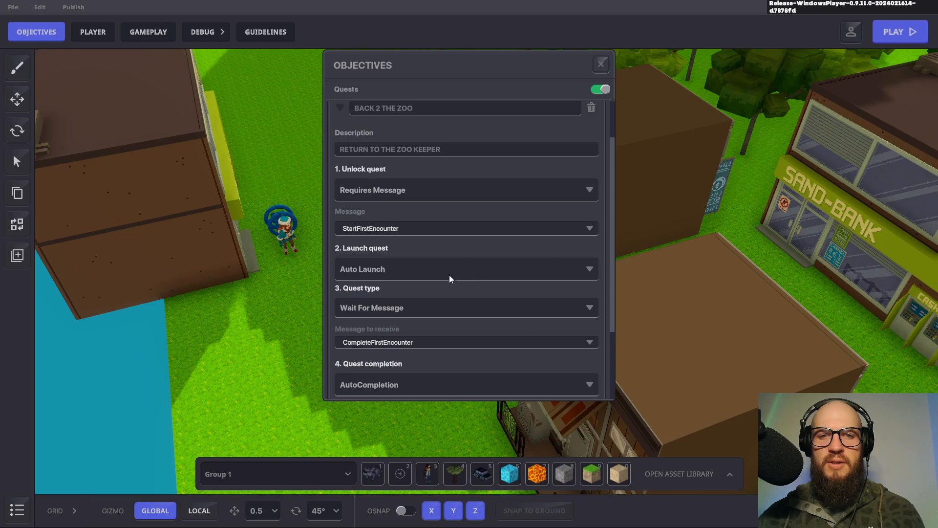
pyautogui.scroll(-4, 427, 245)
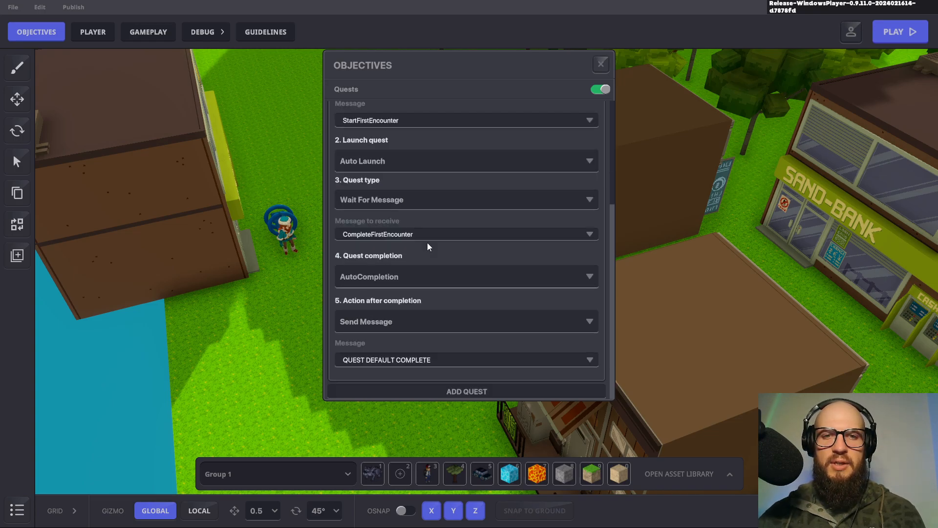
pyautogui.scroll(2, 402, 223)
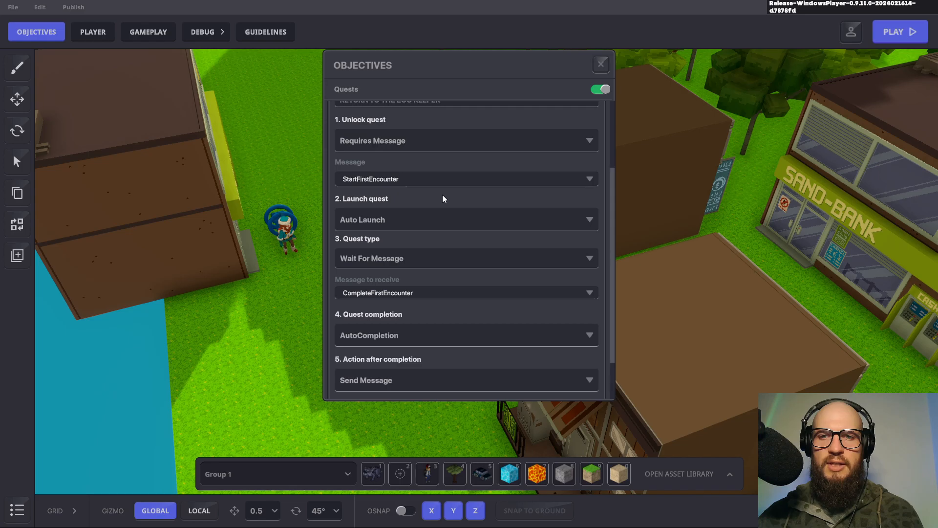
pyautogui.scroll(2, 453, 197)
pyautogui.scroll(2, 453, 197)
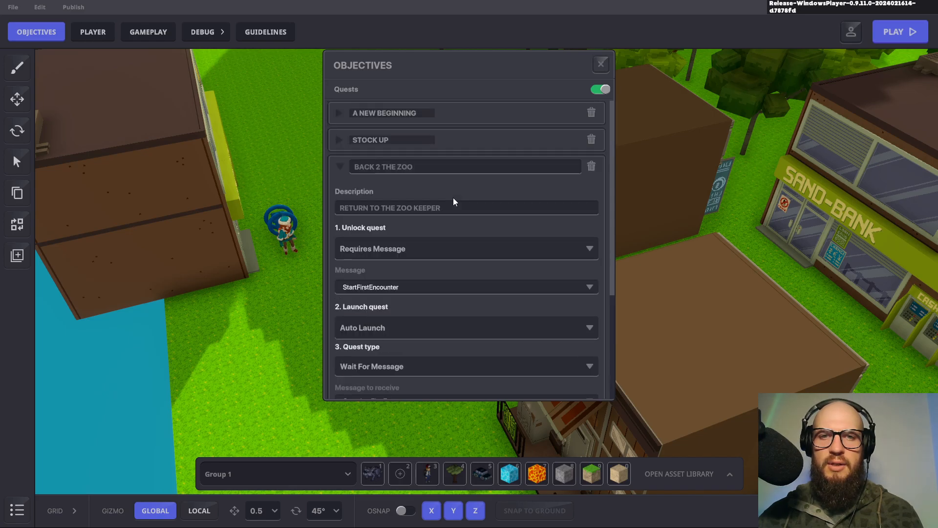
pyautogui.scroll(-5, 453, 198)
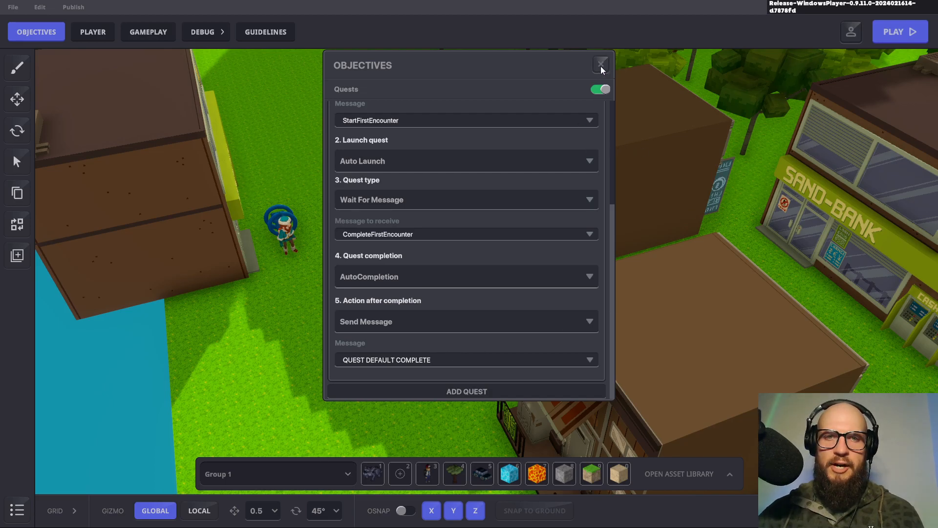
pyautogui.scroll(4, 473, 201)
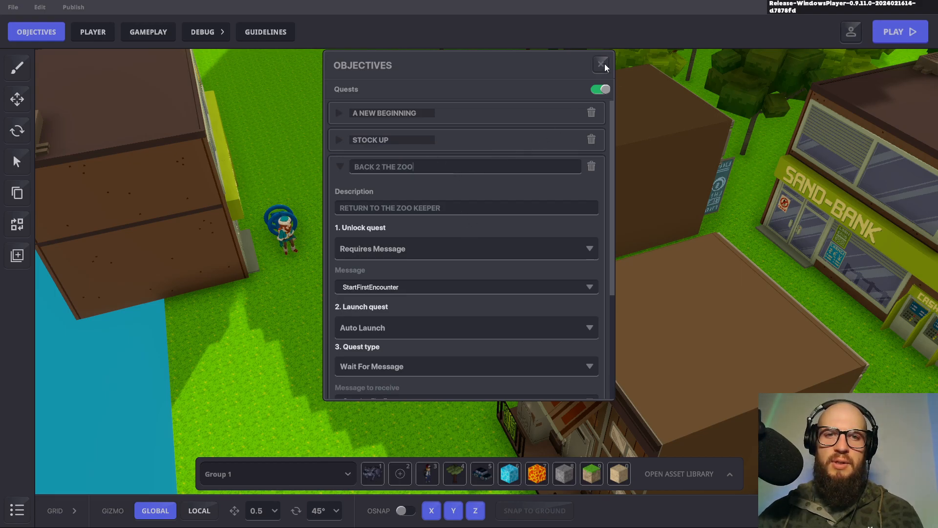
pyautogui.scroll(-3, 532, 198)
pyautogui.scroll(-1, 533, 201)
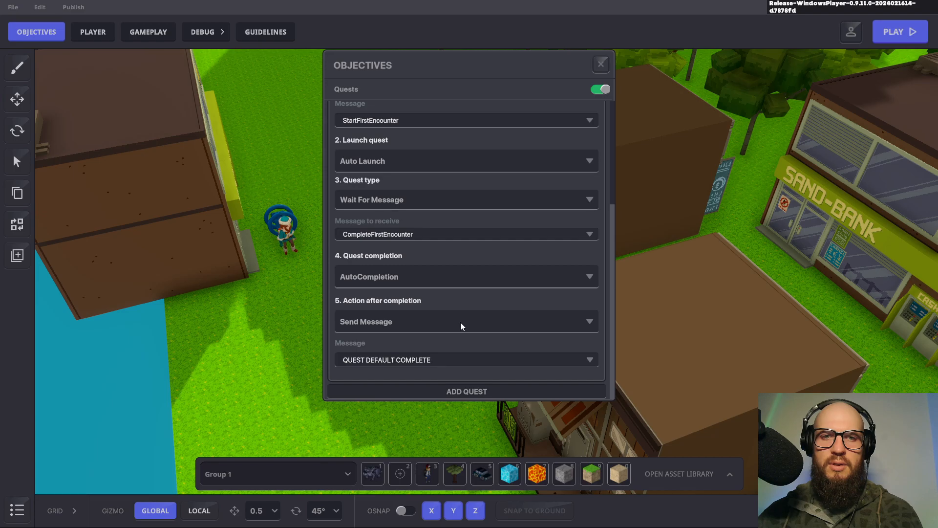
pyautogui.scroll(4, 460, 322)
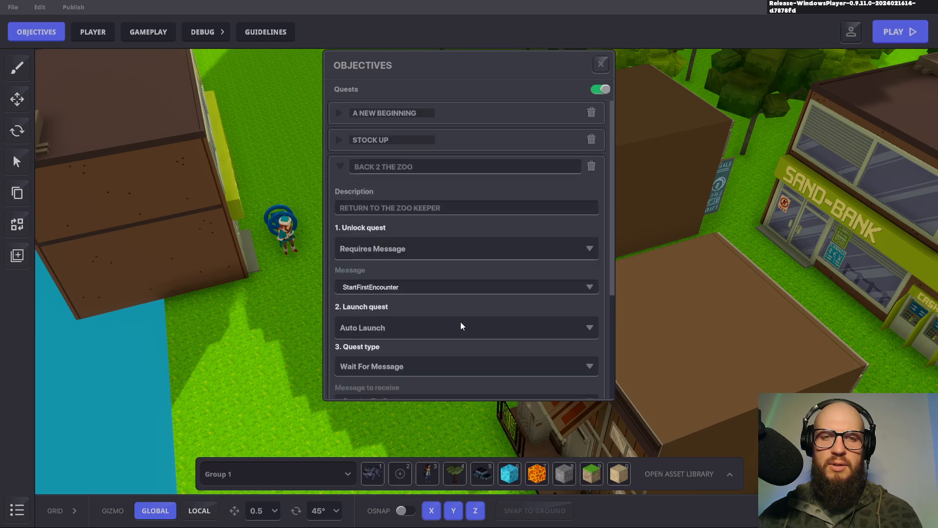
pyautogui.scroll(-4, 460, 326)
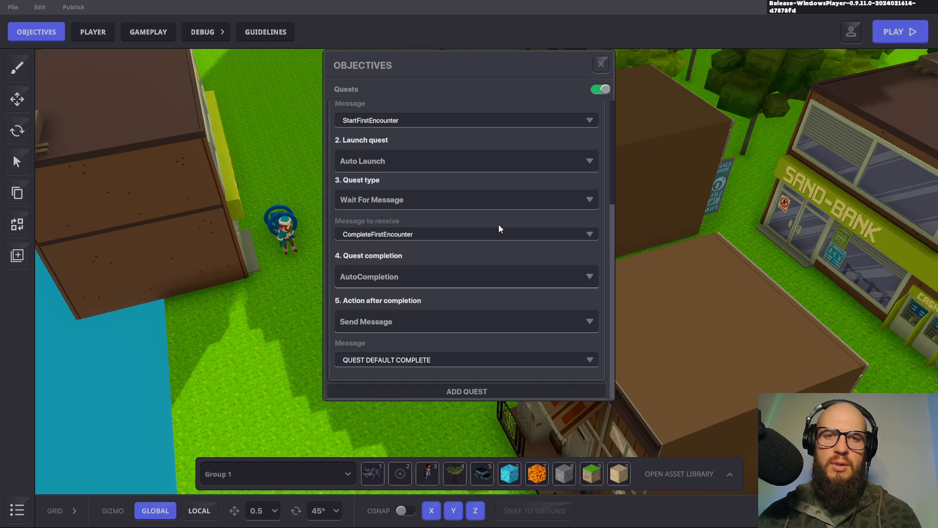
pyautogui.scroll(3, 499, 229)
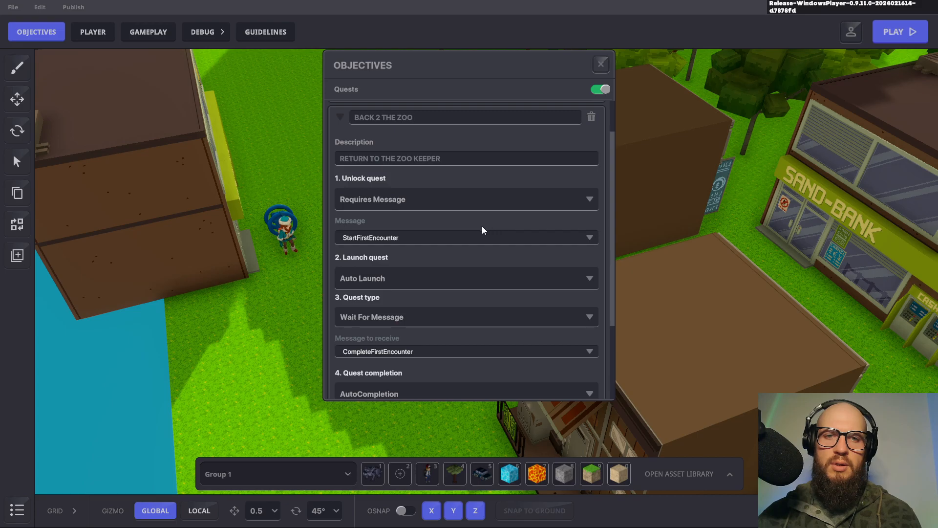
pyautogui.scroll(1, 465, 226)
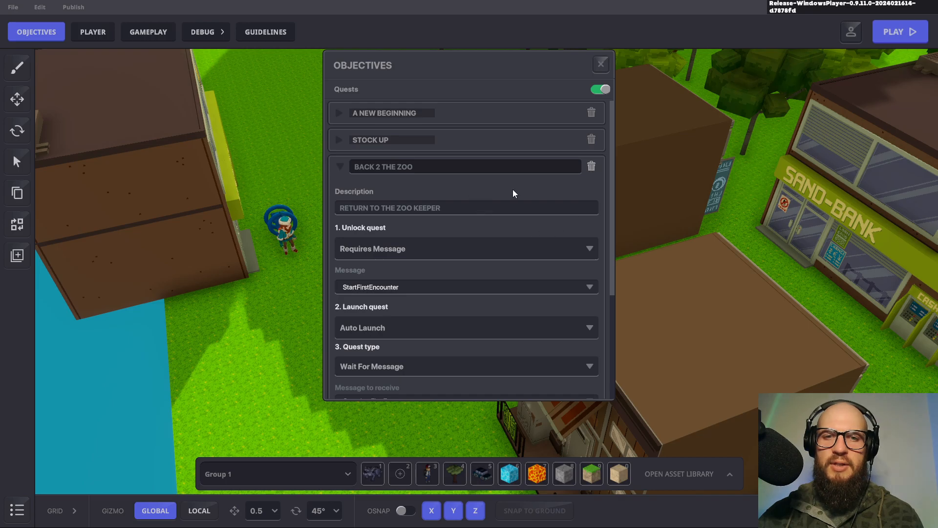
# Remove the edited third quest and add a fresh default quest in its place below STOCK UP
pyautogui.click(588, 166)
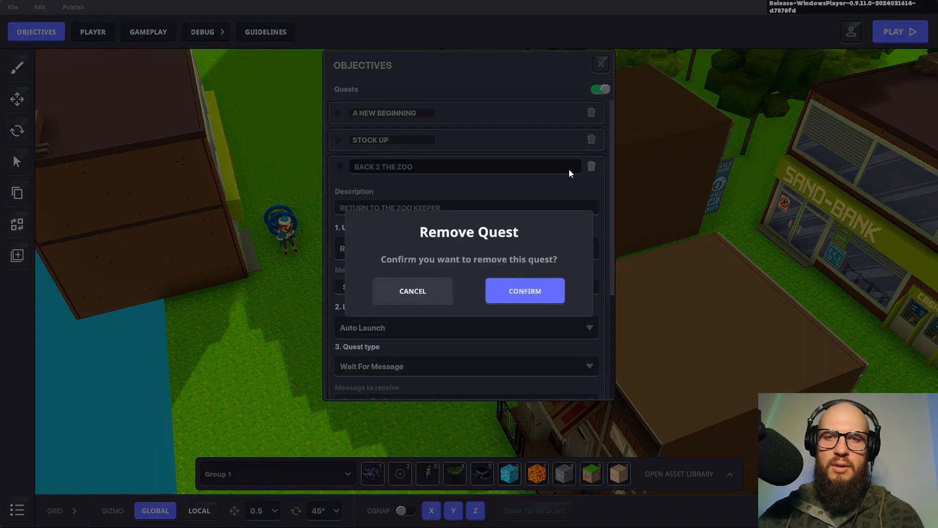
pyautogui.click(521, 291)
pyautogui.click(503, 162)
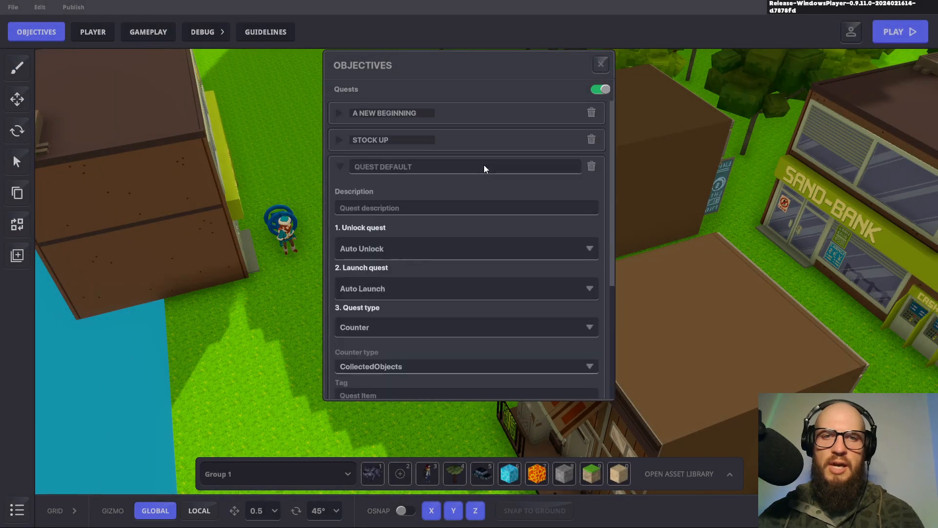
# Name the new quest BACK 2 THE ZOO
pyautogui.click(399, 167)
pyautogui.write('BACK TO')
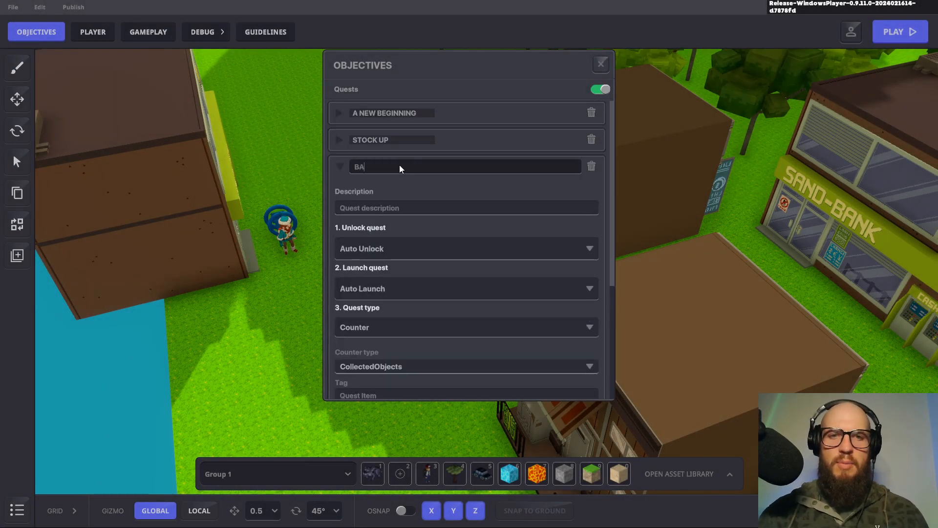
pyautogui.press('BackSpace')
pyautogui.write('2 THE ZOO')
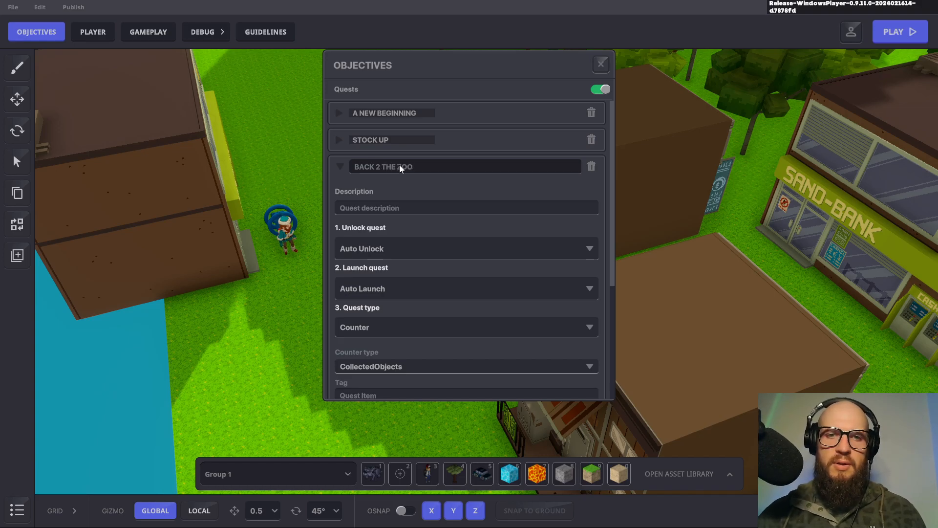
# Set the new quest's description to GO BACK & TALK TO THE ZOO KEEPER
pyautogui.click(367, 210)
pyautogui.write('RETURN TO TALK TO THE')
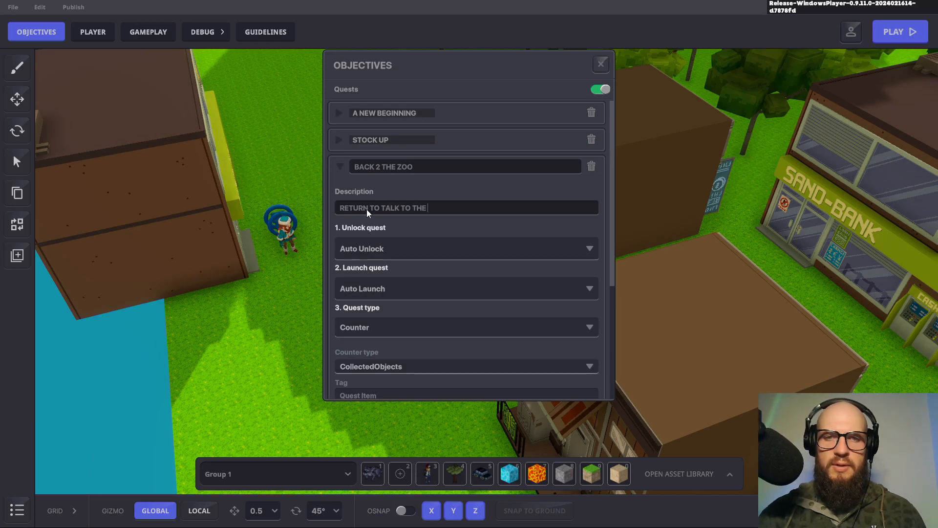
pyautogui.write(' ZOO KEEPER')
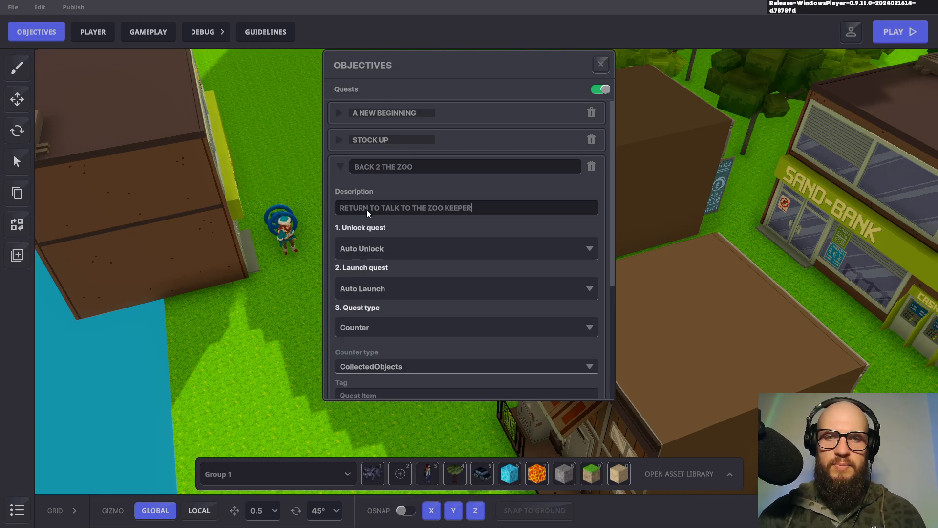
pyautogui.click(378, 207)
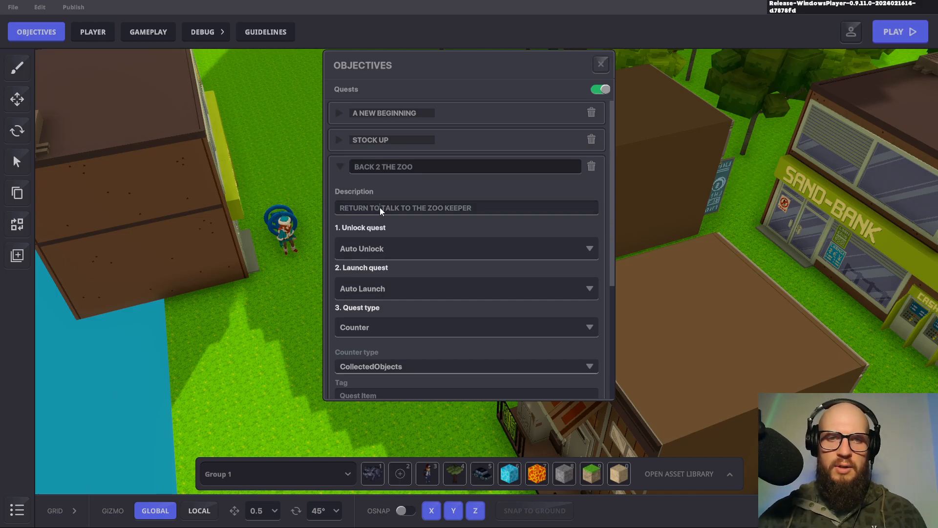
pyautogui.press('BackSpace')
pyautogui.press('BackSpace')
pyautogui.press('BackSpace')
pyautogui.press('BackSpace')
pyautogui.press('BackSpace')
pyautogui.press('BackSpace')
pyautogui.press('BackSpace')
pyautogui.press('BackSpace')
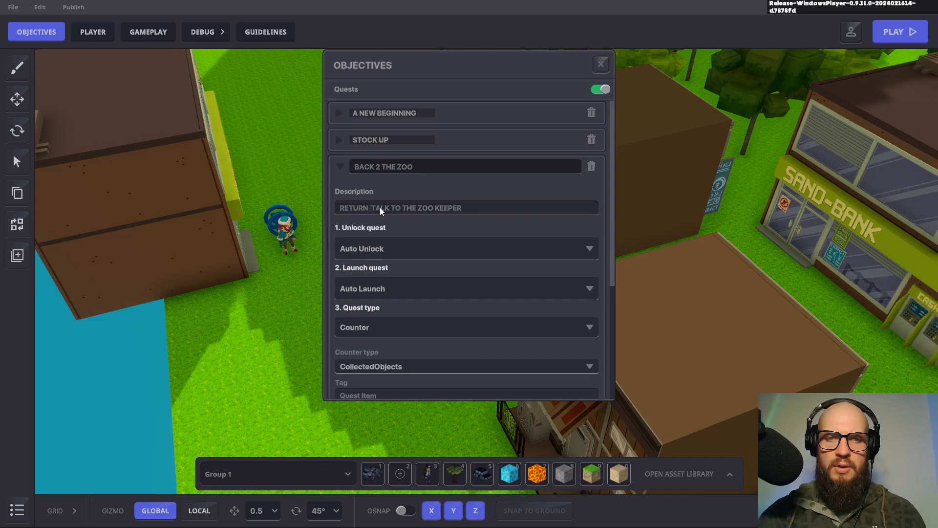
pyautogui.press('BackSpace')
pyautogui.write('GO BACK ')
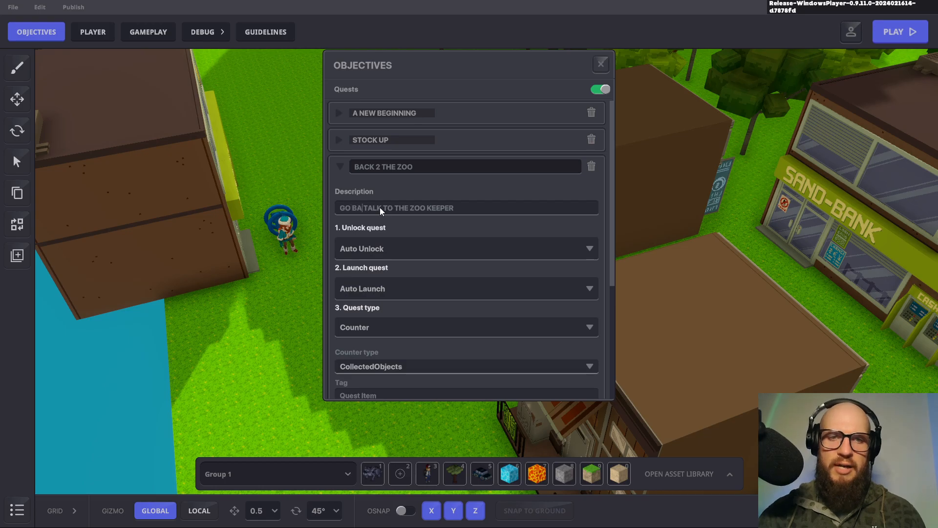
pyautogui.write('&')
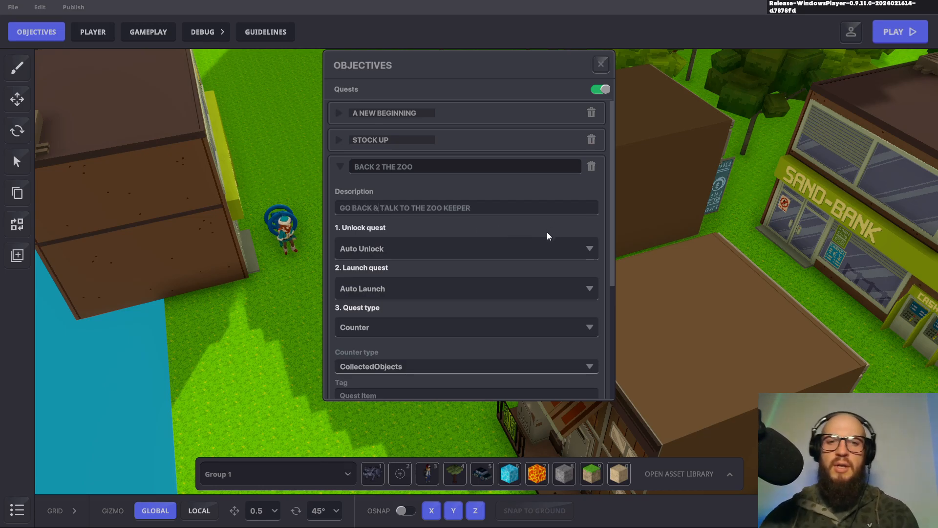
pyautogui.scroll(-2, 551, 241)
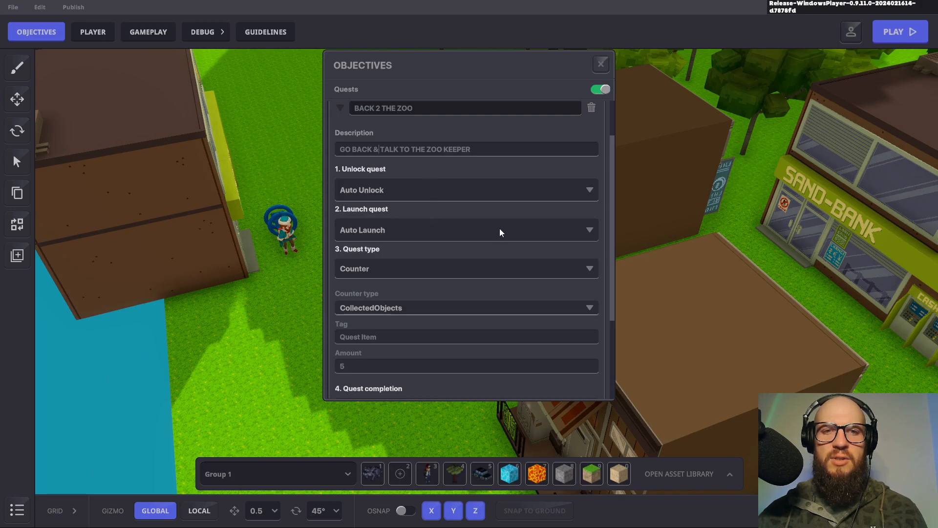
# Set the BACK 2 THE ZOO quest's unlock condition to Requires Message
pyautogui.scroll(2, 500, 231)
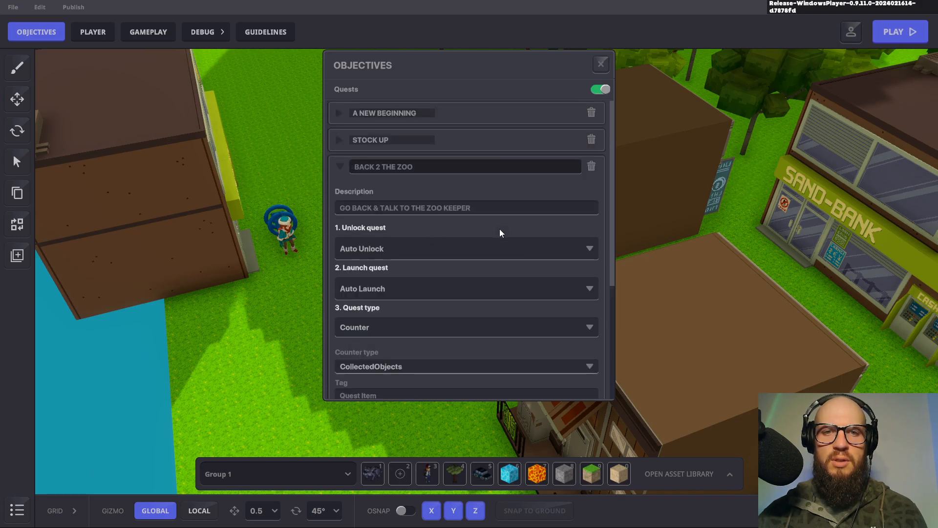
pyautogui.scroll(-4, 500, 233)
pyautogui.scroll(4, 508, 198)
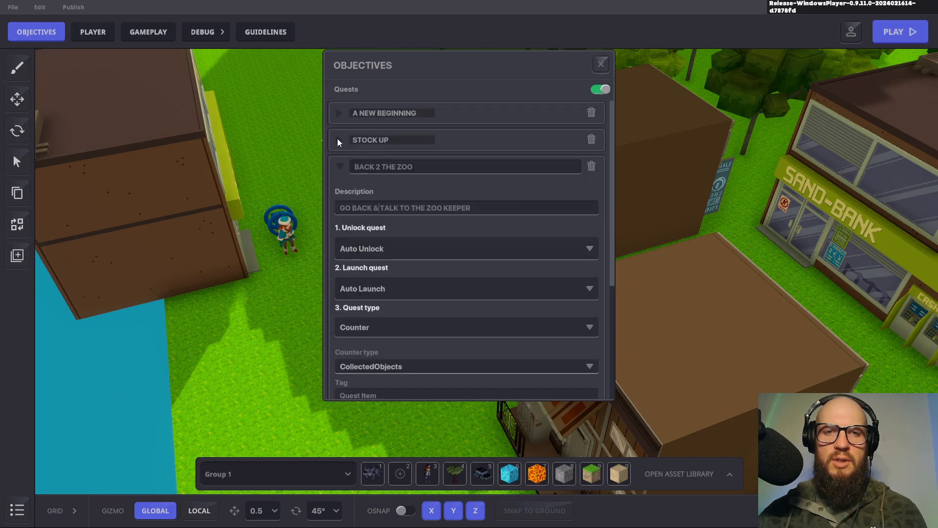
pyautogui.click(588, 250)
pyautogui.click(374, 281)
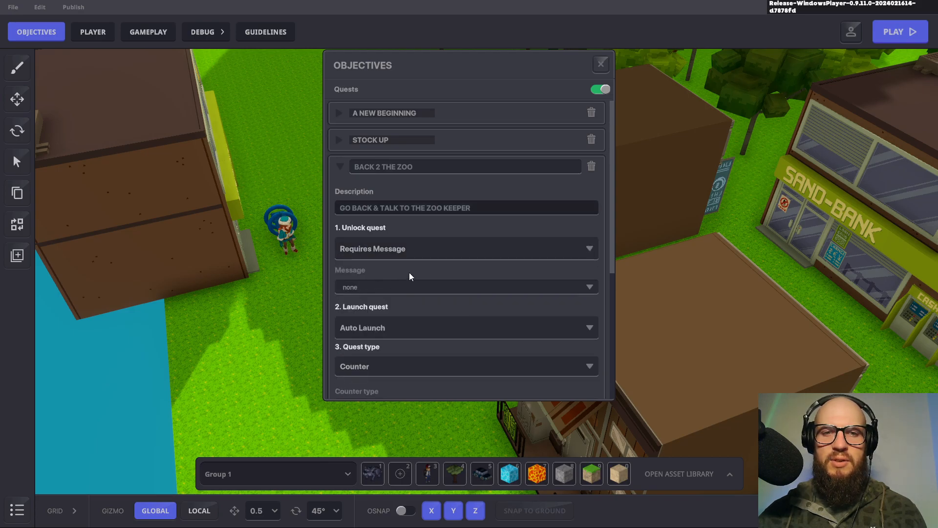
# Add a new message START.B2Z.QUEST as the one that unlocks the BACK 2 THE ZOO quest
pyautogui.click(590, 287)
pyautogui.write('START')
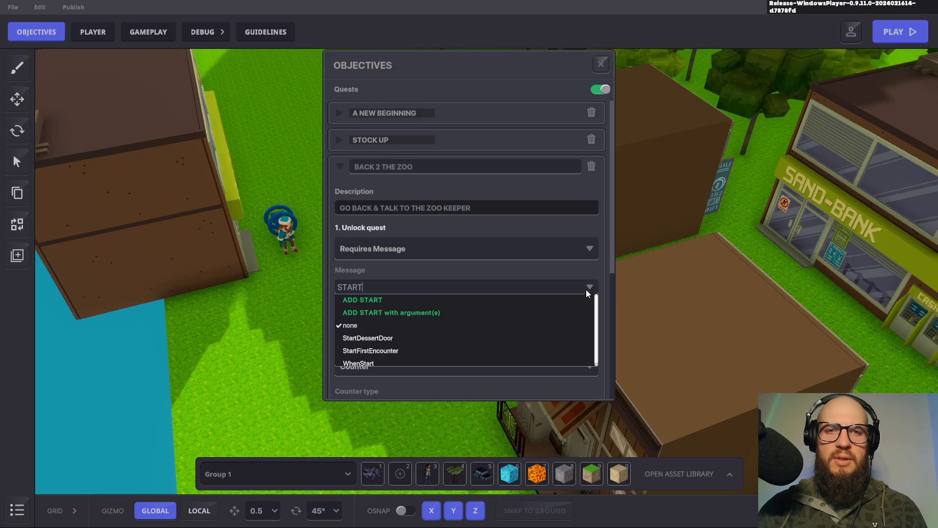
pyautogui.write('.')
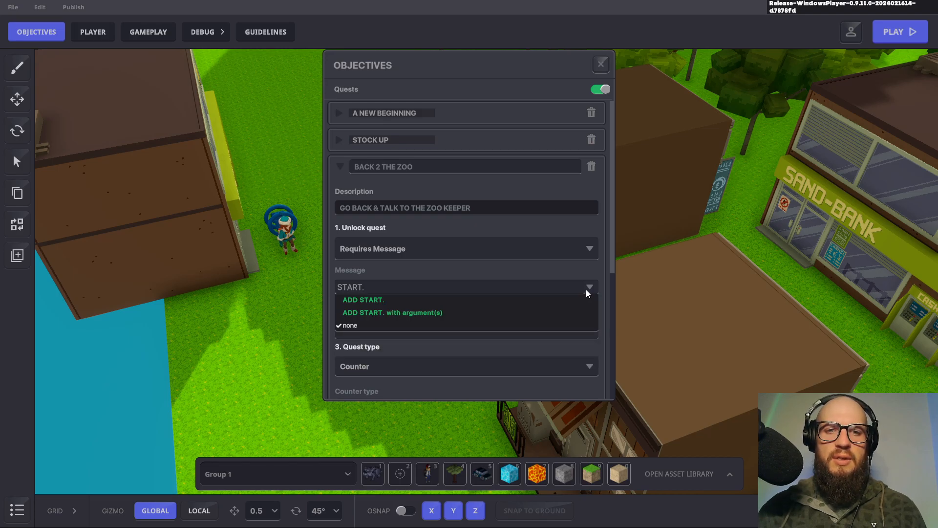
pyautogui.write('B')
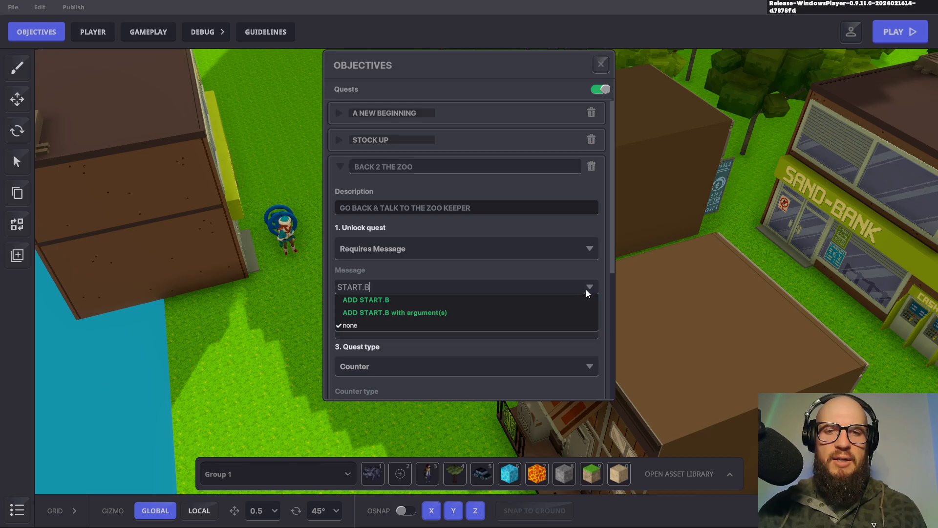
pyautogui.write('2Z')
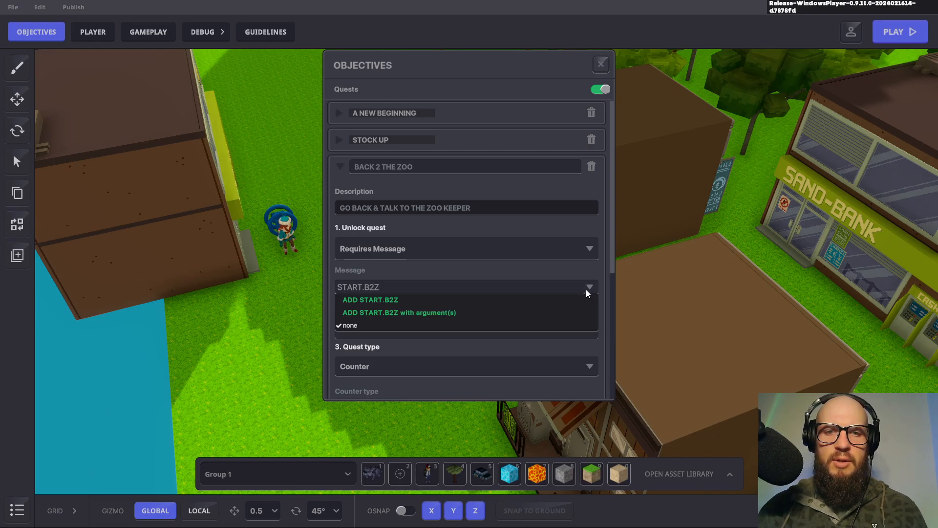
pyautogui.write('.QUEST')
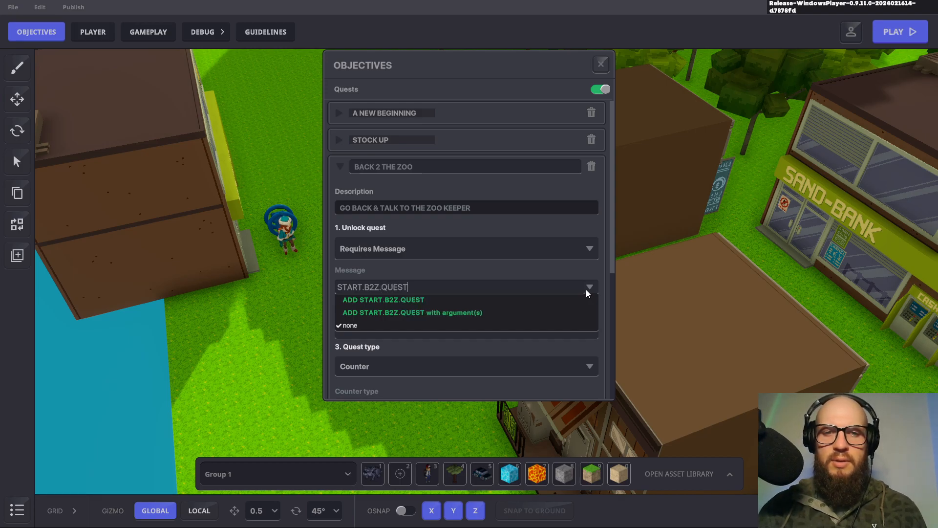
pyautogui.press('Return')
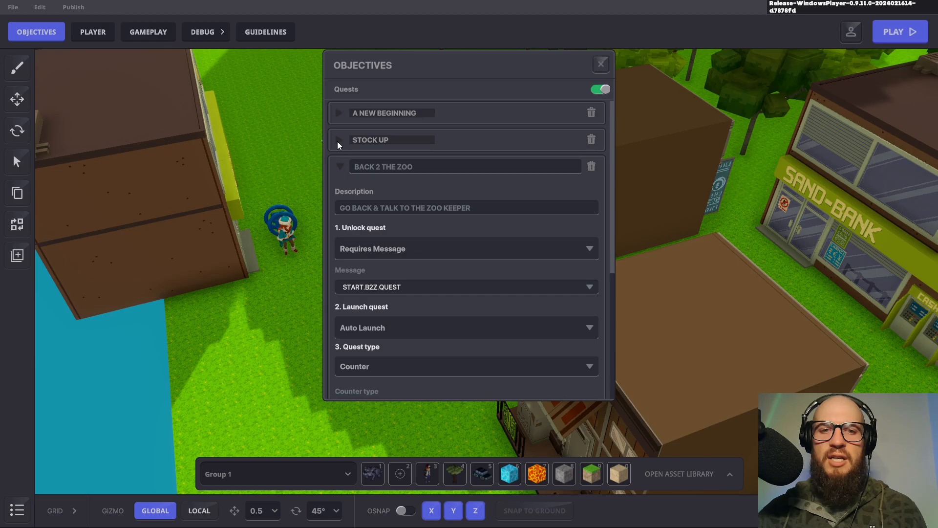
# Set the message that the STOCK UP quest sends after completion to START.B2Z.QUEST
pyautogui.scroll(-4, 484, 310)
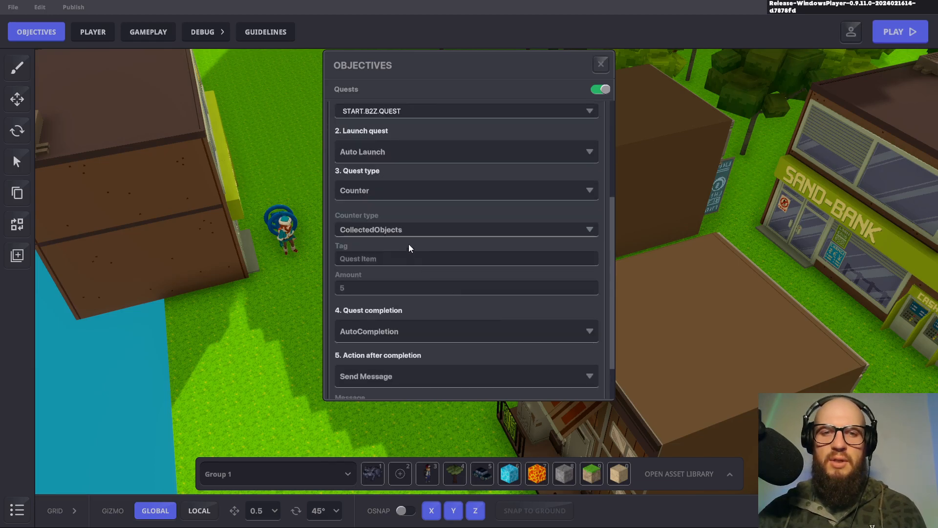
pyautogui.scroll(4, 410, 200)
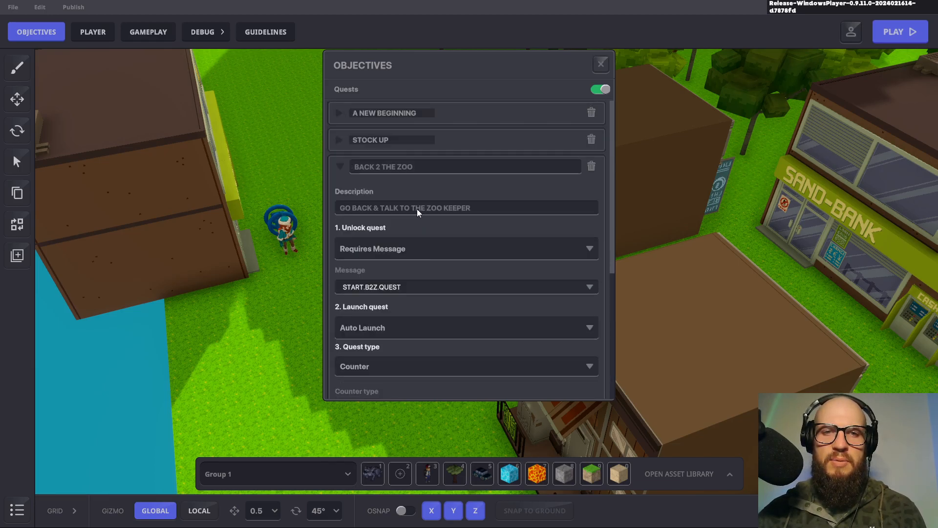
pyautogui.click(338, 141)
pyautogui.scroll(-4, 440, 196)
pyautogui.scroll(-2, 439, 244)
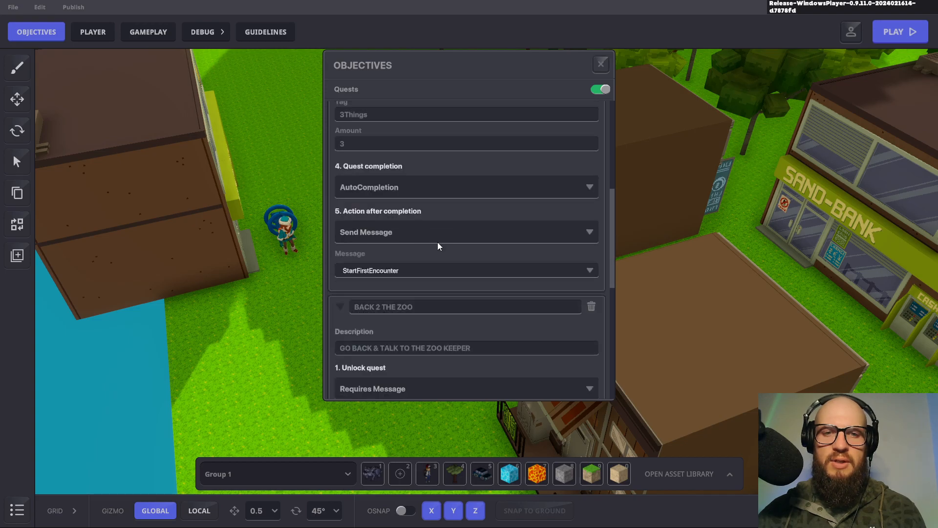
pyautogui.click(590, 271)
pyautogui.write('START')
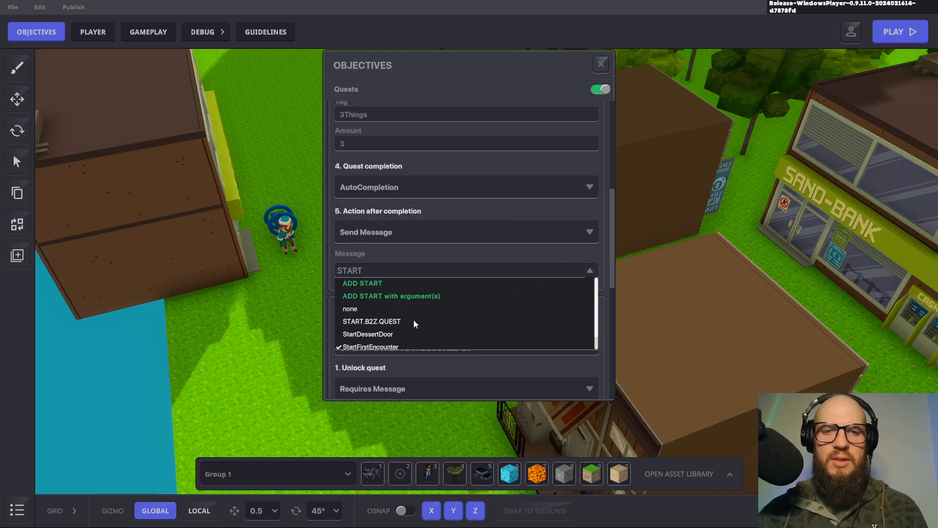
pyautogui.click(381, 322)
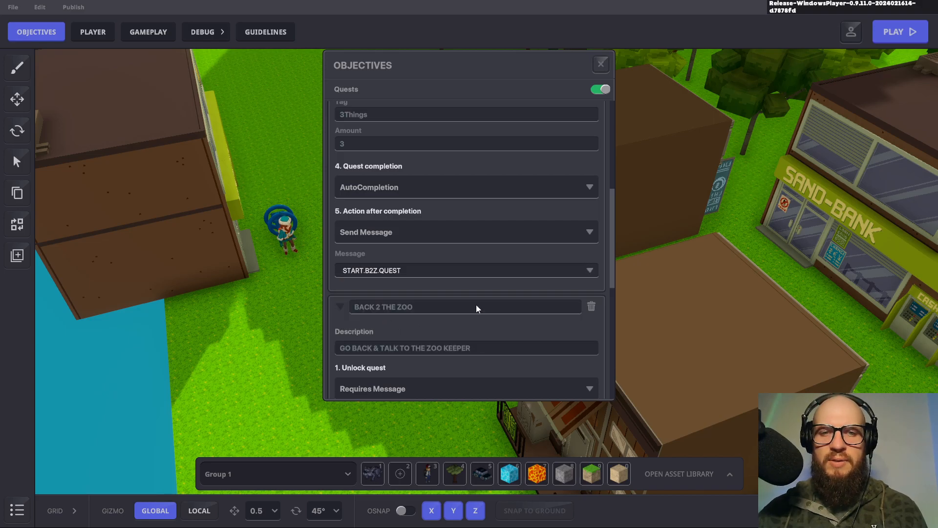
# Change the BACK 2 THE ZOO quest's type to Wait For Message
pyautogui.scroll(-3, 532, 278)
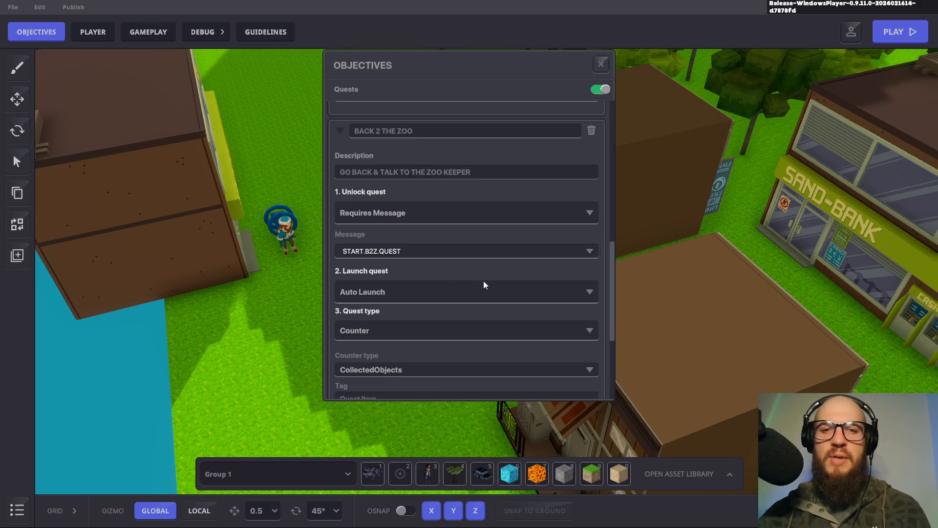
pyautogui.scroll(-1, 484, 285)
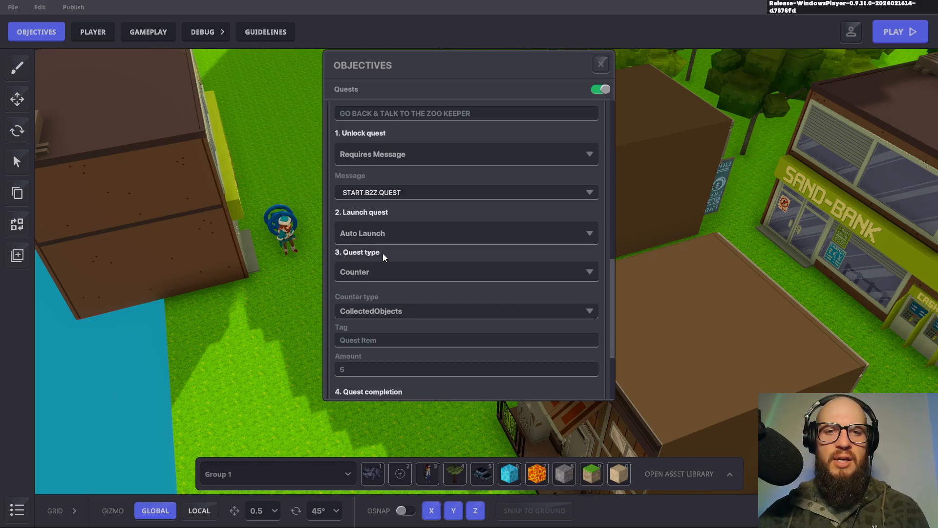
pyautogui.scroll(-1, 377, 258)
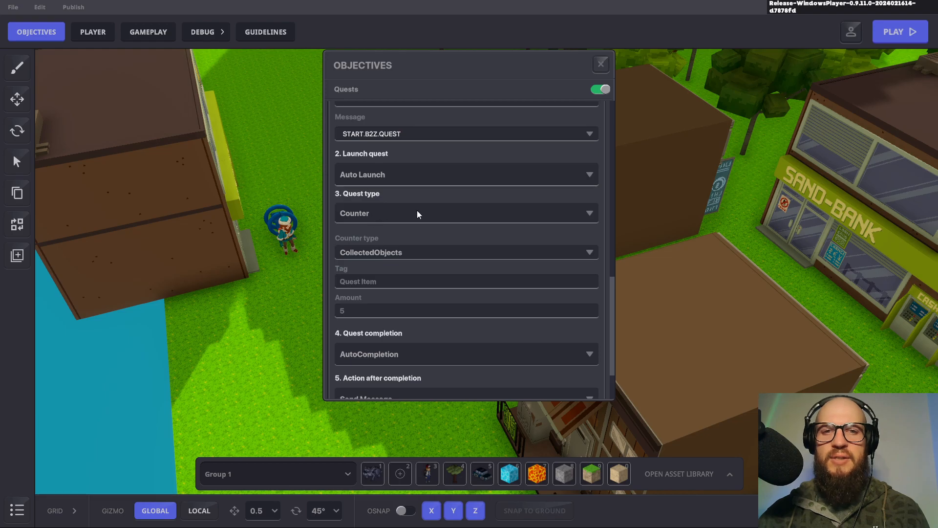
pyautogui.click(593, 213)
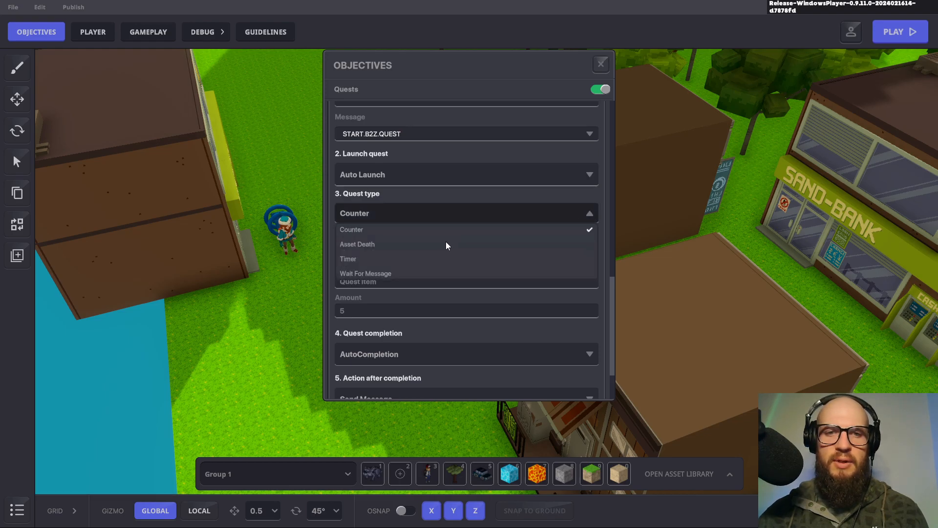
pyautogui.click(379, 272)
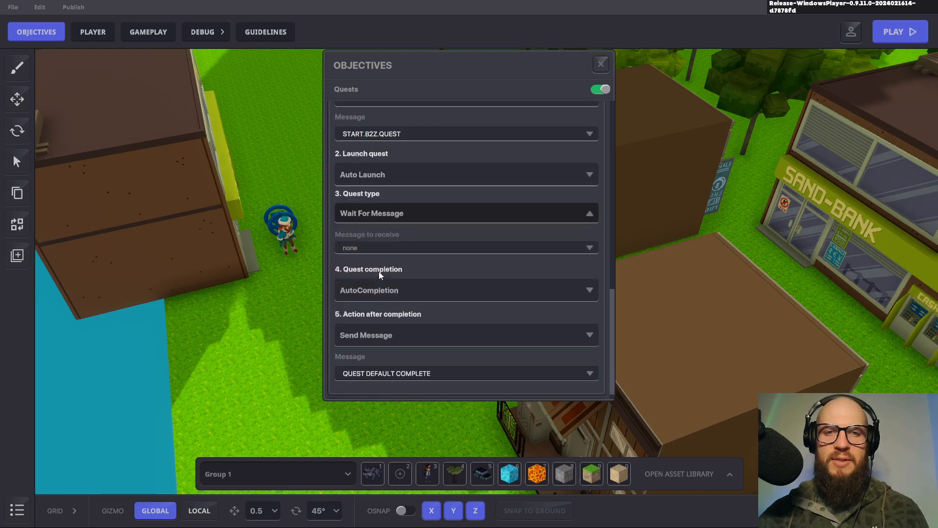
# Add a new message COMPLETE.B2Z.QUEST as the message the BACK 2 THE ZOO quest waits to receive
pyautogui.click(591, 247)
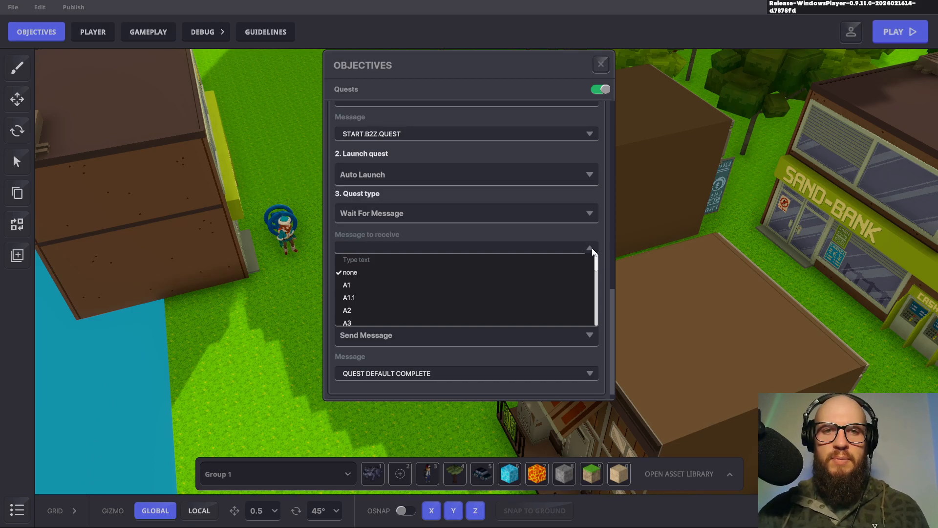
pyautogui.write('COMPL')
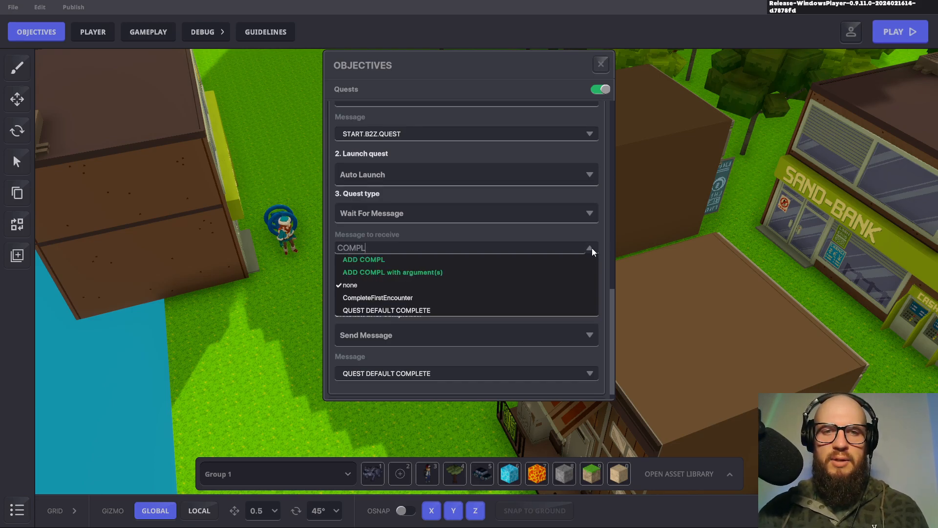
pyautogui.write('ETE.')
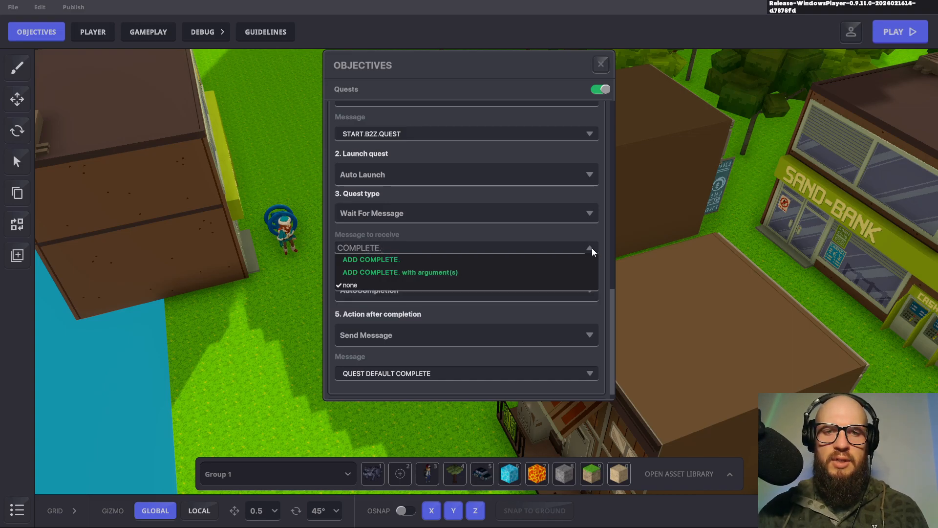
pyautogui.press('BackSpace')
pyautogui.press('BackSpace')
pyautogui.press('BackSpace')
pyautogui.press('BackSpace')
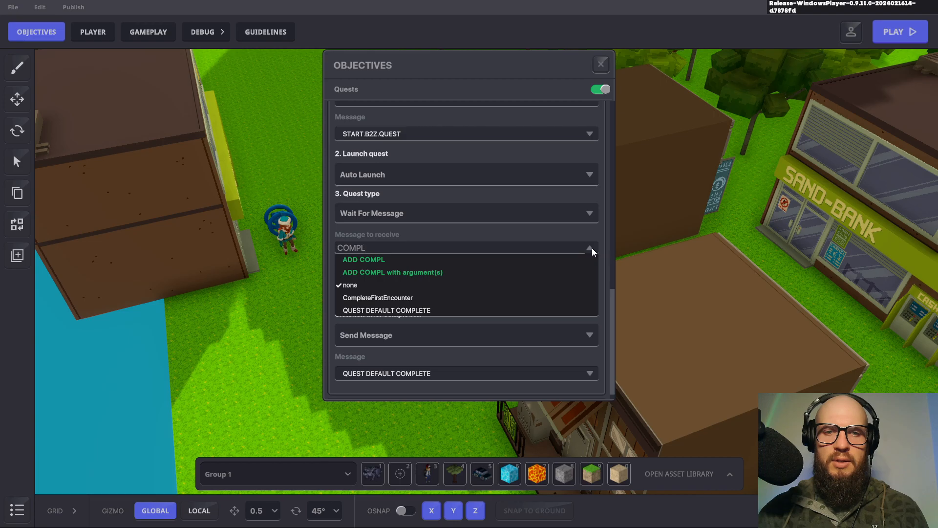
pyautogui.write('ETE.')
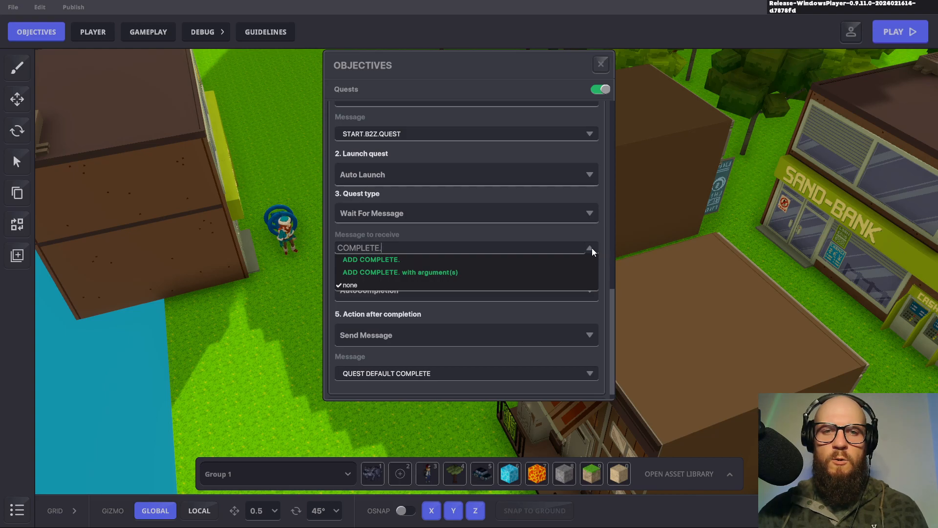
pyautogui.write('B2')
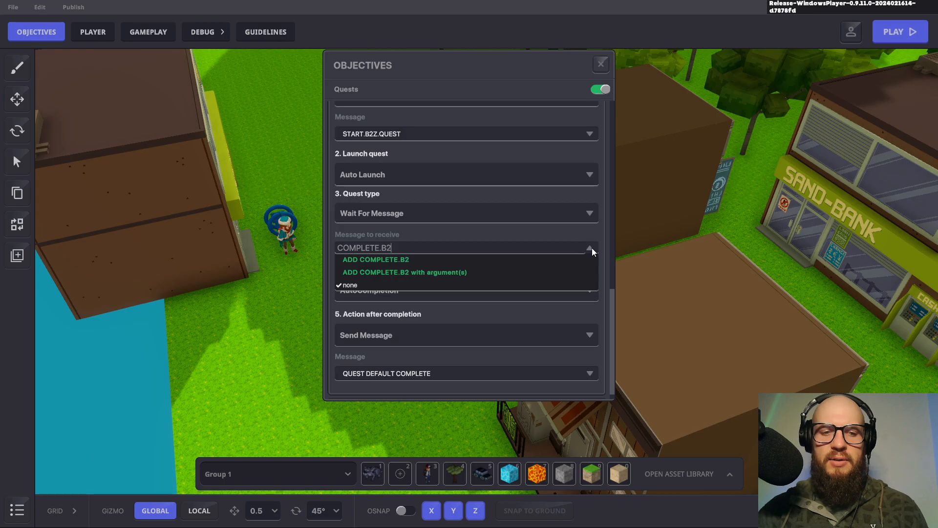
pyautogui.write('Z.QUEST')
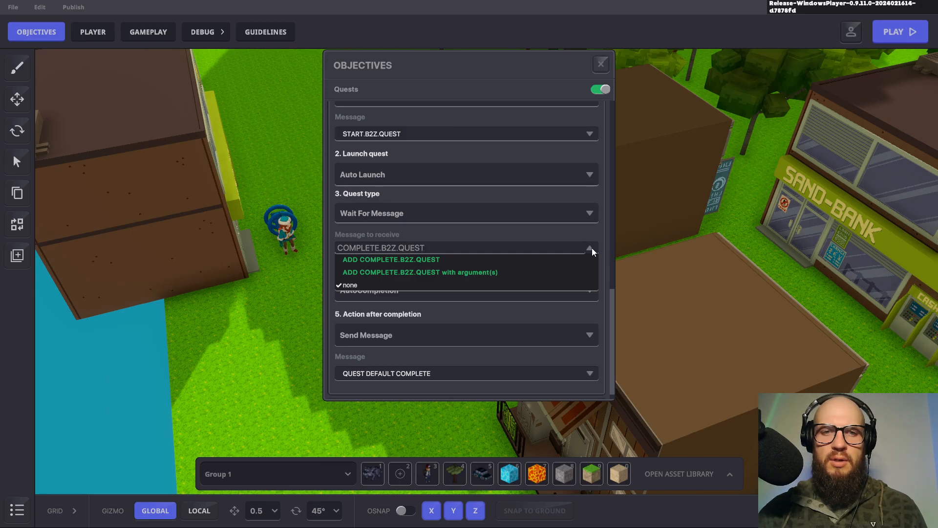
pyautogui.press('Return')
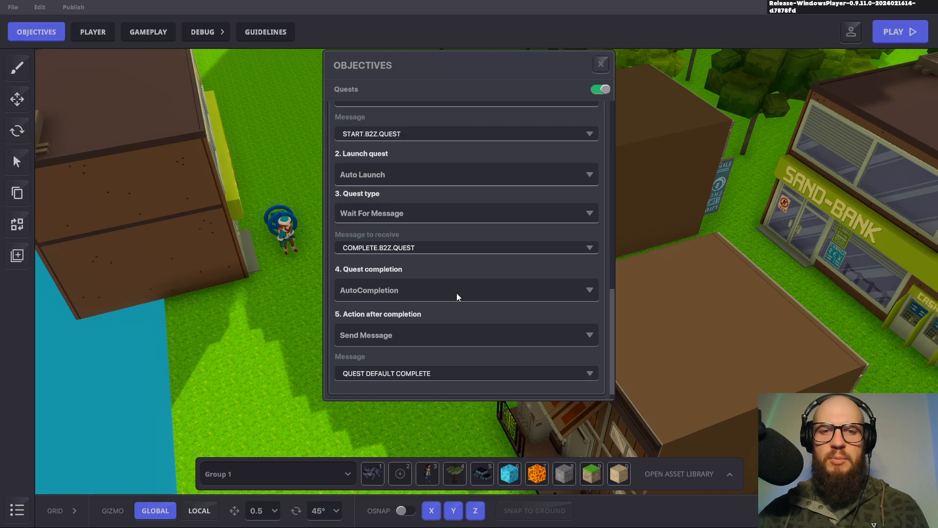
# Set the BACK 2 THE ZOO quest's action after completion to Nothing and close the objectives
pyautogui.scroll(-1, 455, 299)
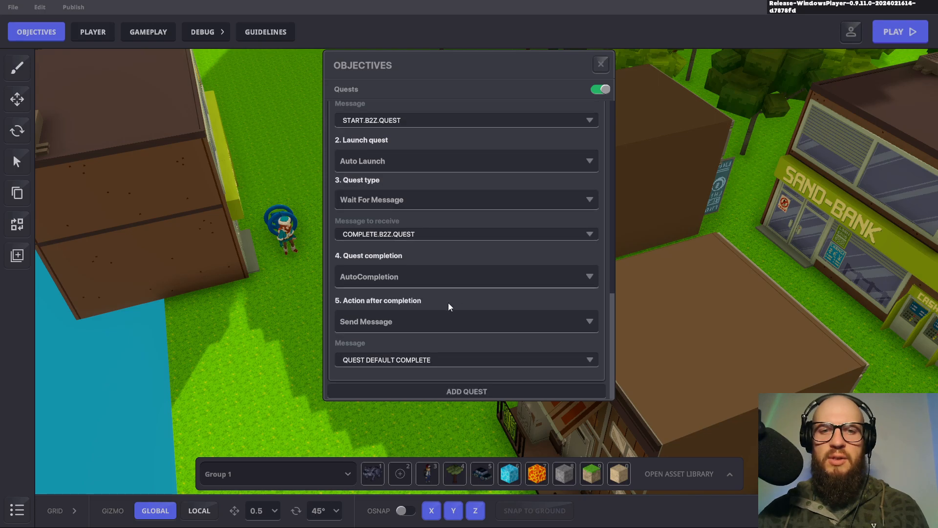
pyautogui.click(582, 325)
pyautogui.click(356, 340)
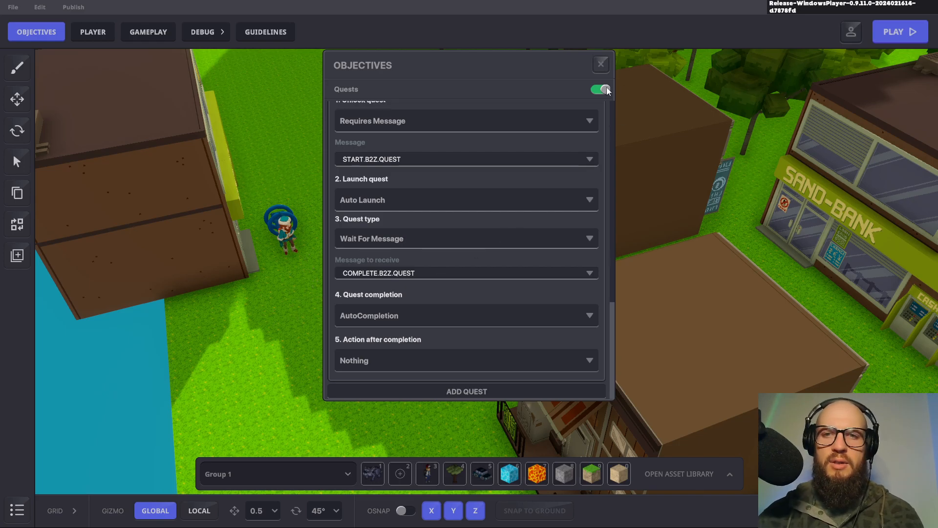
pyautogui.click(599, 65)
# Select the zoo keeper character outside the Sand-Bank and review its Asker behaviour's trigger, question, answers and sent messages
pyautogui.moveTo(398, 230); pyautogui.dragTo(335, 260, button='right')
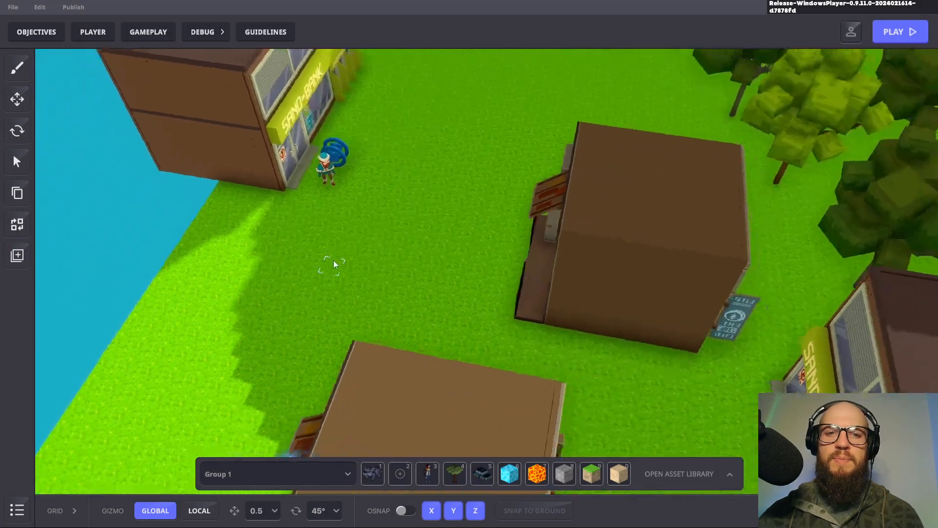
pyautogui.scroll(6, 335, 260)
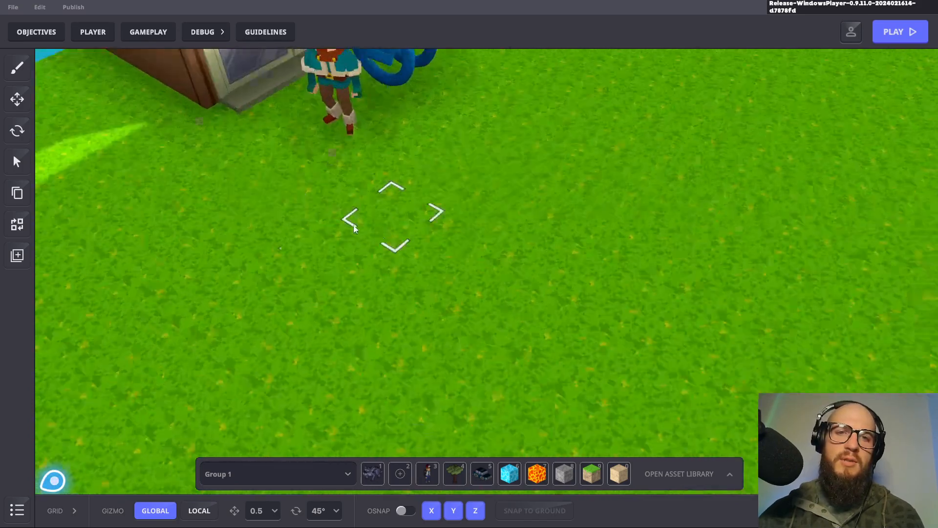
pyautogui.scroll(-5, 353, 220)
pyautogui.click(331, 223)
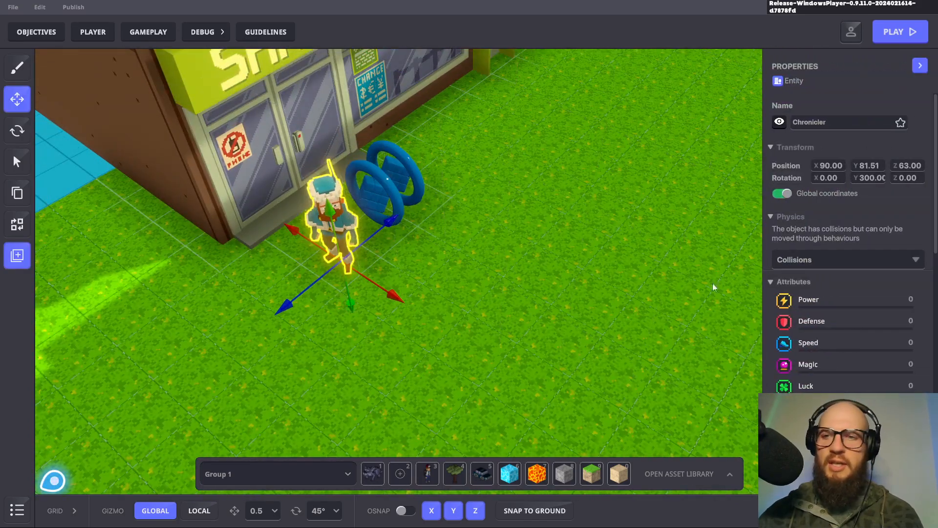
pyautogui.scroll(-5, 883, 296)
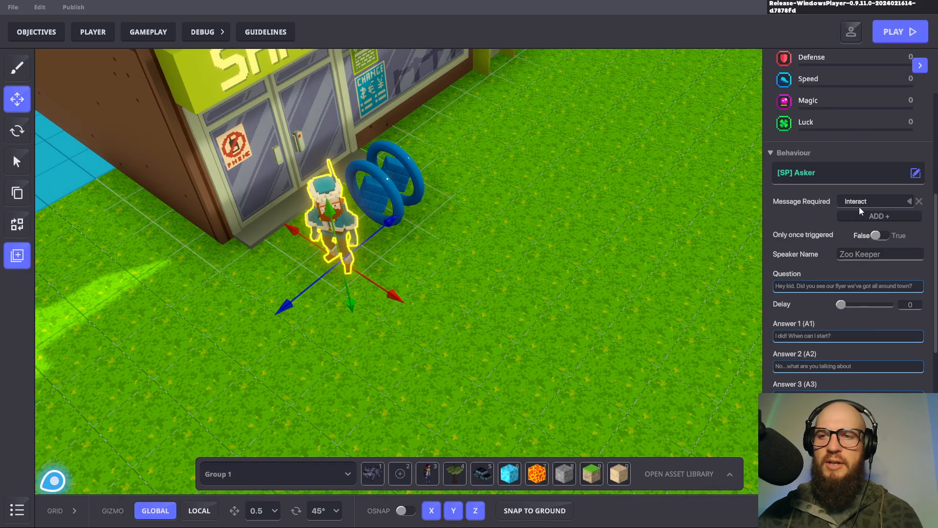
pyautogui.scroll(-1, 832, 219)
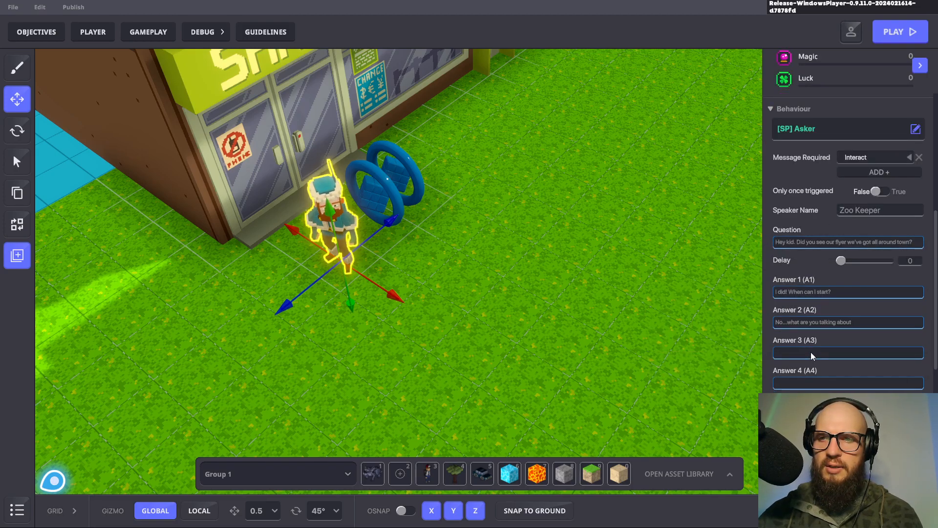
pyautogui.scroll(-1, 823, 306)
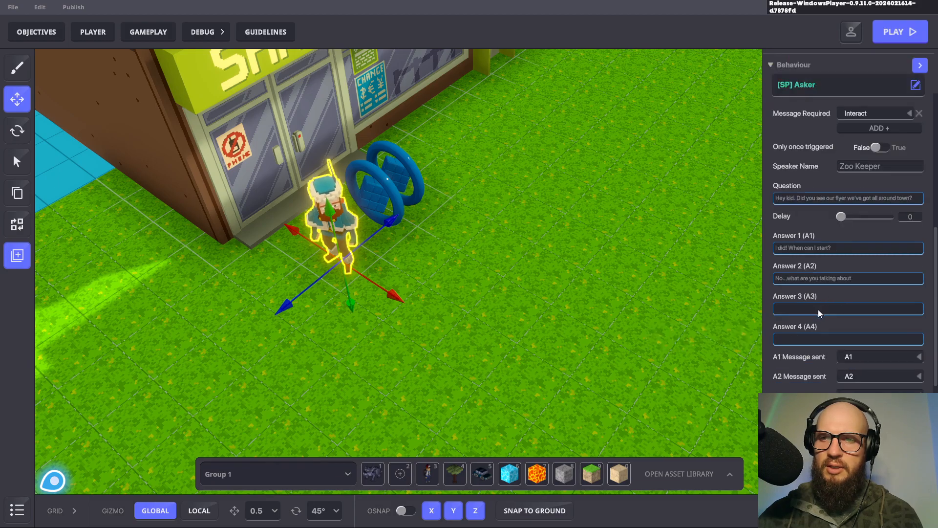
pyautogui.scroll(-2, 818, 309)
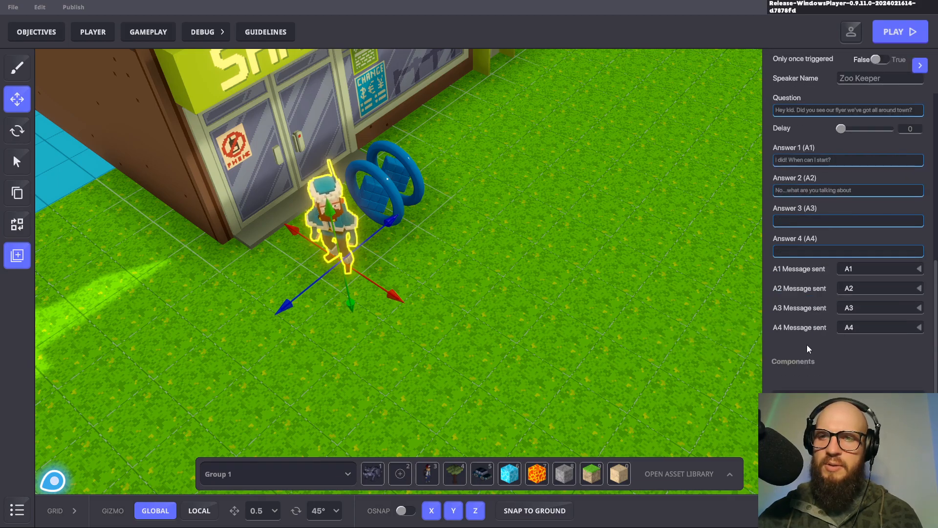
pyautogui.scroll(3, 807, 347)
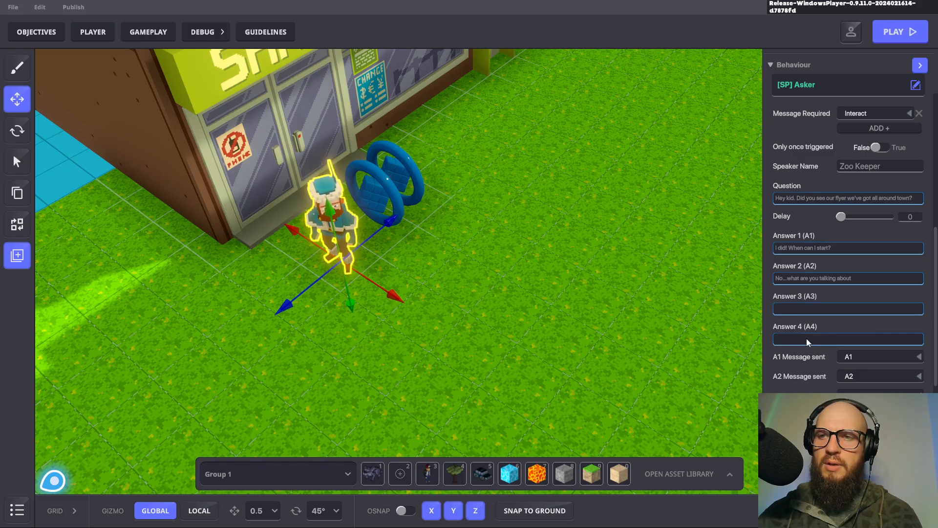
pyautogui.scroll(1, 862, 192)
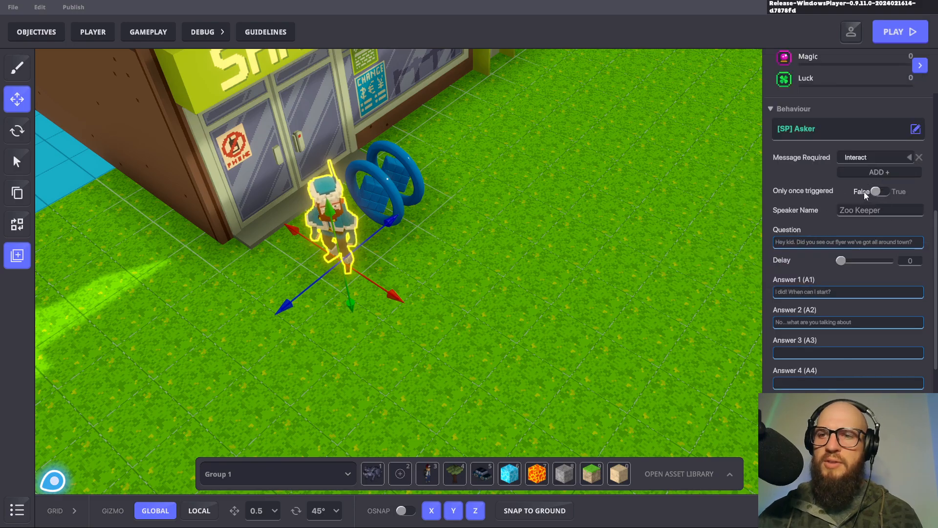
pyautogui.click(875, 191)
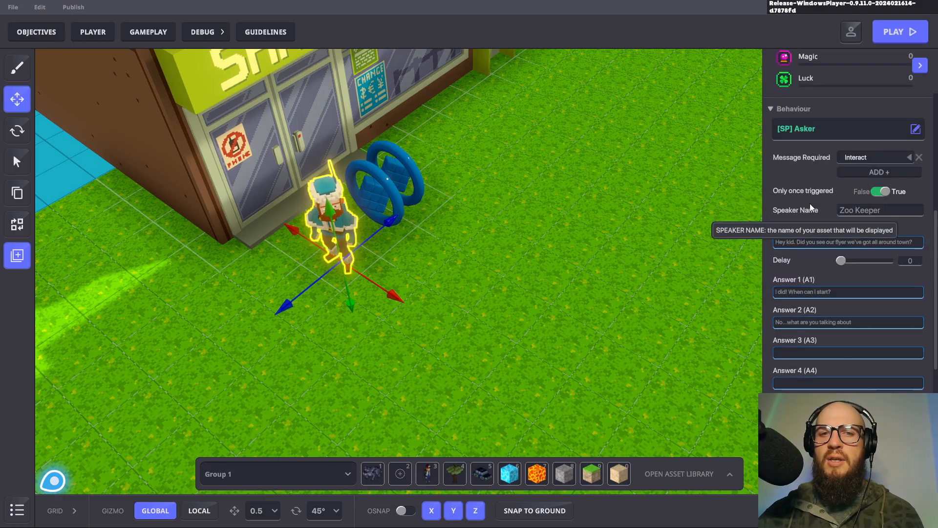
pyautogui.scroll(-1, 813, 188)
pyautogui.scroll(1, 811, 189)
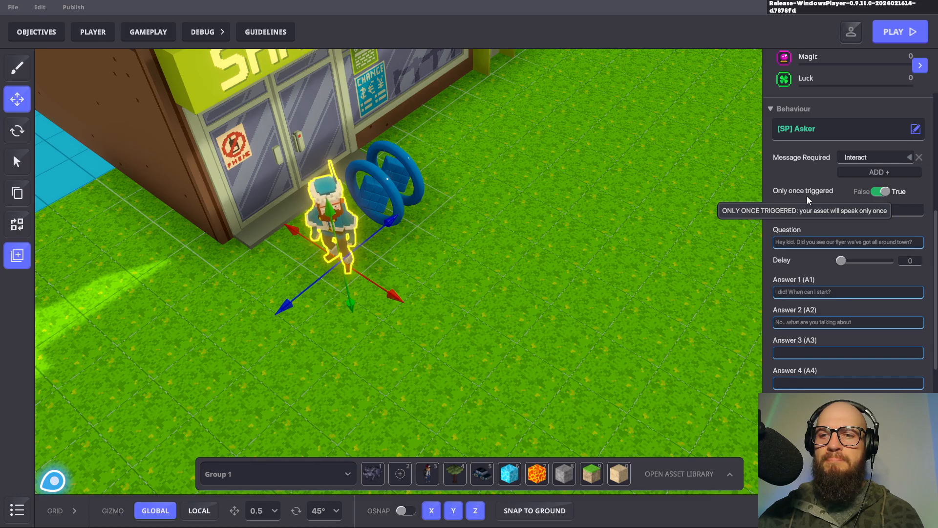
pyautogui.click(881, 192)
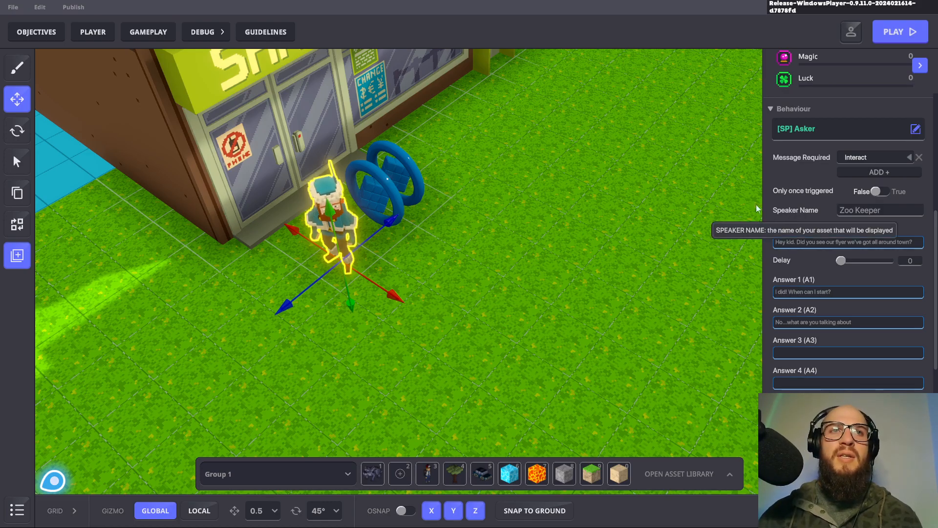
pyautogui.scroll(-2, 457, 299)
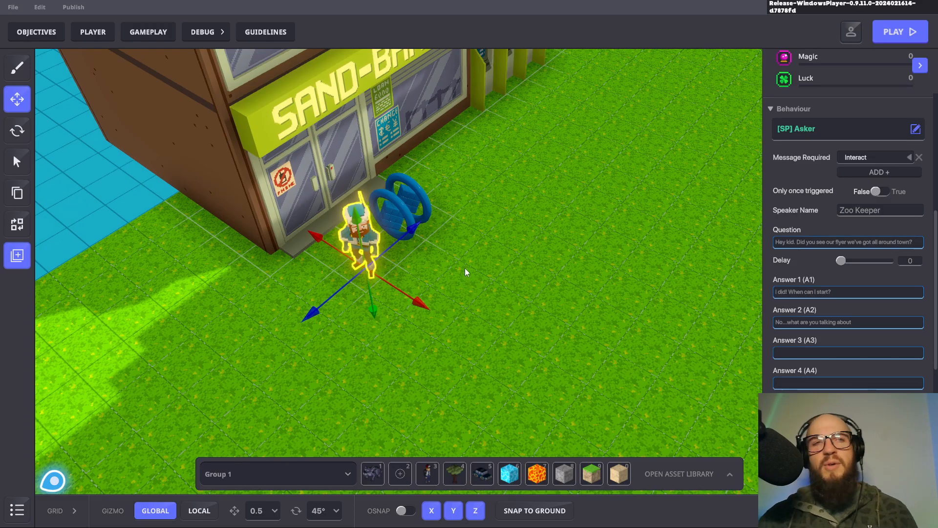
pyautogui.moveTo(473, 265); pyautogui.dragTo(485, 298, button='right')
pyautogui.scroll(2, 418, 239)
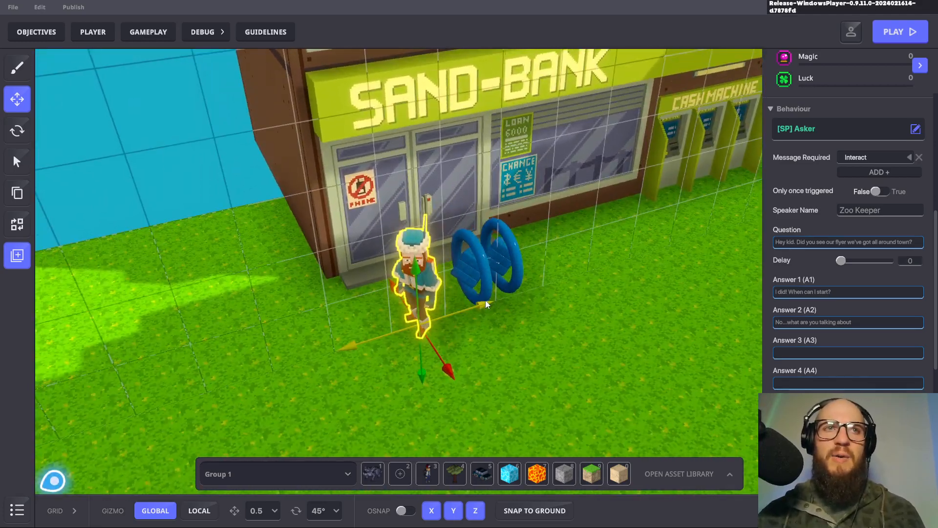
pyautogui.scroll(-2, 485, 302)
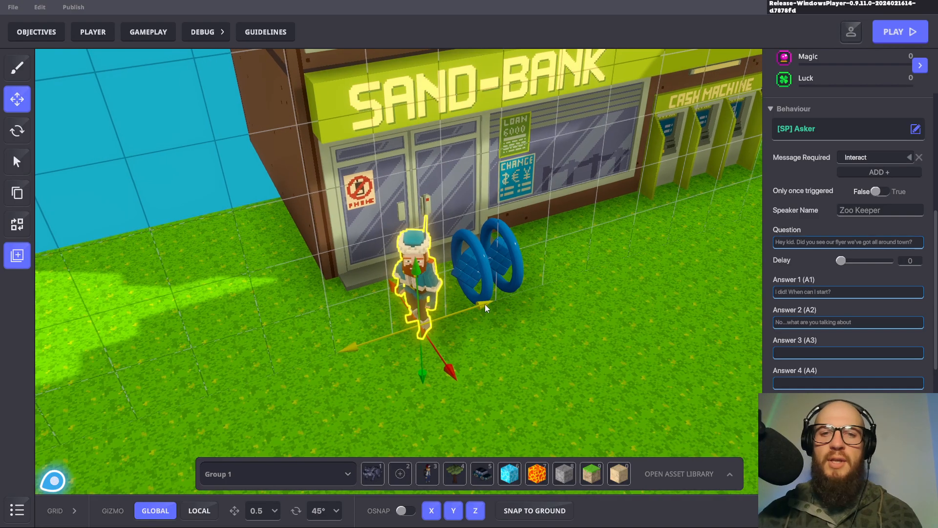
pyautogui.scroll(3, 451, 319)
pyautogui.press('f')
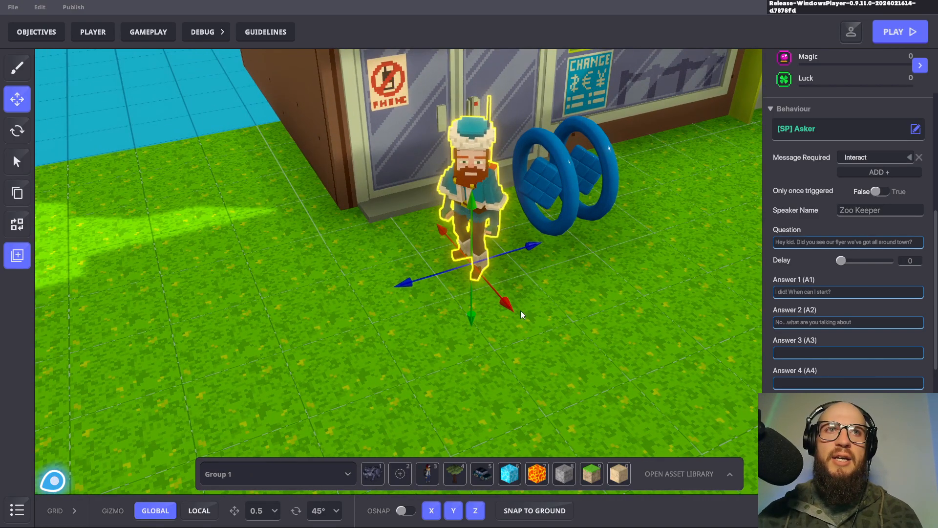
pyautogui.moveTo(544, 289)
pyautogui.mouseDown(button='right')
pyautogui.moveTo(565, 299)
pyautogui.moveTo(605, 292)
pyautogui.moveTo(539, 292)
pyautogui.moveTo(551, 297)
pyautogui.mouseUp(button='right')
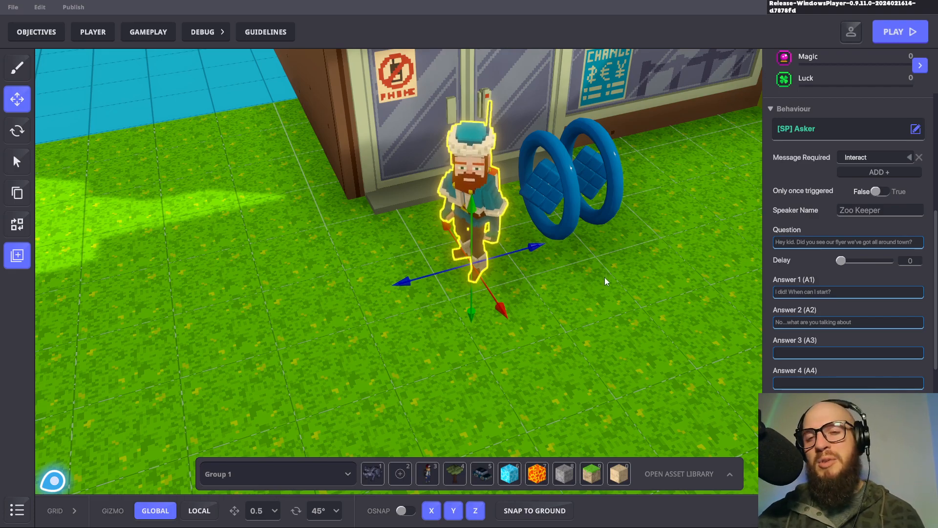
pyautogui.moveTo(631, 277); pyautogui.dragTo(568, 293, button='right')
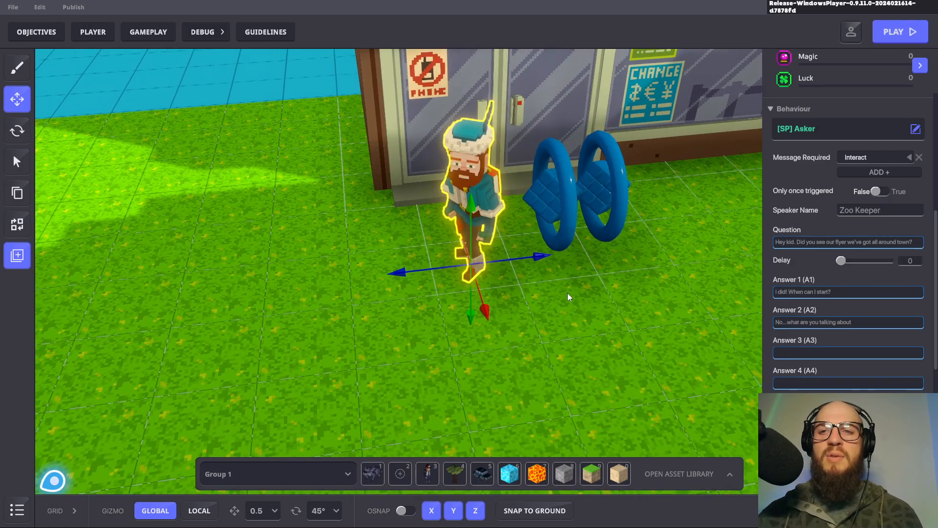
pyautogui.moveTo(567, 297); pyautogui.dragTo(626, 283, button='right')
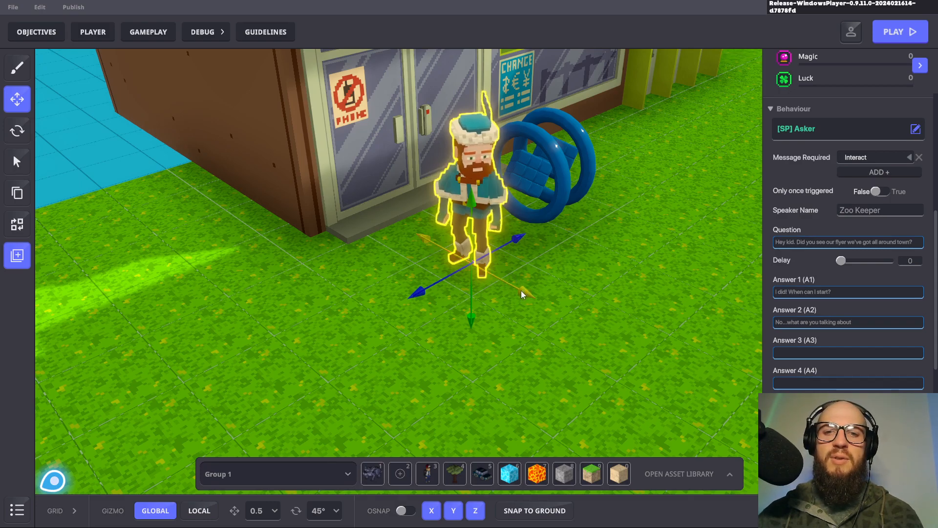
# Nest the logic assets B and C directly under the Chronicler in the hierarchy, both at the same level
pyautogui.moveTo(623, 258); pyautogui.dragTo(548, 264, button='right')
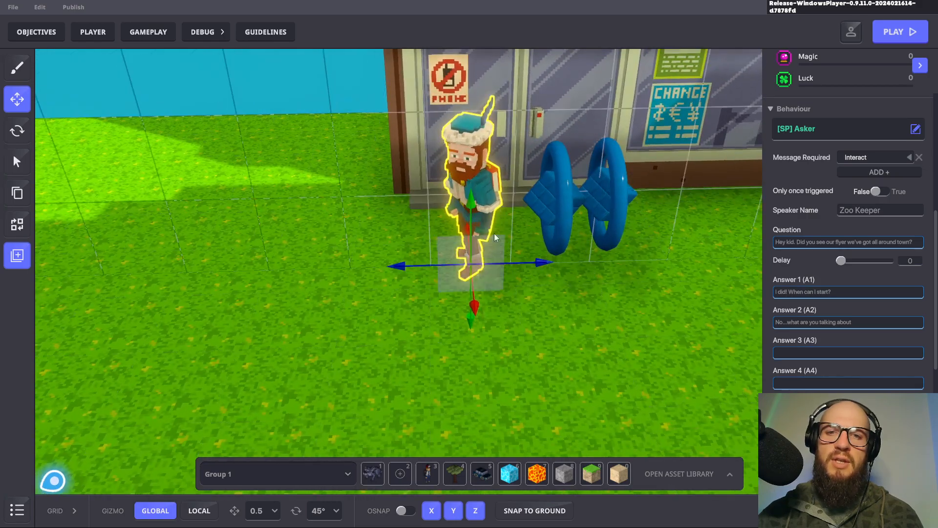
pyautogui.keyDown('shift'); pyautogui.click(558, 204); pyautogui.keyUp('shift')
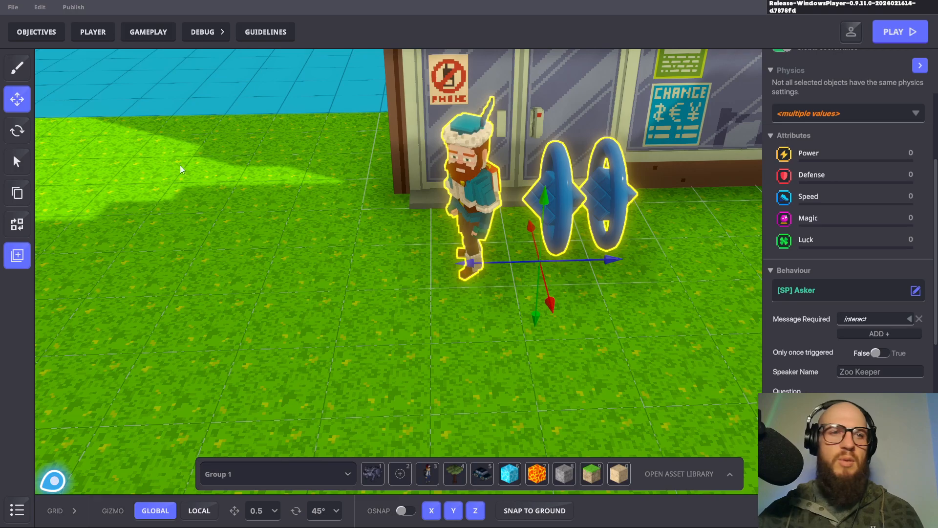
pyautogui.click(28, 511)
pyautogui.scroll(-15, 92, 257)
pyautogui.scroll(-15, 91, 281)
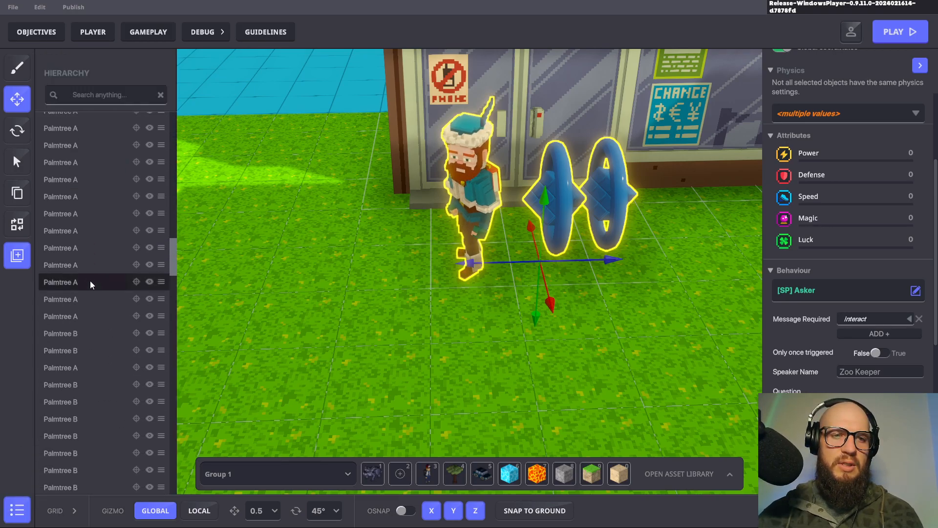
pyautogui.scroll(-10, 93, 295)
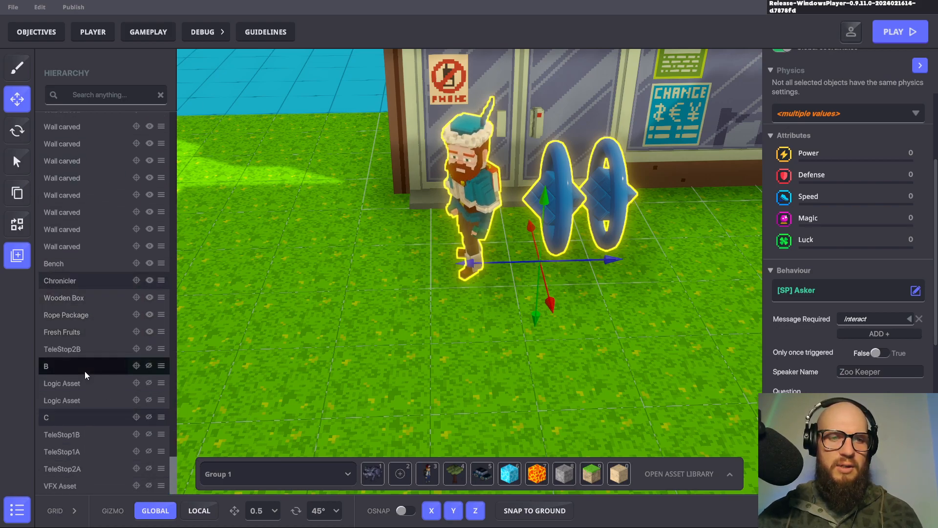
pyautogui.moveTo(65, 367); pyautogui.dragTo(69, 279)
pyautogui.moveTo(55, 418); pyautogui.dragTo(65, 279)
pyautogui.moveTo(66, 318); pyautogui.dragTo(73, 301)
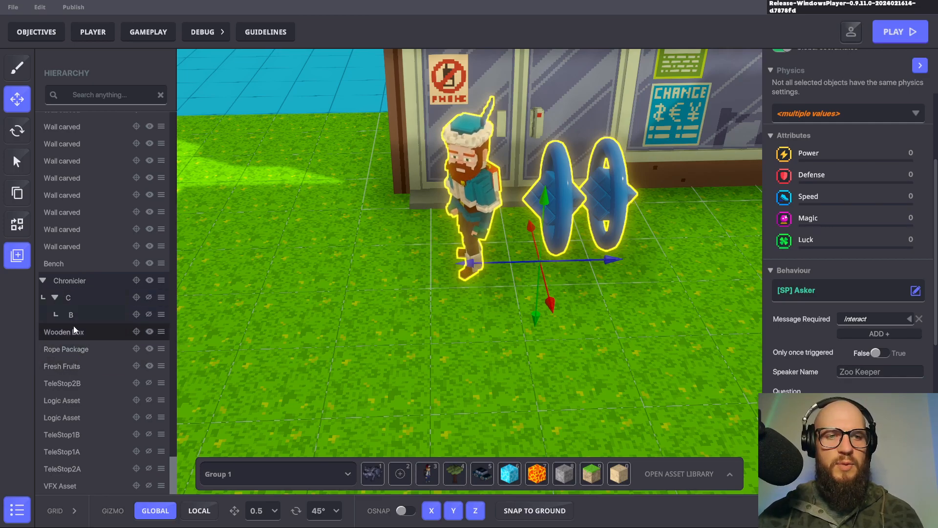
pyautogui.moveTo(73, 316); pyautogui.dragTo(89, 280)
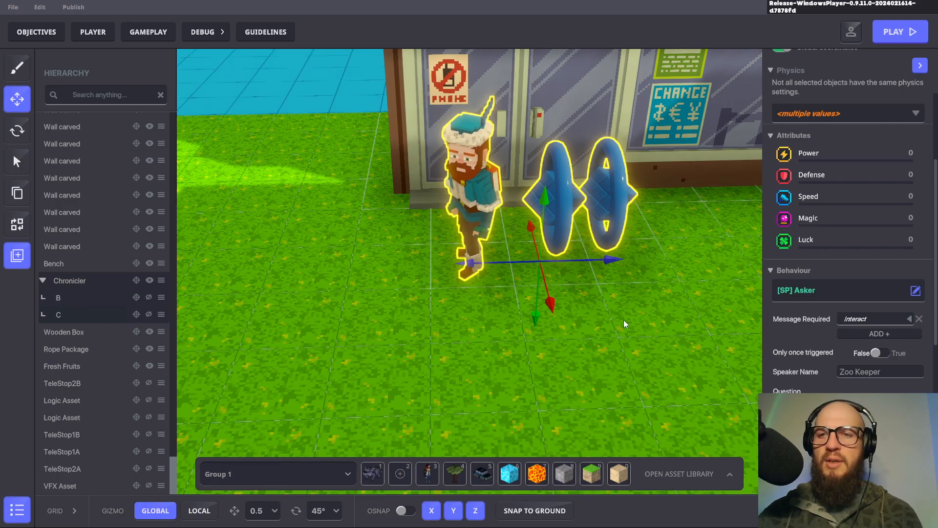
# Rename the Chronicler character as QUEST1.NPC
pyautogui.scroll(-2, 647, 313)
pyautogui.moveTo(634, 315)
pyautogui.mouseDown(button='right')
pyautogui.moveTo(636, 327)
pyautogui.moveTo(619, 330)
pyautogui.moveTo(617, 318)
pyautogui.mouseUp(button='right')
pyautogui.moveTo(485, 365); pyautogui.dragTo(520, 353, button='right')
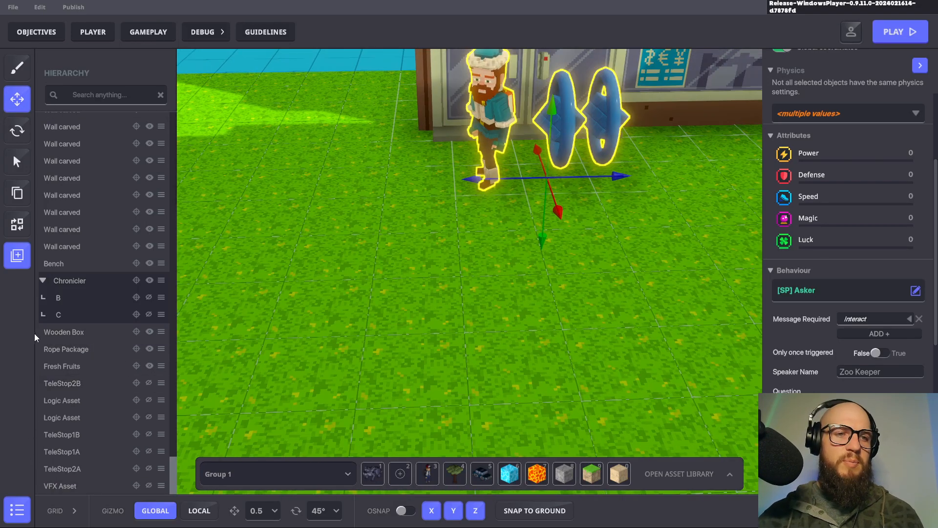
pyautogui.click(74, 280)
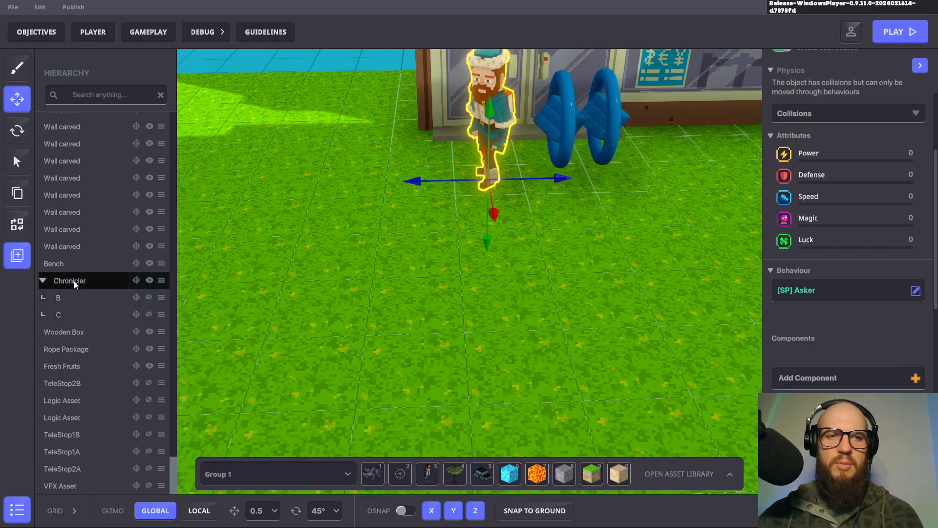
pyautogui.scroll(3, 864, 214)
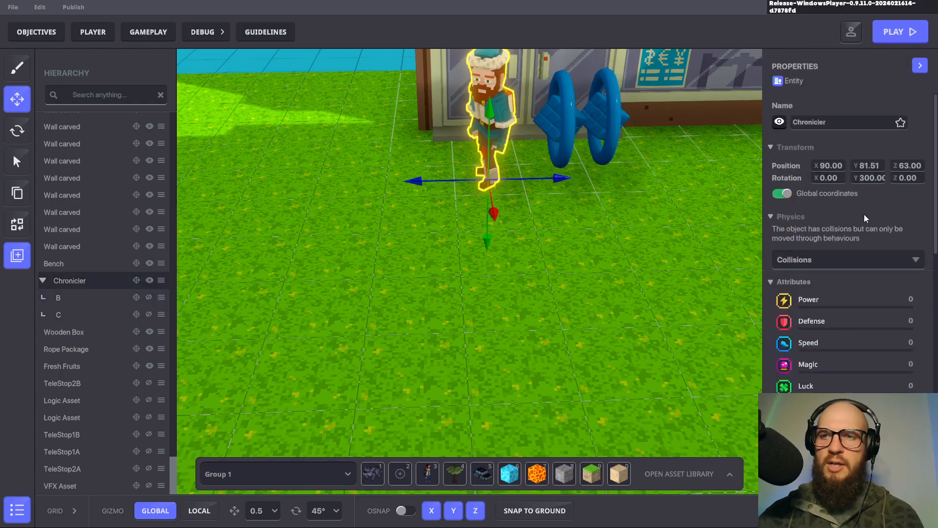
pyautogui.click(840, 123)
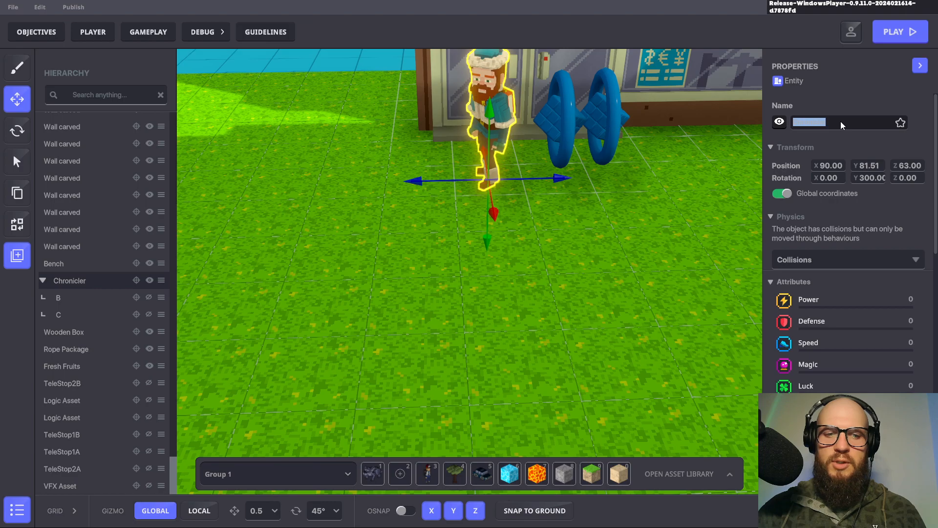
pyautogui.write('1')
pyautogui.press('BackSpace')
pyautogui.write('MISSI')
pyautogui.press('BackSpace')
pyautogui.press('BackSpace')
pyautogui.press('BackSpace')
pyautogui.press('BackSpace')
pyautogui.press('BackSpace')
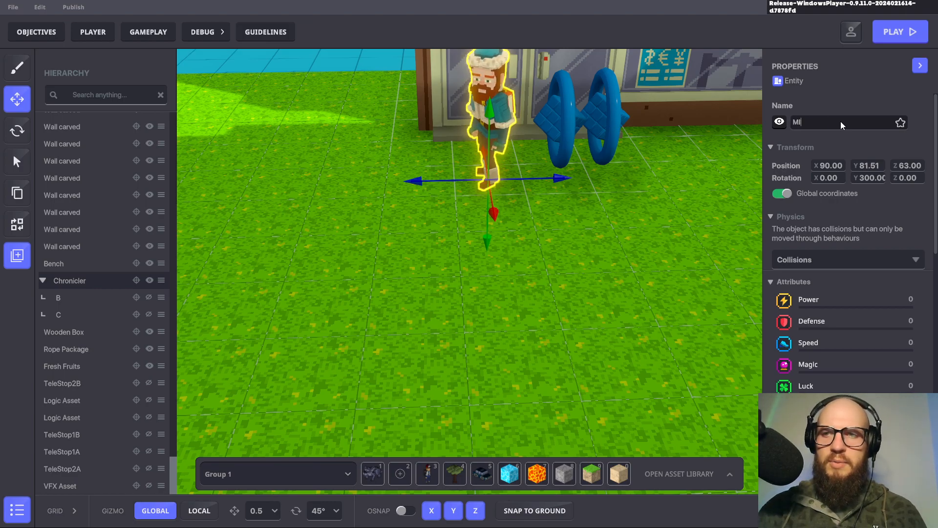
pyautogui.write('QUEST1NPC')
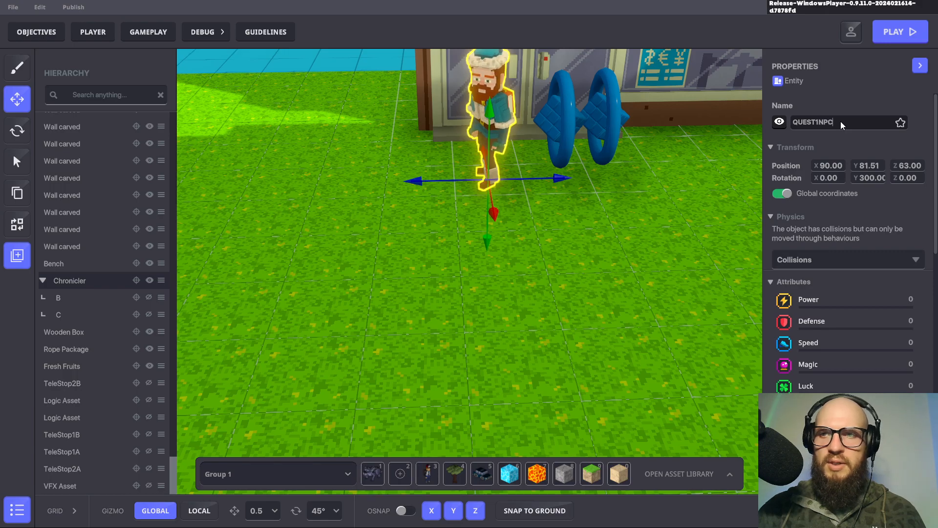
pyautogui.press('Return')
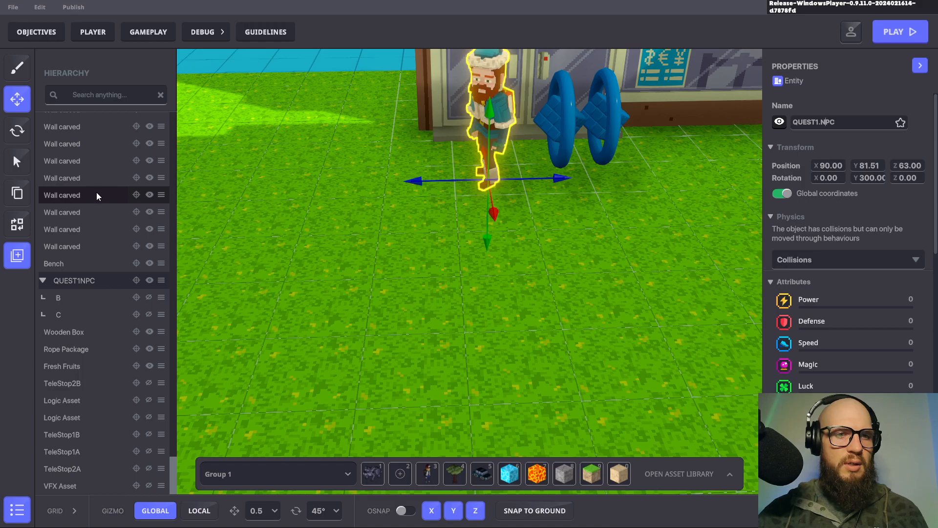
pyautogui.click(858, 97)
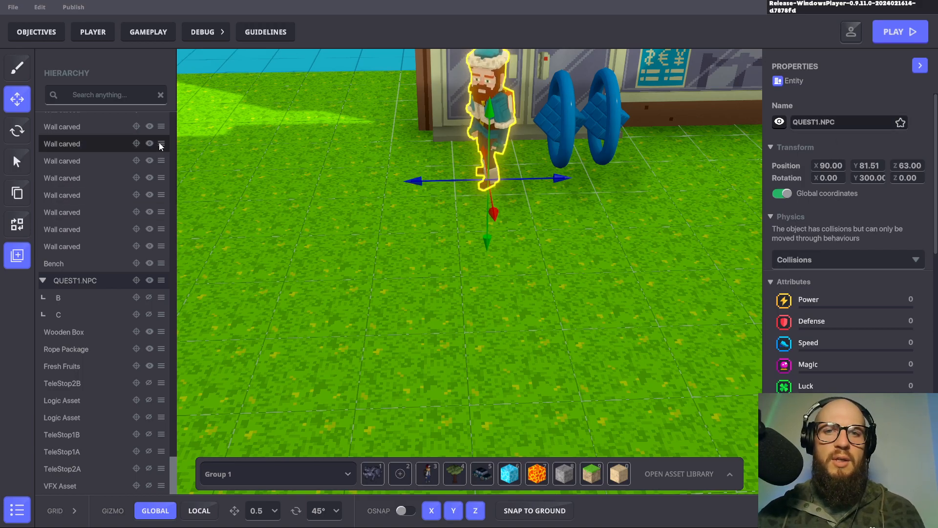
# Review the STOCK UP quest's unlock, launch, counter, completion and after-completion message settings in the objectives
pyautogui.moveTo(612, 206); pyautogui.dragTo(598, 218, button='middle')
pyautogui.scroll(-2, 599, 222)
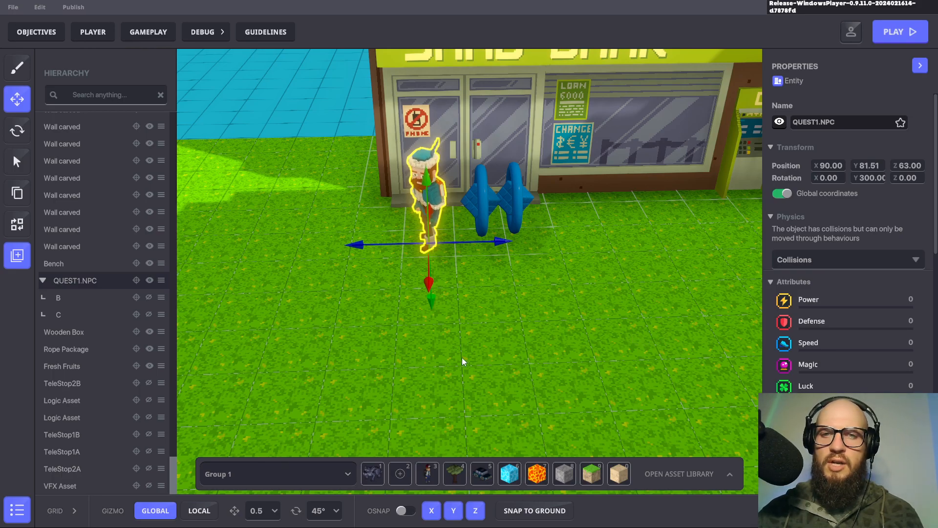
pyautogui.click(37, 33)
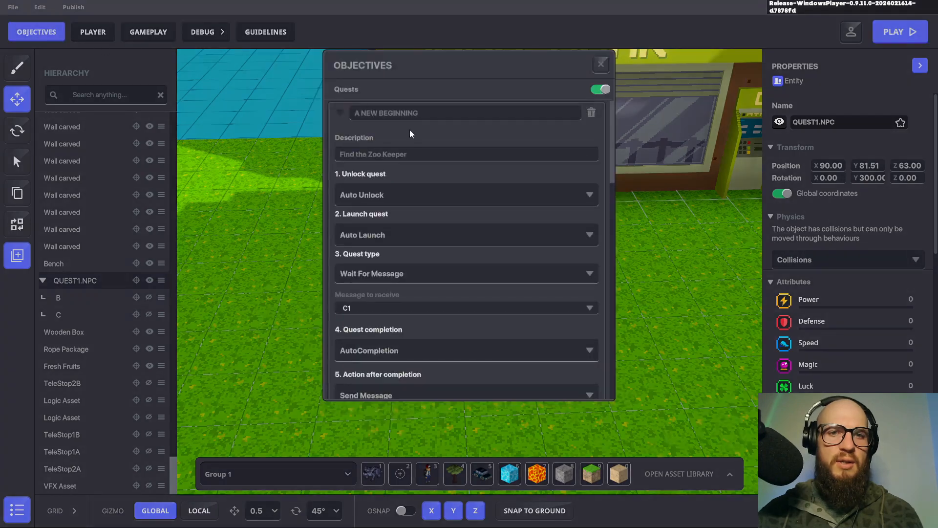
pyautogui.click(340, 113)
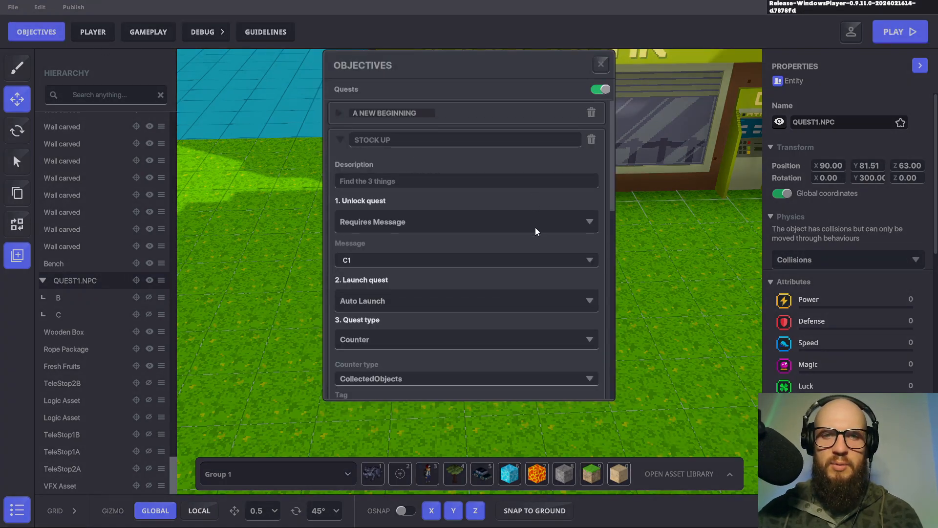
pyautogui.scroll(-2, 533, 232)
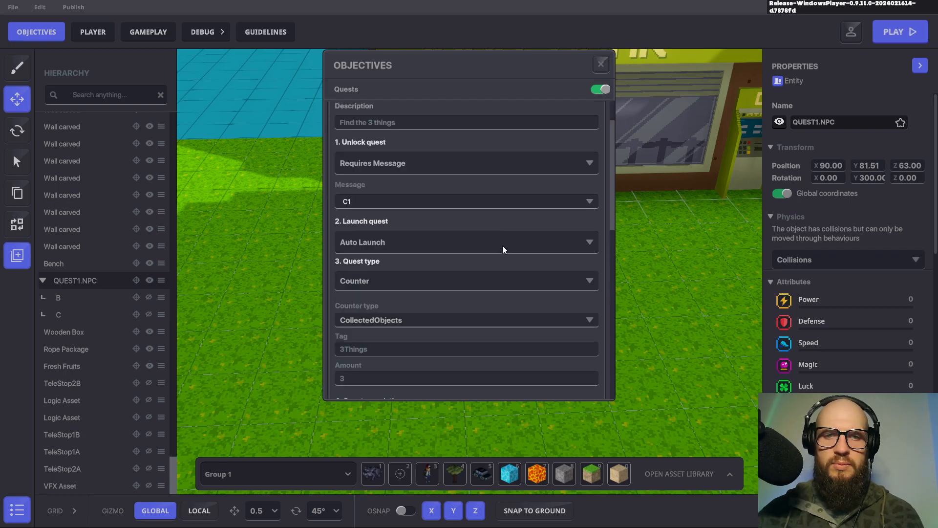
pyautogui.scroll(-2, 501, 251)
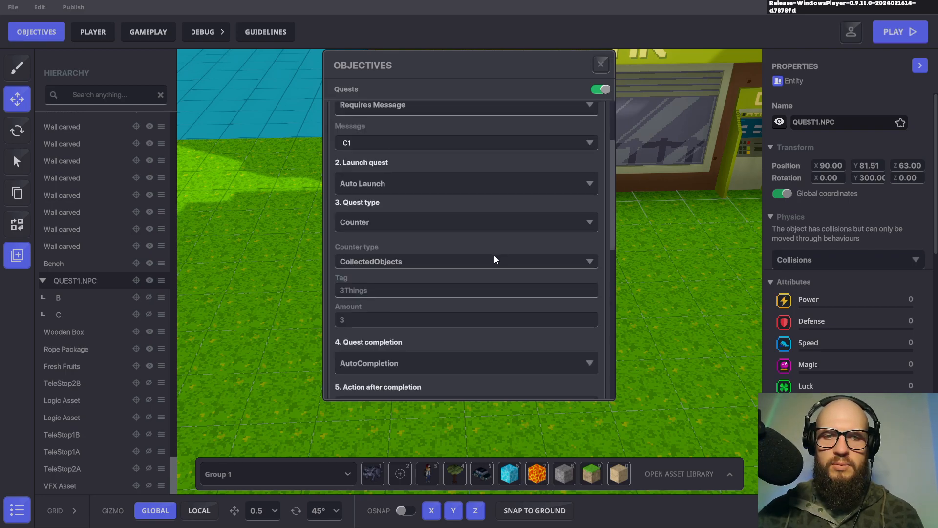
pyautogui.click(492, 262)
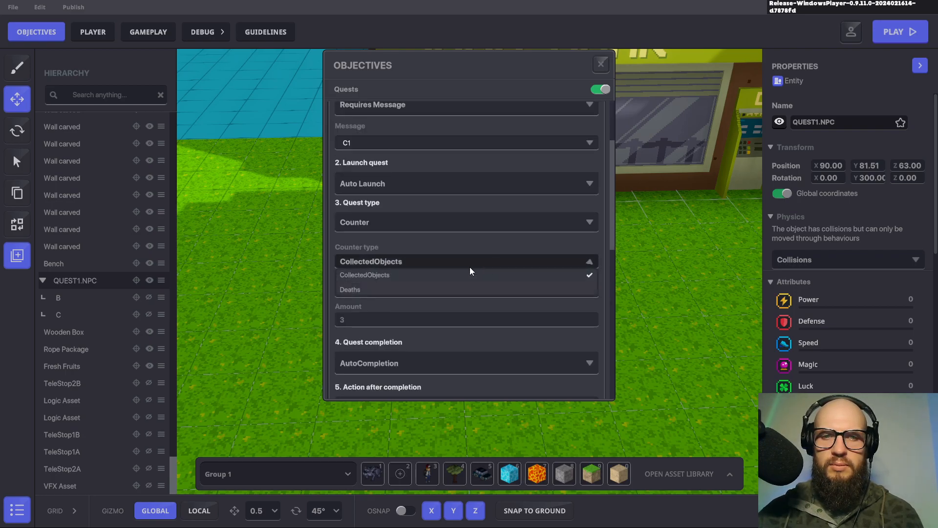
pyautogui.click(509, 242)
pyautogui.scroll(-4, 425, 283)
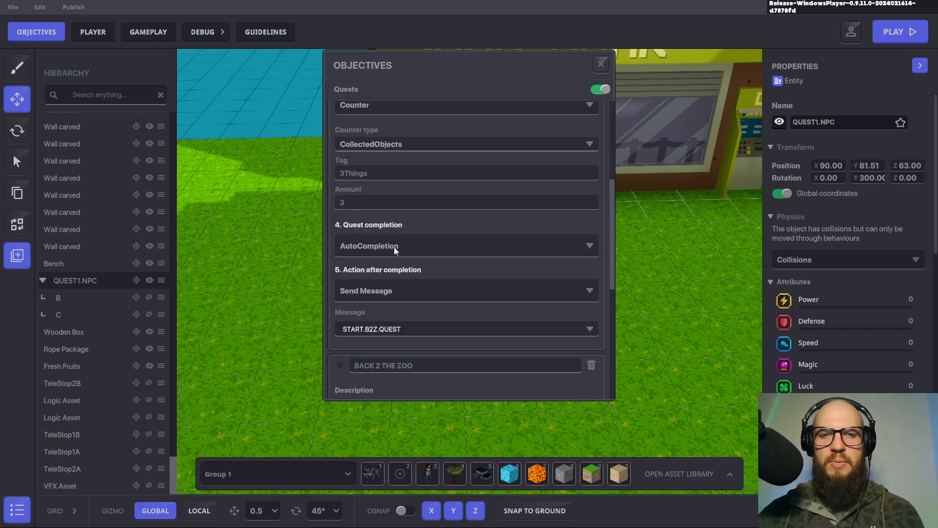
pyautogui.scroll(-2, 382, 266)
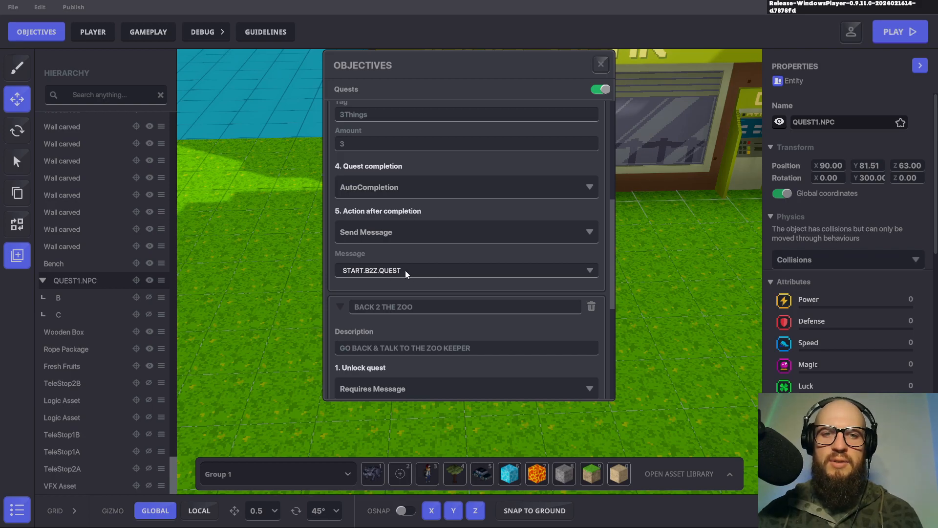
pyautogui.click(601, 64)
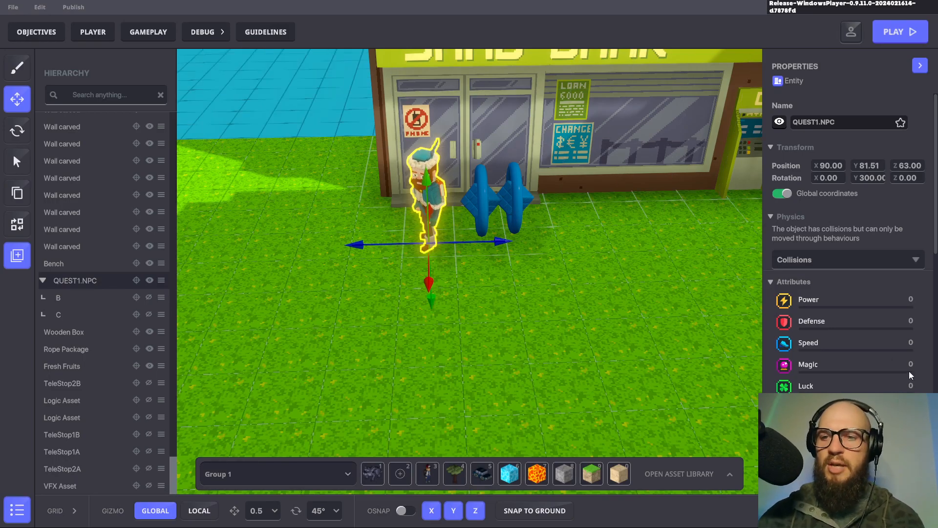
# Review QUEST1.NPC's Asker settings and browse the components available for it without adding any
pyautogui.scroll(-5, 875, 344)
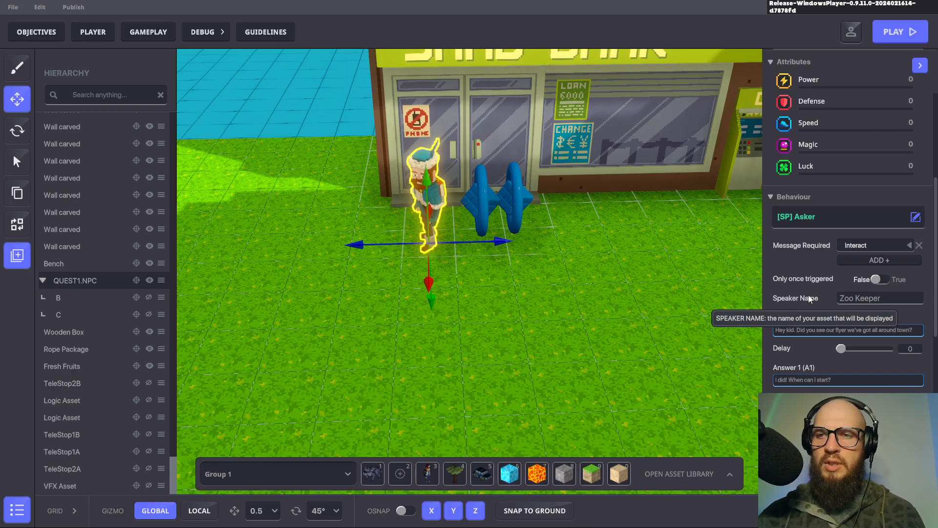
pyautogui.scroll(-3, 809, 295)
pyautogui.scroll(-4, 808, 294)
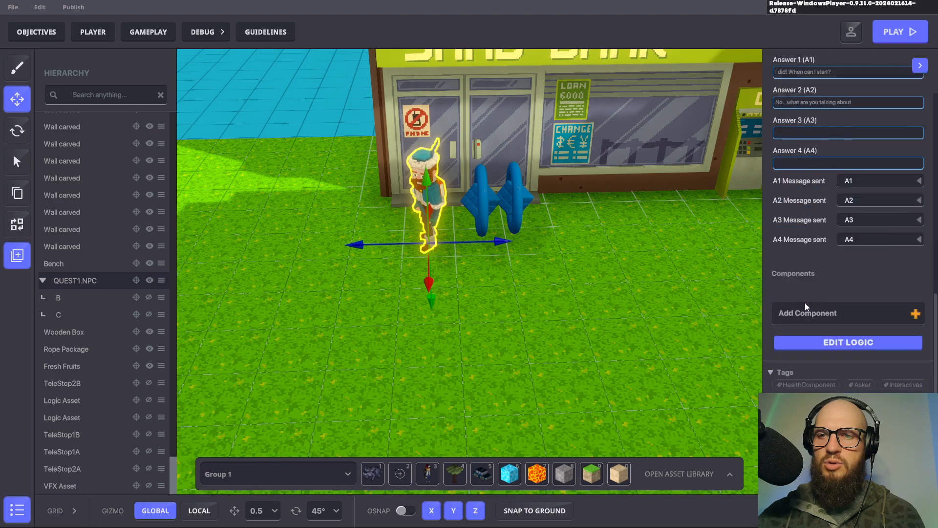
pyautogui.click(825, 316)
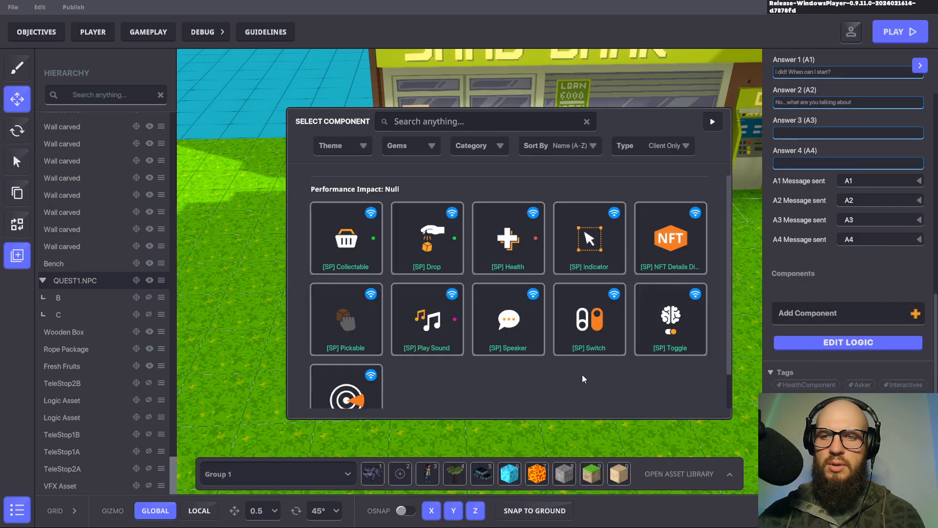
pyautogui.scroll(-1, 582, 374)
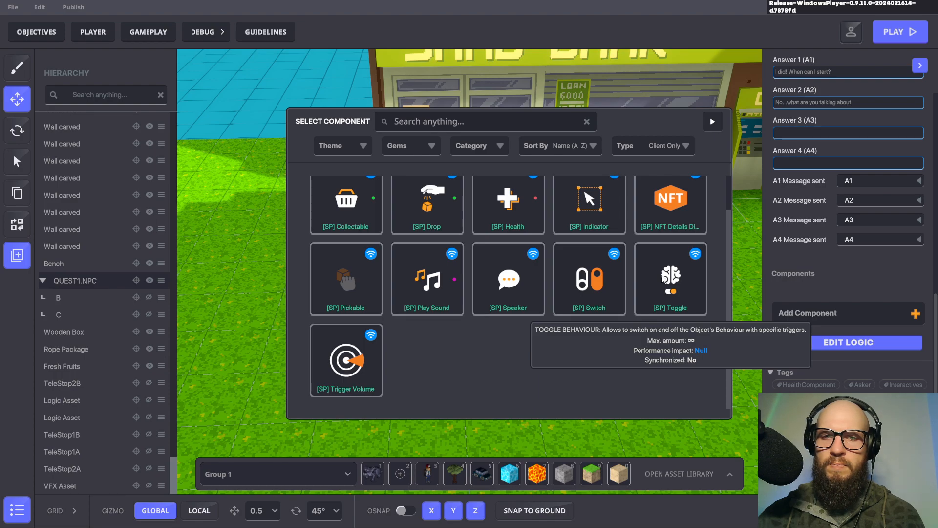
pyautogui.scroll(1, 482, 341)
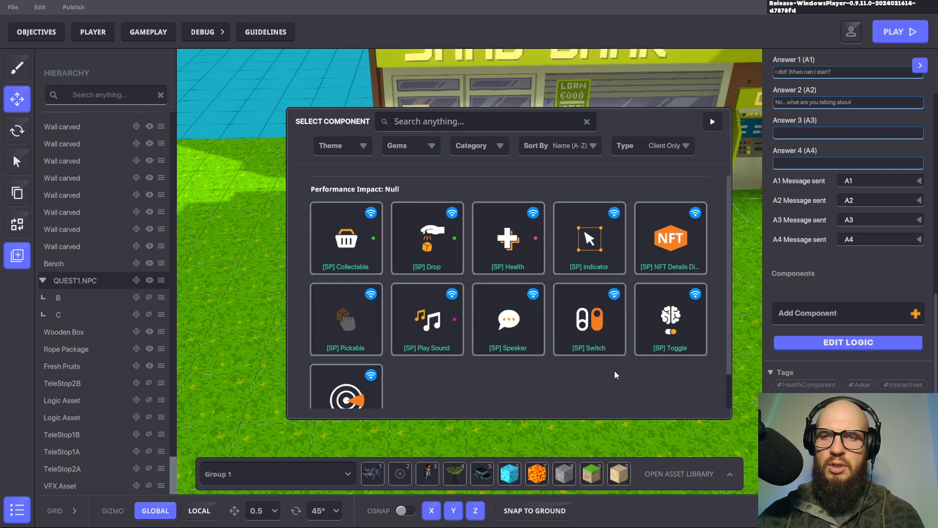
pyautogui.click(713, 121)
pyautogui.scroll(5, 842, 227)
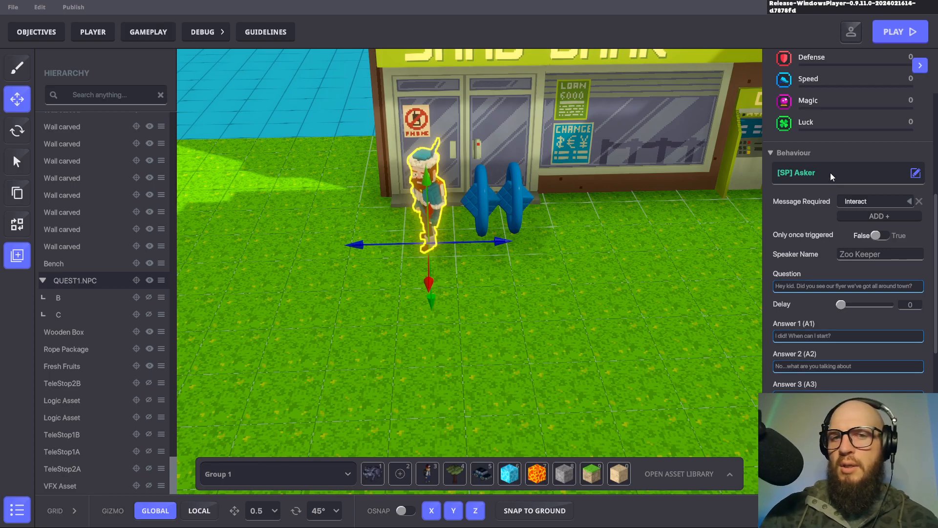
pyautogui.scroll(-2, 811, 215)
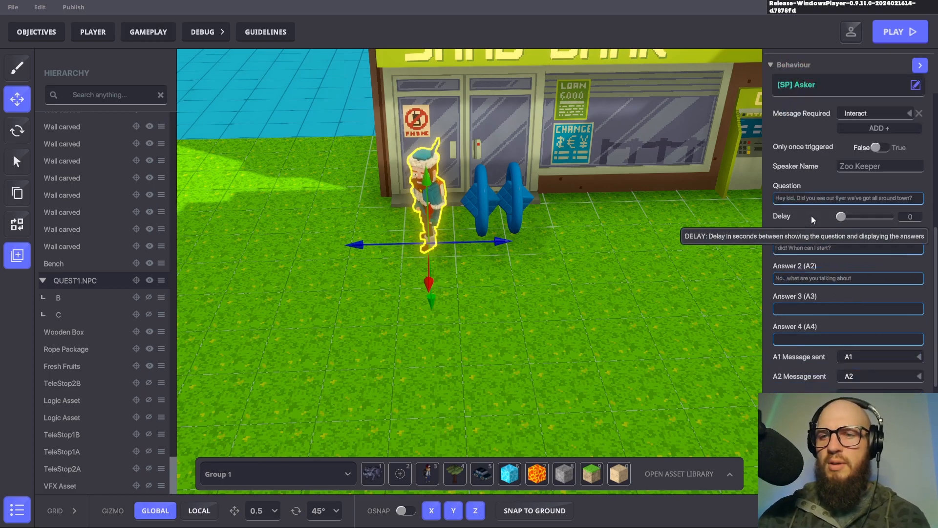
pyautogui.scroll(-4, 831, 274)
pyautogui.click(844, 315)
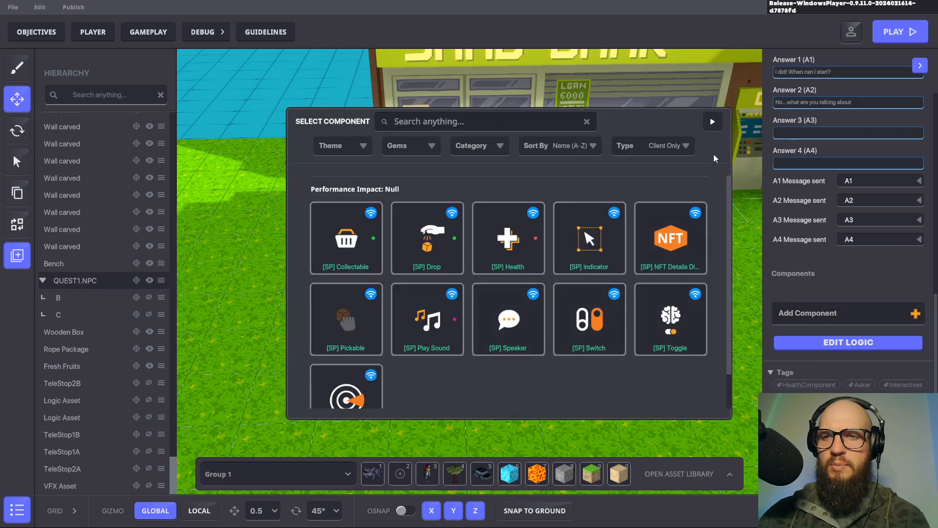
pyautogui.click(712, 123)
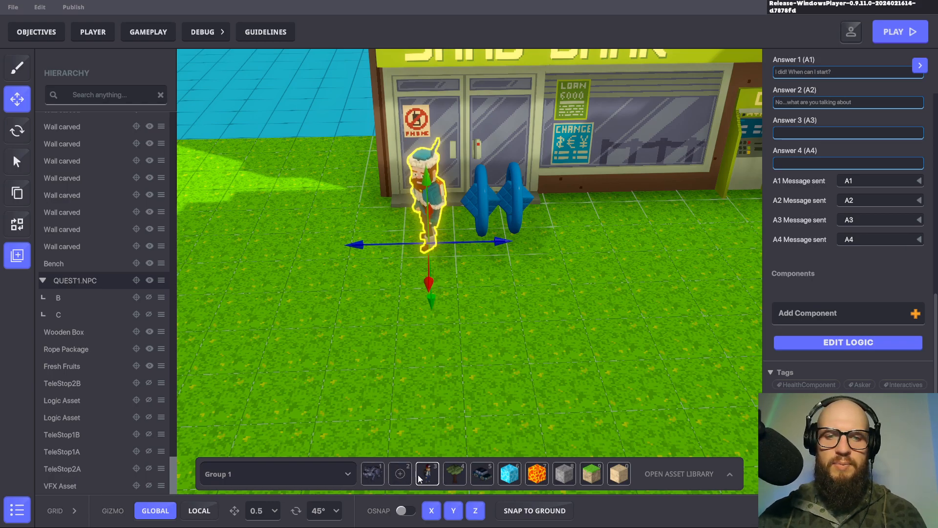
# Place a Custom Video Streaming Asset from the logic assets on the grass beside the Sand-Bank
pyautogui.click(729, 474)
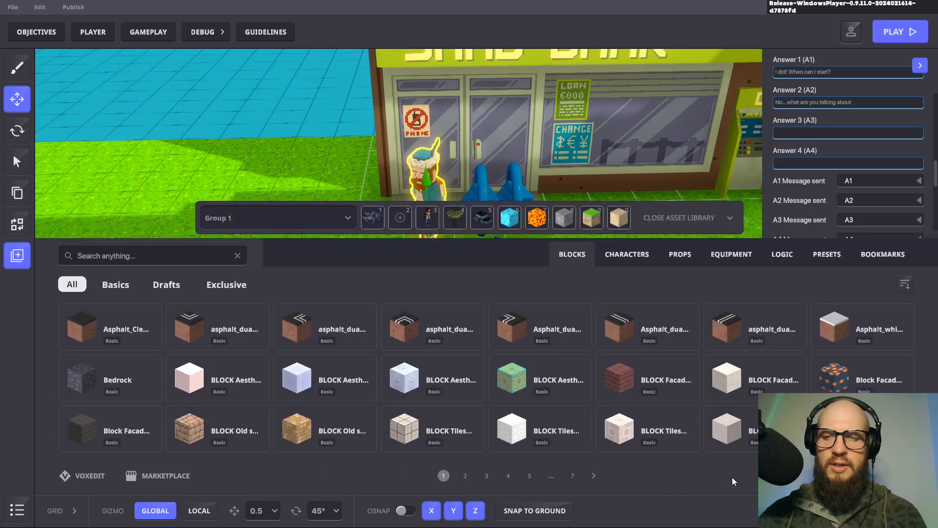
pyautogui.click(677, 255)
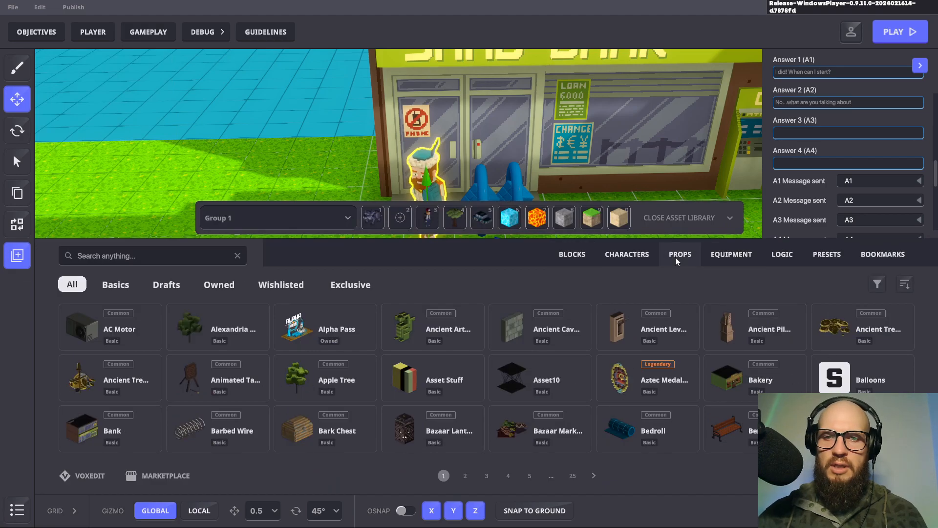
pyautogui.click(779, 258)
pyautogui.moveTo(296, 327); pyautogui.dragTo(377, 218)
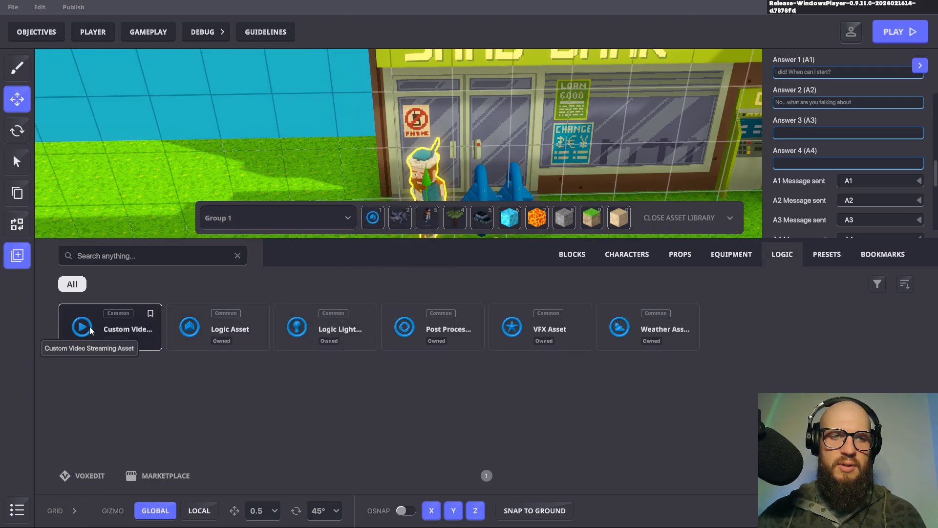
pyautogui.moveTo(104, 330); pyautogui.dragTo(165, 197)
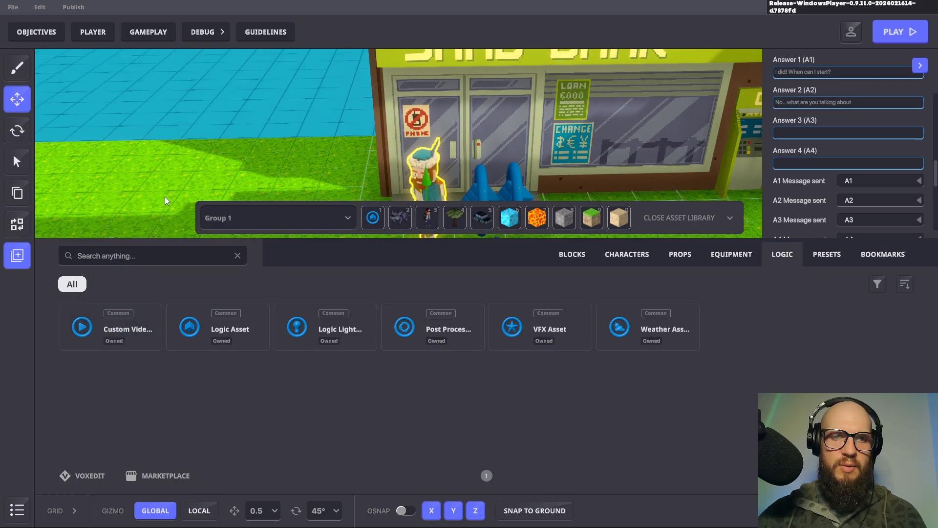
pyautogui.click(147, 323)
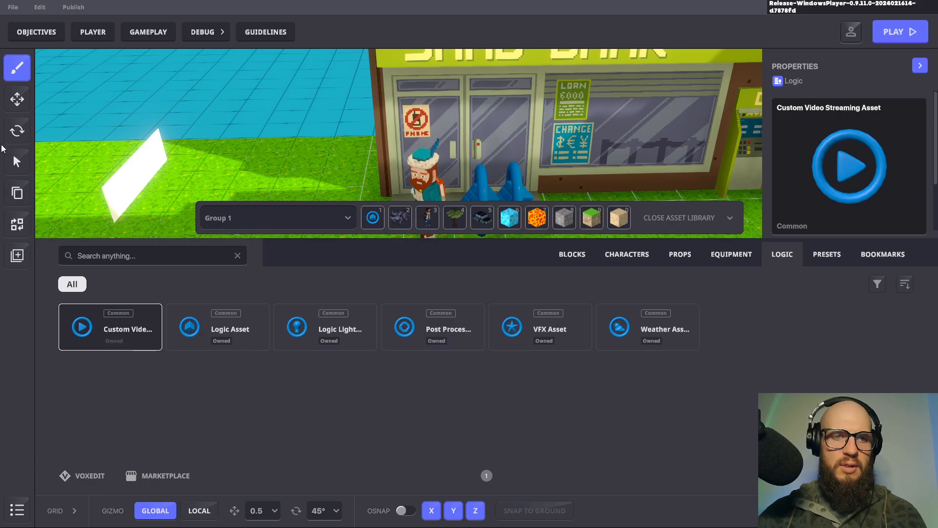
pyautogui.click(919, 67)
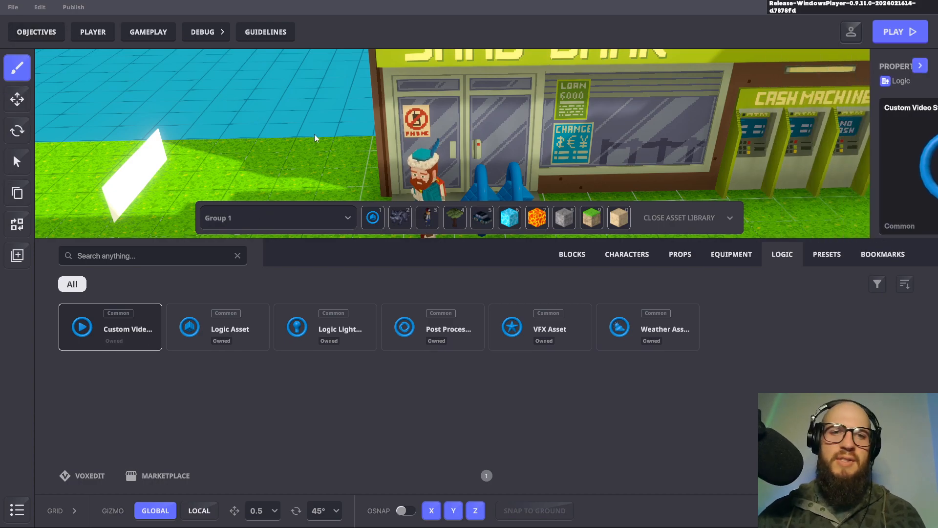
pyautogui.click(17, 99)
# Select the placed video streaming asset and examine its Custom Video Streaming behaviour settings and the alternative behaviours, keeping the current one
pyautogui.moveTo(215, 175)
pyautogui.mouseDown(button='right')
pyautogui.moveTo(178, 186)
pyautogui.moveTo(233, 177)
pyautogui.moveTo(202, 175)
pyautogui.moveTo(212, 188)
pyautogui.mouseUp(button='right')
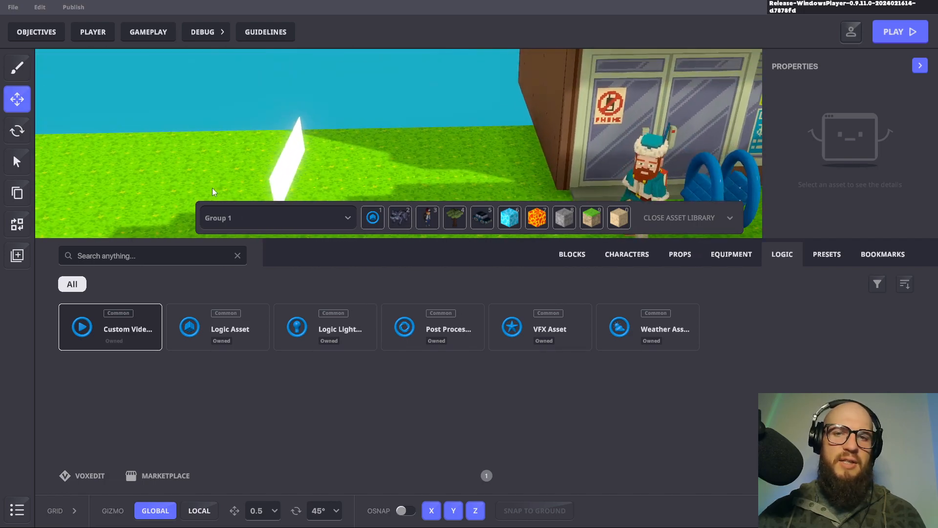
pyautogui.click(271, 154)
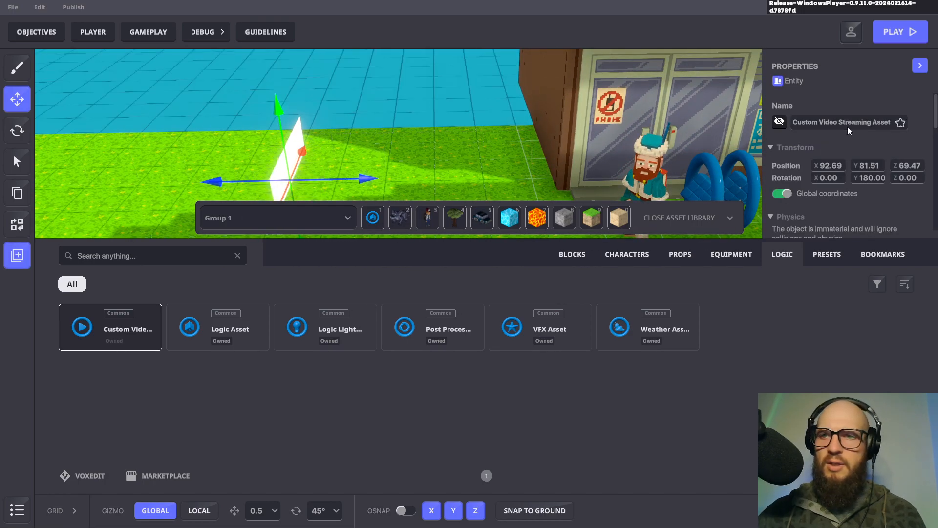
pyautogui.click(720, 223)
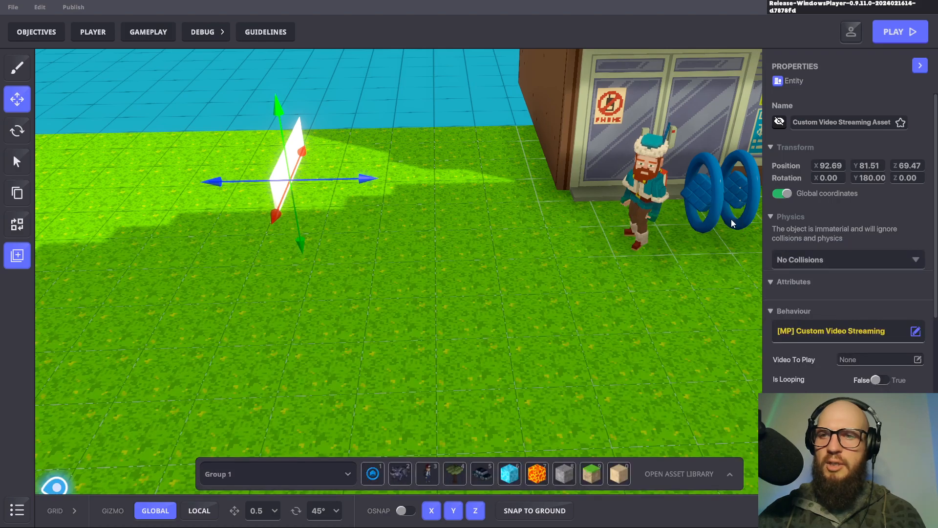
pyautogui.scroll(-2, 904, 219)
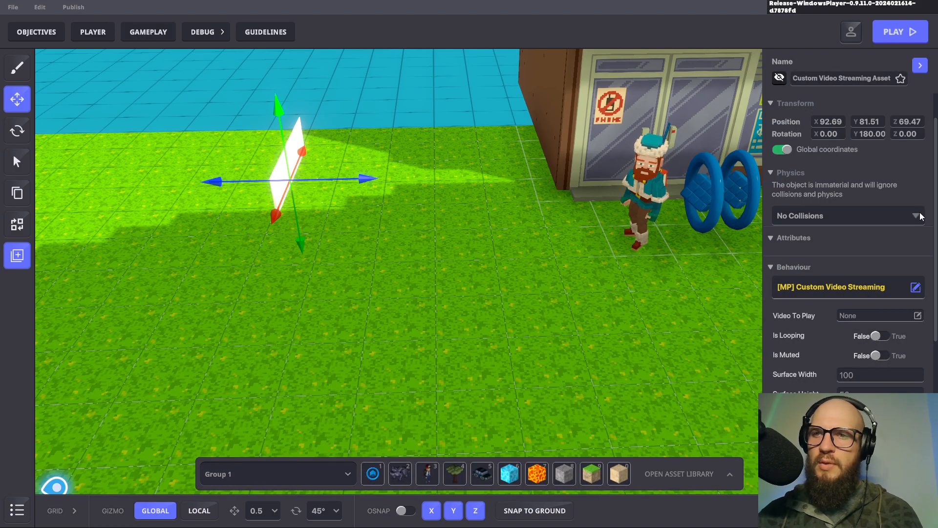
pyautogui.scroll(-4, 913, 168)
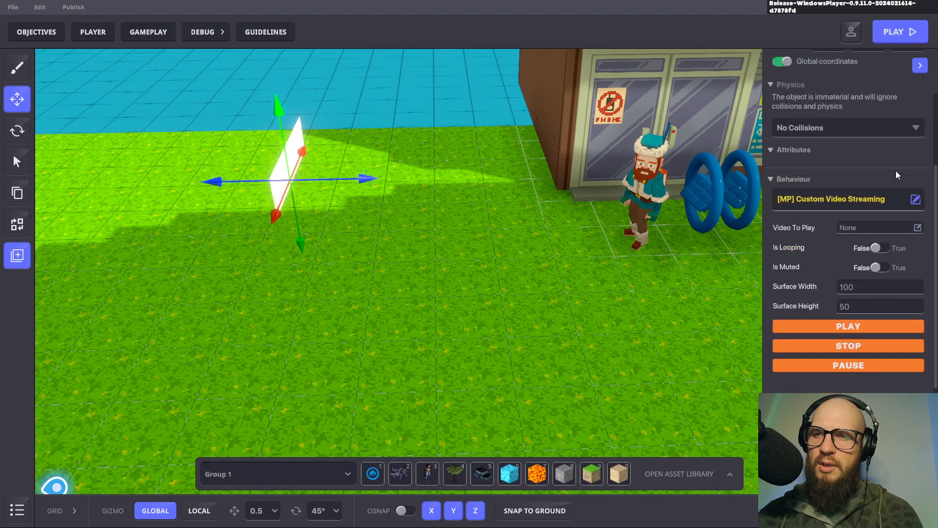
pyautogui.click(917, 201)
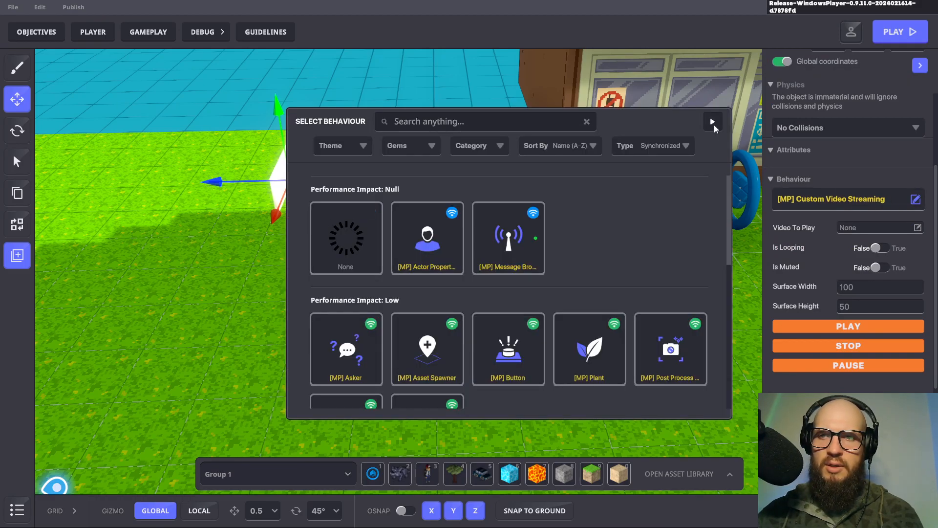
pyautogui.click(712, 122)
pyautogui.scroll(-4, 815, 235)
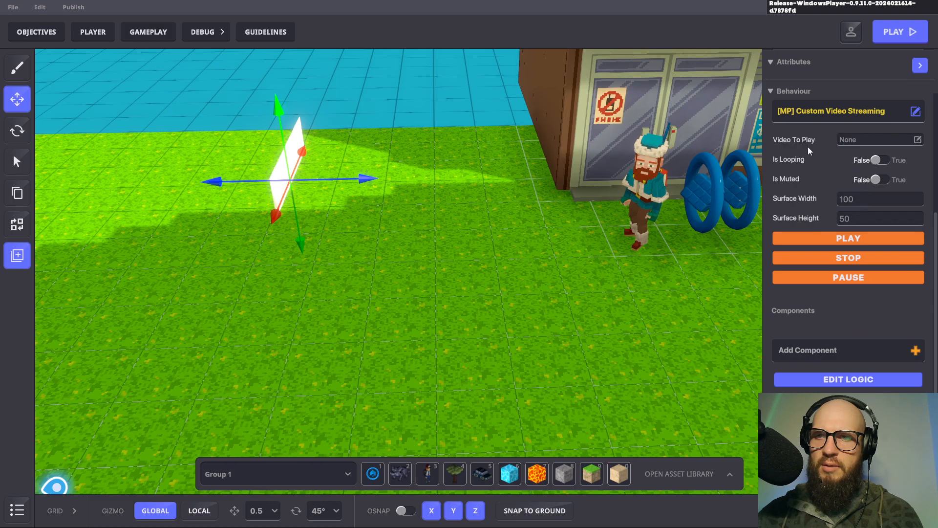
# Browse the videos available for the Custom Video Streaming asset's Video To Play setting, leaving the choice unchanged
pyautogui.click(917, 140)
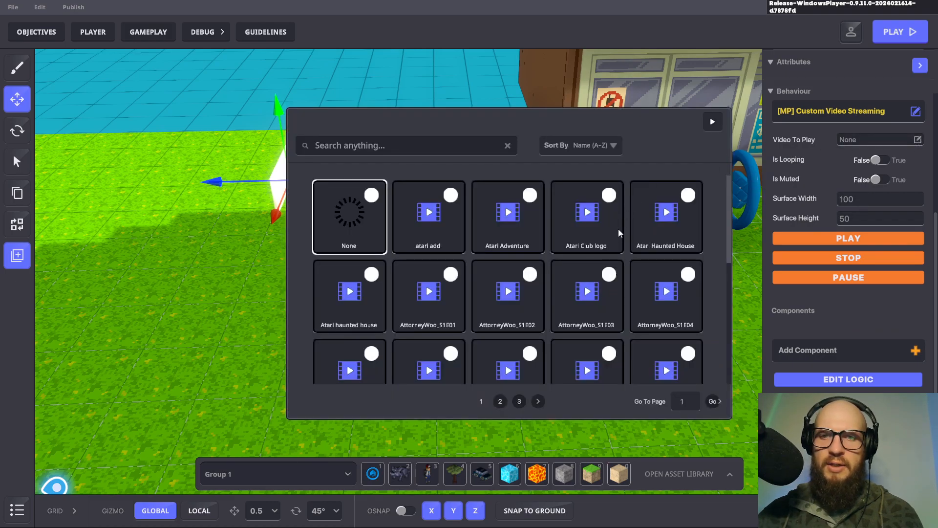
pyautogui.scroll(-2, 561, 249)
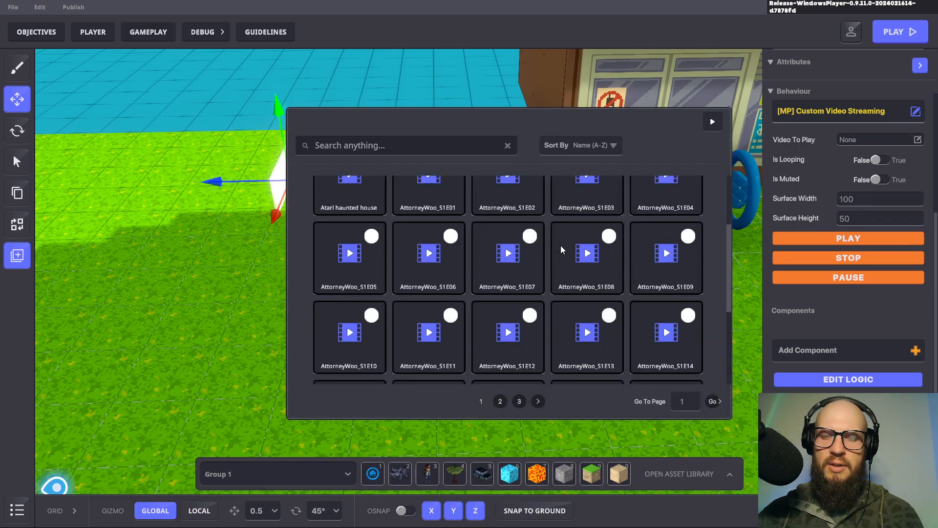
pyautogui.scroll(-3, 558, 245)
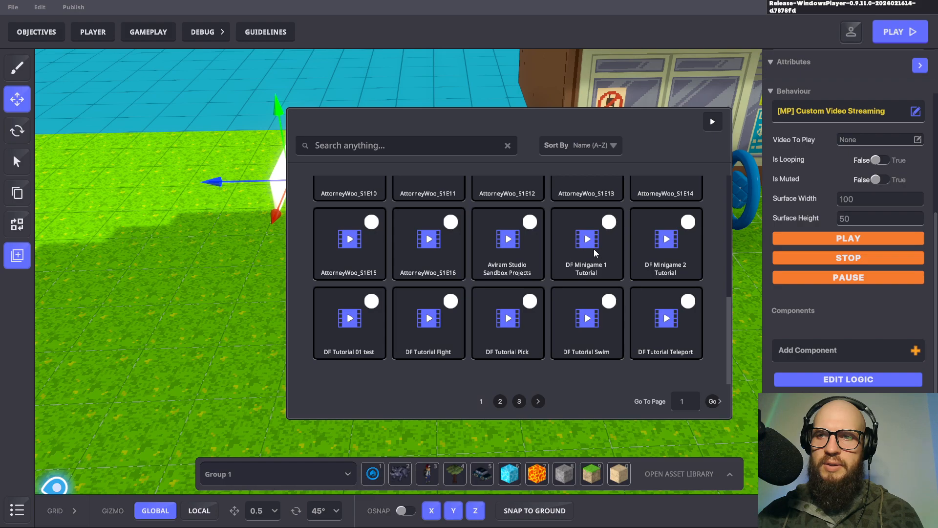
pyautogui.click(714, 124)
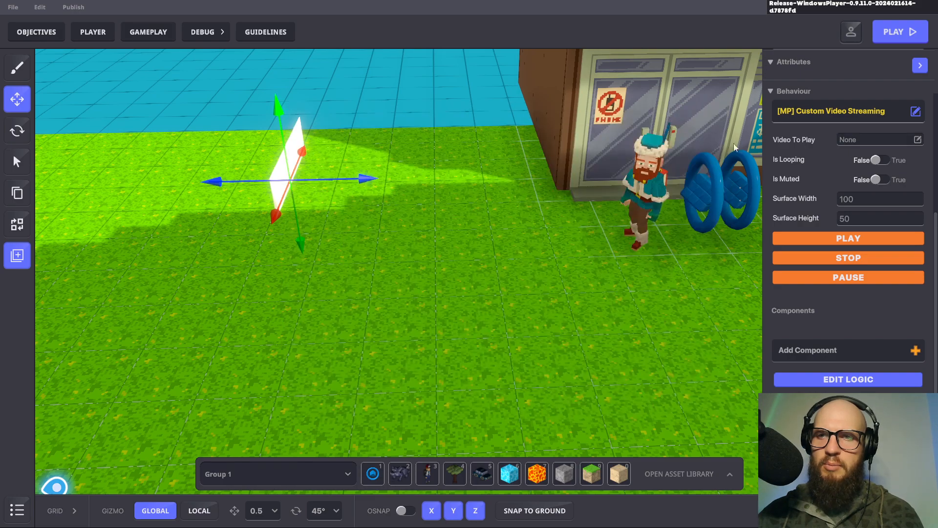
# Examine the full logic settings of the Custom Video Streaming asset, including its audio, play condition, message and broadcast options
pyautogui.click(853, 380)
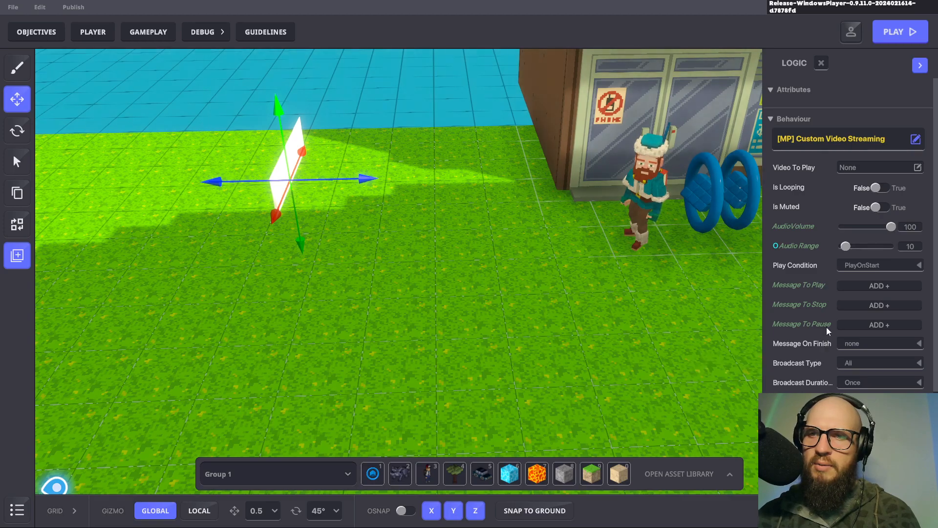
pyautogui.scroll(-5, 917, 190)
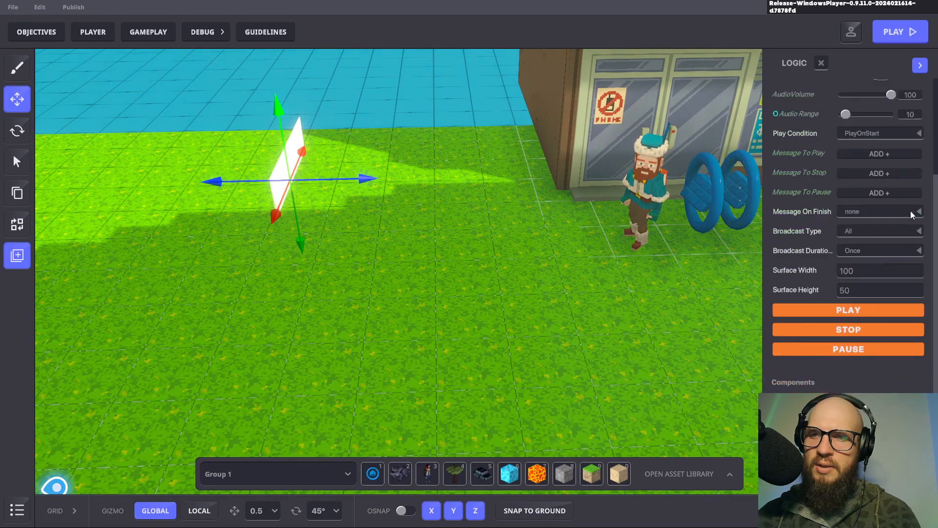
pyautogui.scroll(5, 811, 246)
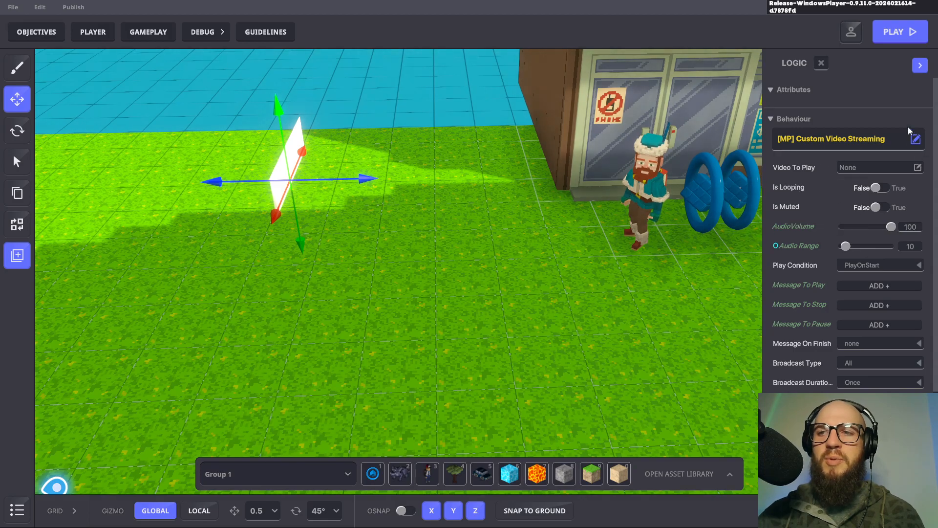
pyautogui.click(920, 66)
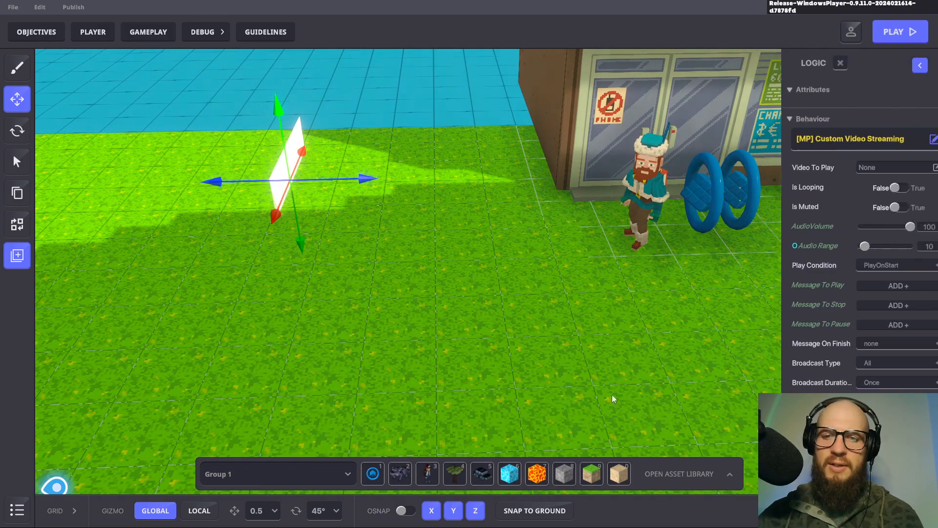
# Delete the Custom Video Streaming Asset from the scene
pyautogui.click(373, 473)
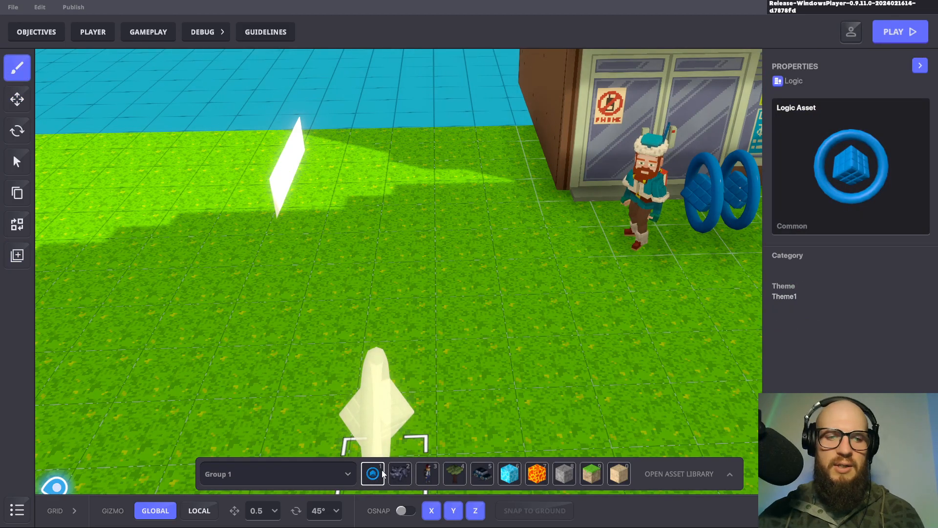
pyautogui.click(18, 100)
pyautogui.click(289, 171)
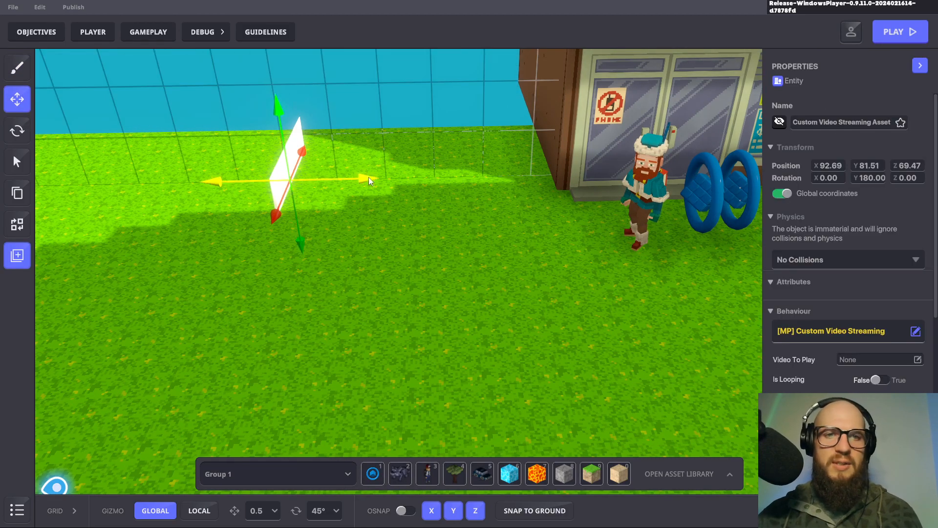
pyautogui.press('Delete')
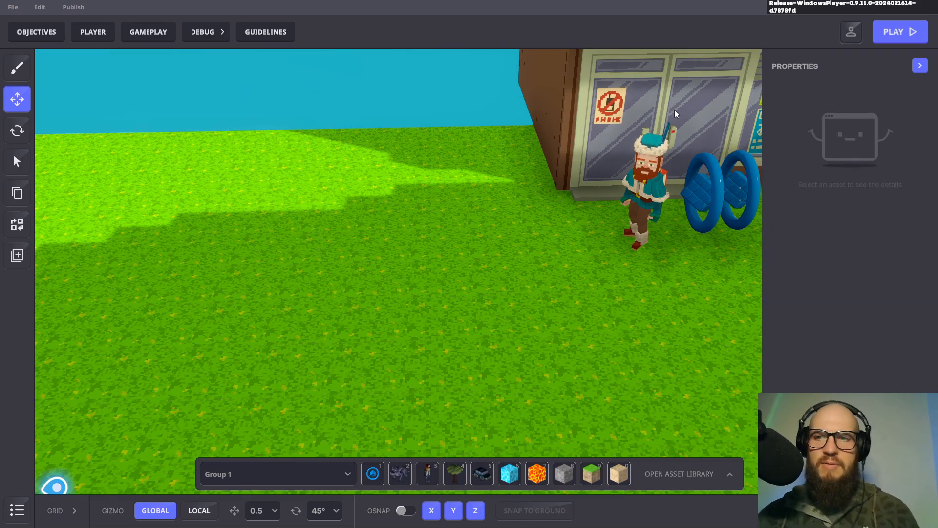
# Place a new Logic Asset in front of the shop, beside the two existing logic assets
pyautogui.click(372, 477)
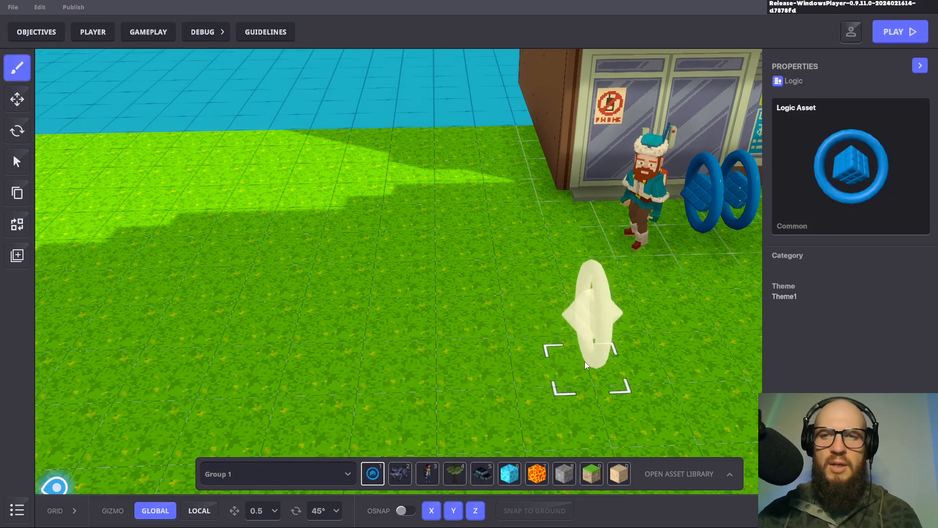
pyautogui.press('d')
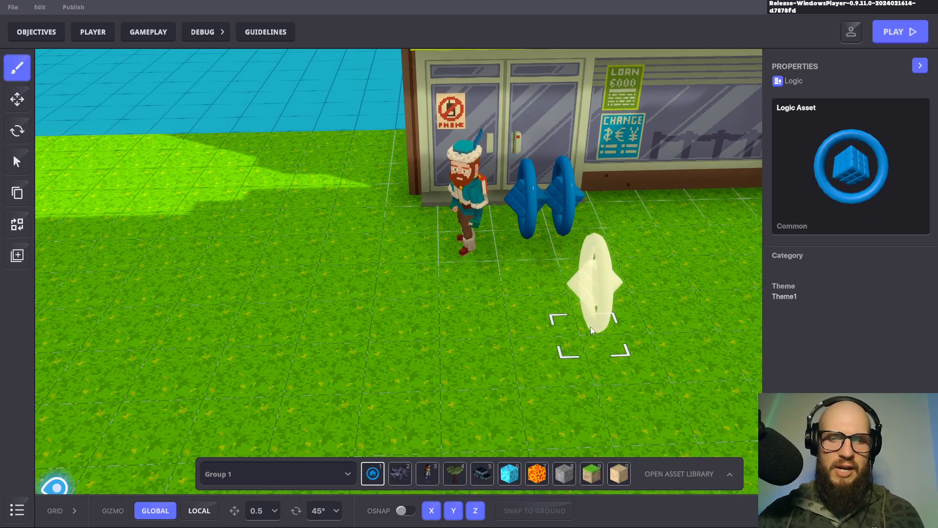
pyautogui.click(605, 239)
pyautogui.moveTo(638, 280)
pyautogui.mouseDown(button='right')
pyautogui.moveTo(599, 300)
pyautogui.moveTo(623, 278)
pyautogui.mouseUp(button='right')
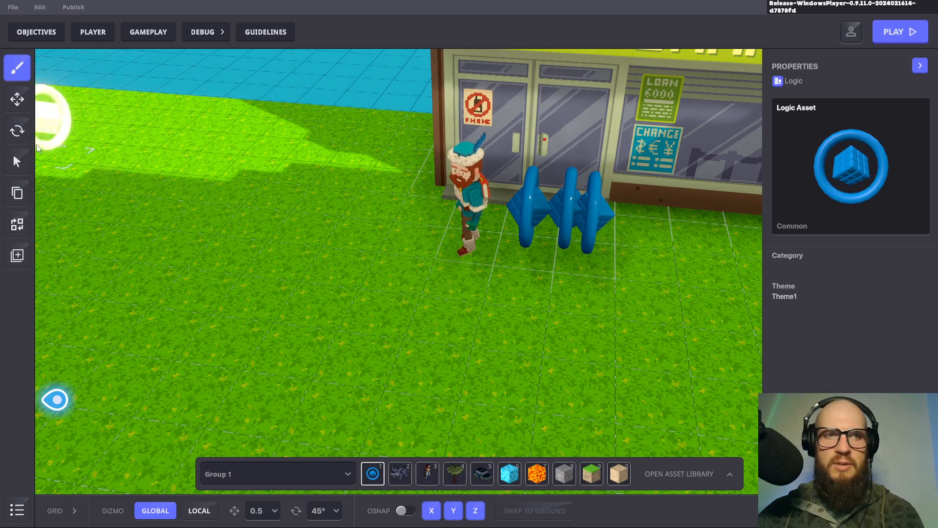
# Move the new Logic Asset along the Z axis to 60.50, away from asset C
pyautogui.click(21, 129)
pyautogui.click(599, 218)
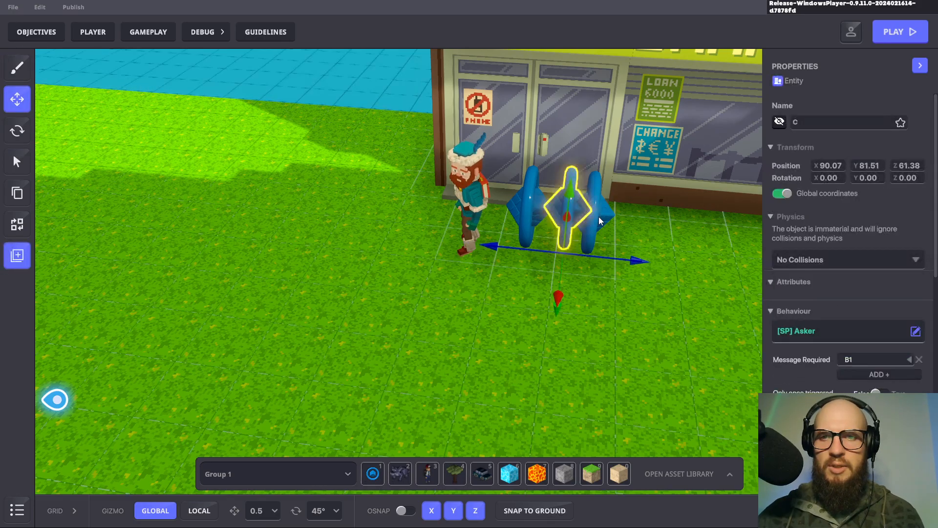
pyautogui.click(608, 216)
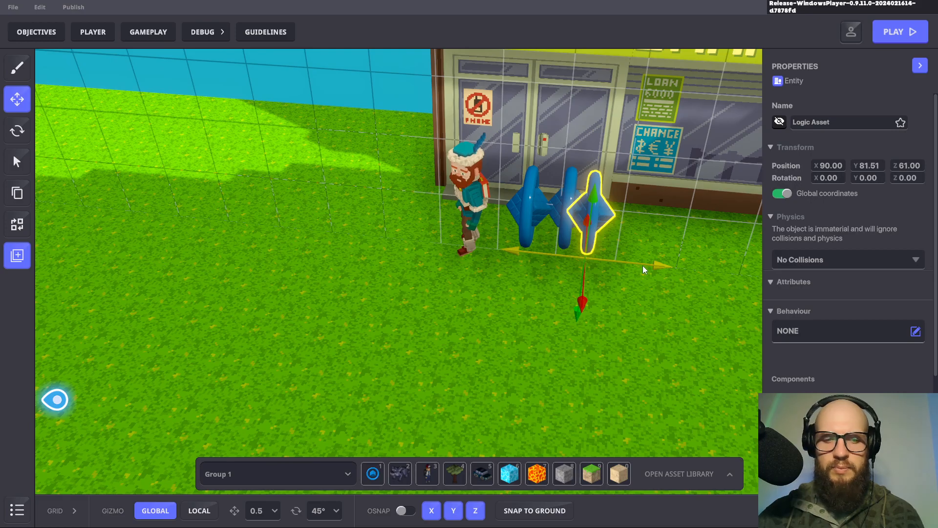
pyautogui.moveTo(643, 265); pyautogui.dragTo(665, 267)
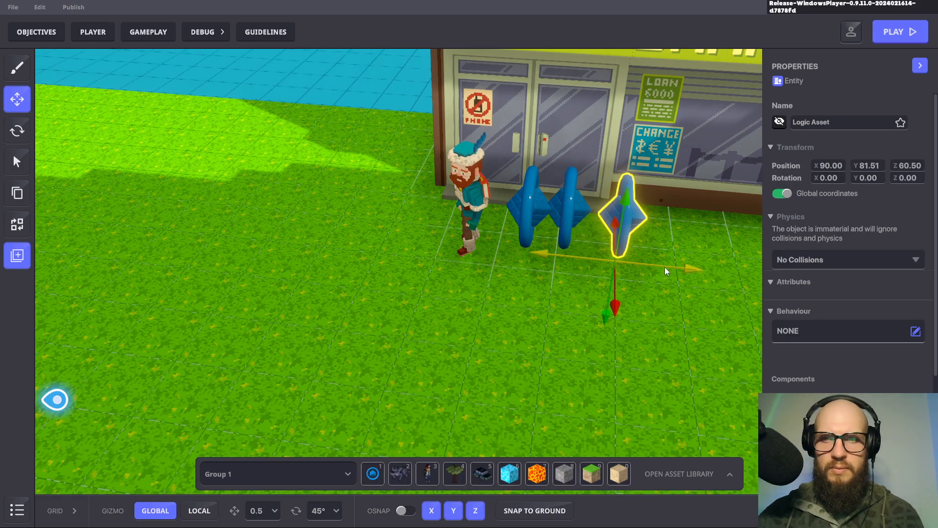
# Try shifting asset C along the Z axis to 60.88, and undo the move
pyautogui.click(589, 219)
pyautogui.moveTo(627, 262); pyautogui.dragTo(643, 266)
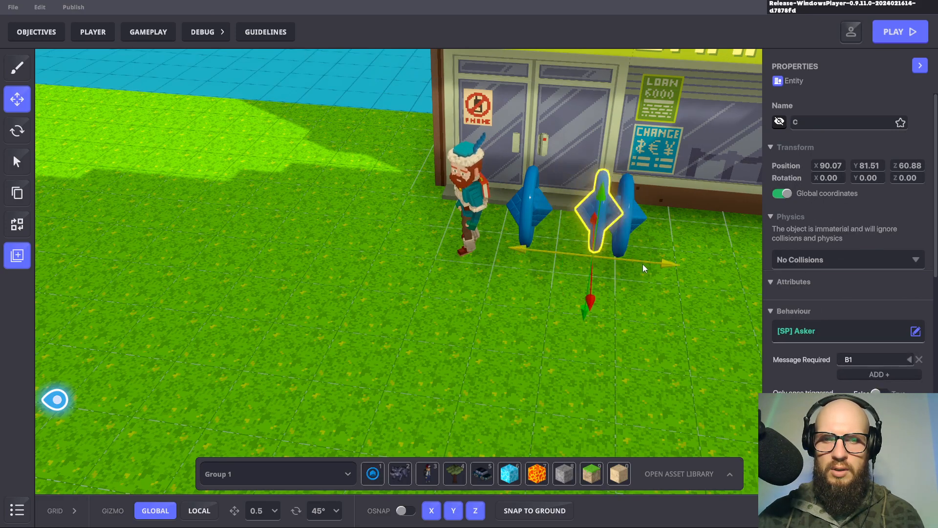
pyautogui.hotkey('ctrl', 'z')
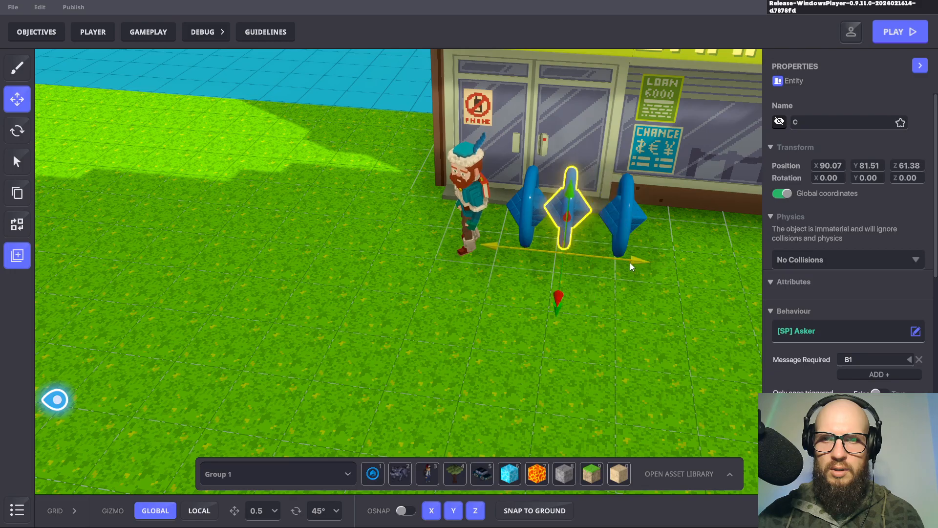
# Move the new Logic Asset along the Z axis to 61.00, next to asset C
pyautogui.click(624, 228)
pyautogui.moveTo(630, 264); pyautogui.dragTo(618, 263)
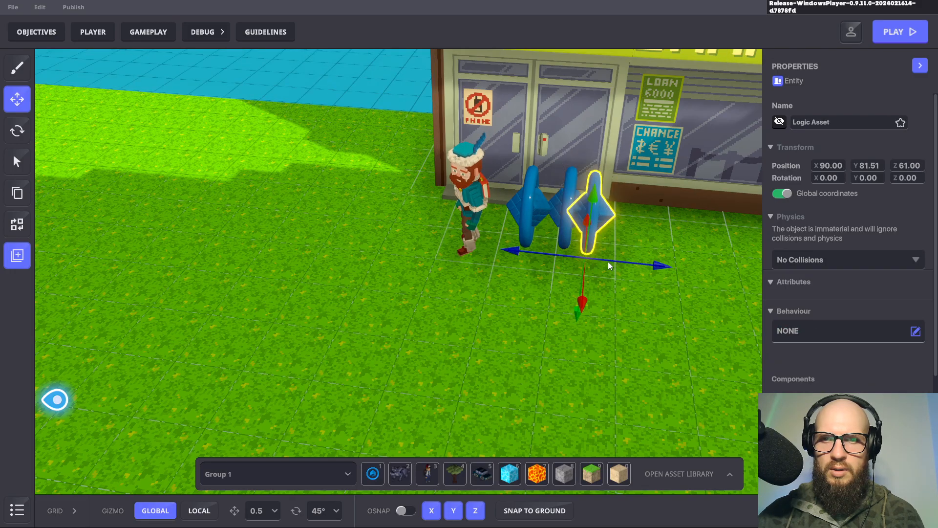
pyautogui.moveTo(646, 250)
pyautogui.mouseDown(button='right')
pyautogui.moveTo(548, 230)
pyautogui.moveTo(655, 237)
pyautogui.moveTo(658, 251)
pyautogui.moveTo(646, 254)
pyautogui.mouseUp(button='right')
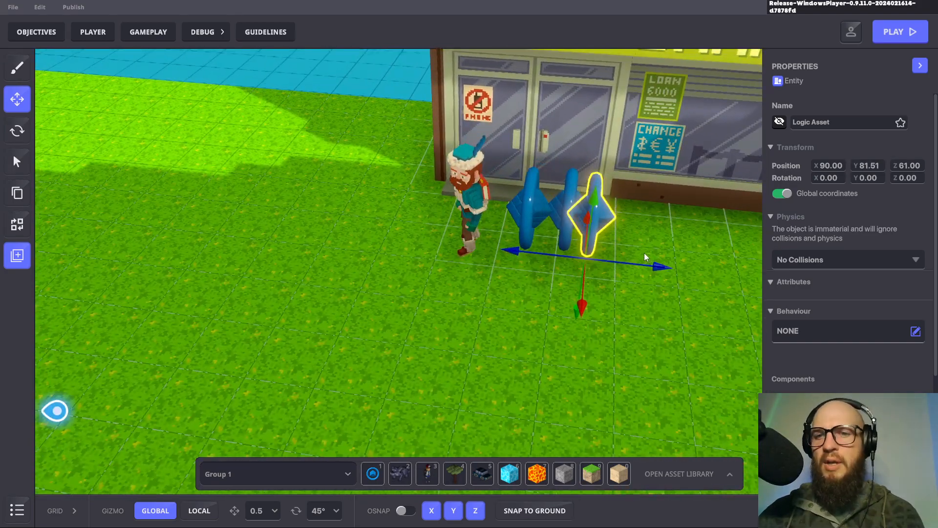
# Assign the Void behaviour to the new Logic Asset
pyautogui.scroll(-2, 825, 291)
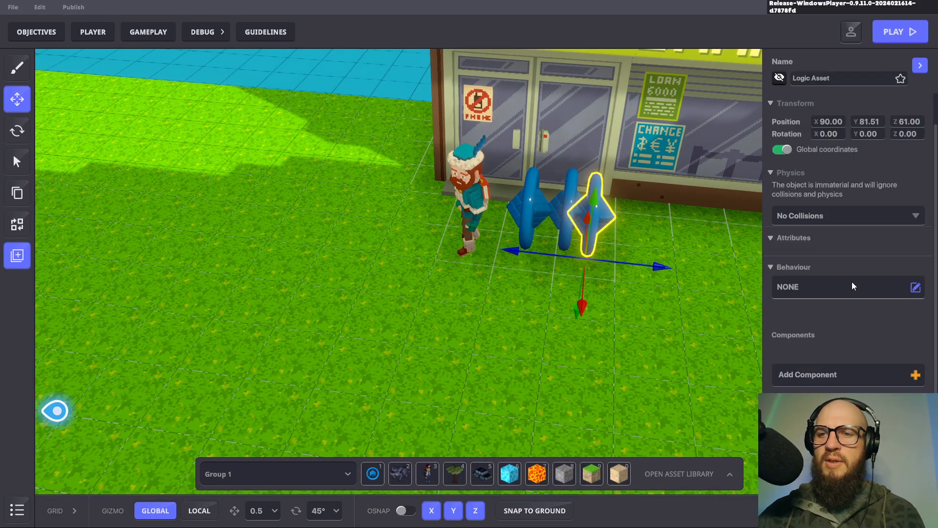
pyautogui.click(872, 209)
pyautogui.click(837, 218)
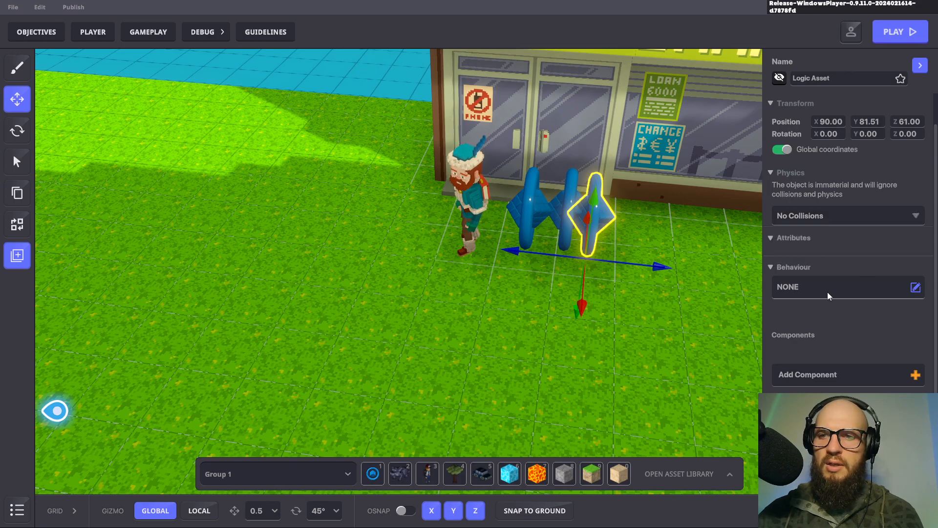
pyautogui.click(827, 290)
pyautogui.scroll(-6, 606, 279)
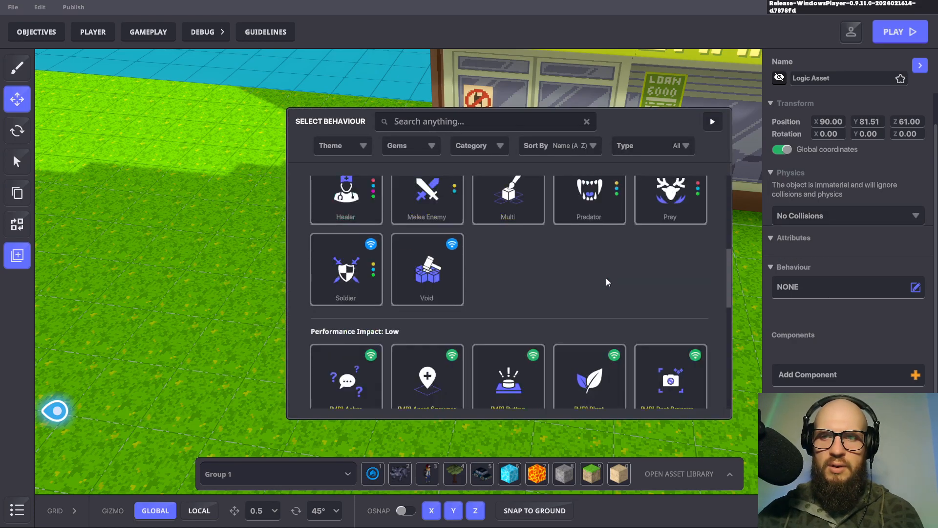
pyautogui.click(427, 270)
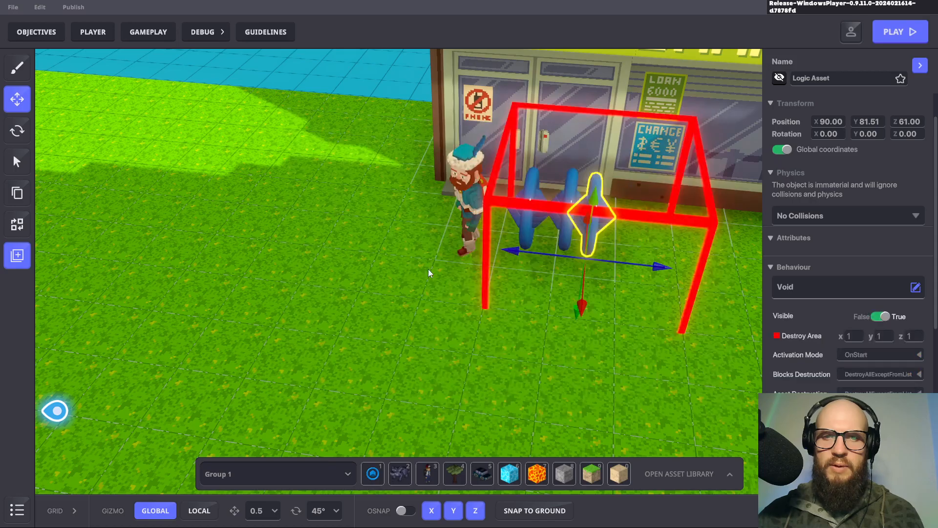
pyautogui.moveTo(700, 326); pyautogui.dragTo(570, 277, button='right')
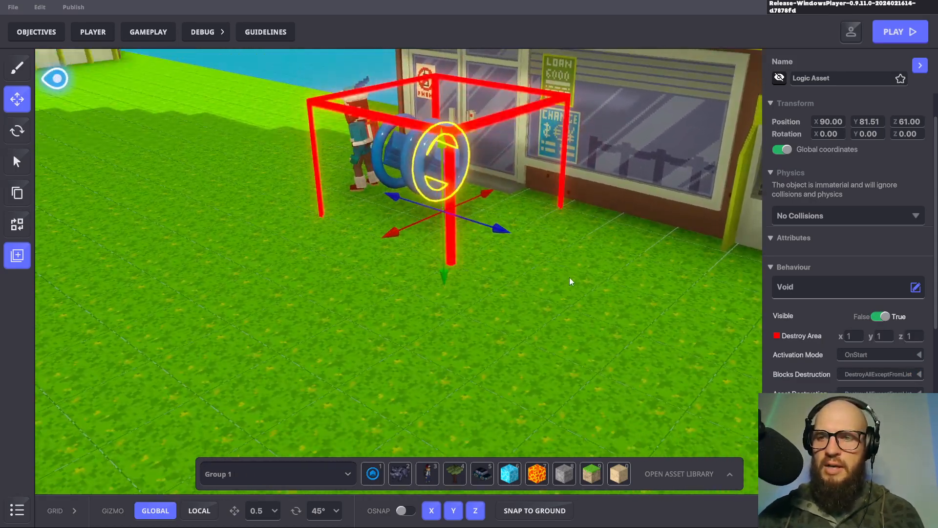
# Set the Void behaviour's Asset Destruction to OnlyDestroyFromList and its Activation Mode to OnReceiveMessage
pyautogui.scroll(-3, 840, 308)
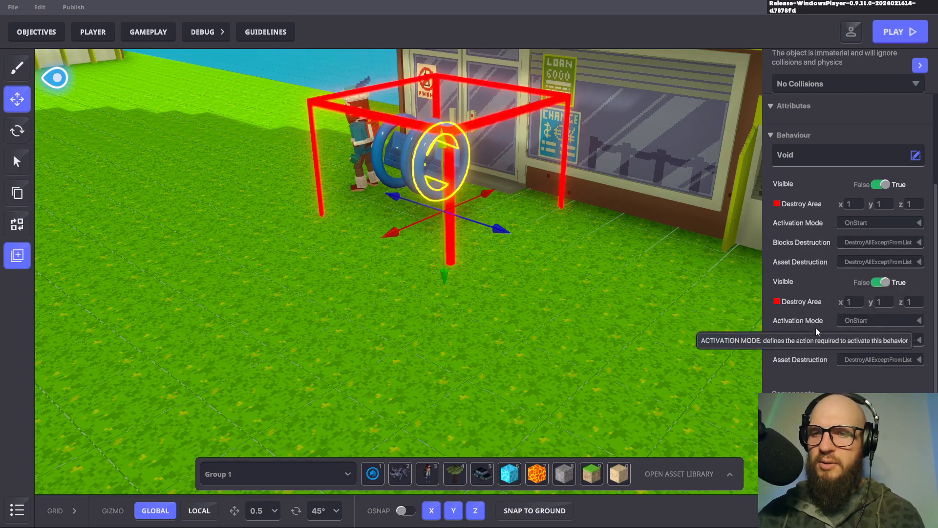
pyautogui.click(918, 262)
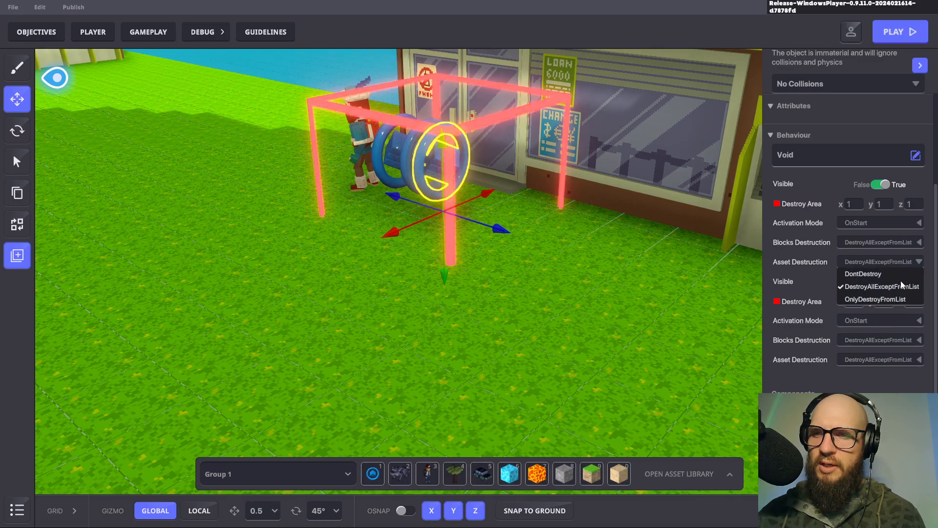
pyautogui.click(873, 299)
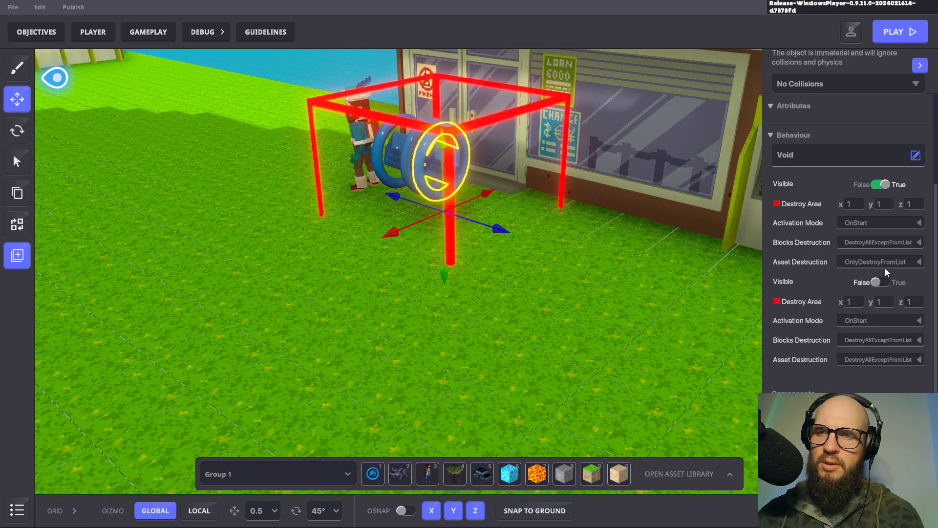
pyautogui.click(921, 223)
pyautogui.click(866, 248)
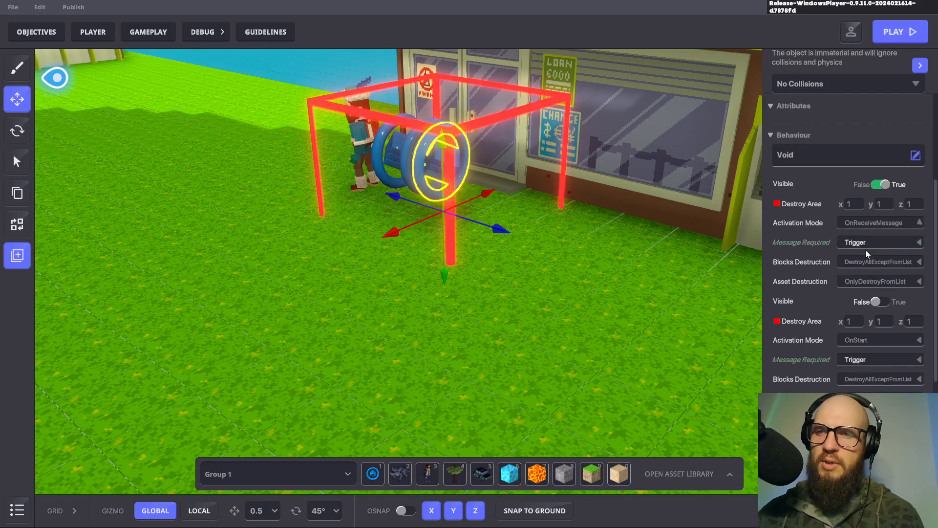
pyautogui.click(918, 245)
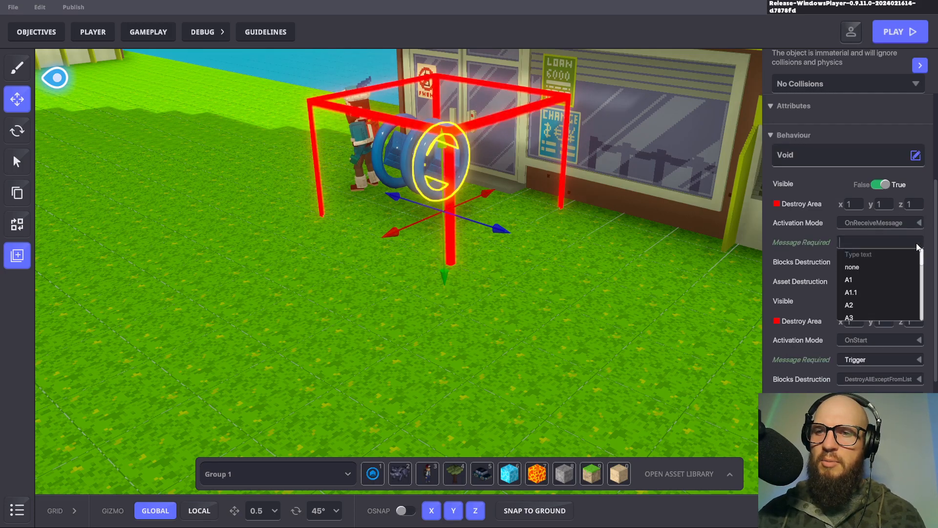
pyautogui.write('COMPL')
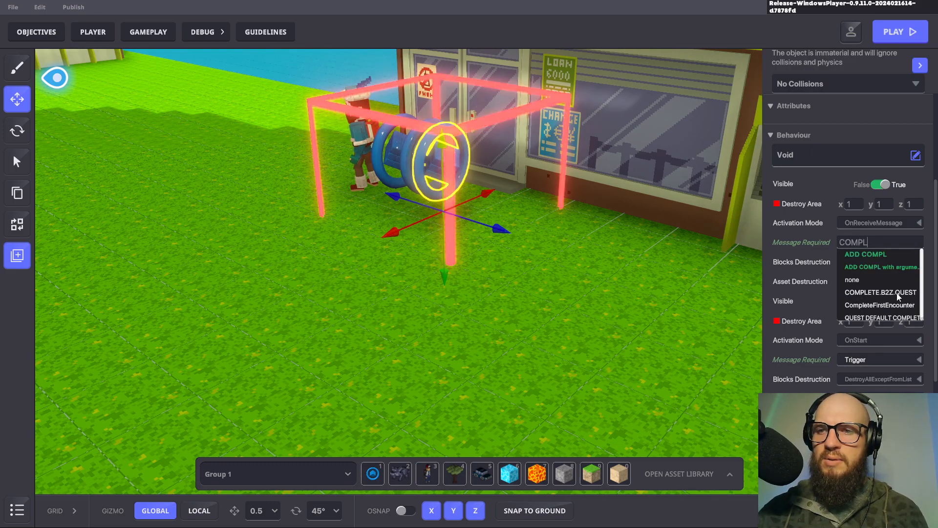
pyautogui.scroll(-1, 897, 294)
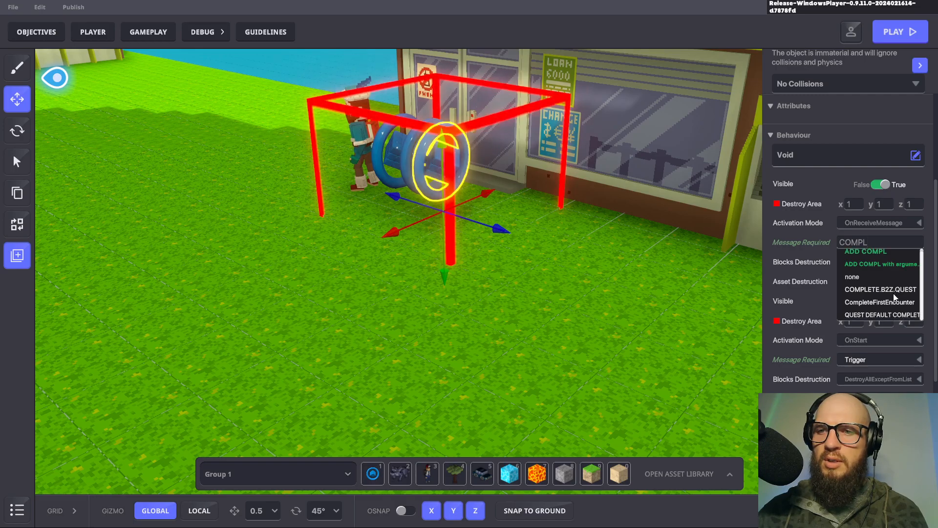
pyautogui.scroll(1, 890, 304)
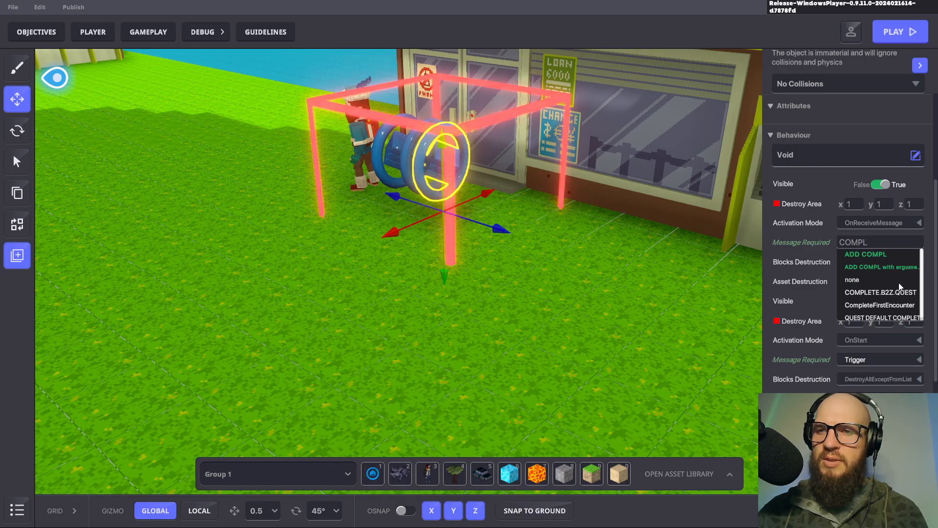
pyautogui.press('BackSpace')
pyautogui.press('BackSpace')
pyautogui.press('BackSpace')
pyautogui.press('BackSpace')
pyautogui.press('BackSpace')
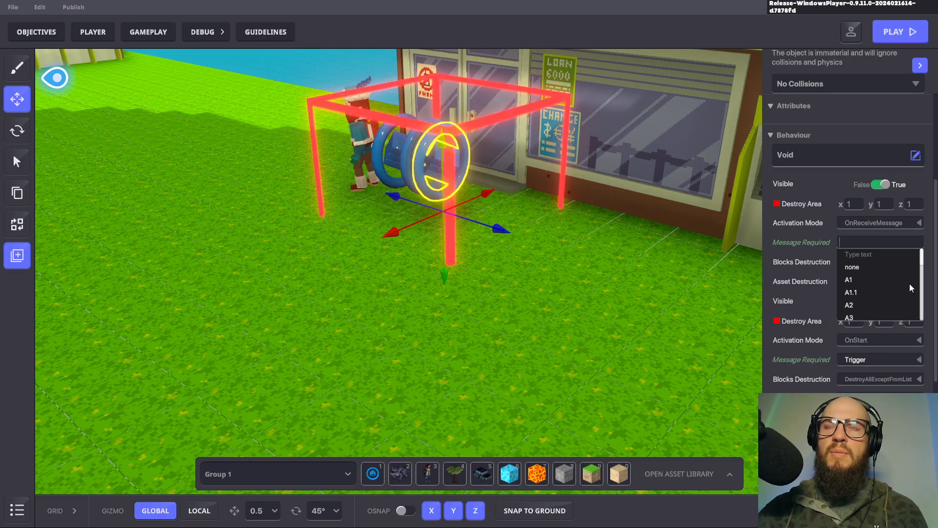
pyautogui.click(607, 292)
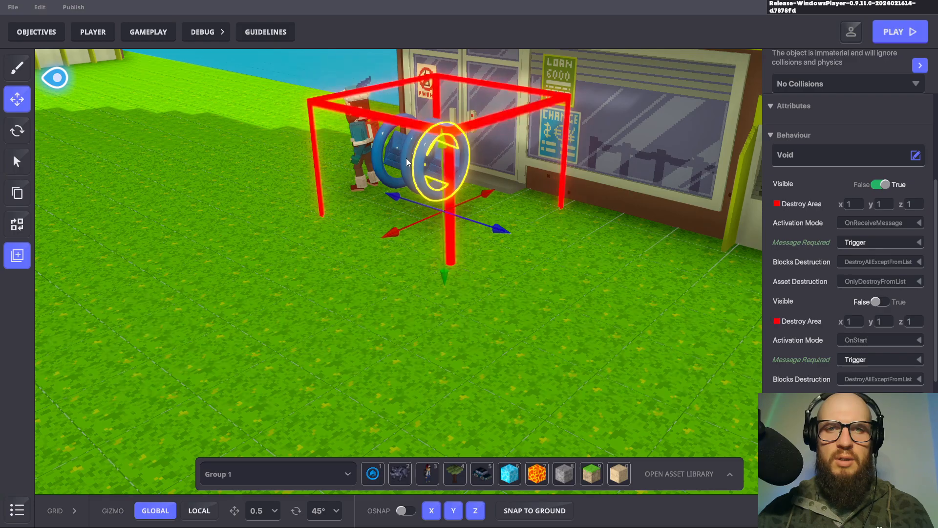
# Check in the Objectives which message the STOCK UP quest sends after completion
pyautogui.click(36, 32)
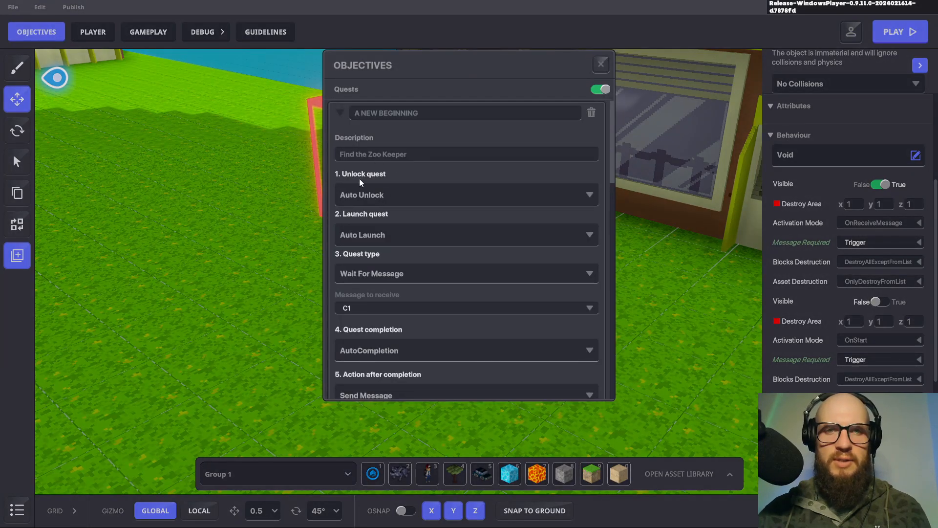
pyautogui.click(334, 114)
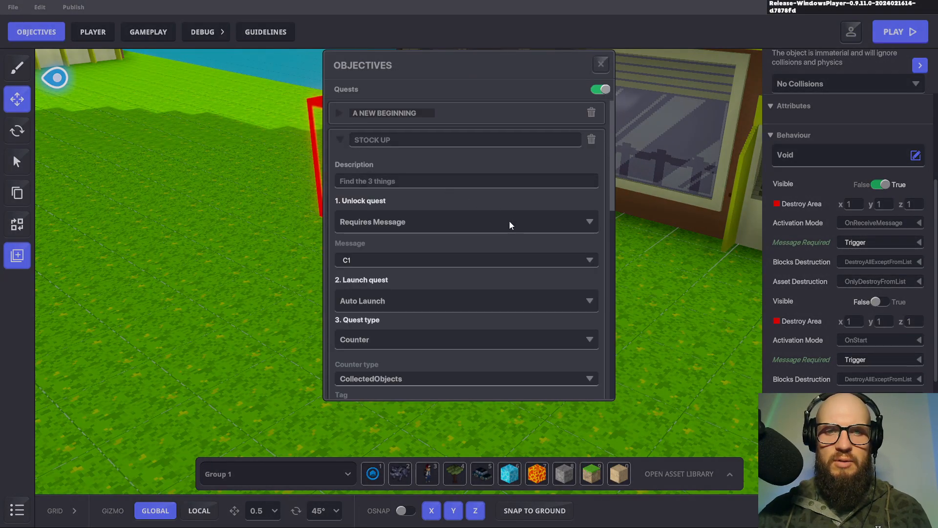
pyautogui.scroll(-2, 509, 224)
pyautogui.scroll(-2, 504, 236)
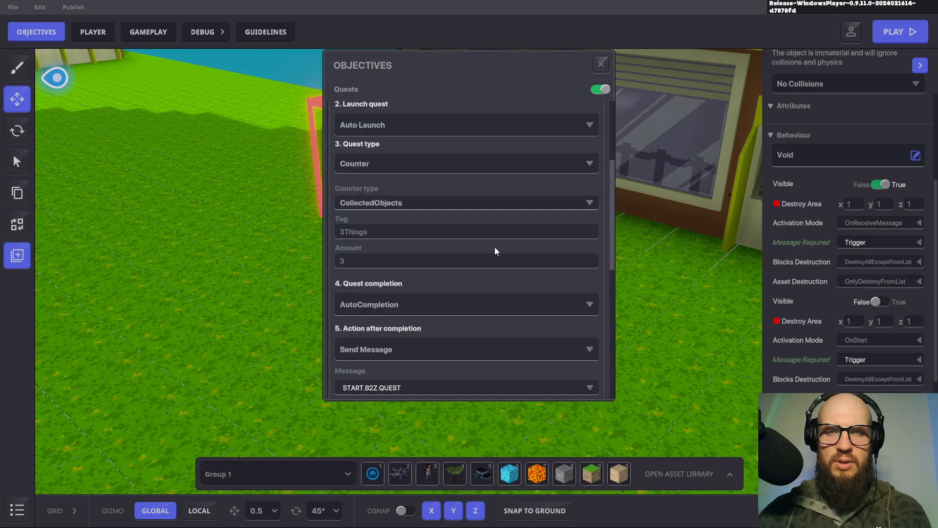
pyautogui.scroll(-1, 491, 249)
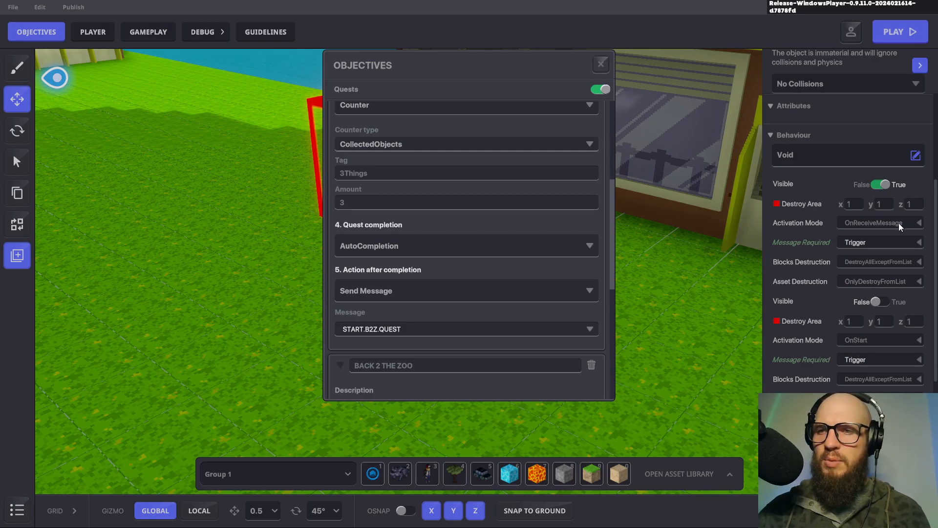
pyautogui.click(604, 70)
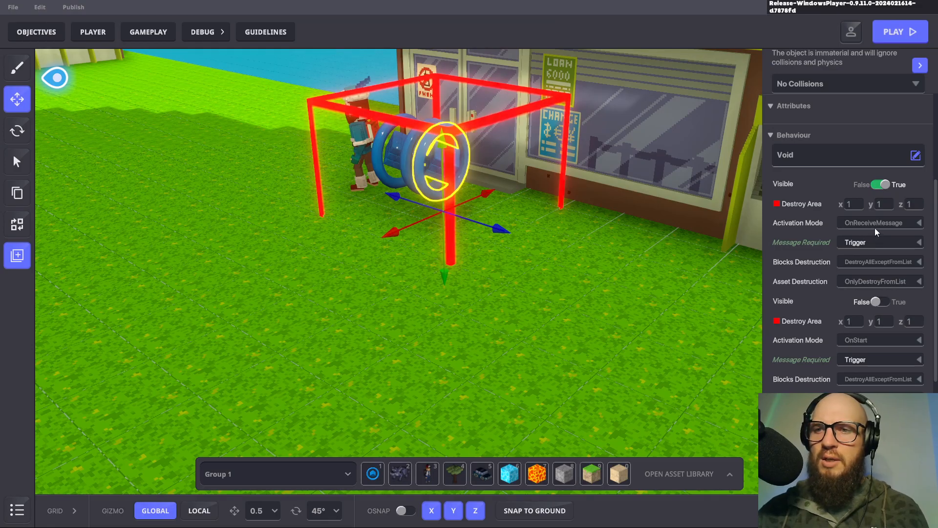
# Set the Void behaviour's Message Required to START.B2Z.QUEST and its Destroy Area x to 2
pyautogui.click(858, 243)
pyautogui.write('STAR')
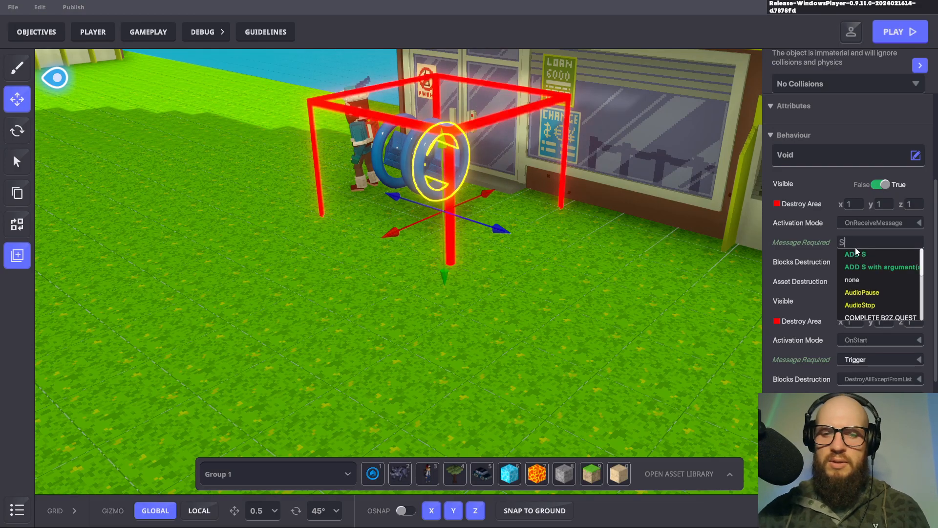
pyautogui.click(900, 292)
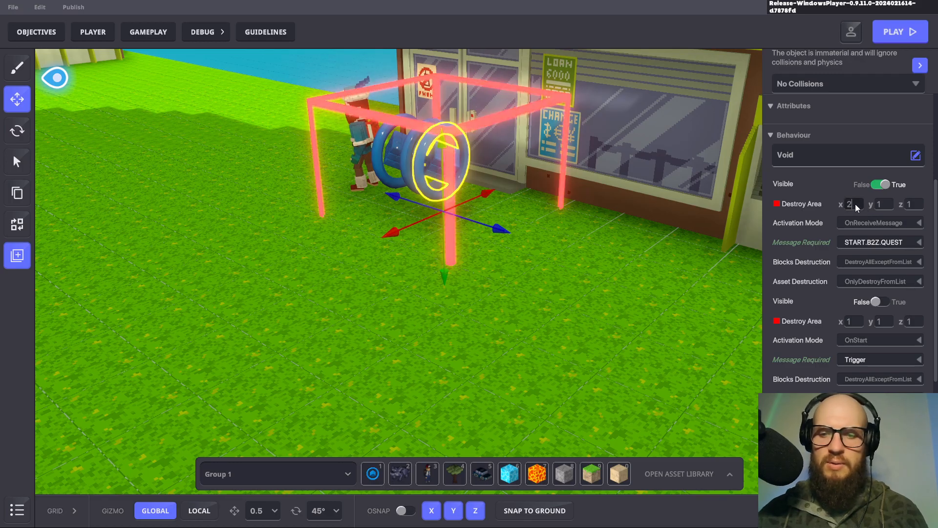
pyautogui.press('Return')
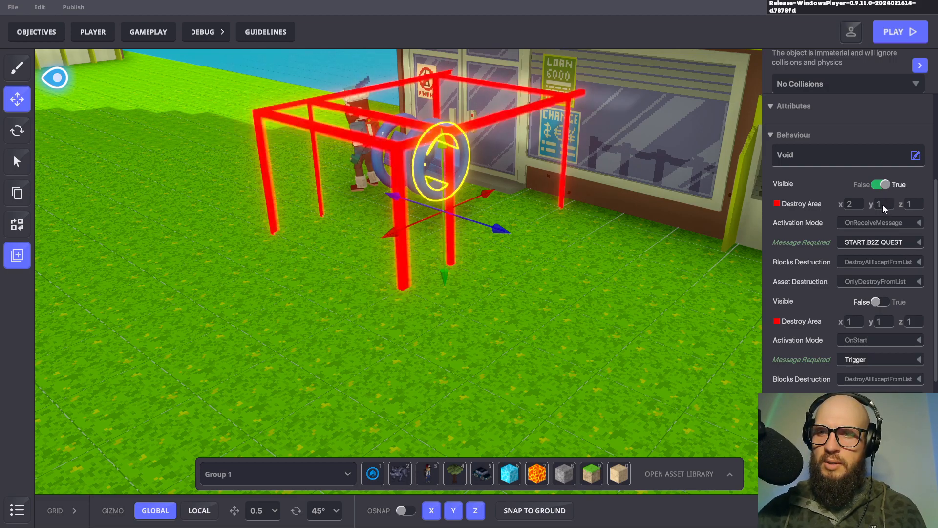
# Set the duplicated Void settings' Activation Mode to OnReceiveMessage and their Message Required to none
pyautogui.click(882, 340)
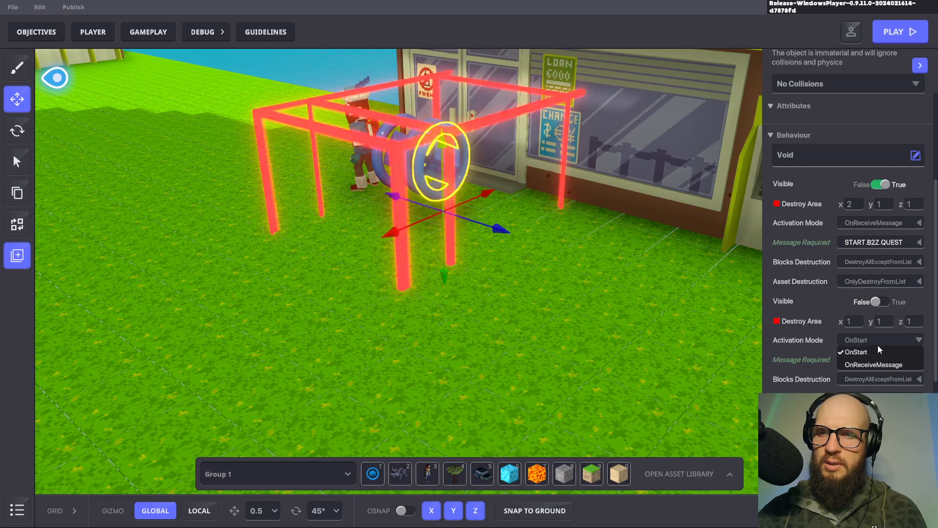
pyautogui.click(871, 339)
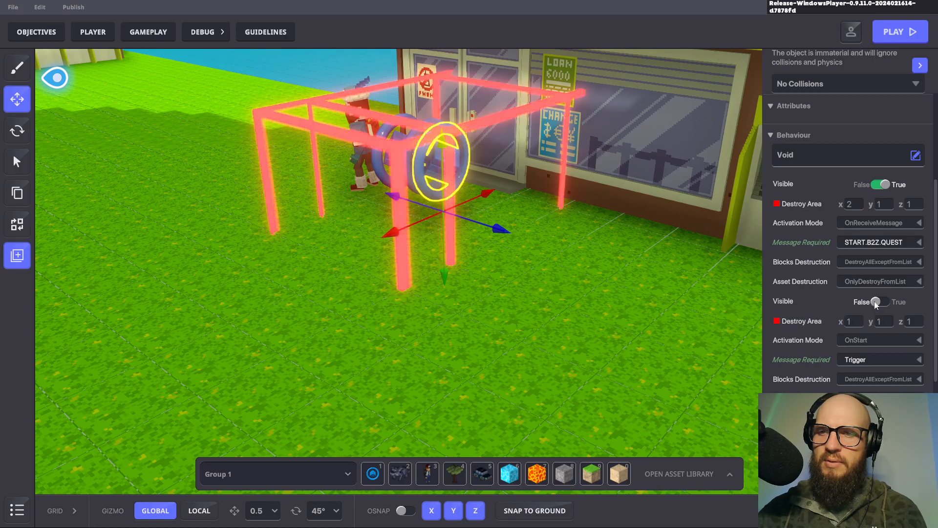
pyautogui.click(918, 340)
pyautogui.click(919, 340)
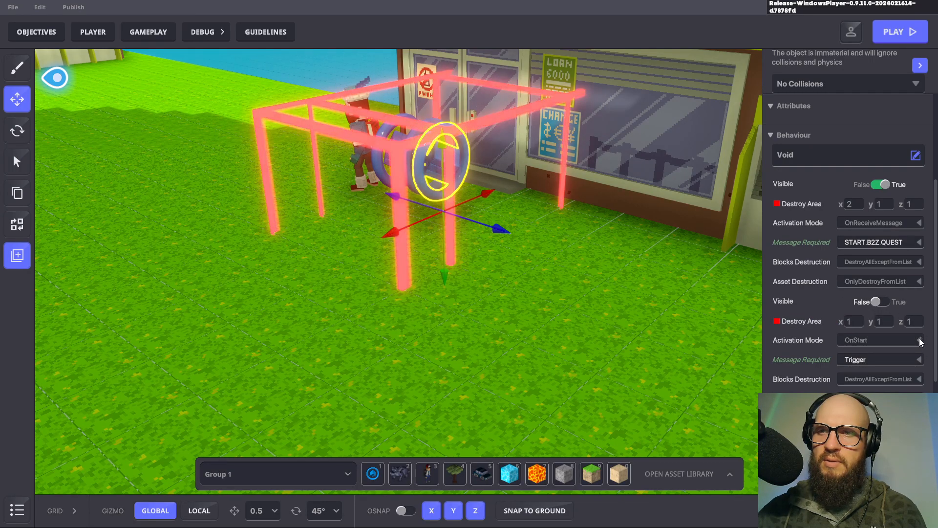
pyautogui.click(919, 341)
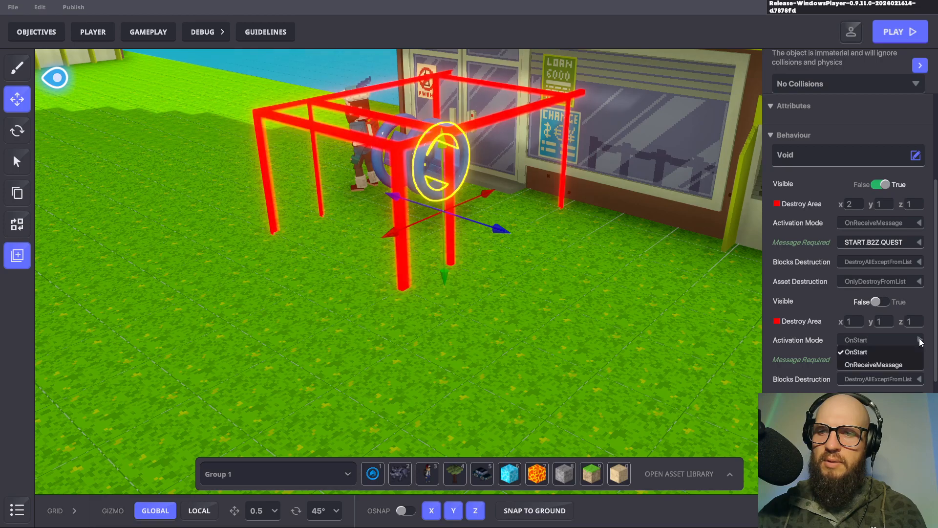
pyautogui.click(888, 362)
pyautogui.click(889, 359)
pyautogui.click(872, 373)
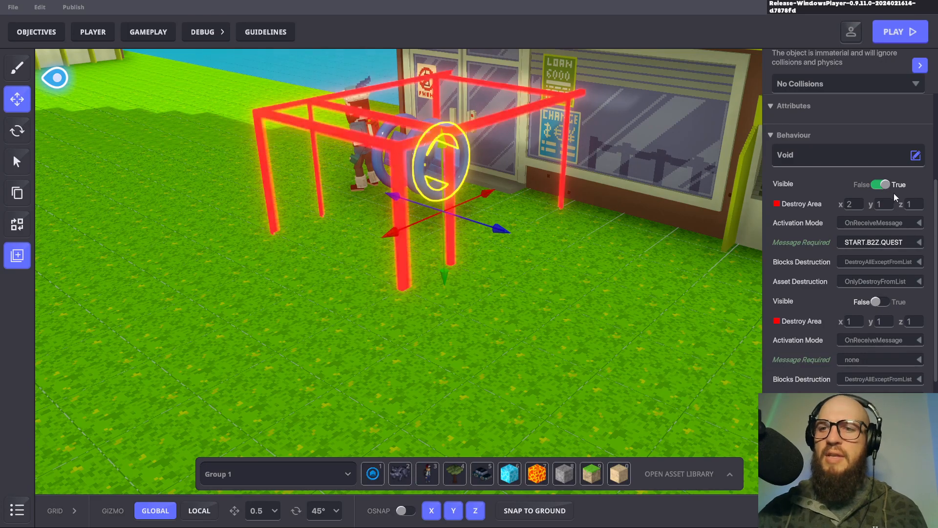
# Set the Void's Destroy Area y and z to 2 and deselect the Logic Asset
pyautogui.click(881, 204)
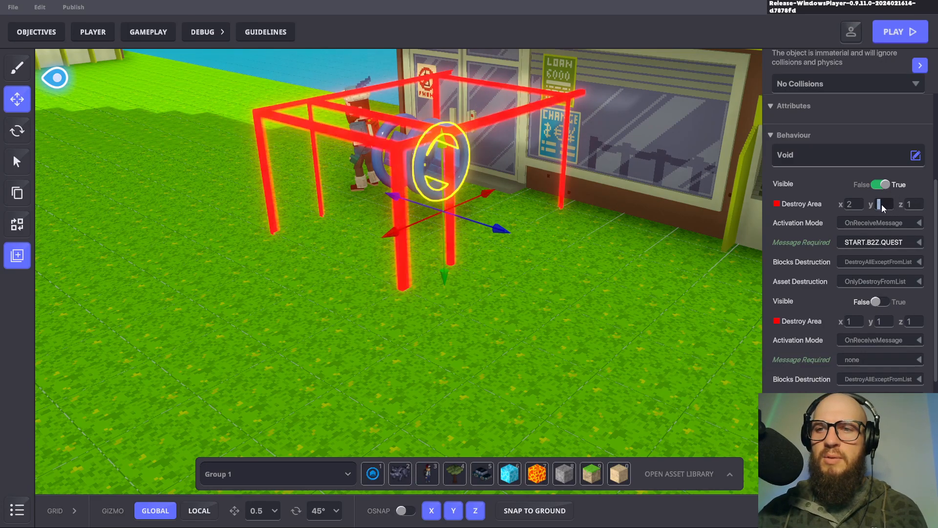
pyautogui.write('2')
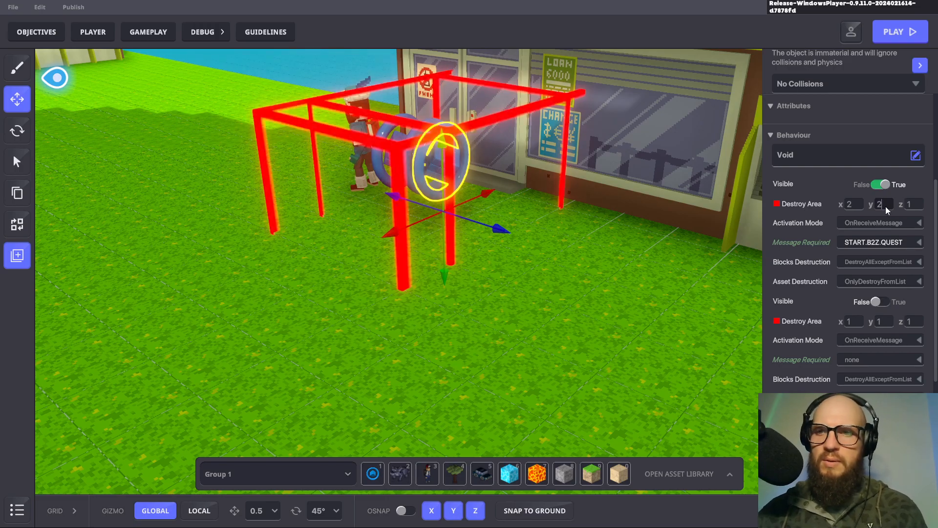
pyautogui.click(910, 208)
pyautogui.write('2')
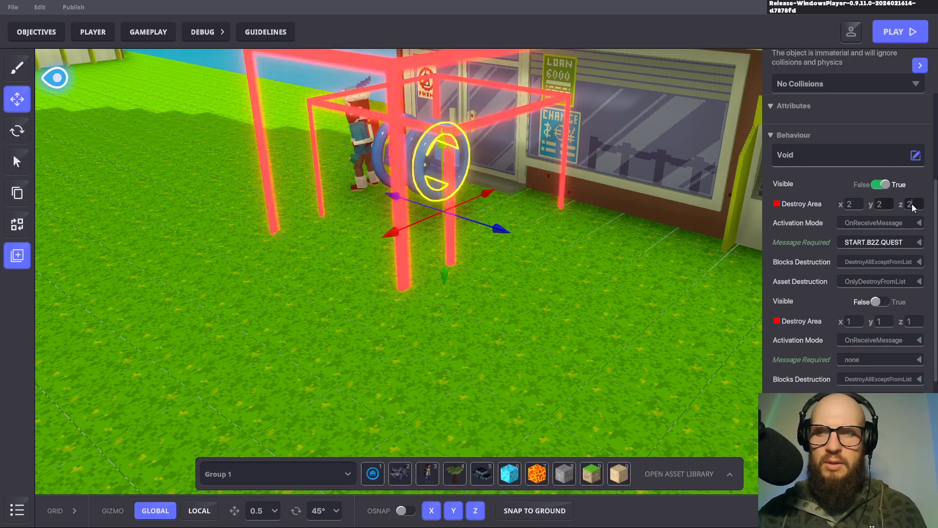
pyautogui.click(604, 253)
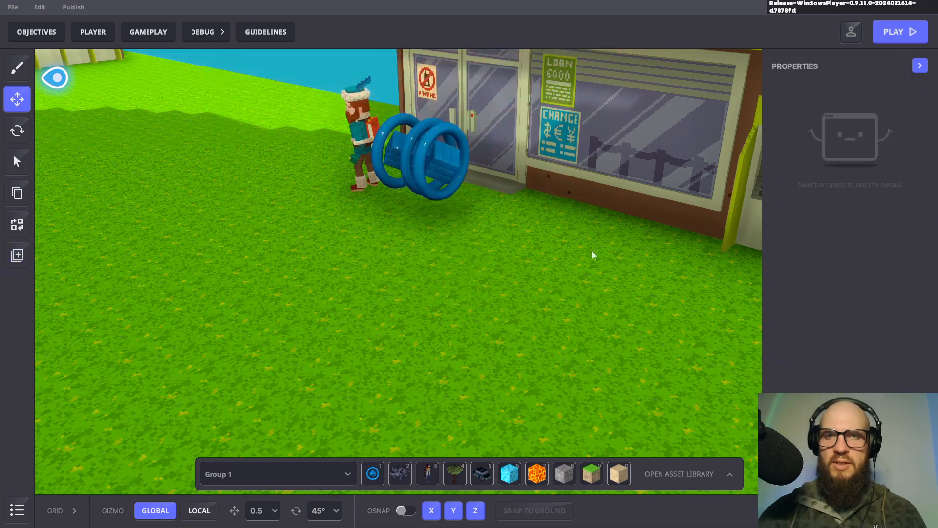
# Reselect the Void Logic Asset, open its logic for editing, and set Message Required to START.B2Z.QUEST
pyautogui.click(439, 163)
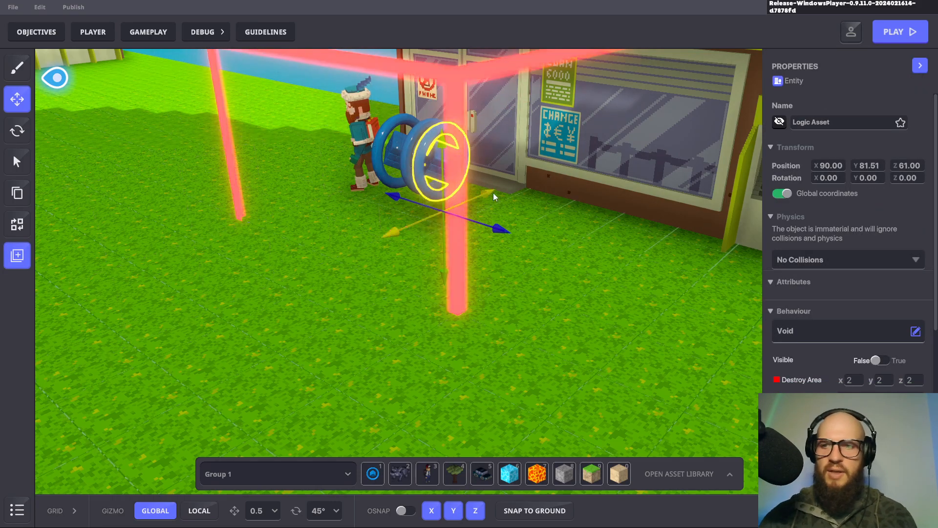
pyautogui.scroll(-3, 820, 339)
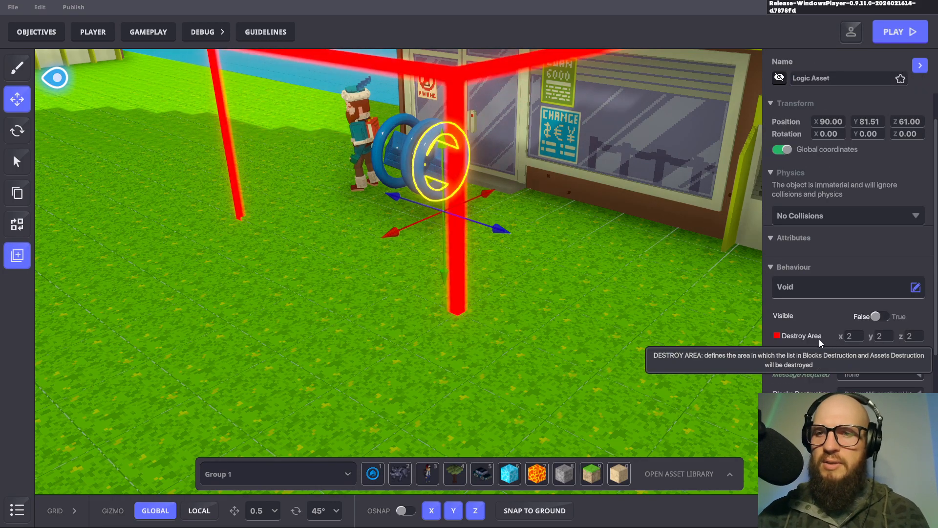
pyautogui.scroll(-1, 820, 342)
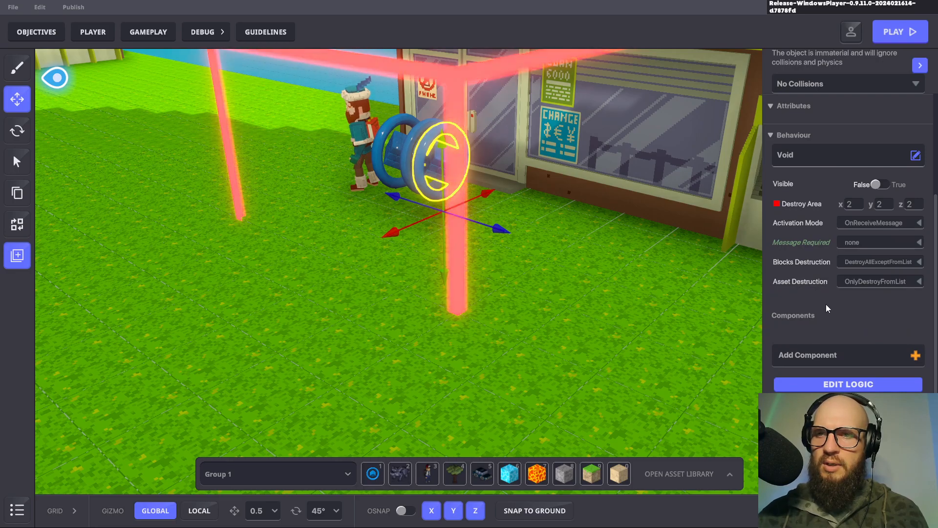
pyautogui.click(837, 382)
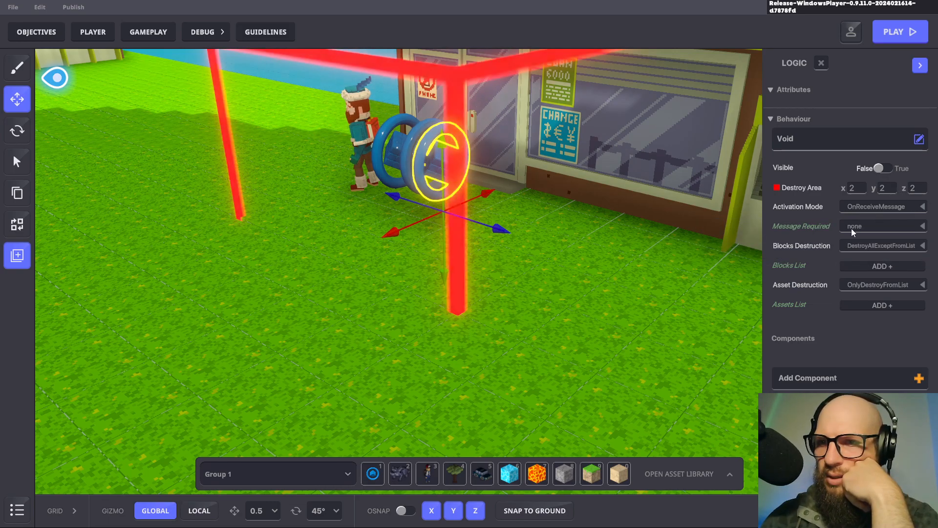
pyautogui.click(875, 225)
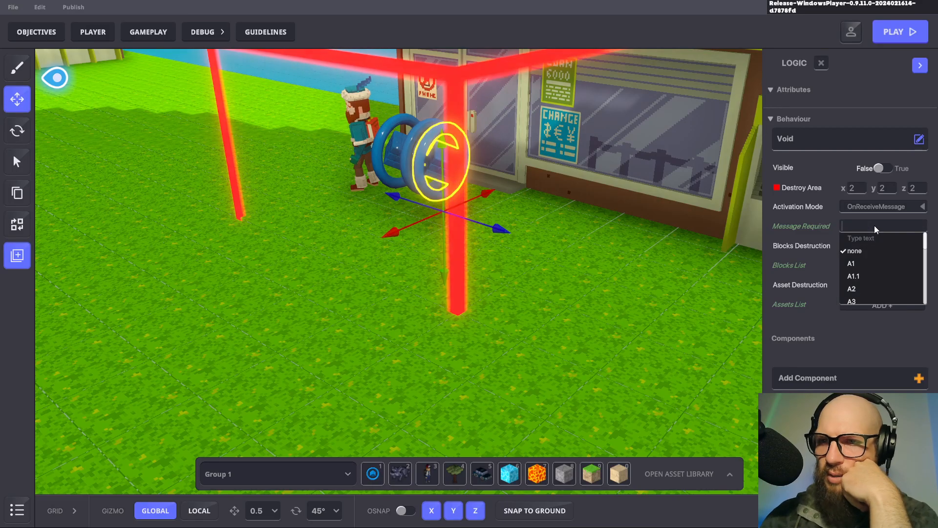
pyautogui.write('STAR')
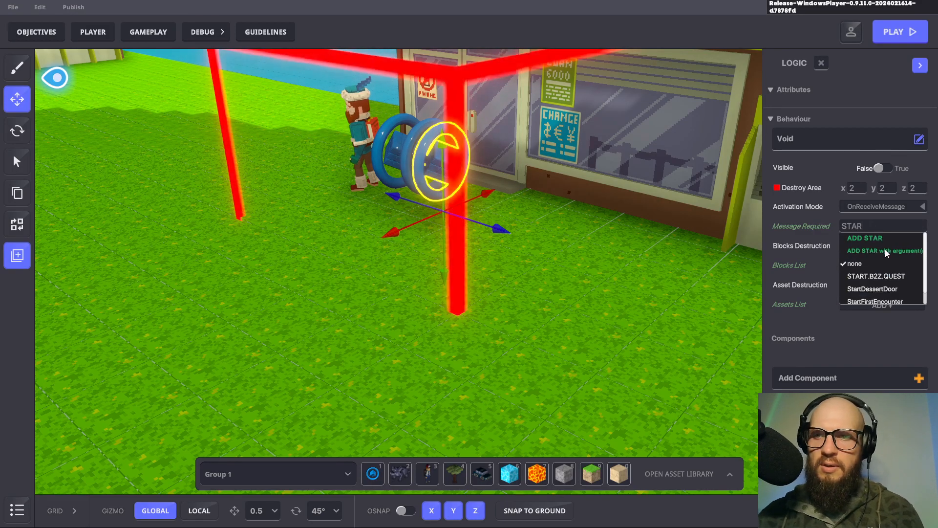
pyautogui.click(882, 277)
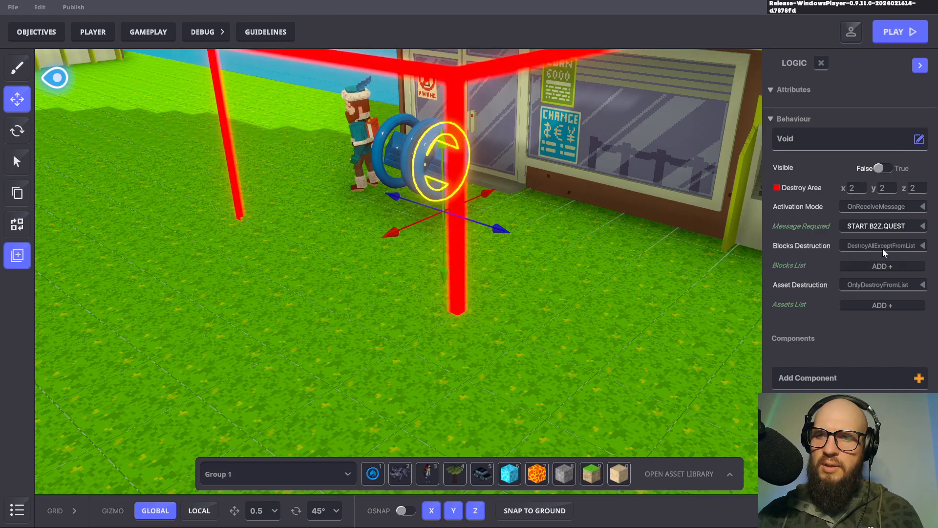
# Set the Void behaviour's Blocks Destruction to DontDestroy
pyautogui.click(920, 247)
pyautogui.click(920, 246)
pyautogui.click(920, 247)
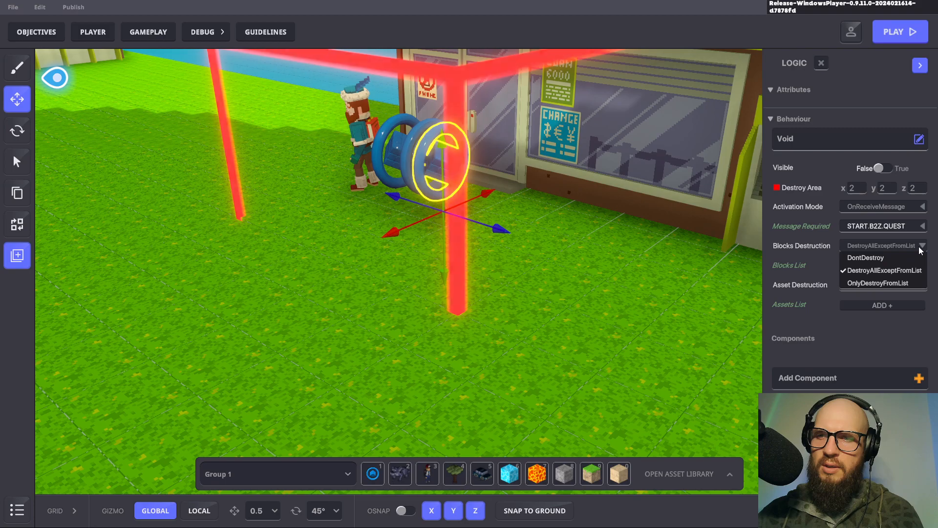
pyautogui.click(878, 259)
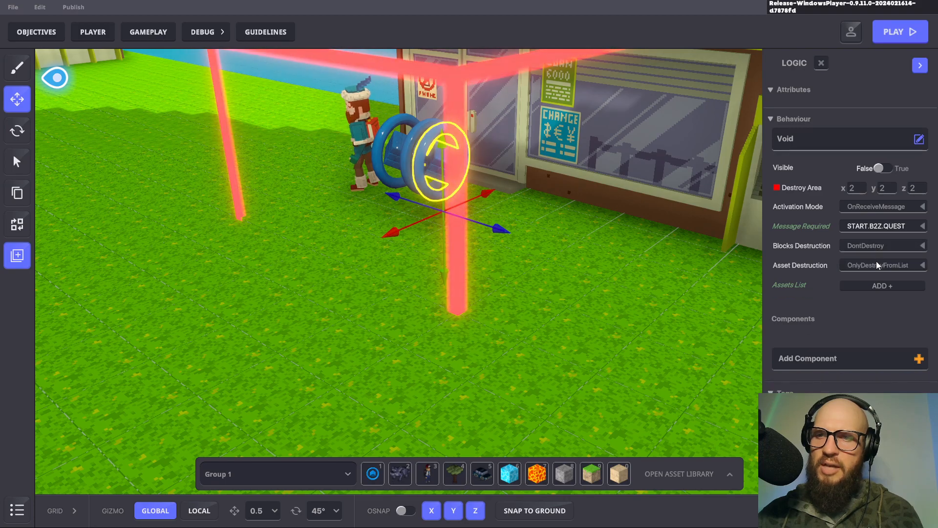
# Keep the Void's Asset Destruction at OnlyDestroyFromList and add an empty entry to its Assets List
pyautogui.click(913, 270)
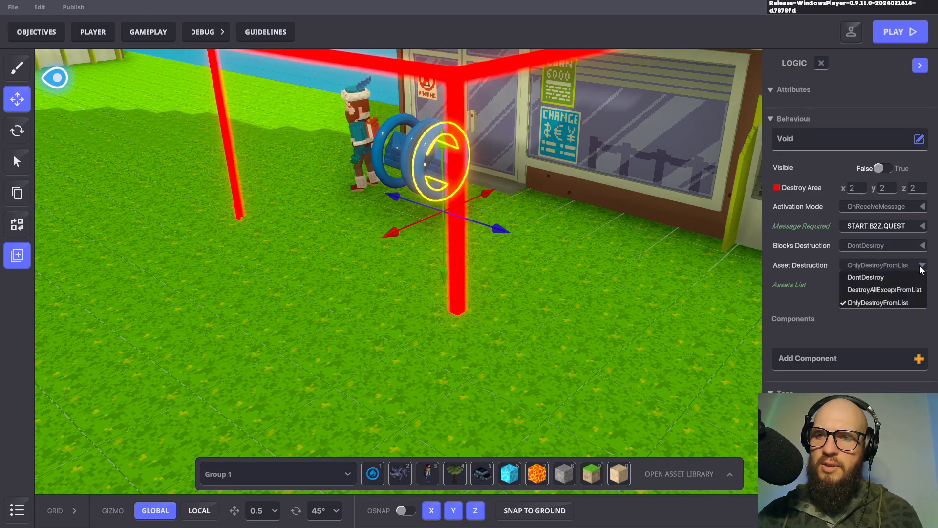
pyautogui.click(920, 268)
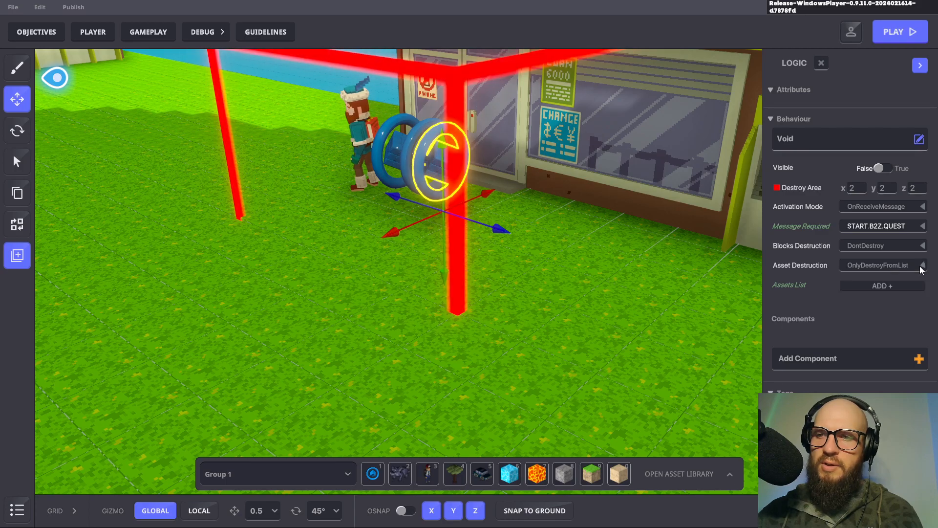
pyautogui.click(882, 286)
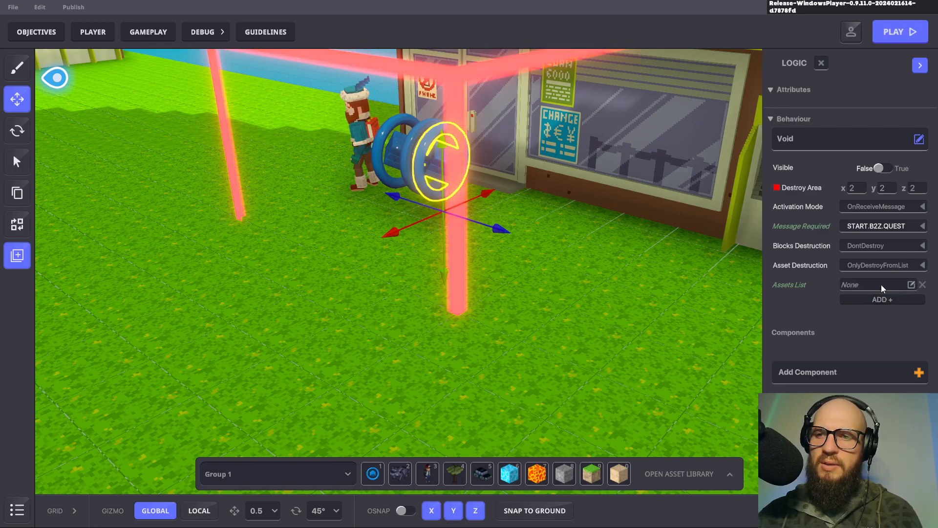
# Search the models for the empty Assets List entry with NPC, clear the search and browse the full model list
pyautogui.click(912, 285)
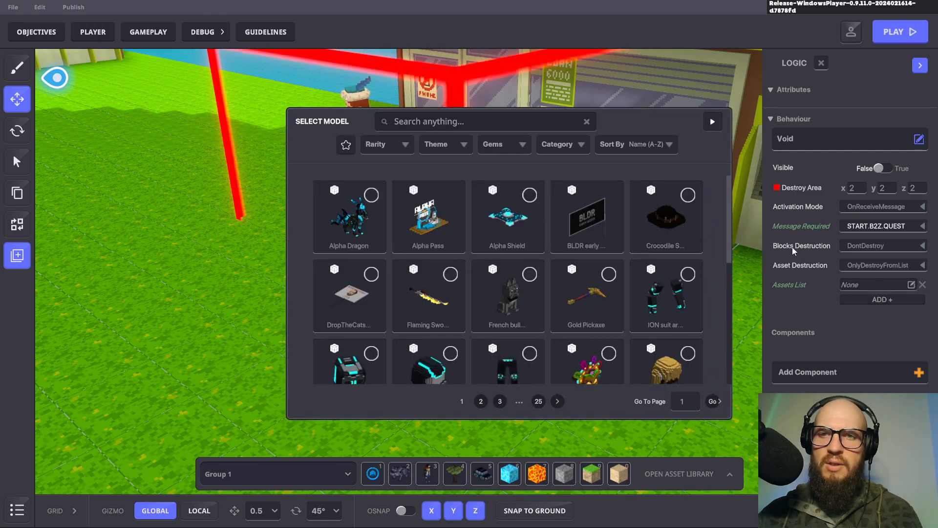
pyautogui.click(448, 127)
pyautogui.write('NP')
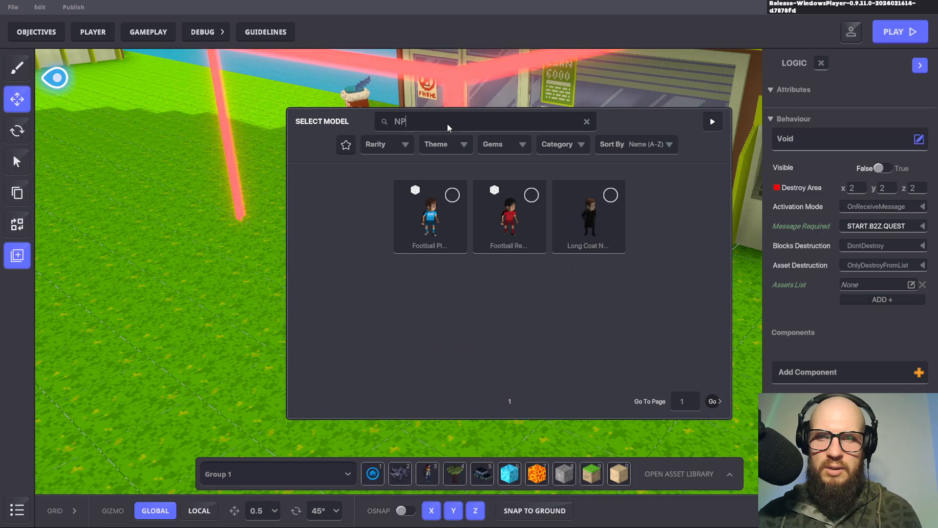
pyautogui.write('C')
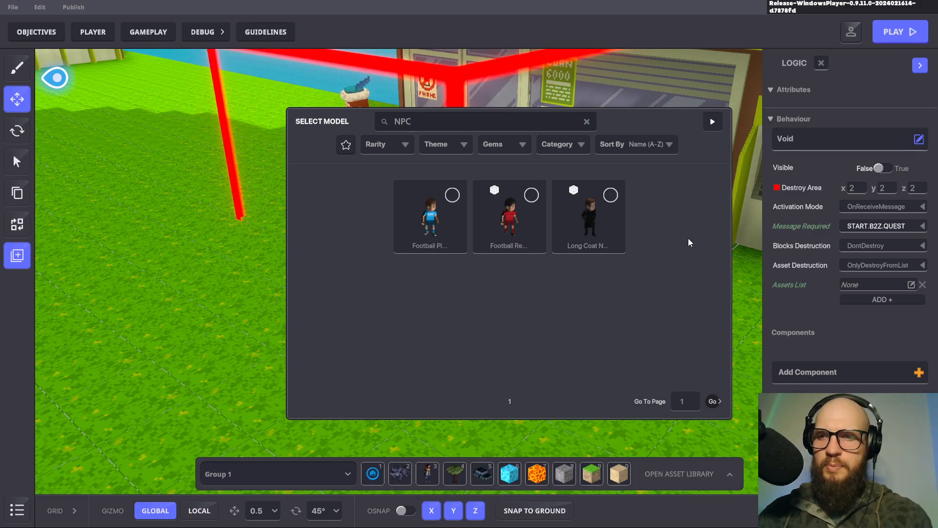
pyautogui.press('BackSpace')
pyautogui.press('BackSpace')
pyautogui.press('BackSpace')
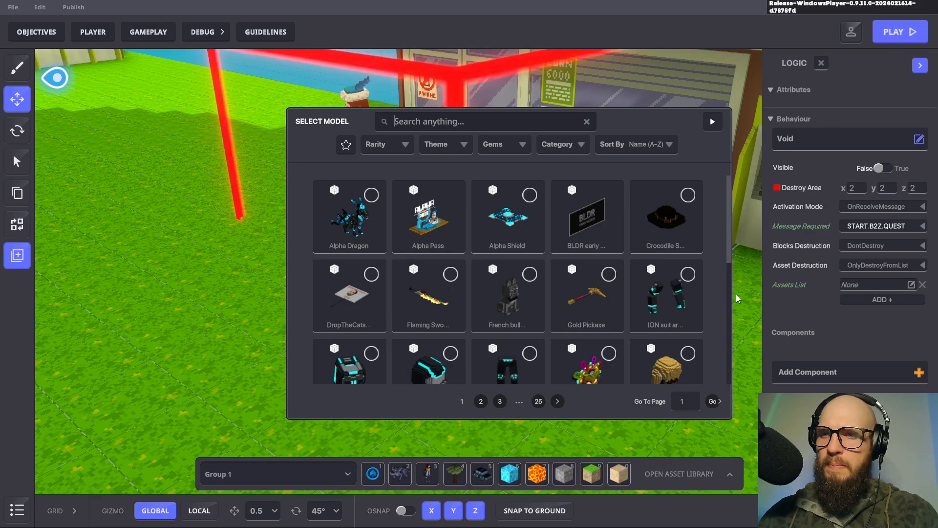
pyautogui.scroll(-4, 593, 272)
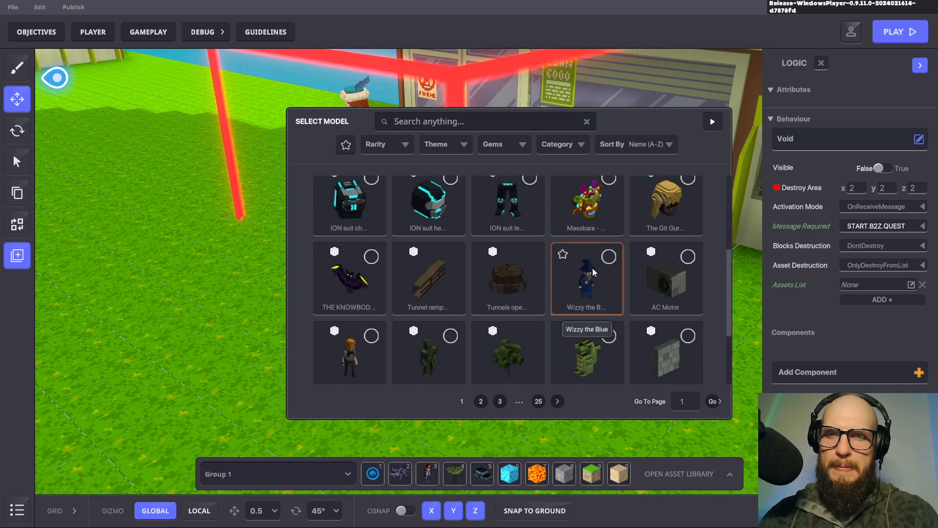
pyautogui.scroll(4, 592, 274)
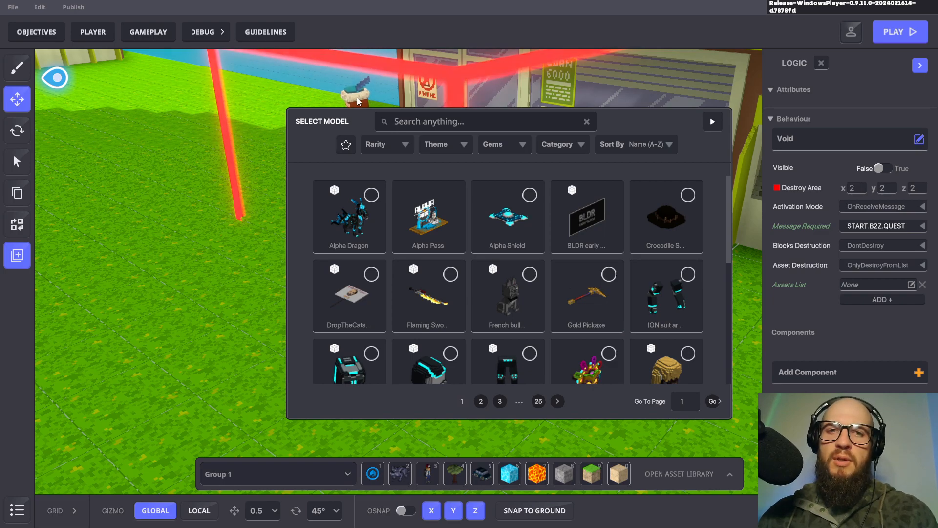
# Close the model selection, inspect the NPC beside the Logic Asset, and reselect the Logic Asset to review its Asset Destruction options
pyautogui.click(713, 123)
pyautogui.click(357, 110)
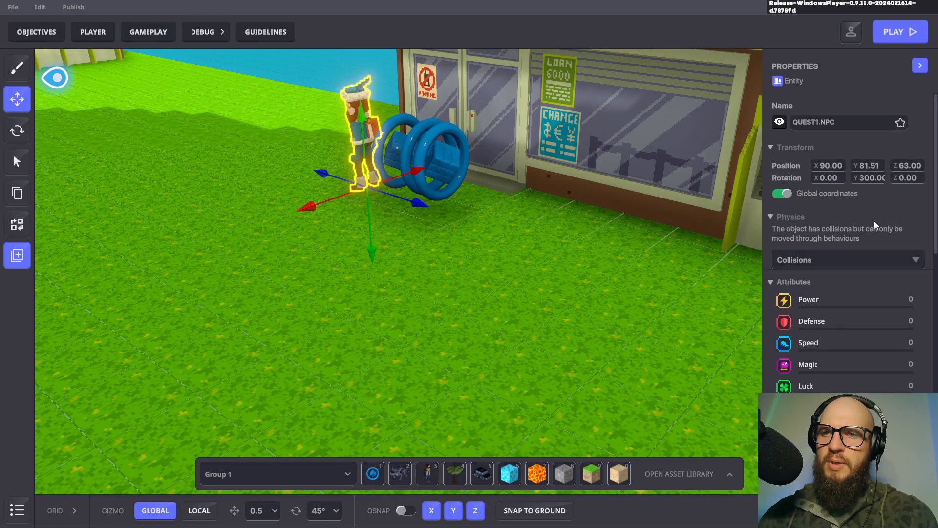
pyautogui.click(440, 161)
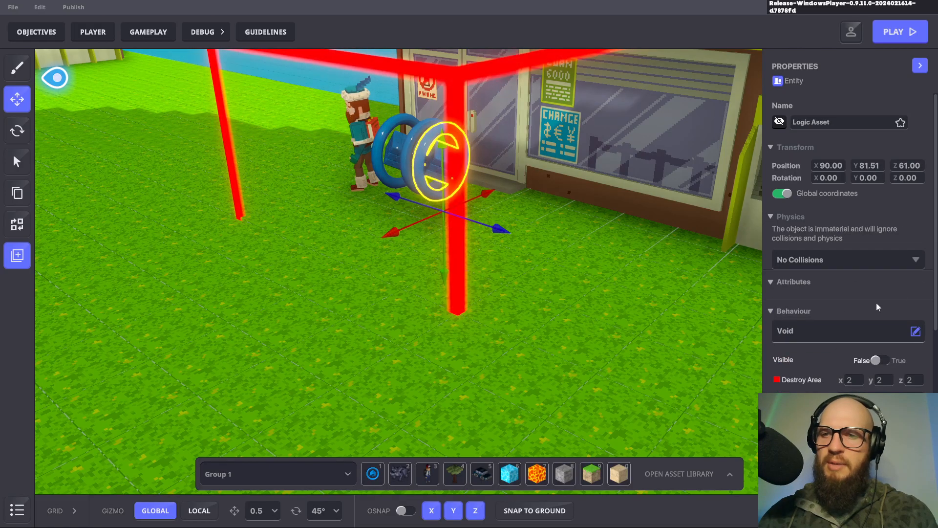
pyautogui.scroll(-3, 897, 381)
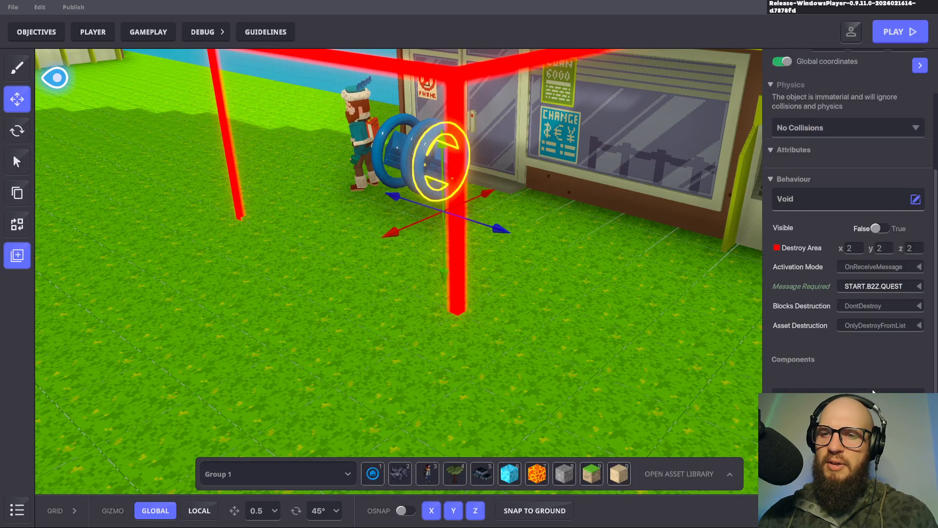
pyautogui.click(919, 326)
pyautogui.click(918, 328)
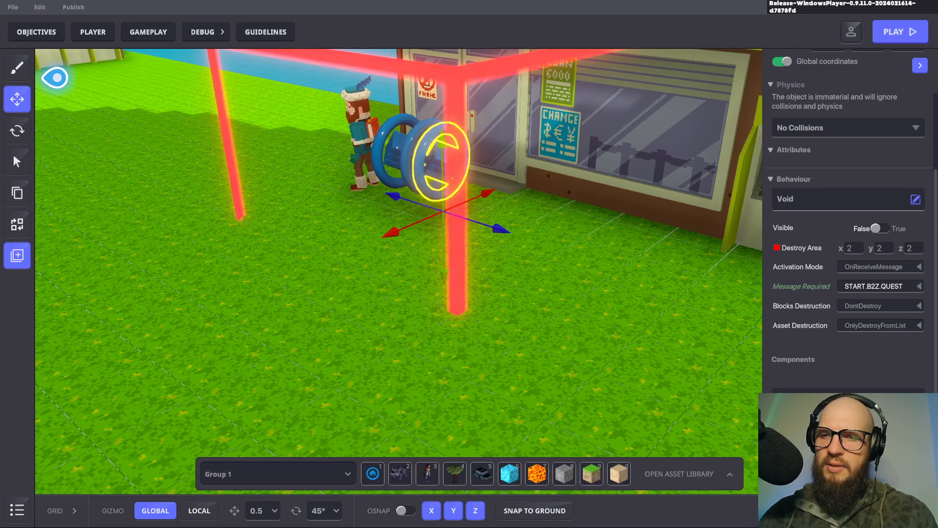
# Reopen the model selection for the Void's Assets List entry, search for QUE and CO, and close it without choosing a model
pyautogui.click(874, 300)
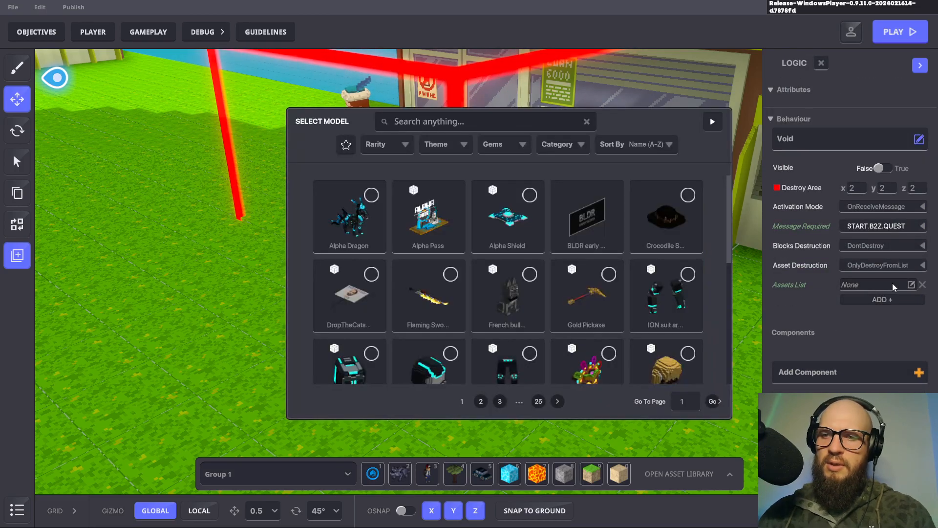
pyautogui.click(446, 122)
pyautogui.write('QUE')
pyautogui.press('BackSpace')
pyautogui.press('BackSpace')
pyautogui.press('BackSpace')
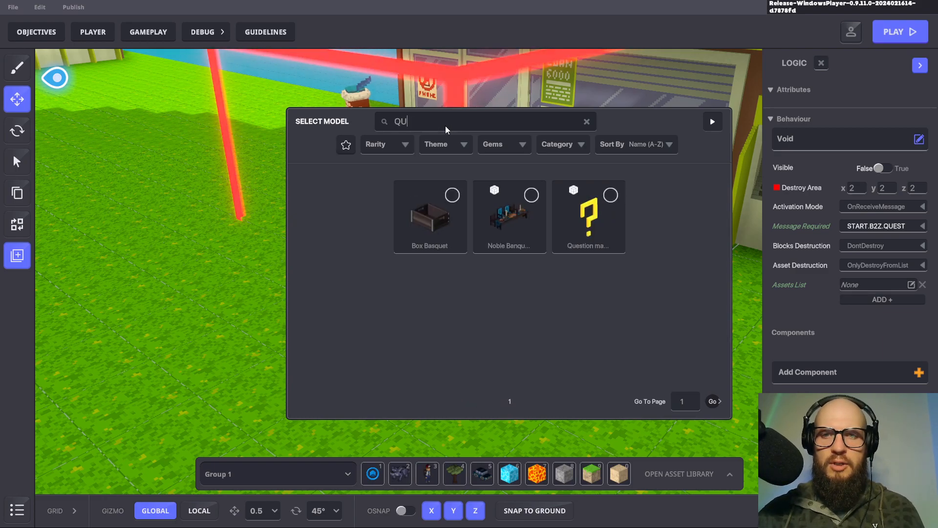
pyautogui.write('CO')
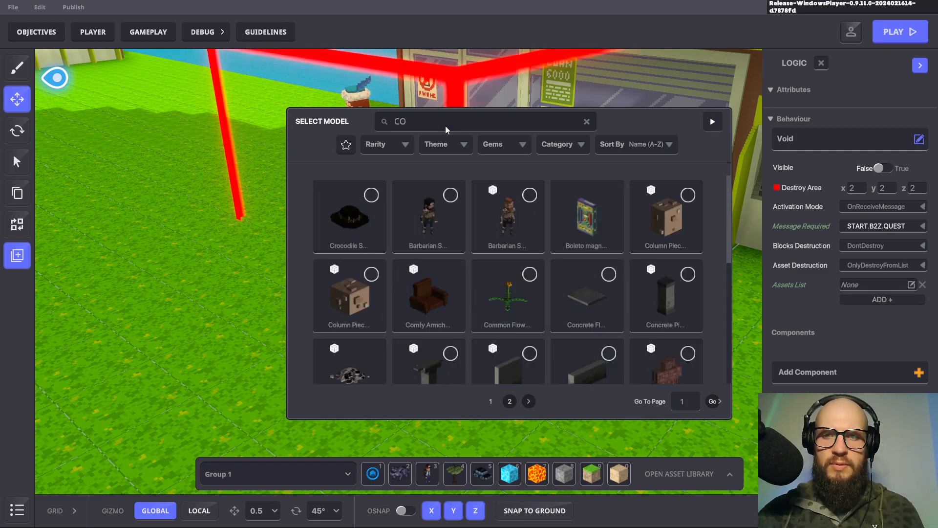
pyautogui.press('BackSpace')
pyautogui.press('BackSpace')
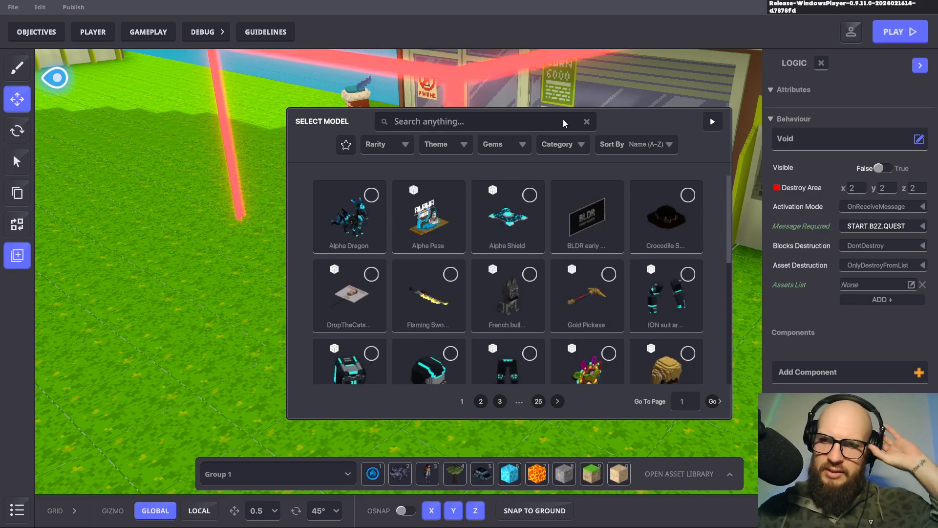
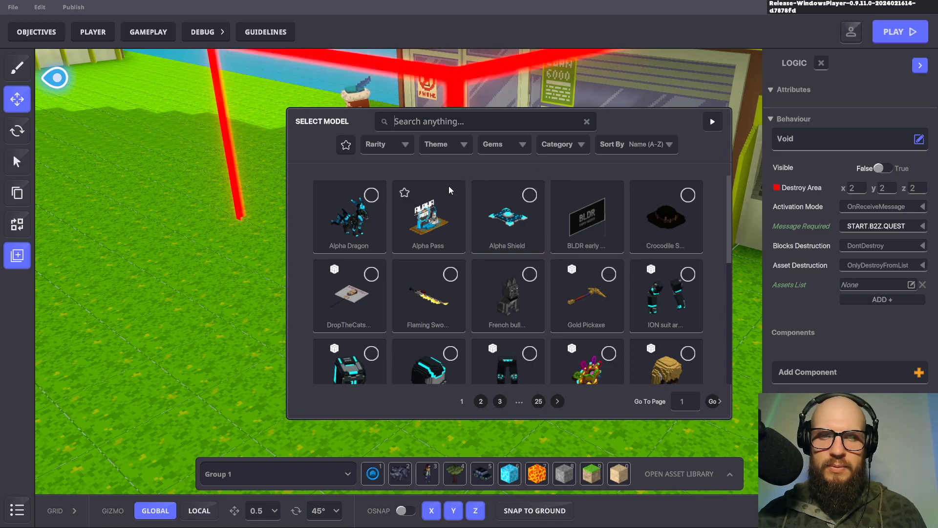
pyautogui.scroll(-5, 470, 210)
pyautogui.click(712, 123)
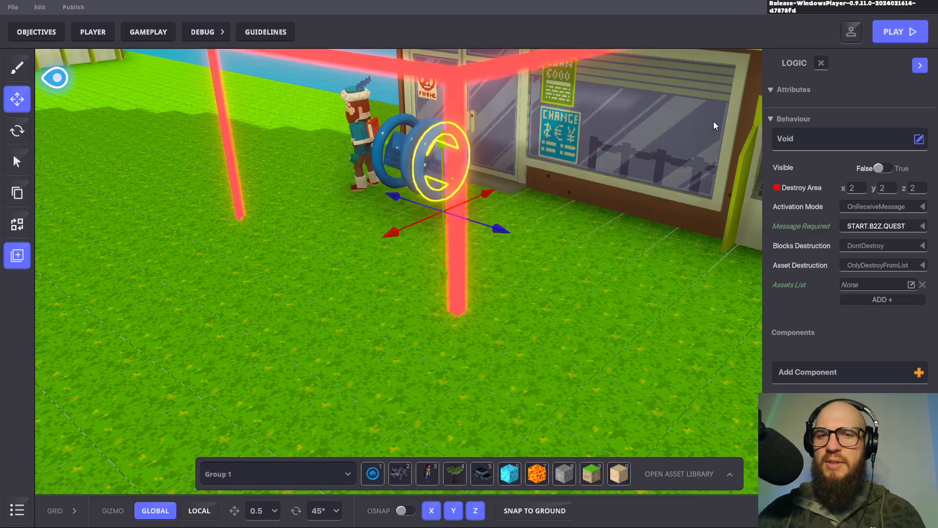
# Open the behaviour selection for the Logic Asset, read the descriptions around Healer, Melee Enemy and Void, and close it unchanged
pyautogui.click(848, 140)
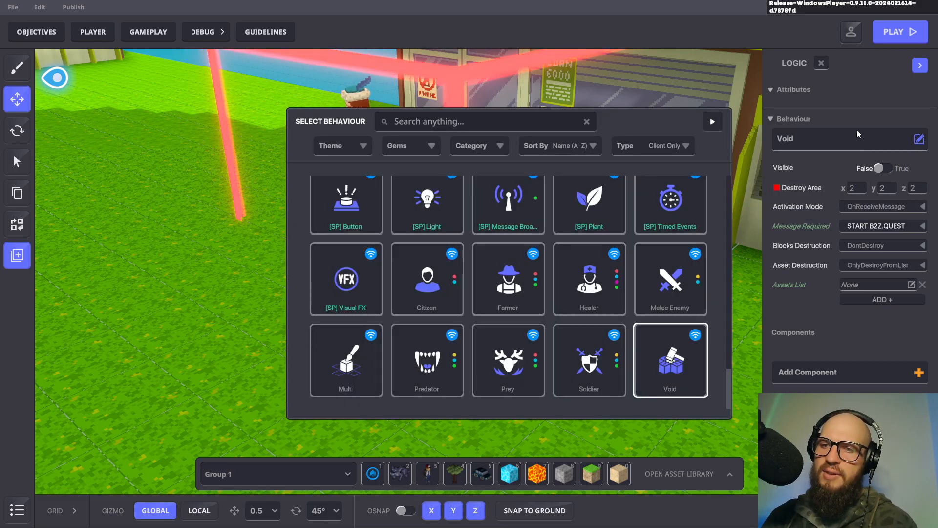
pyautogui.moveTo(658, 327)
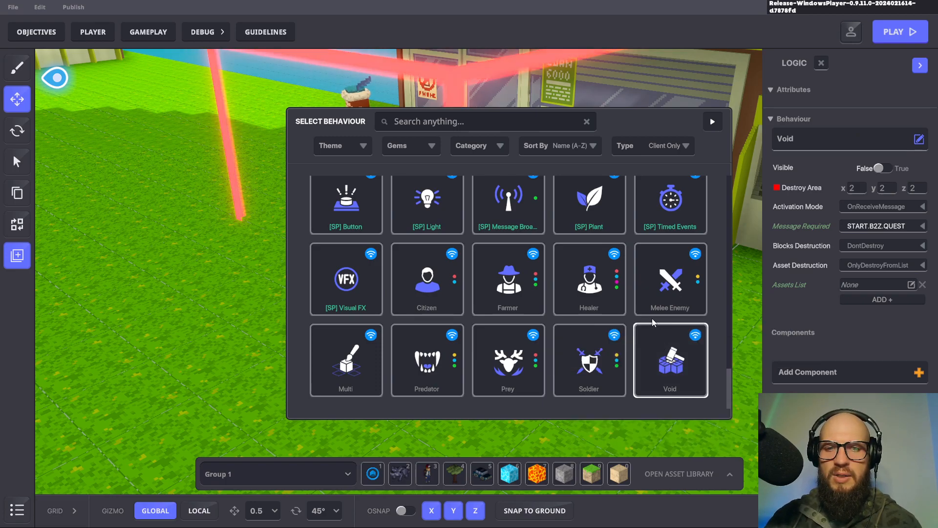
pyautogui.moveTo(652, 302)
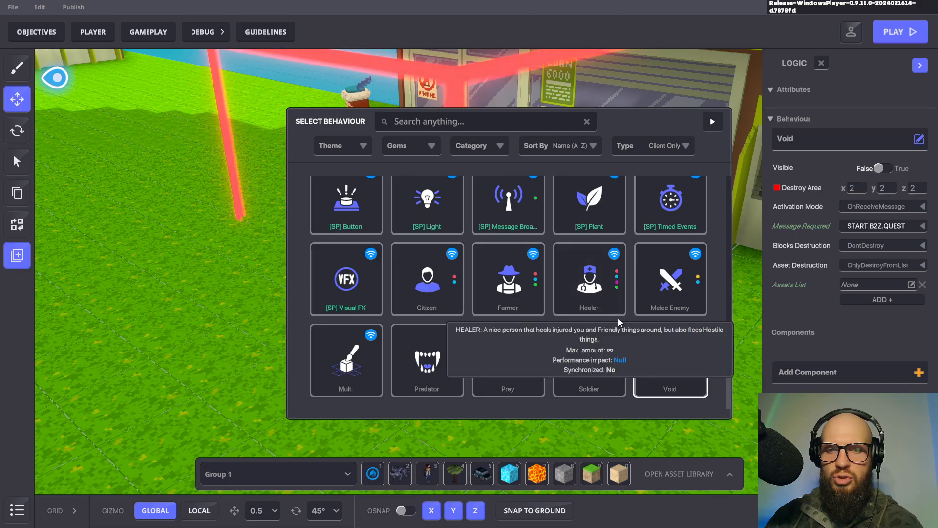
pyautogui.moveTo(620, 391)
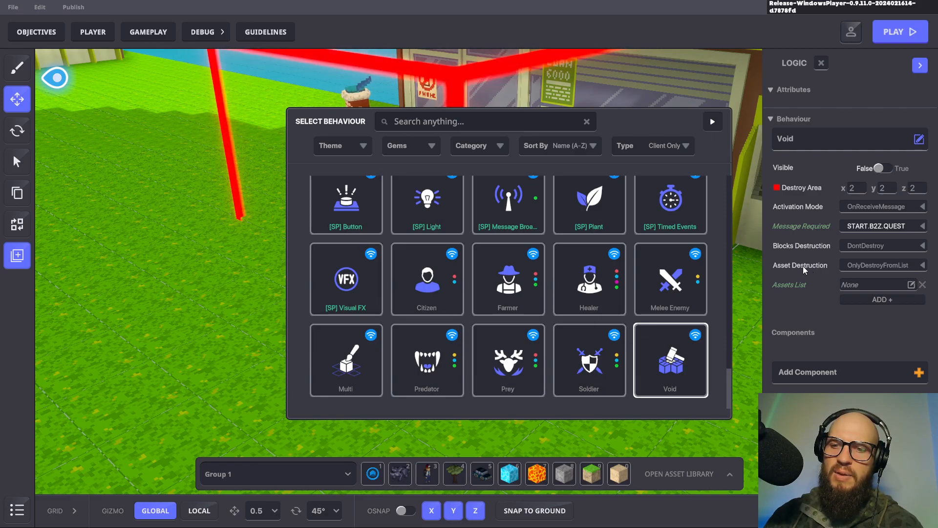
pyautogui.moveTo(670, 257)
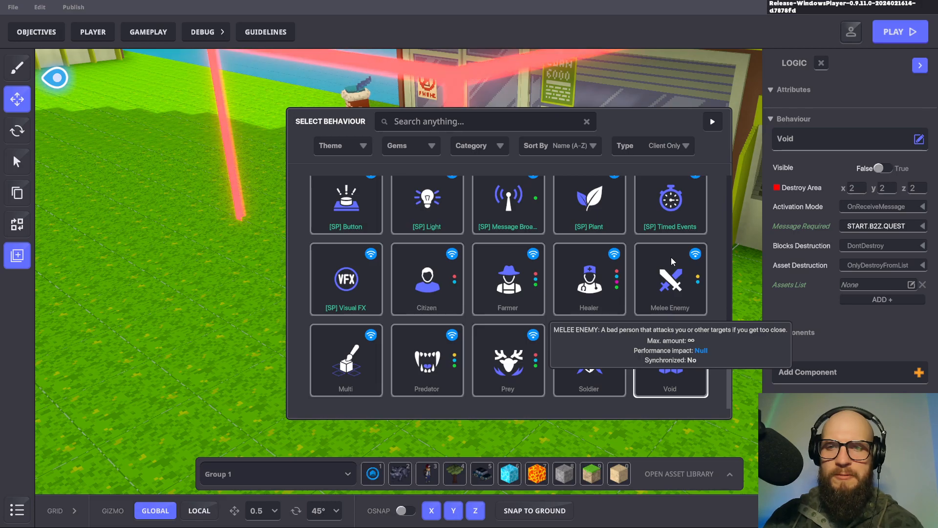
pyautogui.moveTo(636, 364)
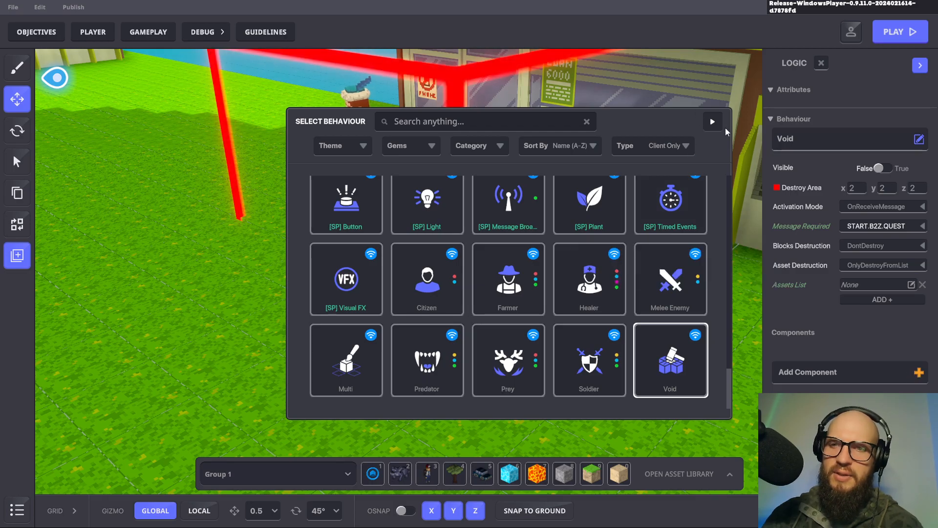
pyautogui.click(713, 122)
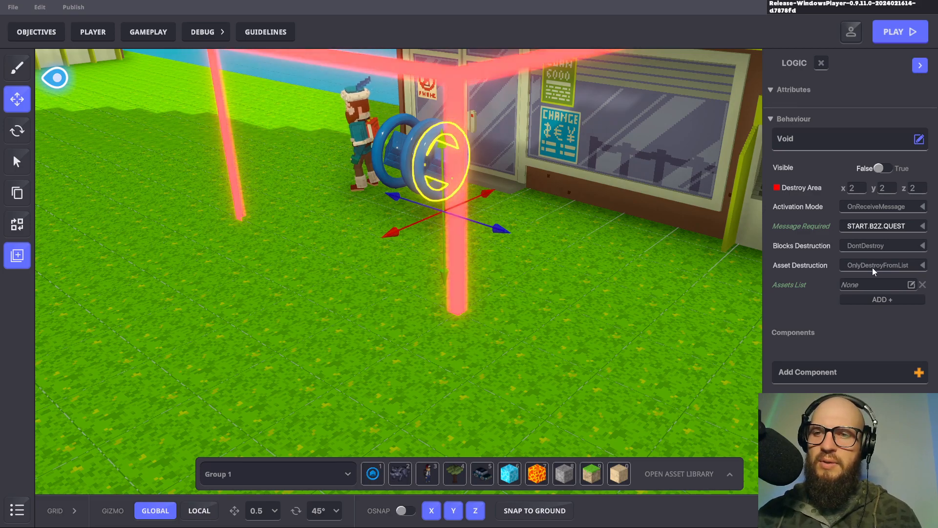
# Browse the models offered for the Assets List entry once more and leave the entry empty
pyautogui.click(911, 285)
pyautogui.scroll(-2, 587, 352)
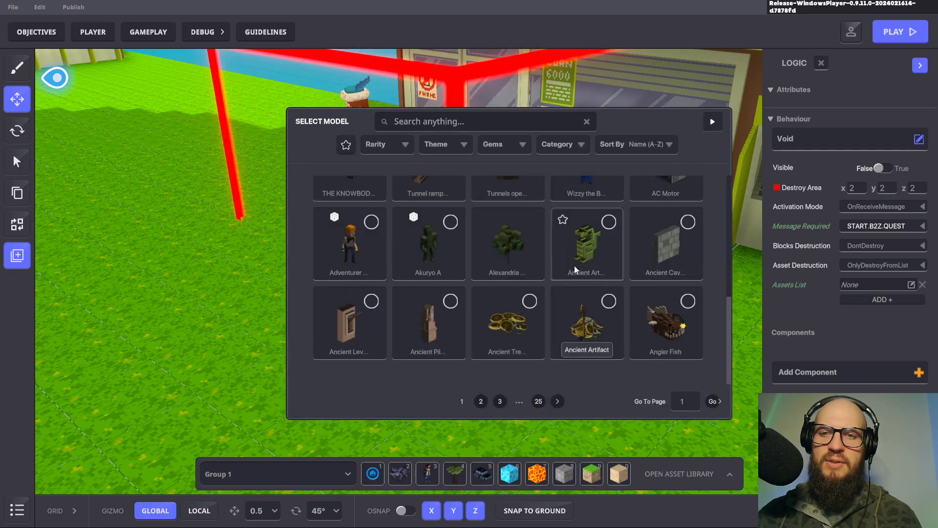
pyautogui.scroll(5, 513, 290)
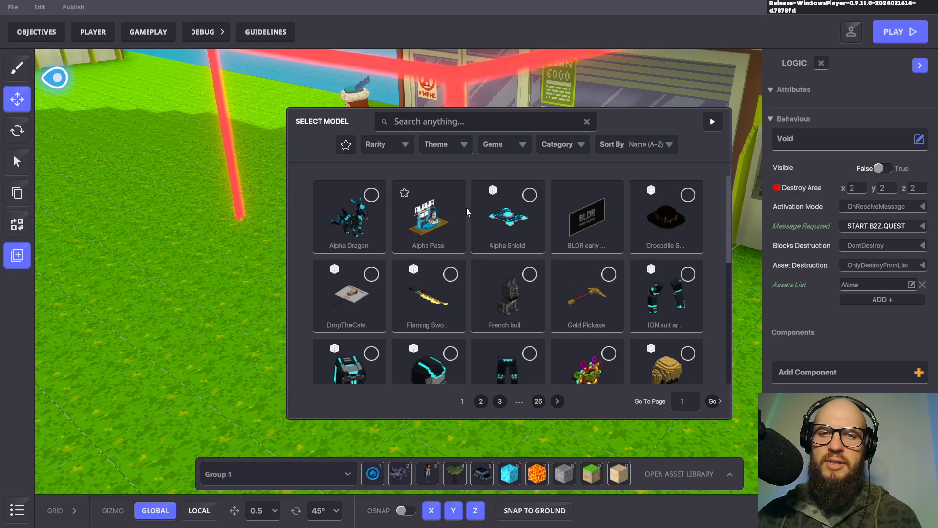
pyautogui.click(713, 122)
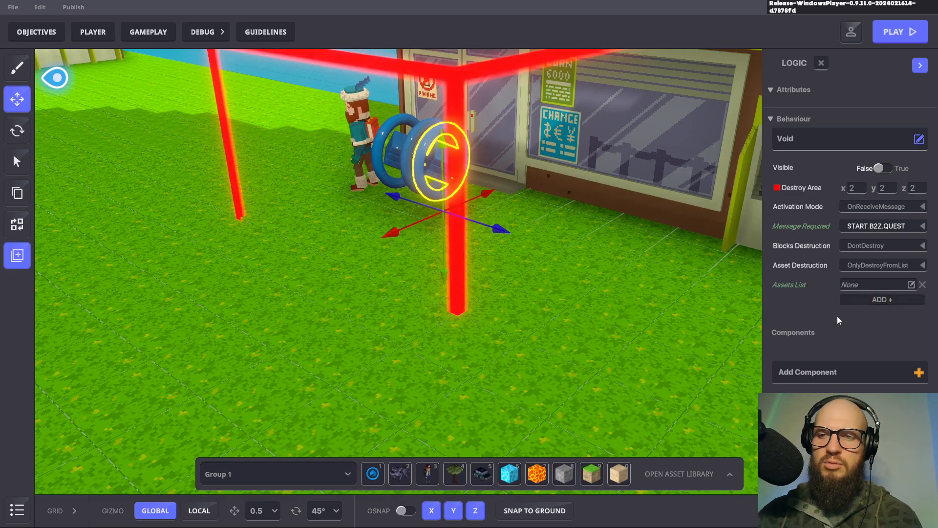
# Examine the components that can be added to the Logic Asset and close the selection without adding one
pyautogui.click(825, 377)
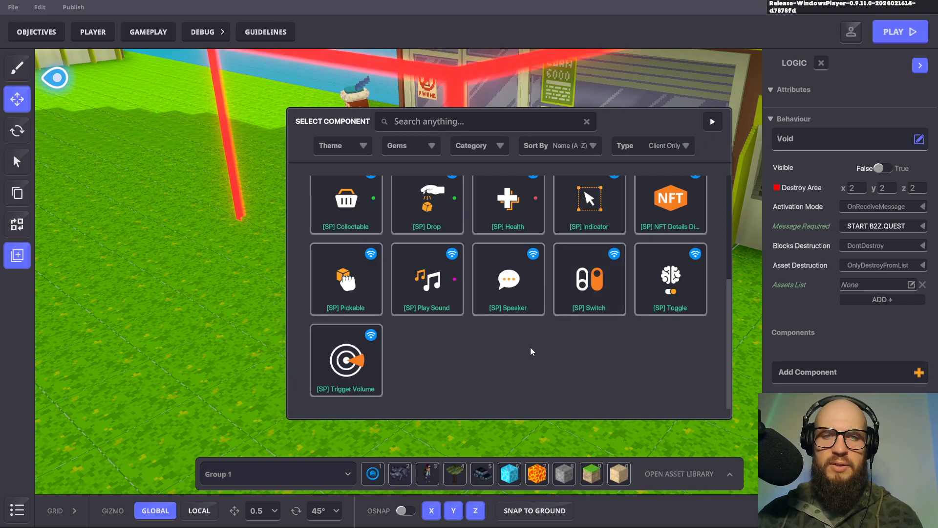
pyautogui.scroll(1, 513, 357)
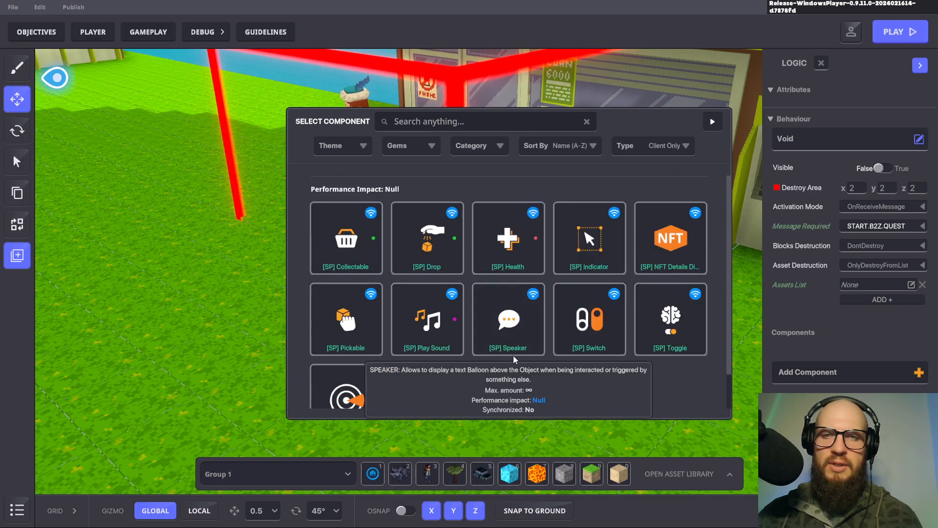
pyautogui.scroll(-1, 514, 355)
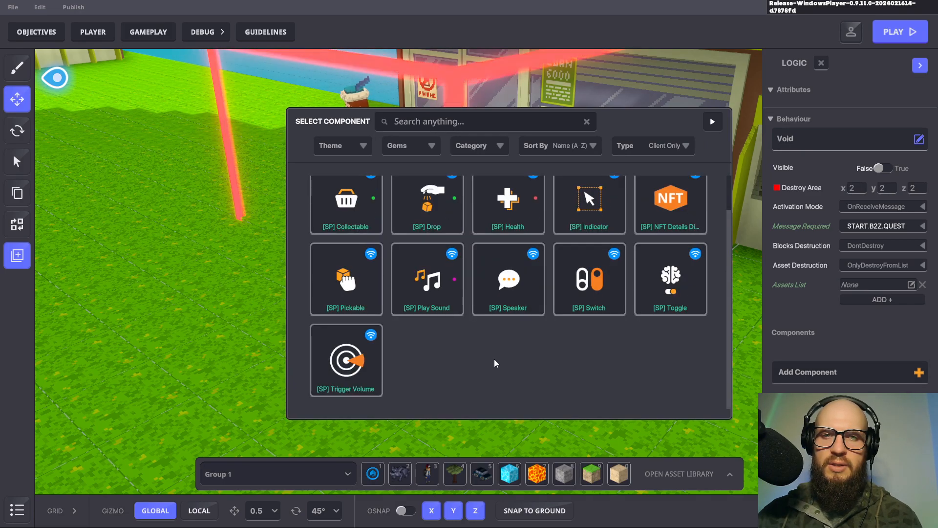
pyautogui.scroll(1, 494, 359)
pyautogui.click(713, 120)
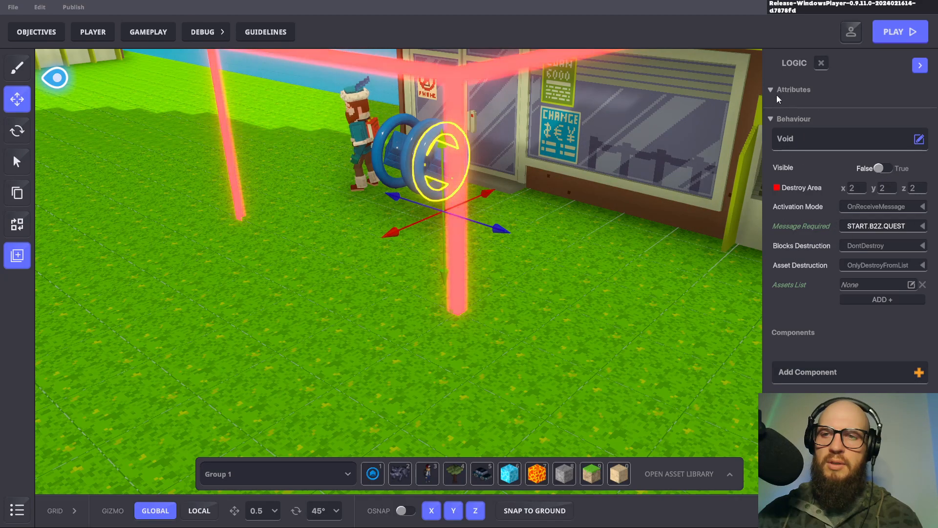
# Review the behaviours available for the Logic Asset and close the selection without replacing Void
pyautogui.click(837, 136)
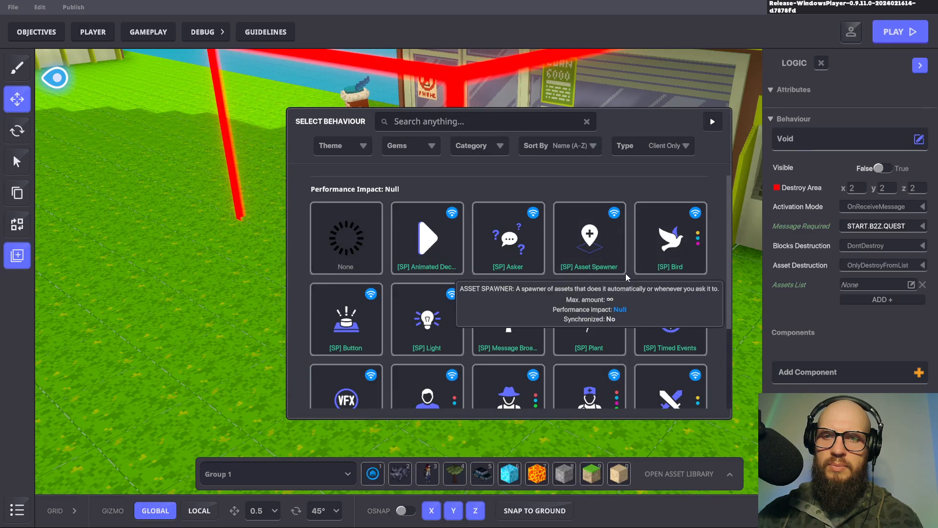
pyautogui.scroll(-2, 628, 279)
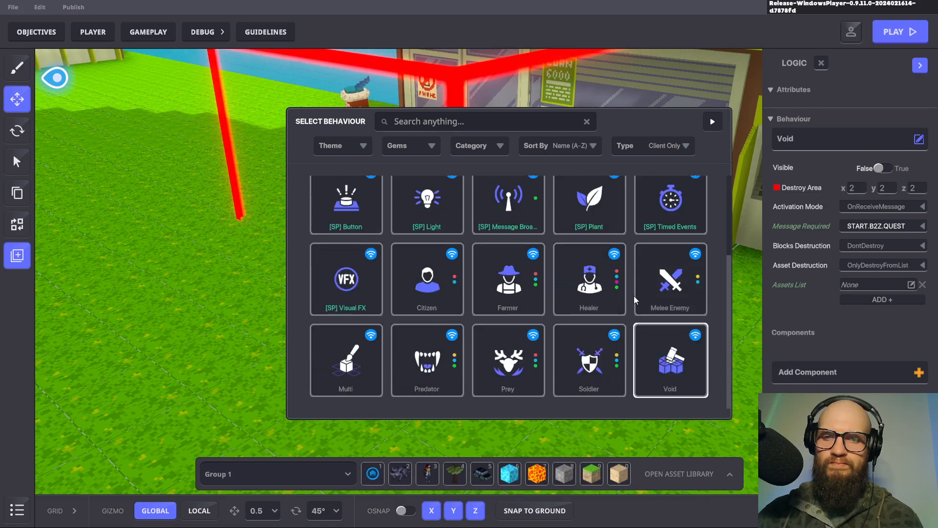
pyautogui.click(712, 123)
pyautogui.click(257, 277)
# Examine the QUEST1.NPC entity's attributes, Asker behaviour, components and tags, and deselect it
pyautogui.click(356, 113)
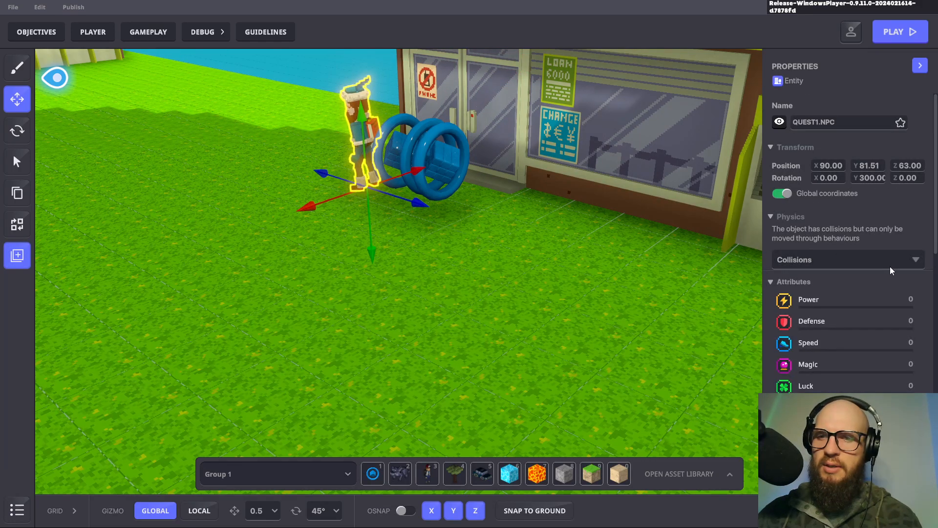
pyautogui.scroll(-4, 884, 271)
pyautogui.scroll(-8, 847, 295)
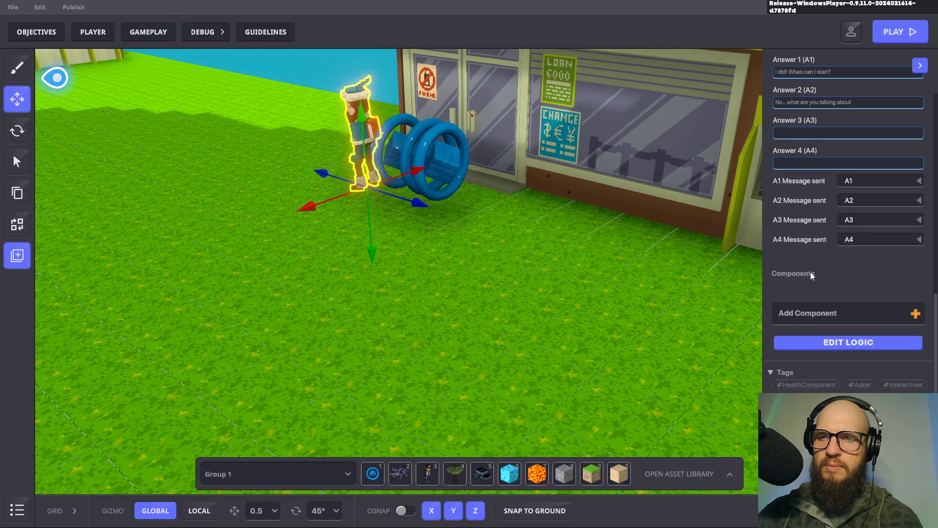
pyautogui.scroll(8, 811, 275)
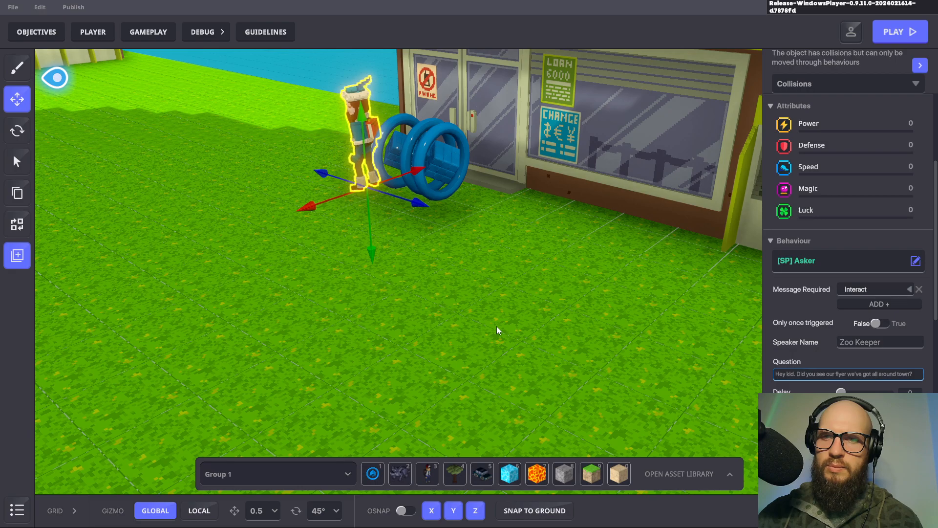
pyautogui.click(434, 316)
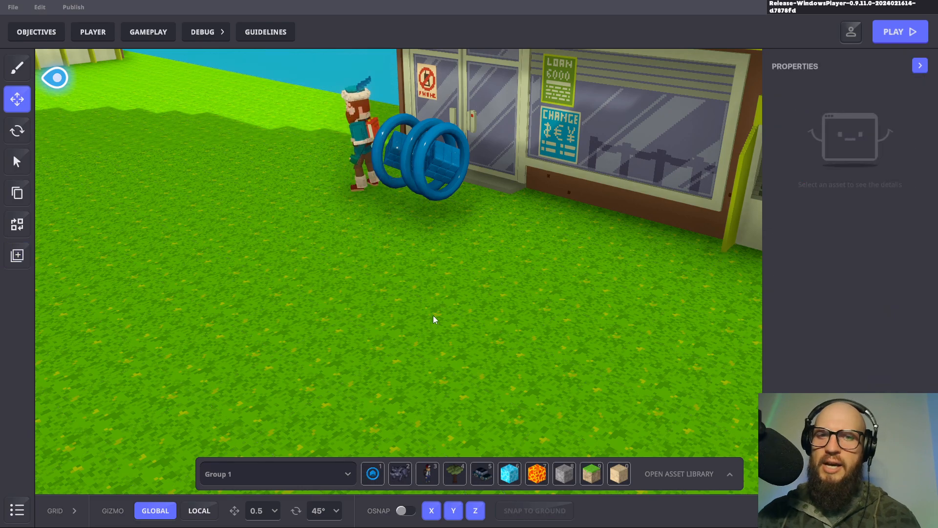
# Delete the Logic Asset with the Void behaviour in front of the quest NPC
pyautogui.click(450, 165)
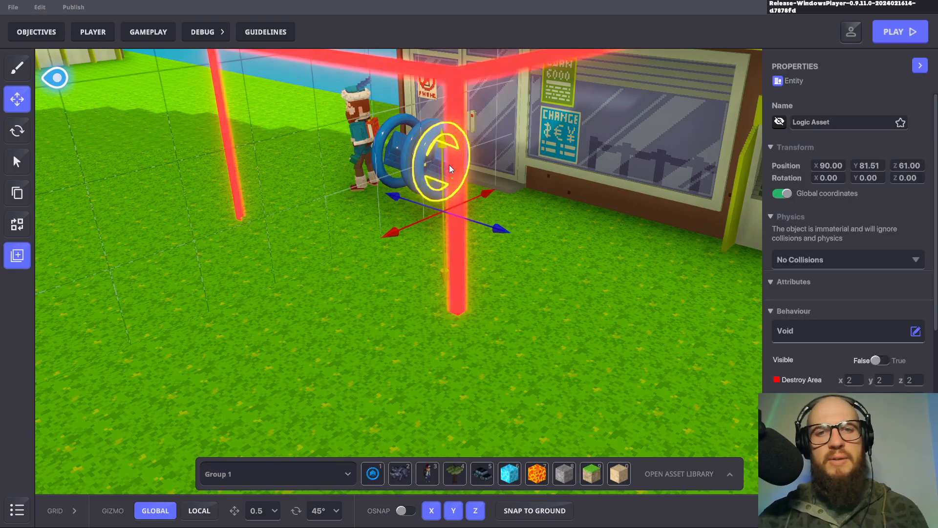
pyautogui.press('Delete')
pyautogui.moveTo(409, 228); pyautogui.dragTo(445, 314, button='right')
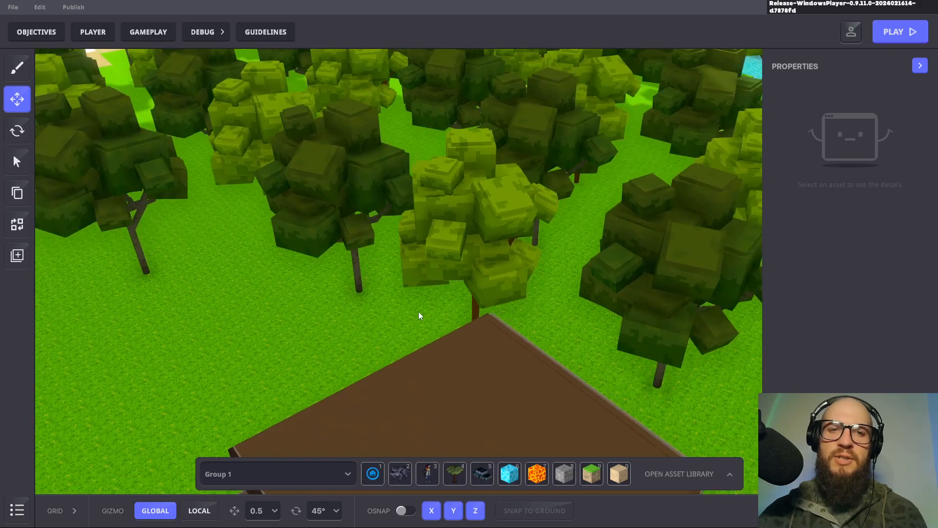
# Open the quest objectives and collapse the A NEW BEGINNING and STOCK UP quests
pyautogui.click(37, 29)
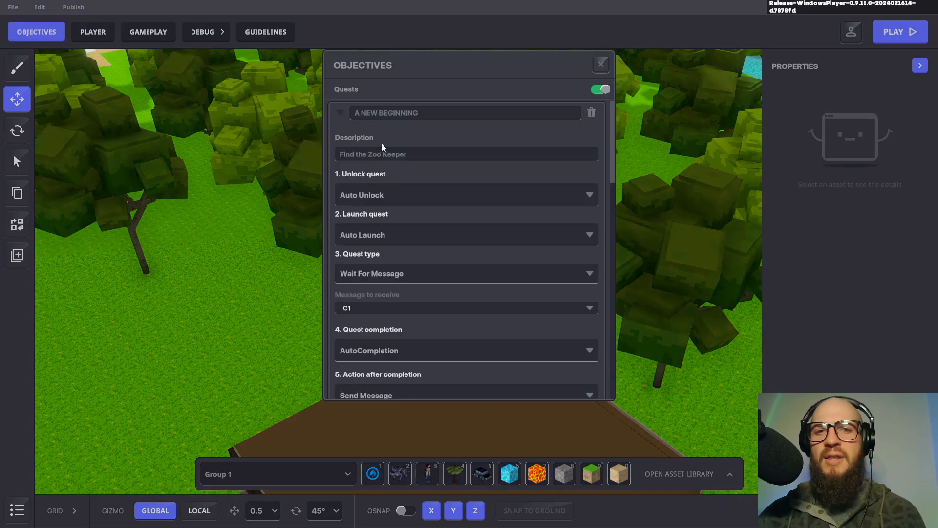
pyautogui.scroll(-5, 384, 149)
pyautogui.scroll(5, 362, 162)
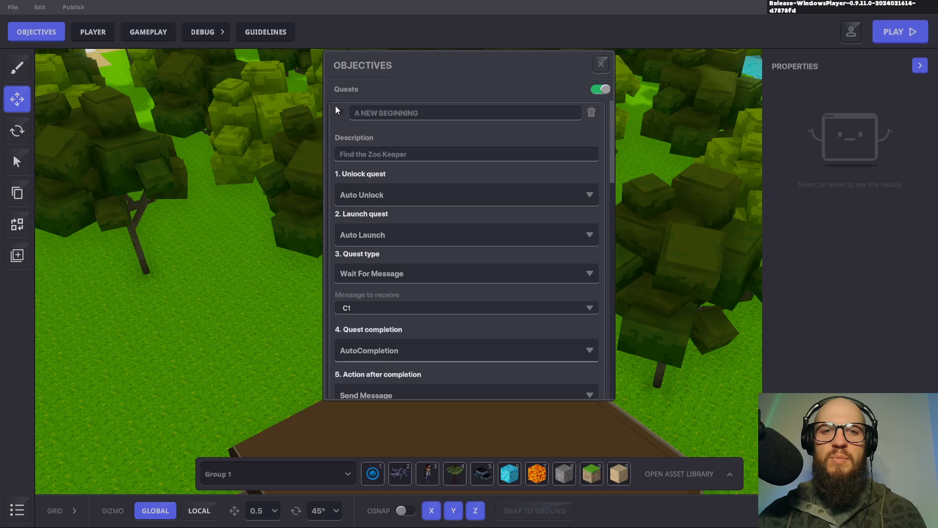
pyautogui.click(336, 110)
pyautogui.click(337, 141)
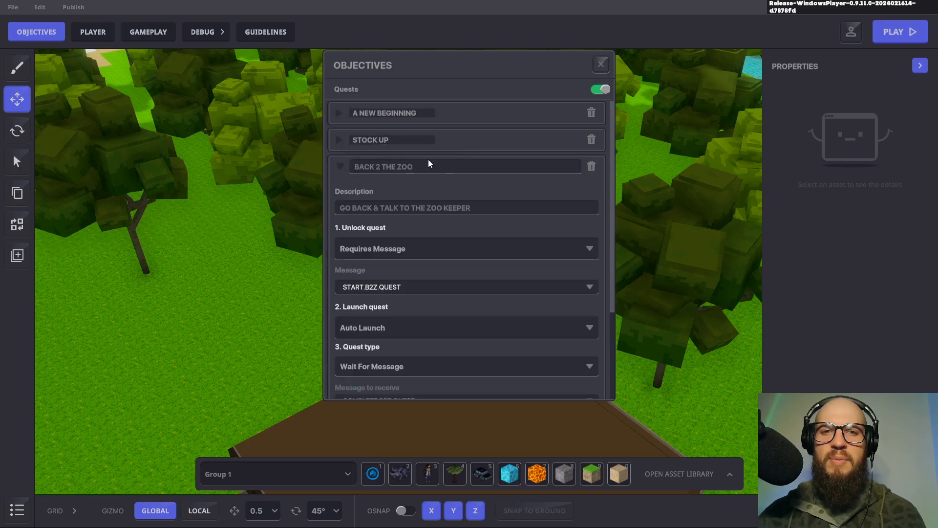
# Rename the BACK 2 THE ZOO quest to OBSERVE SOME VOX
pyautogui.click(397, 166)
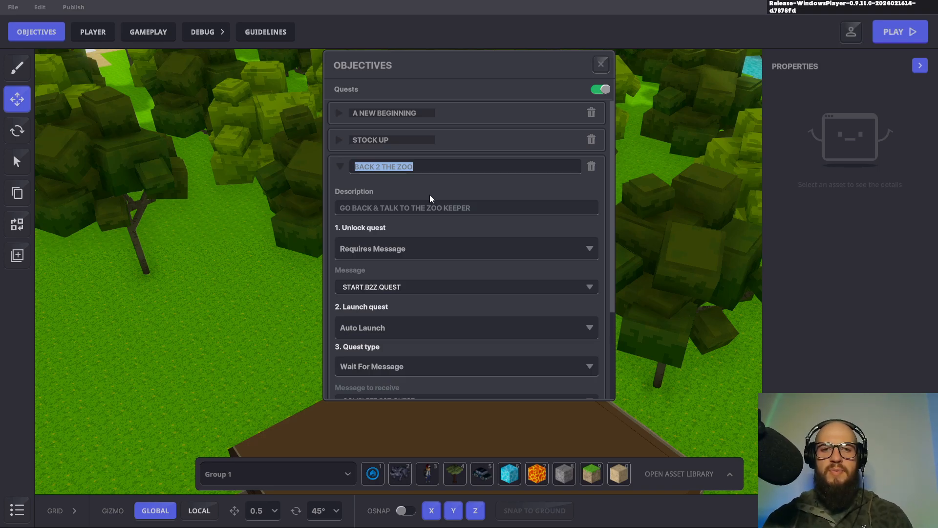
pyautogui.write('OBSERVE')
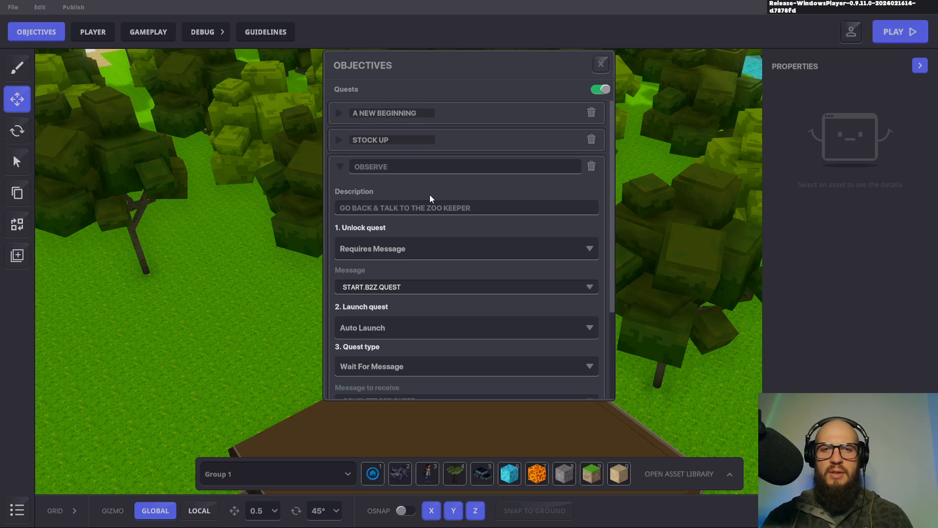
pyautogui.write(' VOX')
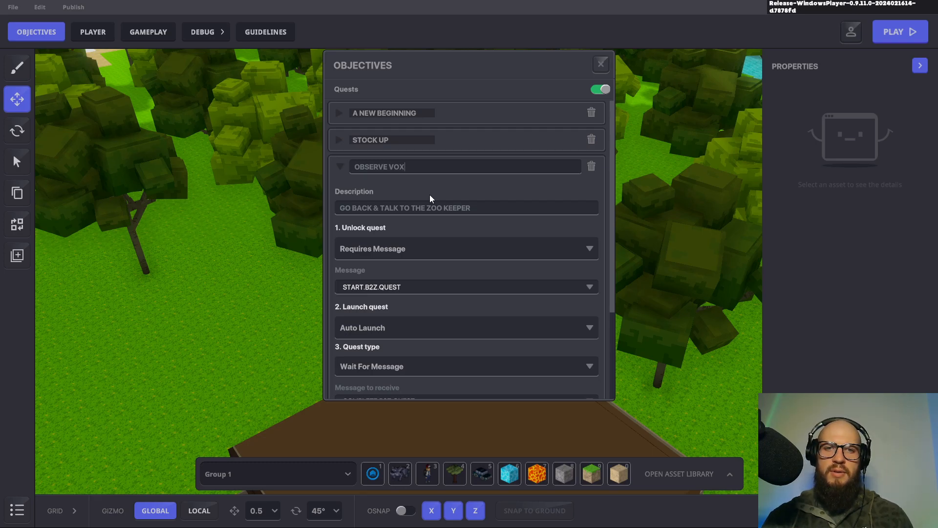
pyautogui.press('BackSpace')
pyautogui.press('BackSpace')
pyautogui.press('BackSpace')
pyautogui.write('SOME')
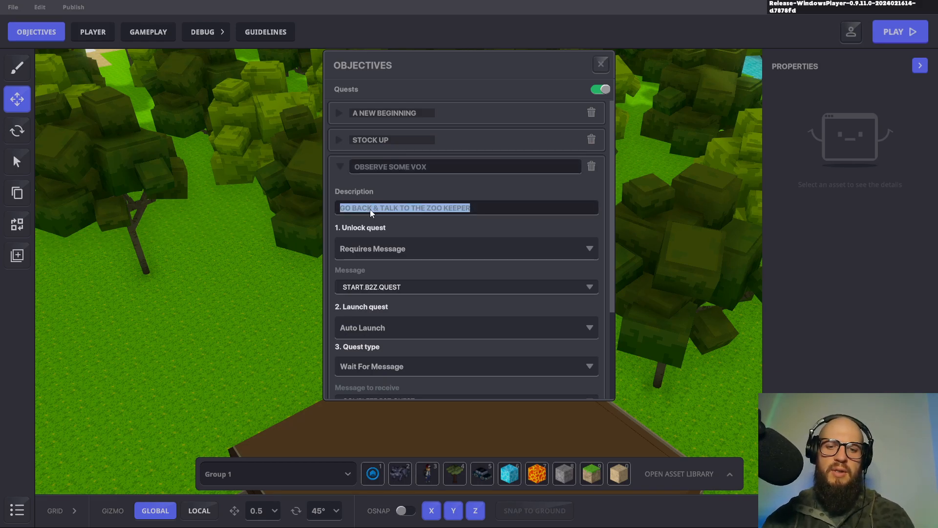
# Set the OBSERVE SOME VOX description to "GO FIND THE 3 HOTSPOTS FOR VOXELMON AND TAKE NOTES"
pyautogui.write('GO FIND')
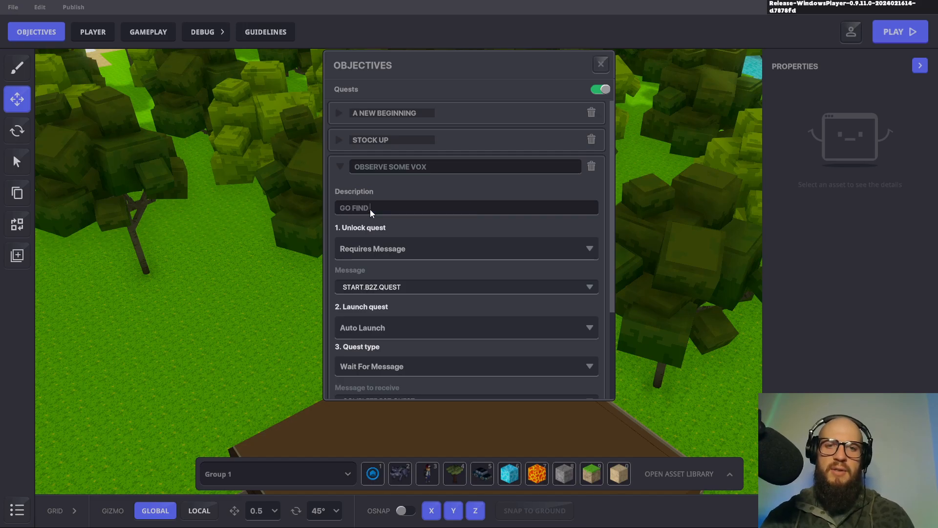
pyautogui.write(' THE 3 HOTSPO')
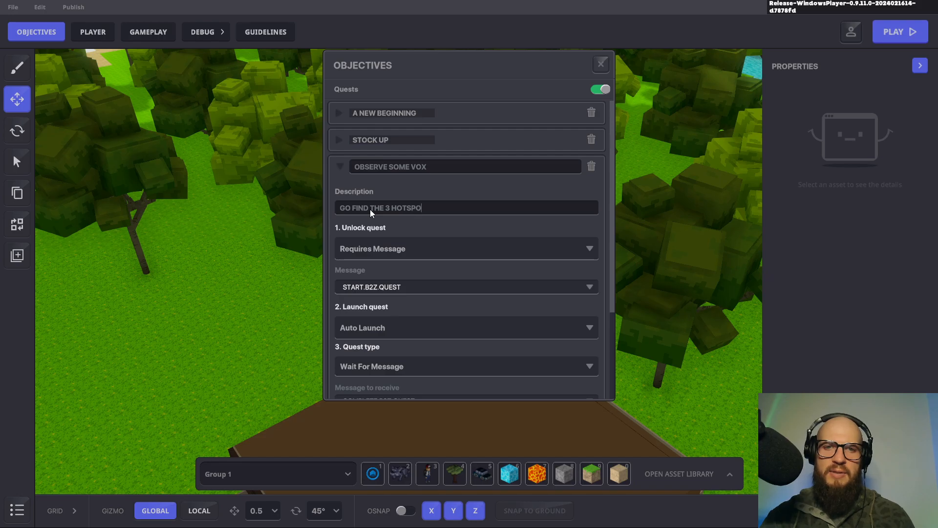
pyautogui.write('TS FOR VOXELMON')
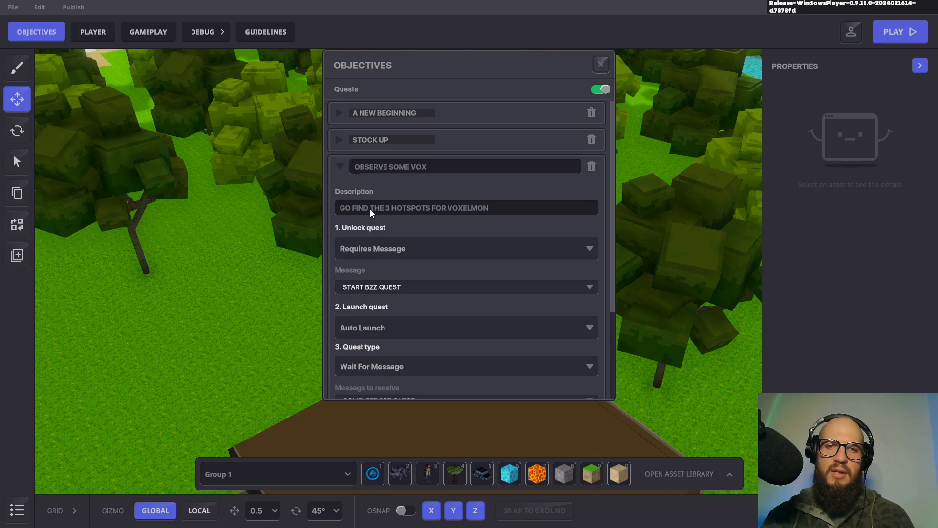
pyautogui.write(' AND ')
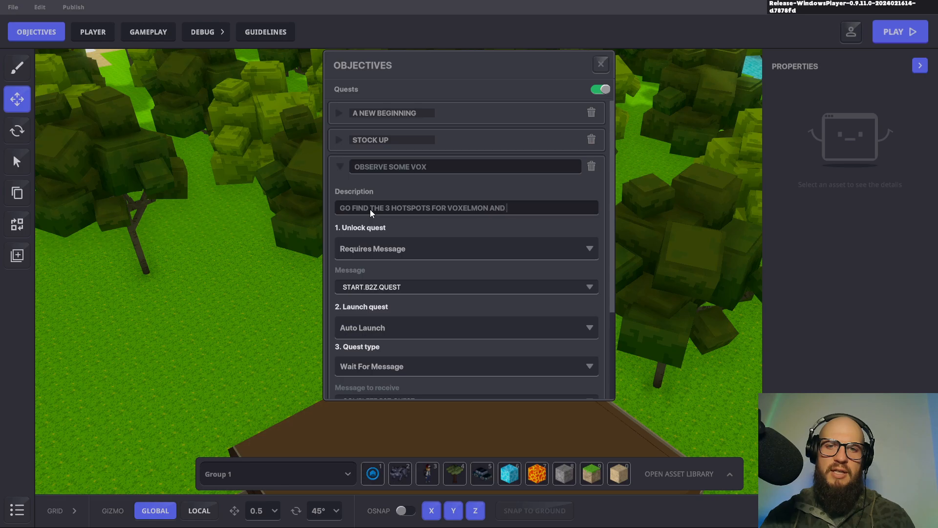
pyautogui.write('TAKE NOTES')
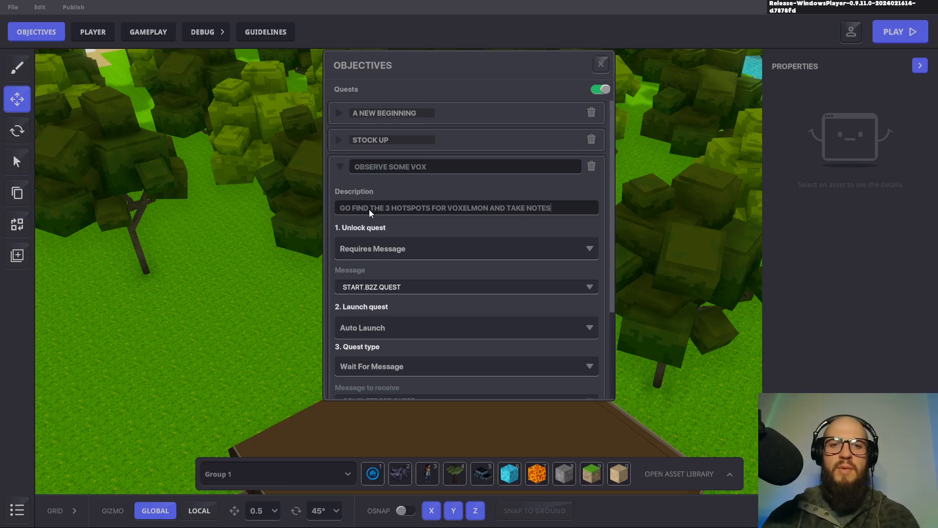
# Change the OBSERVE SOME VOX quest type to Counter with Deaths as the counter type
pyautogui.scroll(-2, 528, 238)
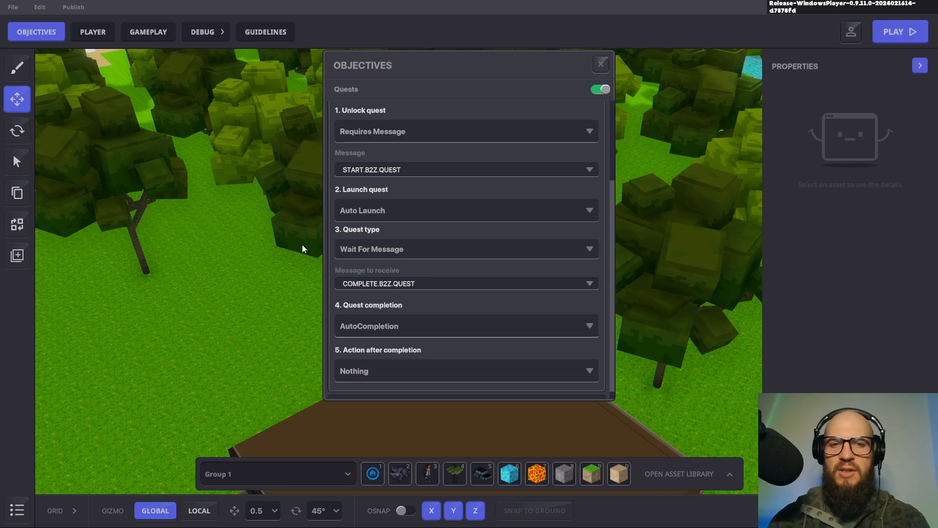
pyautogui.click(552, 247)
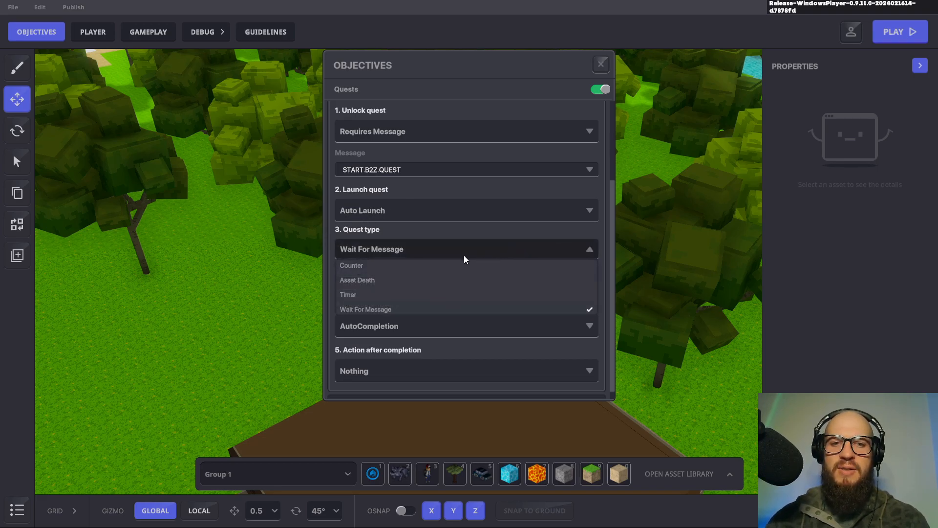
pyautogui.click(370, 268)
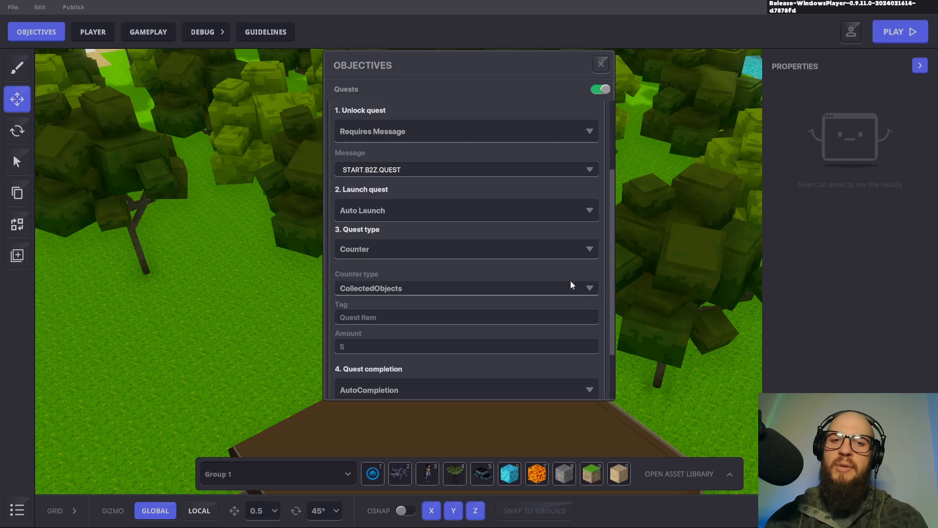
pyautogui.click(590, 289)
pyautogui.click(426, 320)
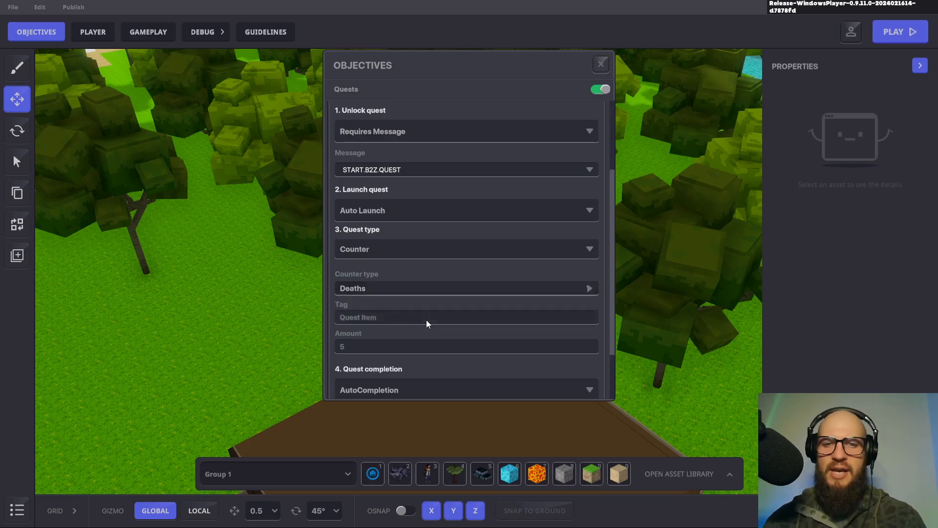
# Clear the tag of the OBSERVE SOME VOX quest's Deaths counter
pyautogui.scroll(-2, 591, 304)
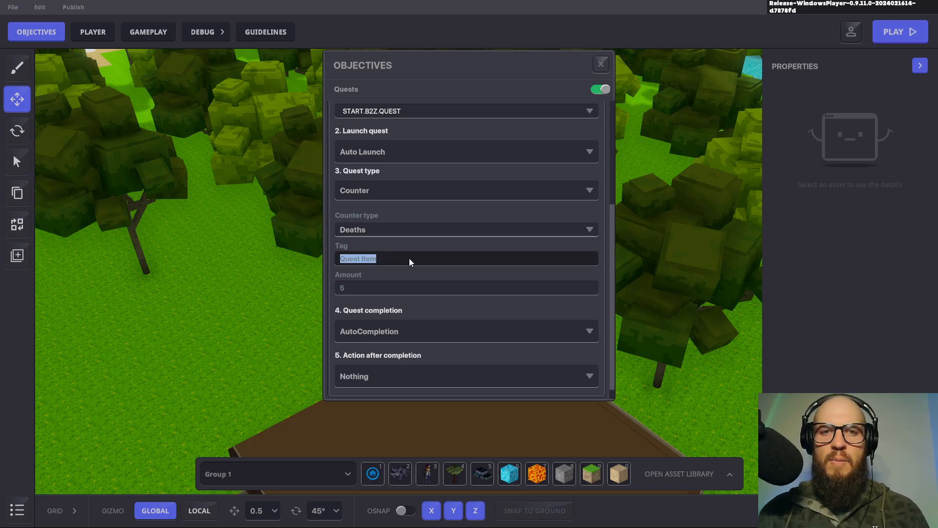
pyautogui.write('B2')
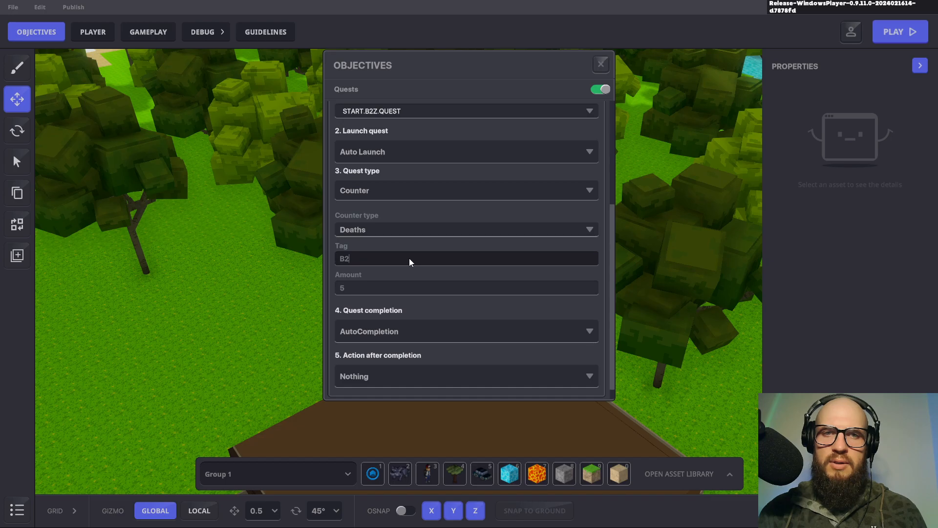
pyautogui.press('BackSpace')
pyautogui.press('BackSpace')
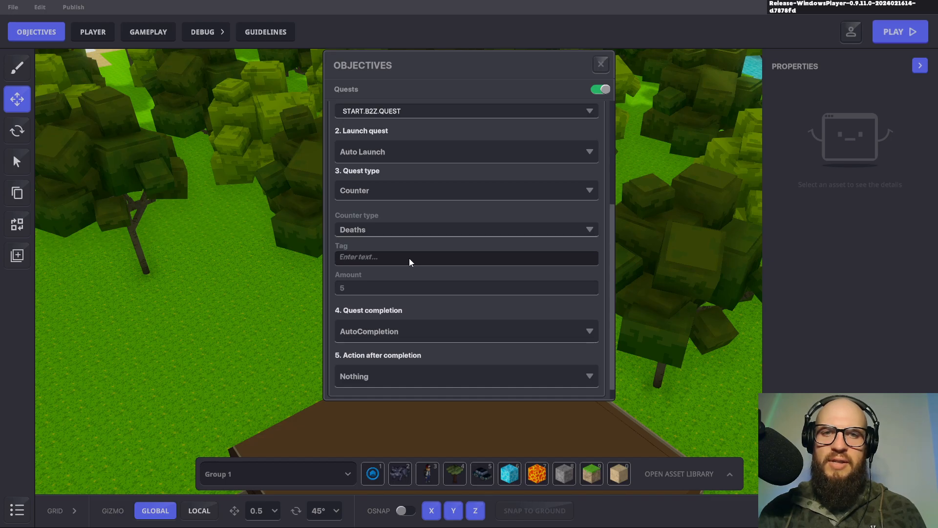
# Add START.OBSERVE.QUEST as a new message that unlocks the OBSERVE SOME VOX quest
pyautogui.scroll(3, 509, 237)
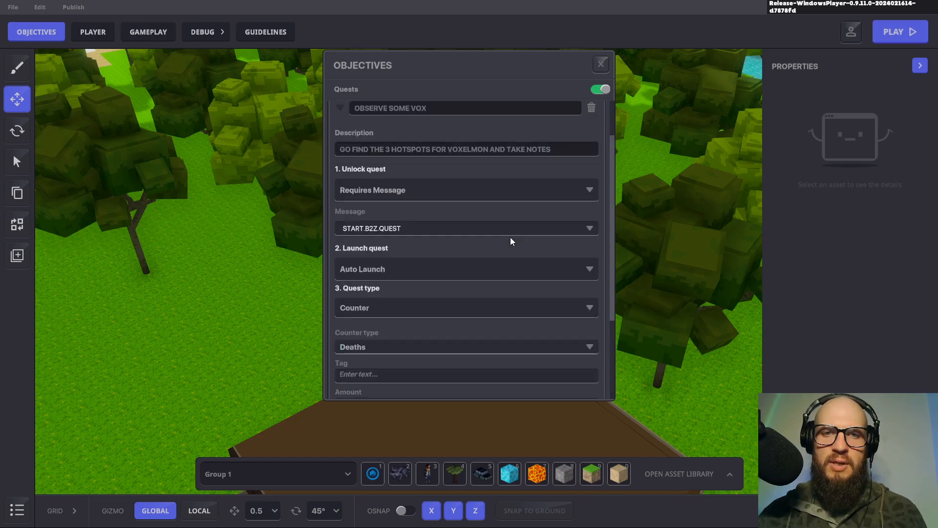
pyautogui.click(590, 230)
pyautogui.write('START')
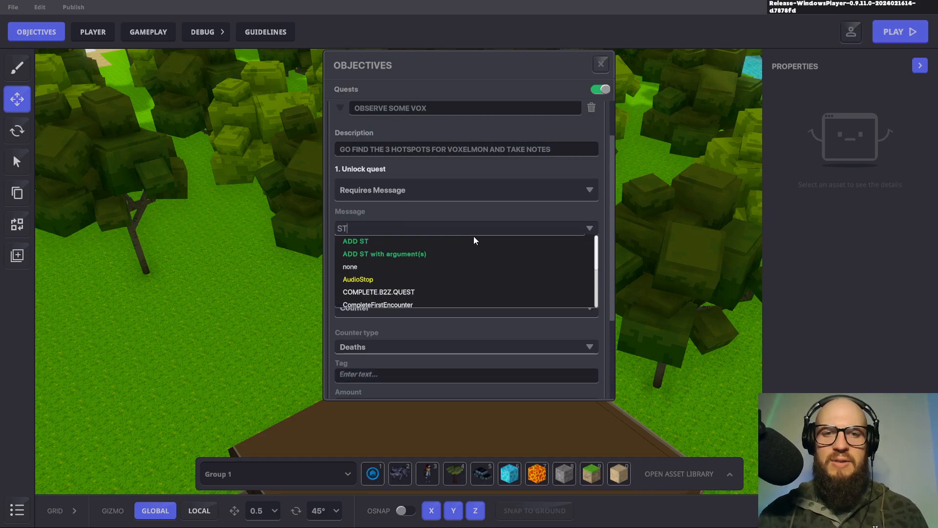
pyautogui.write('.')
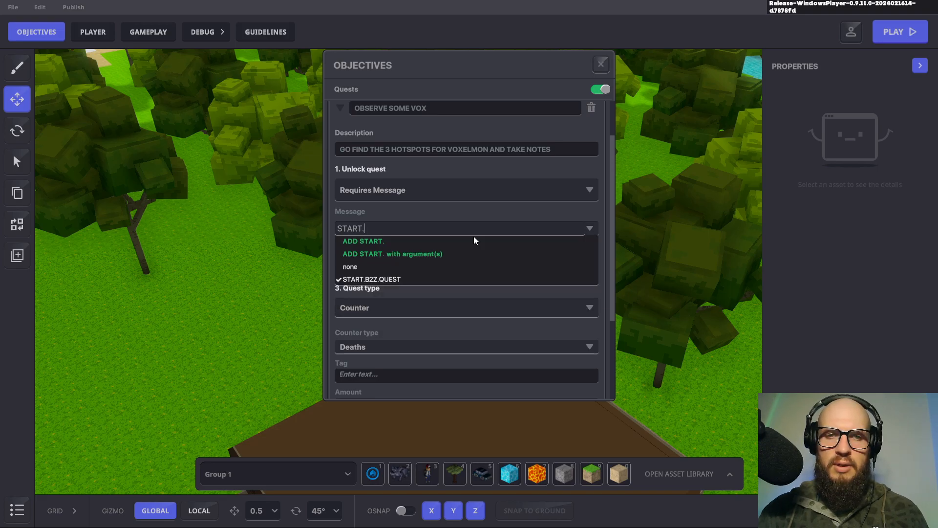
pyautogui.write('OBS')
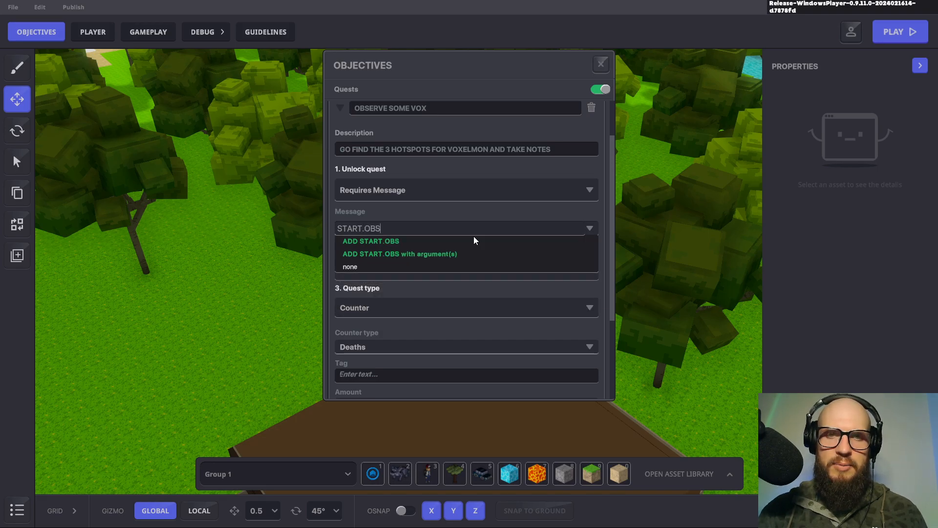
pyautogui.write('ERVE.QUEST')
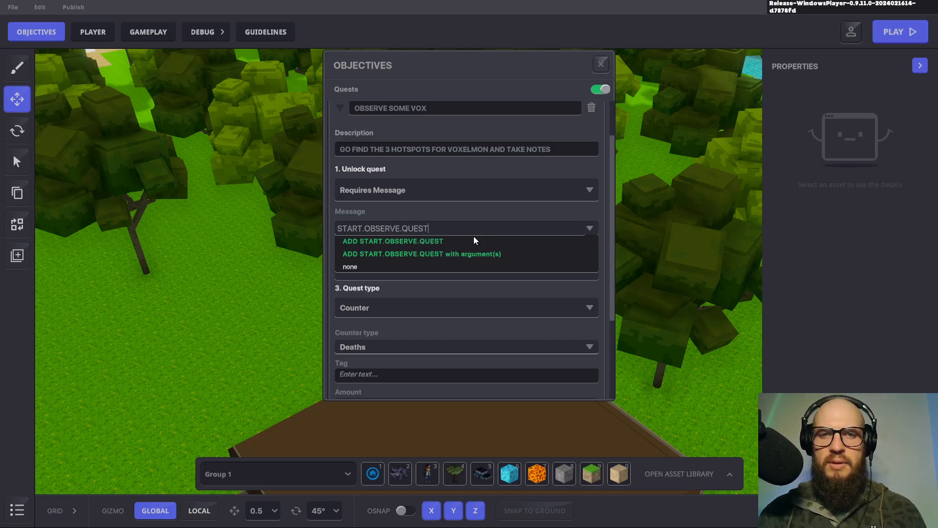
pyautogui.click(474, 237)
# Expand the STOCK UP quest and set the message it sends after completion to START.OBSERVE.QUEST
pyautogui.scroll(-1, 520, 260)
pyautogui.scroll(2, 517, 262)
pyautogui.click(339, 141)
pyautogui.scroll(-5, 491, 194)
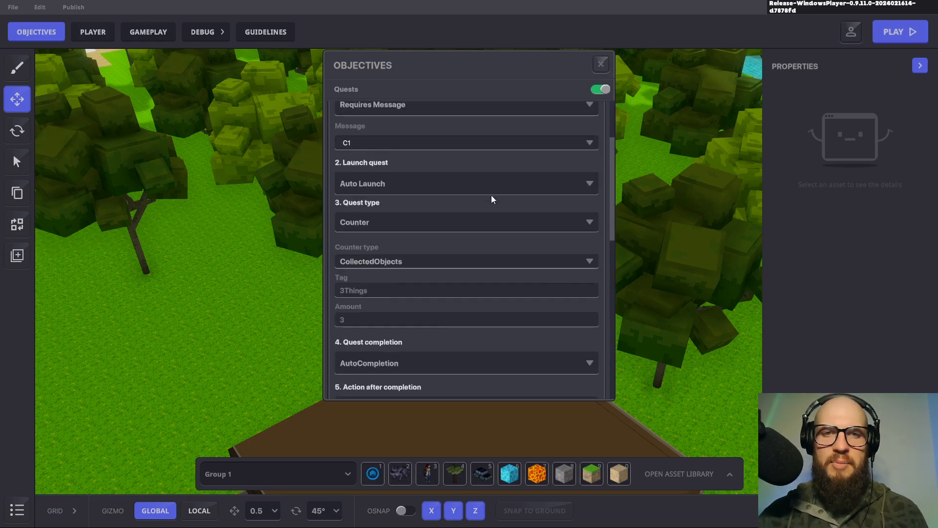
pyautogui.click(578, 271)
pyautogui.write('START')
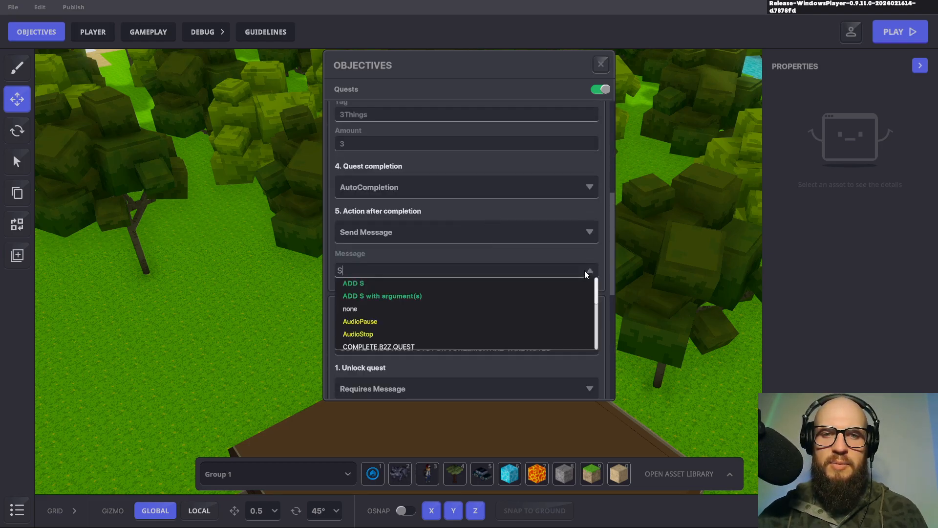
pyautogui.click(411, 334)
pyautogui.scroll(-4, 541, 305)
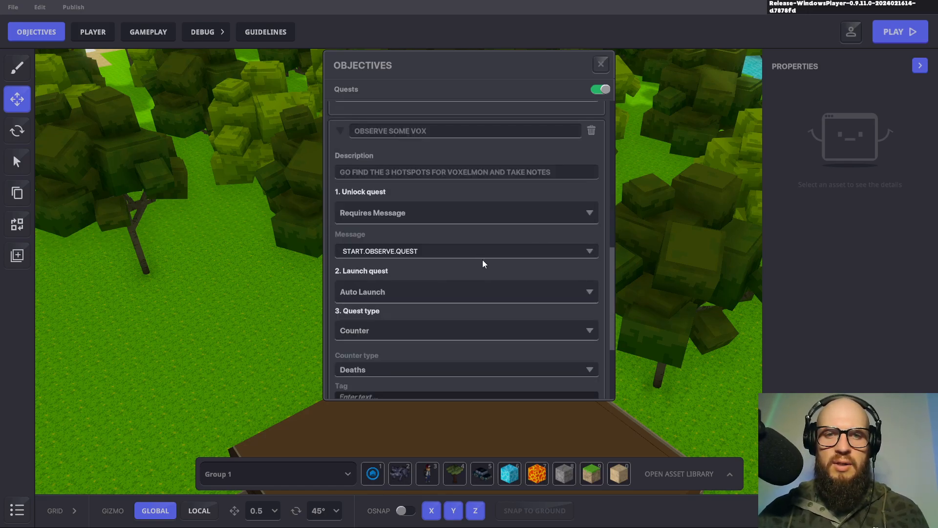
# Set the OBSERVE SOME VOX quest's counter tag to OBSERVE and its amount to 3, and close the objectives
pyautogui.scroll(-1, 482, 259)
pyautogui.scroll(-1, 449, 287)
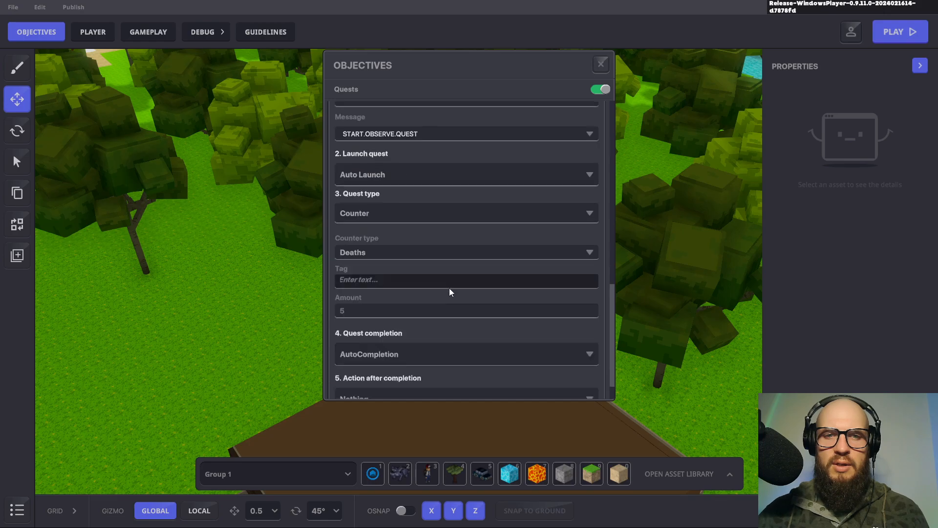
pyautogui.scroll(-1, 436, 327)
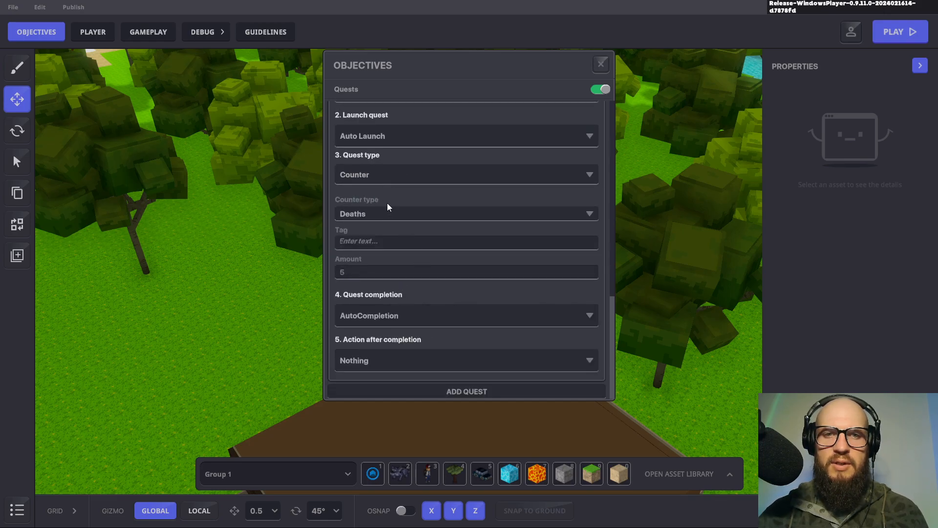
pyautogui.click(385, 242)
pyautogui.write('O')
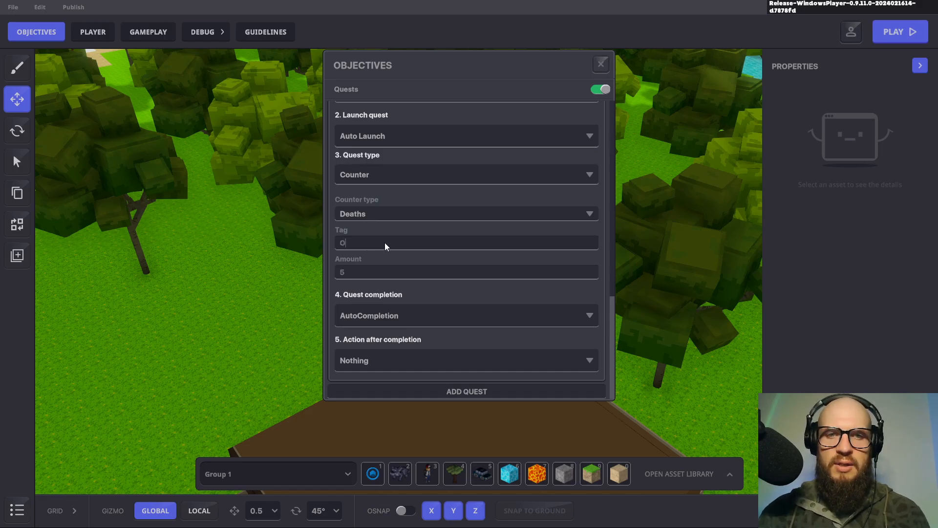
pyautogui.write('BSERVE')
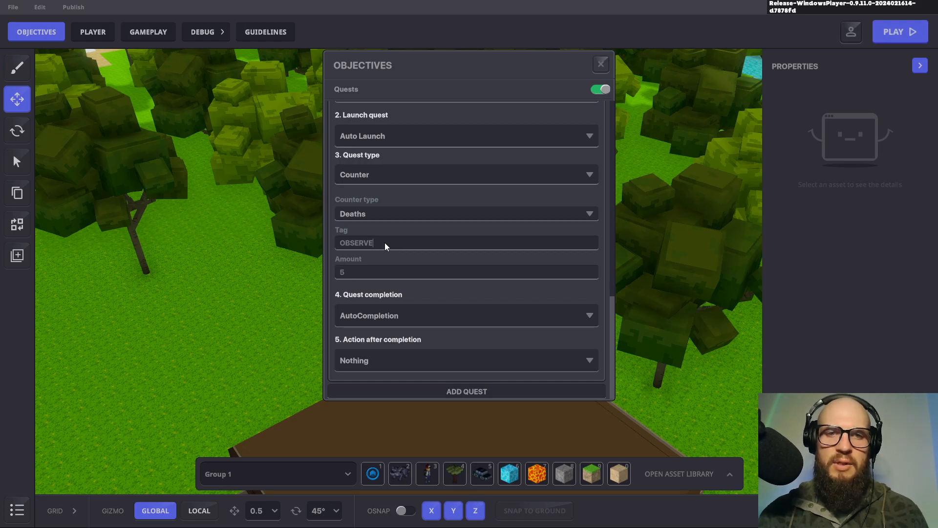
pyautogui.click(360, 272)
pyautogui.write('3')
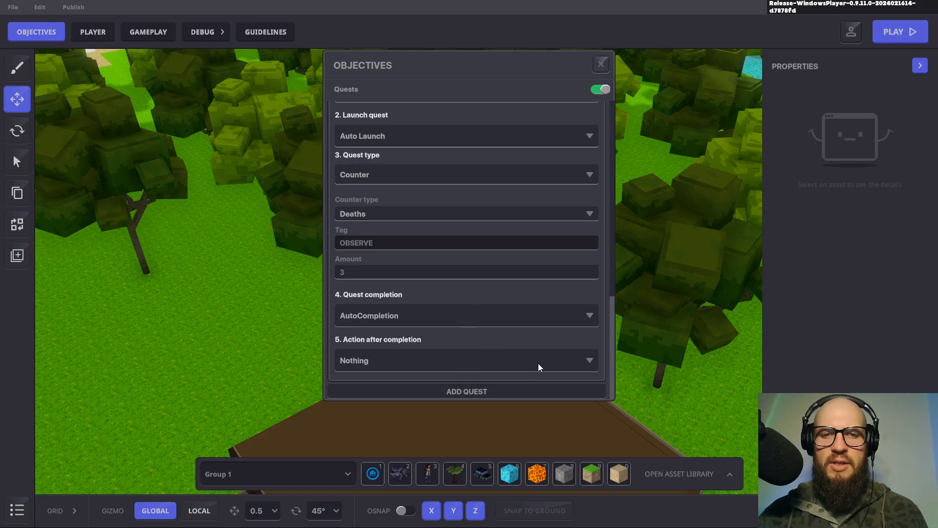
pyautogui.scroll(7, 528, 354)
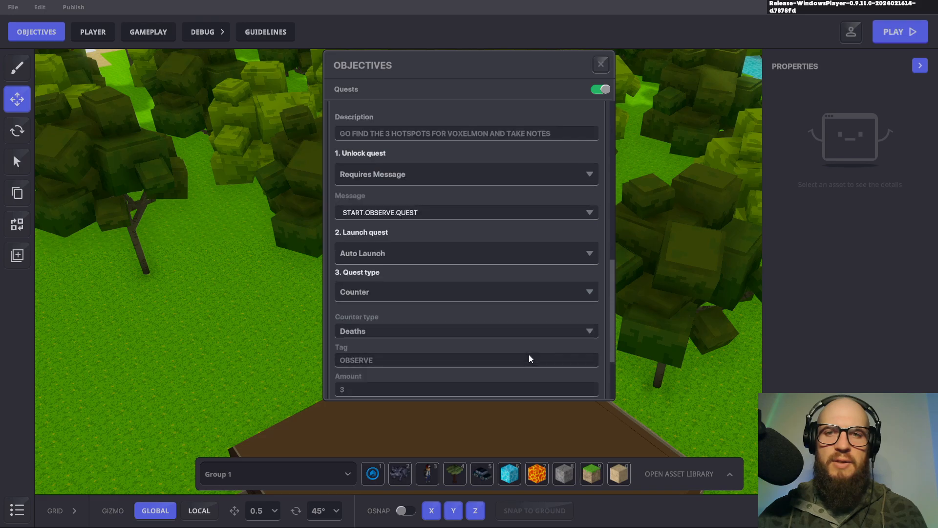
pyautogui.scroll(-7, 529, 356)
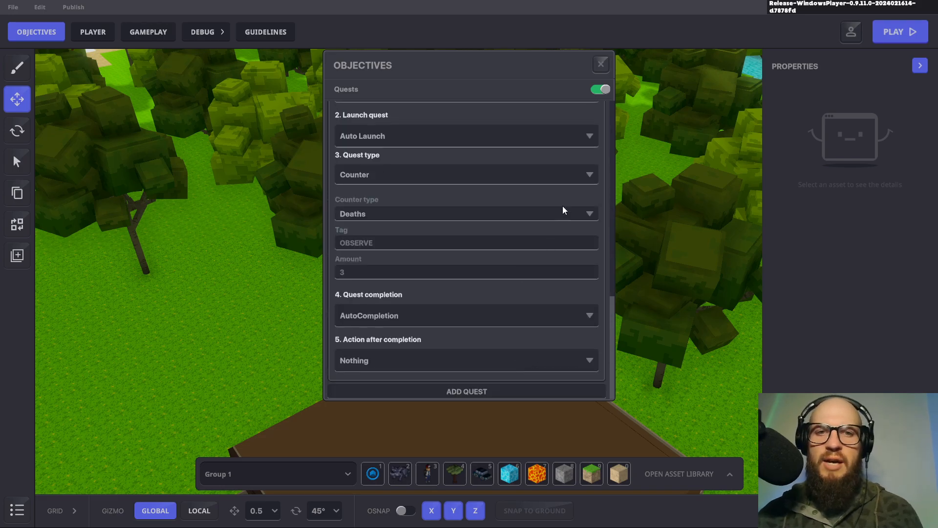
pyautogui.click(601, 64)
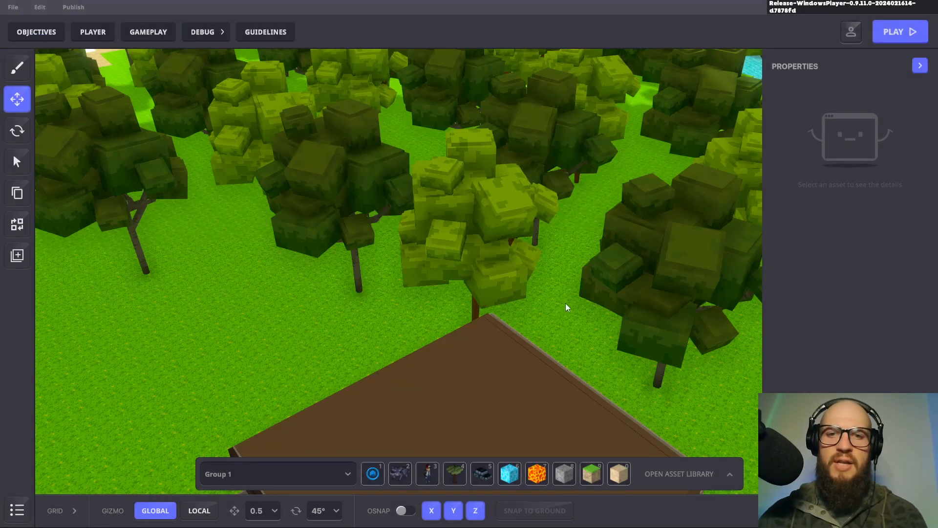
# Replace the asset in the first quick slot of Group 1 with the Logic Asset from the asset library
pyautogui.moveTo(568, 273); pyautogui.dragTo(435, 347, button='right')
pyautogui.moveTo(435, 347); pyautogui.dragTo(497, 337, button='middle')
pyautogui.scroll(3, 496, 337)
pyautogui.moveTo(373, 475); pyautogui.dragTo(463, 273)
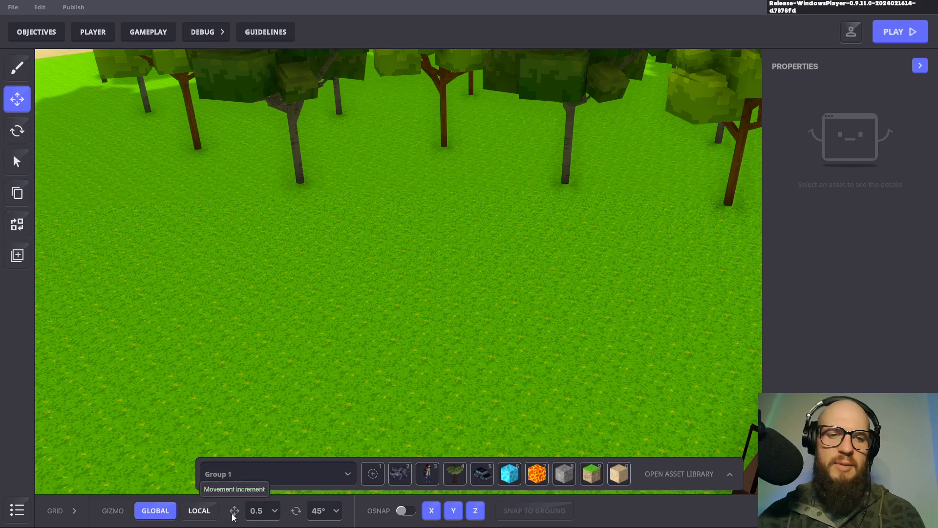
pyautogui.click(730, 474)
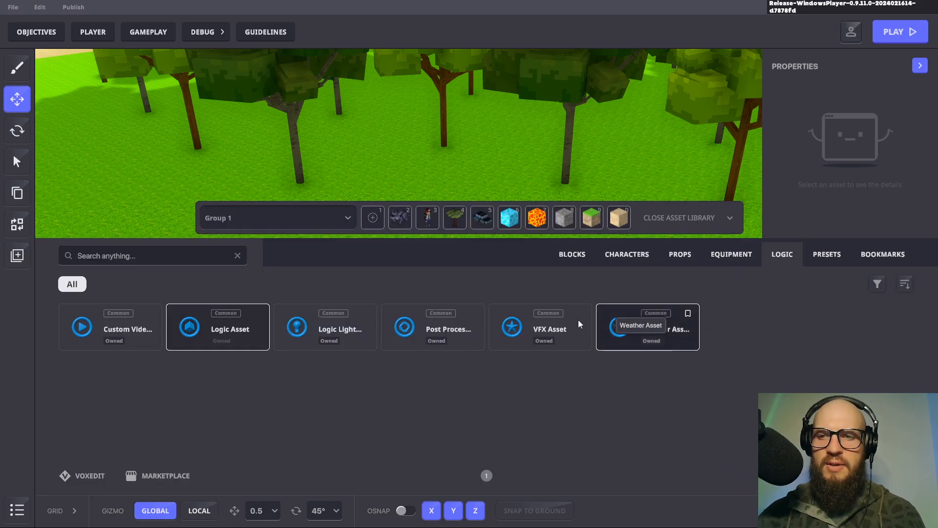
pyautogui.moveTo(221, 333); pyautogui.dragTo(373, 218)
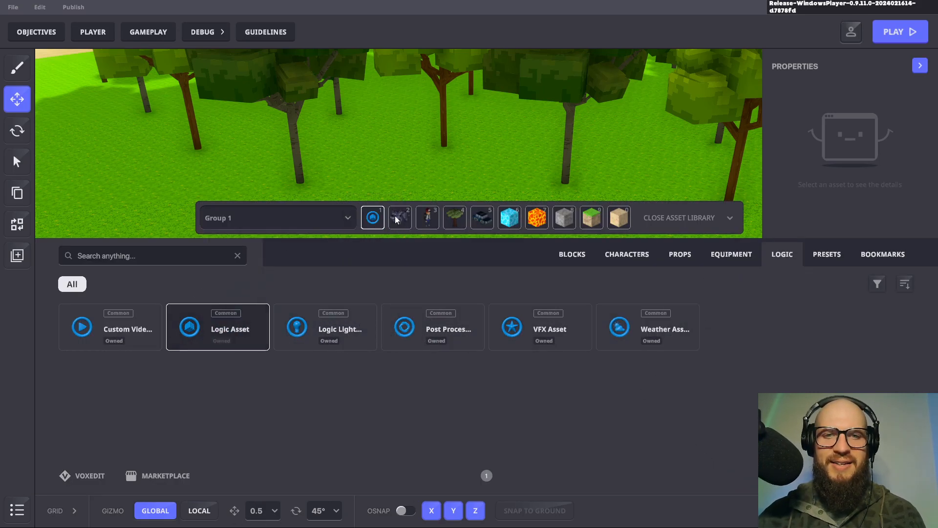
# Place a Logic Asset on the open grass in front of the trees
pyautogui.click(731, 220)
pyautogui.click(373, 474)
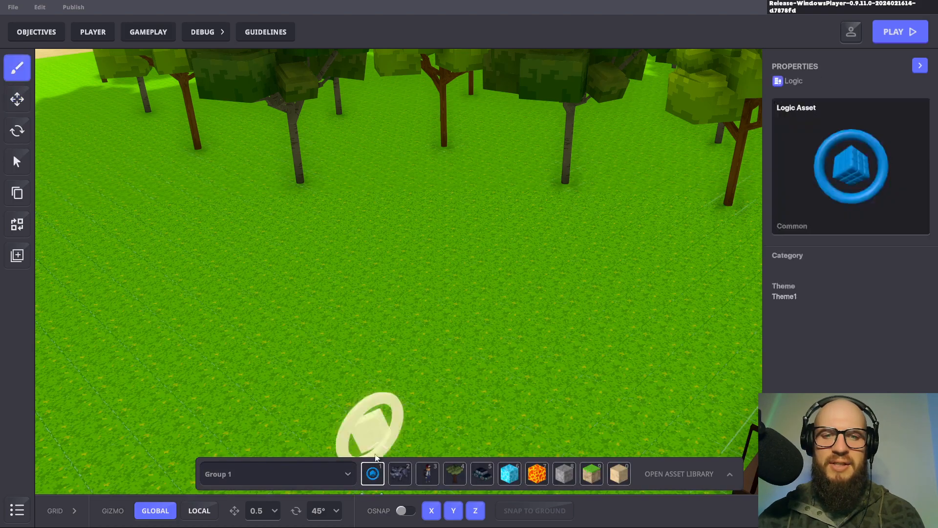
pyautogui.click(394, 290)
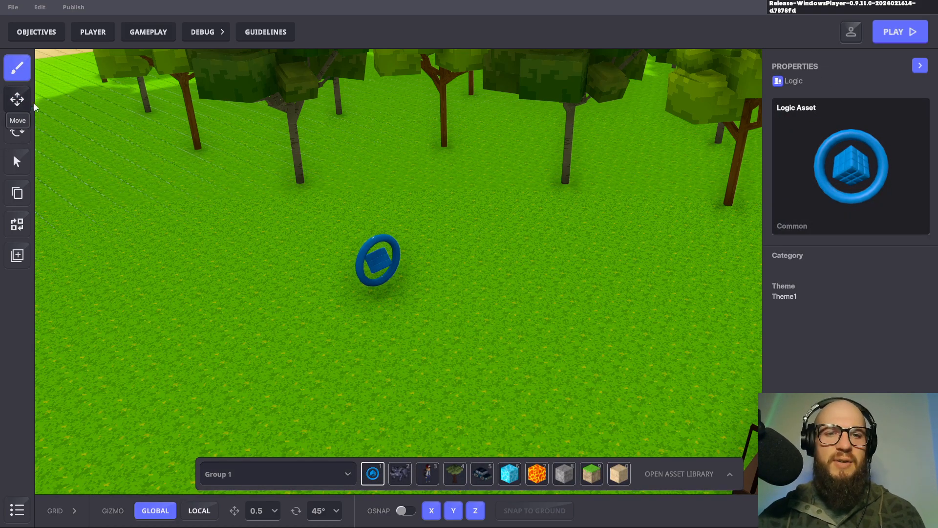
# Search the library's props for NUM and assign the NumPad Switch to the second quick slot of Group 1
pyautogui.click(728, 474)
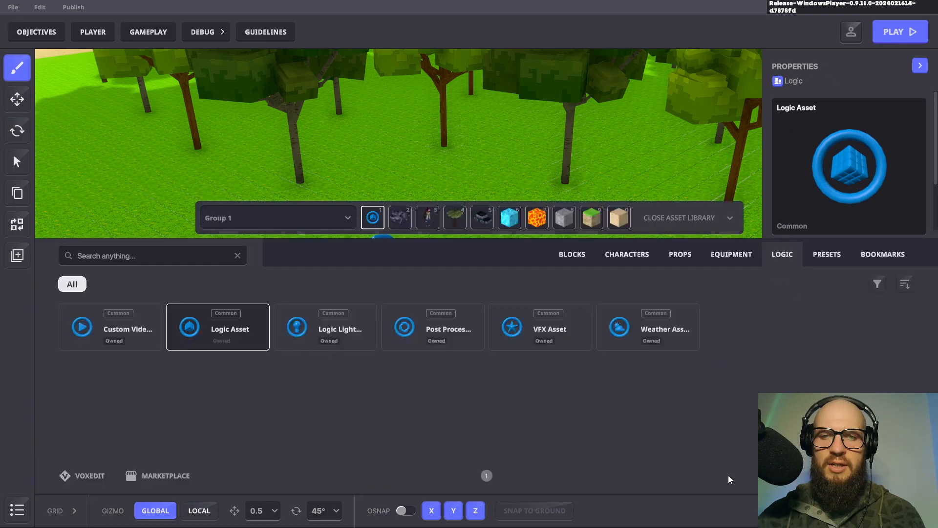
pyautogui.click(160, 254)
pyautogui.click(696, 253)
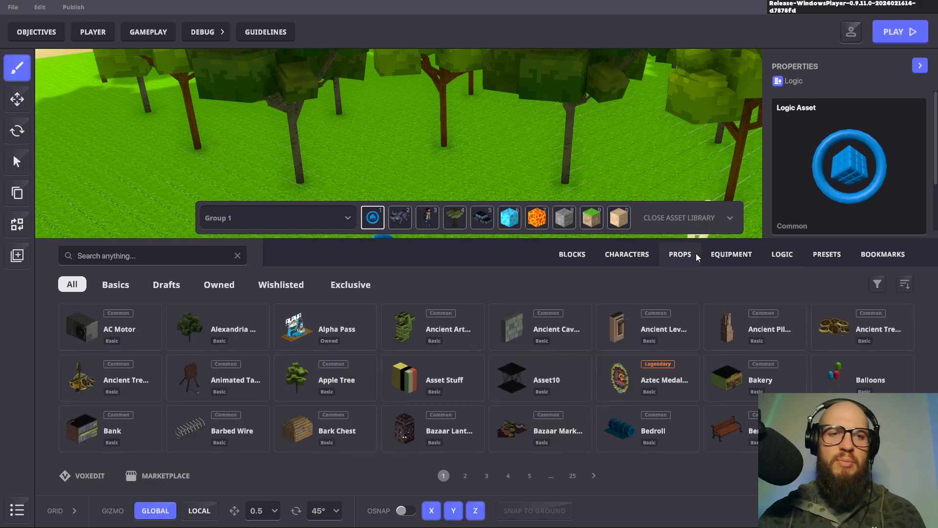
pyautogui.press('Escape')
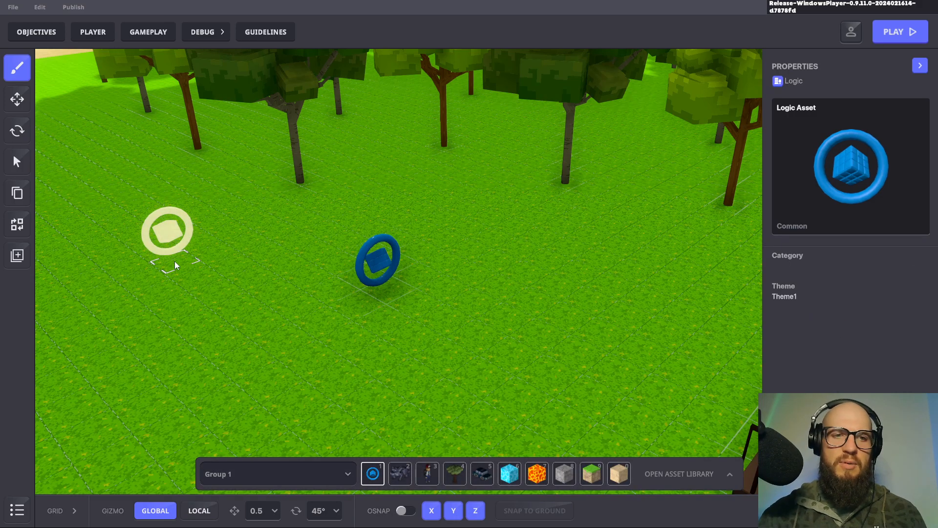
pyautogui.click(729, 474)
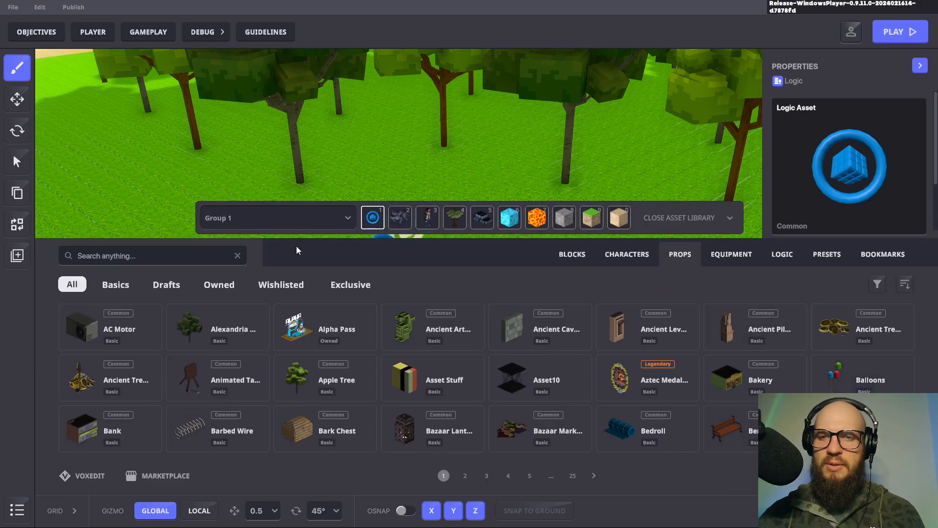
pyautogui.write('NUM')
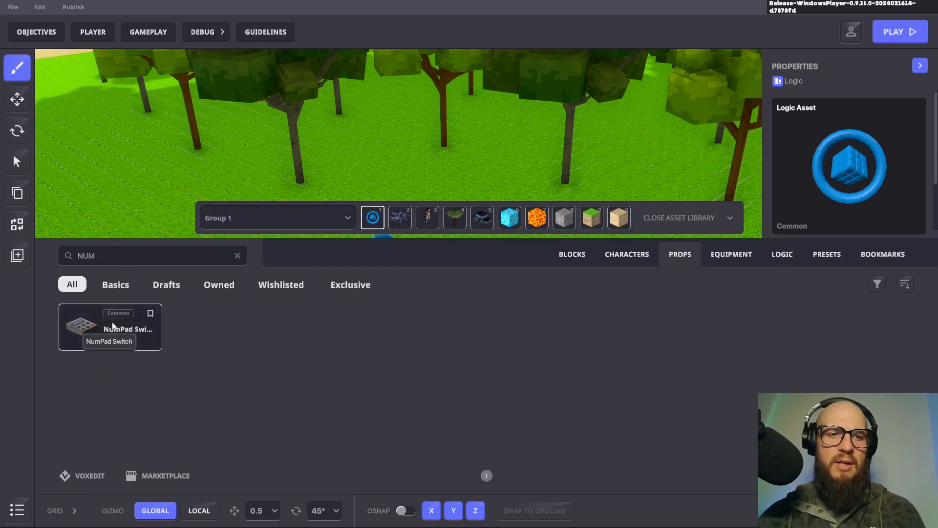
pyautogui.moveTo(113, 326); pyautogui.dragTo(400, 218)
# Place the NumPad Switch on the grass right beside the Logic Asset and return to moving objects
pyautogui.click(731, 217)
pyautogui.click(377, 267)
pyautogui.click(400, 474)
pyautogui.click(415, 273)
pyautogui.click(17, 101)
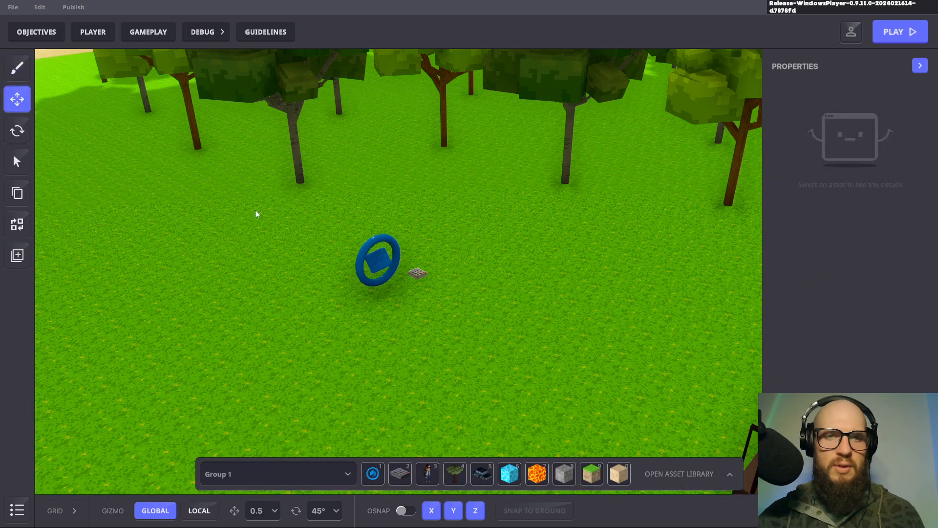
# Add an [SP] Speaker component to the Logic Asset beside the NumPad Switch
pyautogui.click(383, 268)
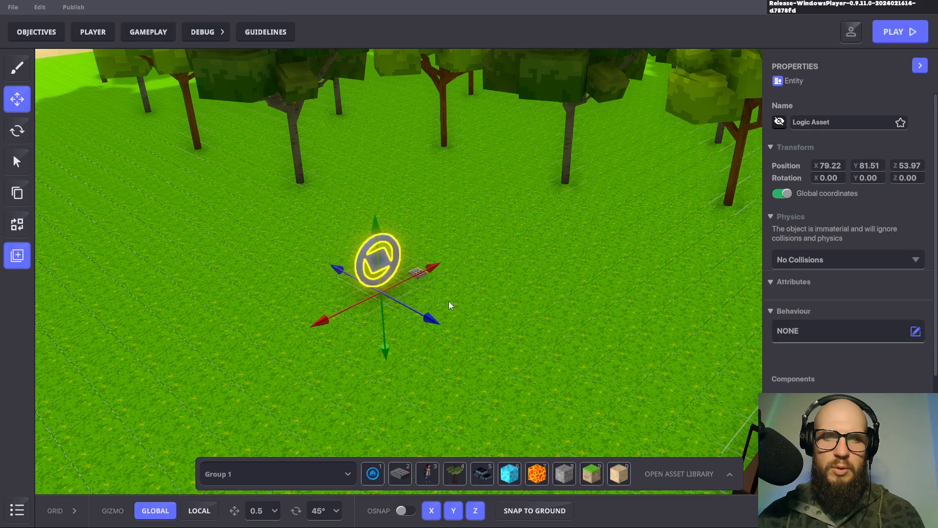
pyautogui.moveTo(447, 305); pyautogui.dragTo(424, 292, button='right')
pyautogui.click(584, 278)
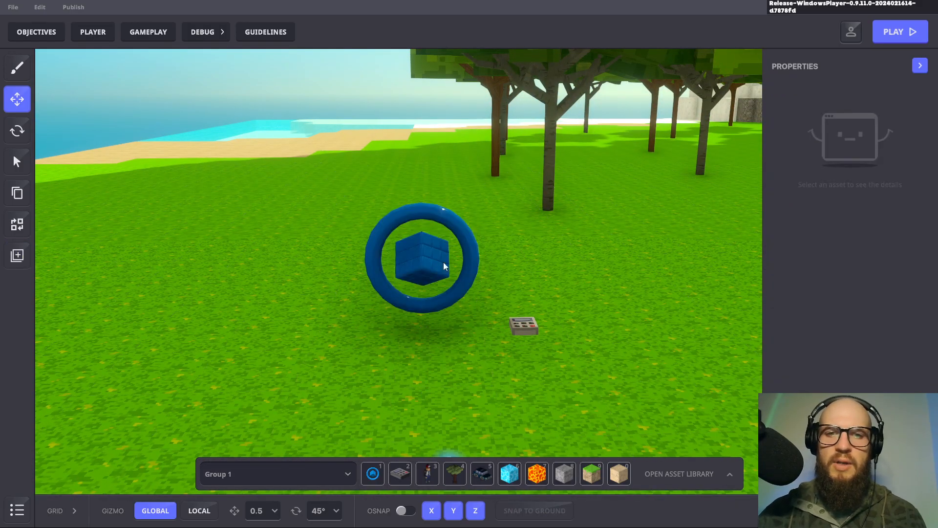
pyautogui.click(426, 263)
pyautogui.scroll(-2, 855, 310)
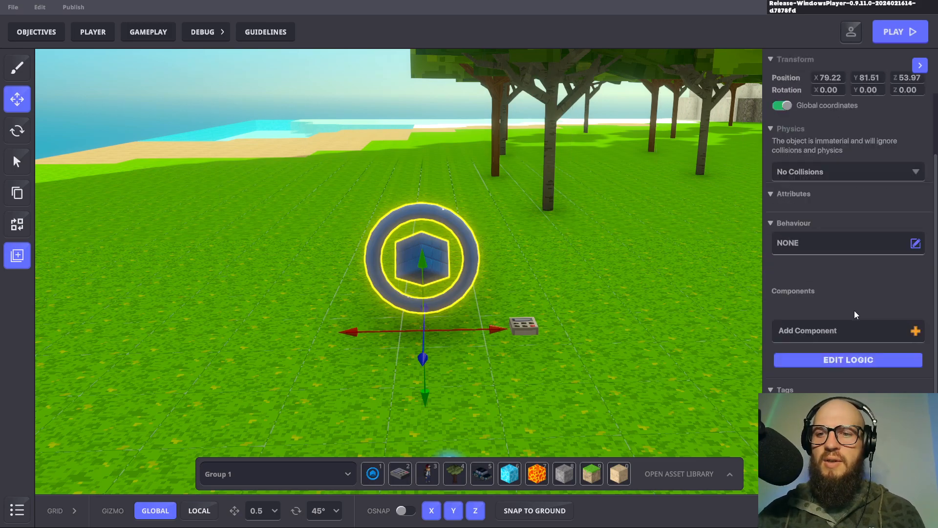
pyautogui.click(852, 331)
pyautogui.scroll(-5, 603, 309)
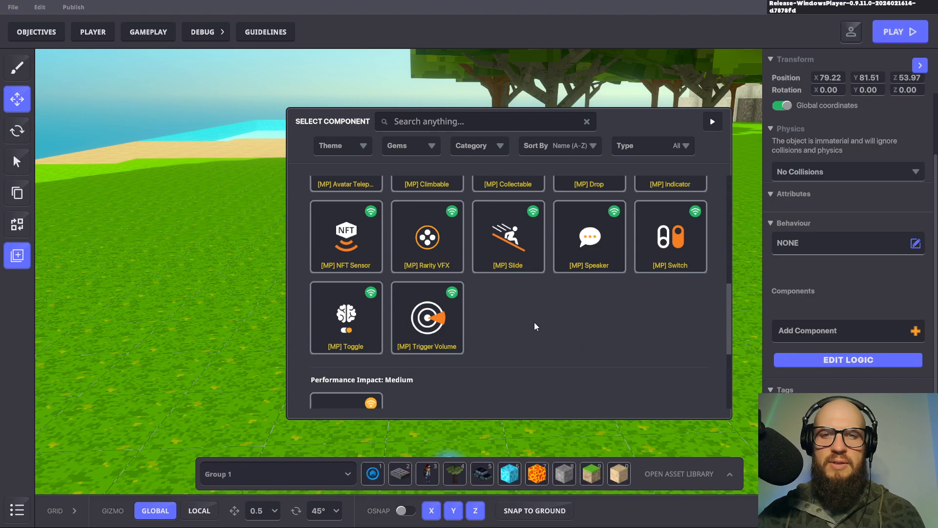
pyautogui.scroll(1, 554, 323)
pyautogui.scroll(4, 564, 346)
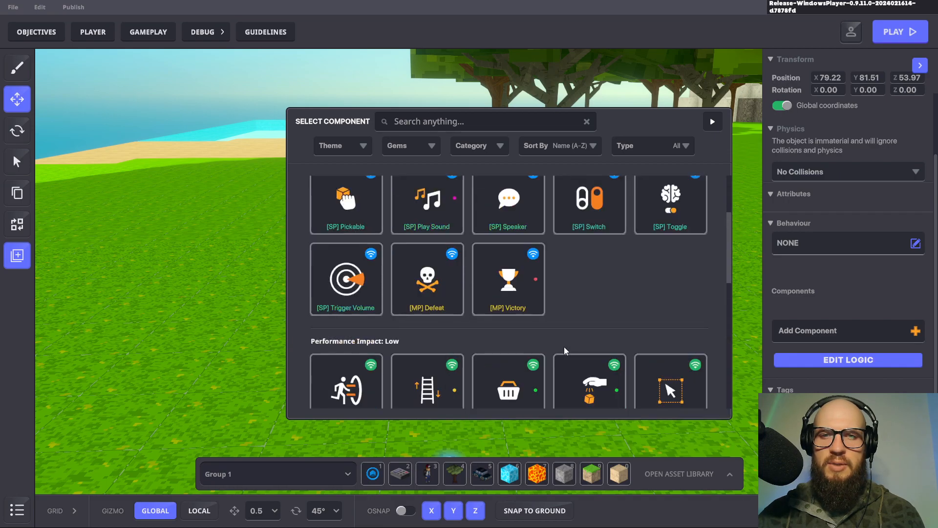
pyautogui.scroll(-1, 565, 348)
pyautogui.click(521, 248)
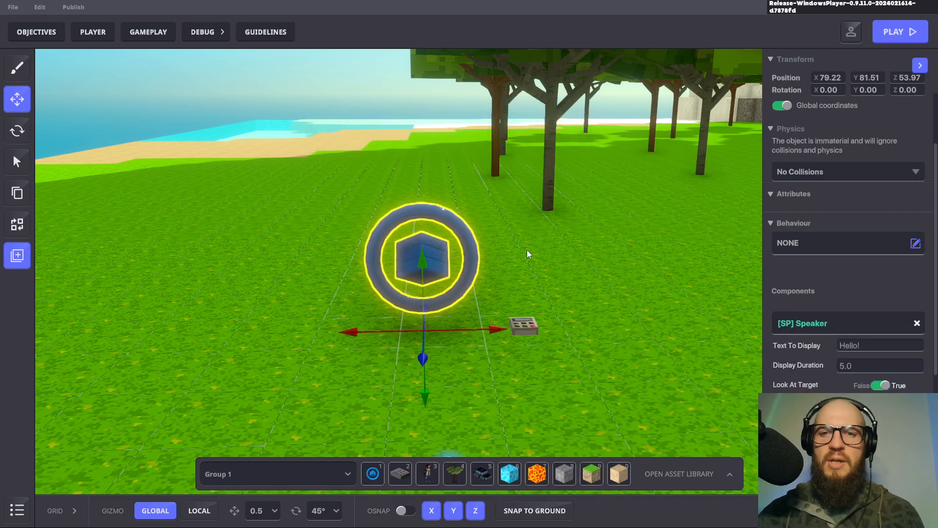
# Clear the display text of the Logic Asset's Speaker component and open its full logic settings
pyautogui.click(868, 347)
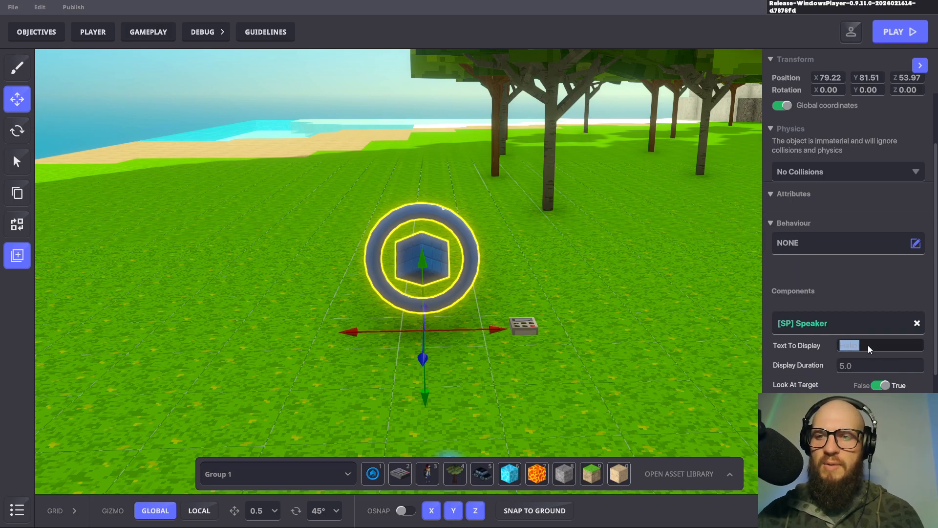
pyautogui.press('BackSpace')
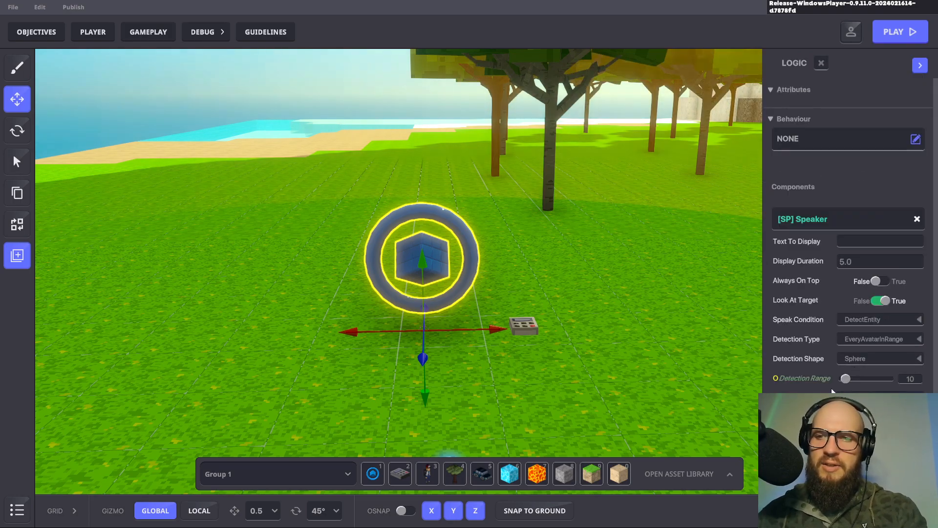
pyautogui.scroll(-1, 807, 324)
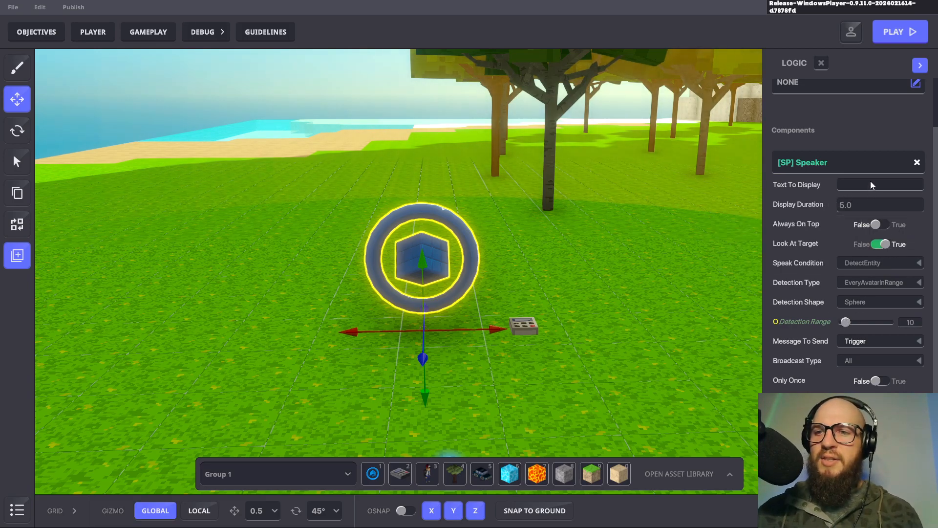
# Turn off Look At Target for the Speaker and set its detection range to 5
pyautogui.click(863, 207)
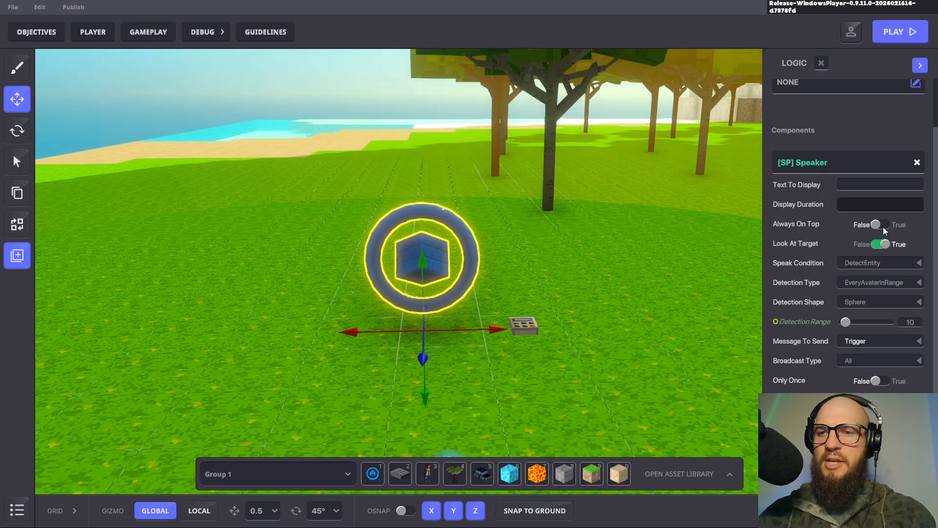
pyautogui.click(882, 244)
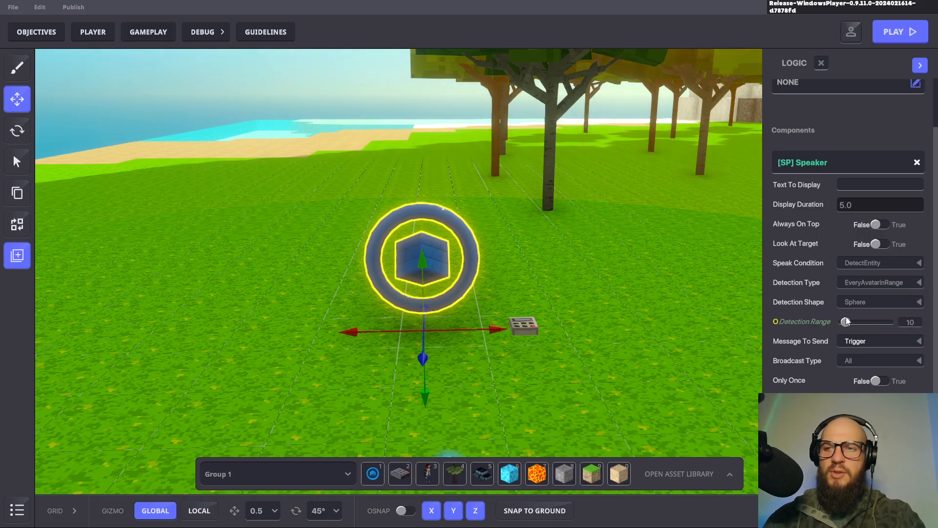
pyautogui.moveTo(847, 327); pyautogui.dragTo(842, 326)
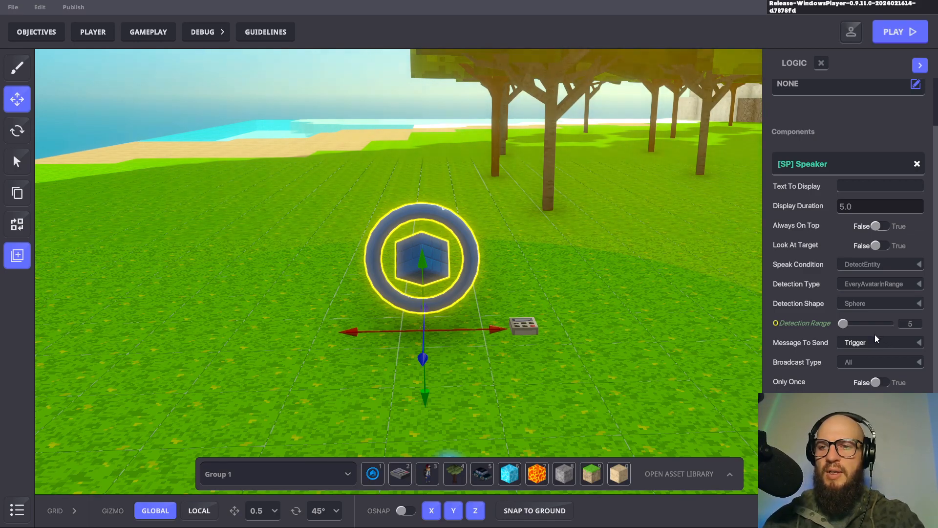
# Create the message KILL.PAD.OBSERVE and assign it as the Speaker's message to send
pyautogui.click(918, 347)
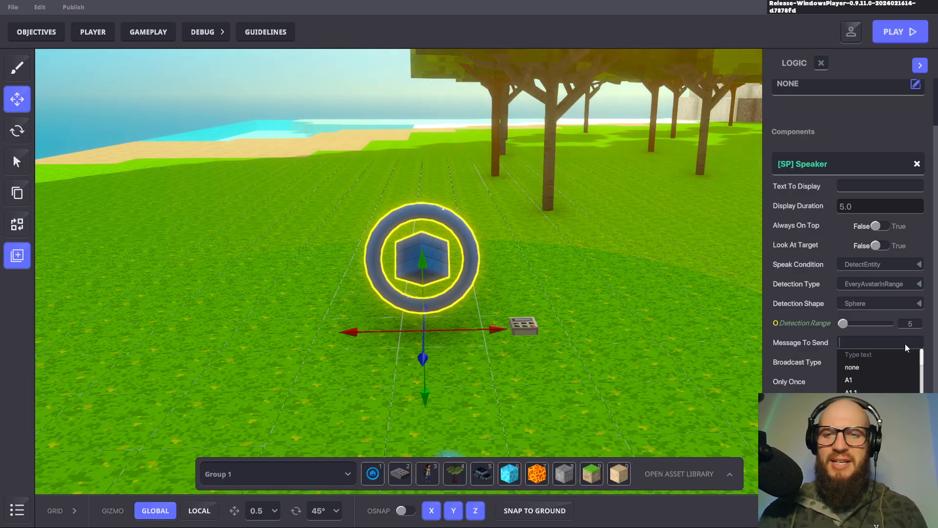
pyautogui.write('KILL')
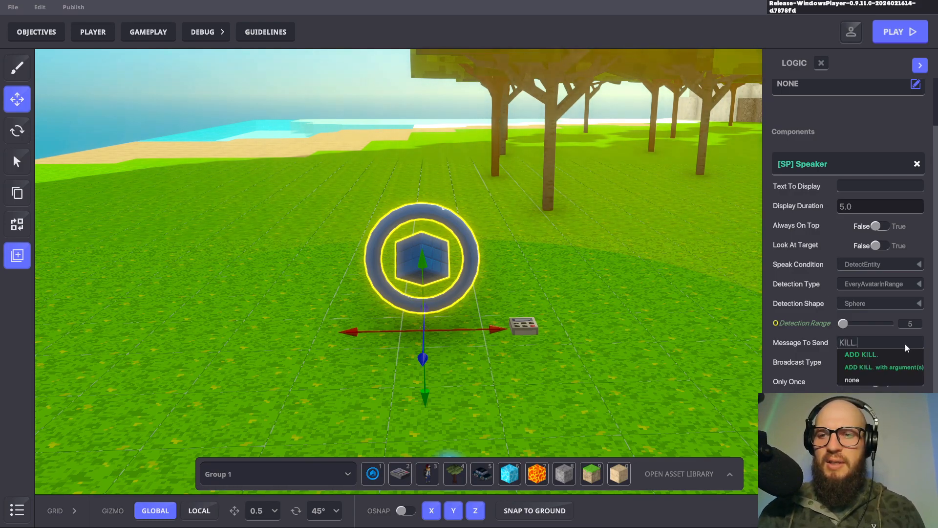
pyautogui.write('.PAD')
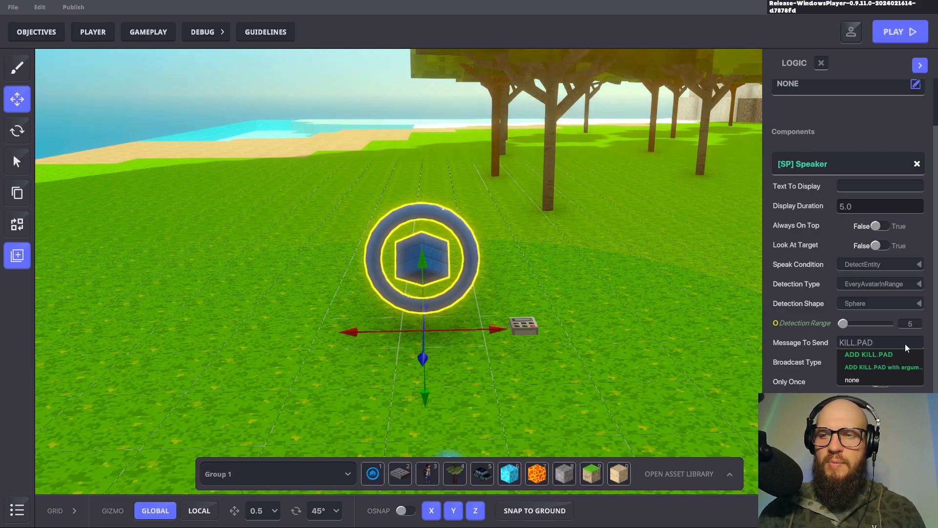
pyautogui.write('.')
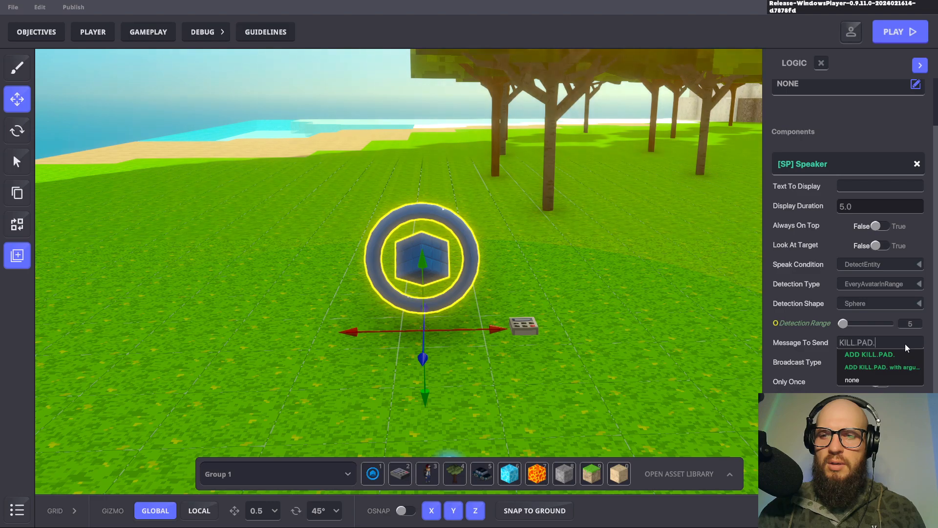
pyautogui.write('OBSER')
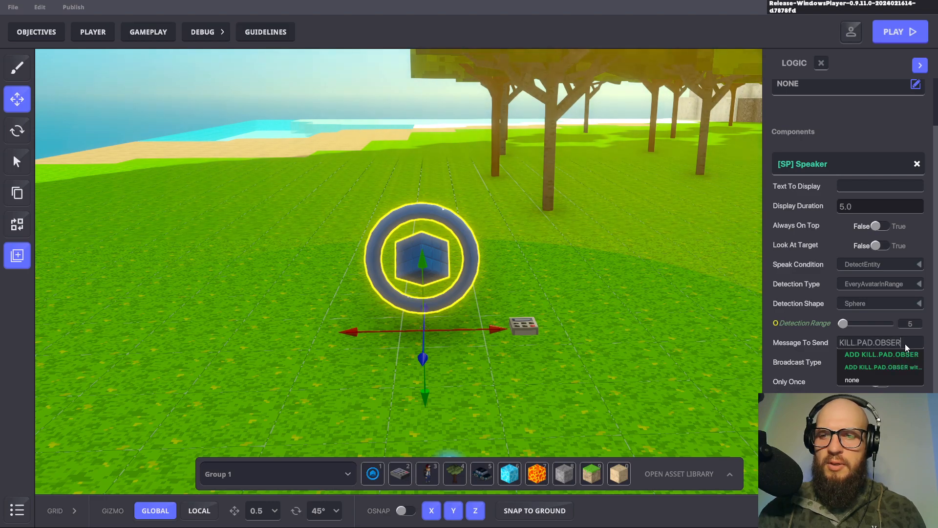
pyautogui.write('VE.')
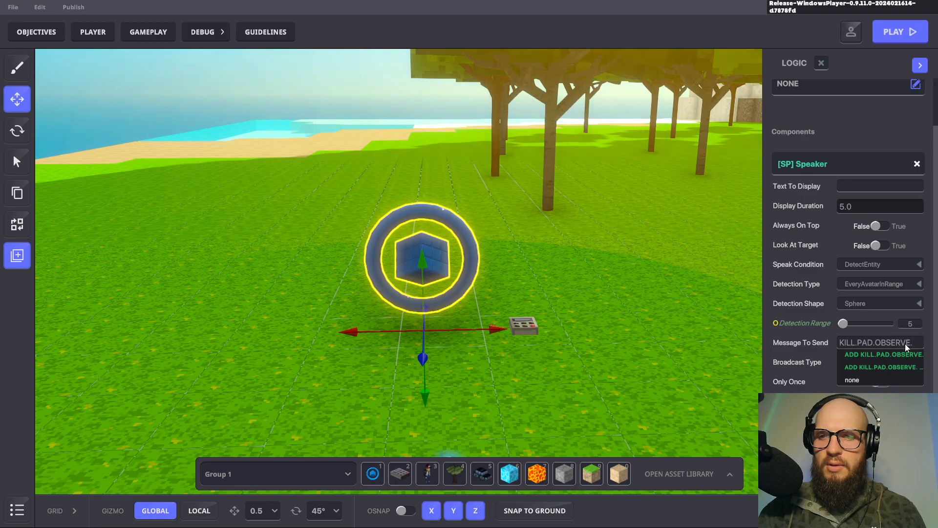
pyautogui.press('BackSpace')
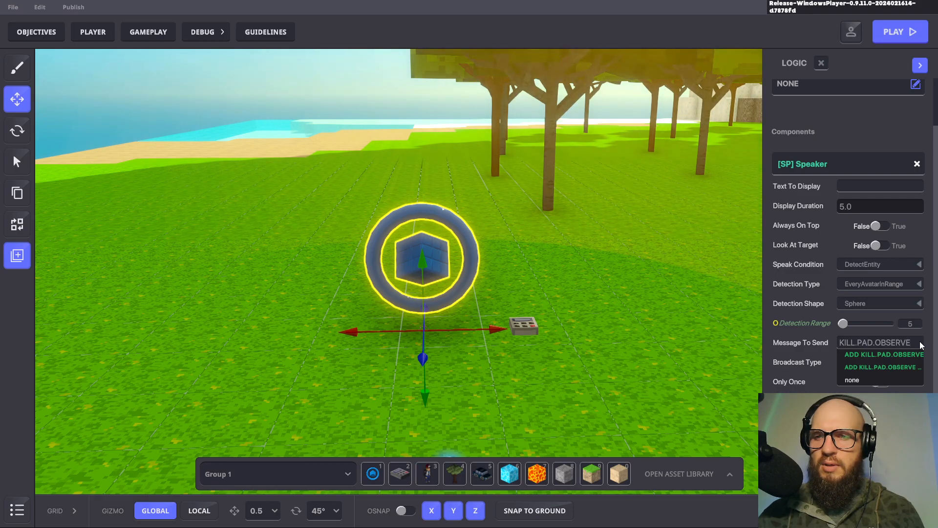
pyautogui.click(920, 354)
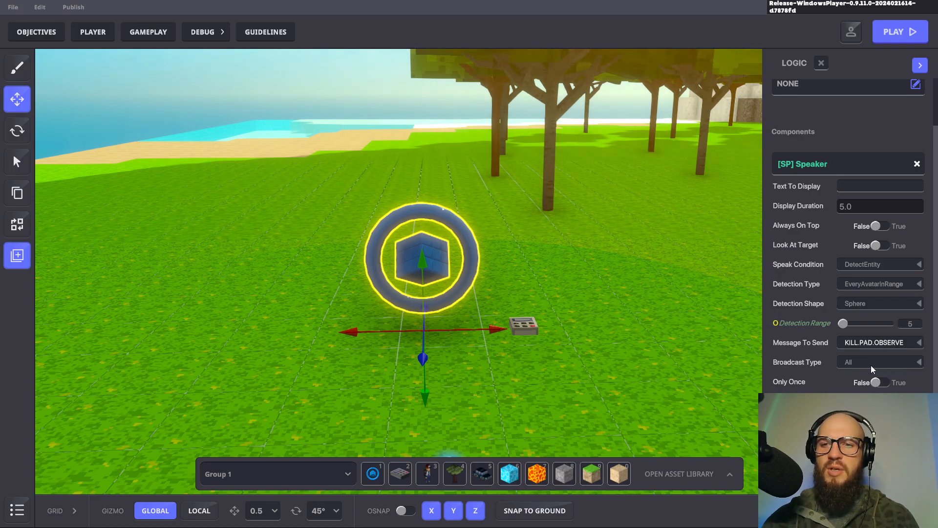
# Set the Speaker's broadcast type to SpecificTagsInRange with a broadcast range of 4
pyautogui.click(918, 363)
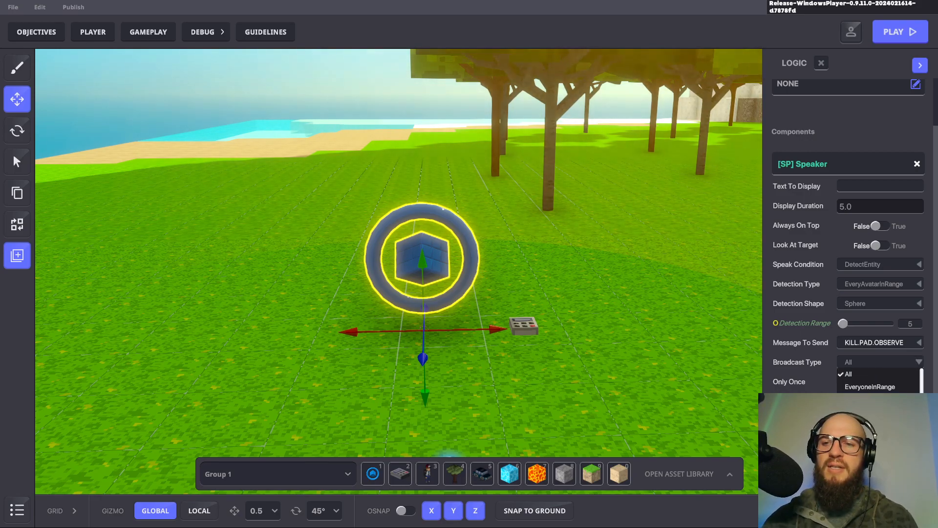
pyautogui.click(878, 412)
pyautogui.moveTo(850, 383); pyautogui.dragTo(845, 385)
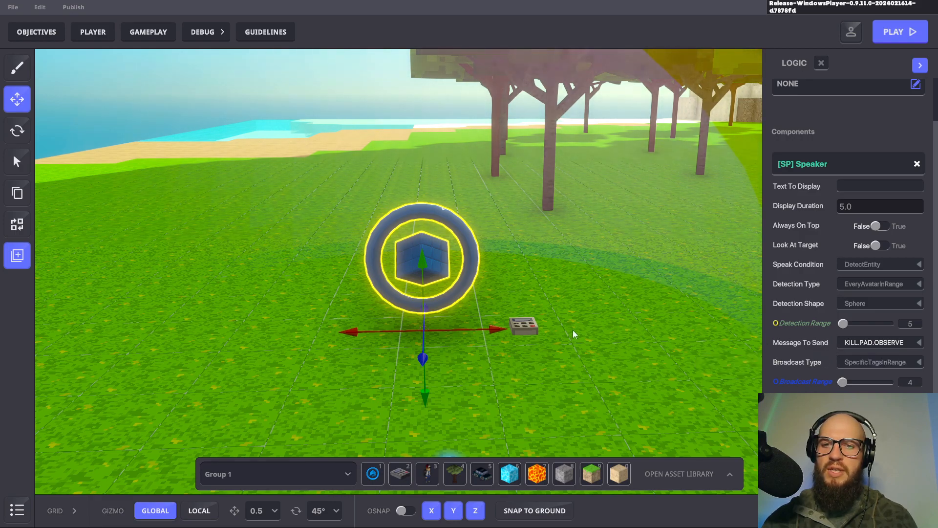
# Replace the NumPad Switch's [SP] Button behaviour with the [SP] Plant behaviour
pyautogui.click(532, 327)
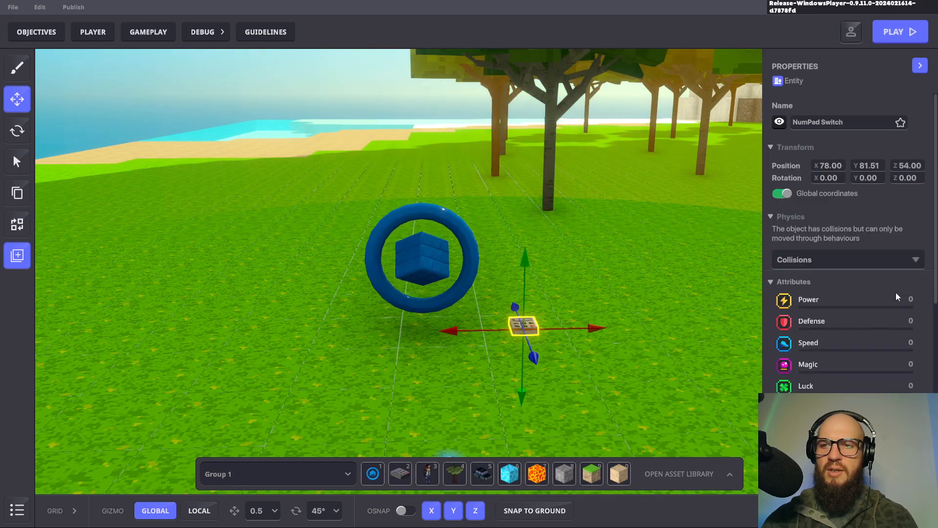
pyautogui.scroll(-5, 878, 298)
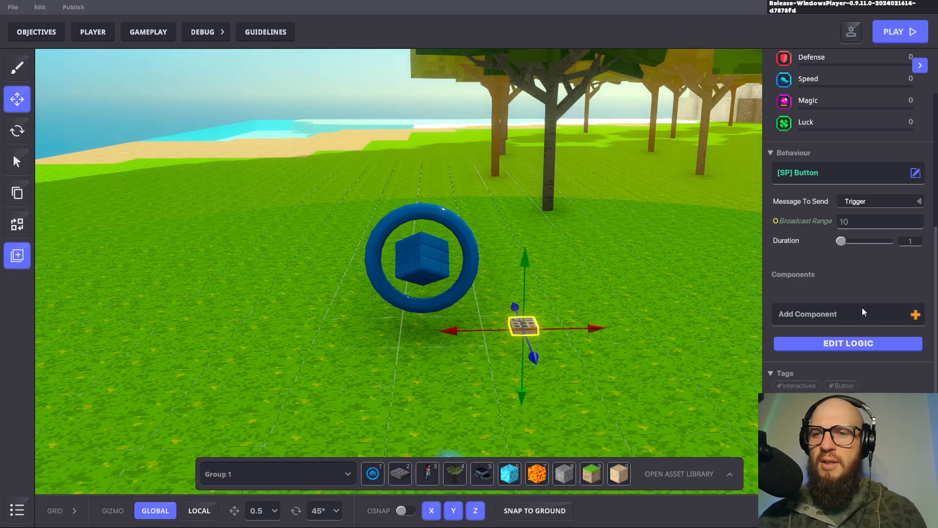
pyautogui.click(854, 177)
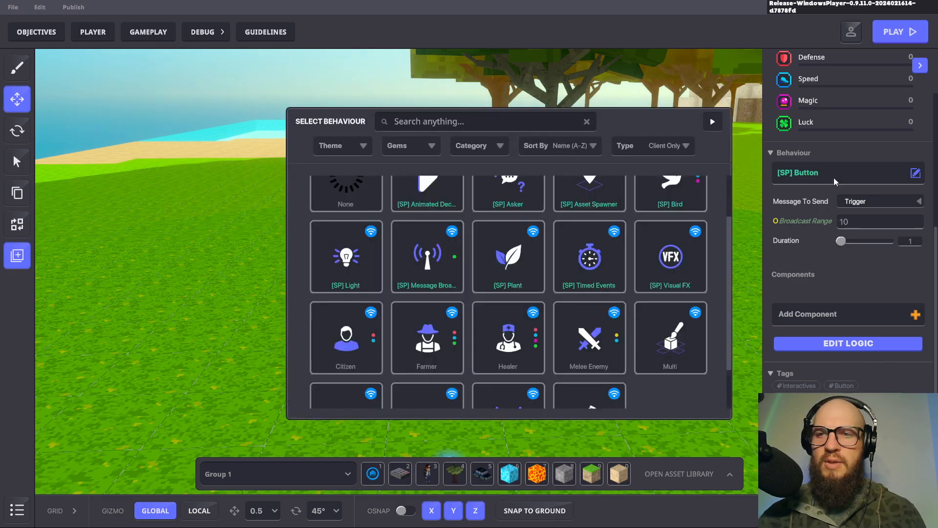
pyautogui.click(362, 196)
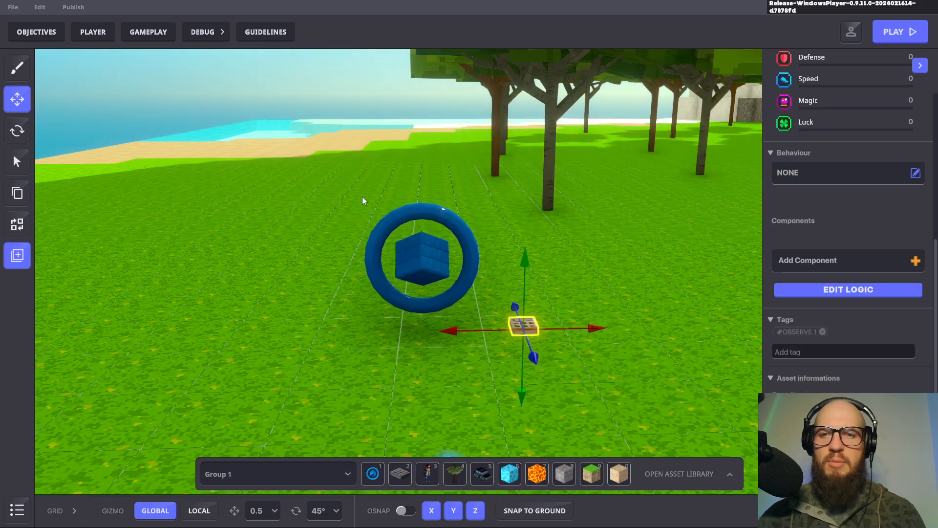
pyautogui.click(875, 175)
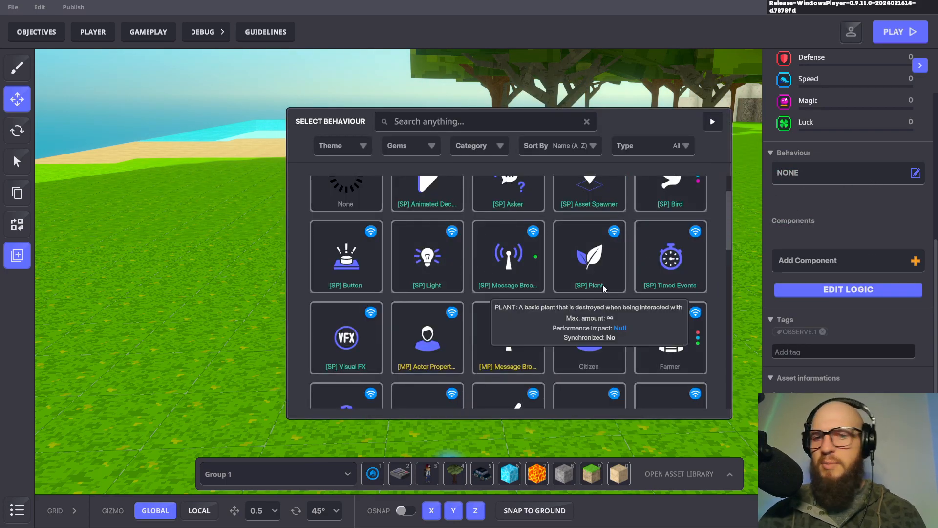
pyautogui.click(597, 255)
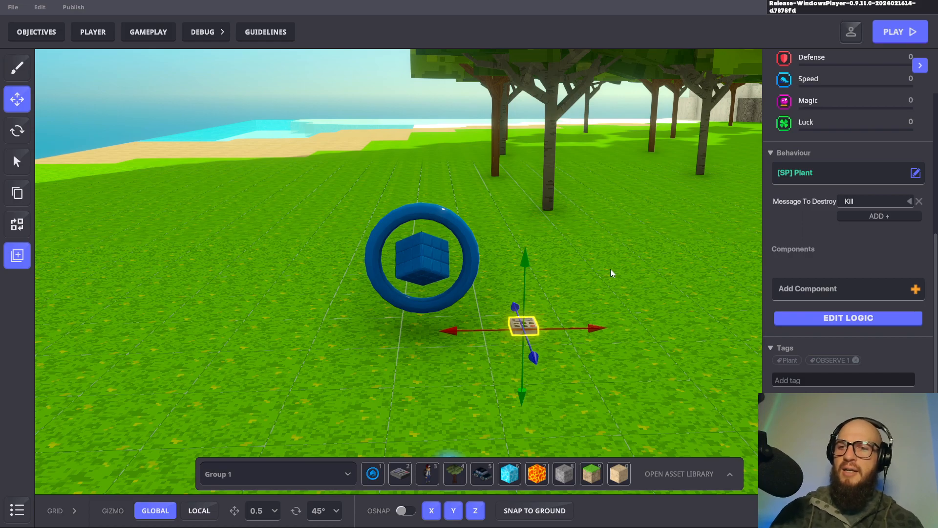
# Set the NumPad Switch's message to destroy to KILL.PAD.OBSERVE and deselect the switch
pyautogui.click(908, 201)
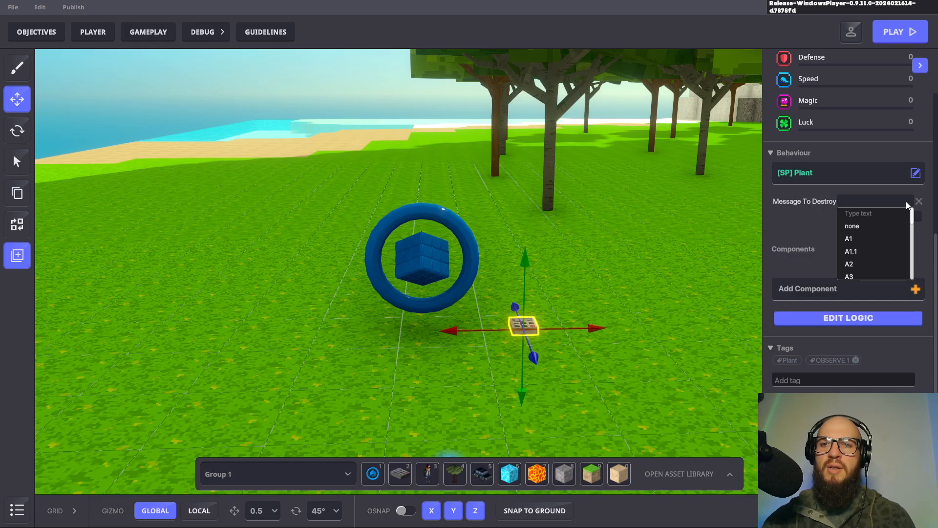
pyautogui.write('KIL')
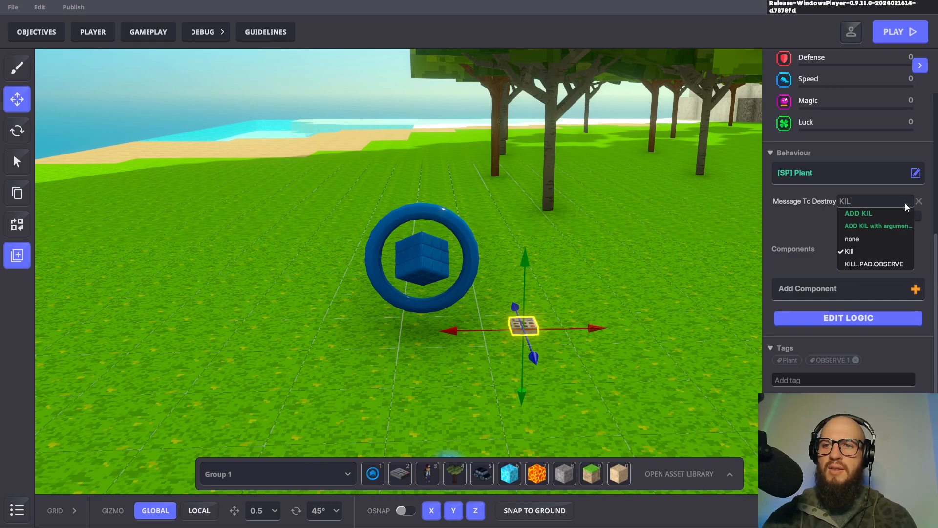
pyautogui.click(874, 265)
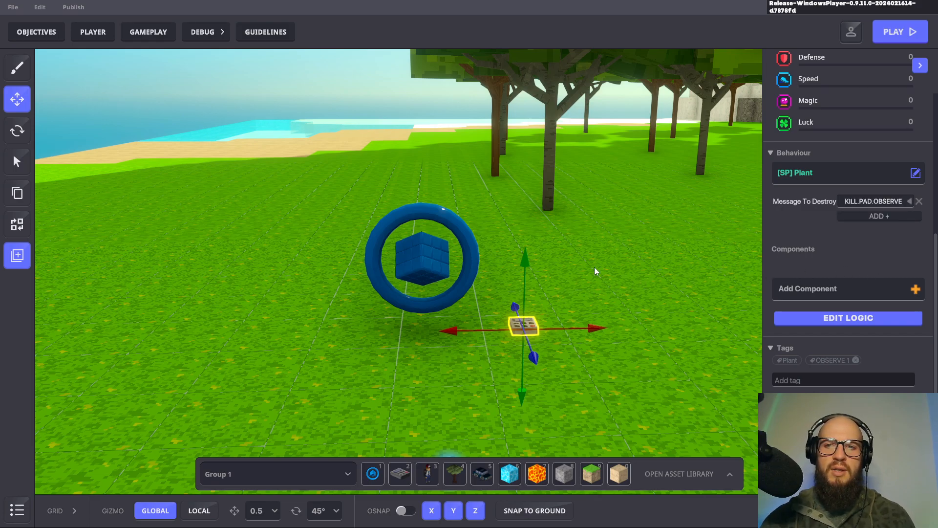
pyautogui.click(642, 288)
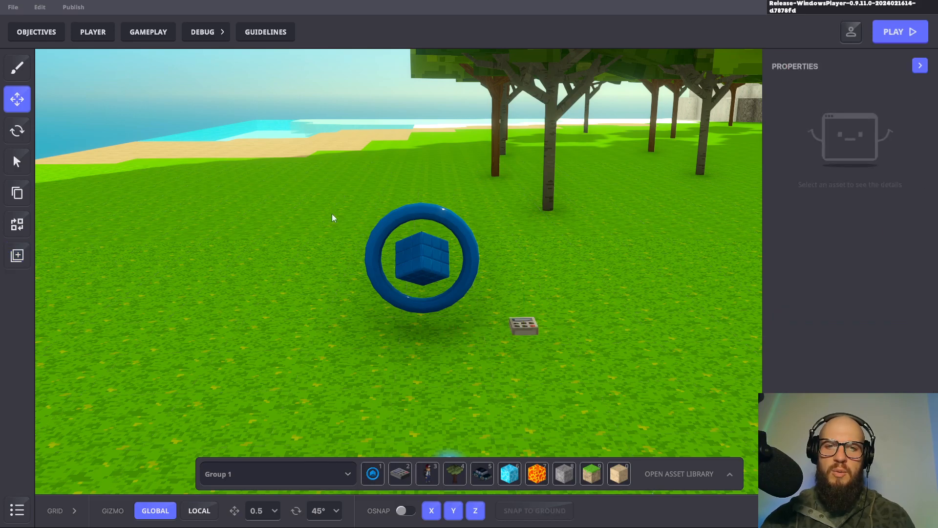
# Nest the NumPad Switch under the Logic Asset beside it in the hierarchy
pyautogui.click(424, 262)
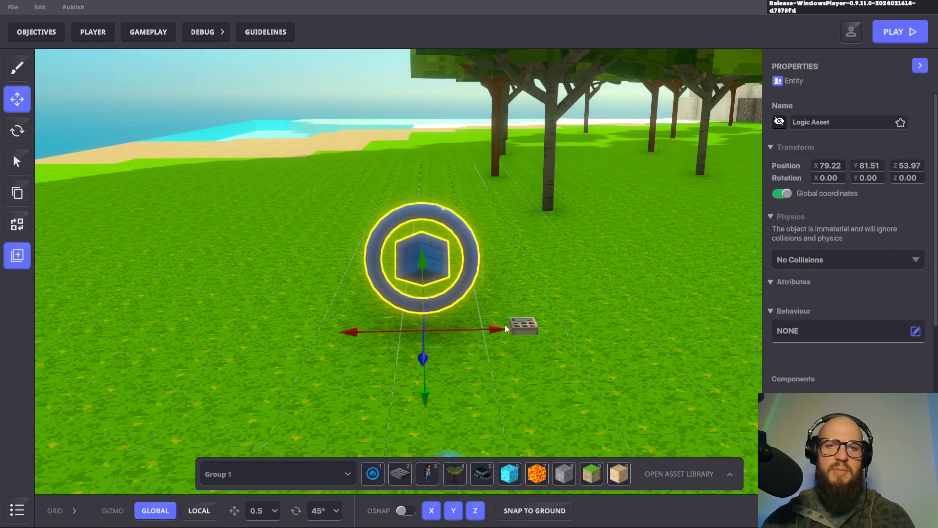
pyautogui.keyDown('shift'); pyautogui.click(529, 326); pyautogui.keyUp('shift')
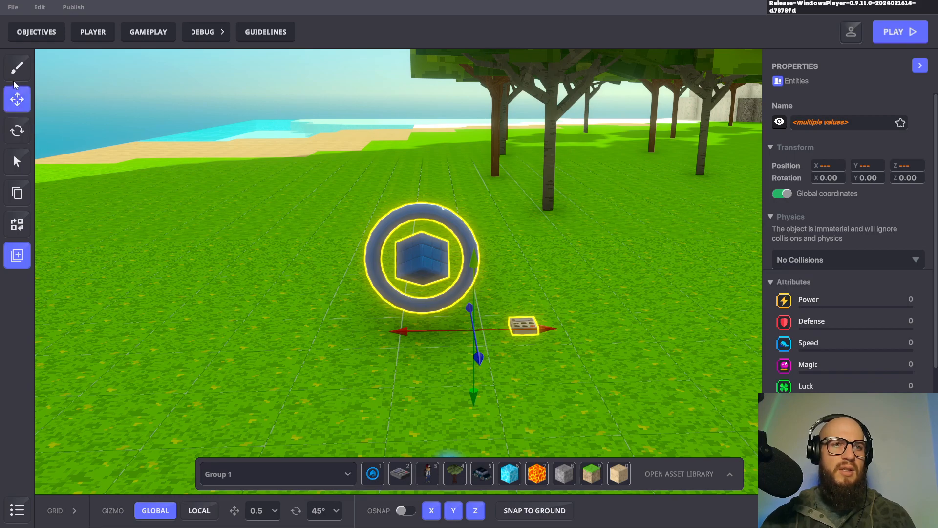
pyautogui.click(17, 511)
pyautogui.scroll(-1, 128, 337)
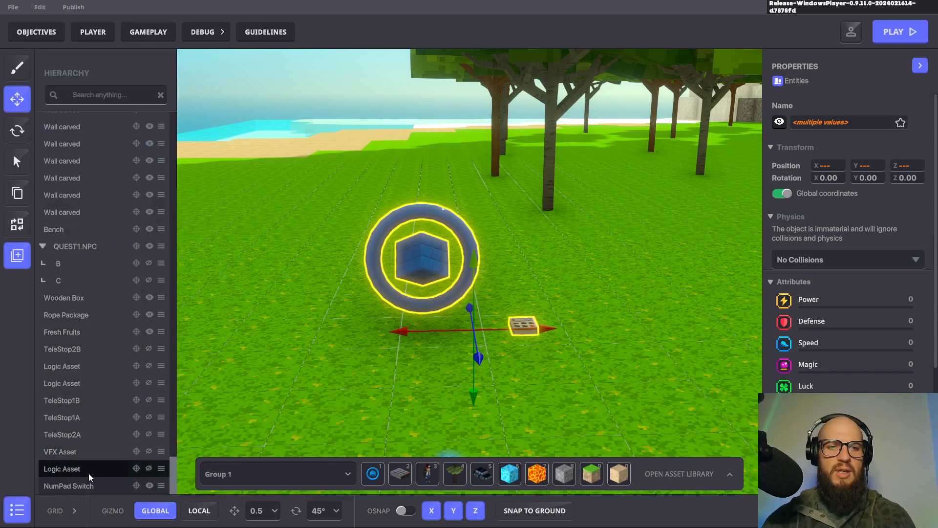
pyautogui.moveTo(77, 486); pyautogui.dragTo(69, 467)
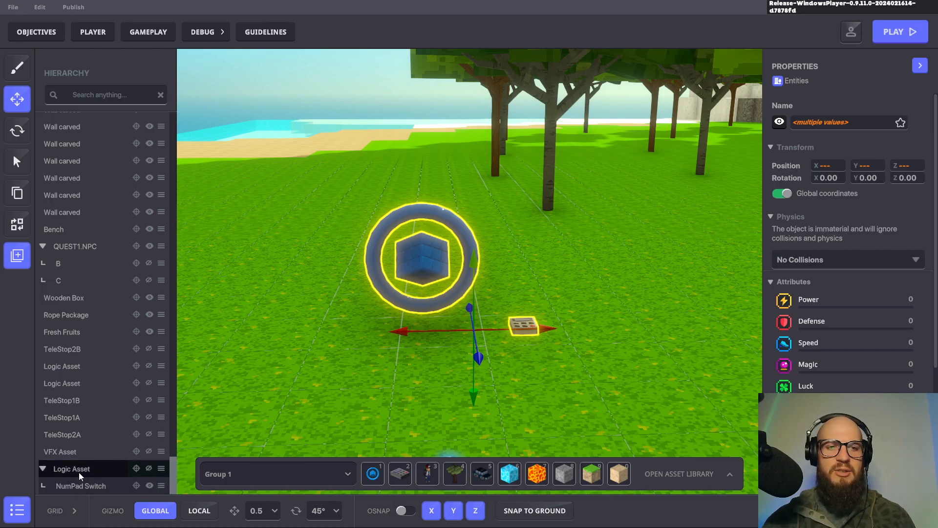
# Duplicate the Logic Asset with its nested NumPad Switch and place the copy farther back toward the trees
pyautogui.click(403, 249)
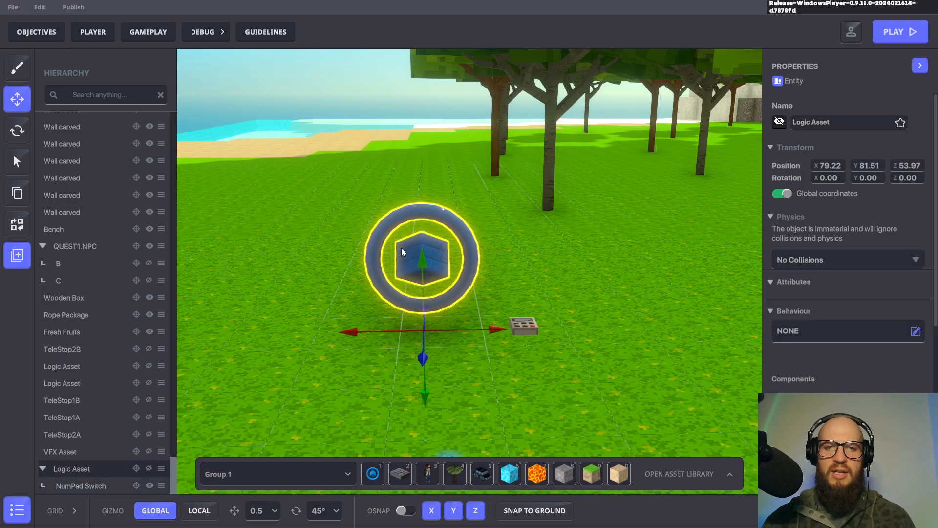
pyautogui.click(595, 243)
pyautogui.click(418, 263)
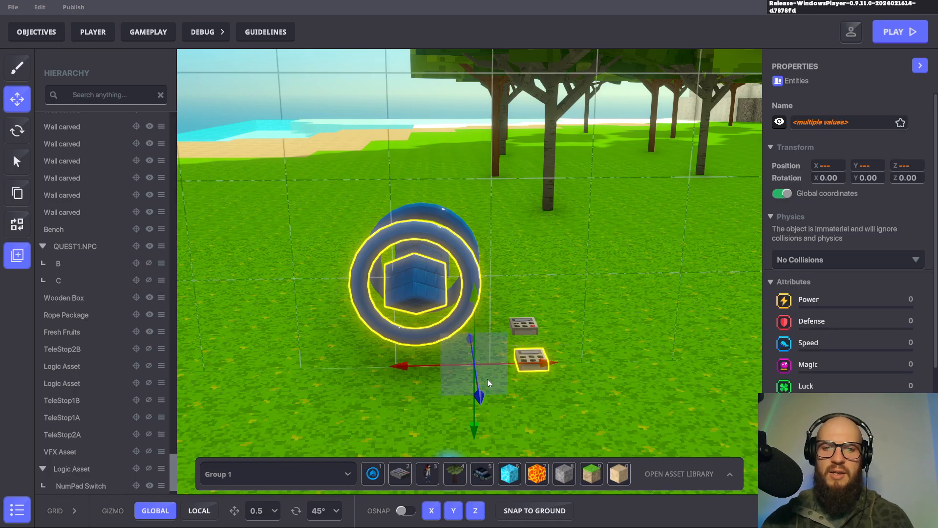
pyautogui.moveTo(488, 368); pyautogui.dragTo(599, 282)
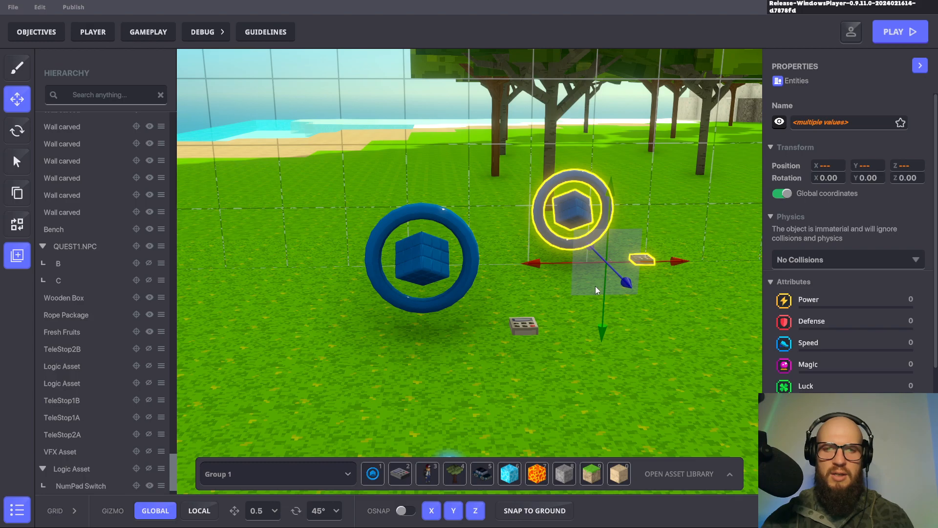
# Duplicate the copied Logic Asset and switch again, place this third pair beside the second, and close the hierarchy
pyautogui.hotkey('ctrl', 'd')
pyautogui.press('f')
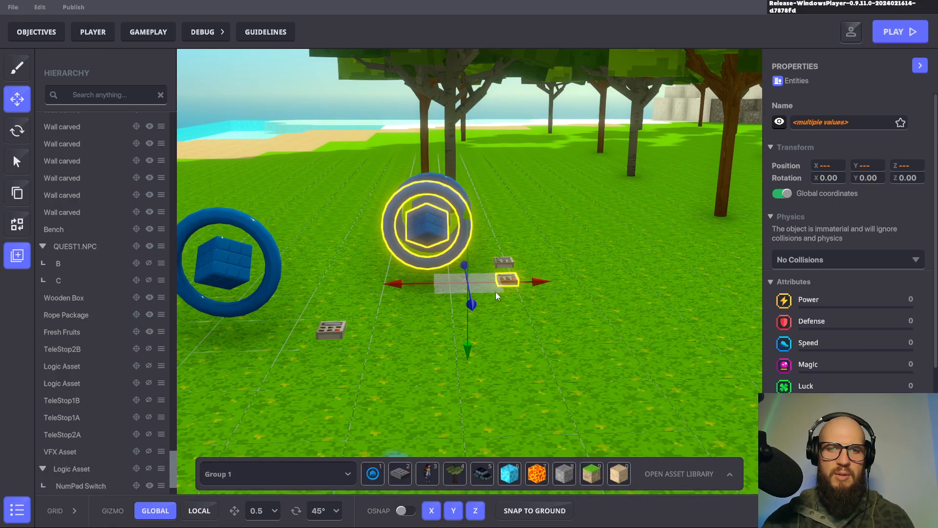
pyautogui.moveTo(489, 289); pyautogui.dragTo(642, 327)
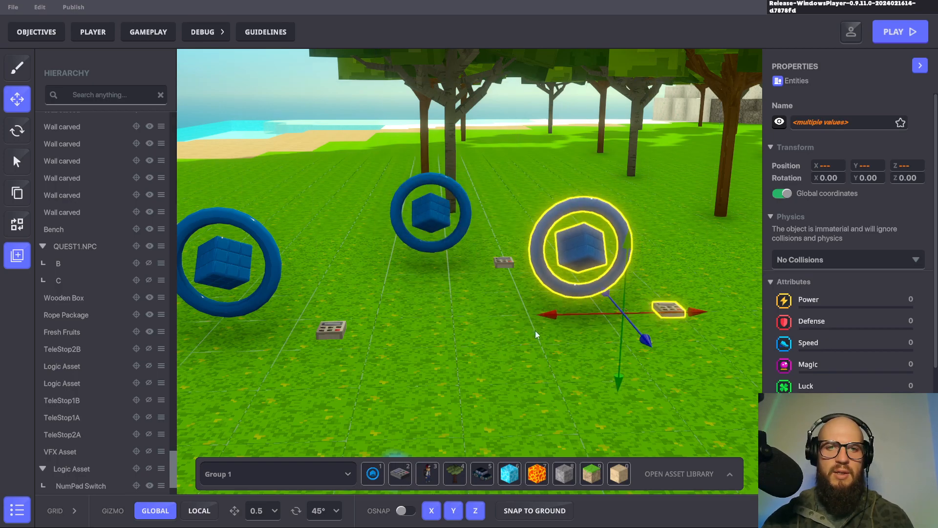
pyautogui.click(17, 510)
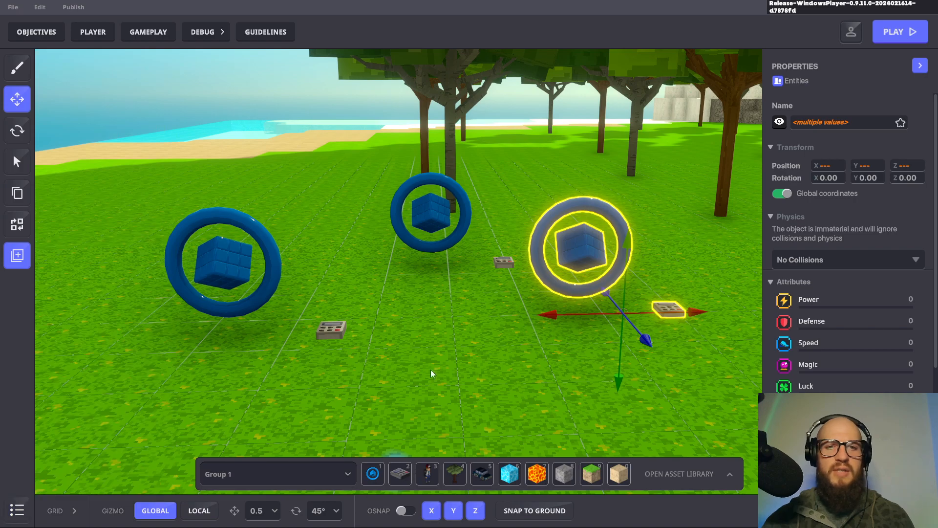
# Set the broadcast tag of the middle Logic Asset's Speaker to OBSERVE.2
pyautogui.moveTo(454, 368)
pyautogui.mouseDown(button='middle')
pyautogui.moveTo(447, 365)
pyautogui.moveTo(456, 370)
pyautogui.mouseUp(button='middle')
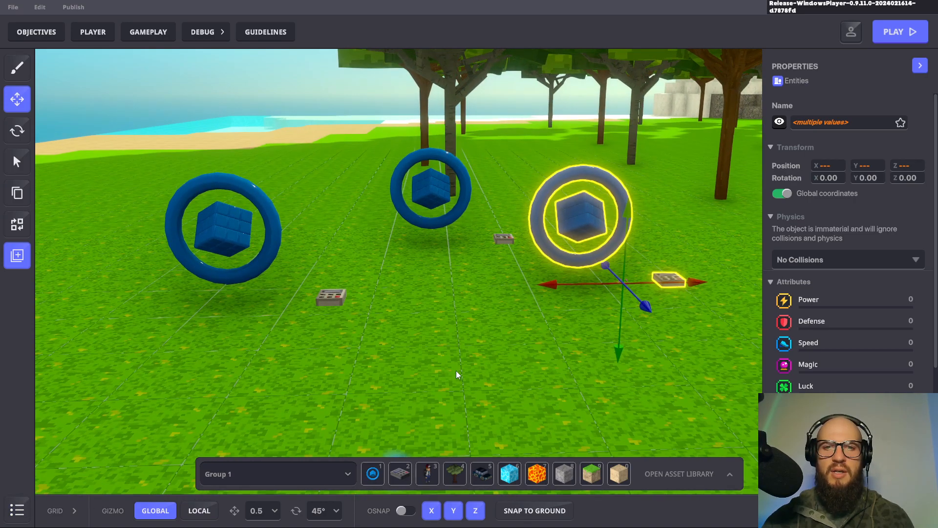
pyautogui.click(456, 370)
pyautogui.click(433, 186)
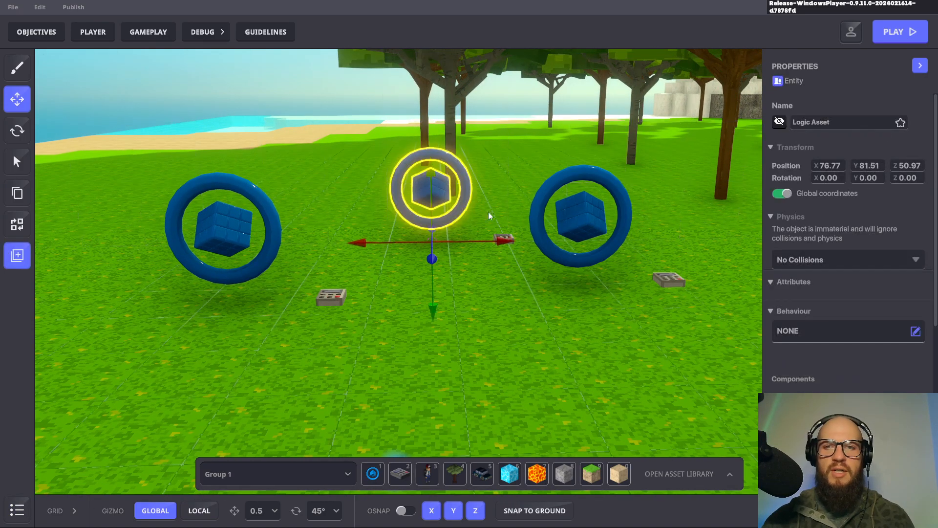
pyautogui.scroll(-5, 852, 286)
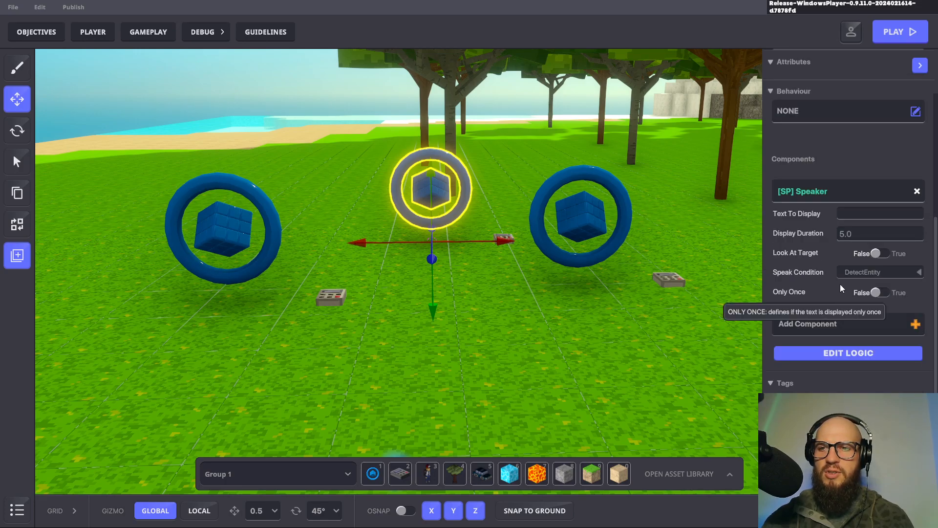
pyautogui.click(863, 352)
pyautogui.scroll(-2, 821, 300)
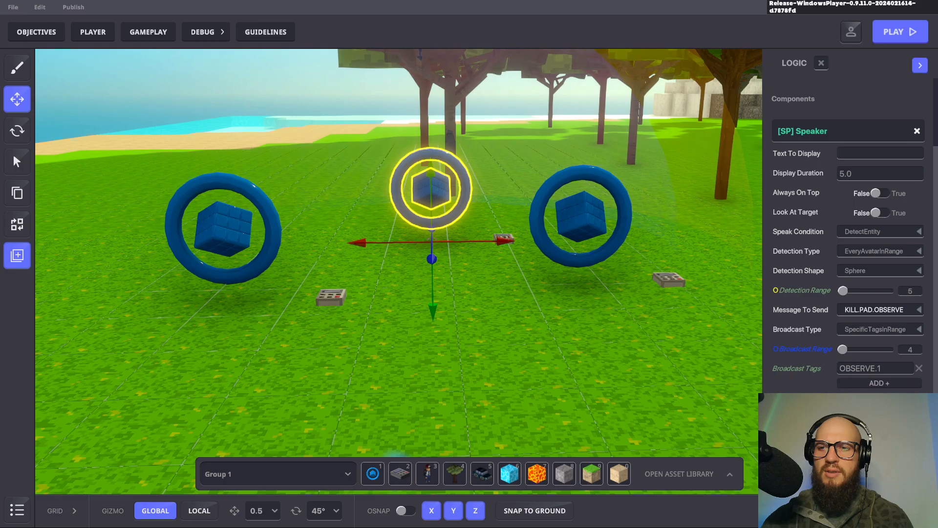
pyautogui.click(884, 370)
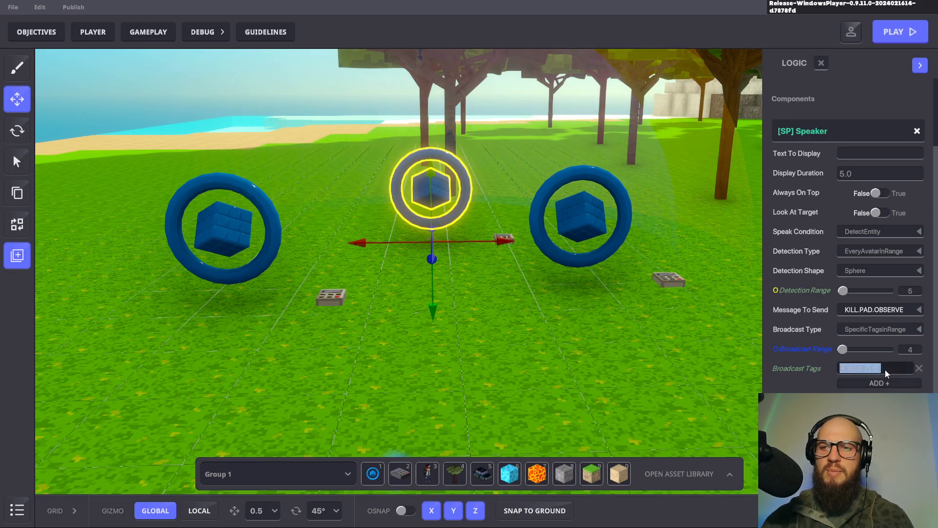
pyautogui.press('Return')
pyautogui.click(885, 370)
pyautogui.press('BackSpace')
pyautogui.write('2')
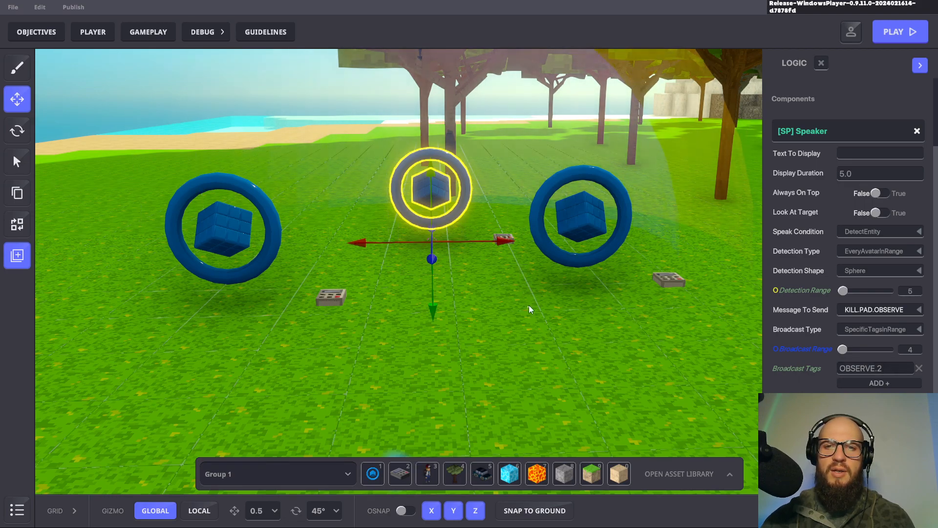
# Delete the two duplicated Logic Assets with their nested NumPad Switches, keeping only the original pair
pyautogui.click(571, 233)
pyautogui.moveTo(363, 129); pyautogui.dragTo(667, 277)
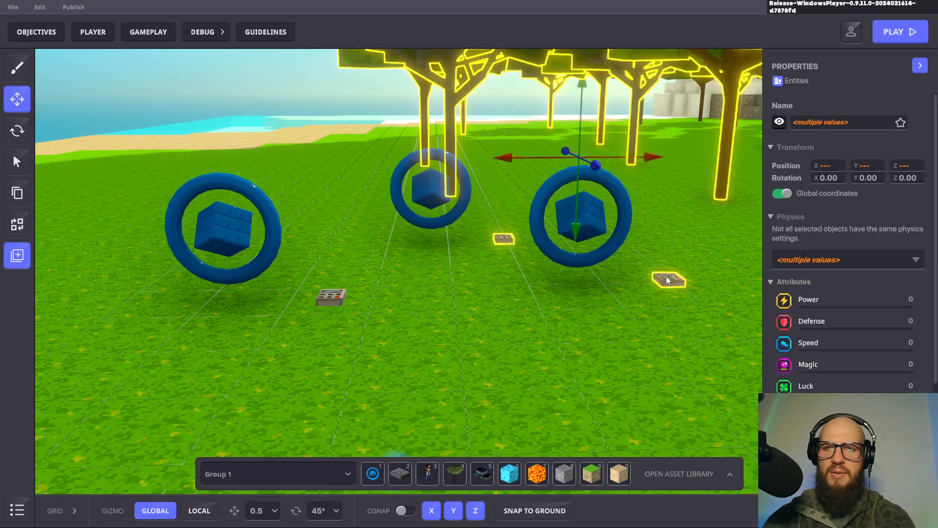
pyautogui.hotkey('ctrl', 'z')
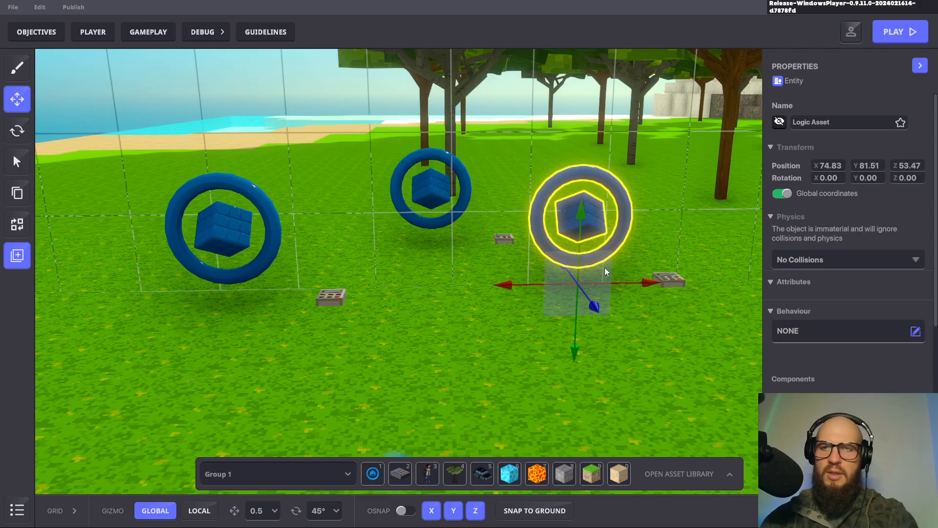
pyautogui.press('Delete')
pyautogui.click(453, 214)
pyautogui.press('Delete')
# Replace the remaining NumPad Switch's OBSERVE.1 tag with OBSERVE
pyautogui.click(237, 239)
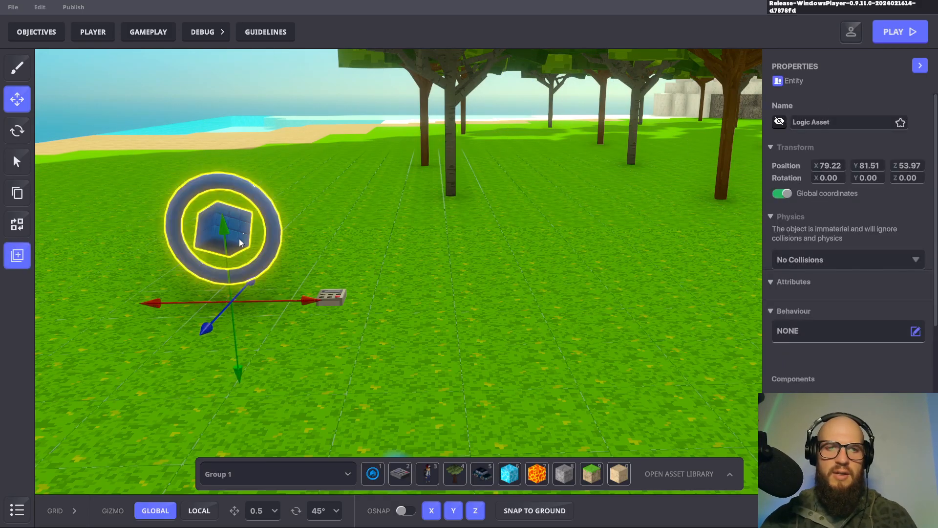
pyautogui.moveTo(360, 324); pyautogui.dragTo(408, 318, button='right')
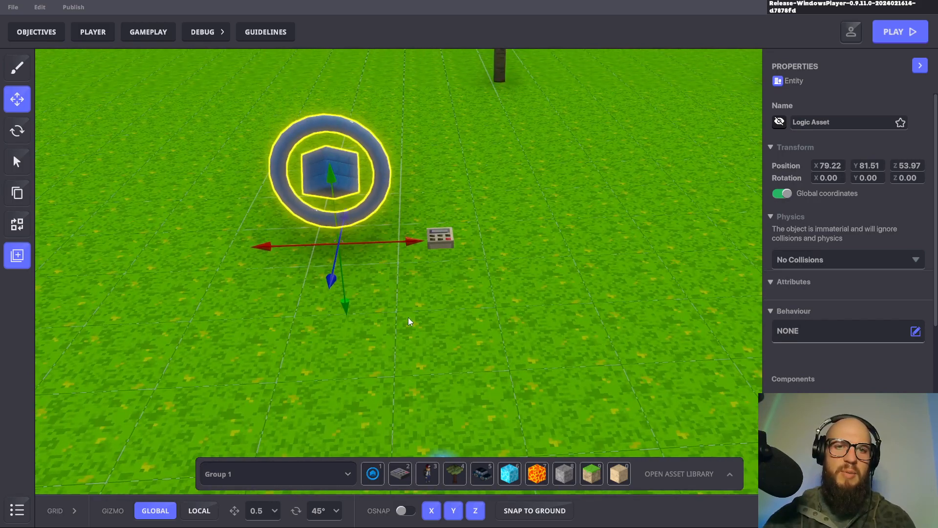
pyautogui.click(436, 240)
pyautogui.scroll(-1, 822, 365)
pyautogui.scroll(-1, 822, 365)
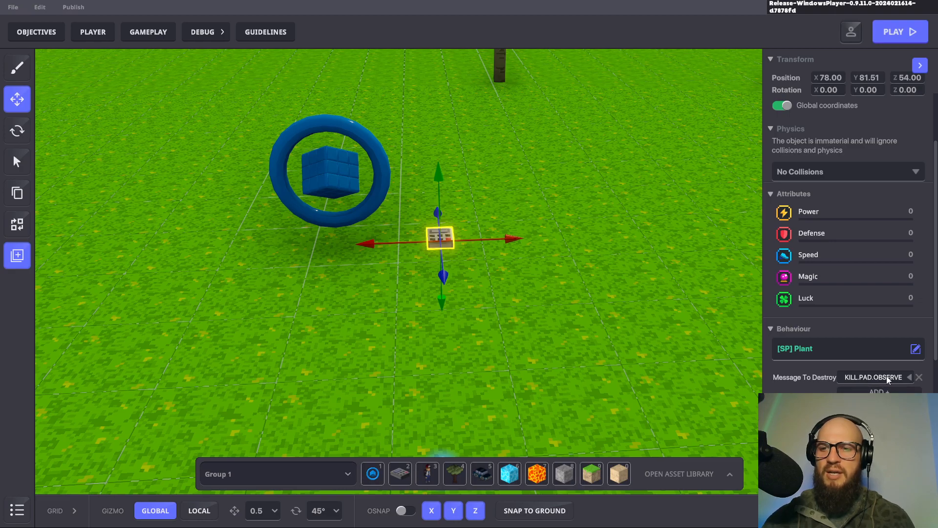
pyautogui.scroll(-1, 822, 391)
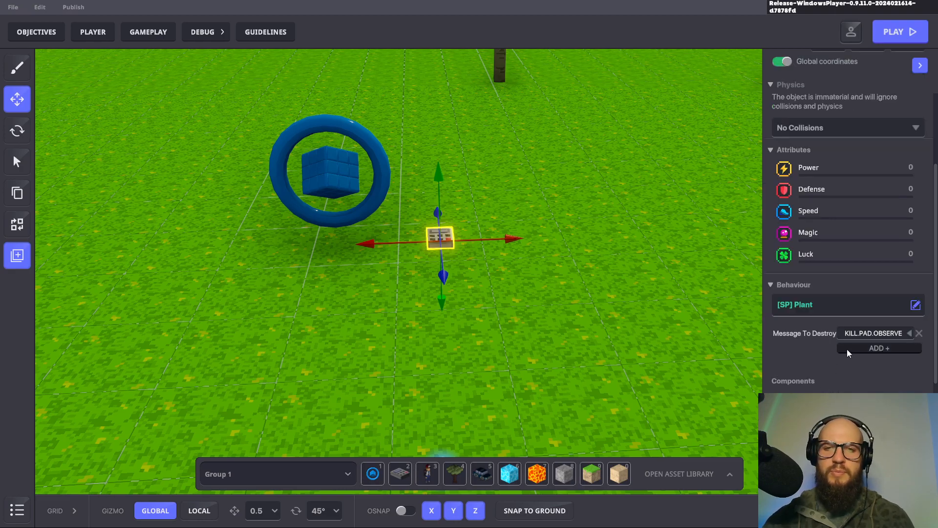
pyautogui.scroll(-3, 815, 372)
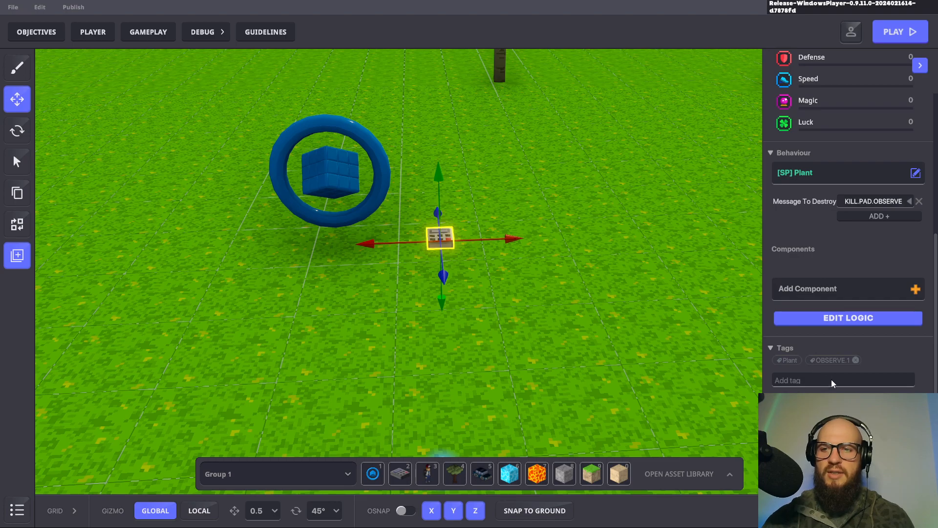
pyautogui.click(856, 360)
pyautogui.click(797, 381)
pyautogui.write('OBSERVE')
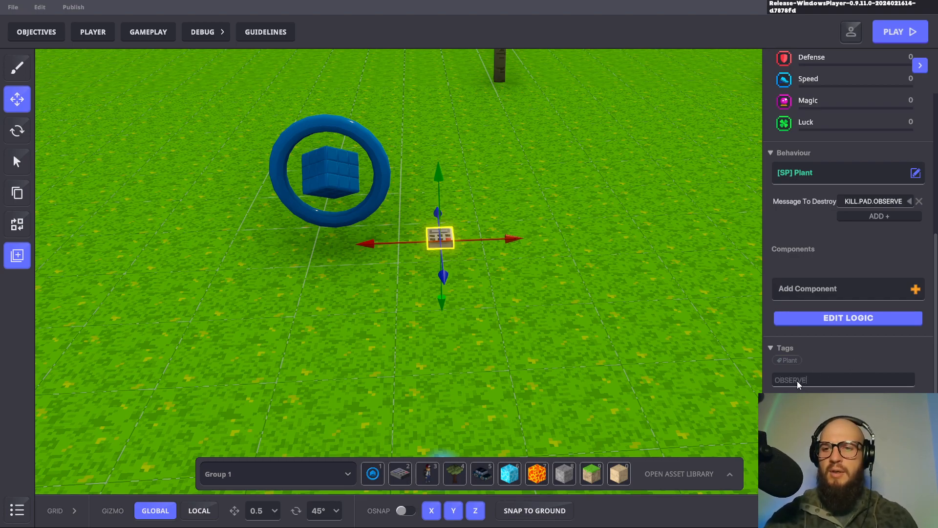
pyautogui.press('Return')
# Change the Logic Asset's Speaker broadcast tag to OBSERVE and set Only Once to True
pyautogui.click(331, 184)
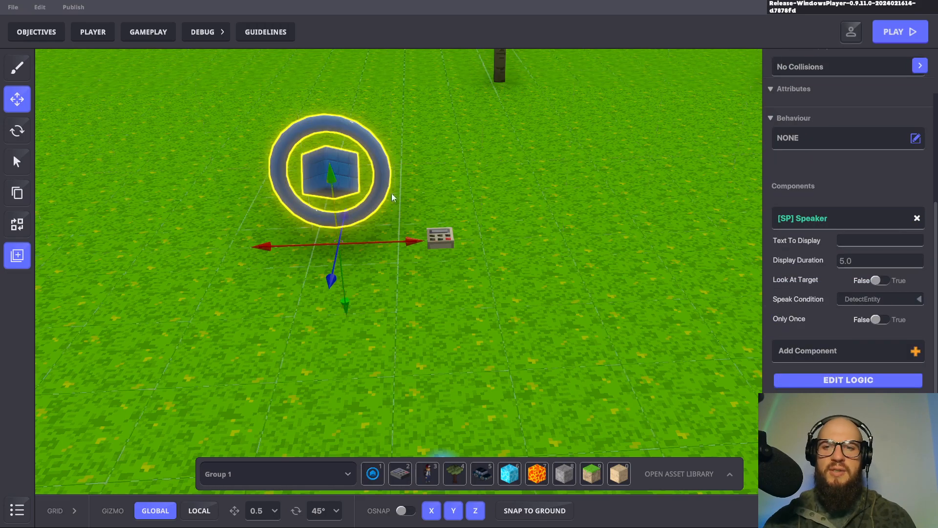
pyautogui.click(846, 383)
pyautogui.scroll(-4, 817, 358)
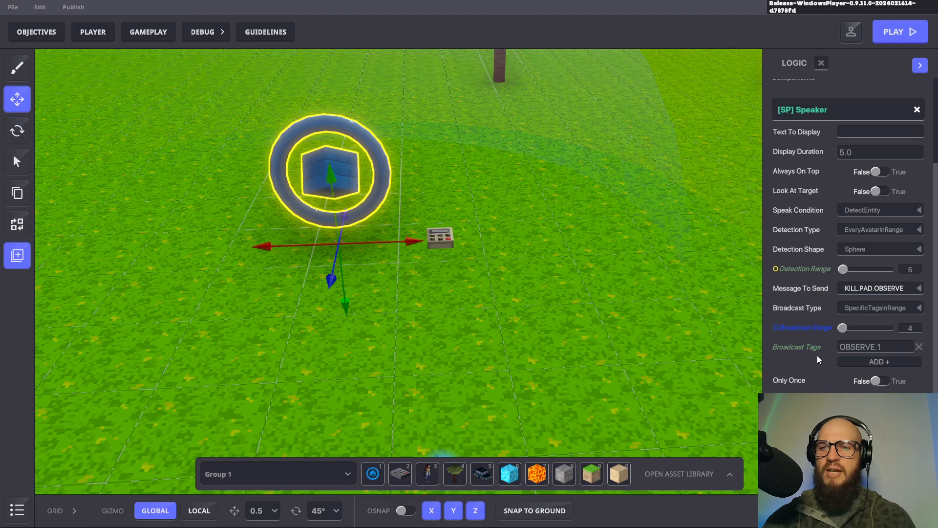
pyautogui.click(919, 348)
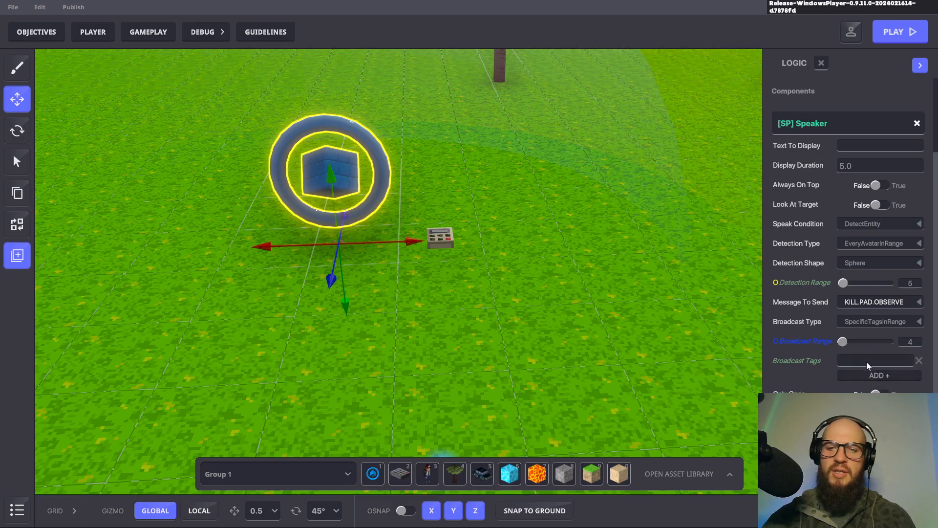
pyautogui.click(866, 362)
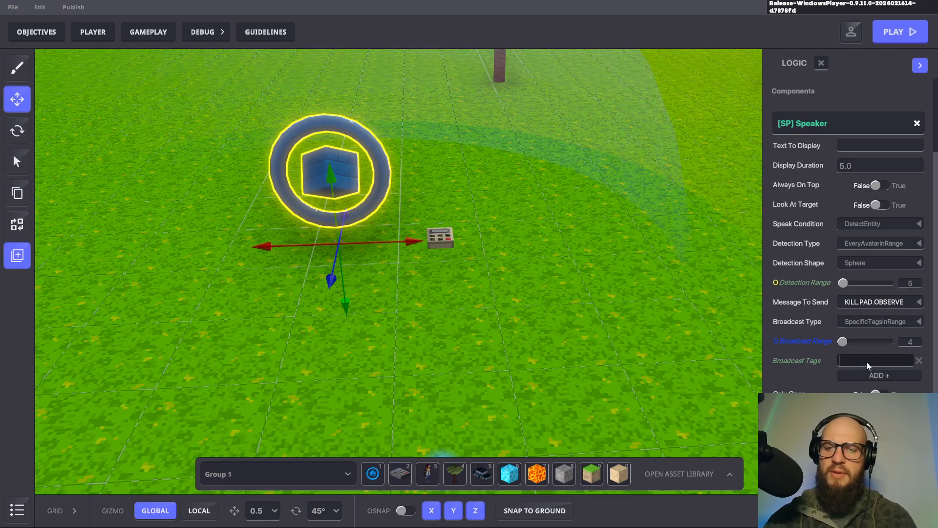
pyautogui.write('OBSERVE')
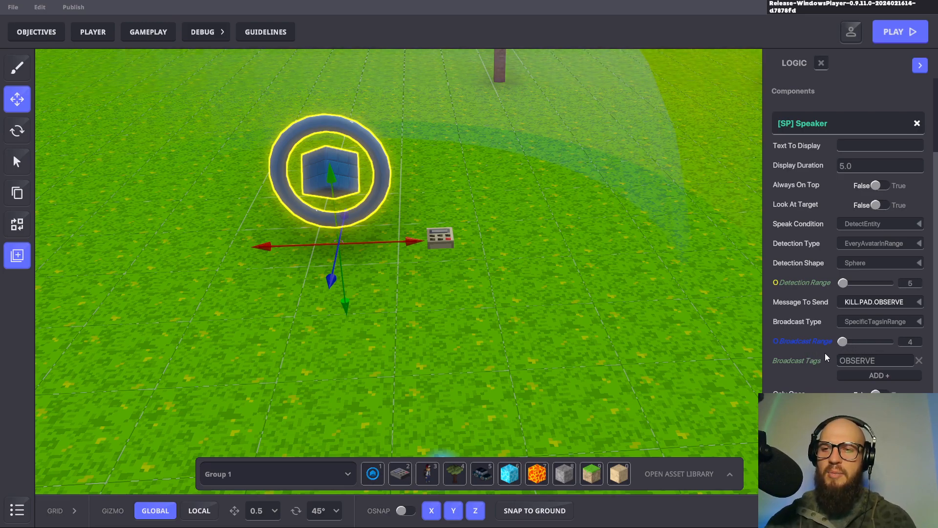
pyautogui.moveTo(821, 362)
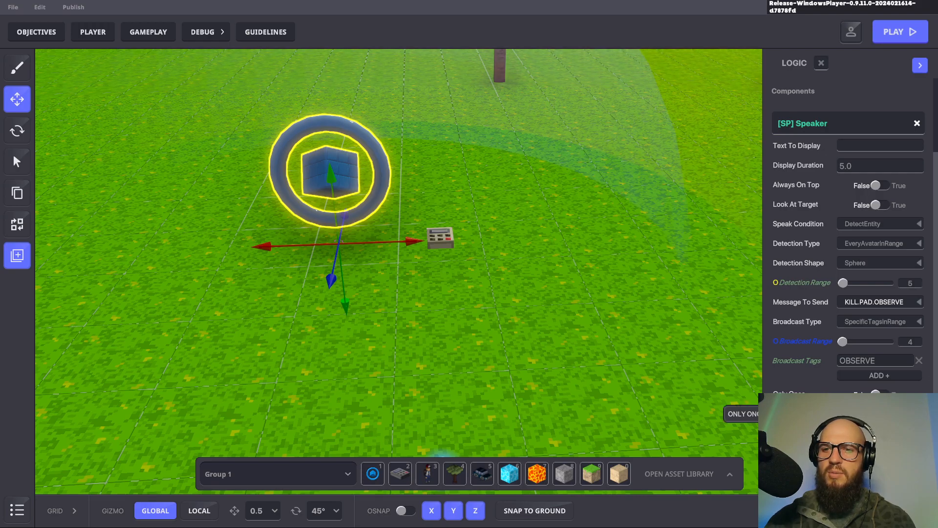
pyautogui.click(880, 395)
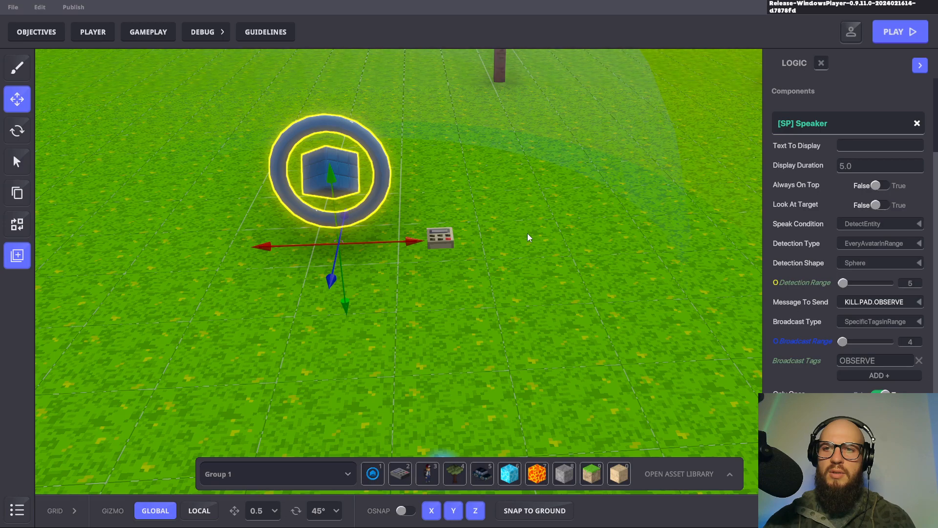
# Check the NumPad Switch's destroy message and tag, and duplicate it with its Logic Asset, placing the copied pair farther back
pyautogui.click(450, 242)
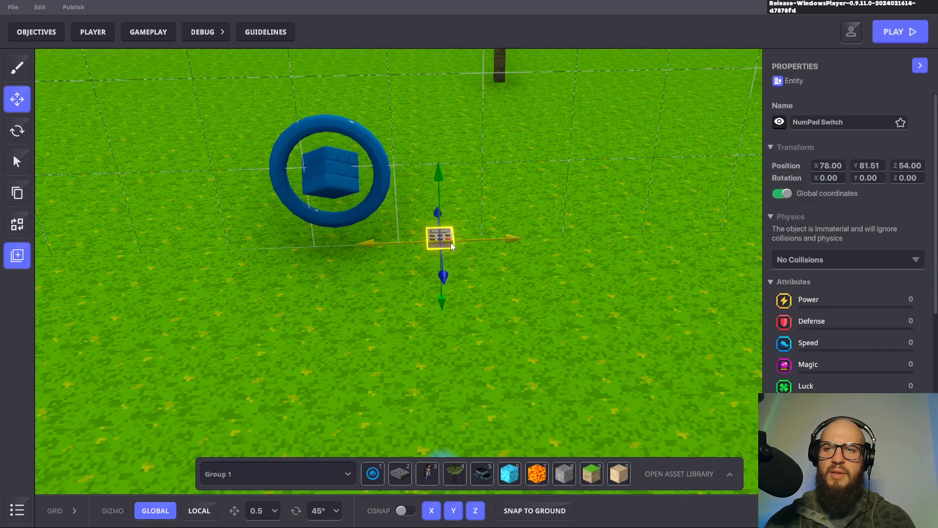
pyautogui.scroll(-4, 853, 318)
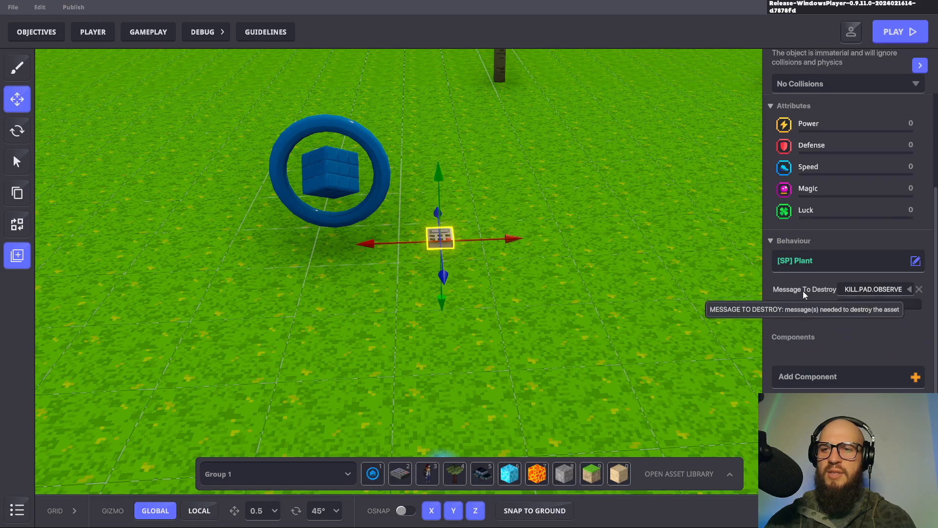
pyautogui.scroll(-2, 835, 342)
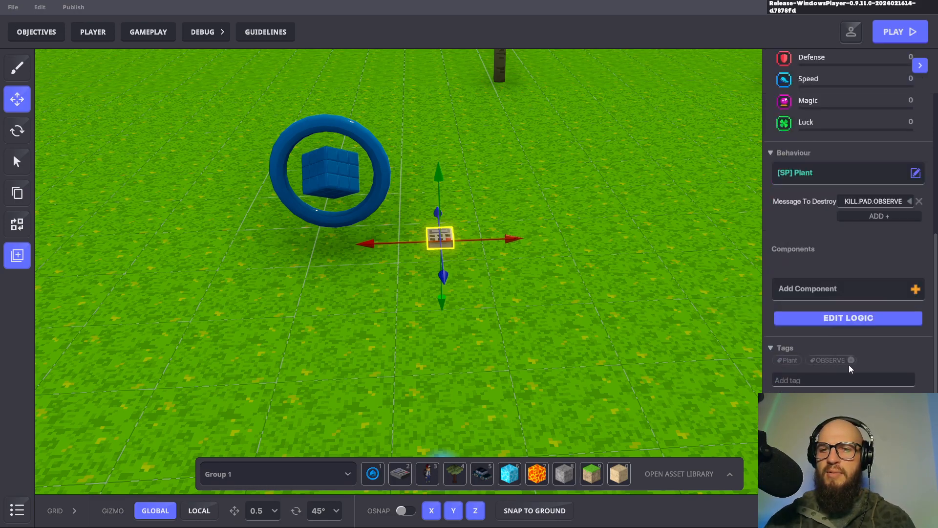
pyautogui.click(611, 260)
pyautogui.click(337, 182)
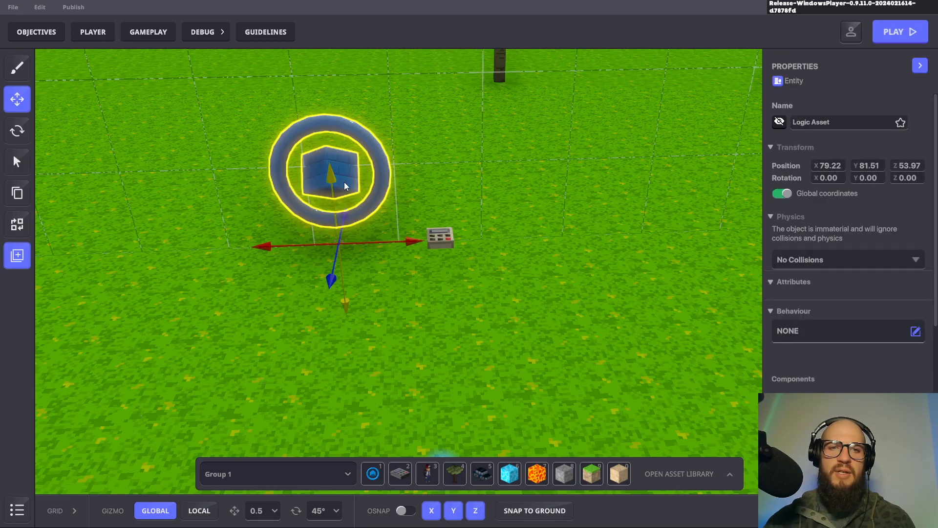
pyautogui.keyDown('shift'); pyautogui.click(440, 237); pyautogui.keyUp('shift')
pyautogui.hotkey('ctrl', 'd')
pyautogui.moveTo(404, 290); pyautogui.dragTo(545, 183)
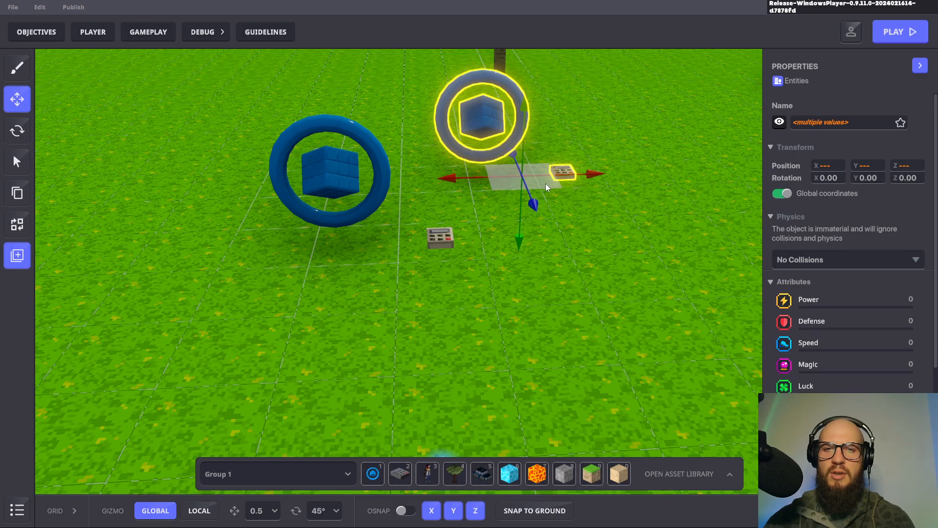
# Duplicate the copied Logic Asset and switch again and place this third pair beside the second
pyautogui.hotkey('ctrl', 'd')
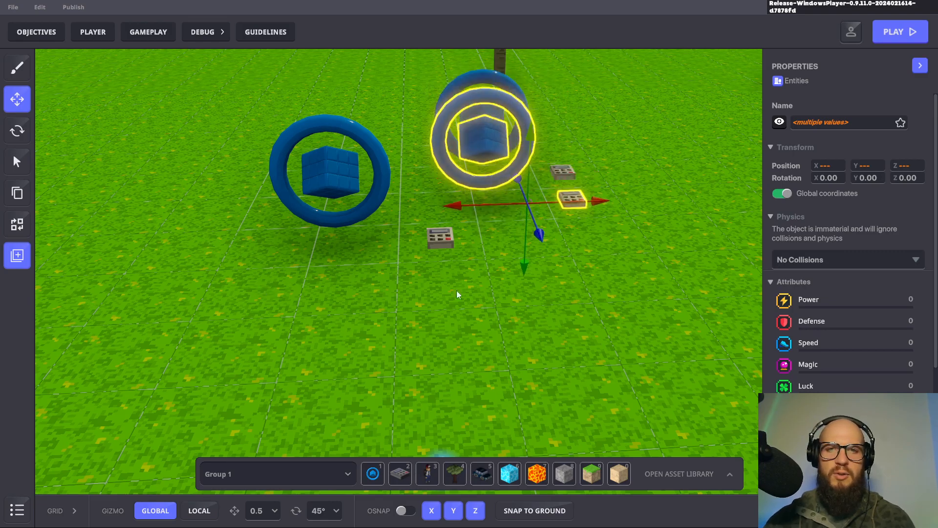
pyautogui.moveTo(547, 214); pyautogui.dragTo(695, 225)
pyautogui.click(599, 301)
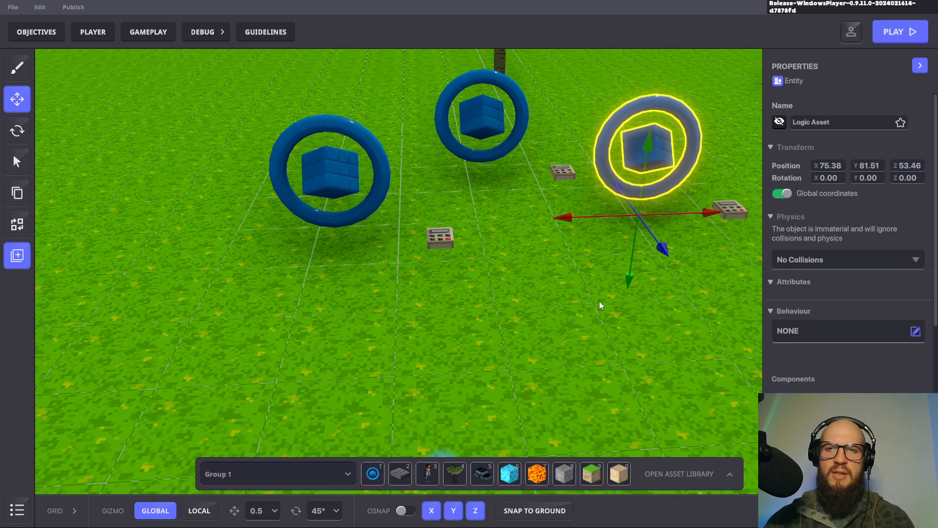
pyautogui.click(554, 321)
# Move the original Logic Asset and its nested switch from the grass into the stone-walled room with the pool, at X 19.72, Z 51.47
pyautogui.moveTo(573, 321); pyautogui.dragTo(648, 321, button='right')
pyautogui.press('s')
pyautogui.scroll(-2, 568, 300)
pyautogui.click(426, 303)
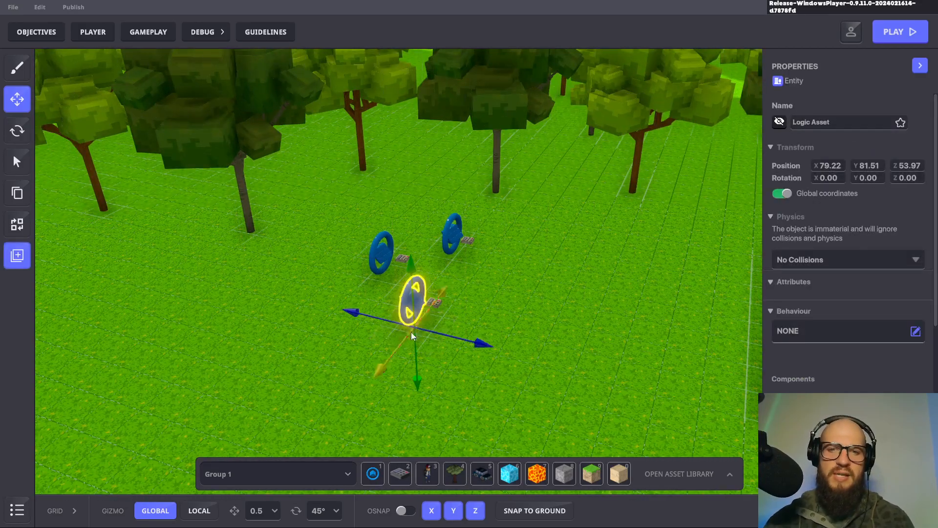
pyautogui.moveTo(420, 337); pyautogui.dragTo(453, 185)
pyautogui.moveTo(452, 186); pyautogui.dragTo(409, 278, button='right')
pyautogui.moveTo(344, 420); pyautogui.dragTo(515, 167)
pyautogui.moveTo(529, 169); pyautogui.dragTo(452, 402, button='right')
pyautogui.press('w')
pyautogui.moveTo(407, 344); pyautogui.dragTo(596, 61)
pyautogui.moveTo(596, 61); pyautogui.dragTo(555, 303, button='right')
pyautogui.moveTo(555, 303); pyautogui.dragTo(442, 210)
pyautogui.moveTo(443, 211); pyautogui.dragTo(383, 284, button='right')
pyautogui.moveTo(383, 280)
pyautogui.mouseDown(button='middle')
pyautogui.moveTo(381, 272)
pyautogui.moveTo(365, 281)
pyautogui.mouseUp(button='middle')
pyautogui.scroll(-2, 369, 274)
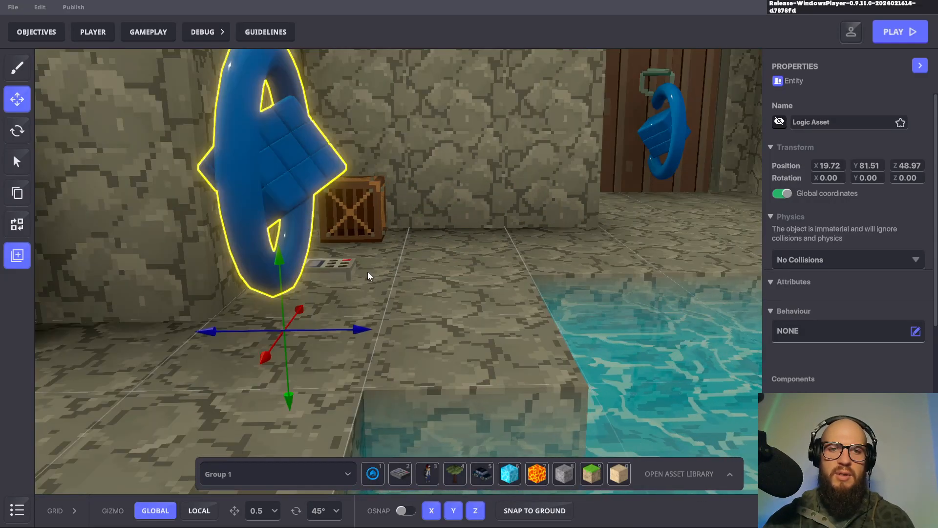
pyautogui.moveTo(329, 331); pyautogui.dragTo(757, 321)
pyautogui.moveTo(631, 313); pyautogui.dragTo(366, 361, button='right')
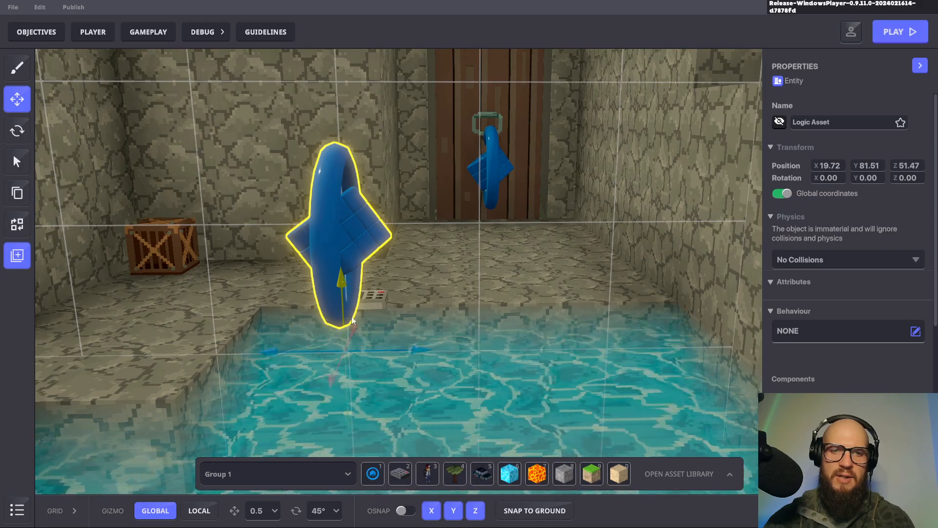
# Lower the Logic Asset and its nested switch from the pool room into the underground dirt cavern, at Y 12.51, Z 72.97
pyautogui.press('s')
pyautogui.moveTo(430, 321)
pyautogui.mouseDown(button='right')
pyautogui.moveTo(445, 346)
pyautogui.moveTo(427, 373)
pyautogui.moveTo(436, 345)
pyautogui.moveTo(303, 333)
pyautogui.moveTo(180, 237)
pyautogui.moveTo(266, 271)
pyautogui.mouseUp(button='right')
pyautogui.moveTo(337, 136); pyautogui.dragTo(408, 273, button='right')
pyautogui.scroll(-5, 409, 274)
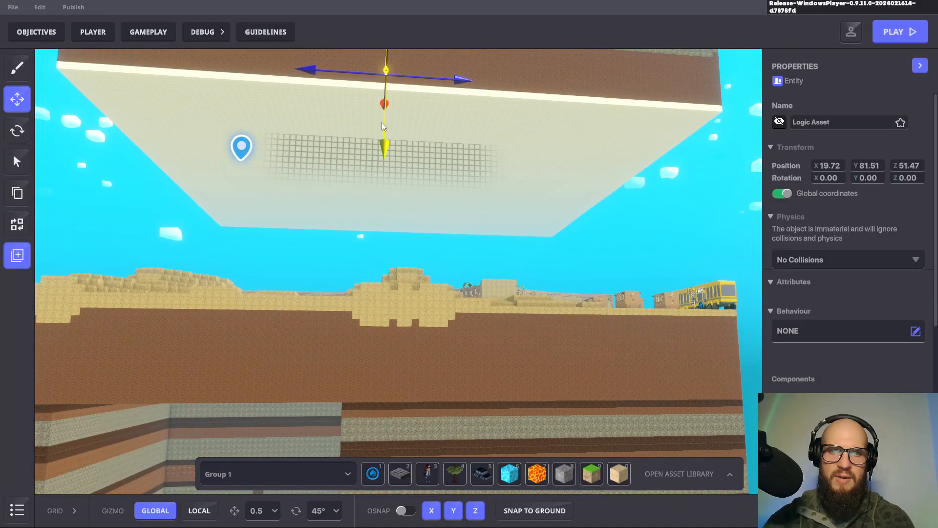
pyautogui.moveTo(375, 408); pyautogui.dragTo(507, 178, button='middle')
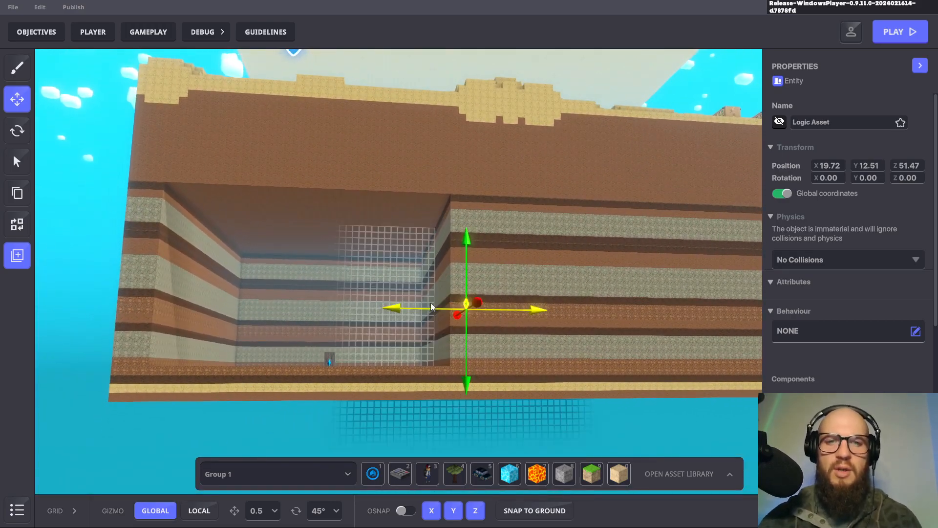
pyautogui.moveTo(330, 339); pyautogui.dragTo(425, 418, button='right')
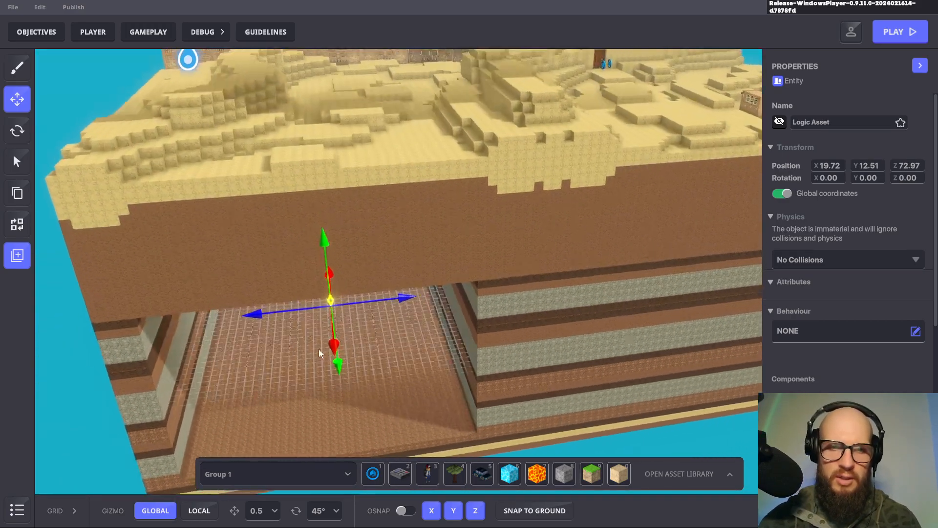
pyautogui.scroll(6, 327, 308)
pyautogui.scroll(-5, 391, 306)
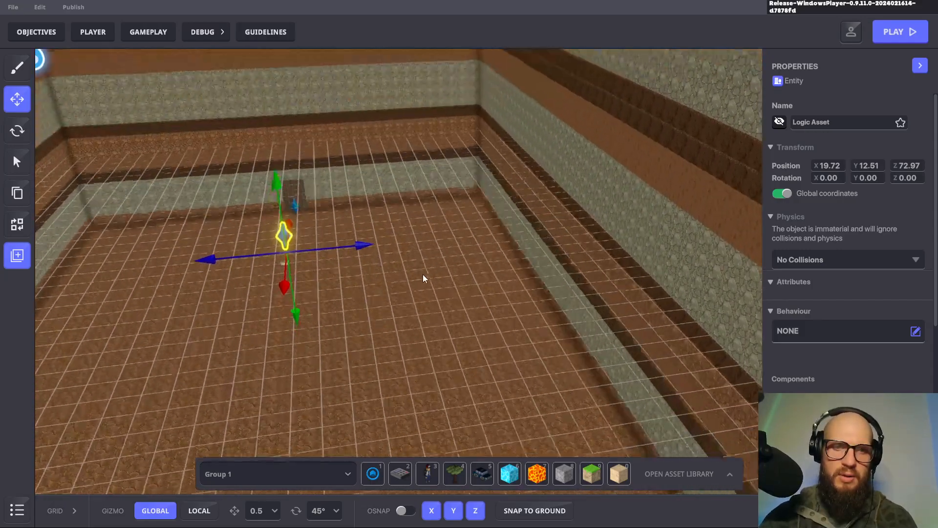
pyautogui.scroll(3, 429, 283)
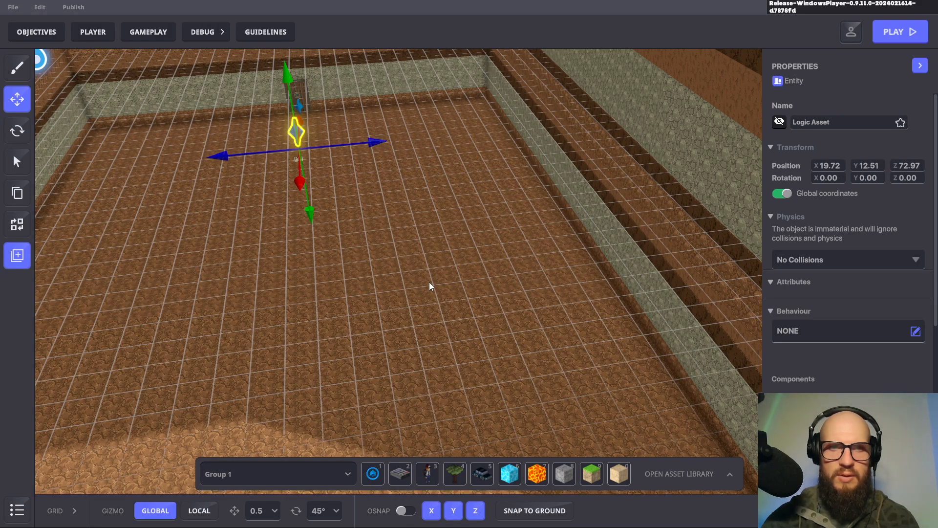
# Drop the Logic Asset onto the cavern's dirt floor at Y 3.50 and shift it to Z 64.47
pyautogui.press('Escape')
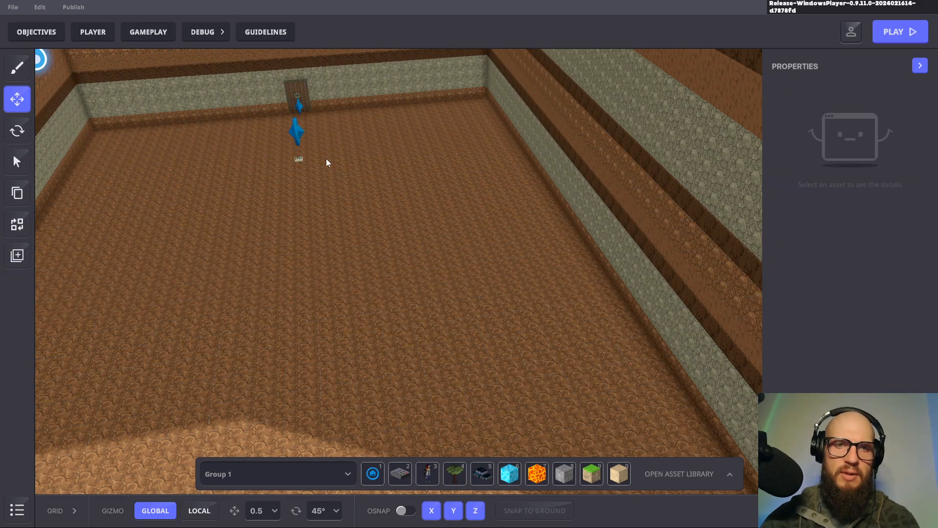
pyautogui.click(299, 135)
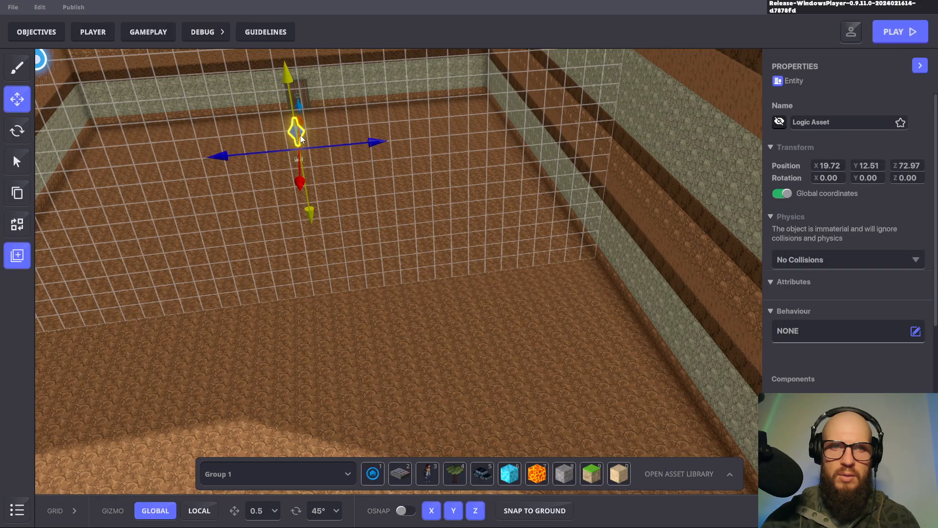
pyautogui.press('w')
pyautogui.press('a')
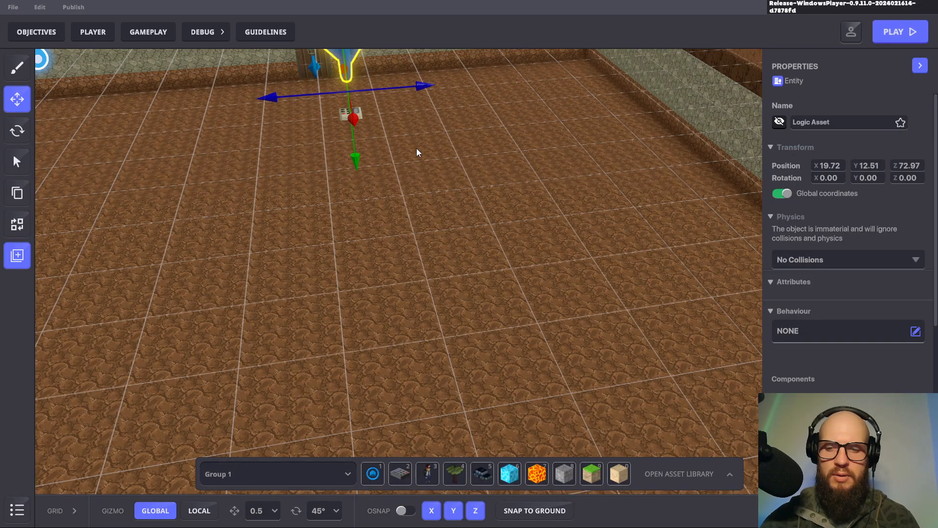
pyautogui.press('End')
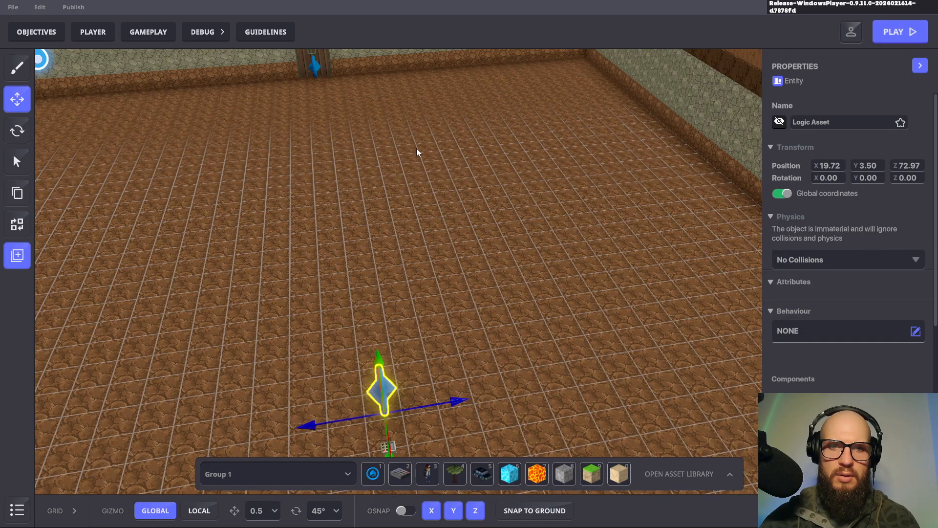
pyautogui.moveTo(459, 205); pyautogui.dragTo(465, 156, button='middle')
pyautogui.moveTo(458, 207); pyautogui.dragTo(436, 244, button='right')
pyautogui.moveTo(485, 226); pyautogui.dragTo(678, 258)
pyautogui.moveTo(679, 258); pyautogui.dragTo(405, 272, button='right')
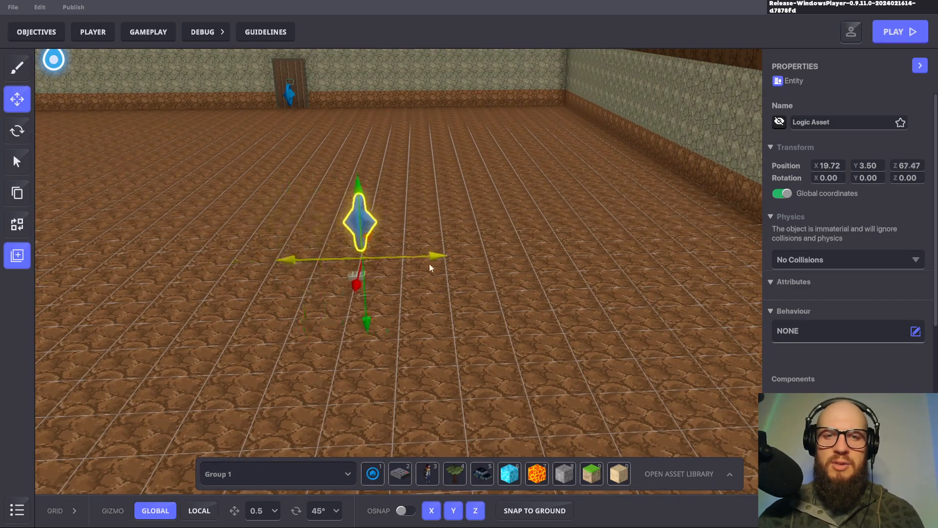
pyautogui.moveTo(563, 283)
pyautogui.mouseDown(button='right')
pyautogui.moveTo(570, 280)
pyautogui.moveTo(547, 292)
pyautogui.mouseUp(button='right')
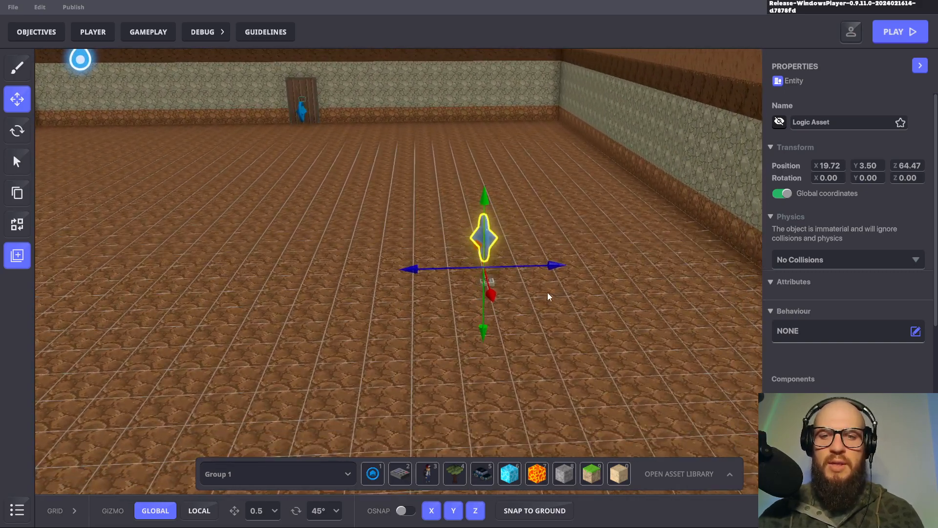
# Build a mound of Stone_Grey blocks on the cavern floor with a sphere brush 6 blocks wide, high and deep
pyautogui.click(562, 472)
pyautogui.moveTo(579, 330)
pyautogui.mouseDown(button='right')
pyautogui.moveTo(614, 321)
pyautogui.moveTo(546, 306)
pyautogui.mouseUp(button='right')
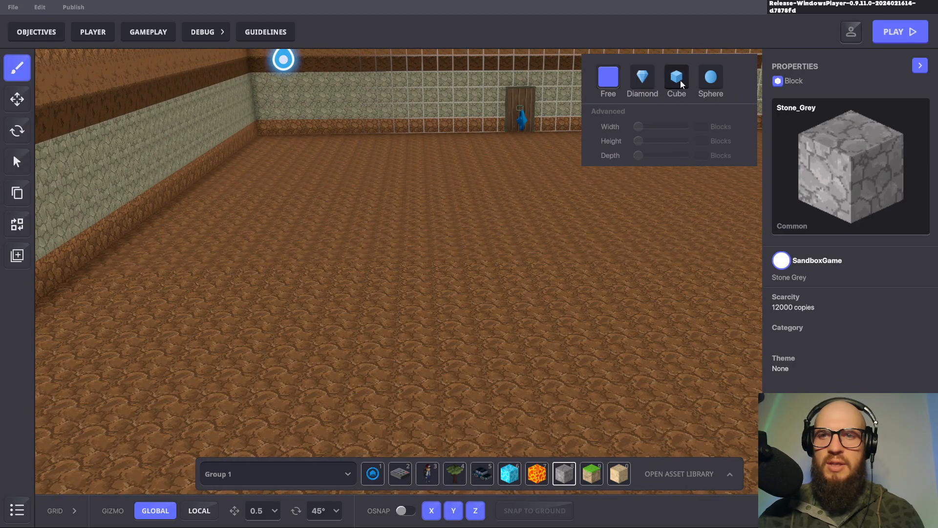
pyautogui.click(712, 79)
pyautogui.moveTo(380, 170)
pyautogui.mouseDown()
pyautogui.moveTo(175, 200)
pyautogui.moveTo(169, 295)
pyautogui.moveTo(237, 203)
pyautogui.moveTo(214, 262)
pyautogui.moveTo(322, 237)
pyautogui.moveTo(371, 201)
pyautogui.moveTo(218, 285)
pyautogui.moveTo(331, 327)
pyautogui.moveTo(333, 361)
pyautogui.moveTo(195, 324)
pyautogui.moveTo(254, 308)
pyautogui.mouseUp()
pyautogui.moveTo(377, 266)
pyautogui.mouseDown(button='right')
pyautogui.moveTo(406, 247)
pyautogui.moveTo(277, 248)
pyautogui.moveTo(286, 222)
pyautogui.moveTo(218, 219)
pyautogui.moveTo(296, 228)
pyautogui.moveTo(291, 239)
pyautogui.moveTo(315, 231)
pyautogui.moveTo(307, 242)
pyautogui.moveTo(348, 224)
pyautogui.moveTo(343, 231)
pyautogui.moveTo(331, 229)
pyautogui.moveTo(311, 198)
pyautogui.moveTo(389, 232)
pyautogui.moveTo(350, 249)
pyautogui.mouseUp(button='right')
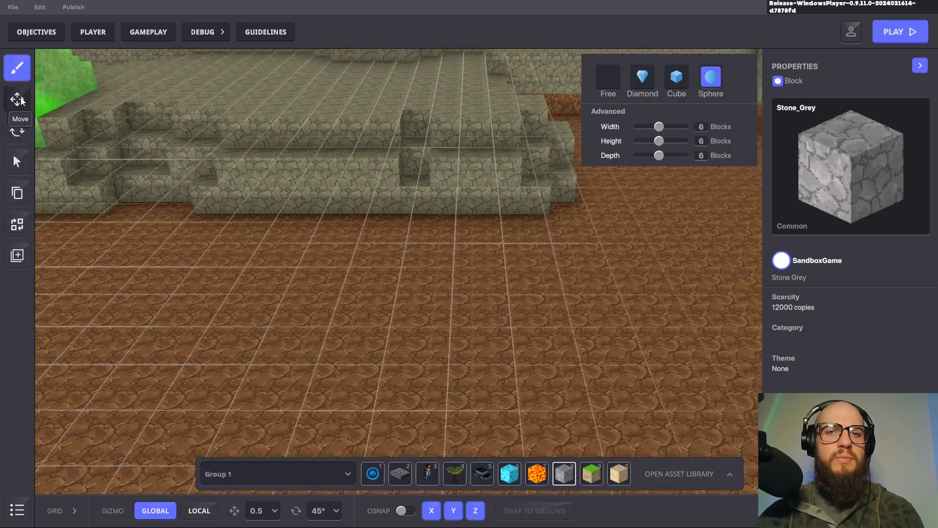
pyautogui.moveTo(359, 253)
pyautogui.mouseDown(button='right')
pyautogui.moveTo(380, 258)
pyautogui.moveTo(358, 264)
pyautogui.mouseUp(button='right')
# Move the Logic Asset and its switch onto the stone mound, at X 18.22, Y 6.50, Z 83.97, and check its Speaker component
pyautogui.click(20, 105)
pyautogui.moveTo(224, 211)
pyautogui.mouseDown(button='right')
pyautogui.moveTo(562, 326)
pyautogui.moveTo(421, 339)
pyautogui.moveTo(555, 261)
pyautogui.moveTo(509, 231)
pyautogui.moveTo(504, 321)
pyautogui.mouseUp(button='right')
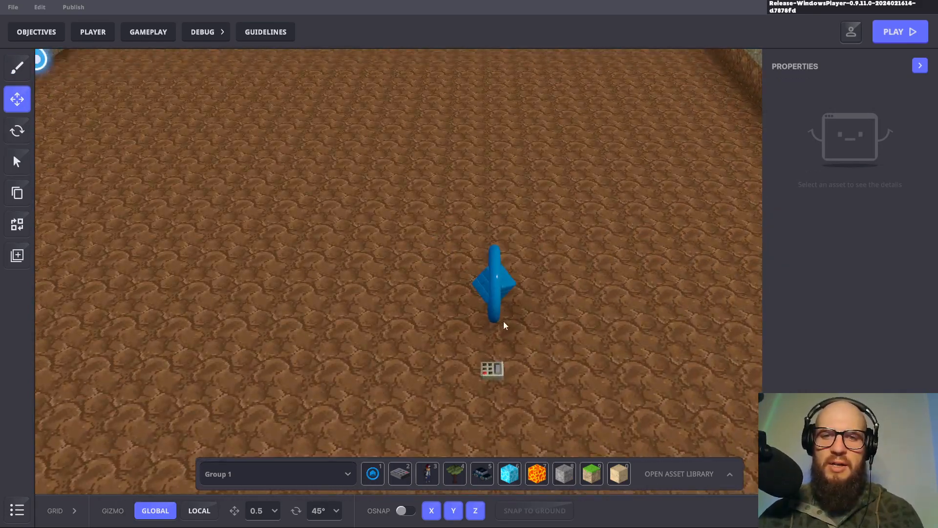
pyautogui.click(493, 293)
pyautogui.moveTo(437, 321); pyautogui.dragTo(80, 300)
pyautogui.moveTo(205, 283); pyautogui.dragTo(490, 258, button='right')
pyautogui.moveTo(368, 250); pyautogui.dragTo(521, 206, button='right')
pyautogui.moveTo(521, 206); pyautogui.dragTo(520, 114)
pyautogui.moveTo(582, 235); pyautogui.dragTo(548, 229, button='right')
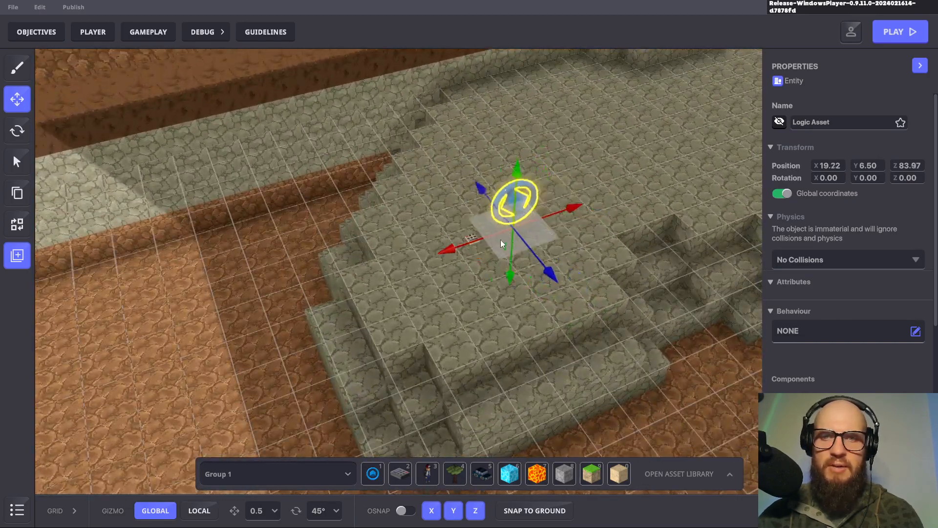
pyautogui.moveTo(534, 336); pyautogui.dragTo(511, 306, button='right')
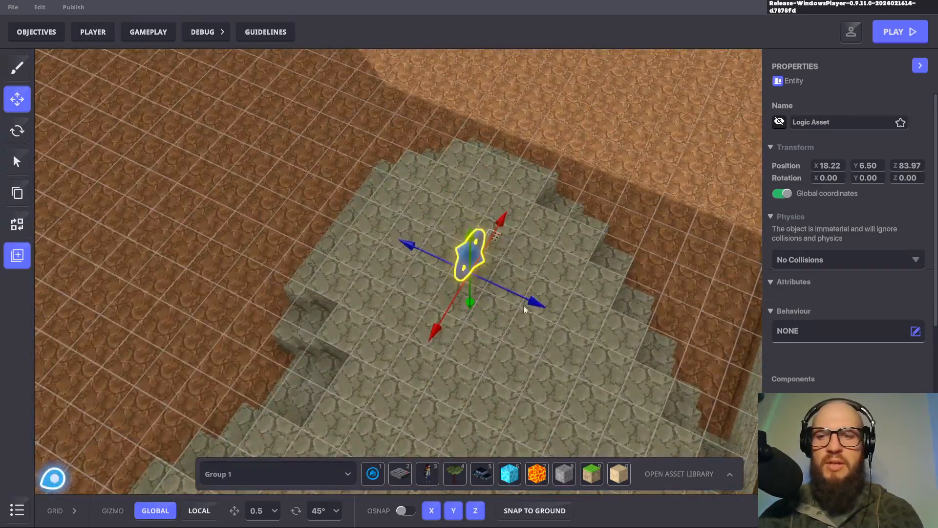
pyautogui.moveTo(536, 276)
pyautogui.mouseDown(button='right')
pyautogui.moveTo(506, 303)
pyautogui.moveTo(534, 289)
pyautogui.mouseUp(button='right')
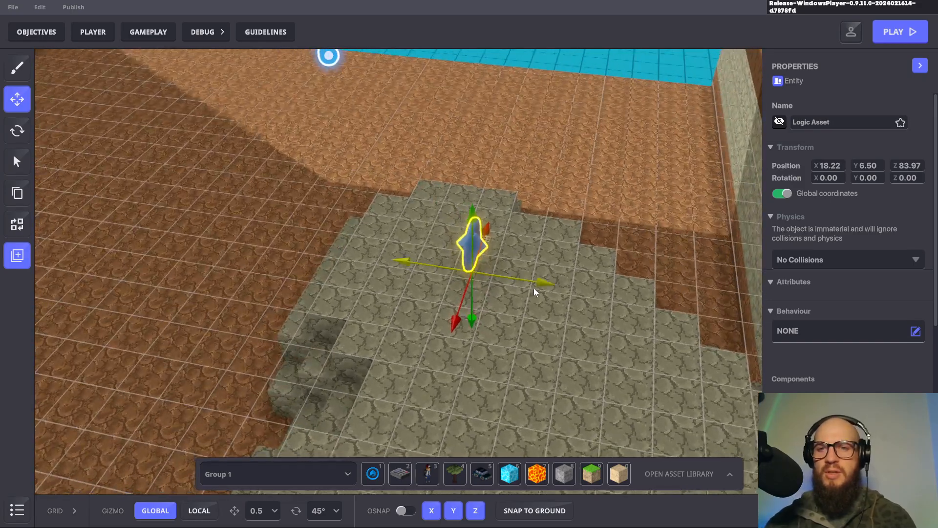
pyautogui.scroll(-3, 839, 385)
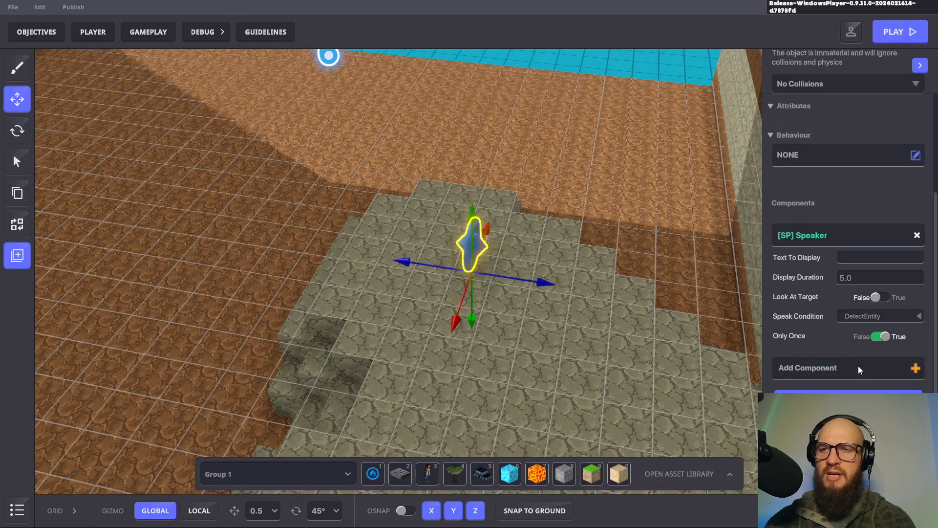
pyautogui.click(848, 400)
# Select one of the Logic Assets on the grass by the forest and move it to the volcano's lava pool, at X 10.88, Z 79.96
pyautogui.moveTo(626, 374); pyautogui.dragTo(426, 321, button='right')
pyautogui.click(444, 319)
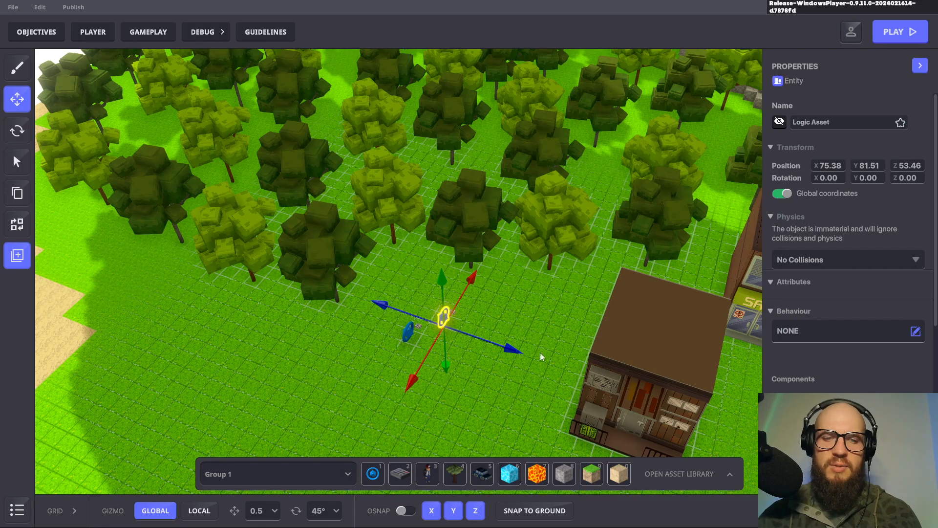
pyautogui.moveTo(645, 214); pyautogui.dragTo(282, 142, button='right')
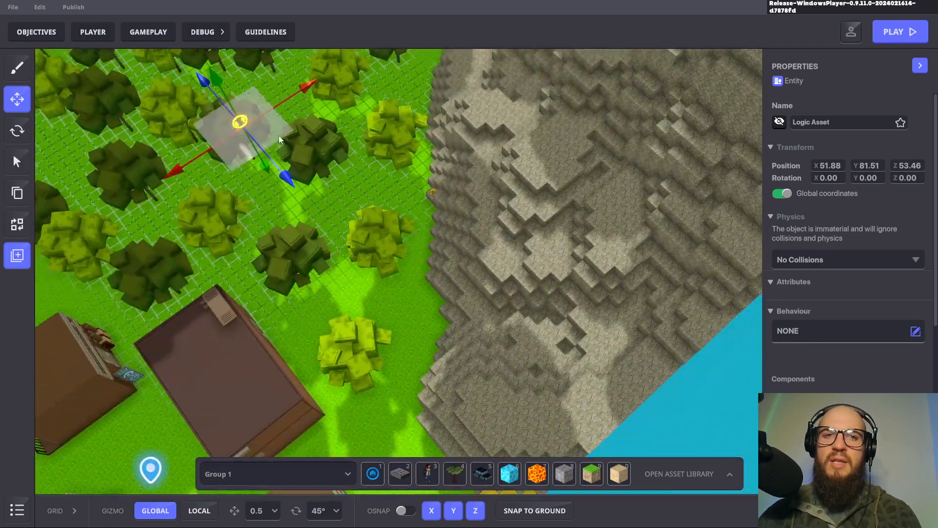
pyautogui.moveTo(675, 186); pyautogui.dragTo(429, 330)
pyautogui.moveTo(523, 191); pyautogui.dragTo(538, 134)
pyautogui.moveTo(538, 134); pyautogui.dragTo(489, 228, button='right')
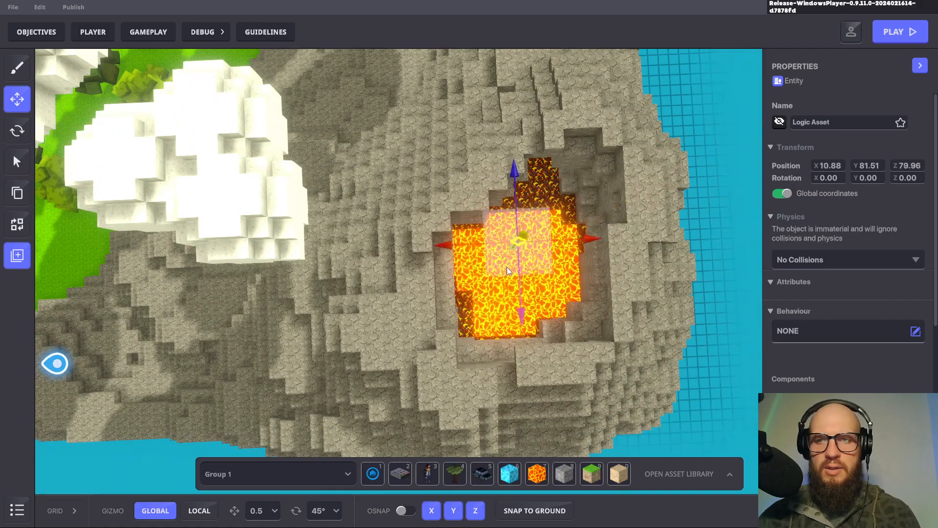
# Raise the Logic Asset above the lava at the crater's edge, at X 12.38, Y 100.51, Z 76.96, and review its Speaker detection settings
pyautogui.moveTo(522, 237); pyautogui.dragTo(556, 179)
pyautogui.moveTo(556, 179); pyautogui.dragTo(573, 292, button='right')
pyautogui.press('w')
pyautogui.moveTo(577, 370); pyautogui.dragTo(677, 16)
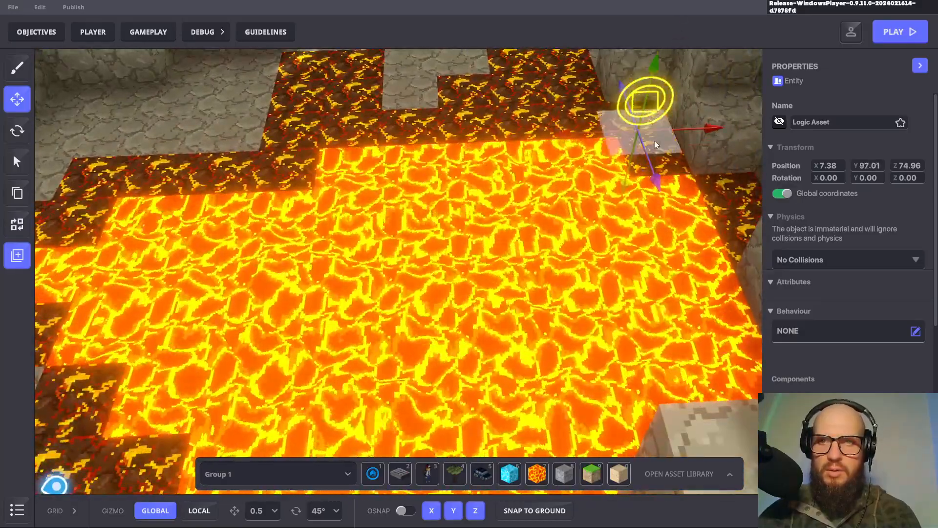
pyautogui.moveTo(627, 197); pyautogui.dragTo(634, 150)
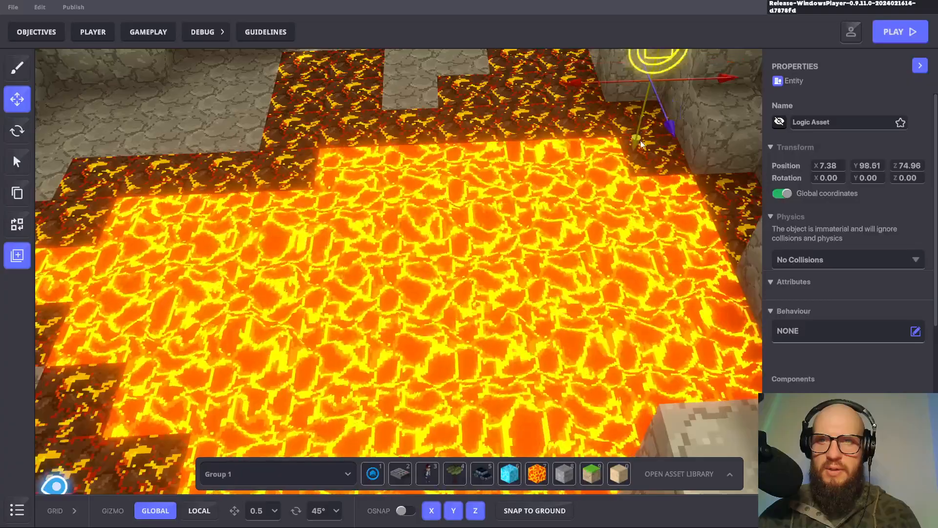
pyautogui.moveTo(634, 168); pyautogui.dragTo(622, 210, button='right')
pyautogui.moveTo(617, 368); pyautogui.dragTo(499, 193)
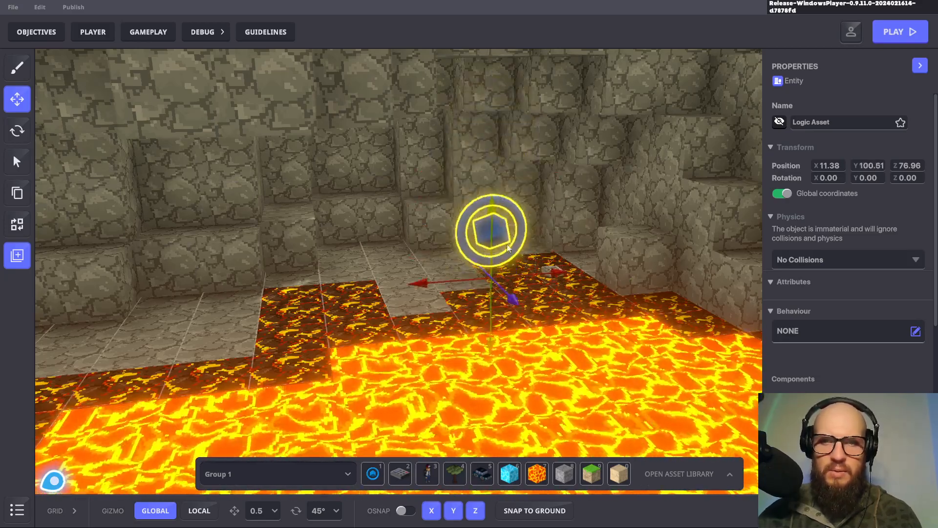
pyautogui.moveTo(433, 283); pyautogui.dragTo(382, 292)
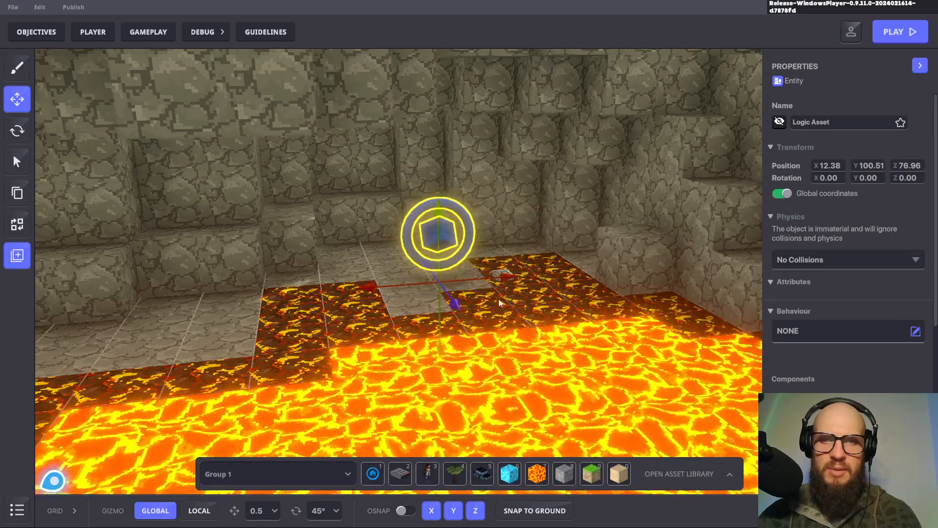
pyautogui.scroll(-3, 848, 274)
pyautogui.scroll(-3, 848, 274)
pyautogui.moveTo(649, 333)
pyautogui.mouseDown(button='right')
pyautogui.moveTo(521, 323)
pyautogui.moveTo(623, 277)
pyautogui.moveTo(554, 343)
pyautogui.moveTo(550, 368)
pyautogui.moveTo(569, 371)
pyautogui.moveTo(577, 313)
pyautogui.moveTo(646, 327)
pyautogui.mouseUp(button='right')
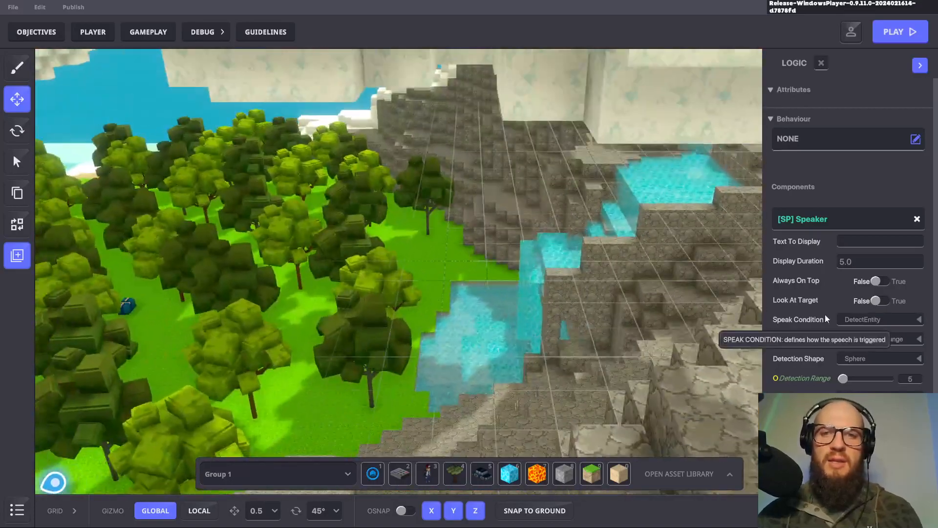
pyautogui.scroll(-3, 824, 314)
# Select the remaining Logic Asset near the forest and raise it above the white block terrain to Y 121.01
pyautogui.moveTo(438, 304)
pyautogui.mouseDown(button='right')
pyautogui.moveTo(638, 327)
pyautogui.moveTo(614, 339)
pyautogui.moveTo(640, 313)
pyautogui.moveTo(694, 319)
pyautogui.moveTo(586, 339)
pyautogui.mouseUp(button='right')
pyautogui.click(571, 321)
pyautogui.moveTo(576, 333)
pyautogui.mouseDown()
pyautogui.moveTo(568, 239)
pyautogui.moveTo(609, 181)
pyautogui.mouseUp()
pyautogui.moveTo(609, 180); pyautogui.dragTo(573, 275, button='right')
pyautogui.moveTo(504, 327); pyautogui.dragTo(493, 95)
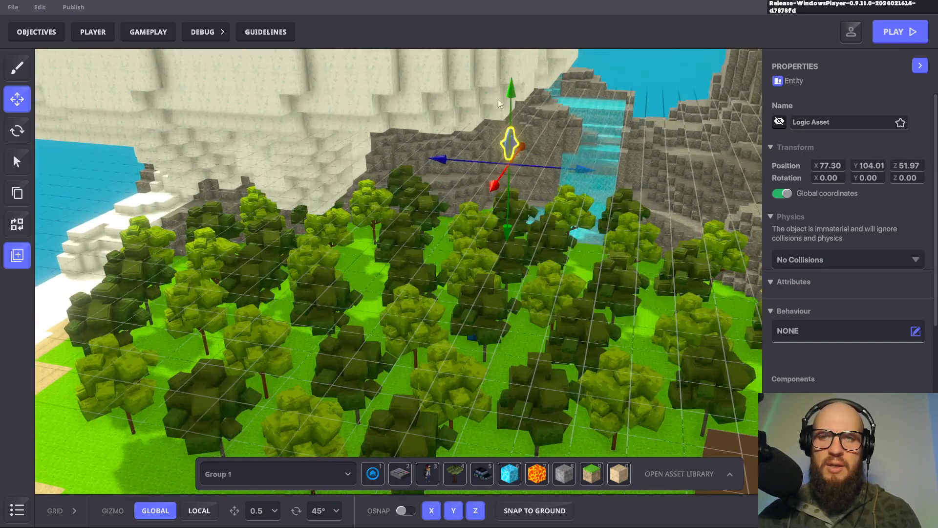
pyautogui.moveTo(493, 95); pyautogui.dragTo(569, 235, button='right')
pyautogui.moveTo(588, 153); pyautogui.dragTo(588, 118)
pyautogui.moveTo(588, 117); pyautogui.dragTo(590, 316, button='middle')
pyautogui.moveTo(591, 431); pyautogui.dragTo(591, 429)
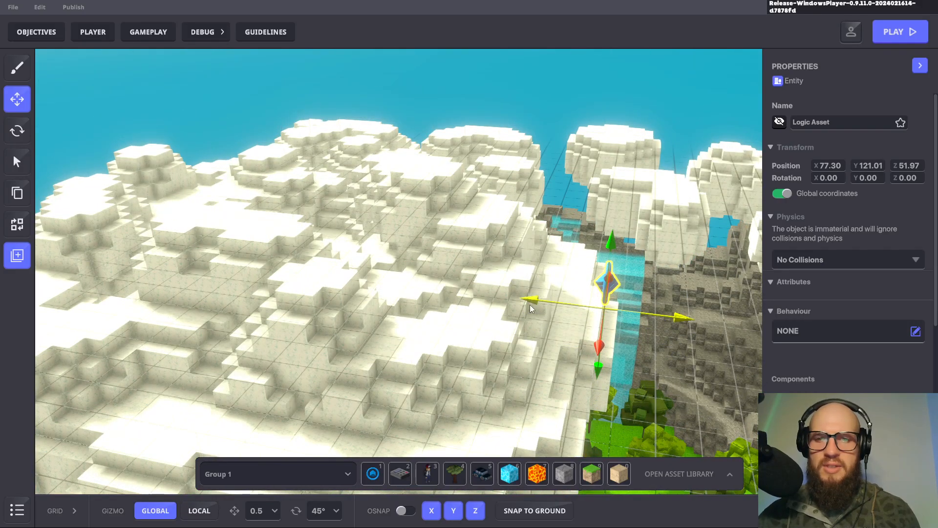
# Move the raised Logic Asset over the white block terrain and set it down on the surface at X 54.09, Y 109.50, Z 28.79
pyautogui.moveTo(337, 282); pyautogui.dragTo(232, 335, button='right')
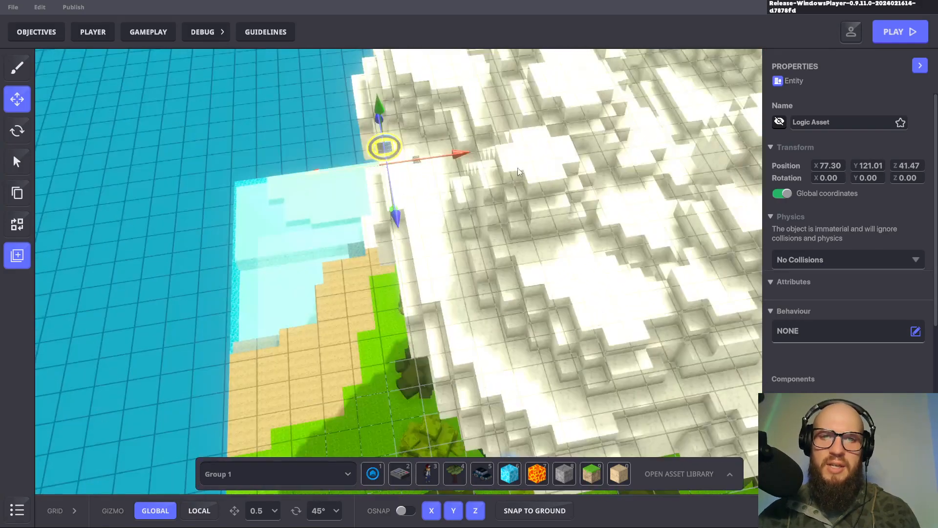
pyautogui.moveTo(541, 160); pyautogui.dragTo(306, 305, button='right')
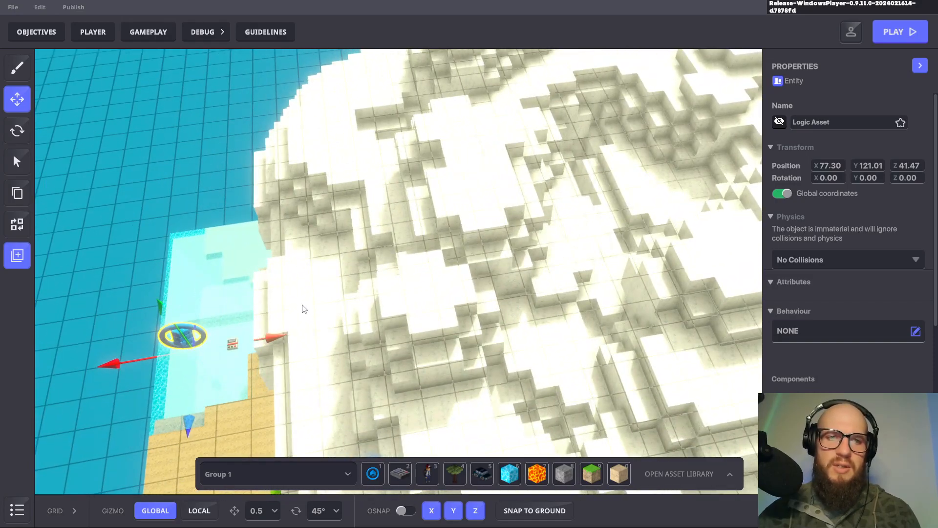
pyautogui.moveTo(686, 272); pyautogui.dragTo(391, 261, button='right')
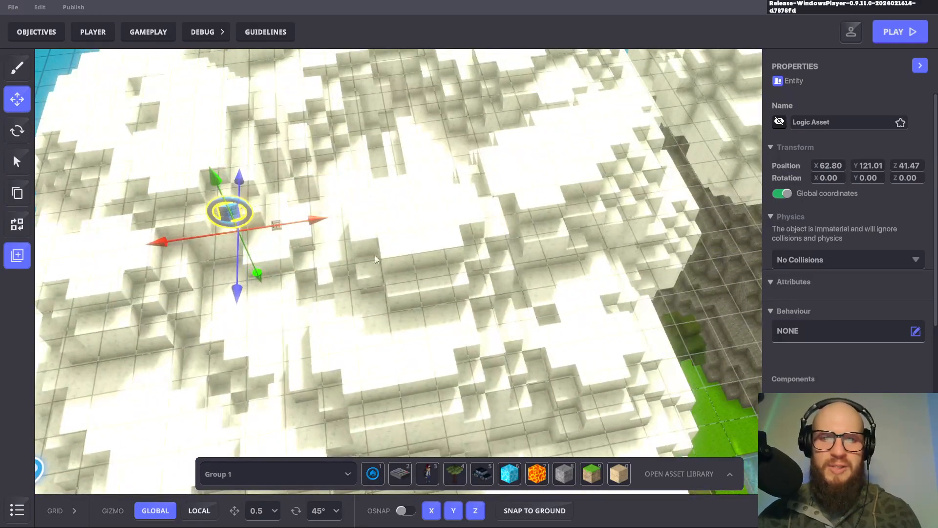
pyautogui.moveTo(341, 227); pyautogui.dragTo(667, 105, button='right')
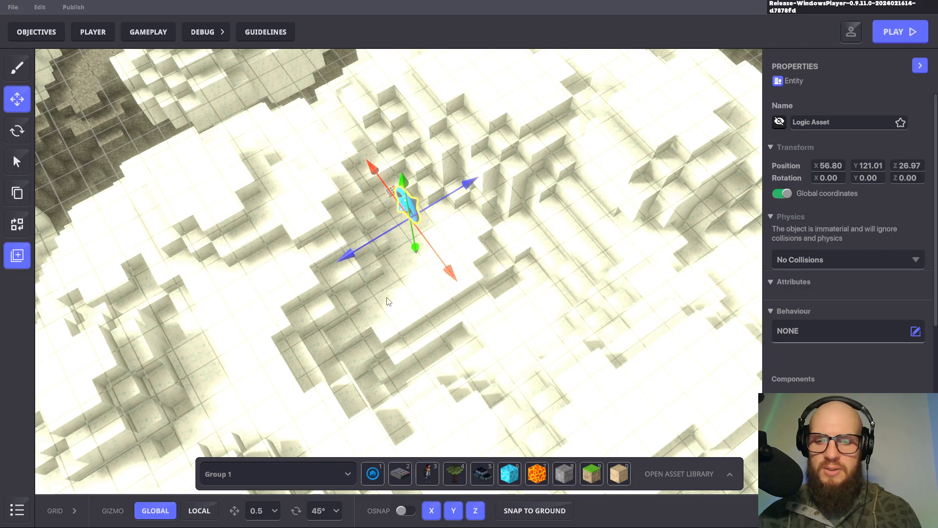
pyautogui.press('End')
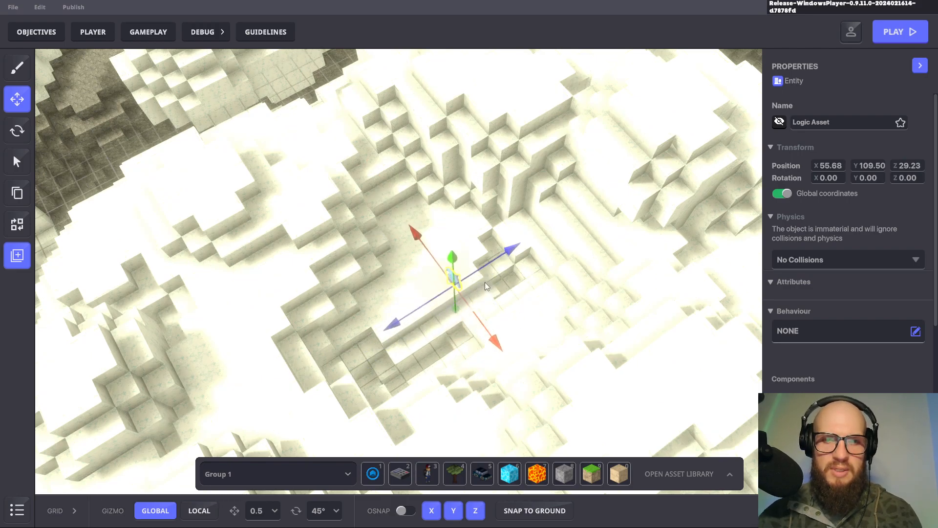
pyautogui.press('super')
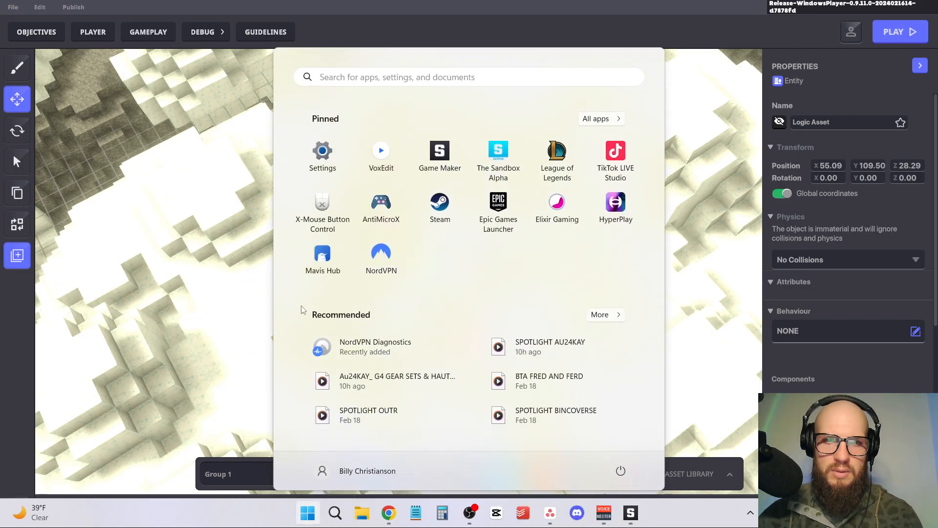
pyautogui.click(249, 311)
pyautogui.click(432, 280)
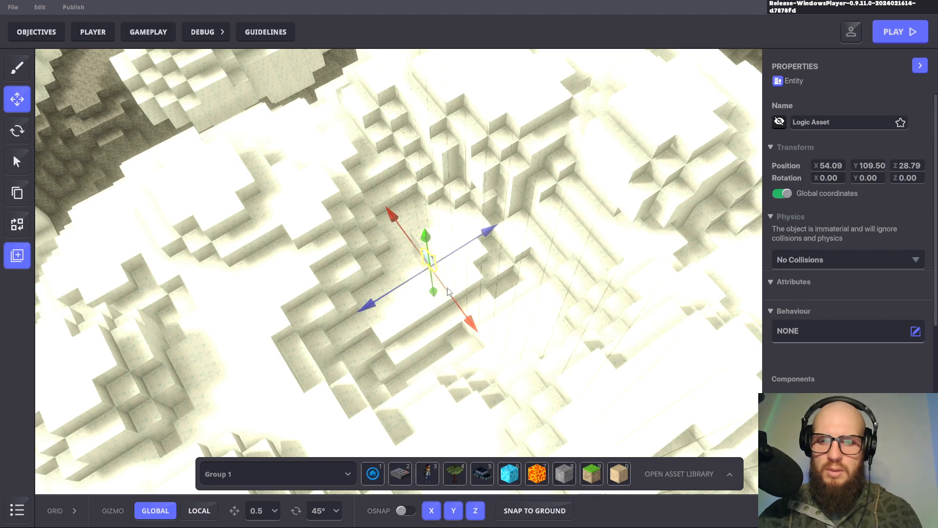
# Adjust the Logic Asset's height and position on the white block terrain to X 55.09, Y 110.50, Z 28.79
pyautogui.scroll(5, 457, 296)
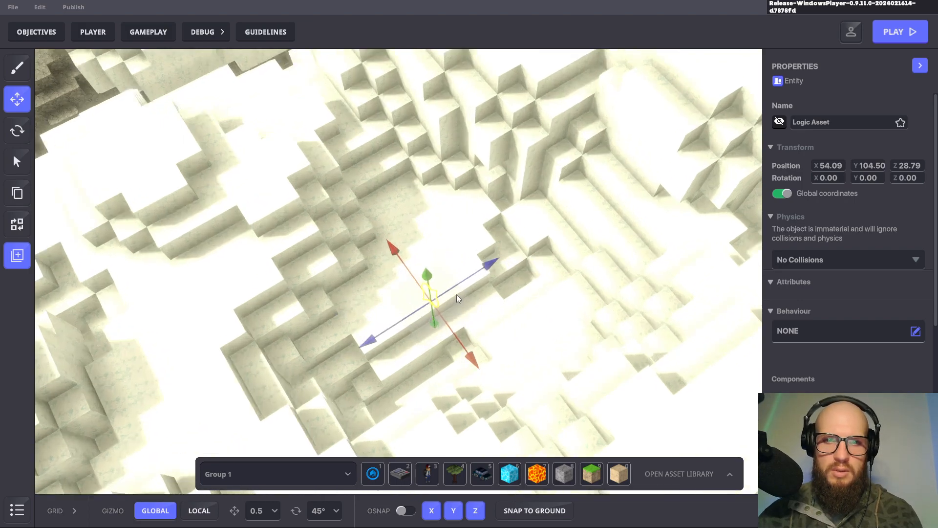
pyautogui.moveTo(406, 276); pyautogui.dragTo(407, 221)
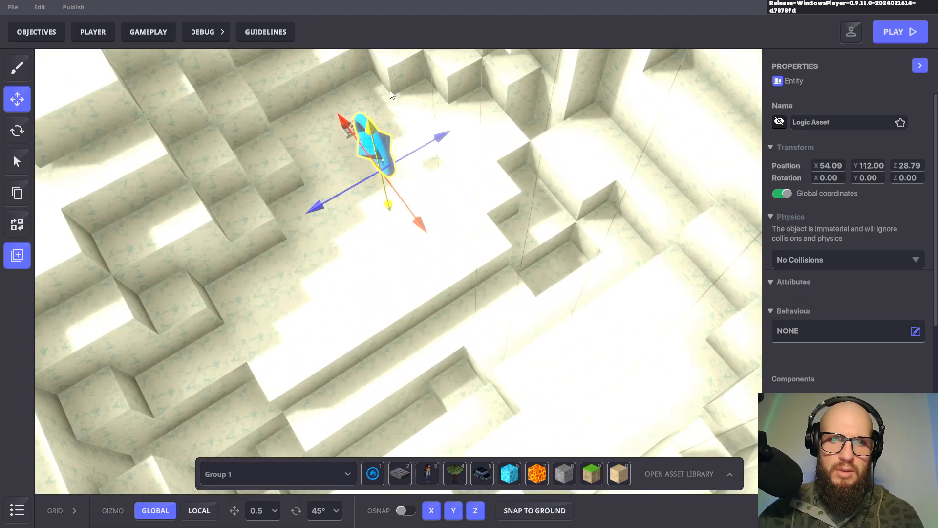
pyautogui.moveTo(390, 95); pyautogui.dragTo(386, 76)
pyautogui.hotkey('ctrl', 'z')
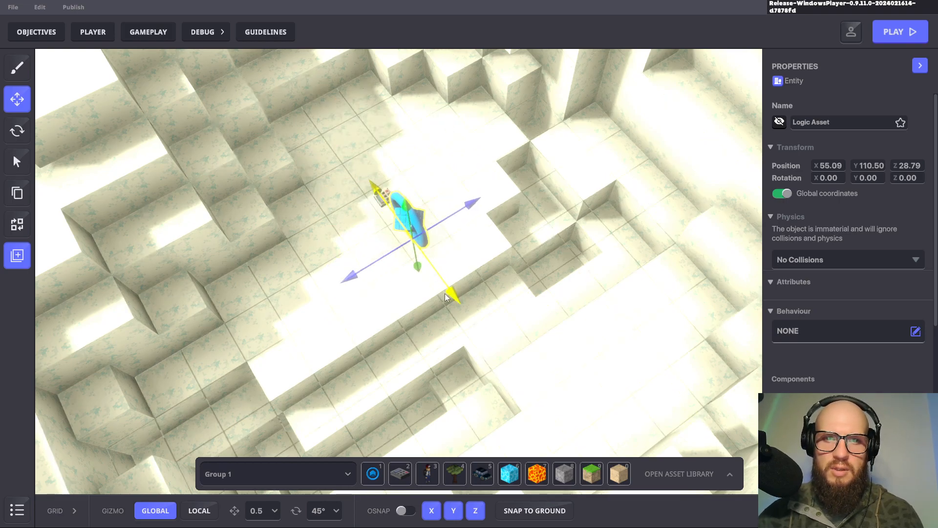
# Review the Logic Asset's Speaker detection settings and examine its placement from around the white block terrain
pyautogui.scroll(-3, 846, 293)
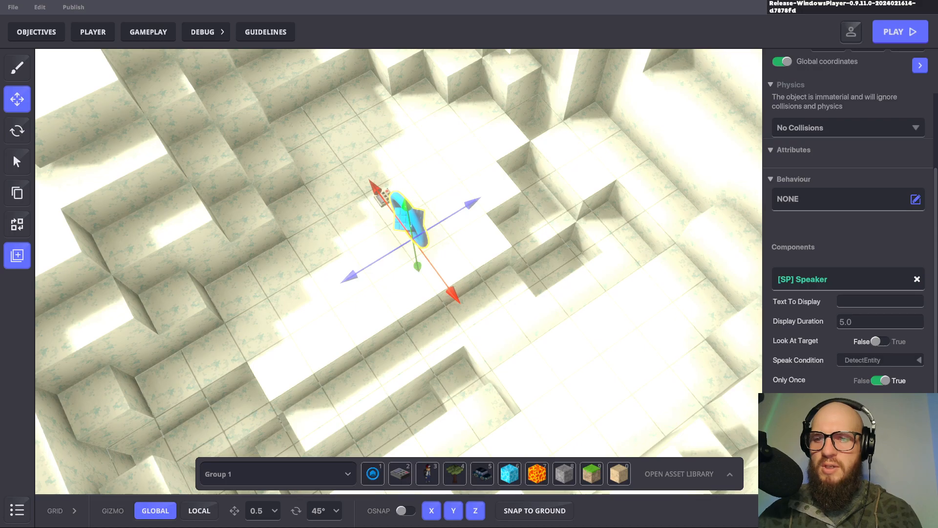
pyautogui.scroll(-2, 848, 293)
pyautogui.moveTo(610, 396); pyautogui.dragTo(342, 366, button='right')
pyautogui.press('s')
pyautogui.moveTo(441, 366); pyautogui.dragTo(396, 362, button='right')
pyautogui.moveTo(446, 356); pyautogui.dragTo(434, 250, button='middle')
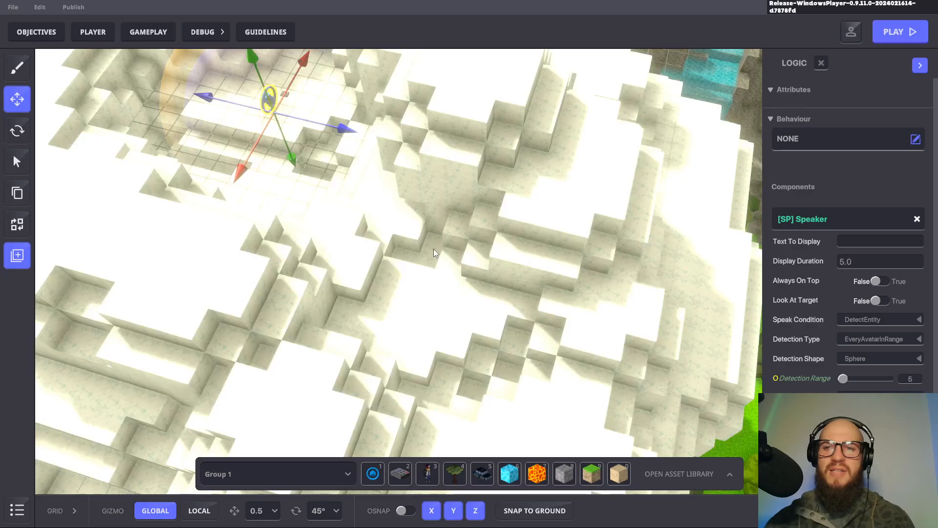
pyautogui.scroll(-2, 434, 253)
pyautogui.moveTo(434, 257); pyautogui.dragTo(419, 234, button='right')
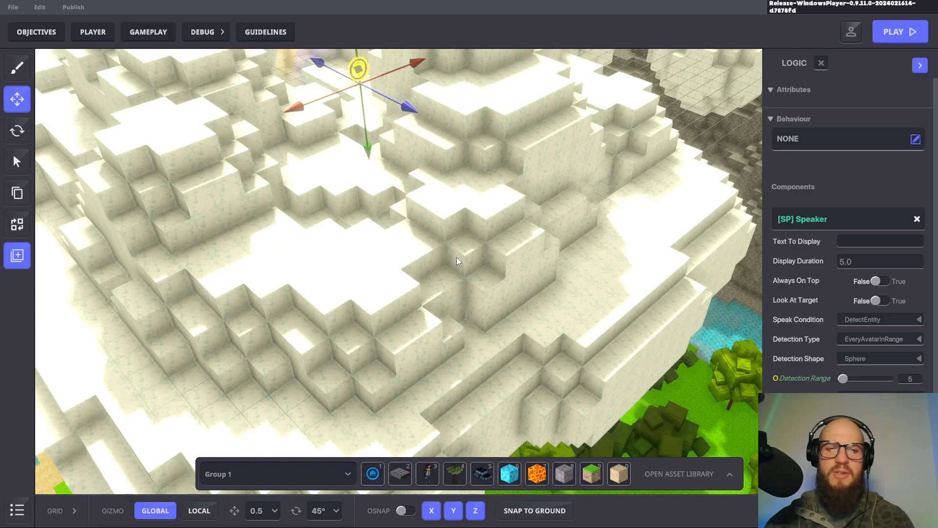
# Collapse the properties and save the experience, accepting its conversion to Game Maker version 0.9.11
pyautogui.click(921, 65)
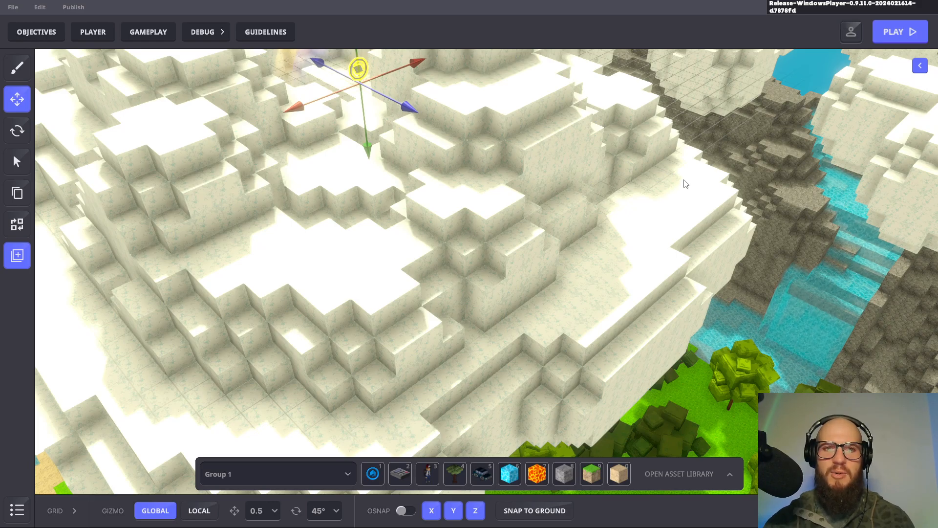
pyautogui.hotkey('ctrl', 's')
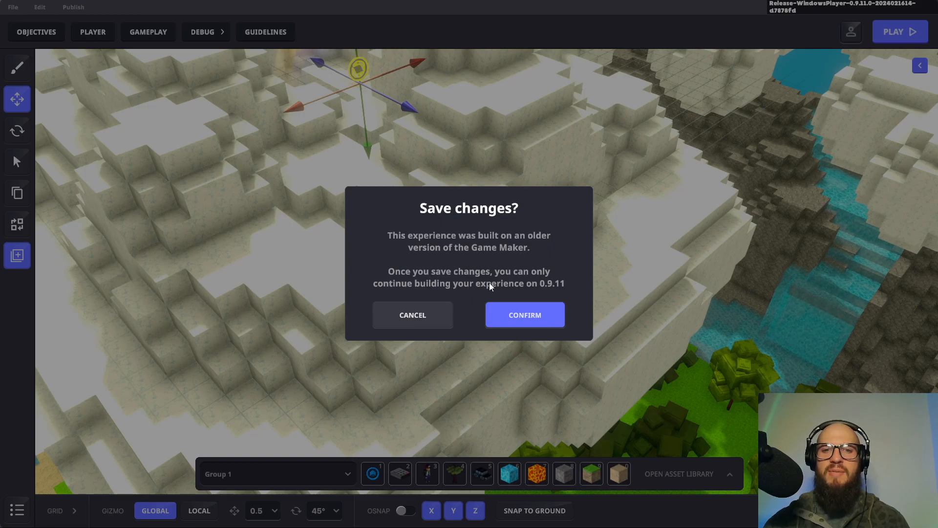
pyautogui.click(543, 318)
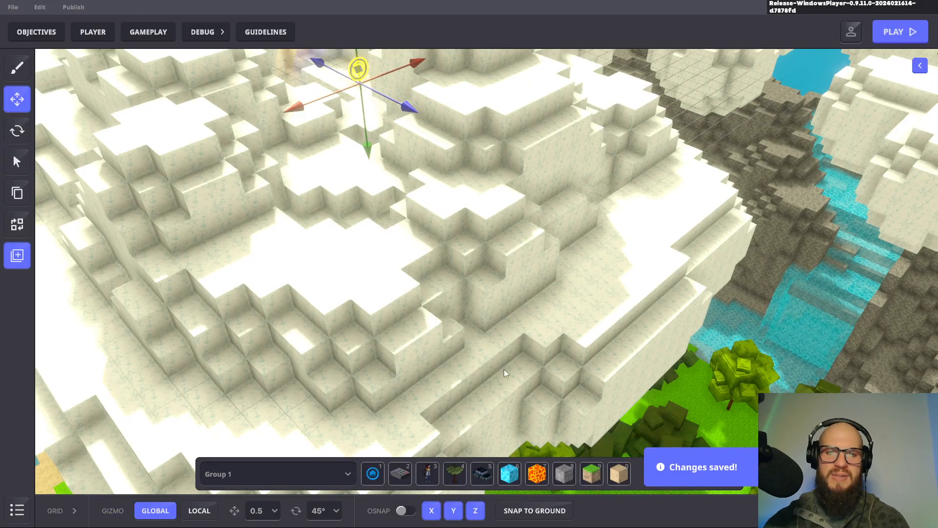
pyautogui.moveTo(517, 377); pyautogui.dragTo(373, 183, button='middle')
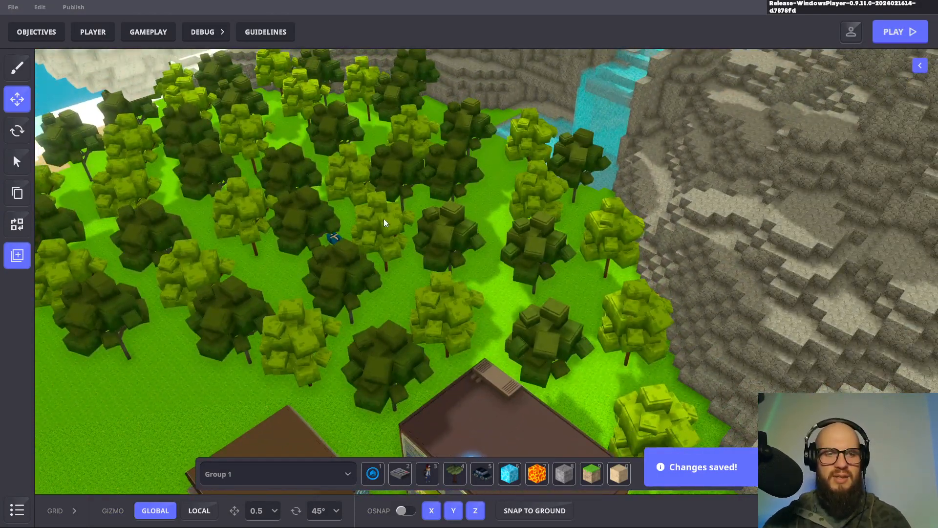
# Start a playtest, find the Zoo Keeper beside the Sand-Bank and accept his task by answering "Ok. What do I need?"
pyautogui.hotkey('ctrl', 'p')
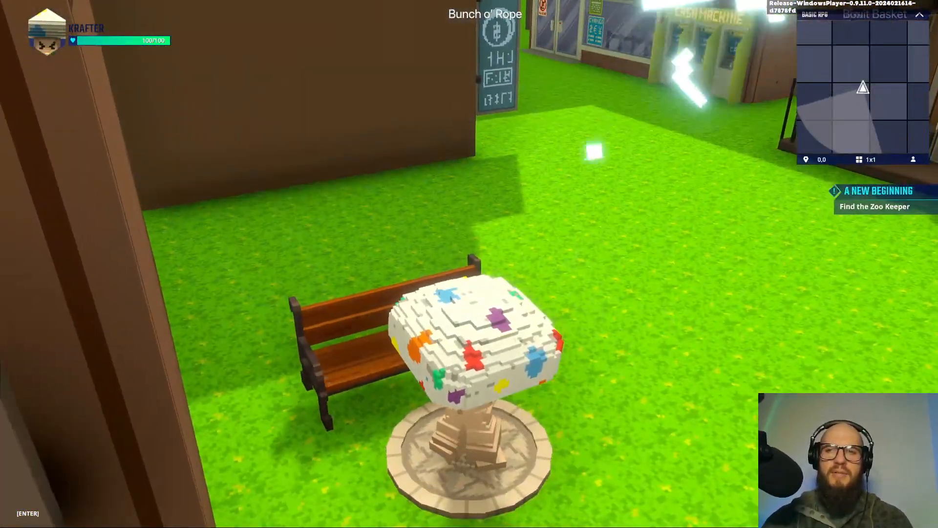
pyautogui.press('w')
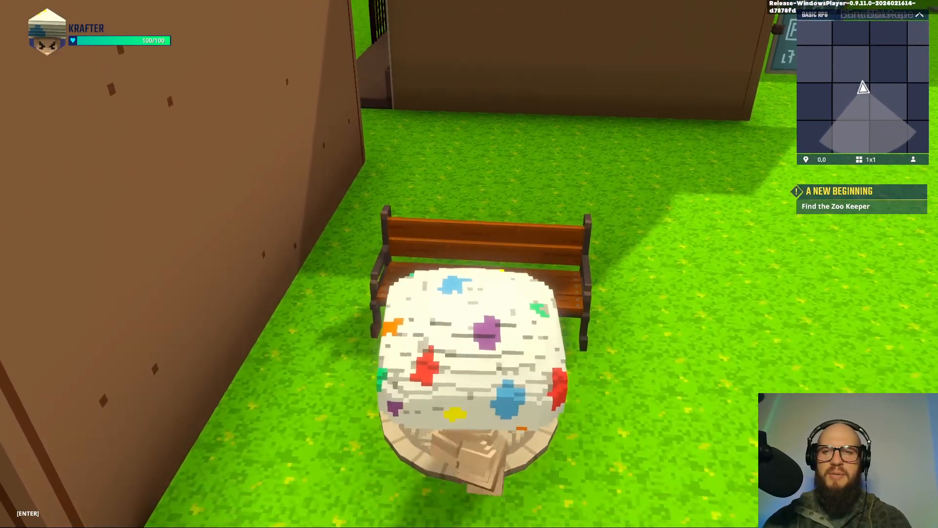
pyautogui.press('w')
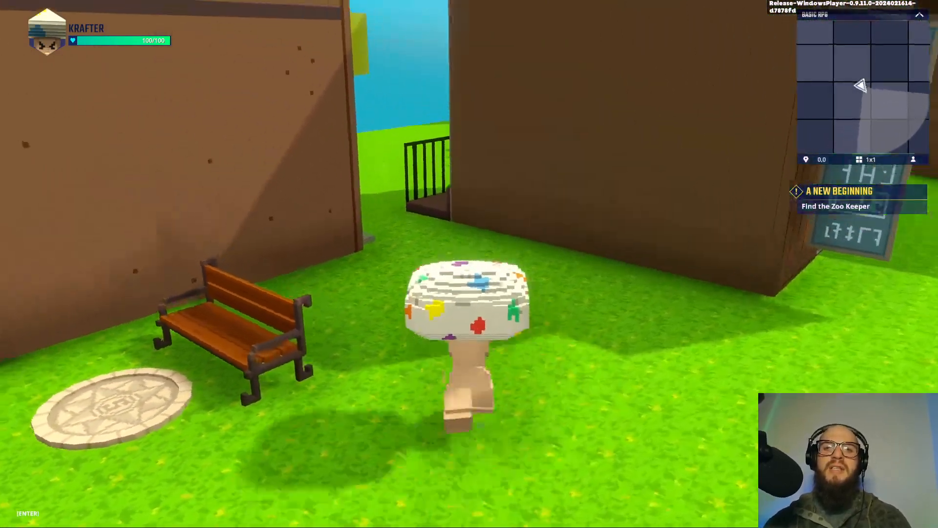
pyautogui.press('w')
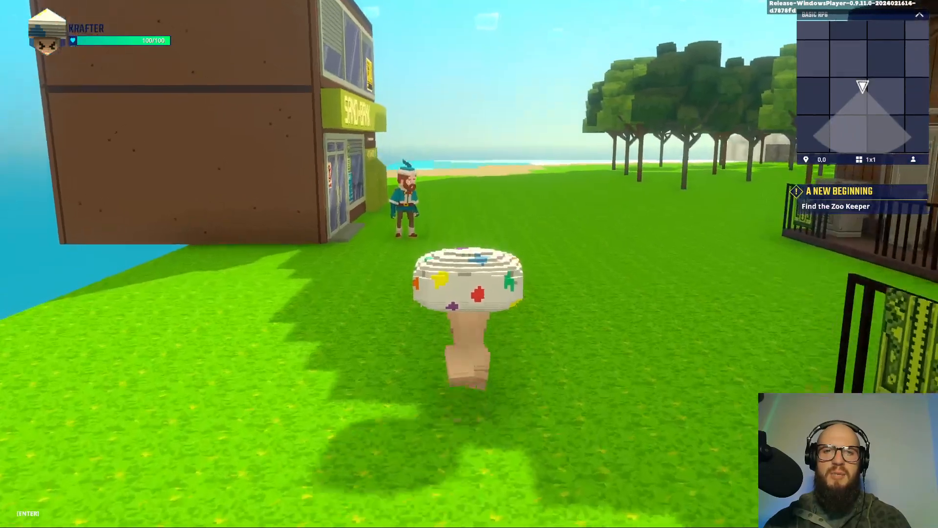
pyautogui.press('w')
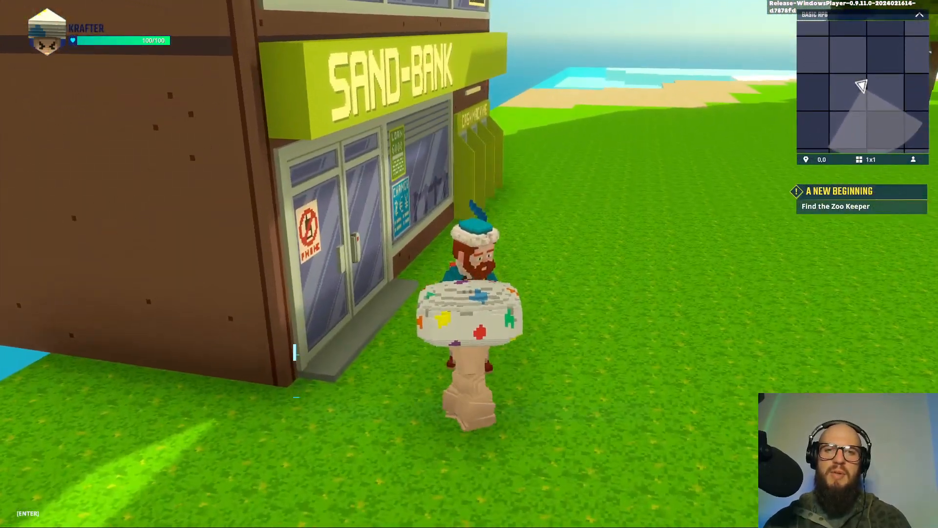
pyautogui.press('f')
pyautogui.click(299, 414)
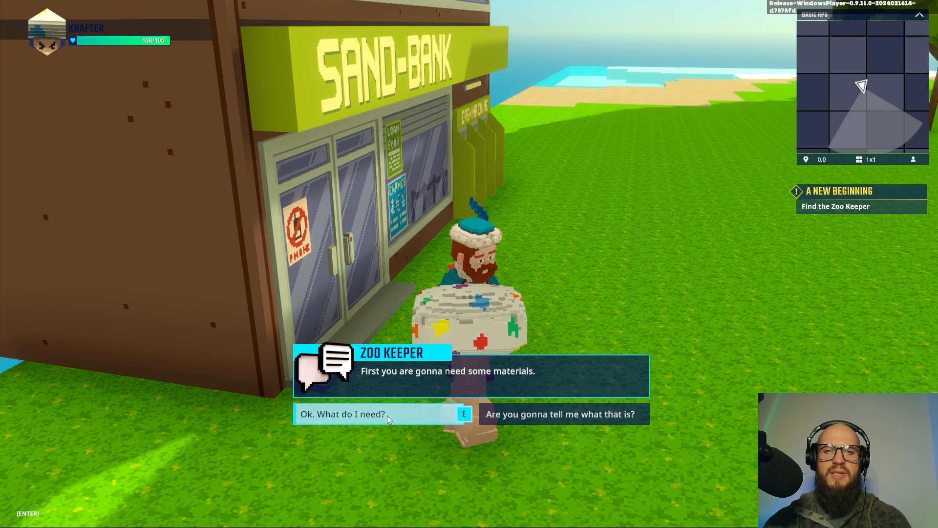
pyautogui.click(388, 415)
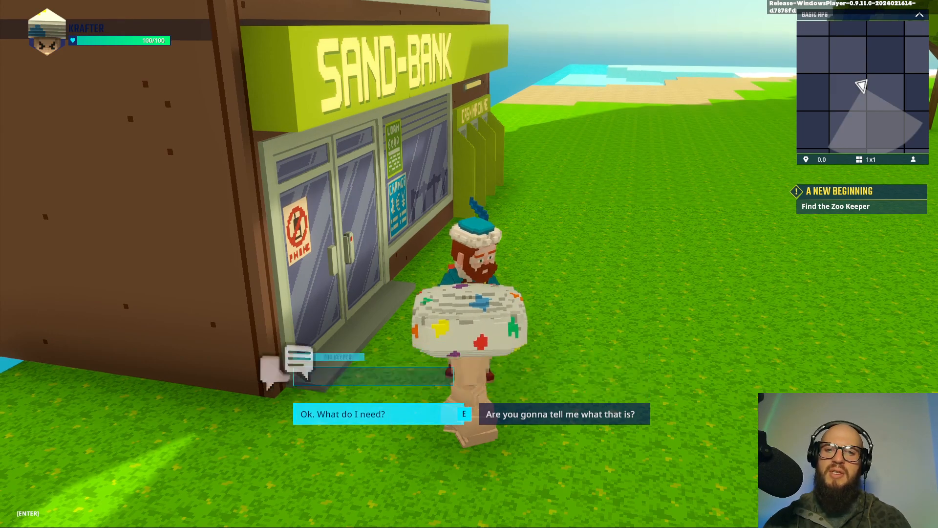
pyautogui.click(357, 412)
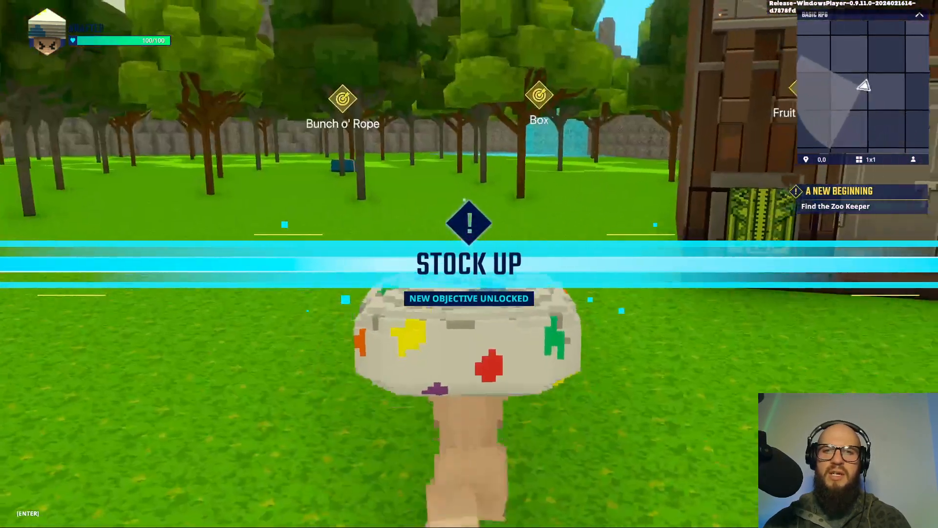
# Playtest the STOCK UP quest by collecting the Bunch o' Rope, the Fruit Basket and the Box behind the waterfall
pyautogui.press('w')
pyautogui.press('w')
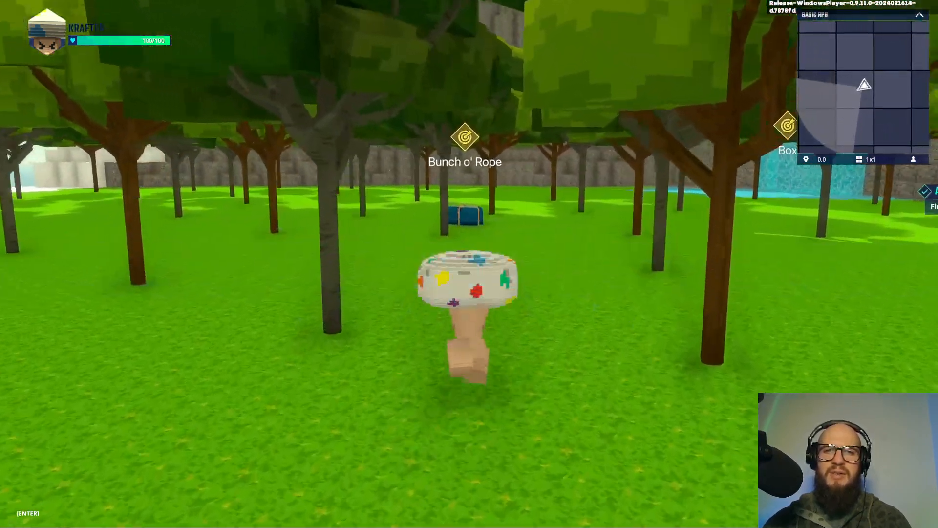
pyautogui.press('w')
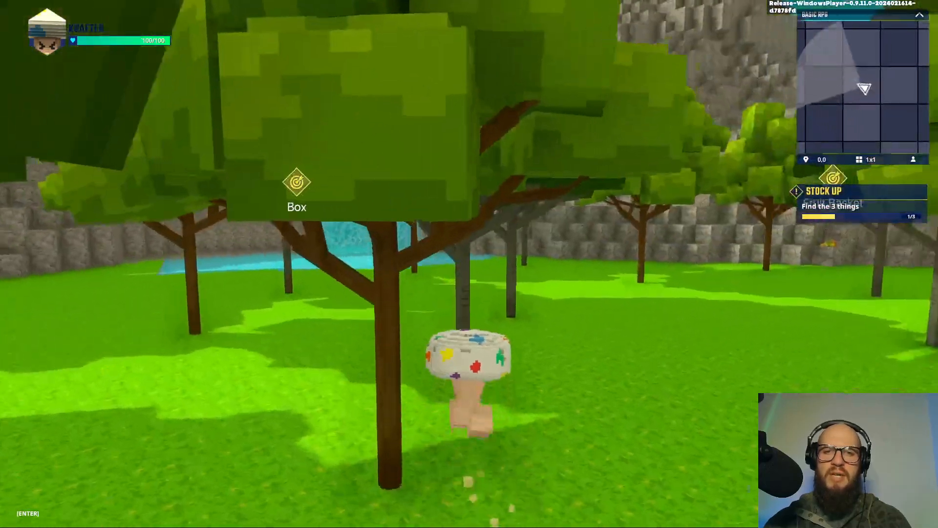
pyautogui.press('w')
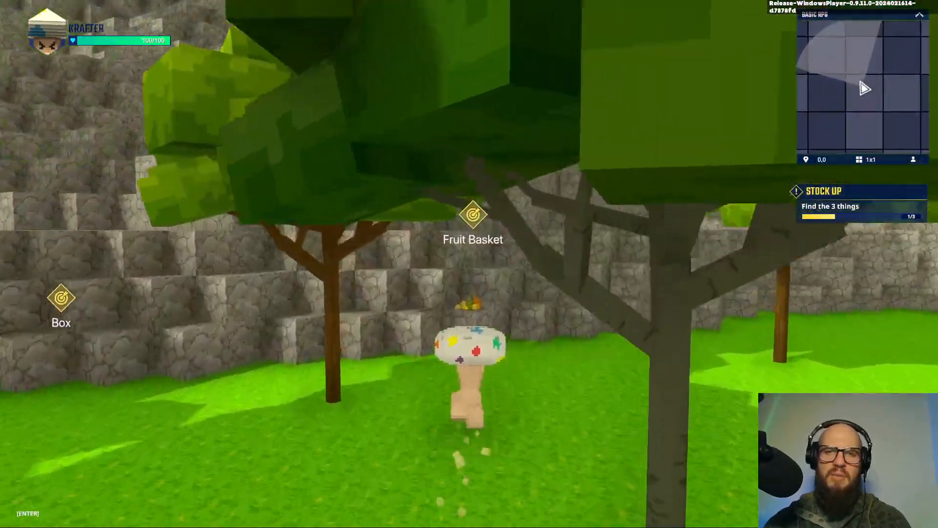
pyautogui.press('w')
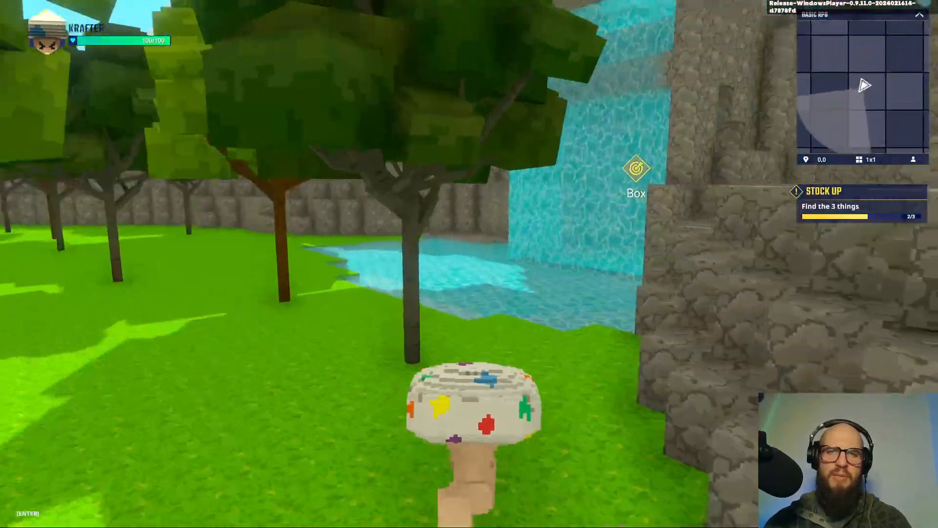
pyautogui.press('w')
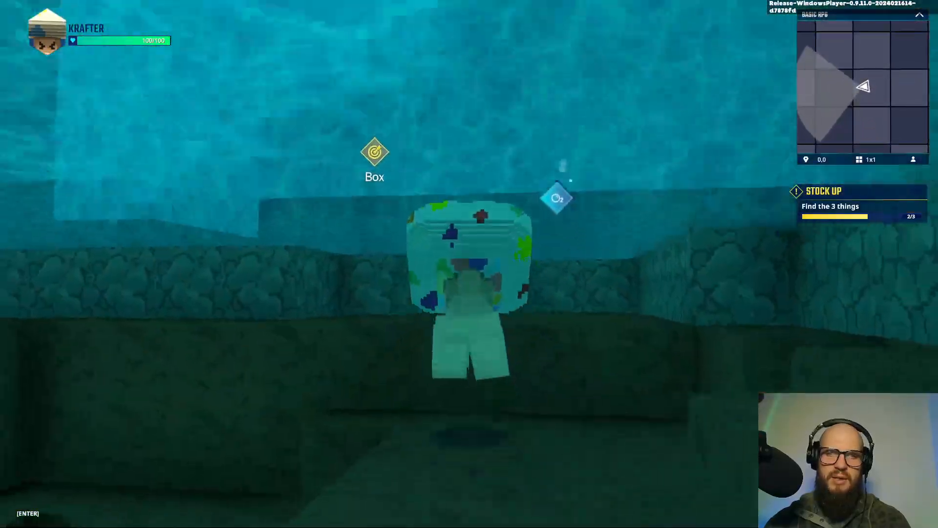
pyautogui.press('w')
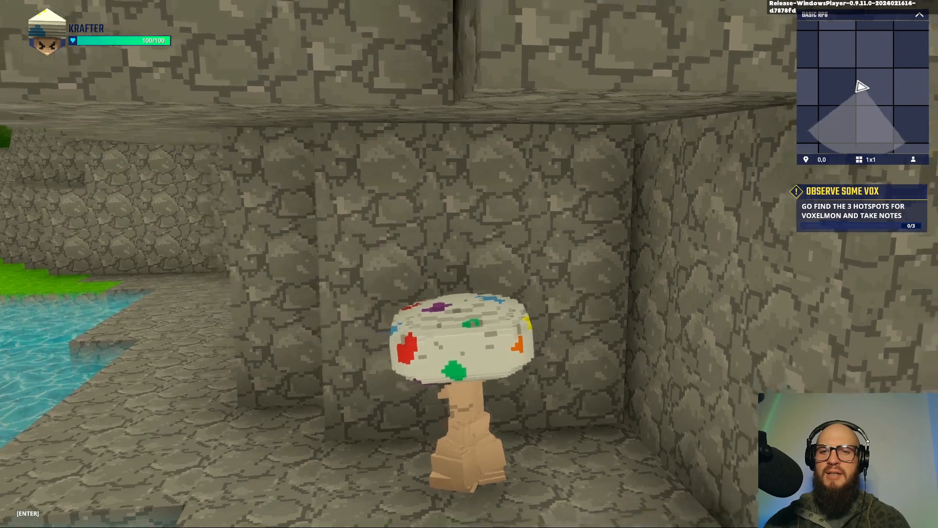
# Go through the wooden door behind the waterfall and test the first Voxelmon hotspot on the cavern's stone platform
pyautogui.press('d')
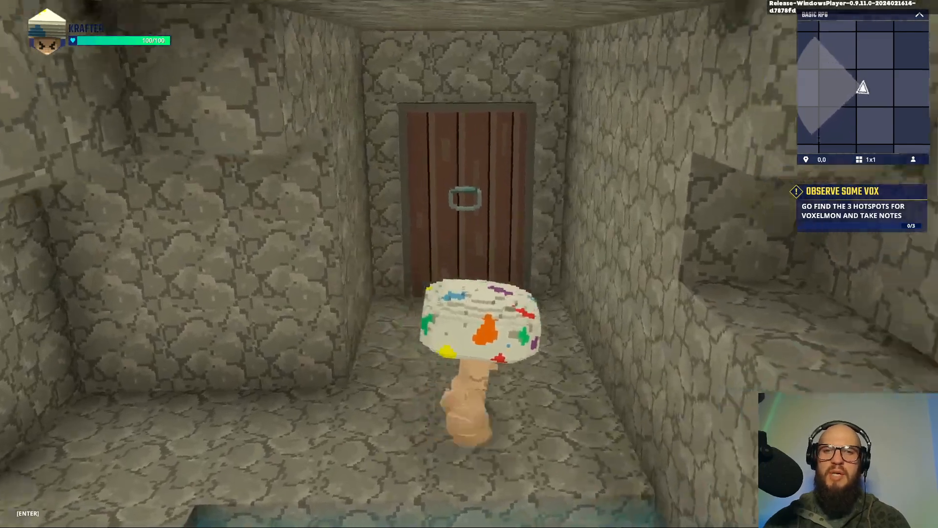
pyautogui.press('w')
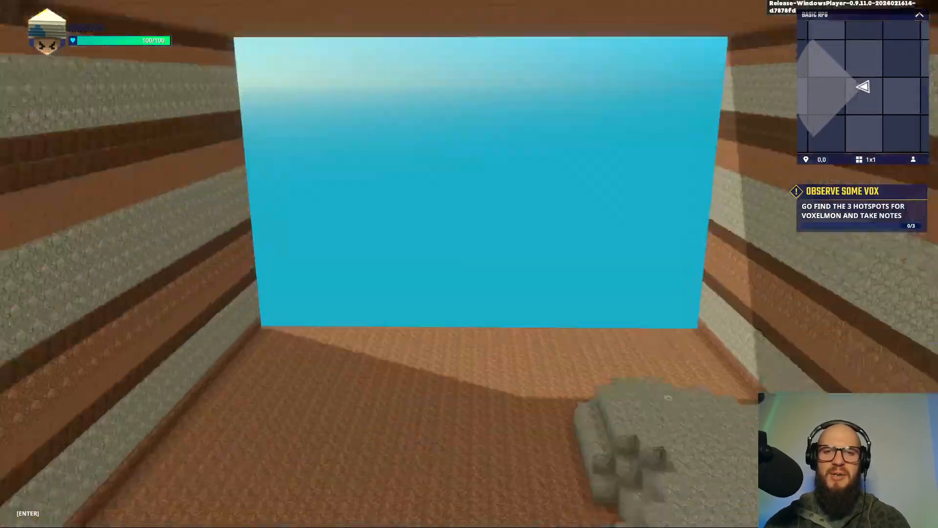
pyautogui.press('w')
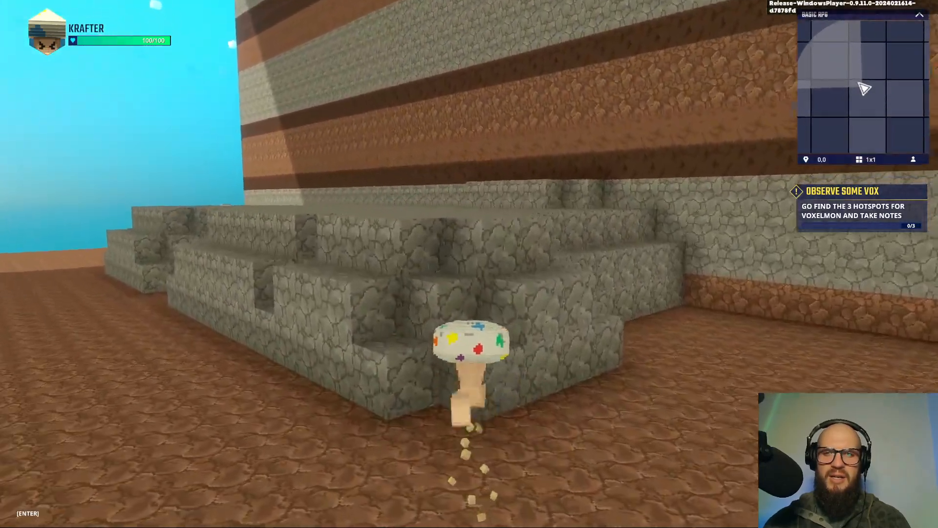
pyautogui.press('w')
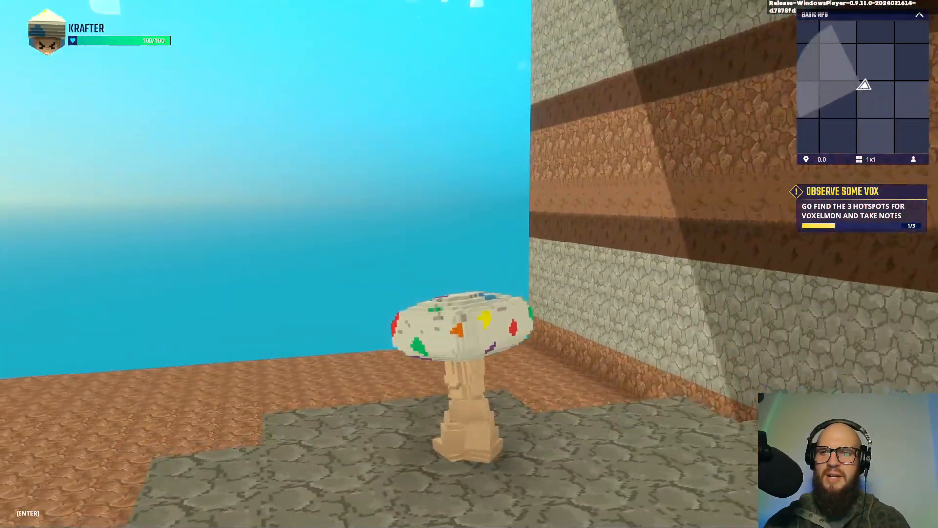
# Leave the cavern through the wooden door and go back past the waterfall to the forest
pyautogui.press('w')
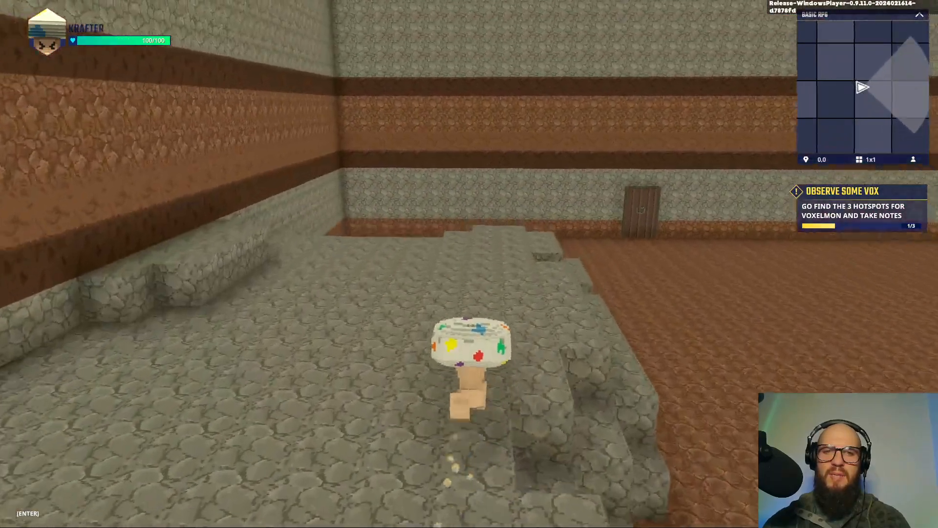
pyautogui.press('w')
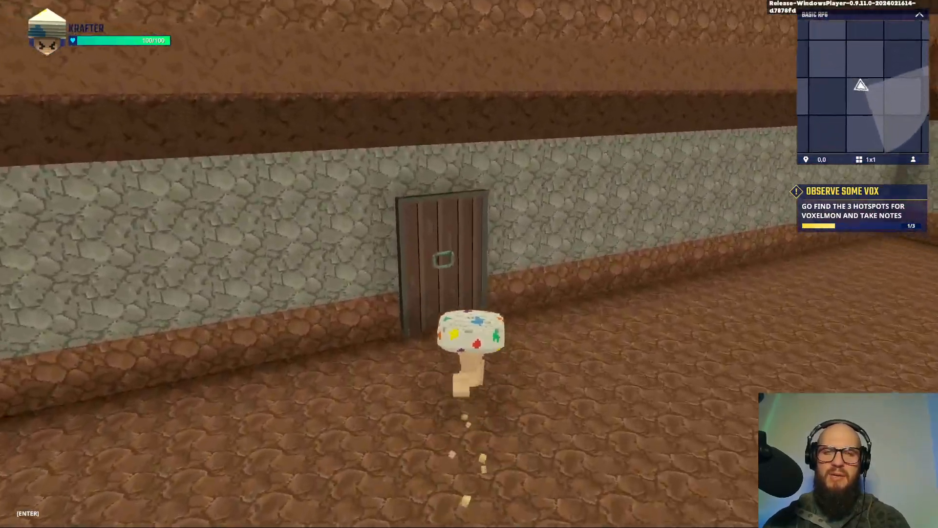
pyautogui.press('w')
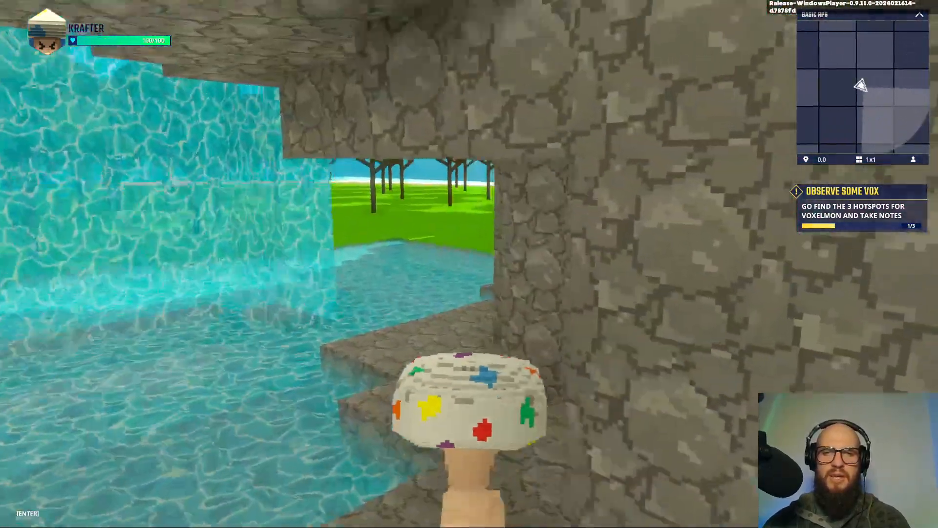
pyautogui.press('w')
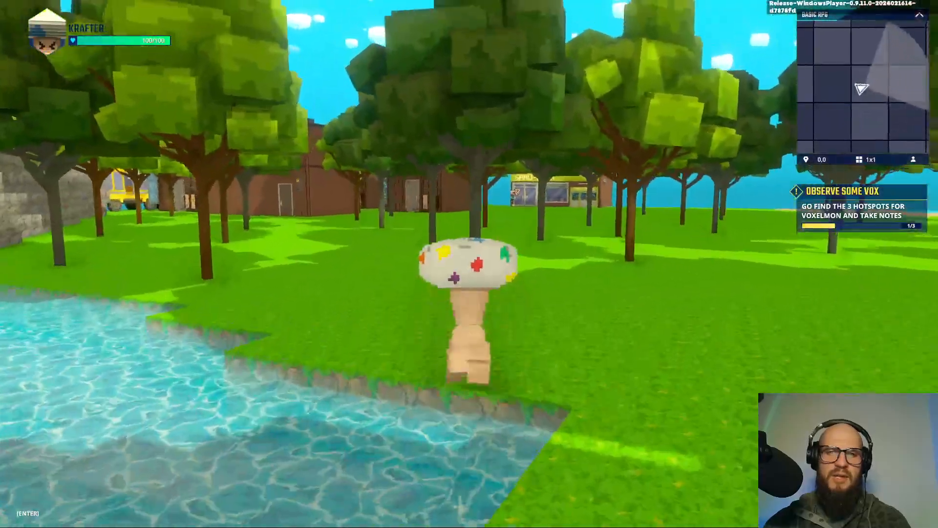
# Climb the stone mountain beside the forest and drop into its crater to test the second Voxelmon hotspot
pyautogui.press('w')
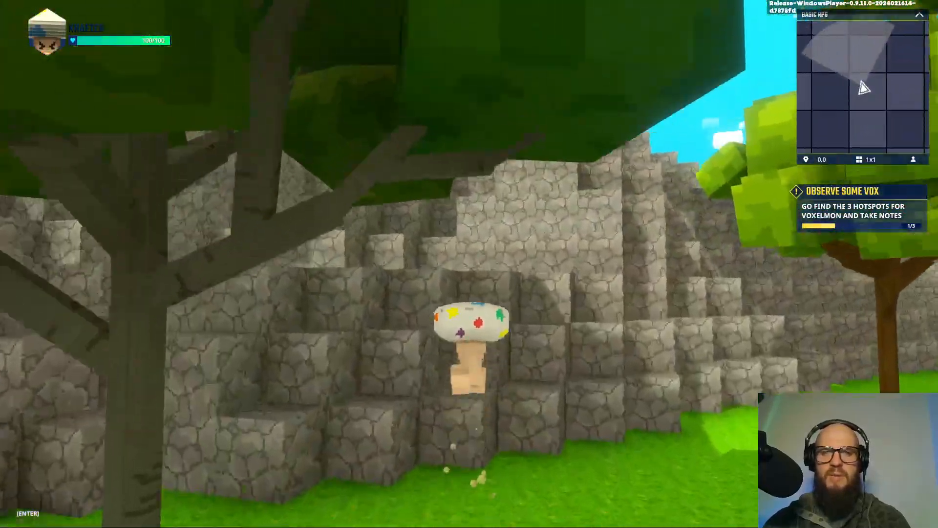
pyautogui.press('w')
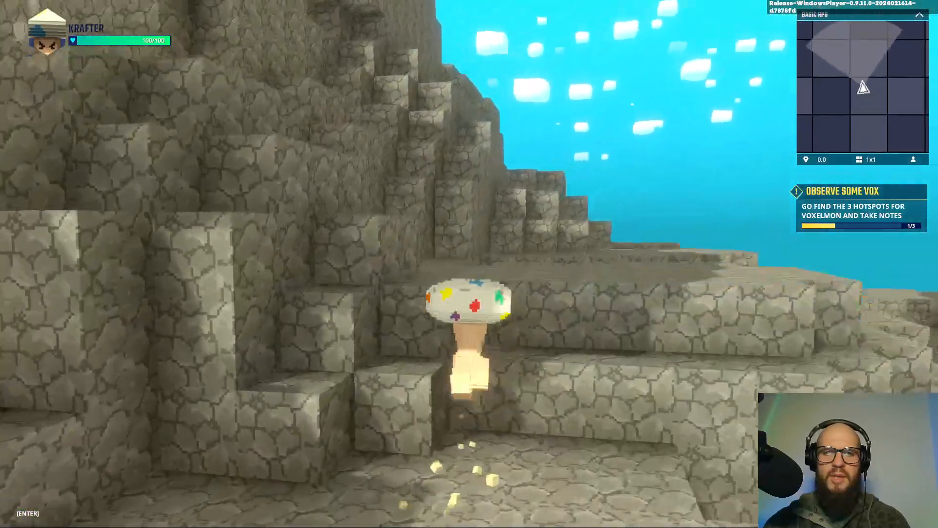
pyautogui.press('w')
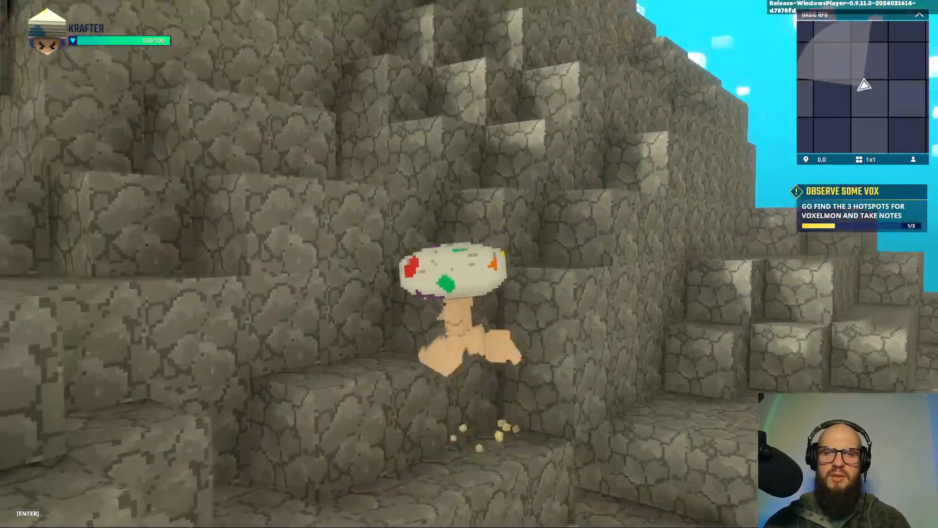
pyautogui.press('w')
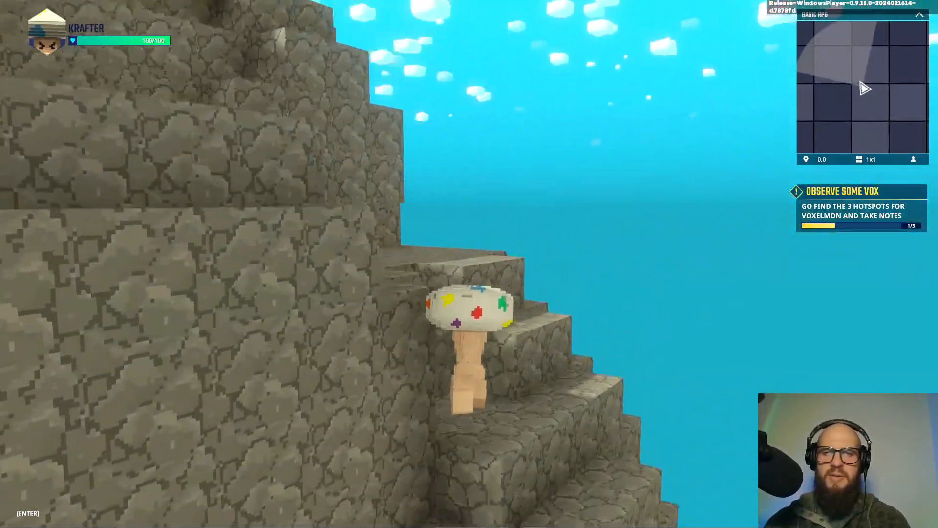
pyautogui.press('w')
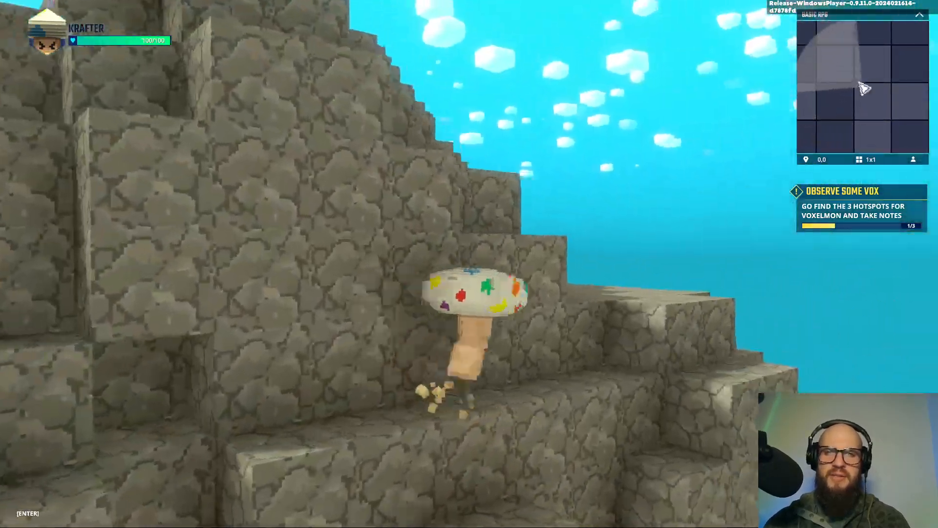
pyautogui.press('w')
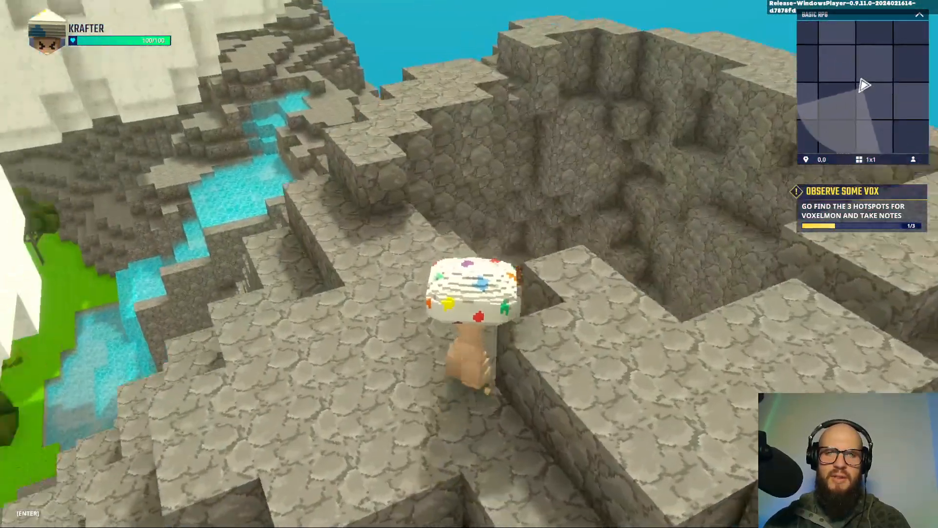
pyautogui.press('w')
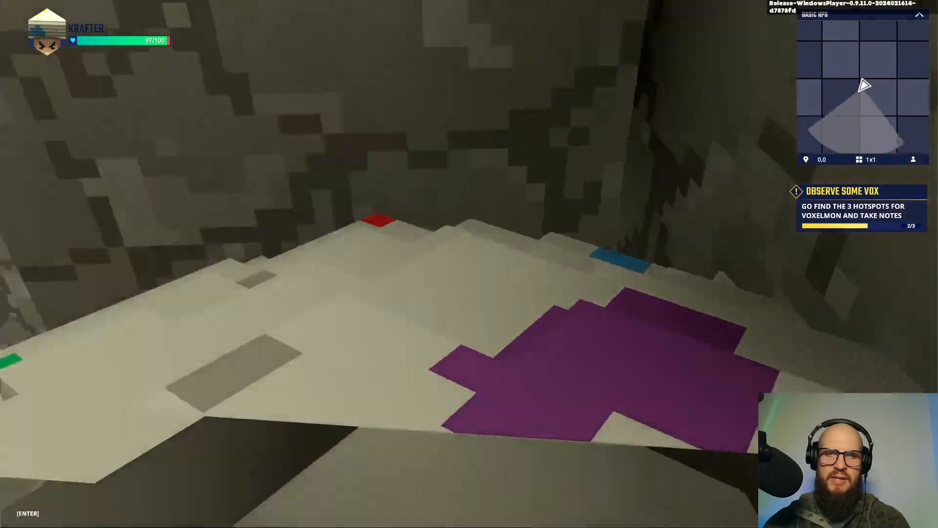
# Move around the lava and climb the stone ledges out of the volcano crater
pyautogui.press('w')
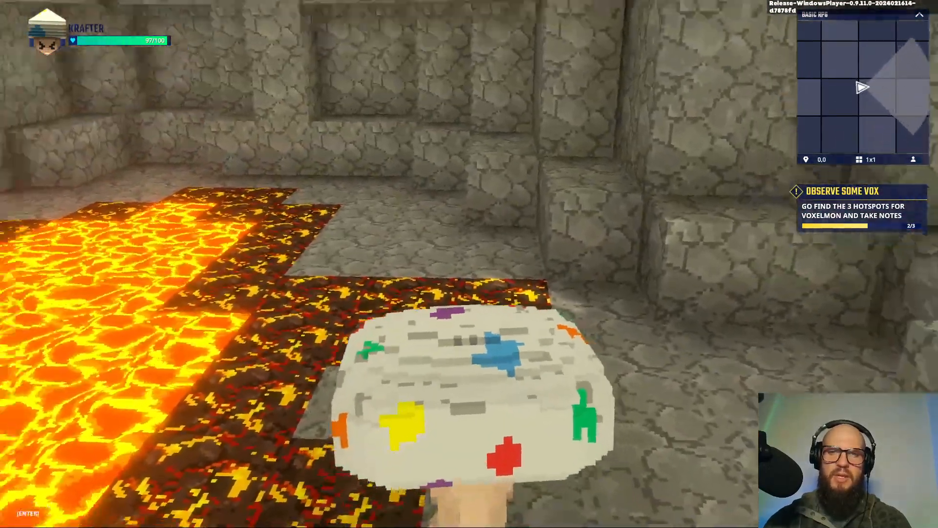
pyautogui.press('s')
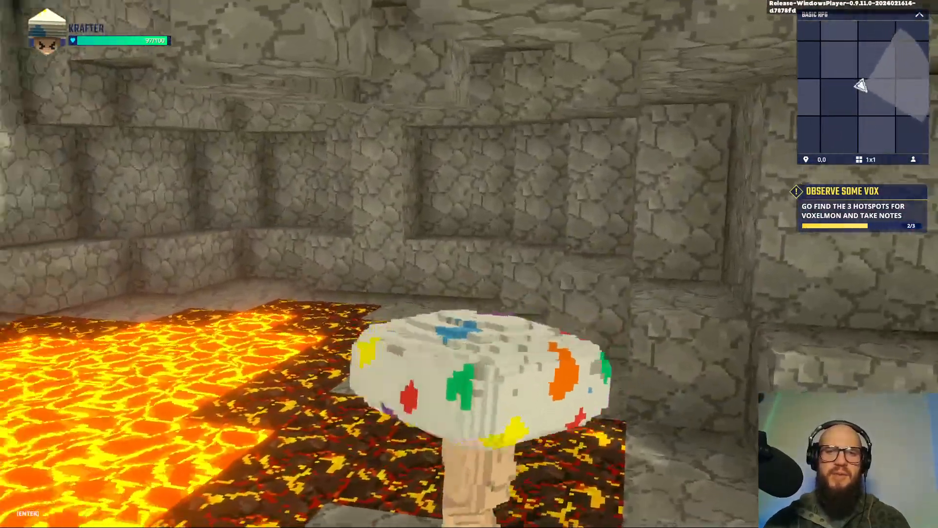
pyautogui.press('w')
pyautogui.press('w')
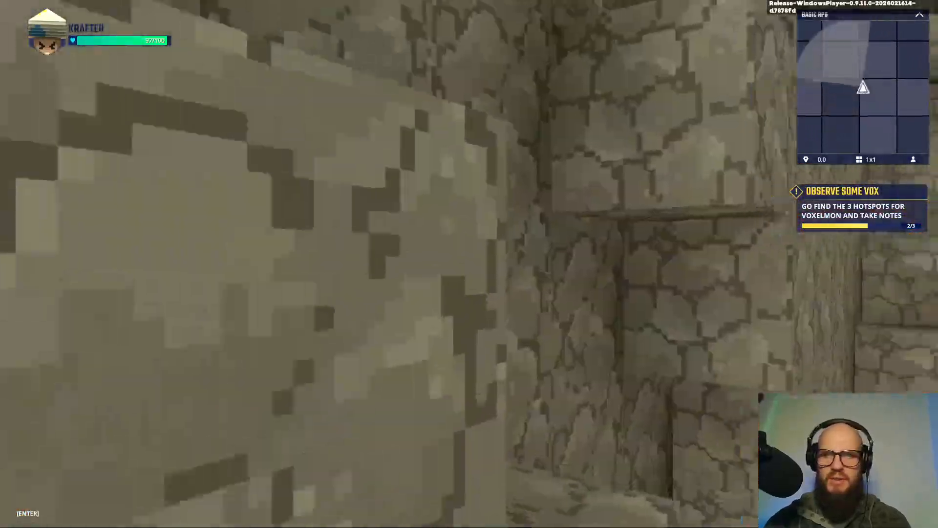
pyautogui.press('space')
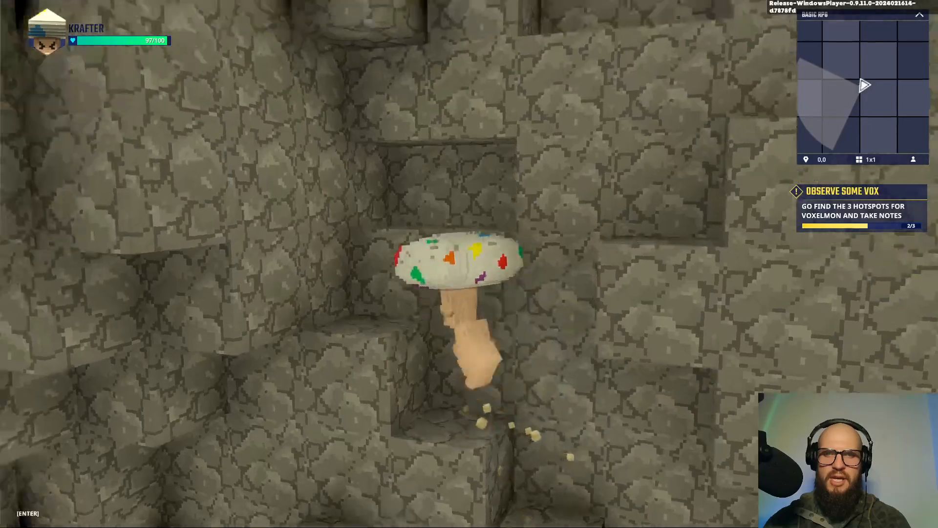
# Cross the white cloud blocks above the mountain and test the third Voxelmon hotspot
pyautogui.press('w')
pyautogui.press('space')
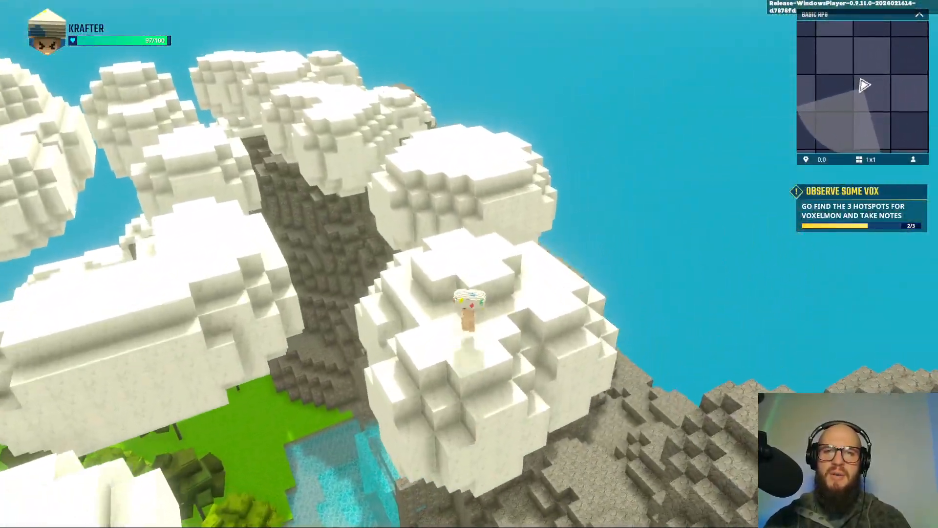
pyautogui.press('w')
pyautogui.press('space')
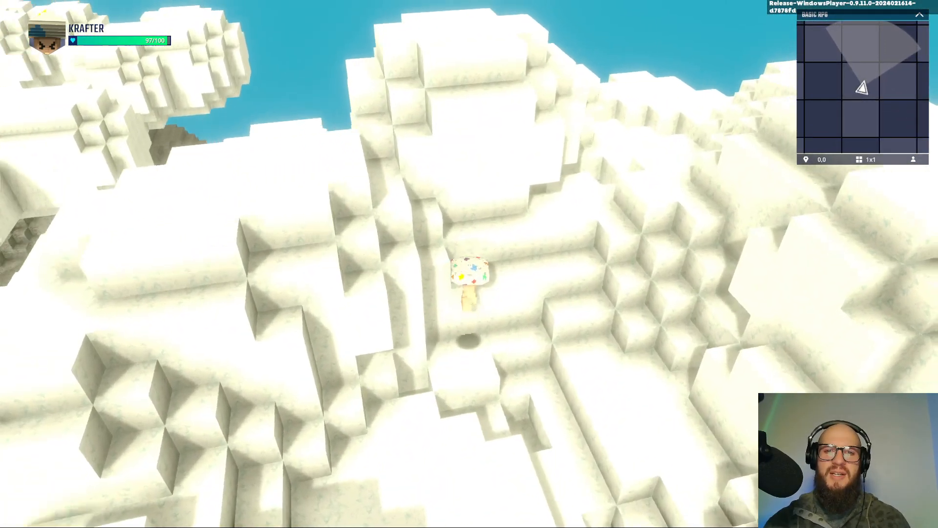
# Cross to the edge of the white terrain and drop down onto a house roof in town
pyautogui.press('w')
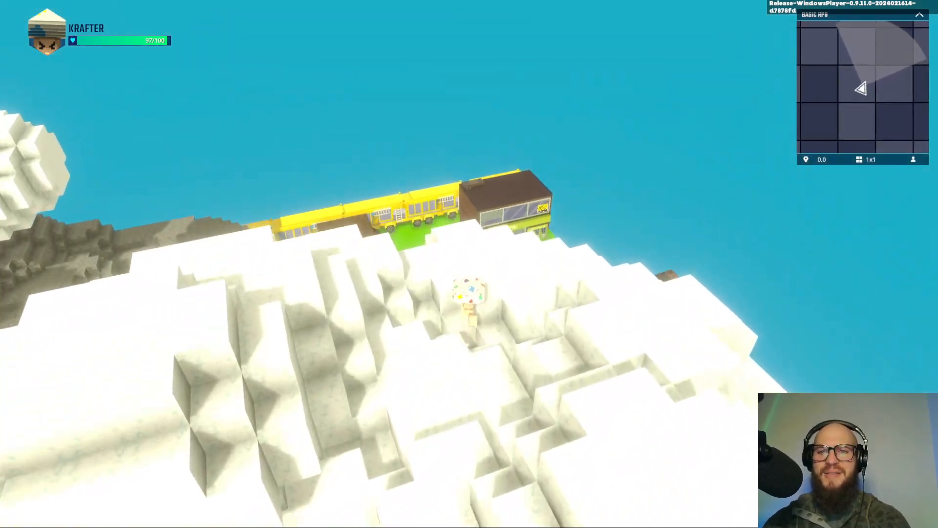
pyautogui.press('d')
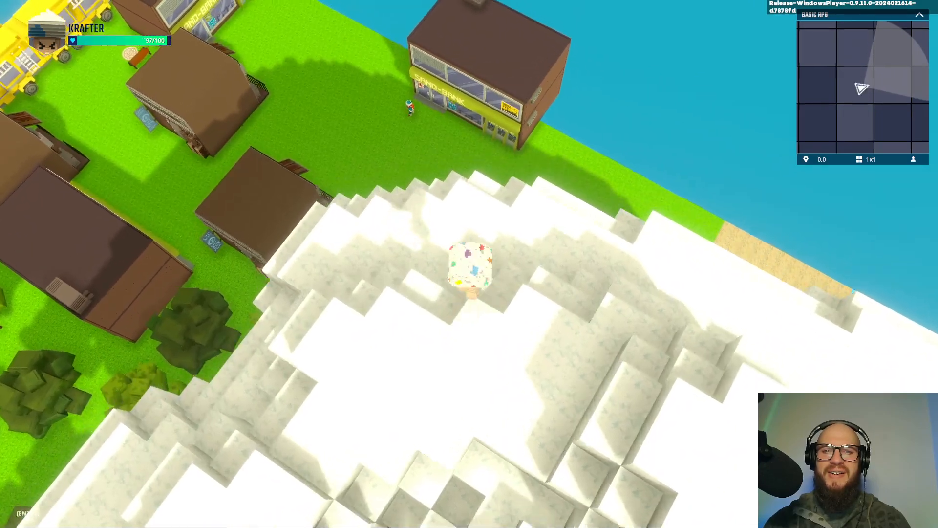
pyautogui.press('w')
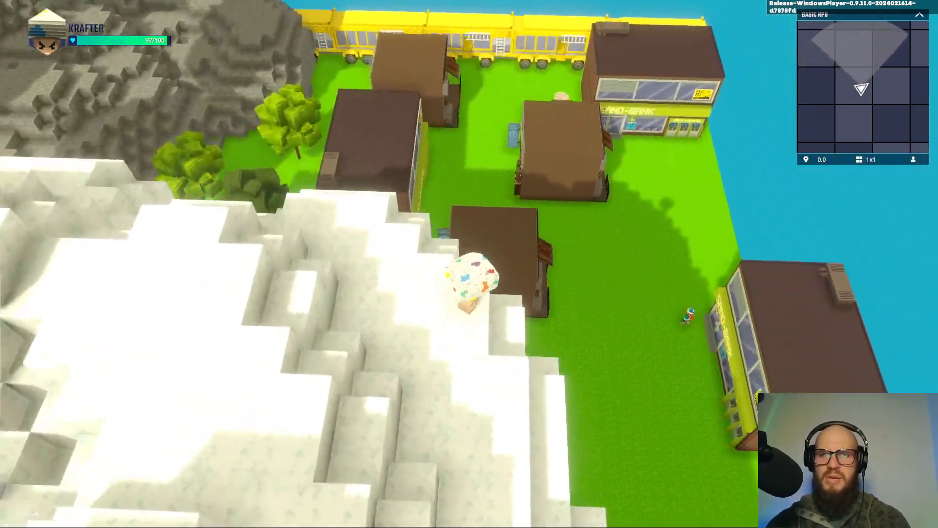
pyautogui.press('w')
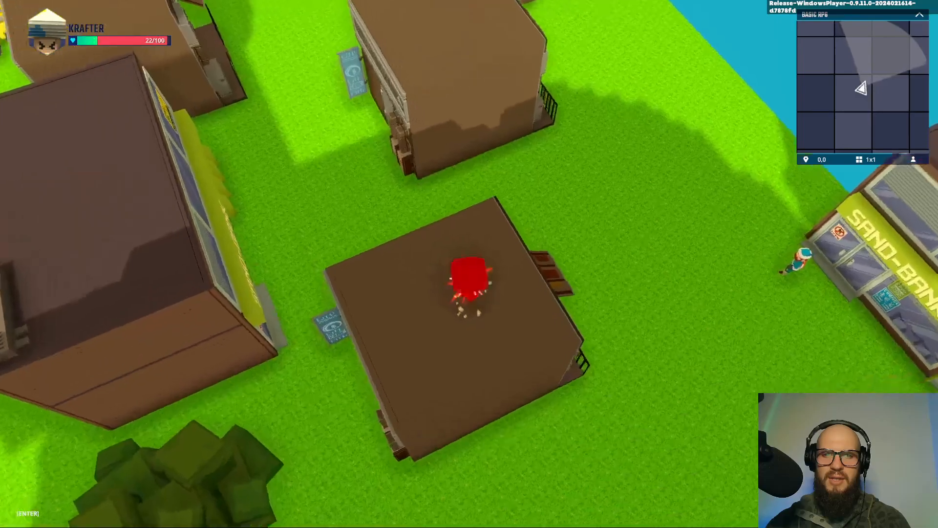
pyautogui.press('w')
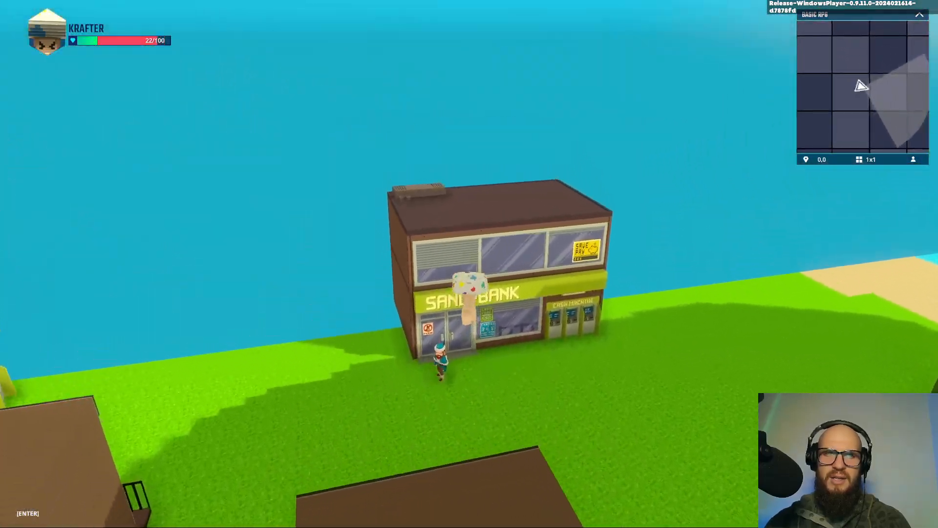
# Talk to the Zoo Keeper at the Sand-Bank and answer "No...what are you talking about"
pyautogui.press('a')
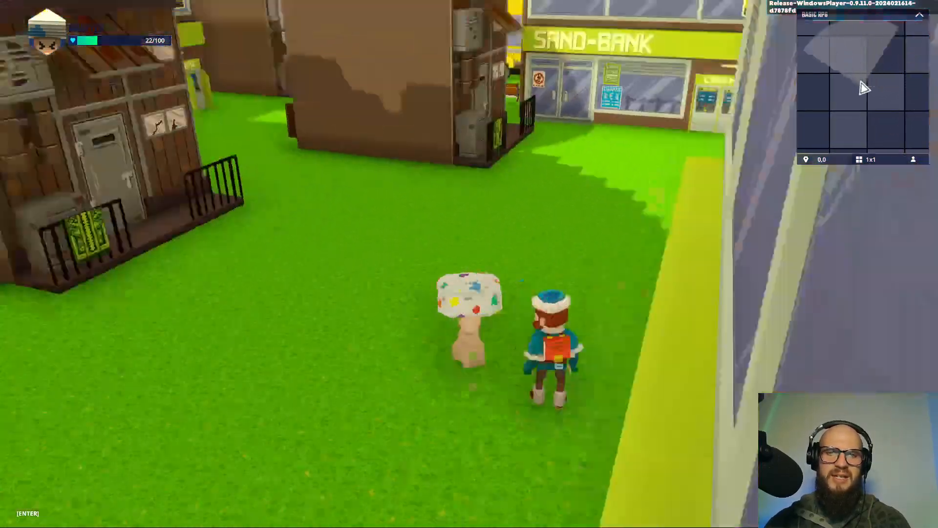
pyautogui.press('w')
pyautogui.press('e')
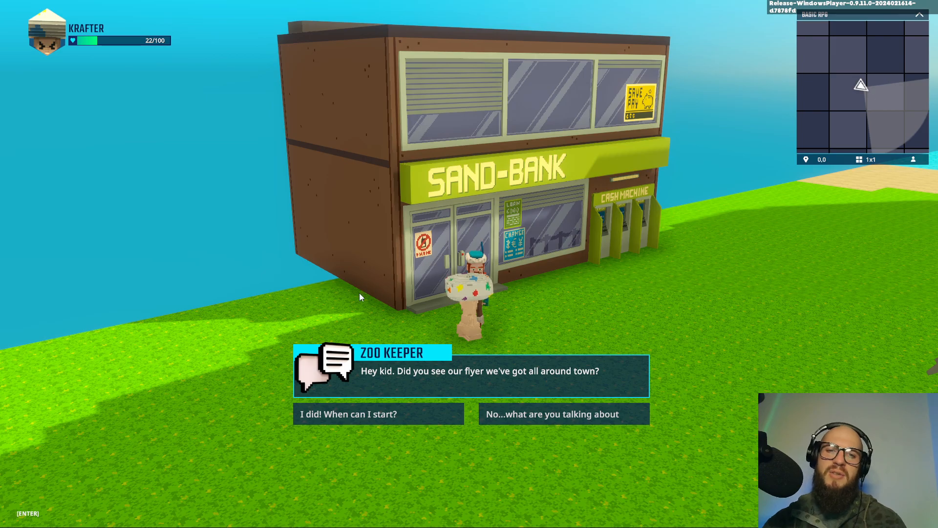
pyautogui.click(534, 415)
# Look around the town's wooden houses and Sand-Bank buildings, visiting the house porches and the Zoo Keeper's spot
pyautogui.press('w')
pyautogui.press('a')
pyautogui.press('w')
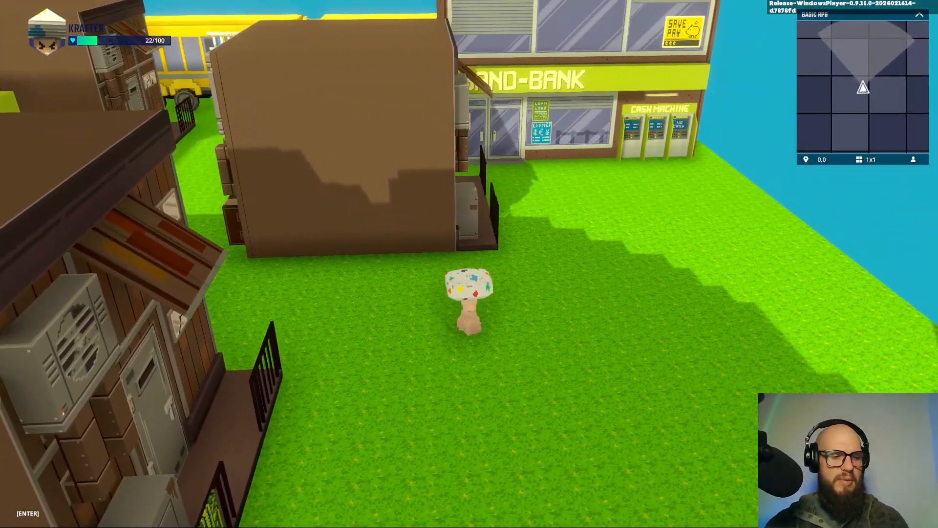
pyautogui.press('d')
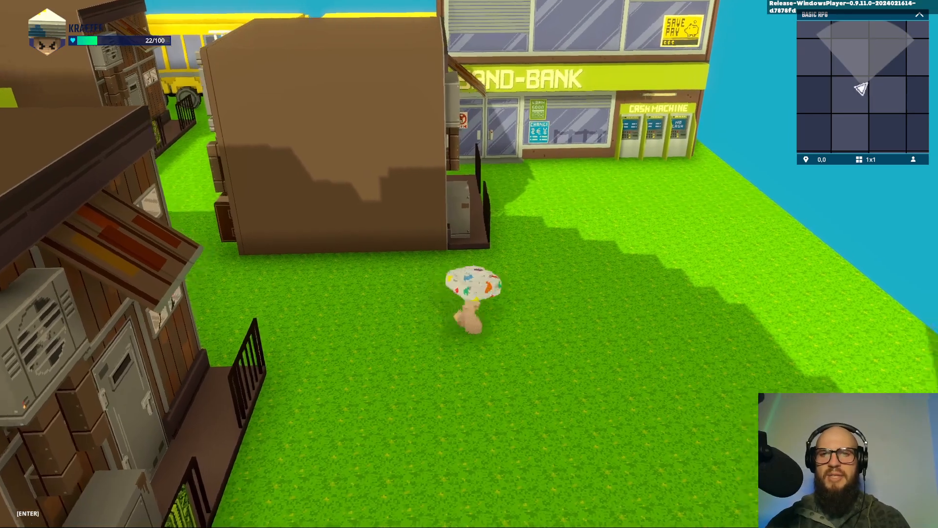
pyautogui.press('w')
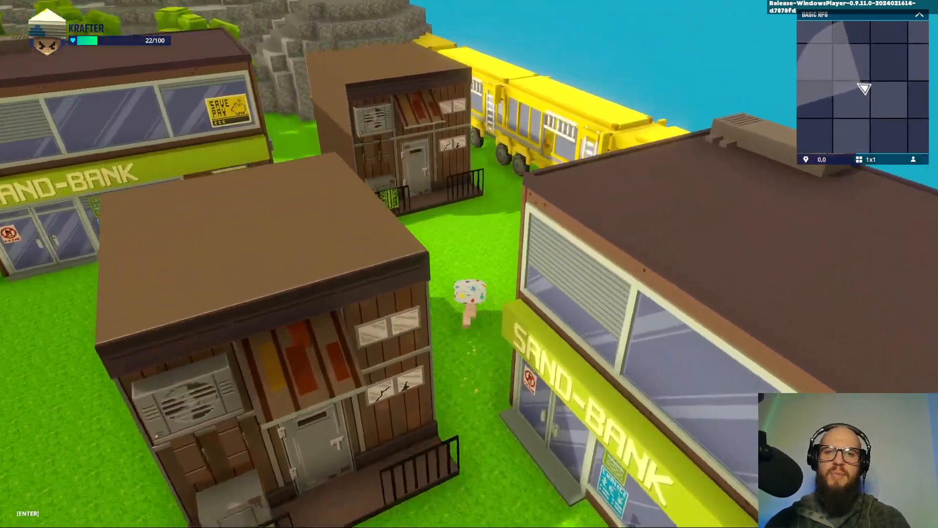
pyautogui.press('w')
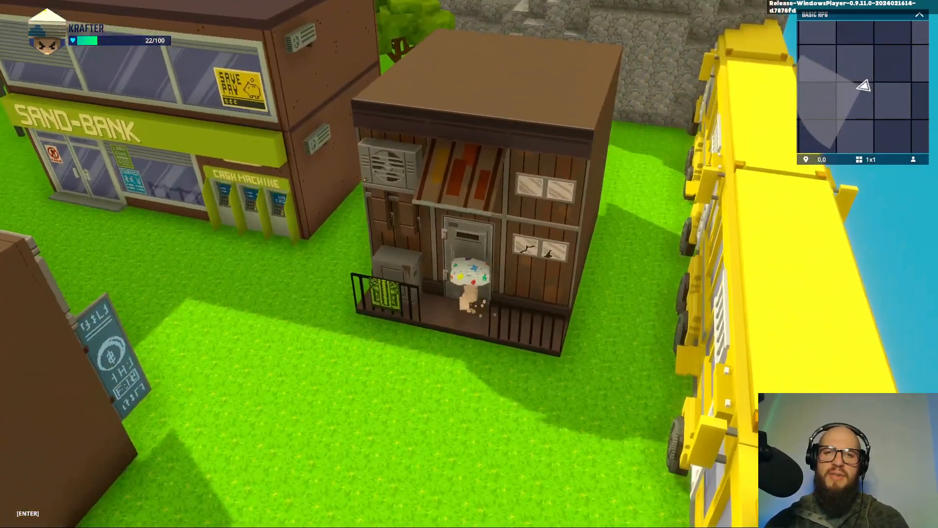
pyautogui.press('a')
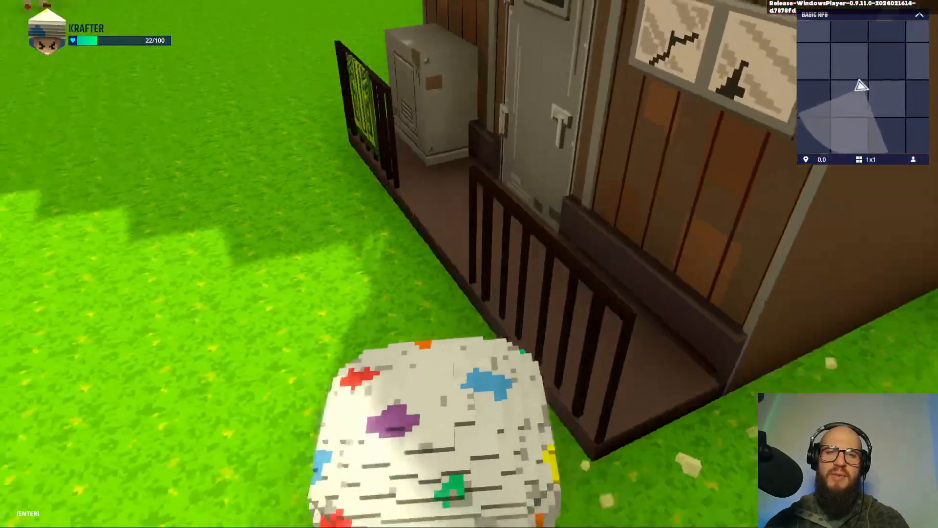
pyautogui.press('w')
pyautogui.press('s')
pyautogui.press('a')
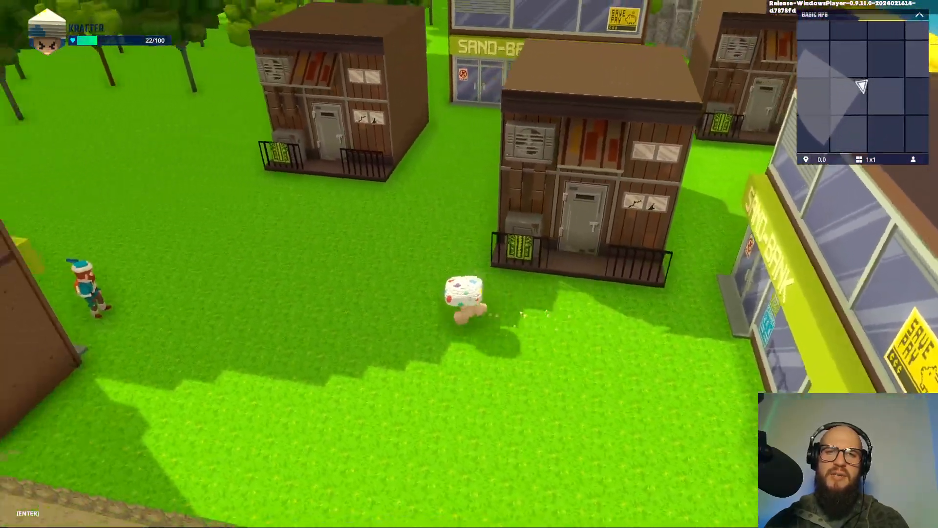
pyautogui.press('w')
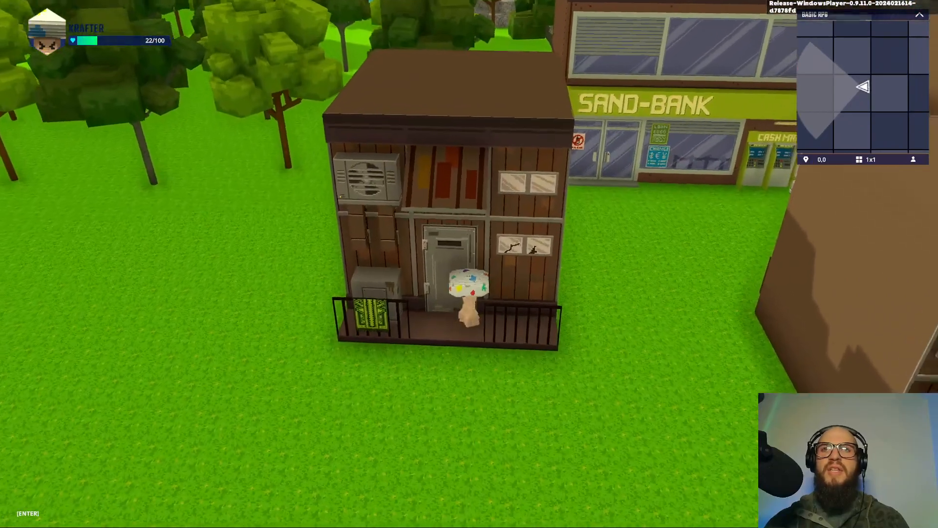
pyautogui.press('s')
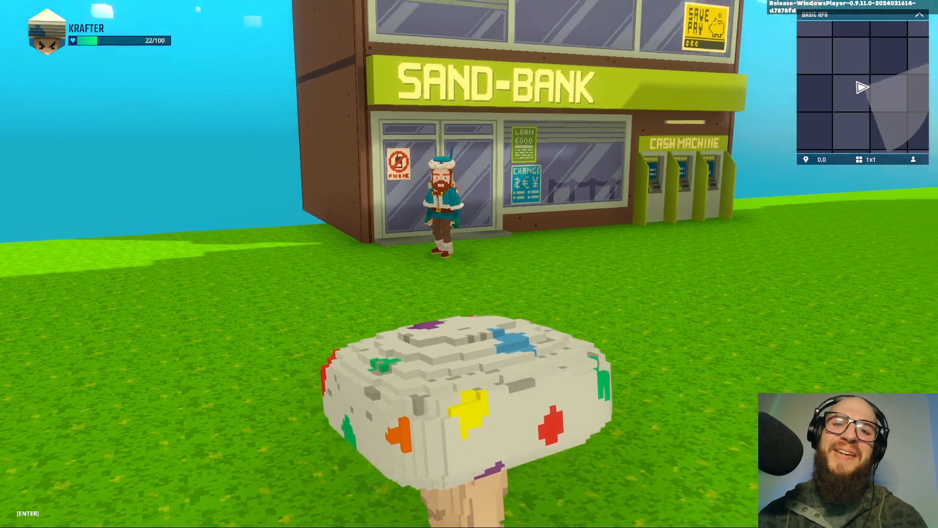
pyautogui.scroll(-5, 469, 264)
pyautogui.press('a')
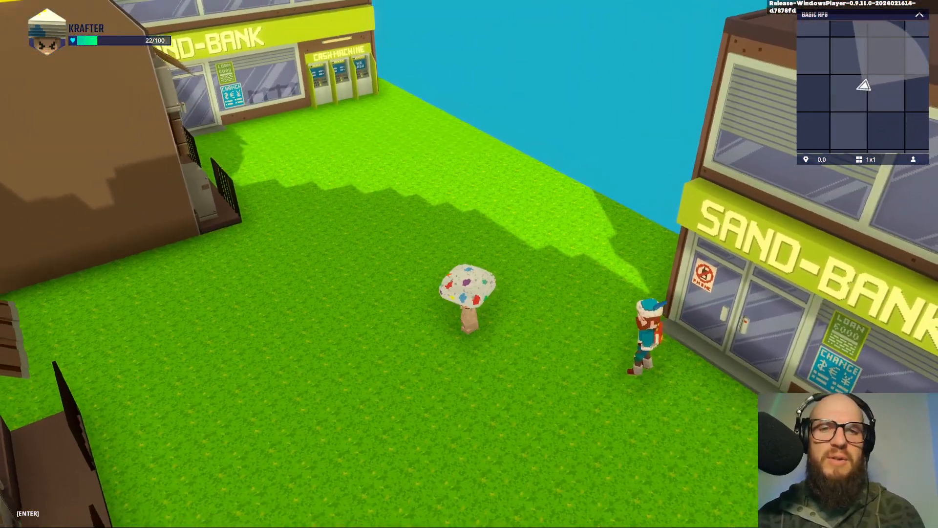
# End the playtest, view the whole map in the editor and save the changes
pyautogui.hotkey('ctrl', 'p')
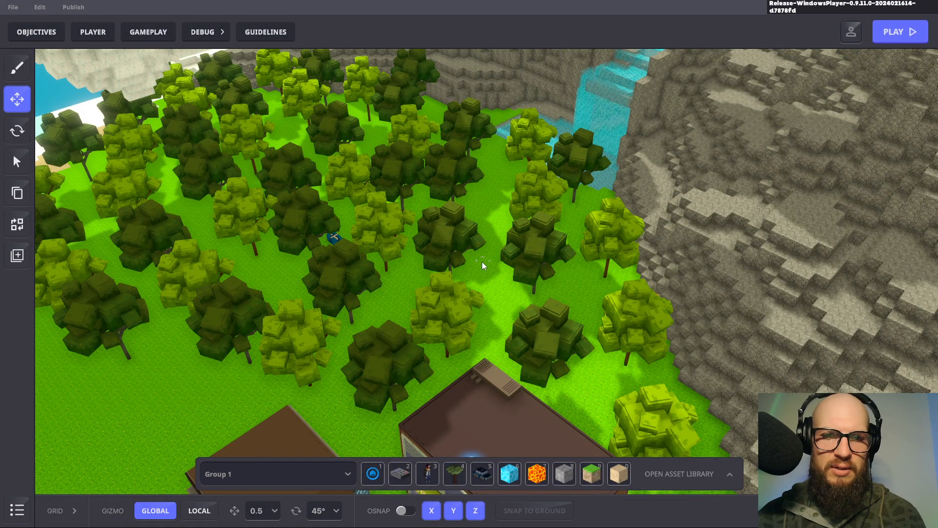
pyautogui.scroll(-5, 482, 258)
pyautogui.scroll(-2, 487, 262)
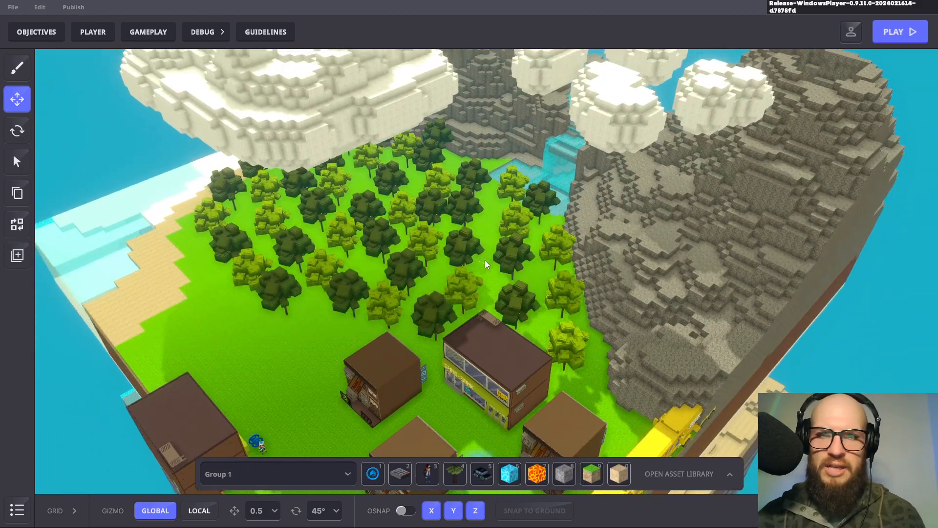
pyautogui.hotkey('ctrl', 's')
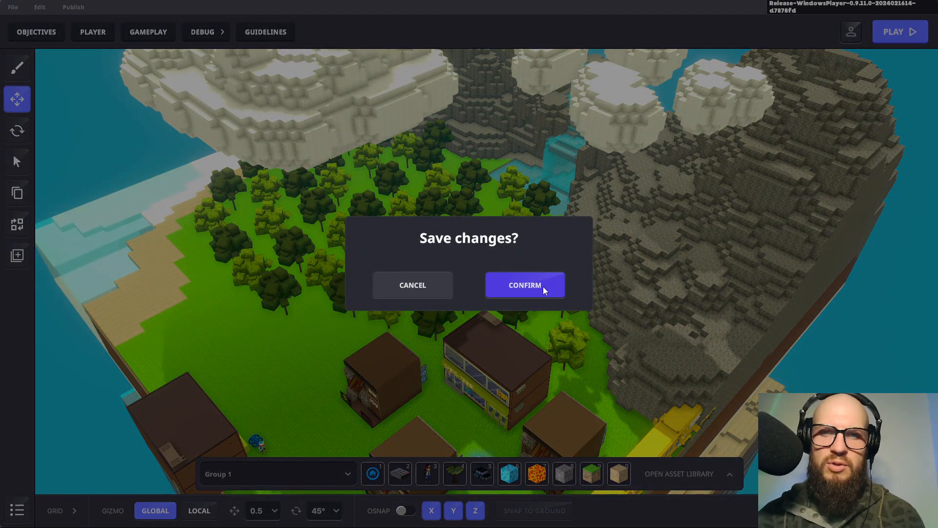
pyautogui.click(544, 291)
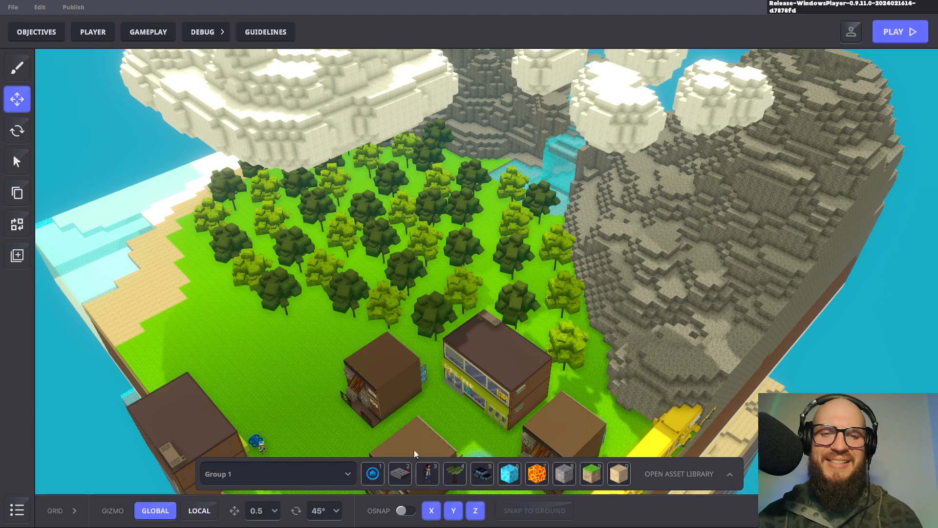
pyautogui.press('super+Tab')
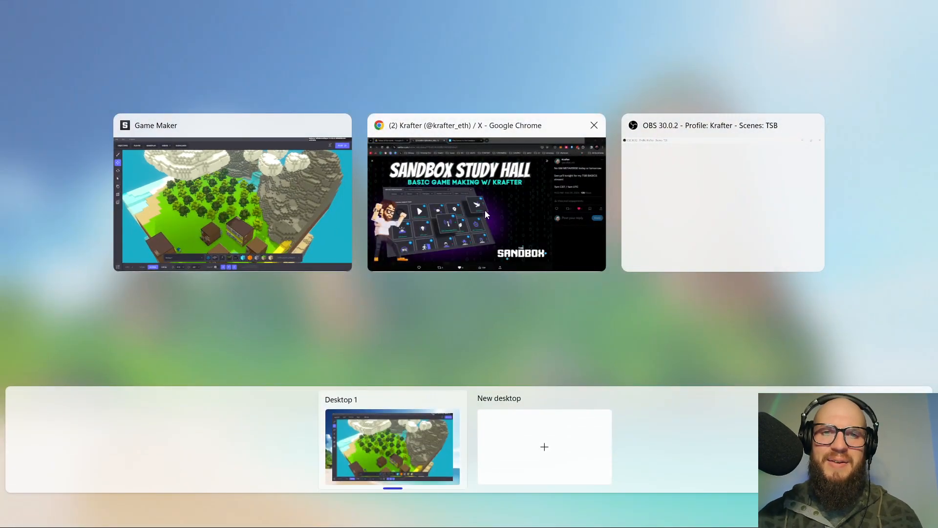
pyautogui.click(681, 201)
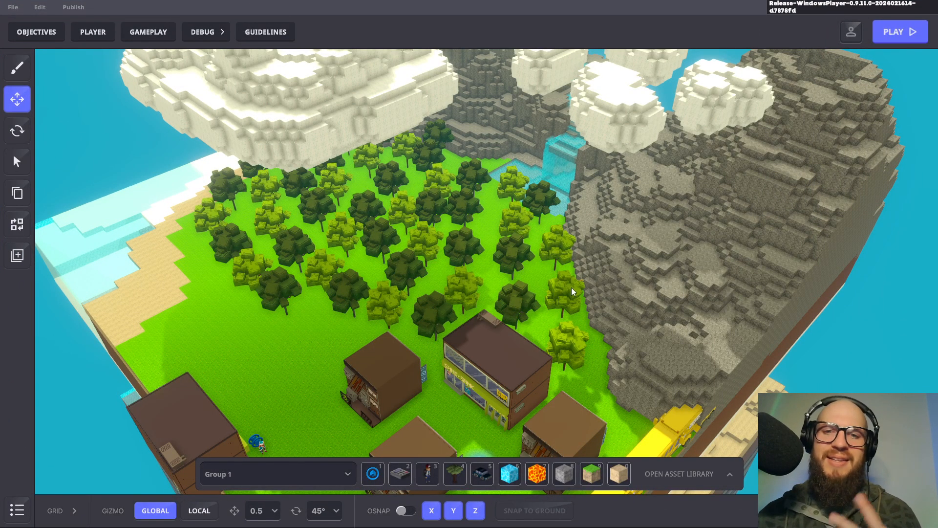